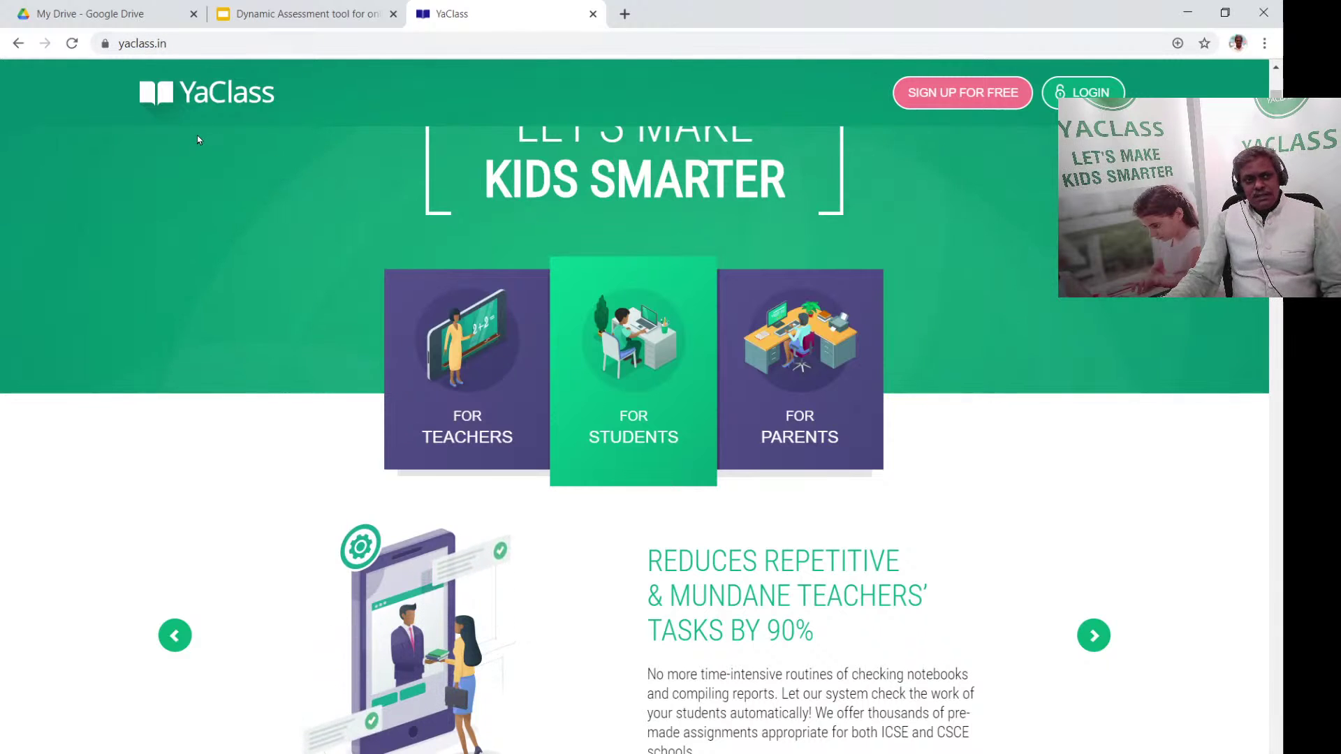
# Advance the homepage carousel to Easy Site Navigation, then scroll to the Teacher registration video
pyautogui.scroll(-2, 271, 258)
pyautogui.scroll(-2, 549, 353)
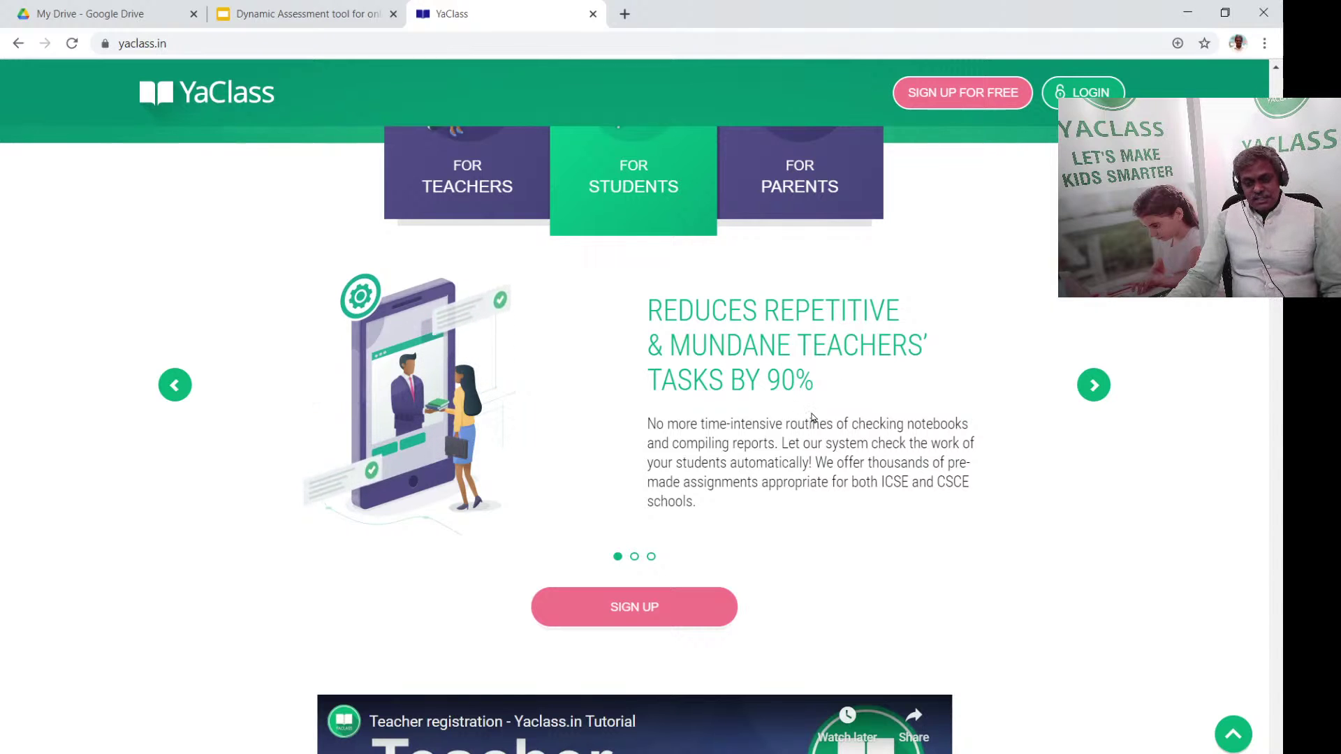
pyautogui.scroll(-1, 812, 418)
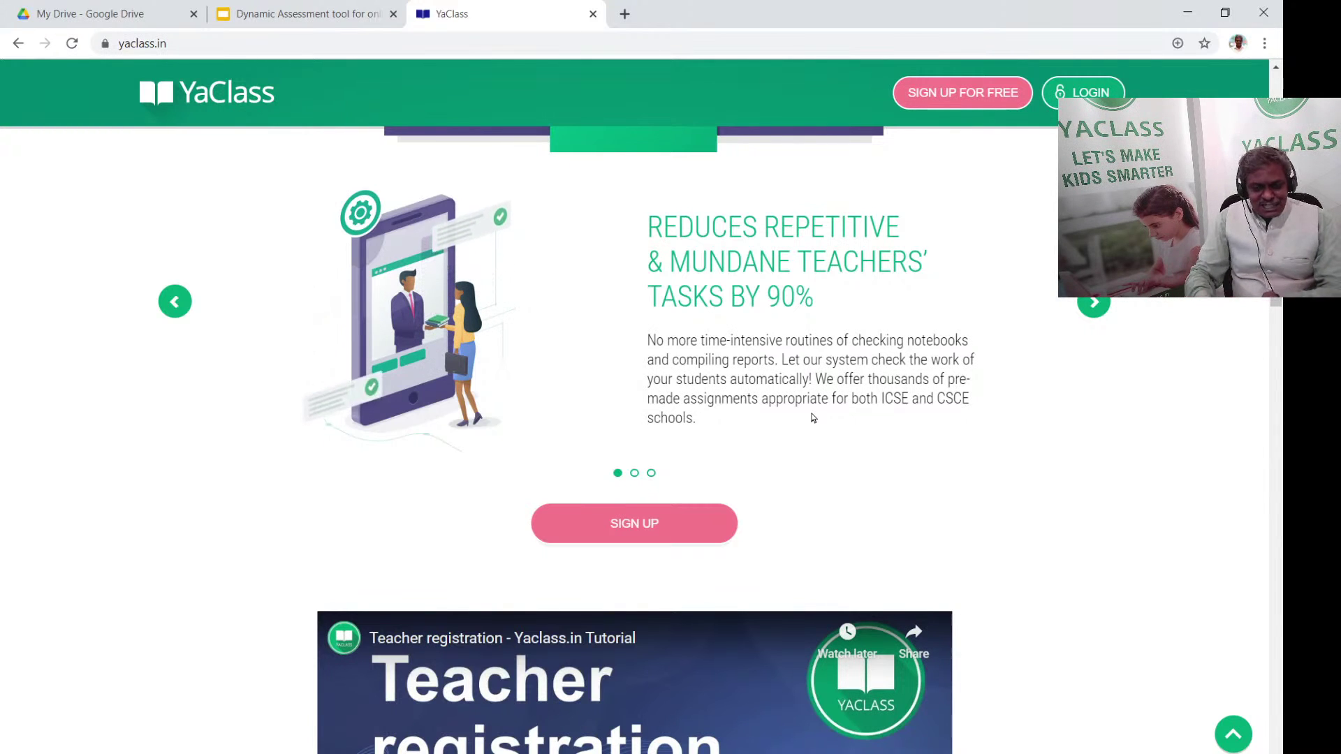
pyautogui.click(634, 474)
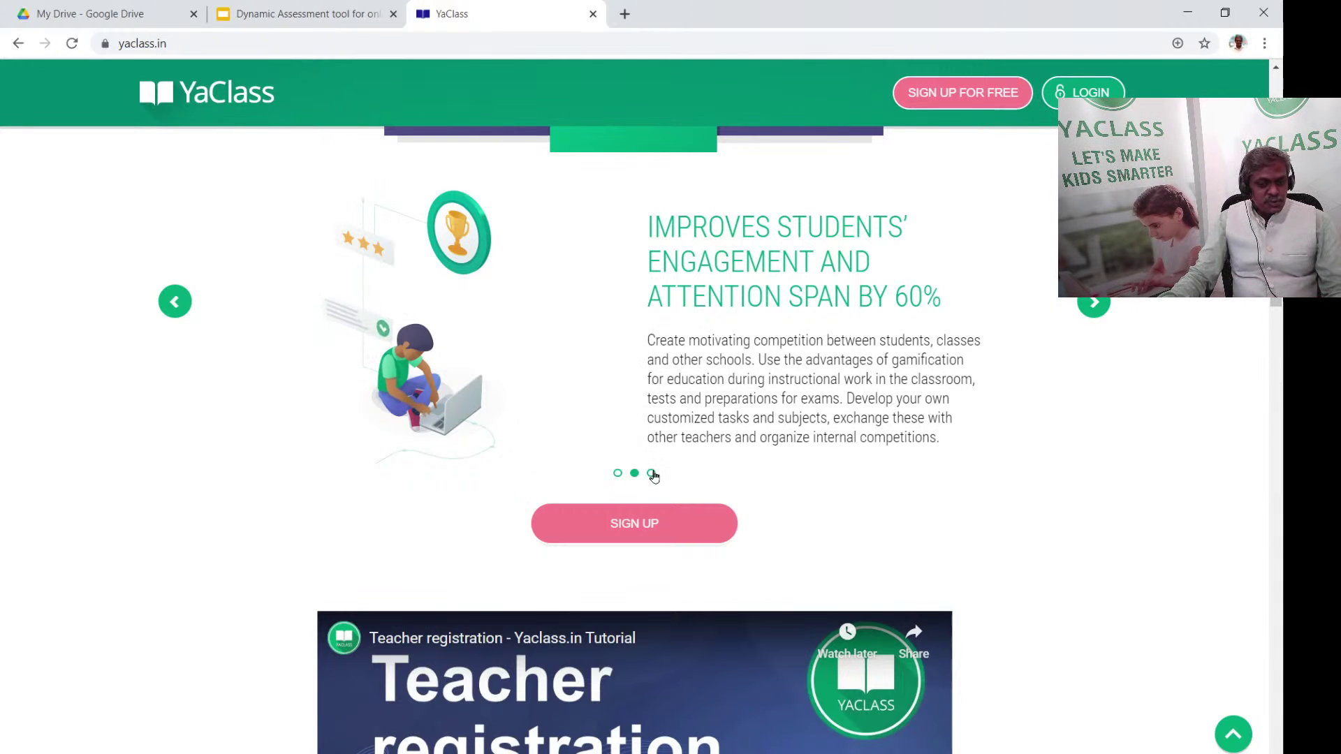
pyautogui.click(652, 474)
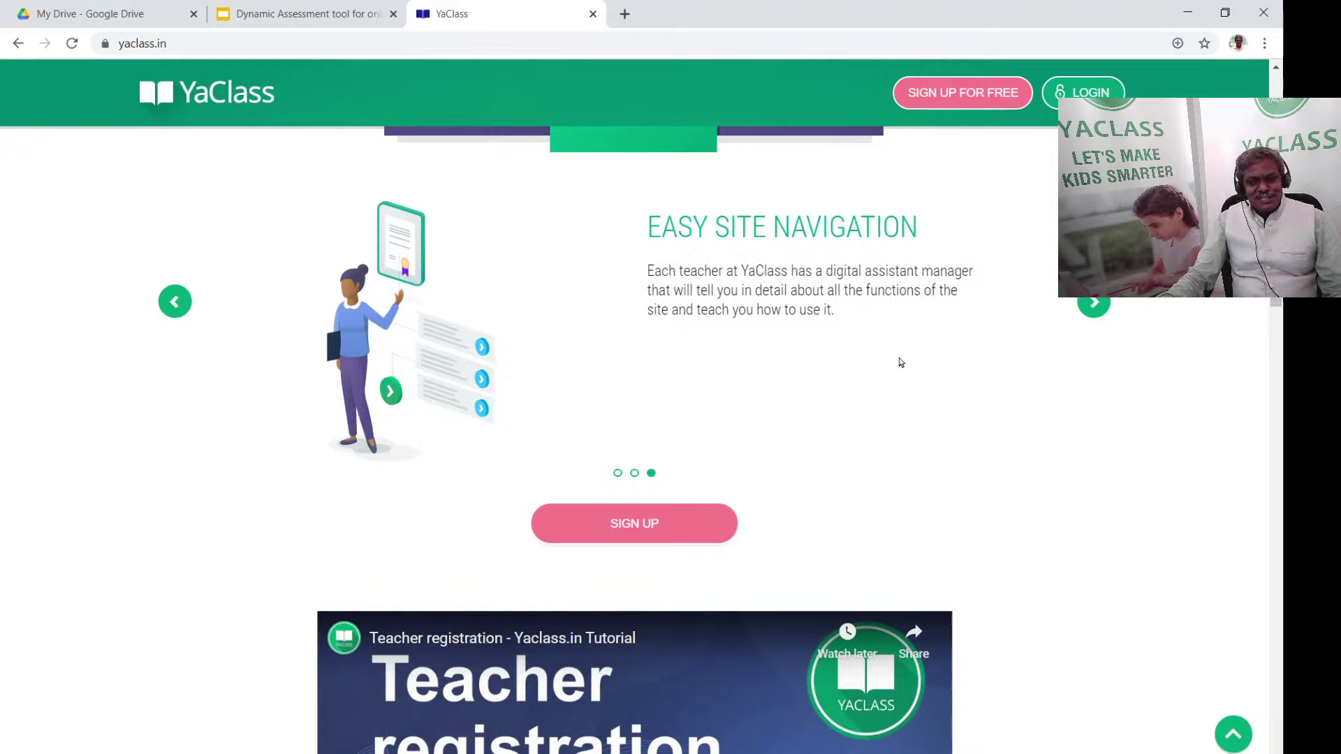
pyautogui.scroll(-5, 769, 410)
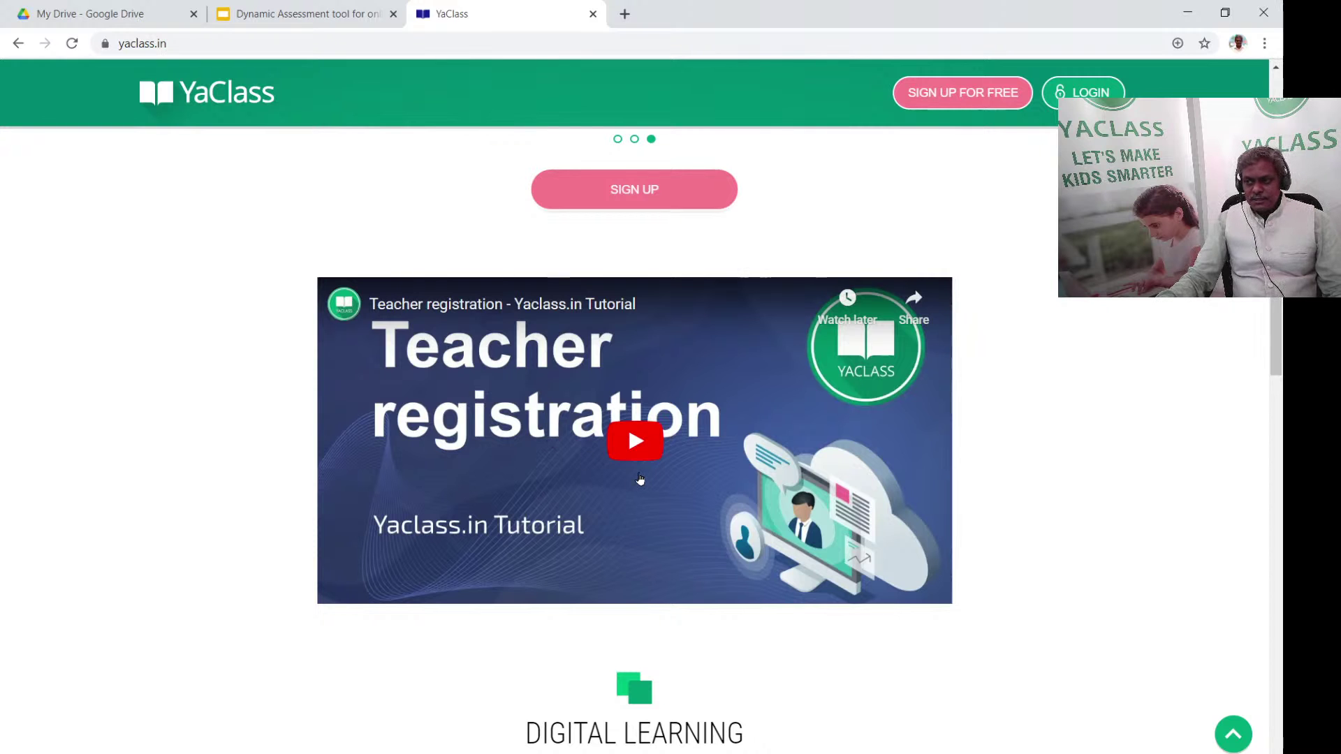
pyautogui.scroll(-1, 1088, 404)
pyautogui.scroll(-4, 1087, 403)
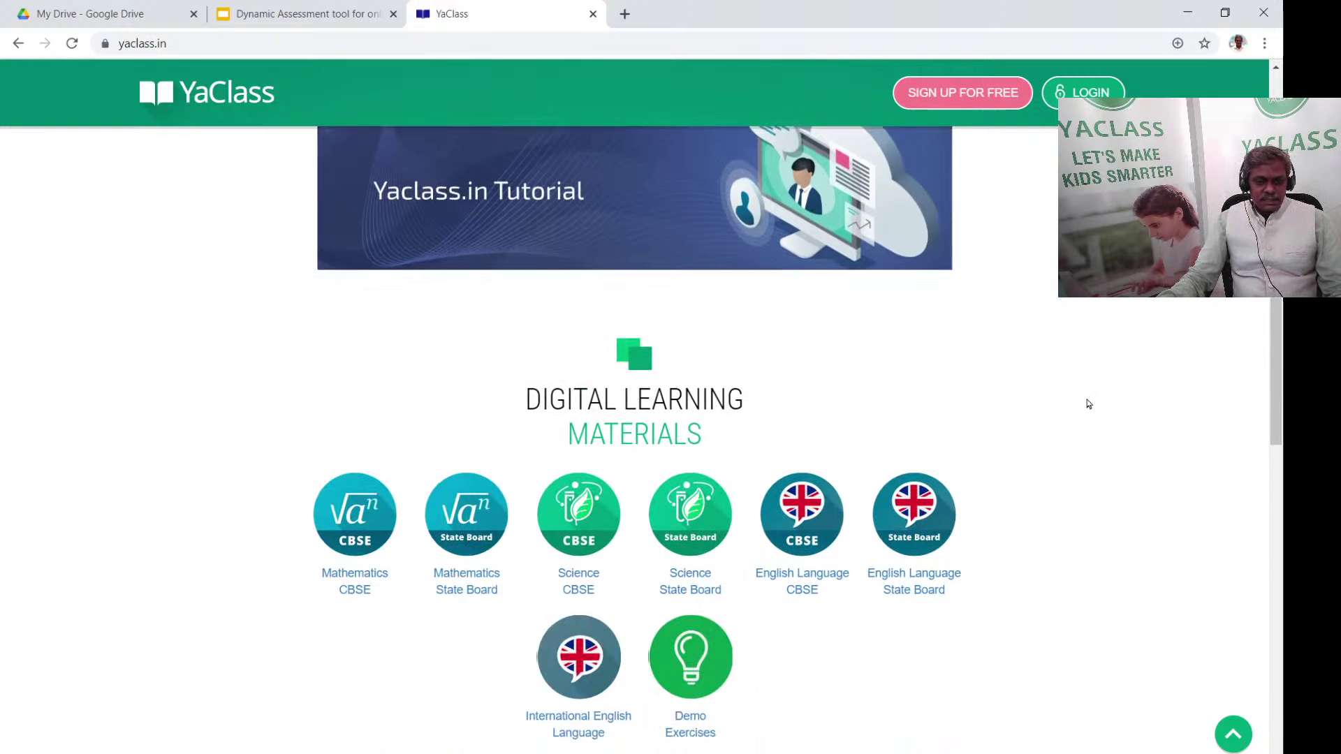
pyautogui.scroll(-1, 1085, 395)
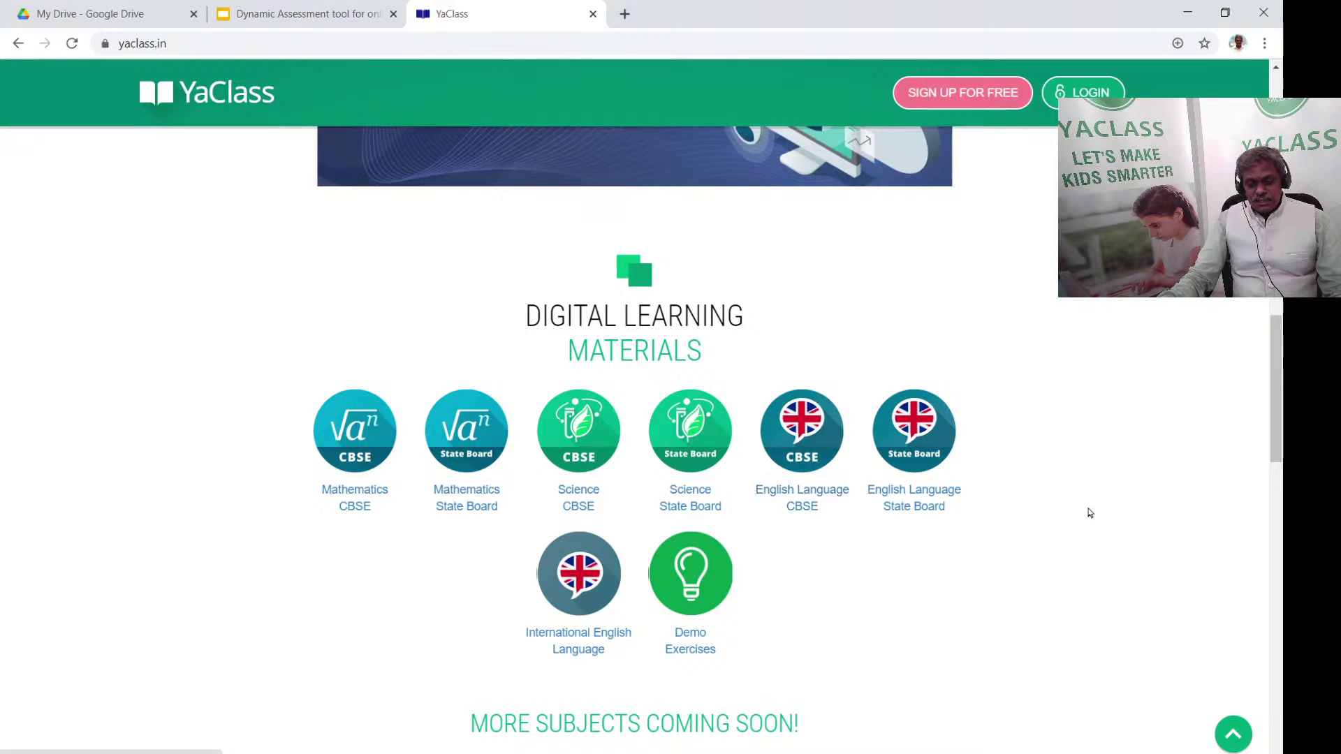
pyautogui.scroll(-1, 762, 583)
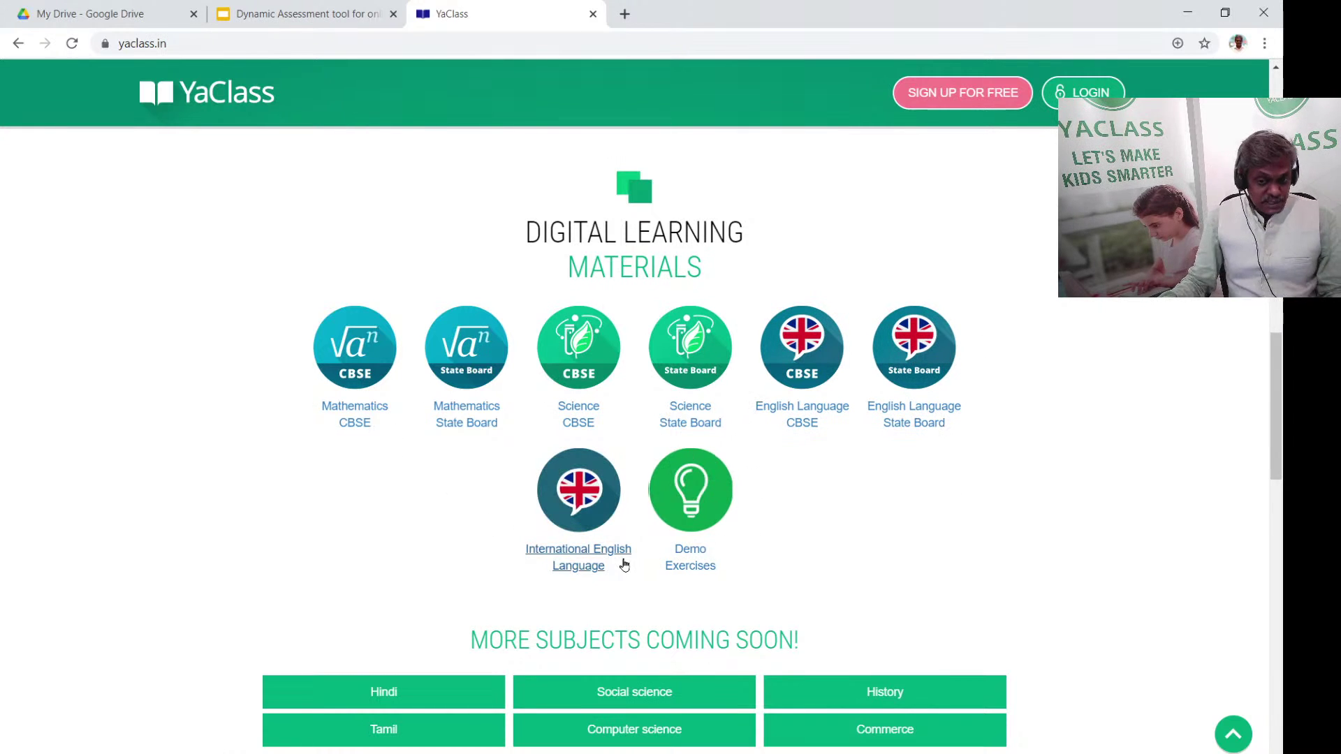
pyautogui.scroll(-2, 1062, 420)
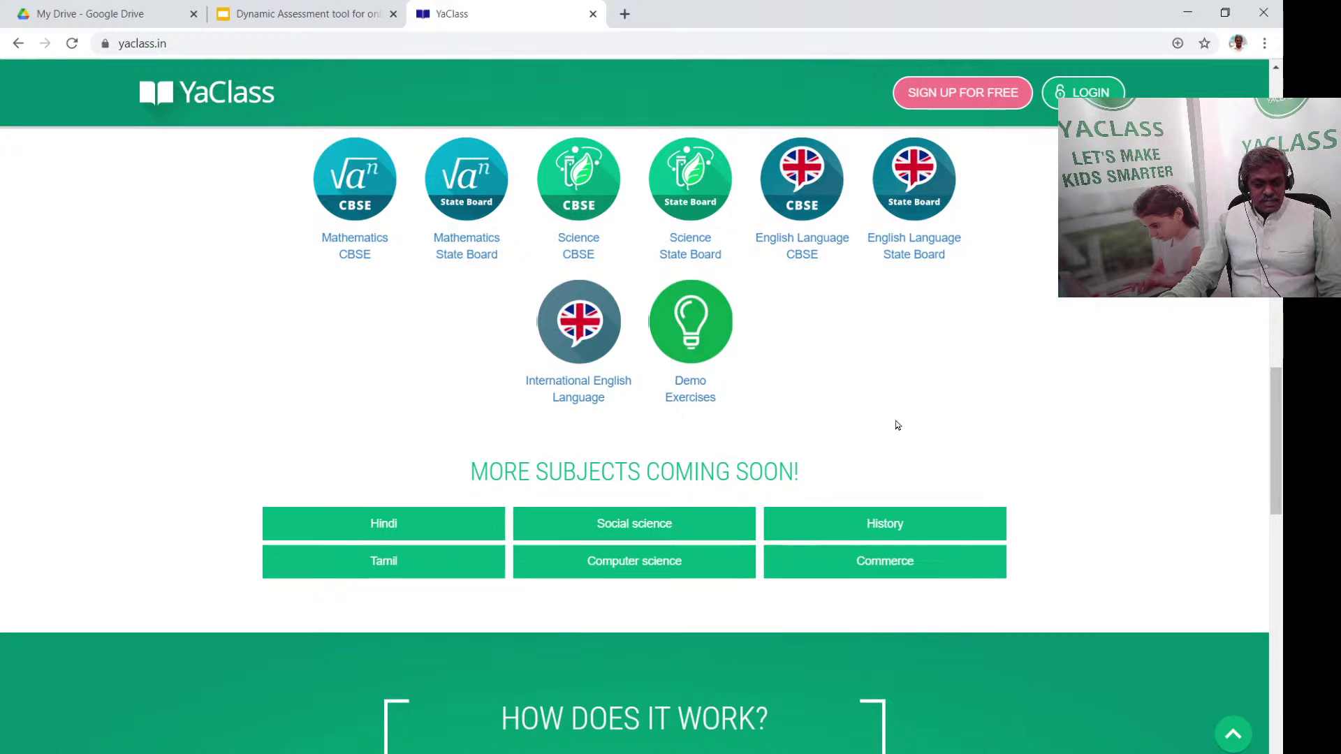
pyautogui.scroll(-6, 894, 426)
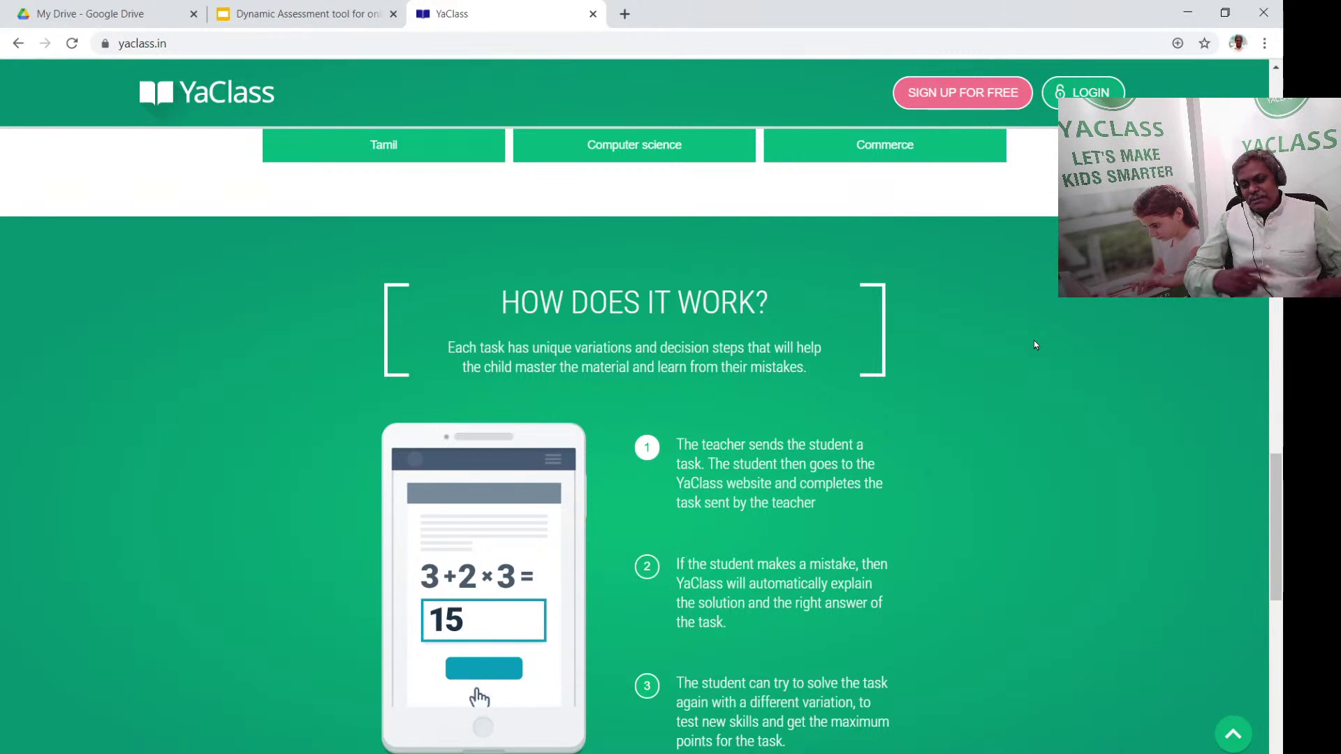
pyautogui.scroll(-1, 1008, 348)
pyautogui.scroll(-1, 1009, 348)
pyautogui.scroll(1, 1012, 347)
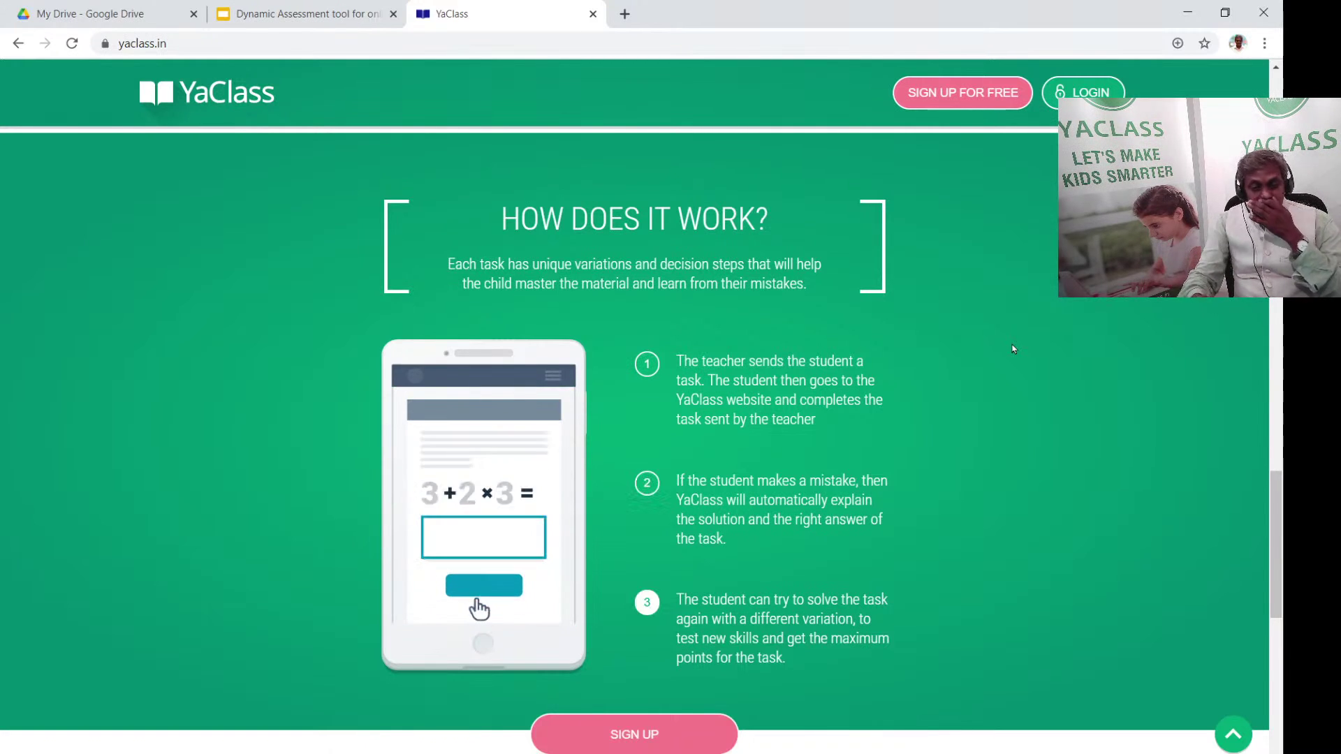
pyautogui.scroll(-2, 1014, 391)
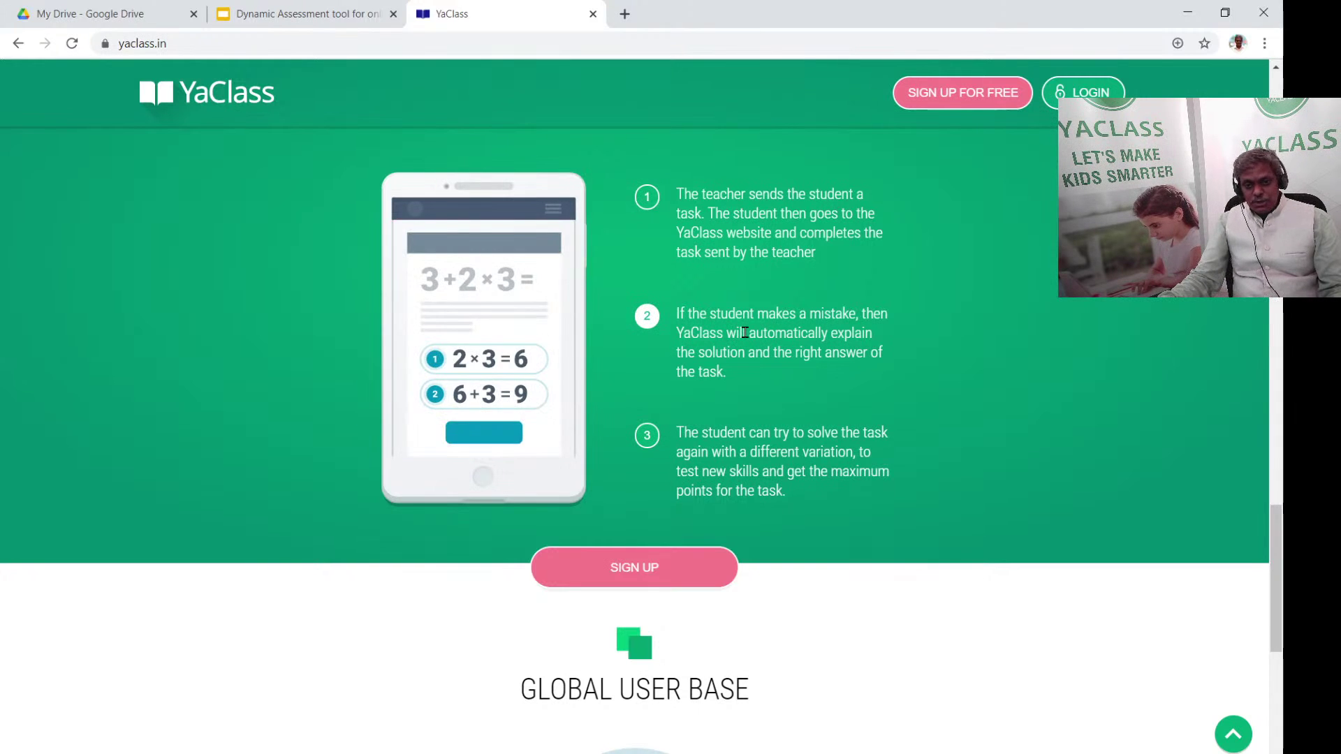
pyautogui.scroll(-1, 811, 346)
pyautogui.scroll(-3, 811, 346)
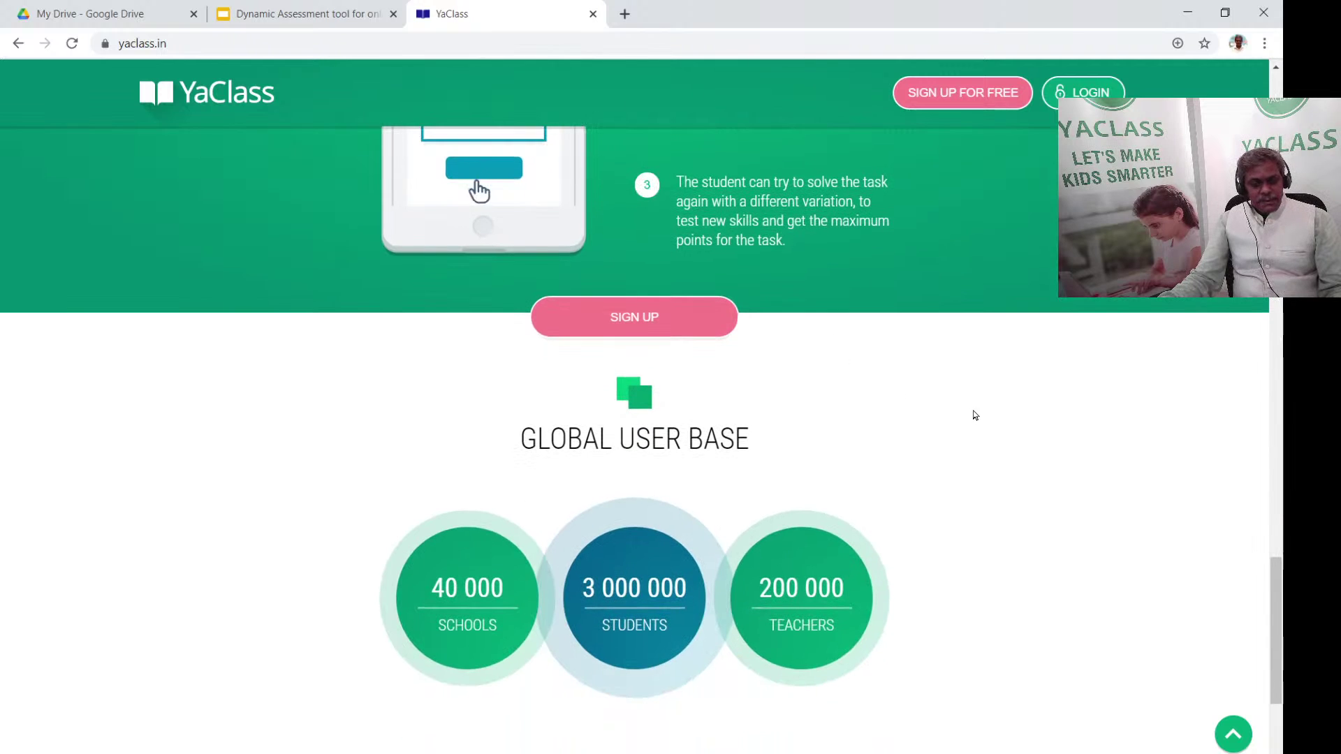
pyautogui.scroll(-1, 812, 467)
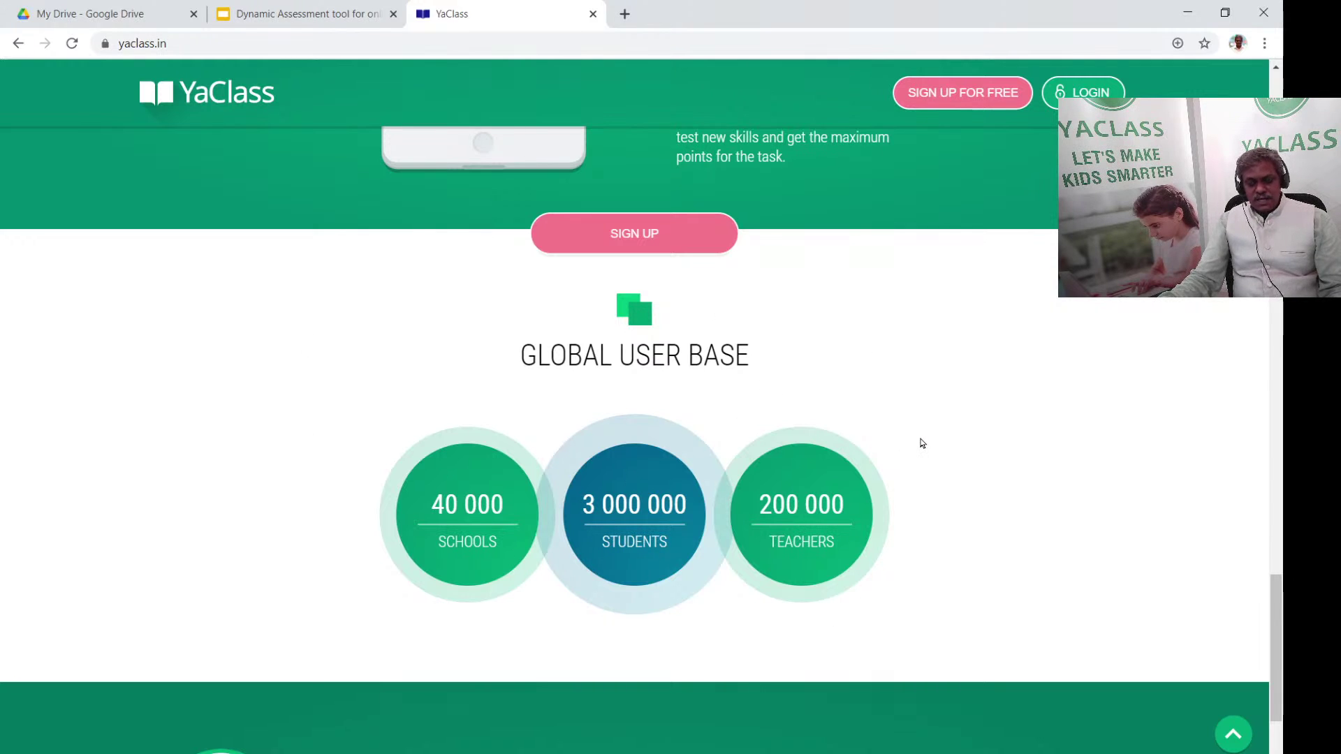
pyautogui.scroll(-1, 921, 443)
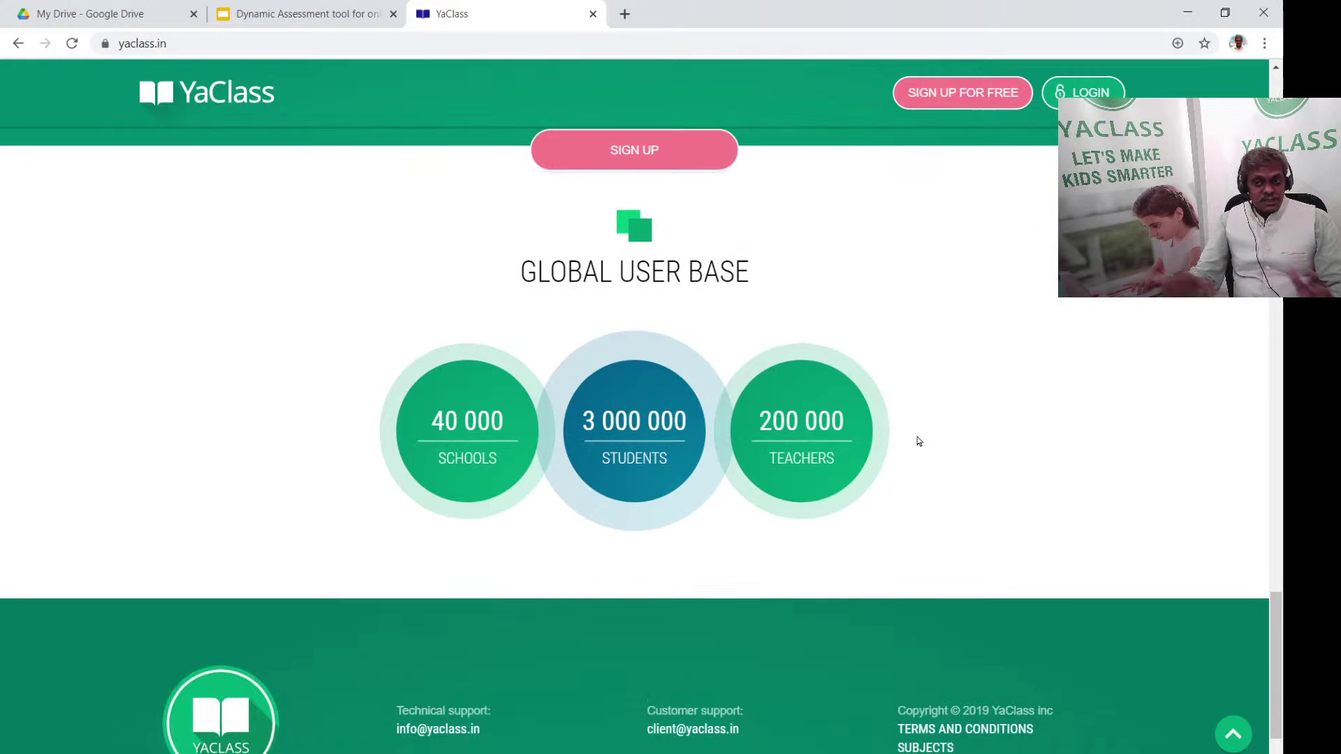
pyautogui.scroll(-1, 898, 329)
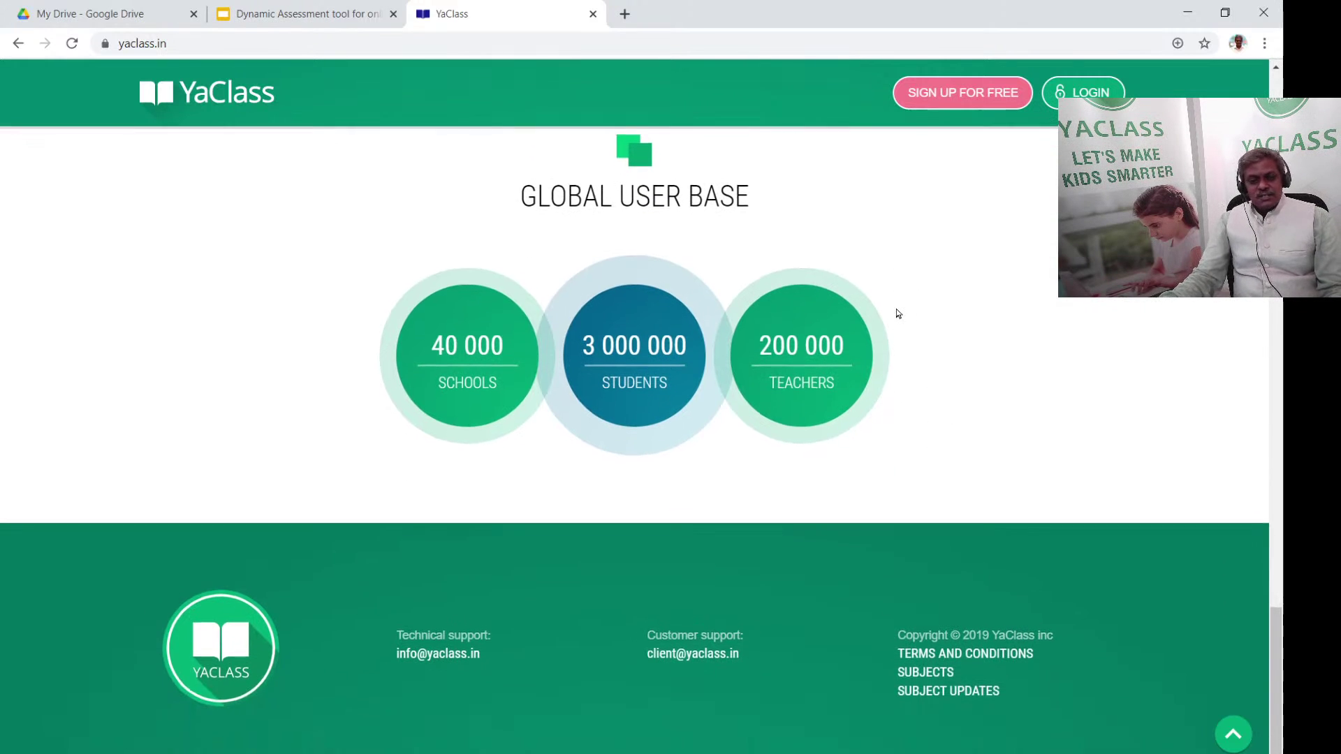
pyautogui.scroll(15, 897, 313)
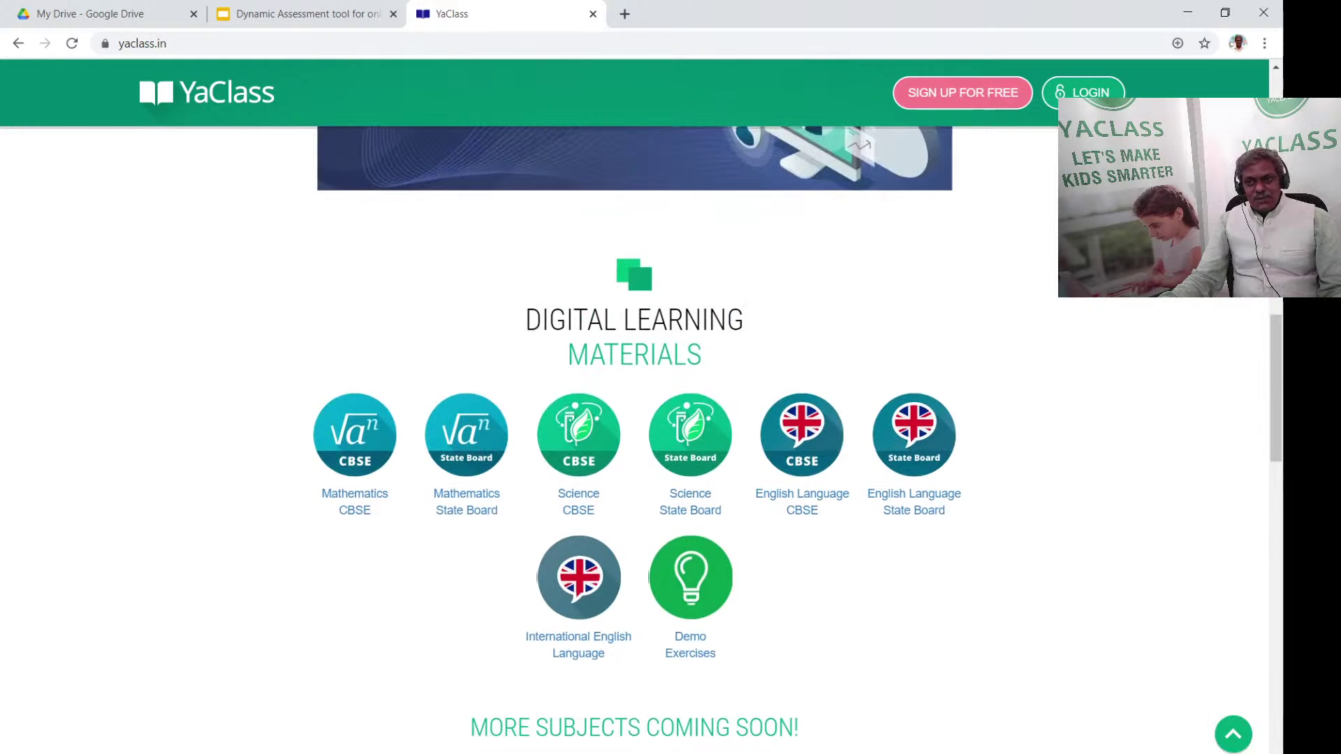
# Log in to the teacher account using the autofilled email and password
pyautogui.click(1082, 92)
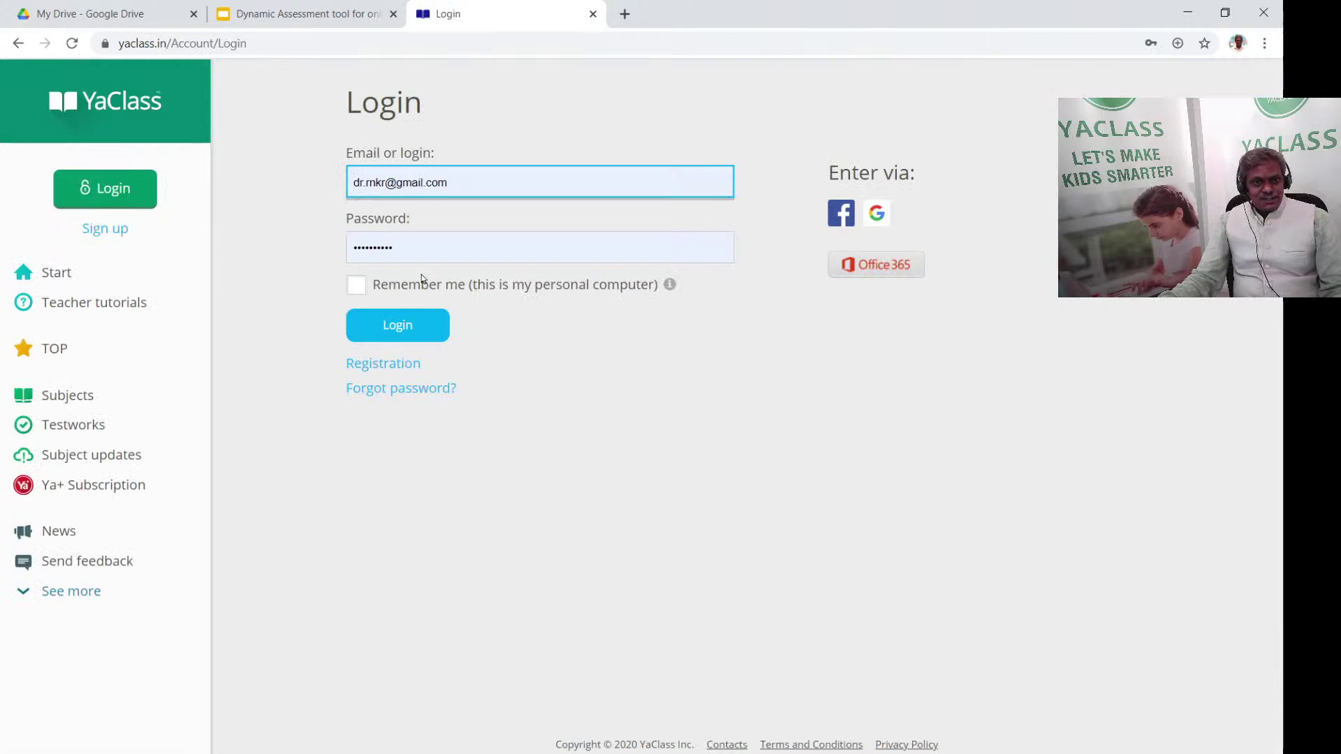
pyautogui.click(430, 324)
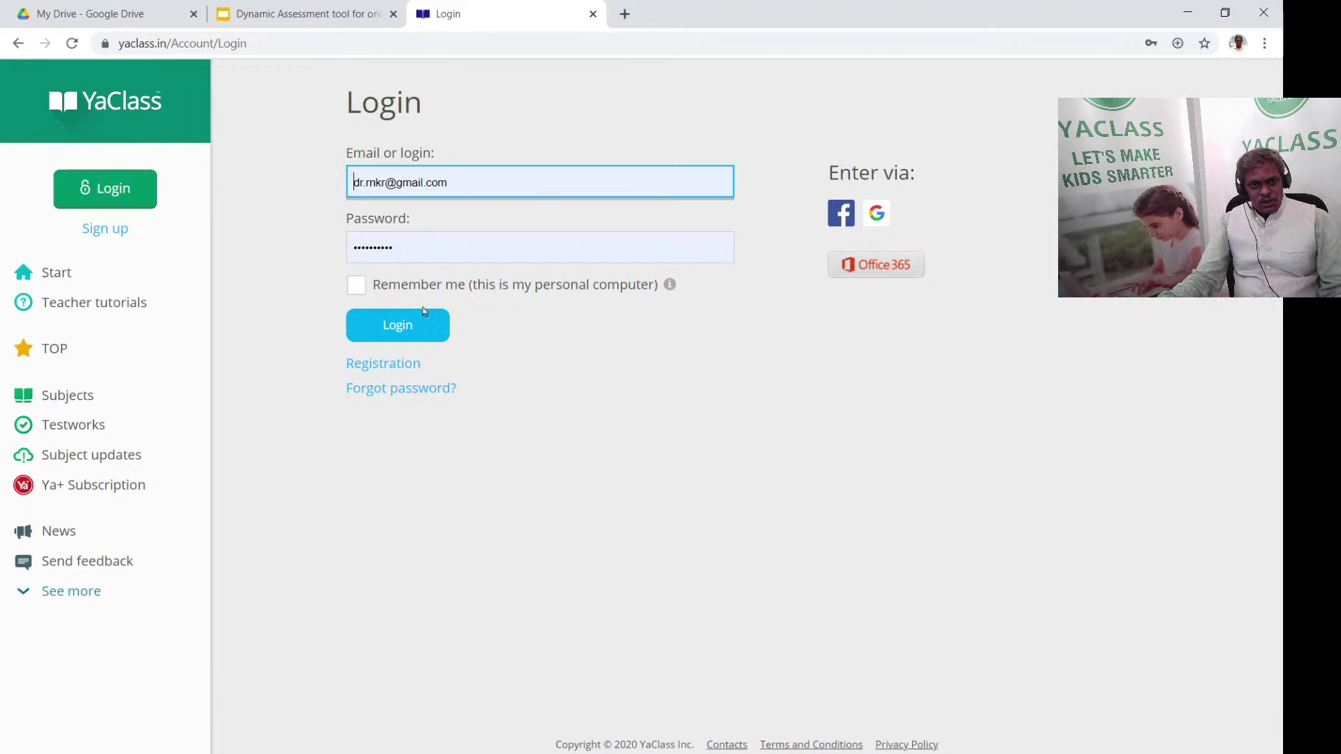
pyautogui.click(421, 329)
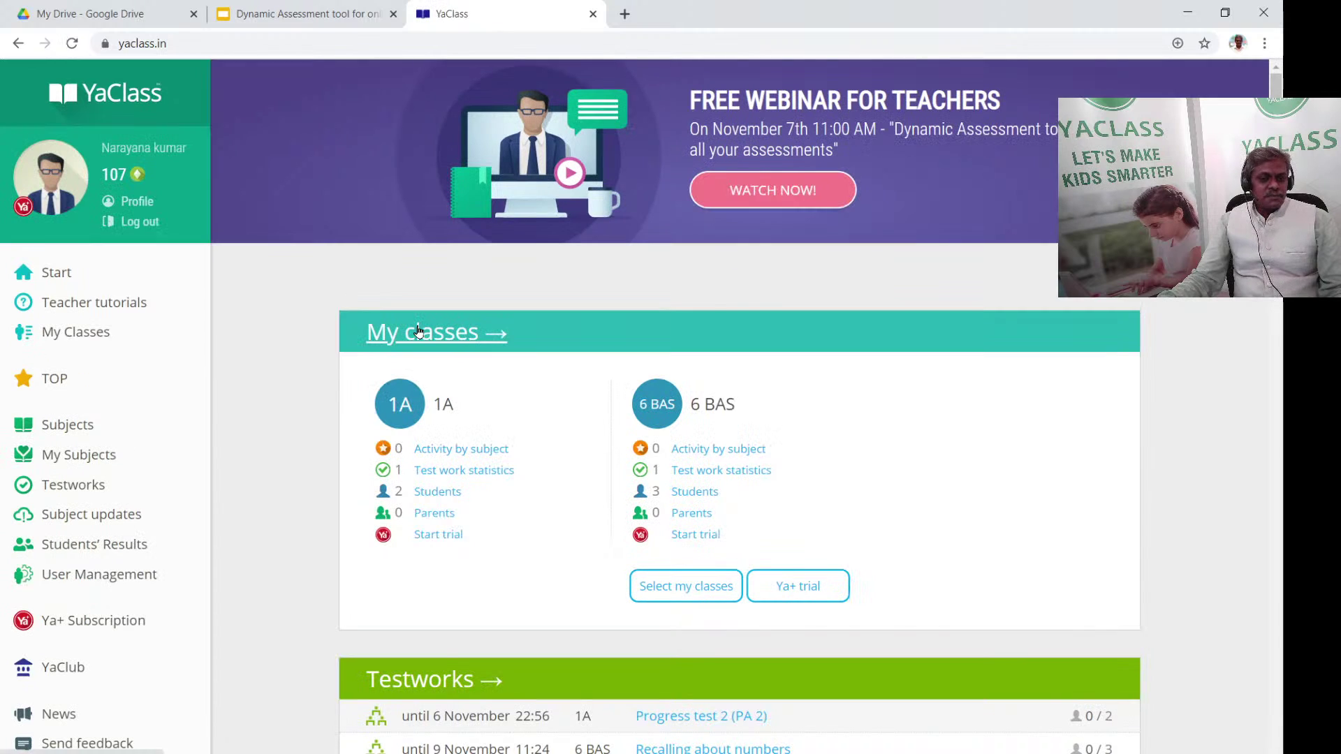
pyautogui.scroll(-1, 479, 323)
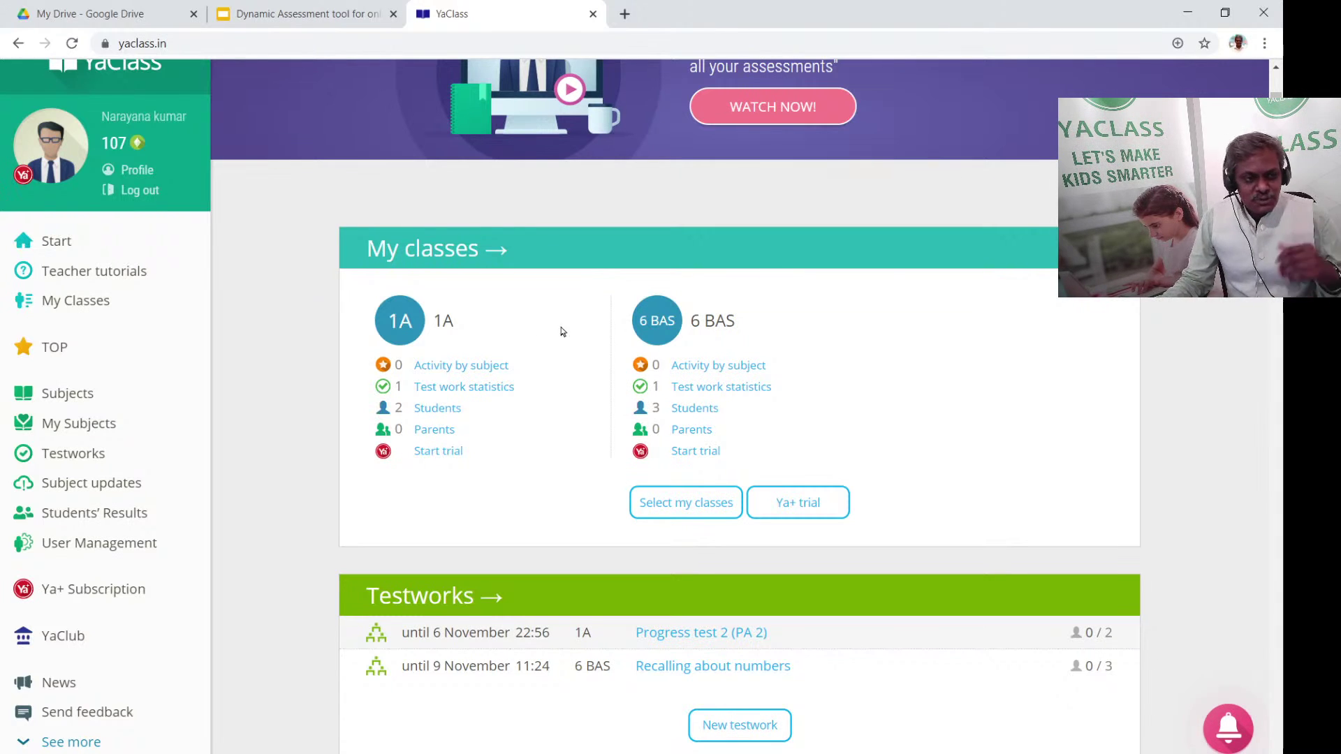
# Glance at the teacher tutorials, then show My classes listing 1A and 6 BAS
pyautogui.click(77, 275)
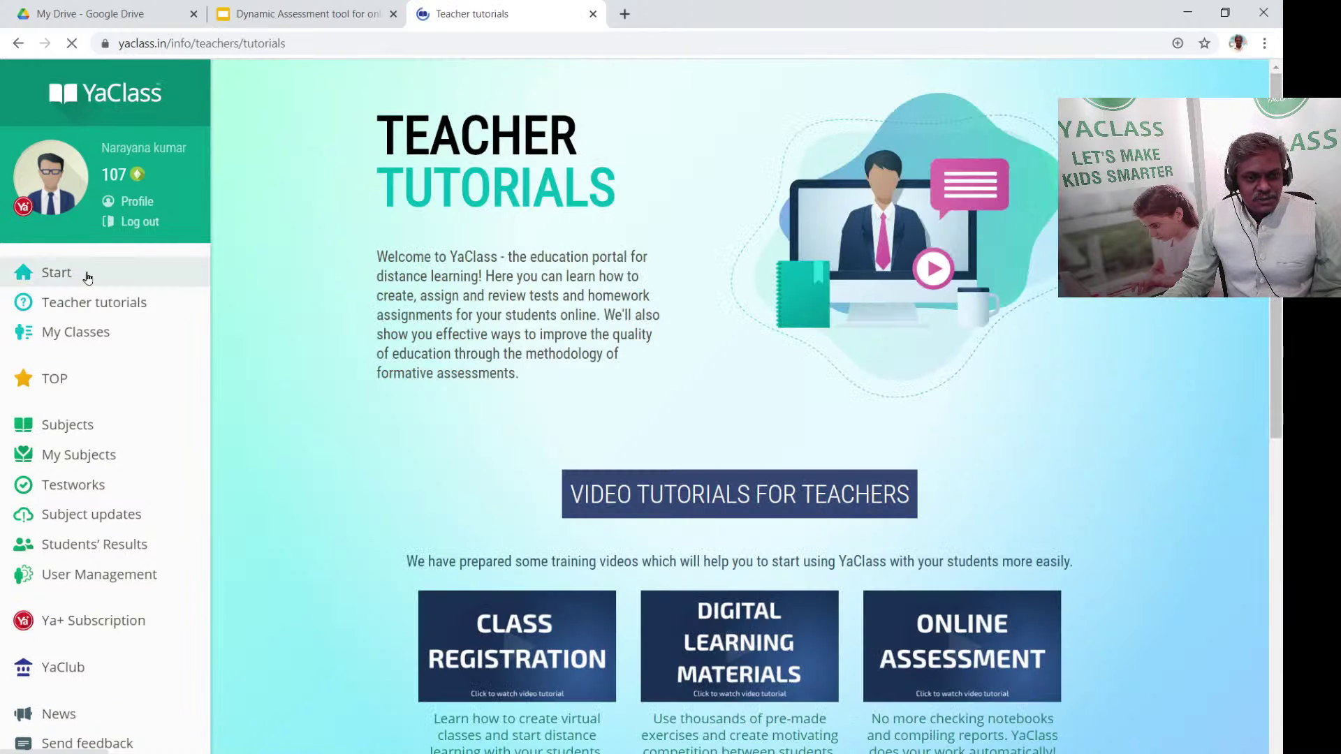
pyautogui.scroll(-4, 498, 520)
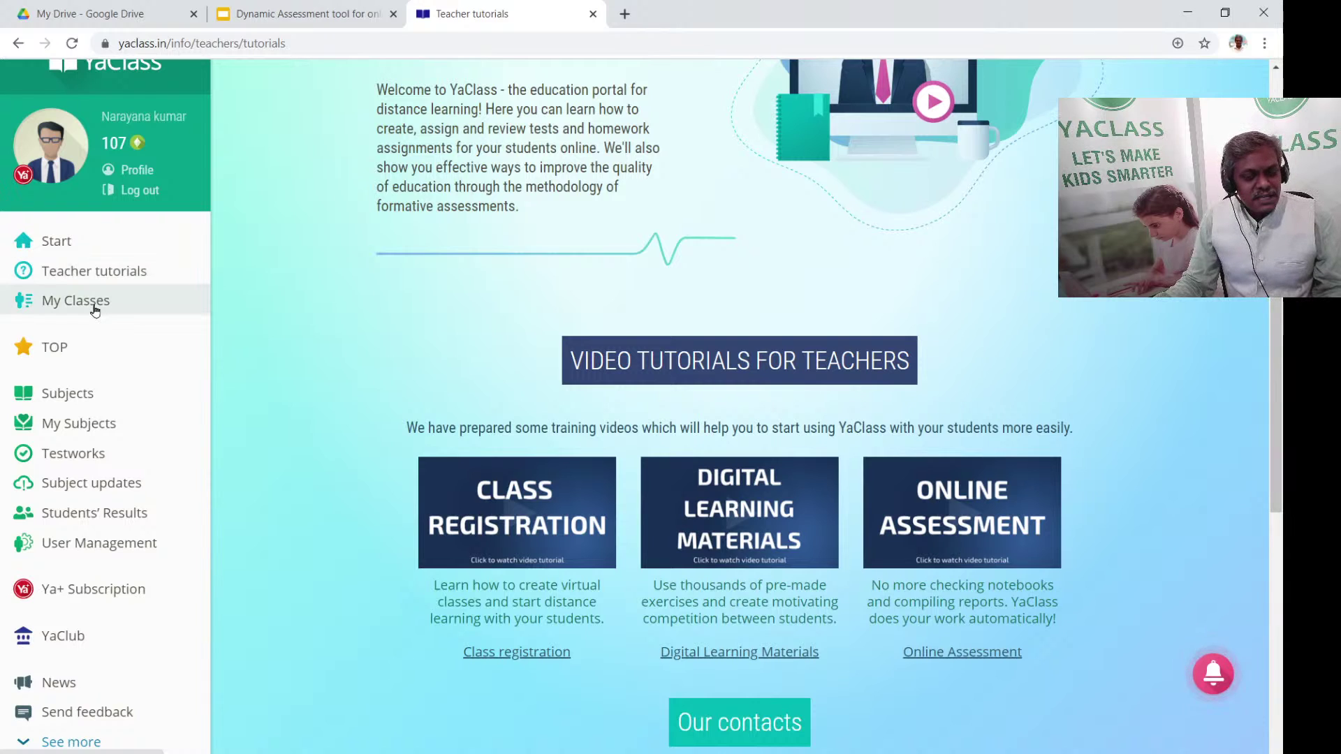
pyautogui.click(95, 302)
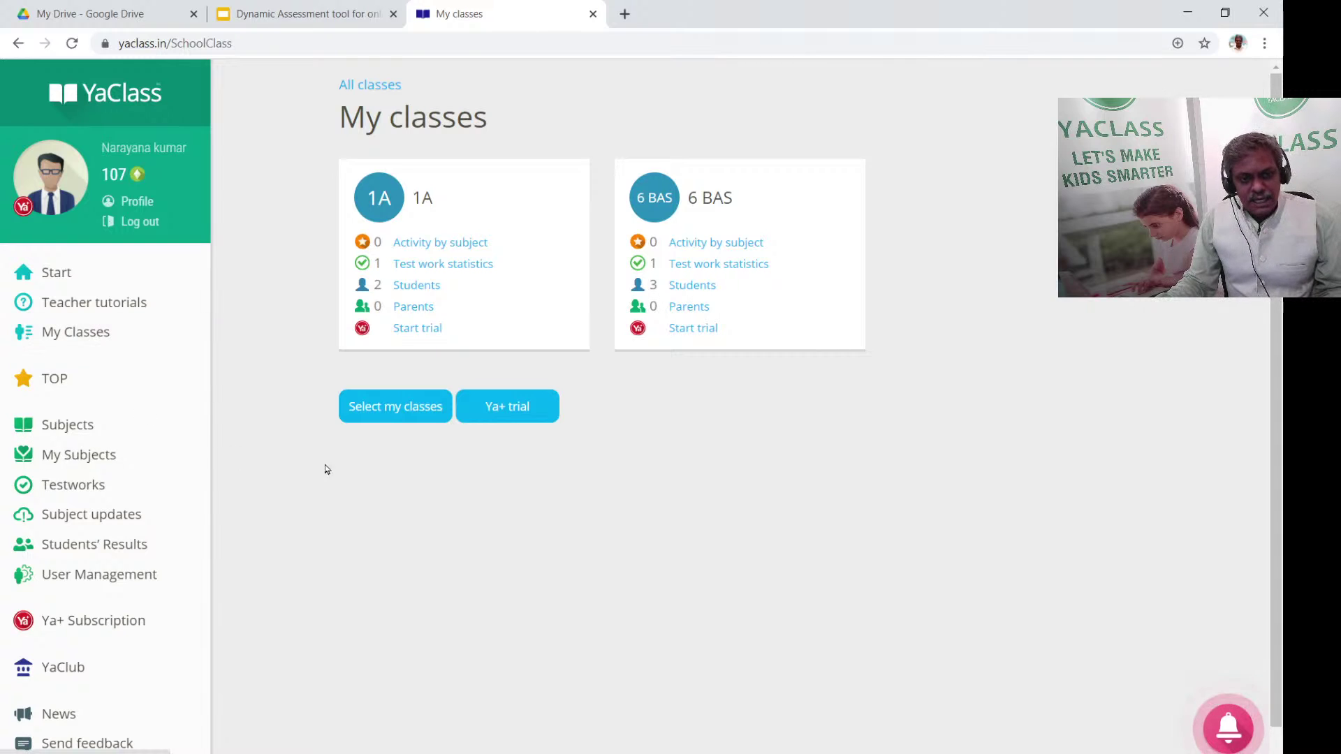
# On the Select my classes page, untick class 1A and scroll to New classes
pyautogui.click(355, 420)
pyautogui.scroll(-10, 614, 447)
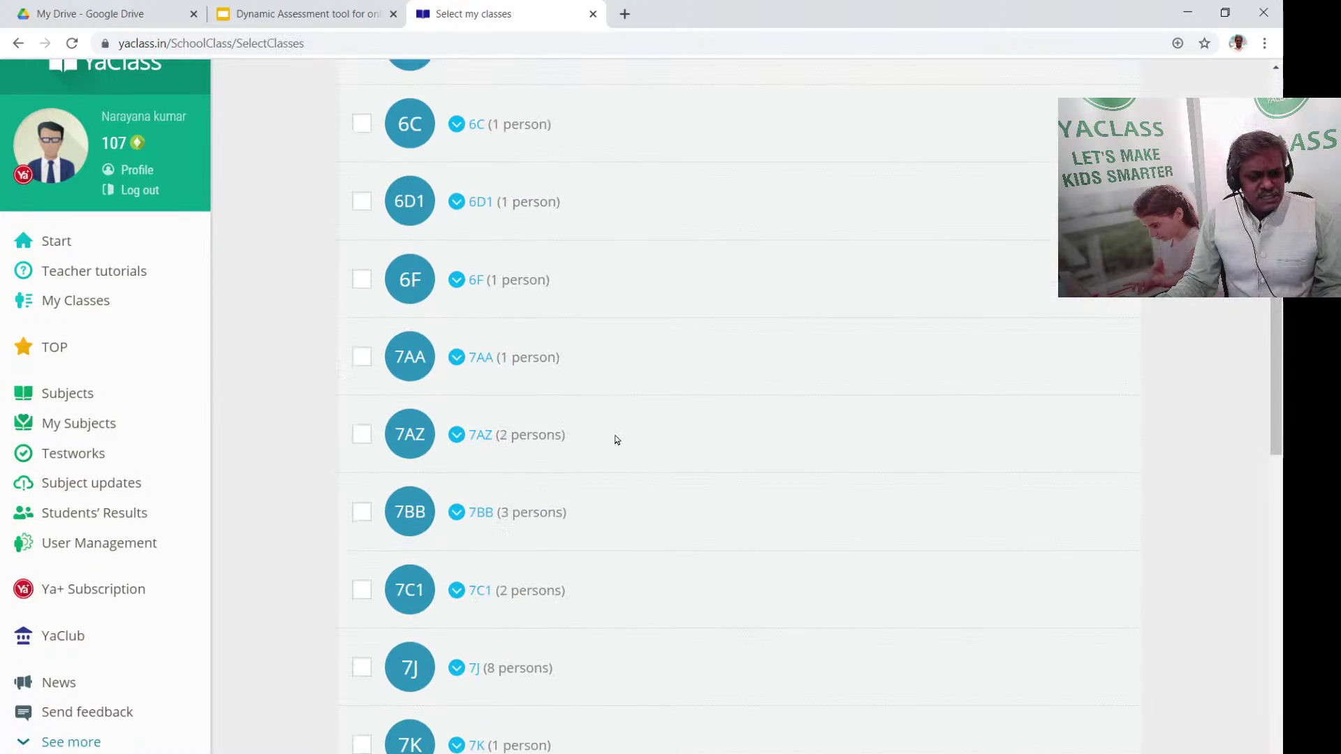
pyautogui.scroll(10, 617, 438)
pyautogui.click(365, 253)
pyautogui.scroll(-10, 768, 377)
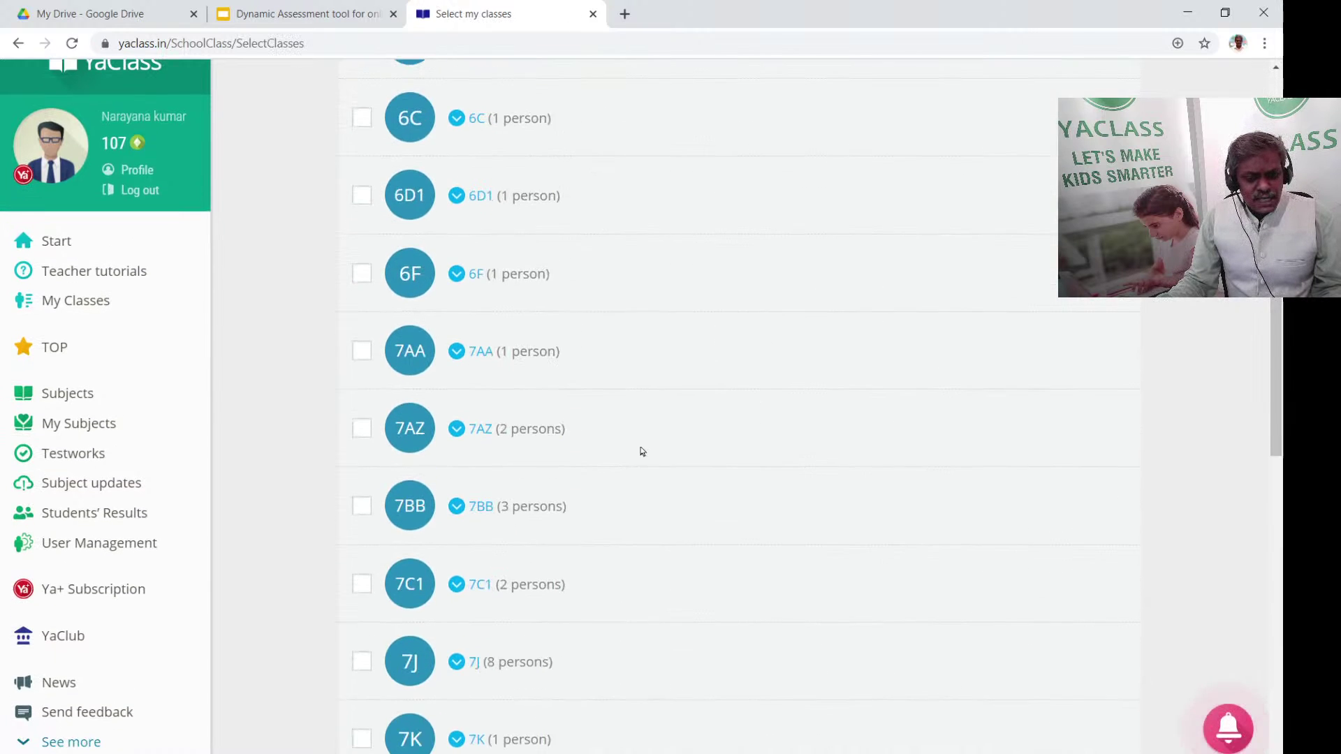
pyautogui.scroll(-15, 636, 458)
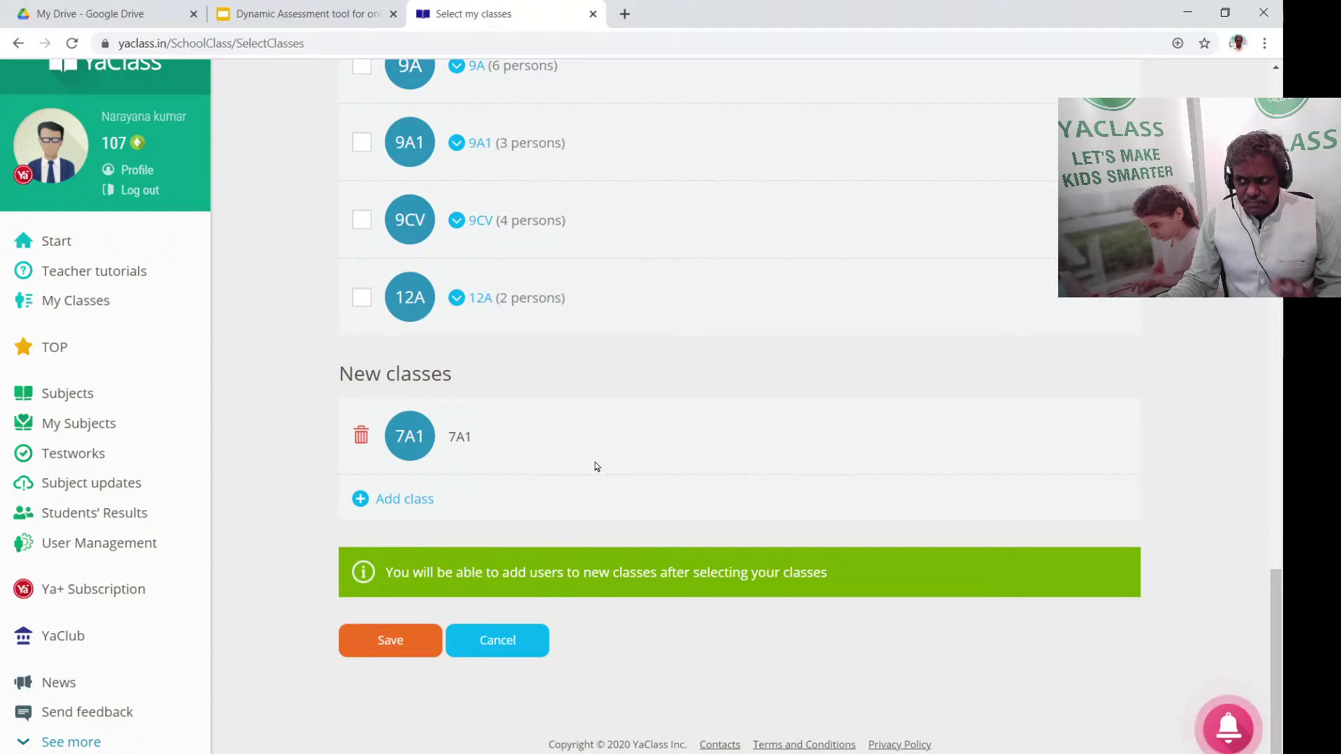
# Create a new class with grade Class 8 and section C1
pyautogui.click(405, 500)
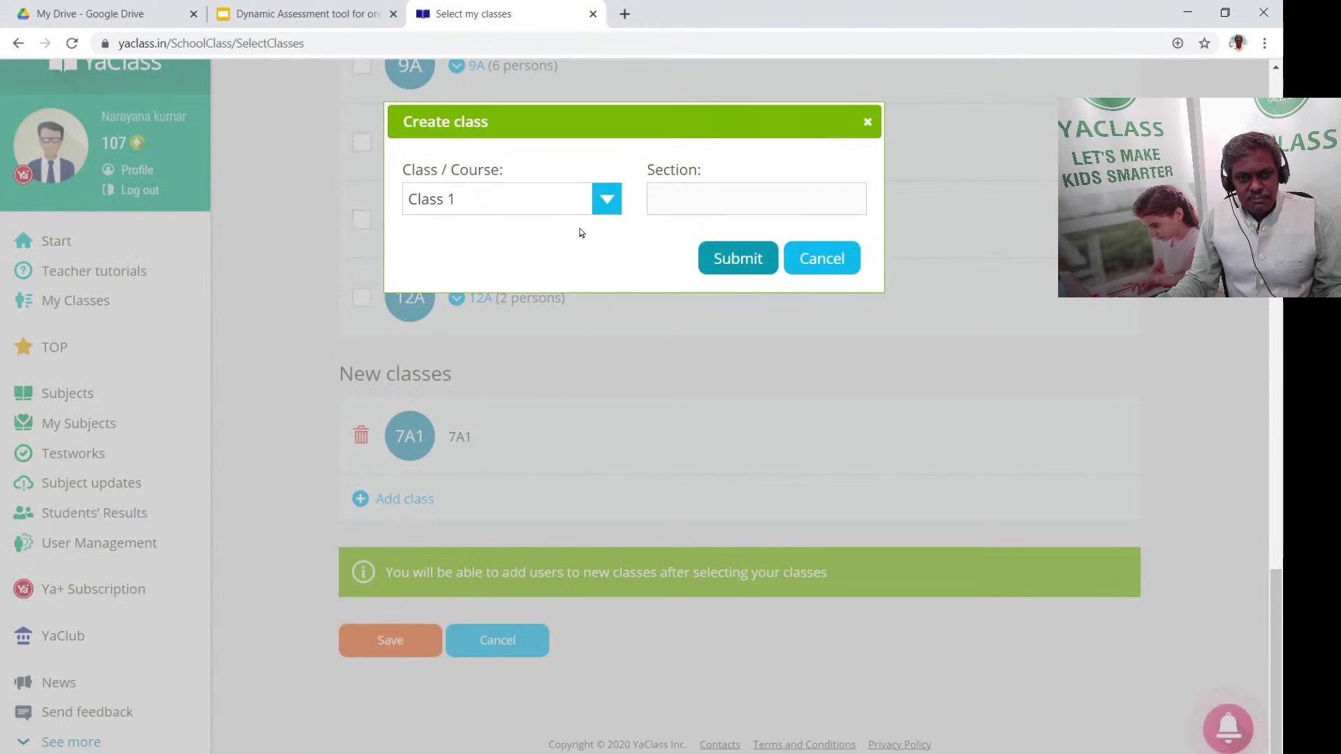
pyautogui.click(605, 199)
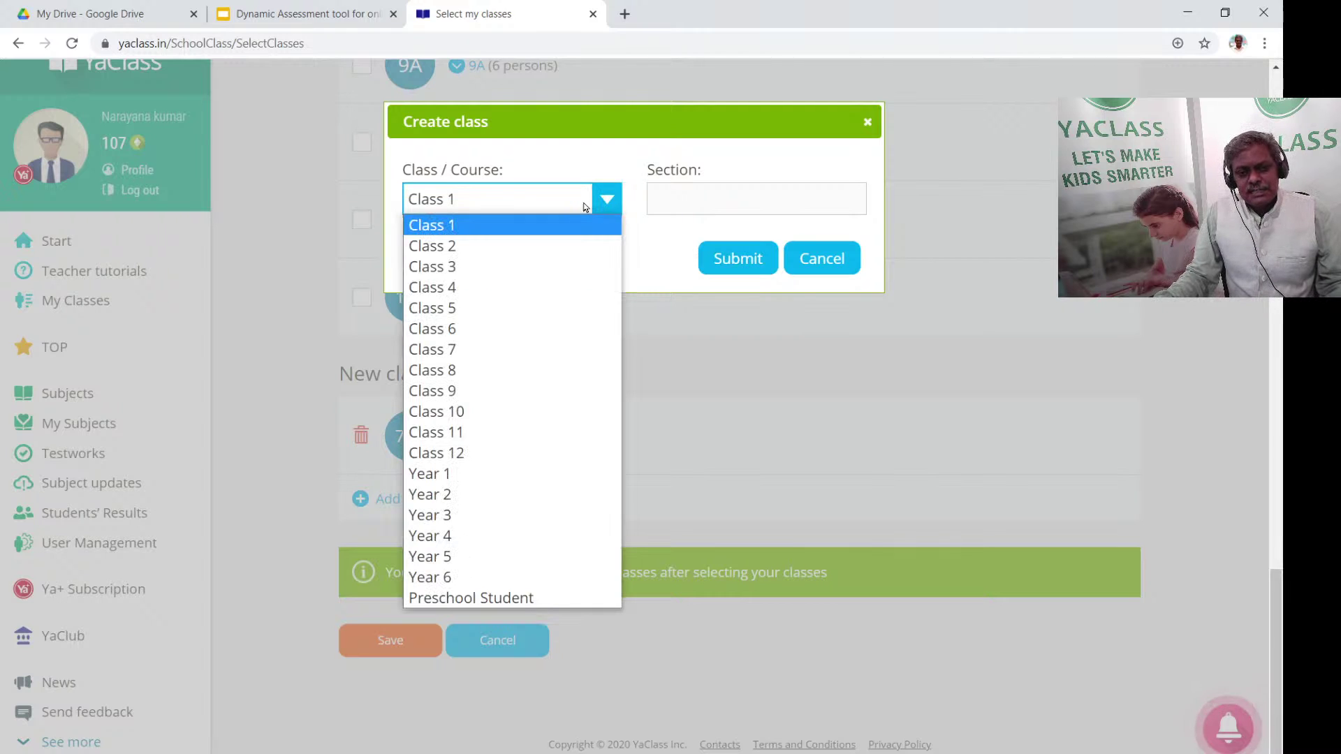
pyautogui.click(444, 370)
pyautogui.click(736, 209)
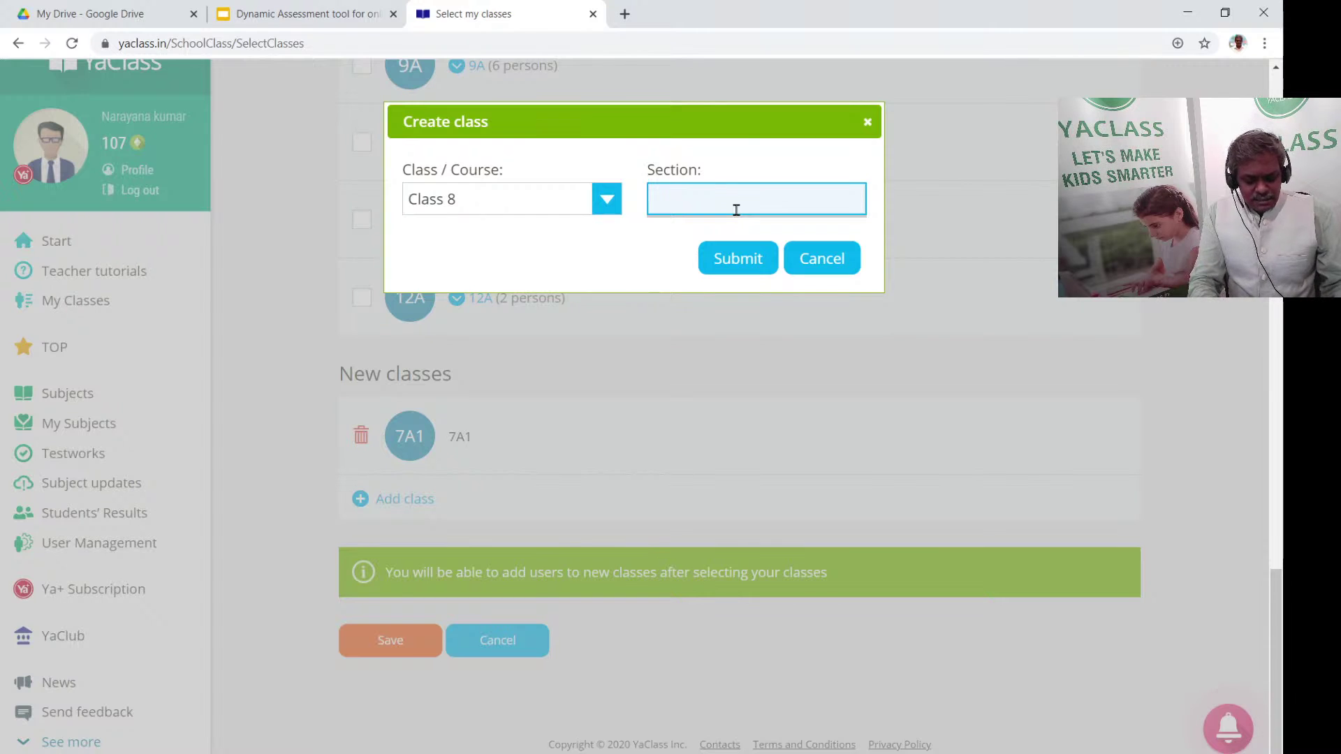
pyautogui.write('C')
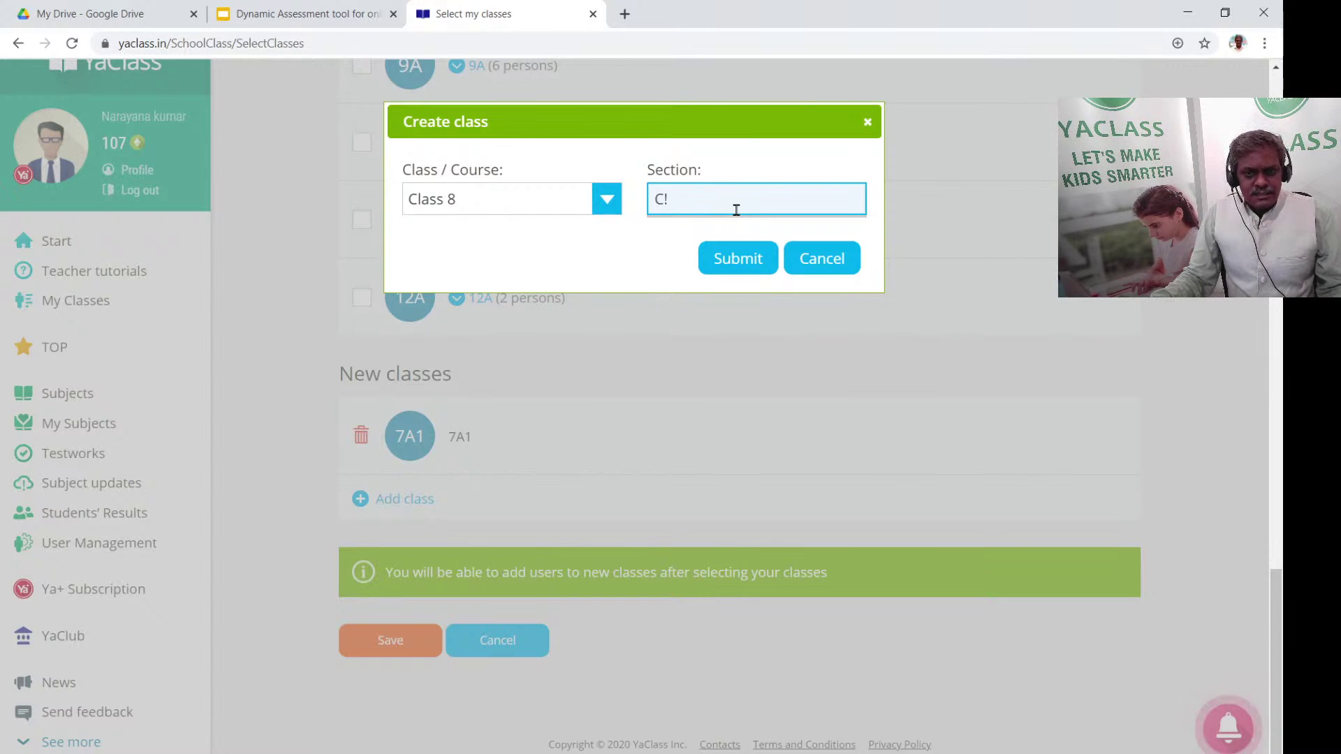
pyautogui.write('1')
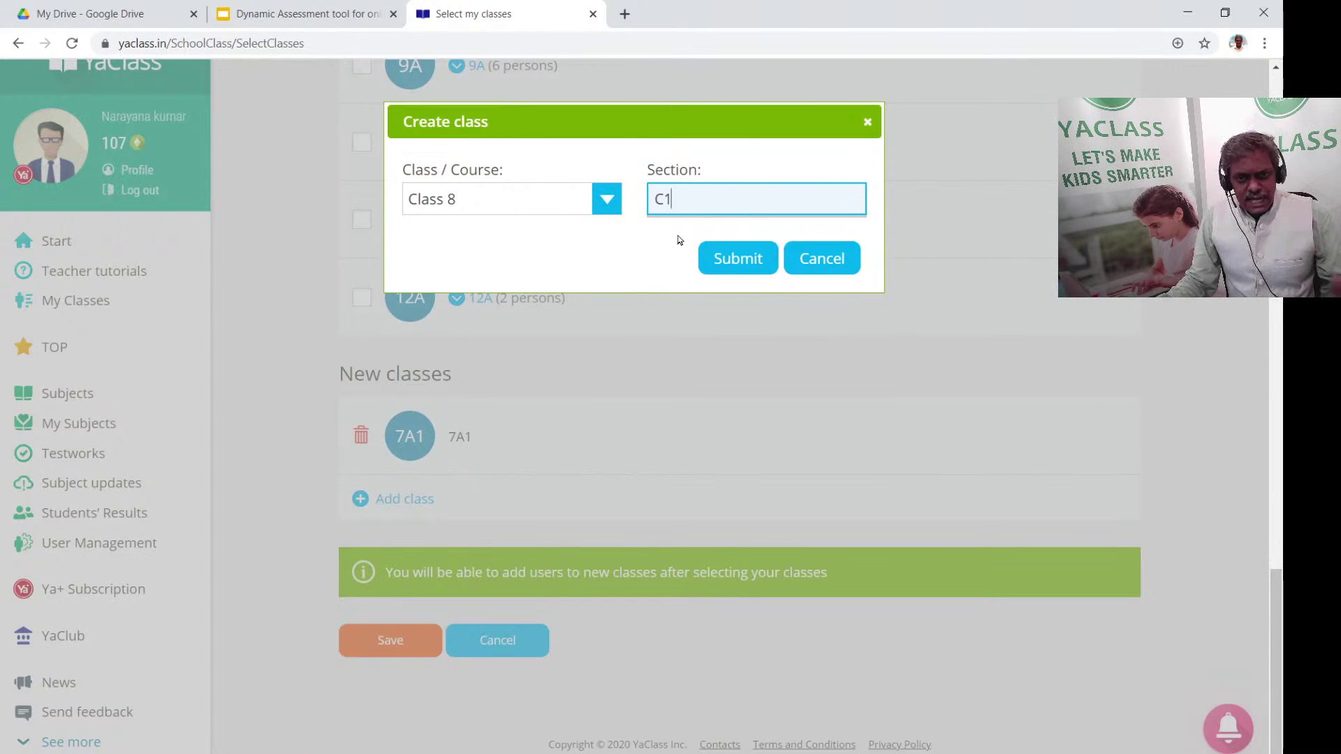
pyautogui.click(734, 258)
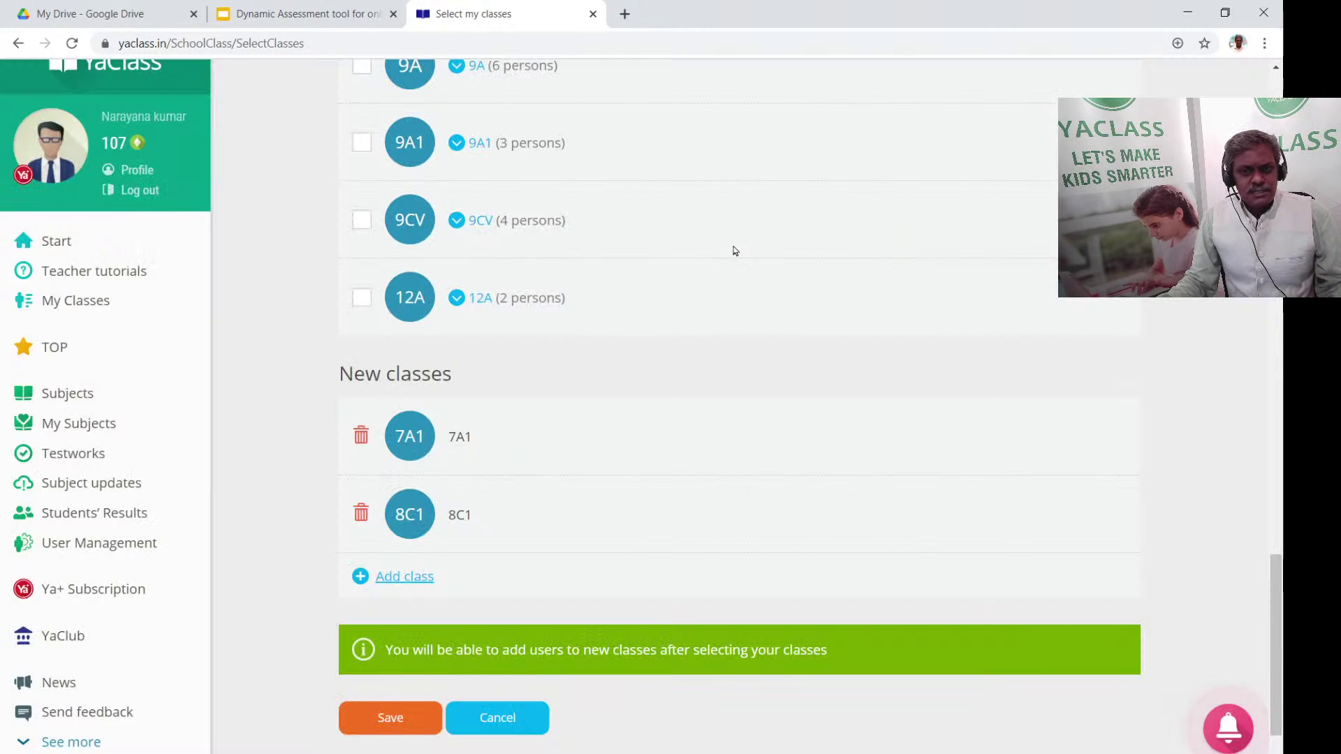
# Save the new classes, skip 7A1 student registration, and start registering 8C1 students
pyautogui.click(390, 717)
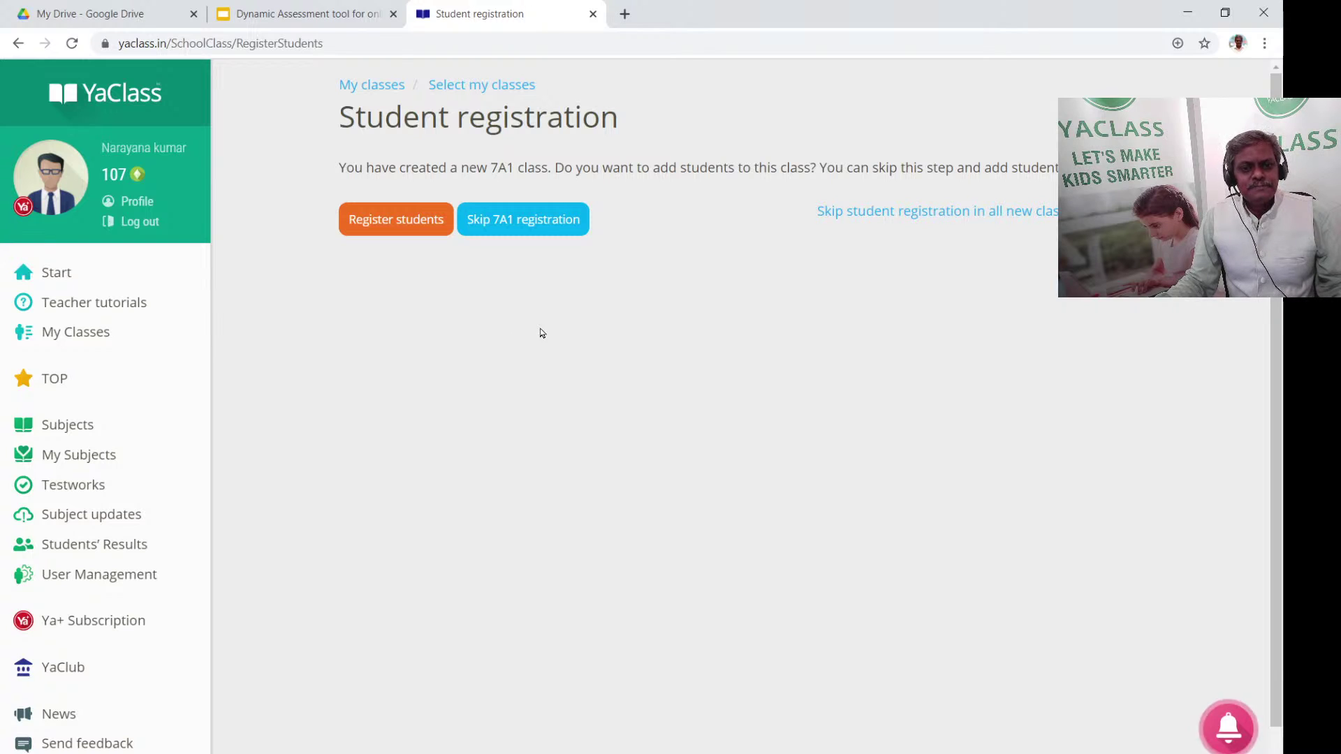
pyautogui.click(530, 219)
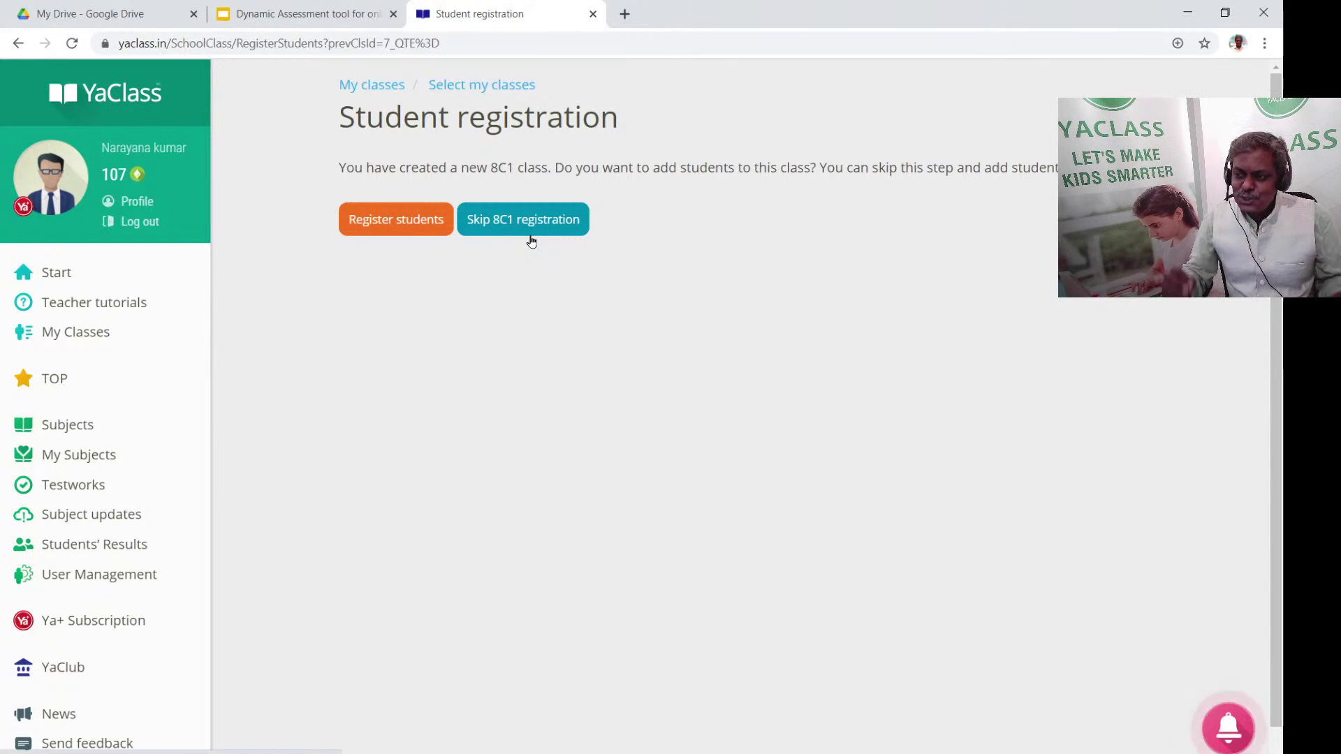
pyautogui.click(390, 233)
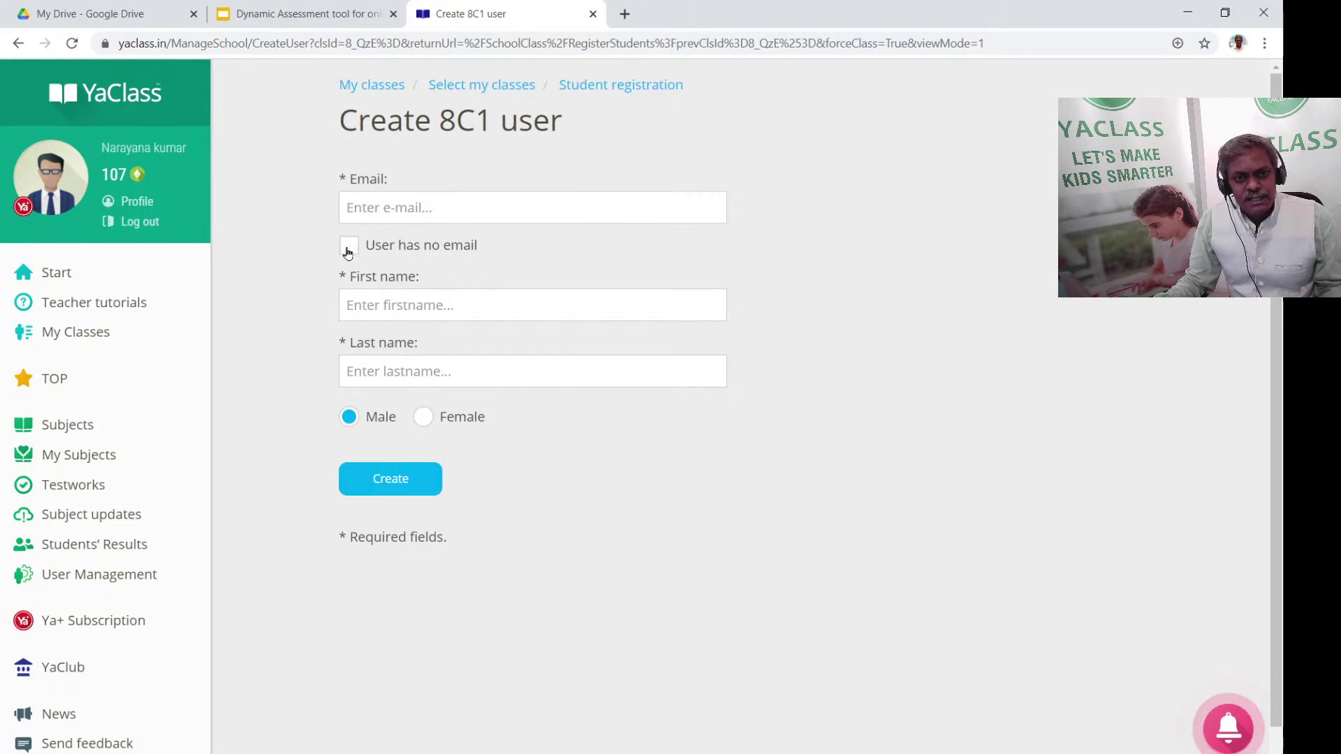
# Create a no-email 8C1 student with a username, a suggested first name and a last name
pyautogui.click(349, 246)
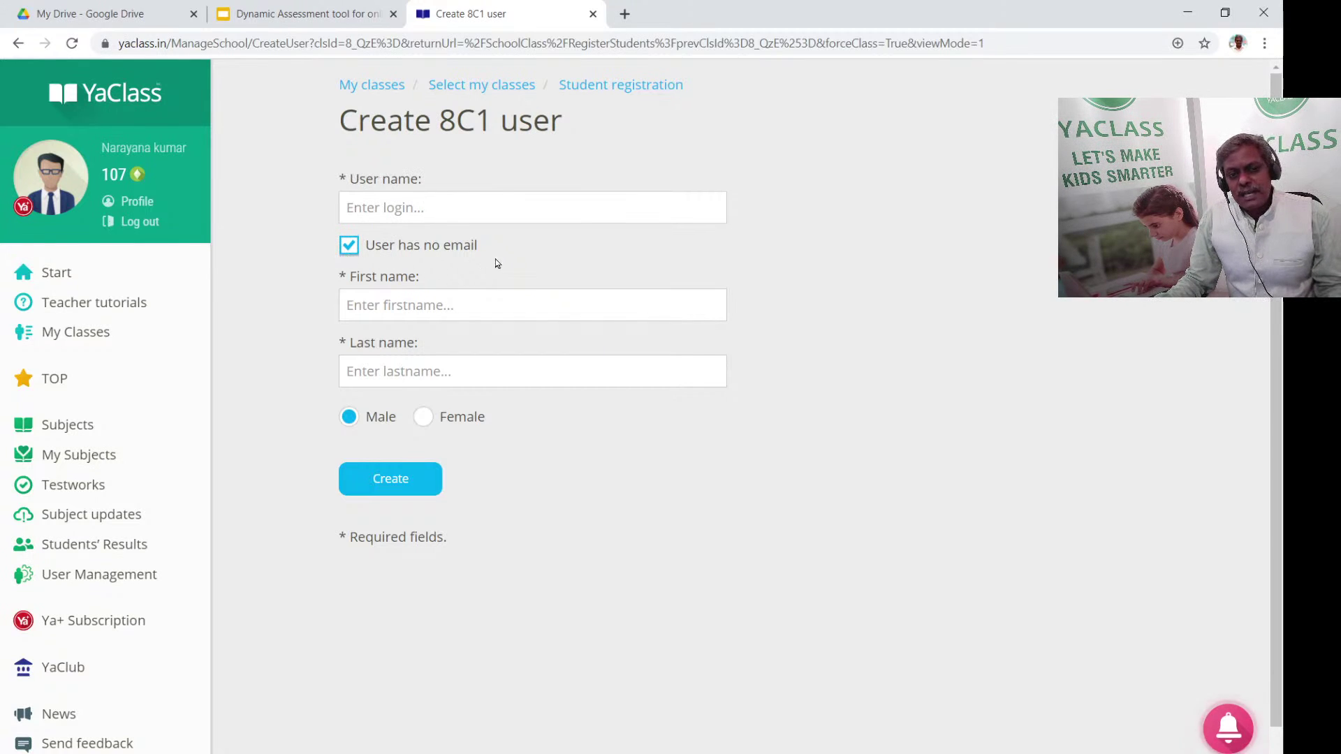
pyautogui.click(500, 196)
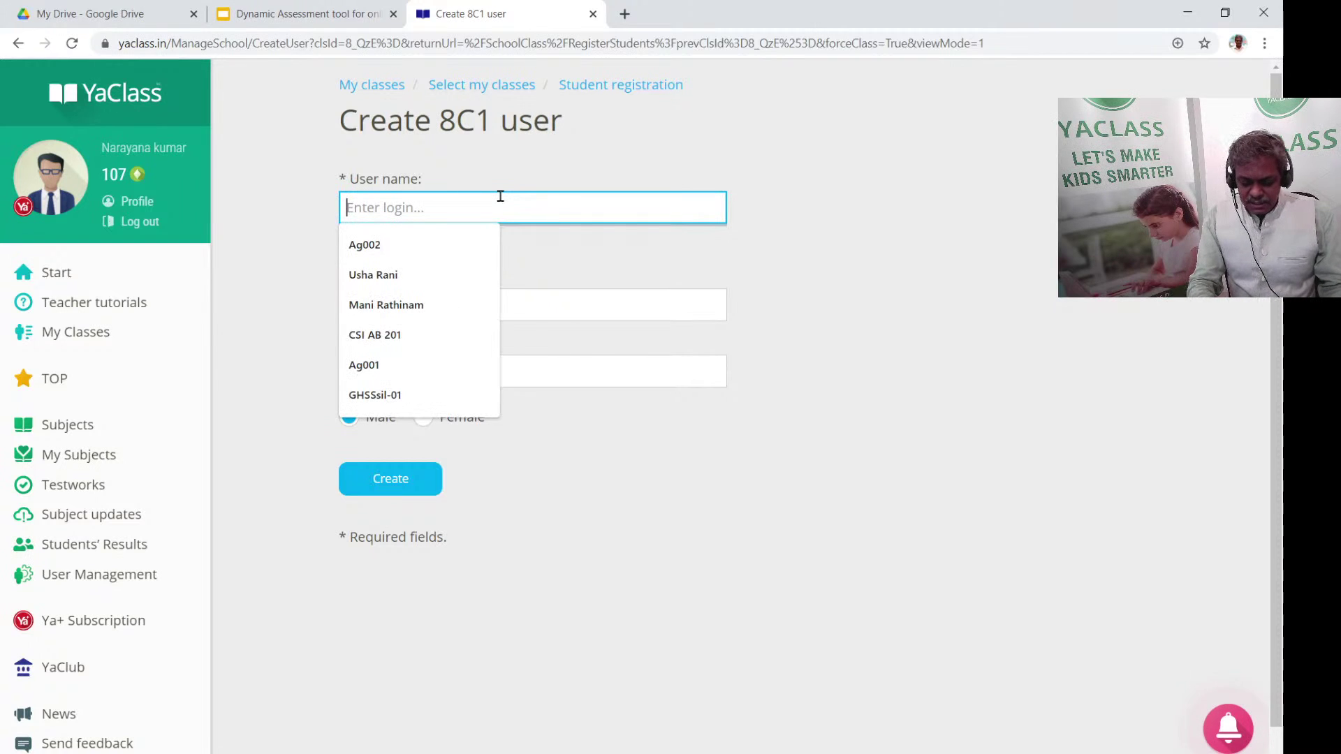
pyautogui.write('PUMS')
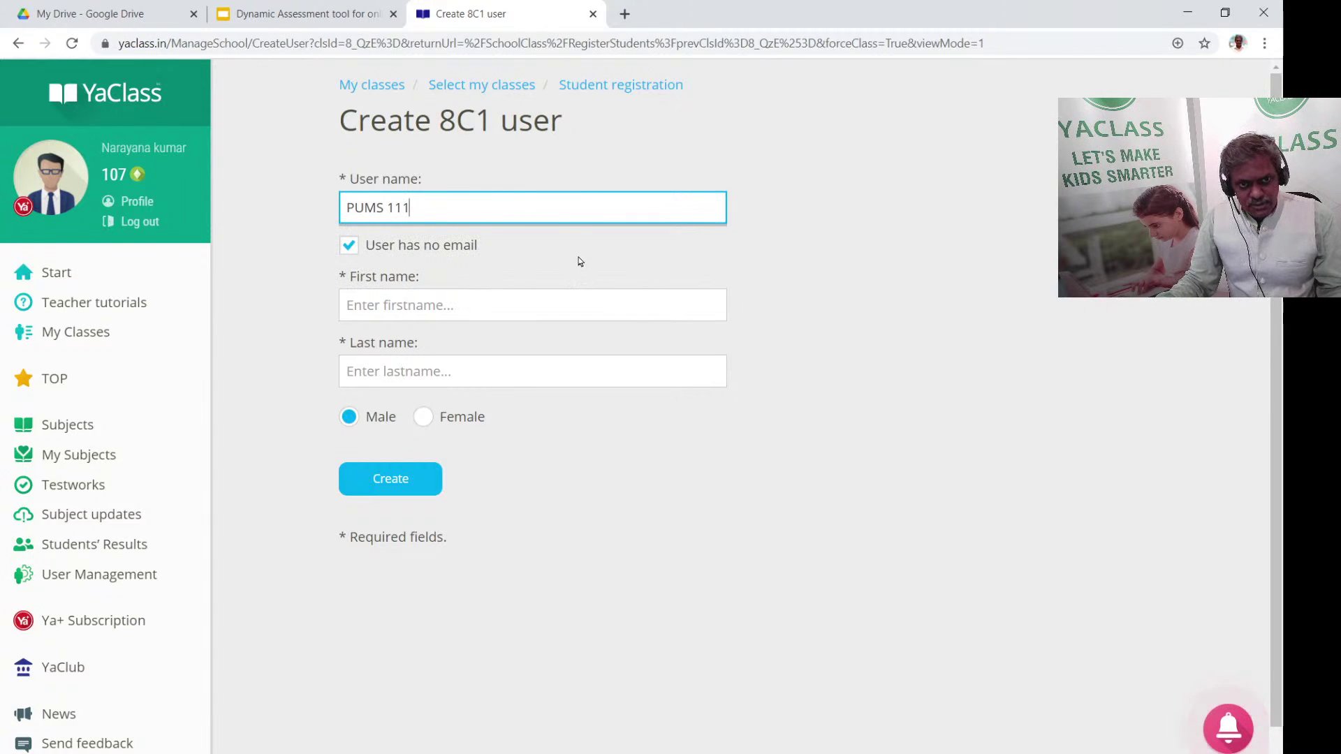
pyautogui.write(' 111')
pyautogui.press('Tab')
pyautogui.press('space')
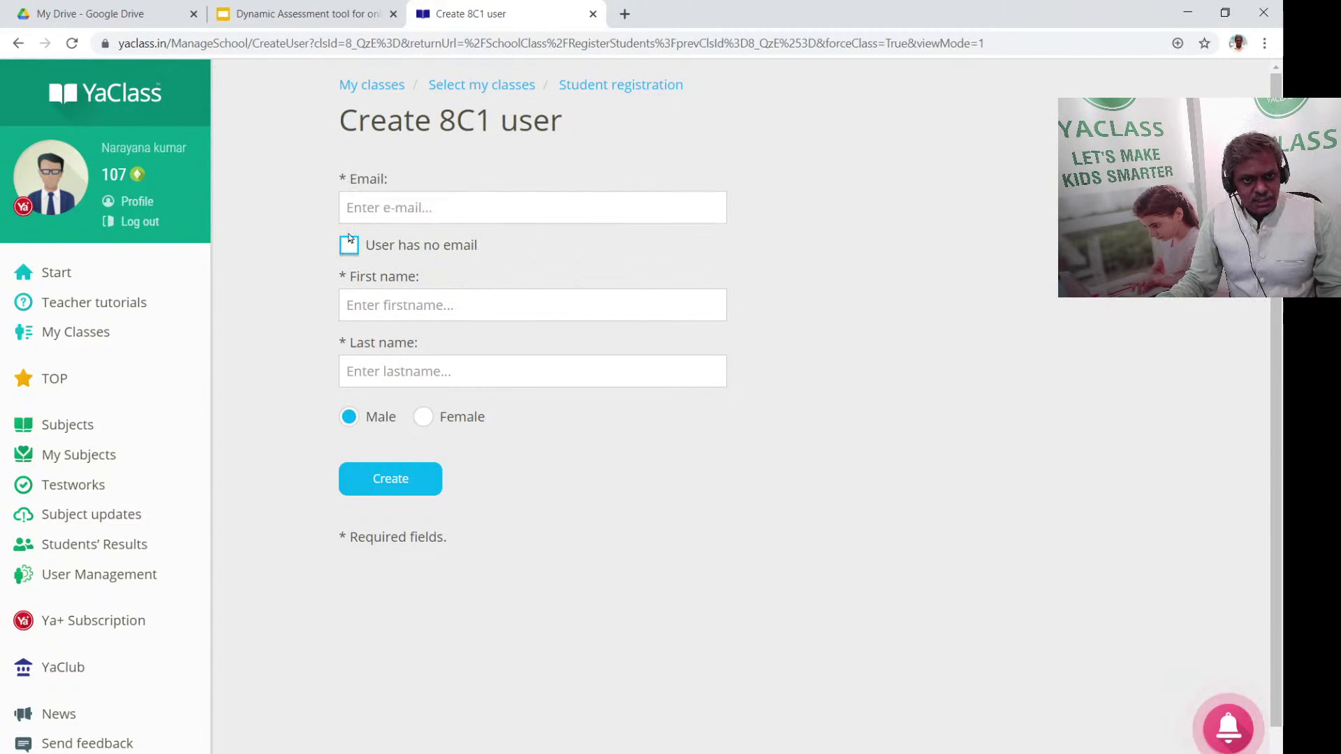
pyautogui.click(349, 246)
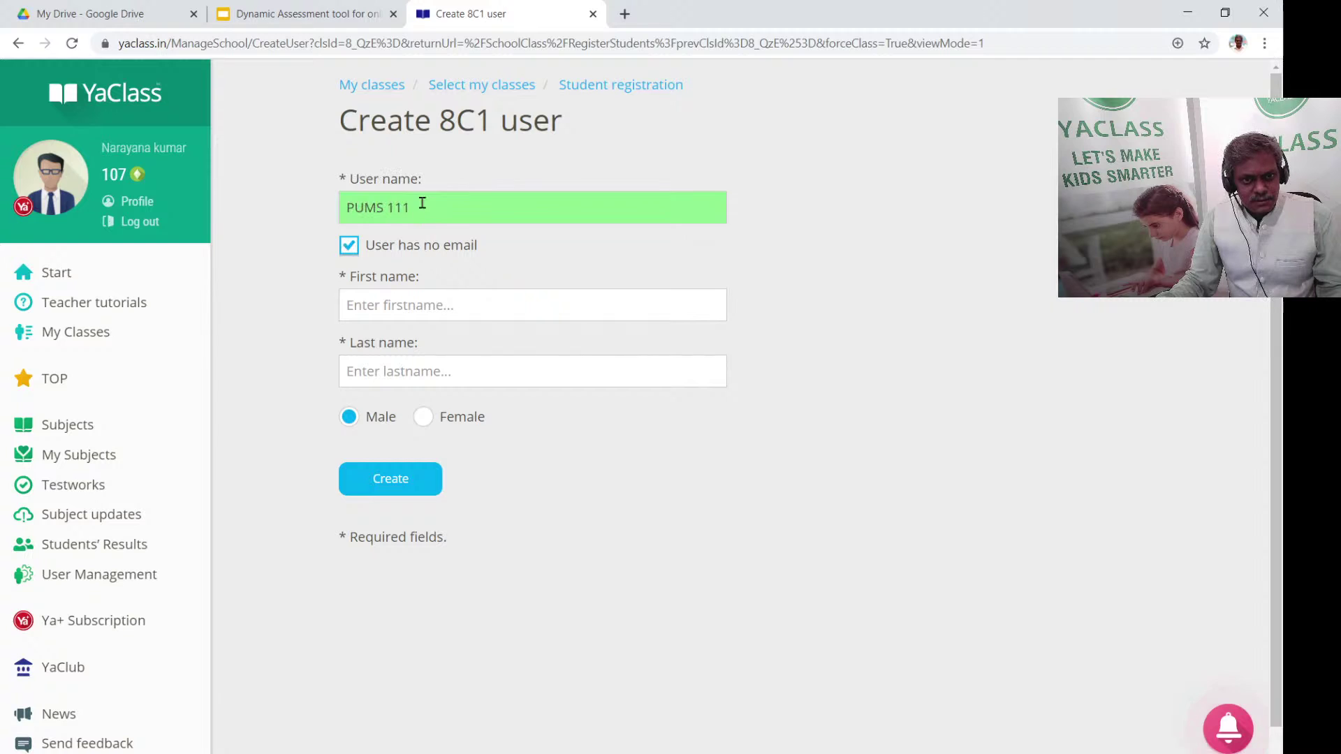
pyautogui.click(457, 310)
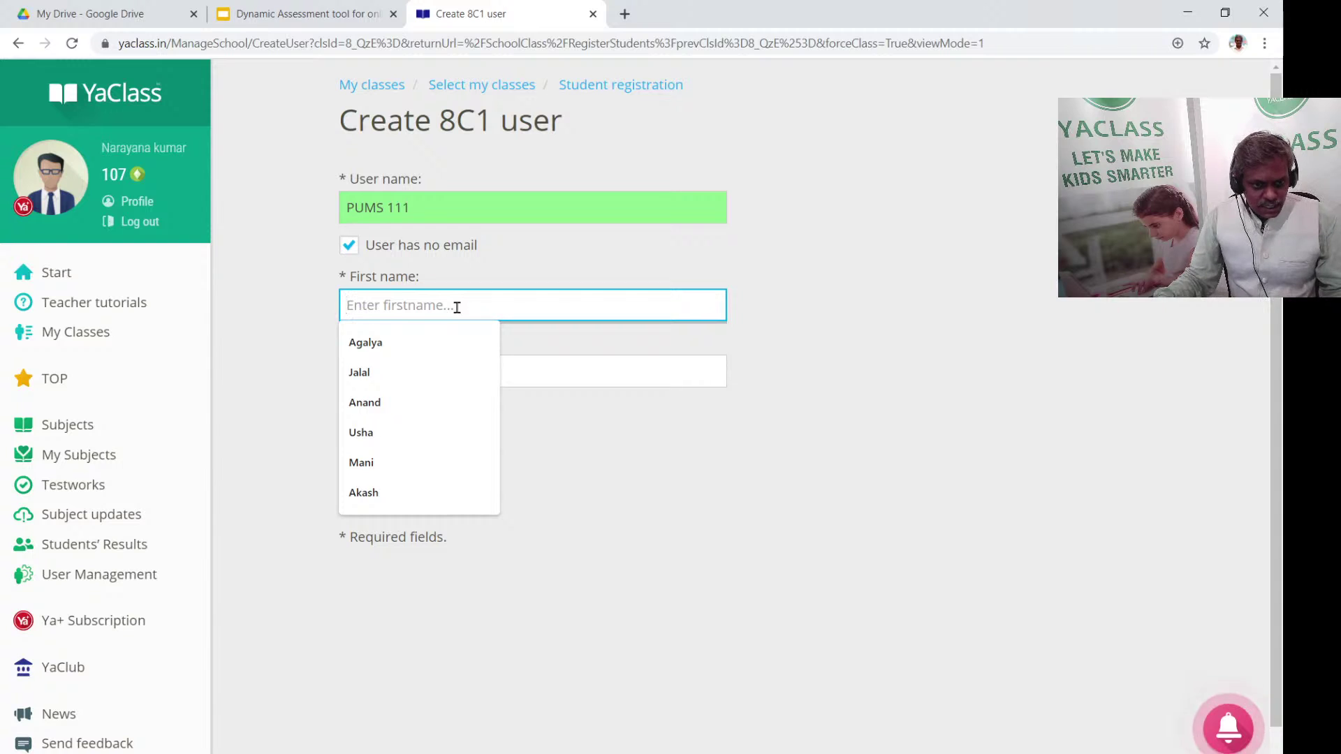
pyautogui.click(388, 495)
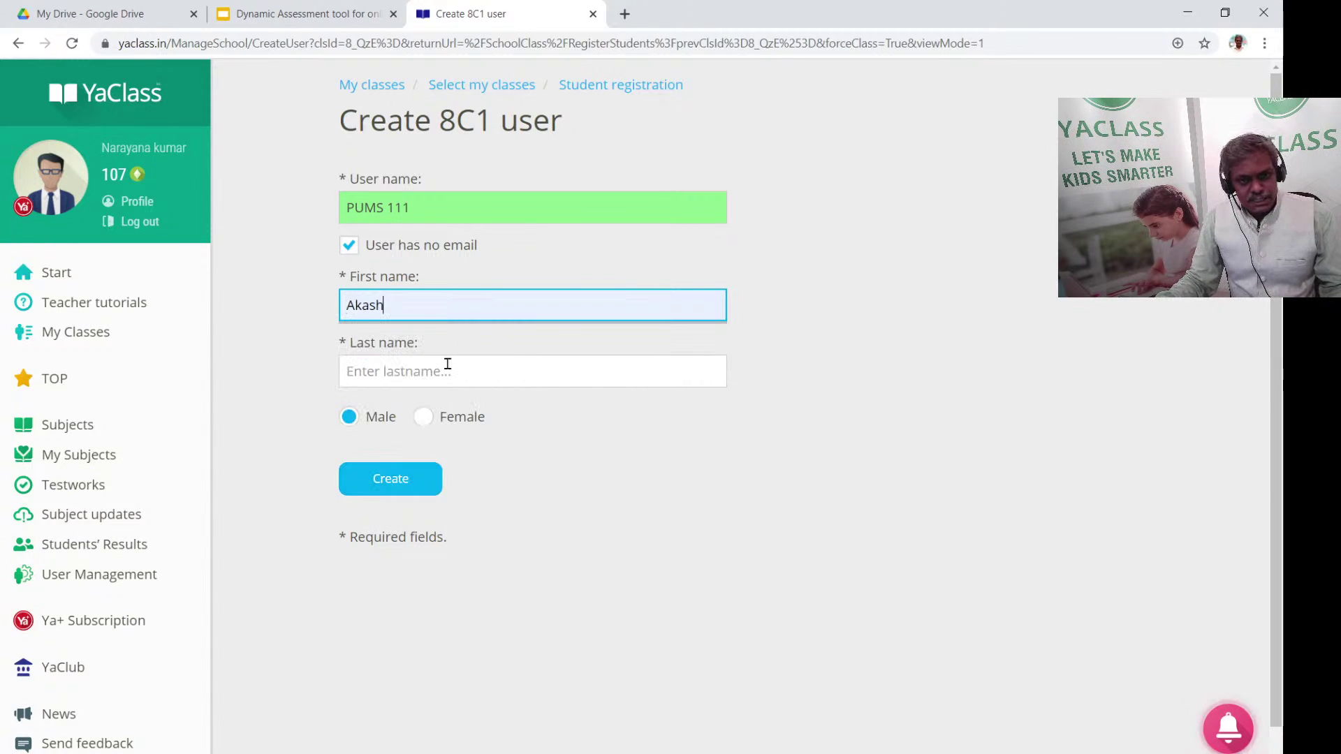
pyautogui.click(448, 364)
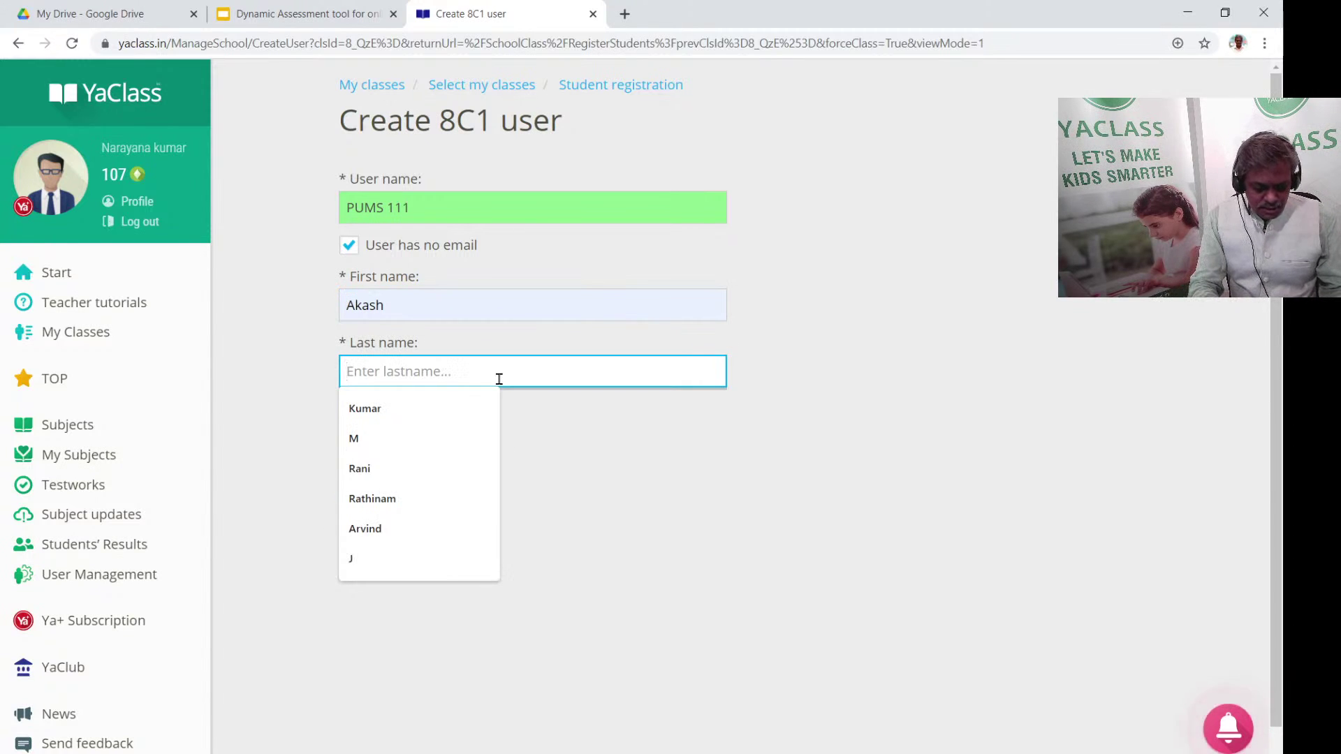
pyautogui.write('Kannan')
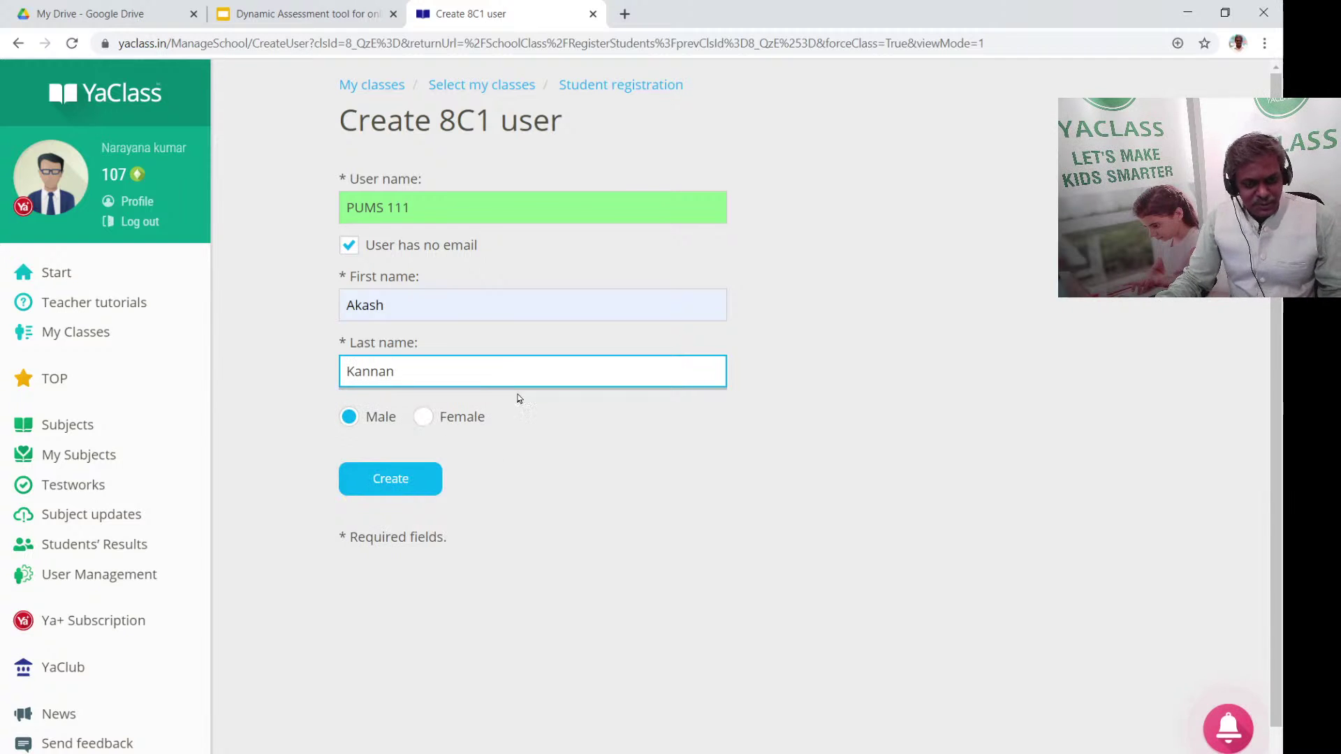
pyautogui.click(403, 476)
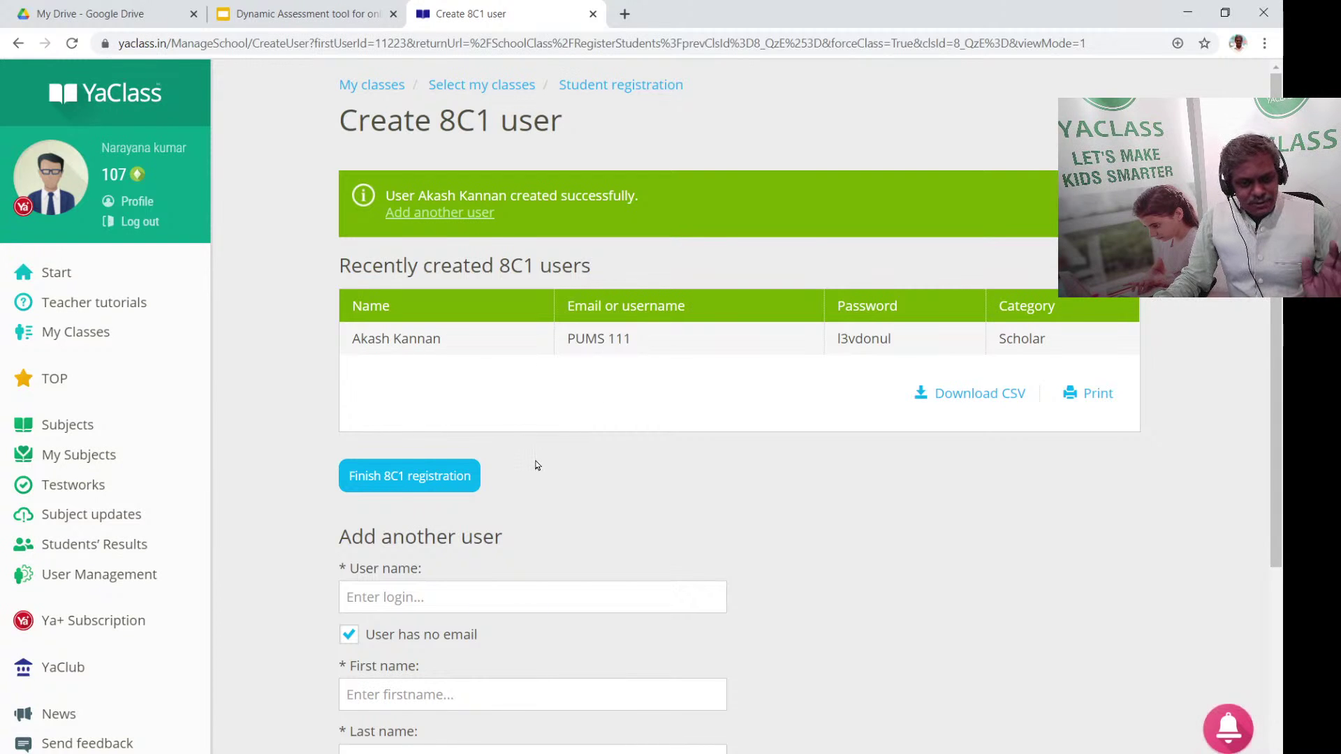
# Enter the second student's username, replacing the mistyped entry with the correct one
pyautogui.scroll(-2, 536, 463)
pyautogui.scroll(-1, 539, 462)
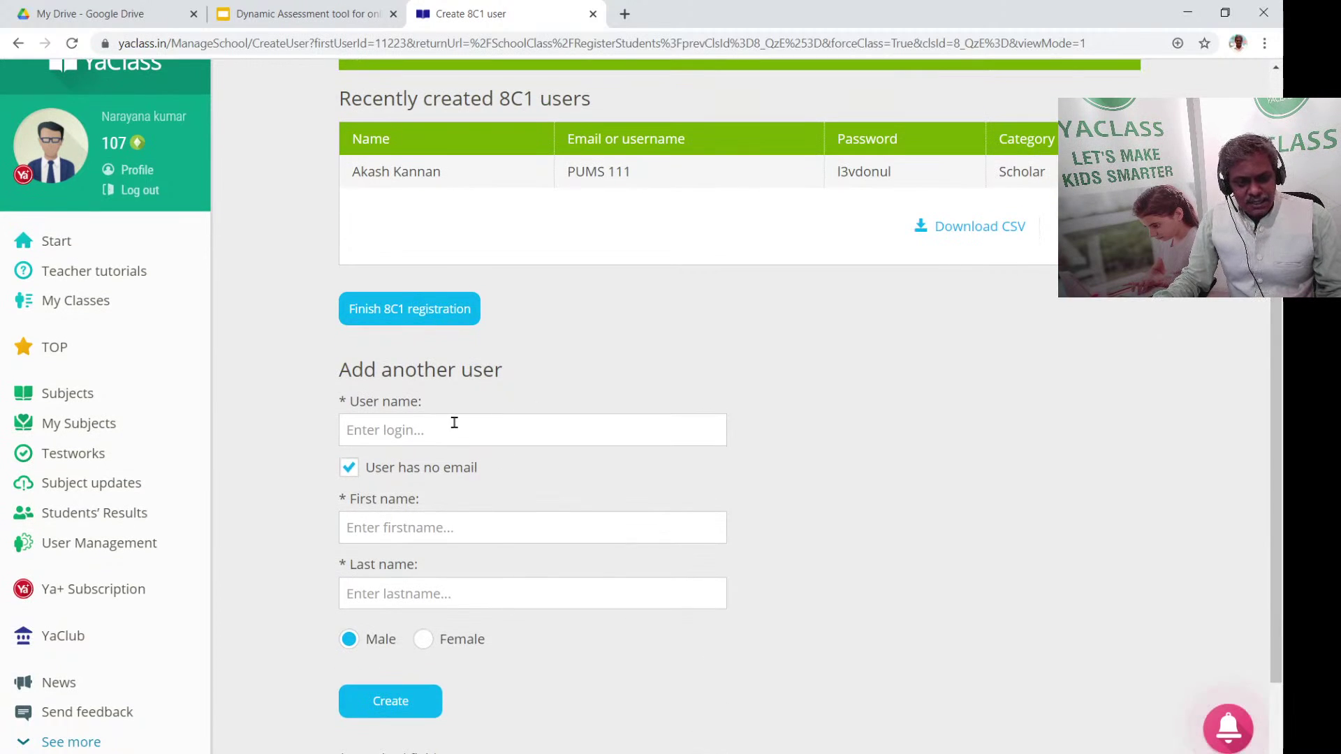
pyautogui.click(452, 422)
pyautogui.write('ab')
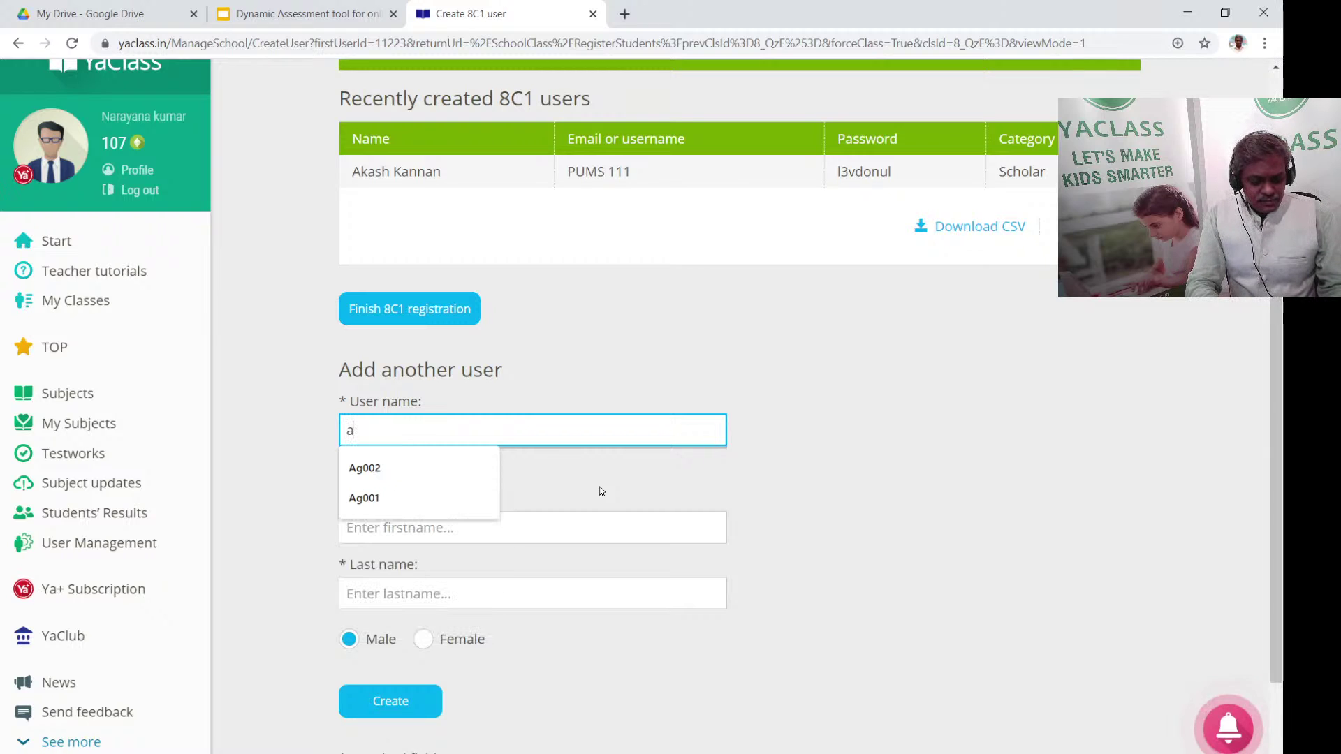
pyautogui.press('BackSpace')
pyautogui.press('BackSpace')
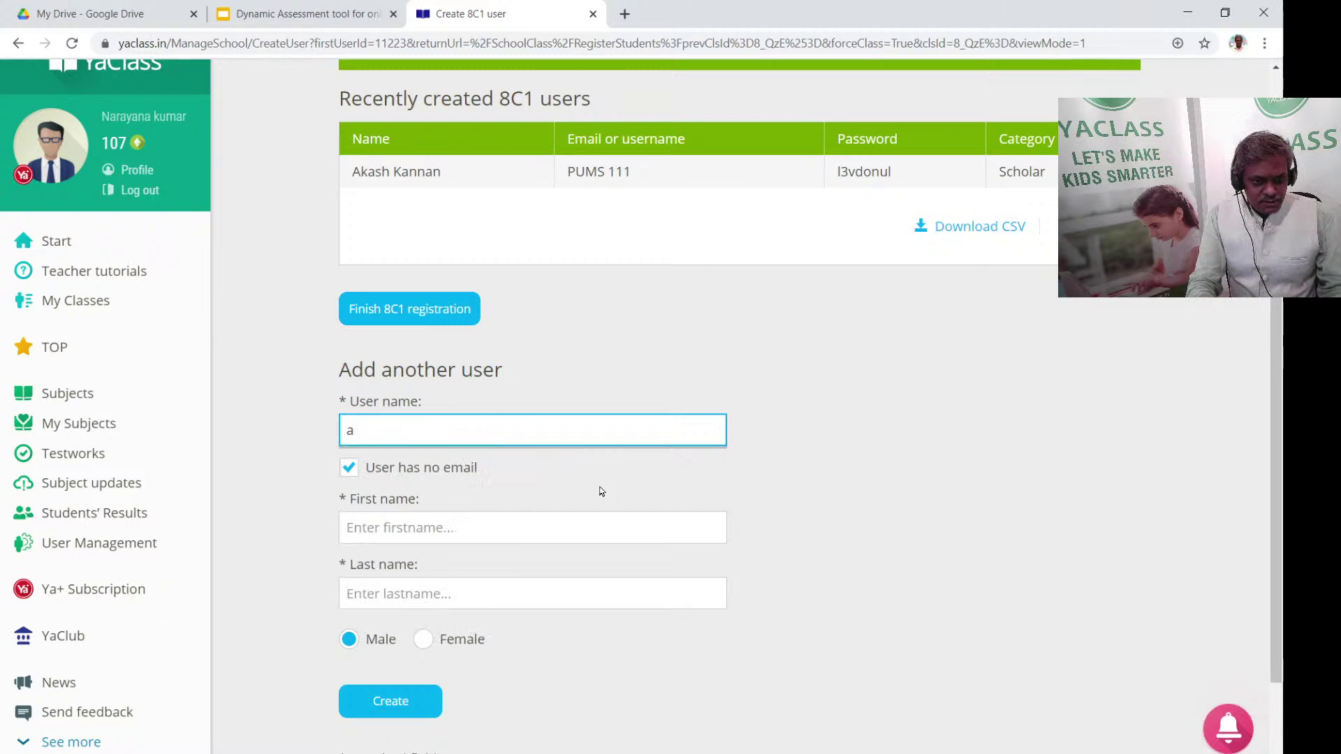
pyautogui.write('Abinay')
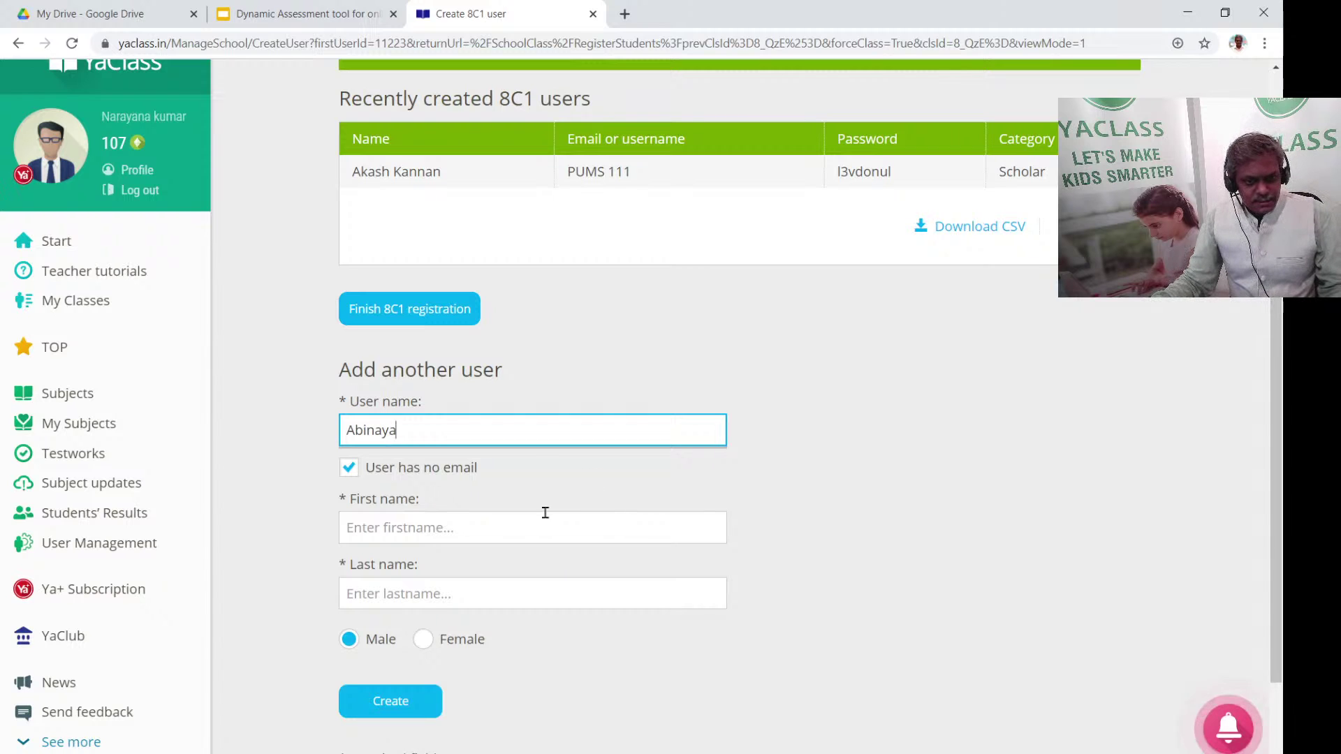
pyautogui.write('a')
pyautogui.doubleClick(429, 430)
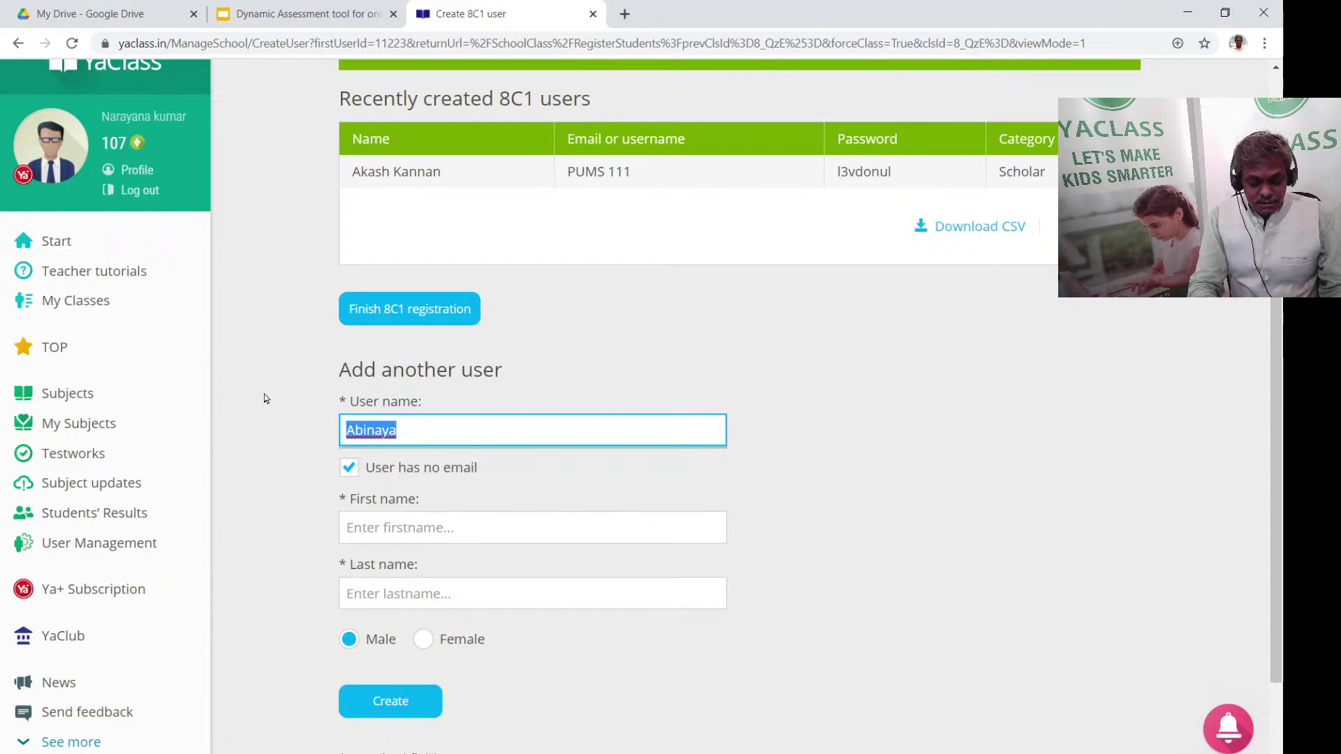
pyautogui.write('PUMS')
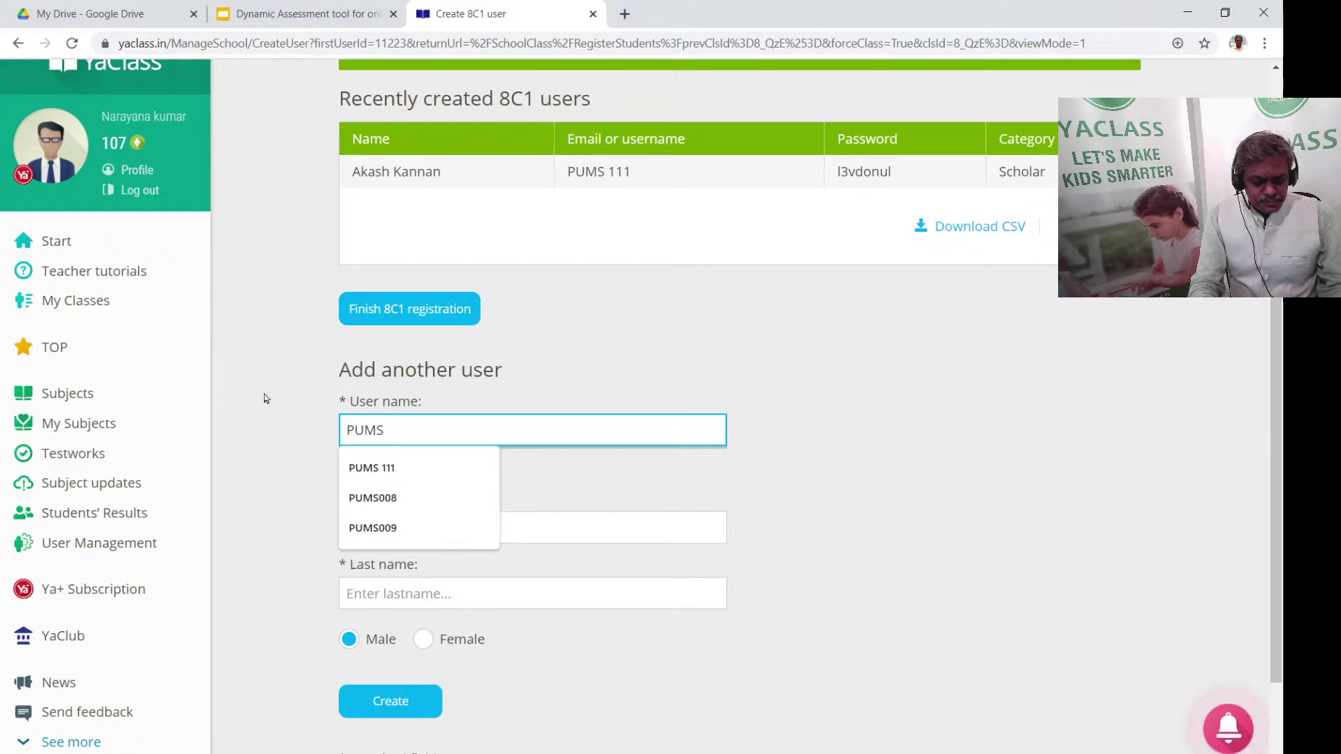
pyautogui.write('112')
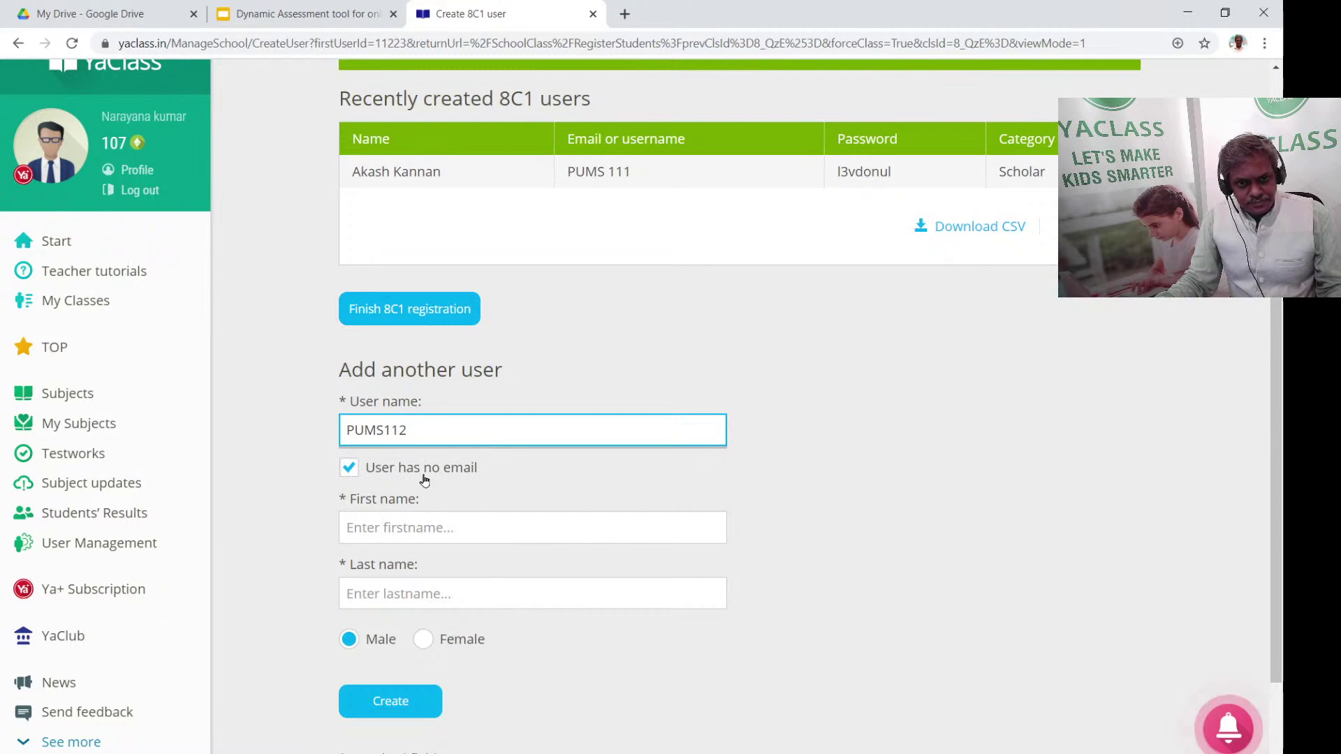
# Give the student a first name and suggested surname, set Female, and create the account
pyautogui.click(435, 521)
pyautogui.write('A')
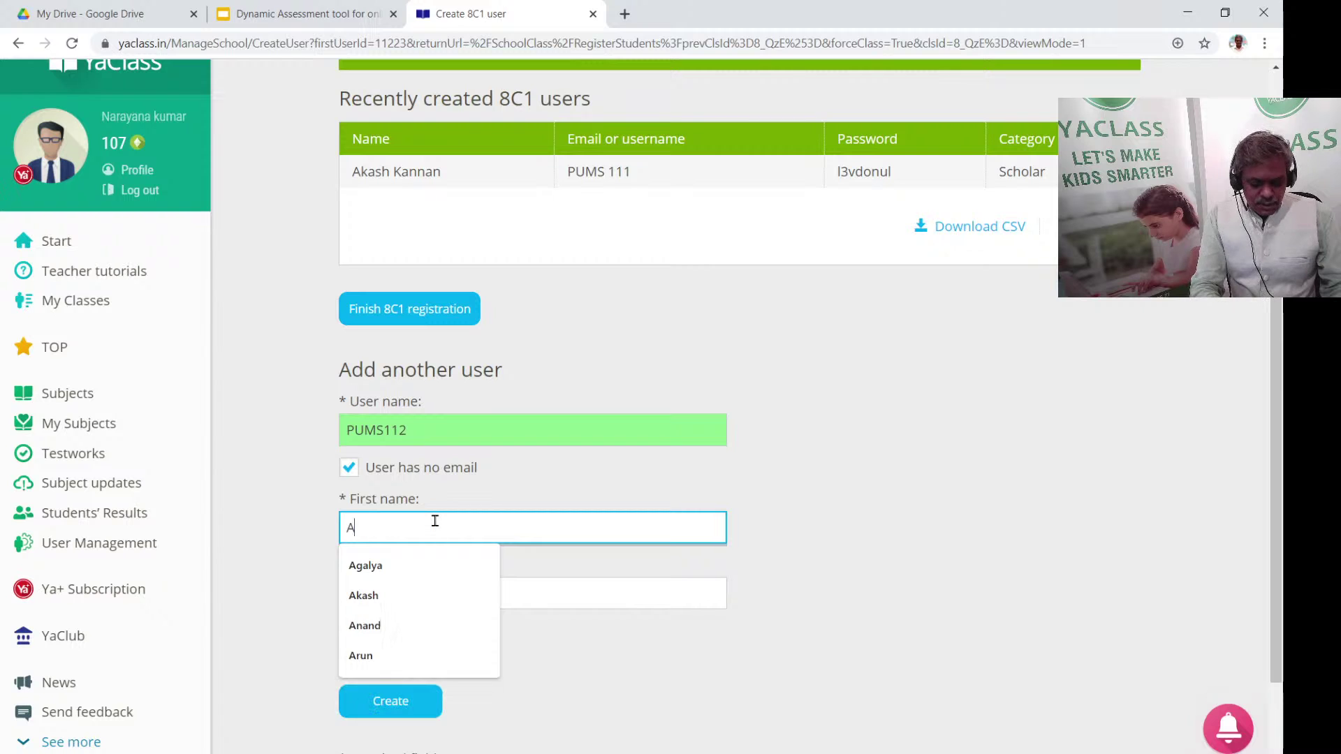
pyautogui.write('binay')
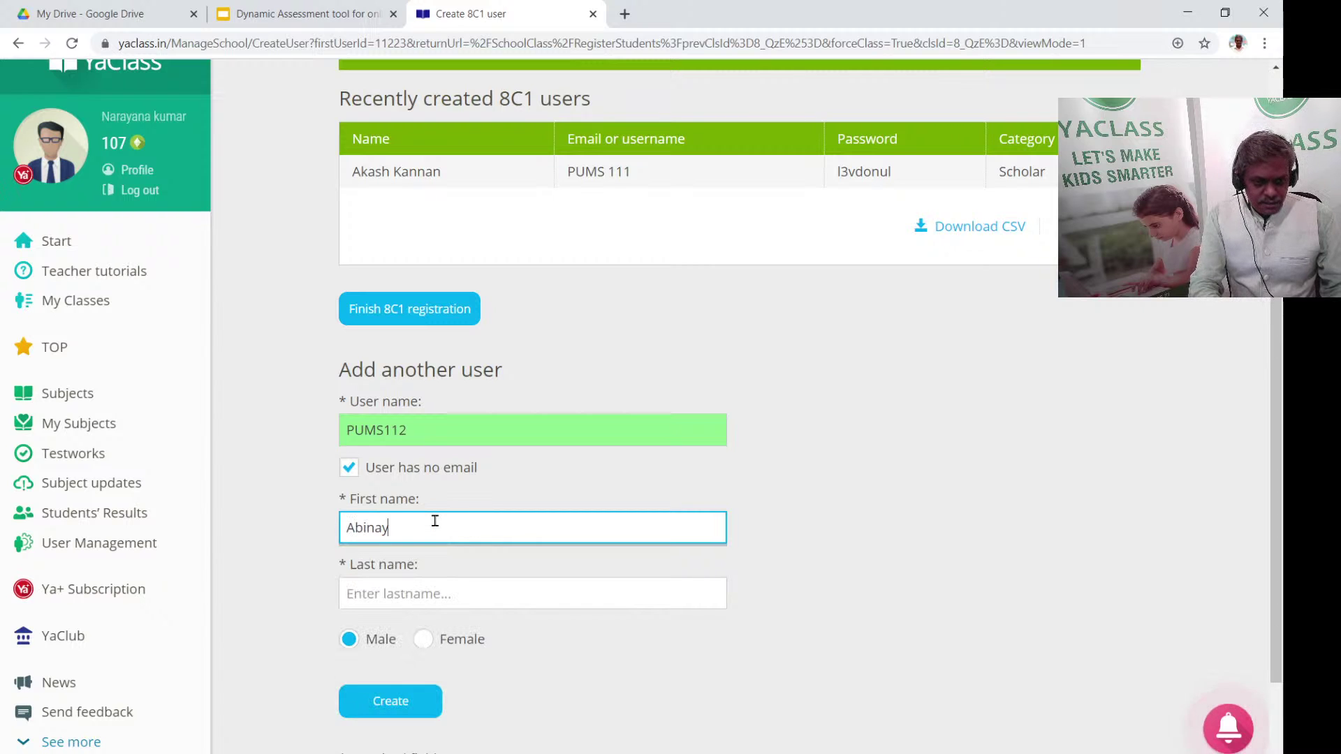
pyautogui.write('a')
pyautogui.click(419, 595)
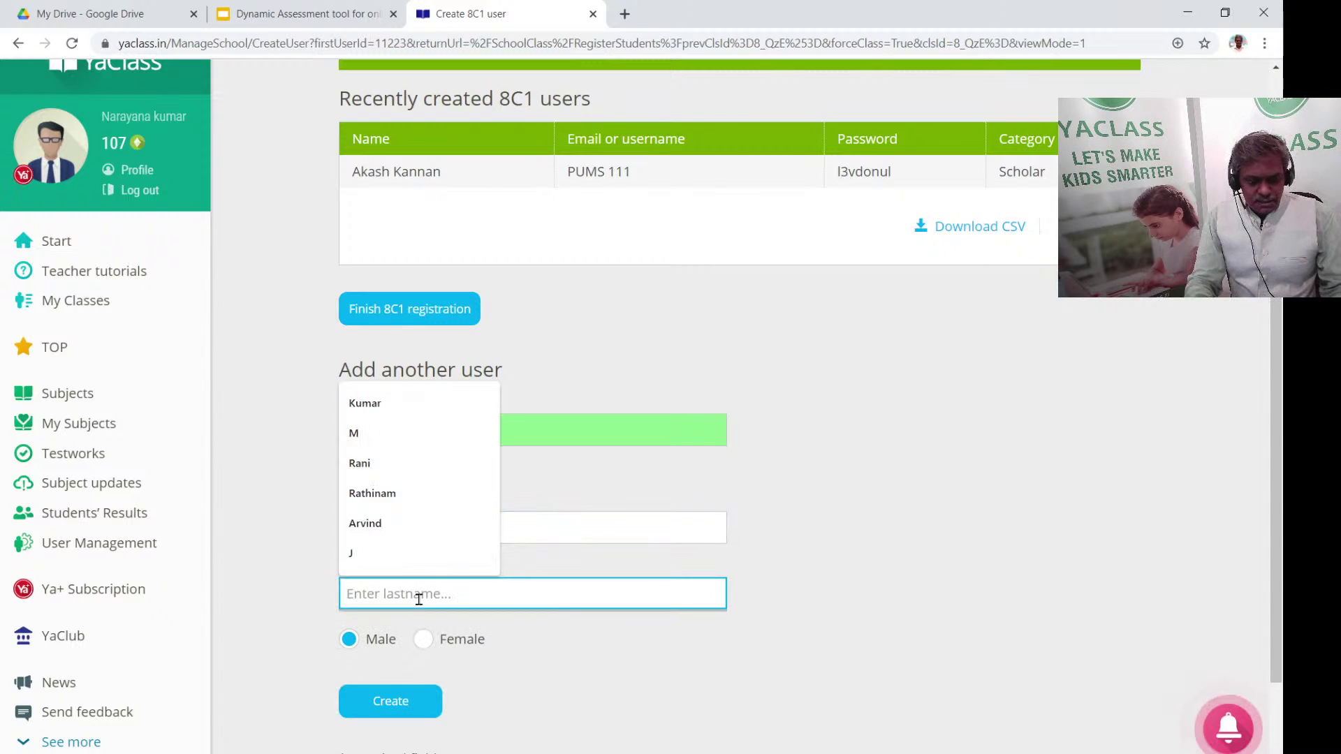
pyautogui.click(391, 493)
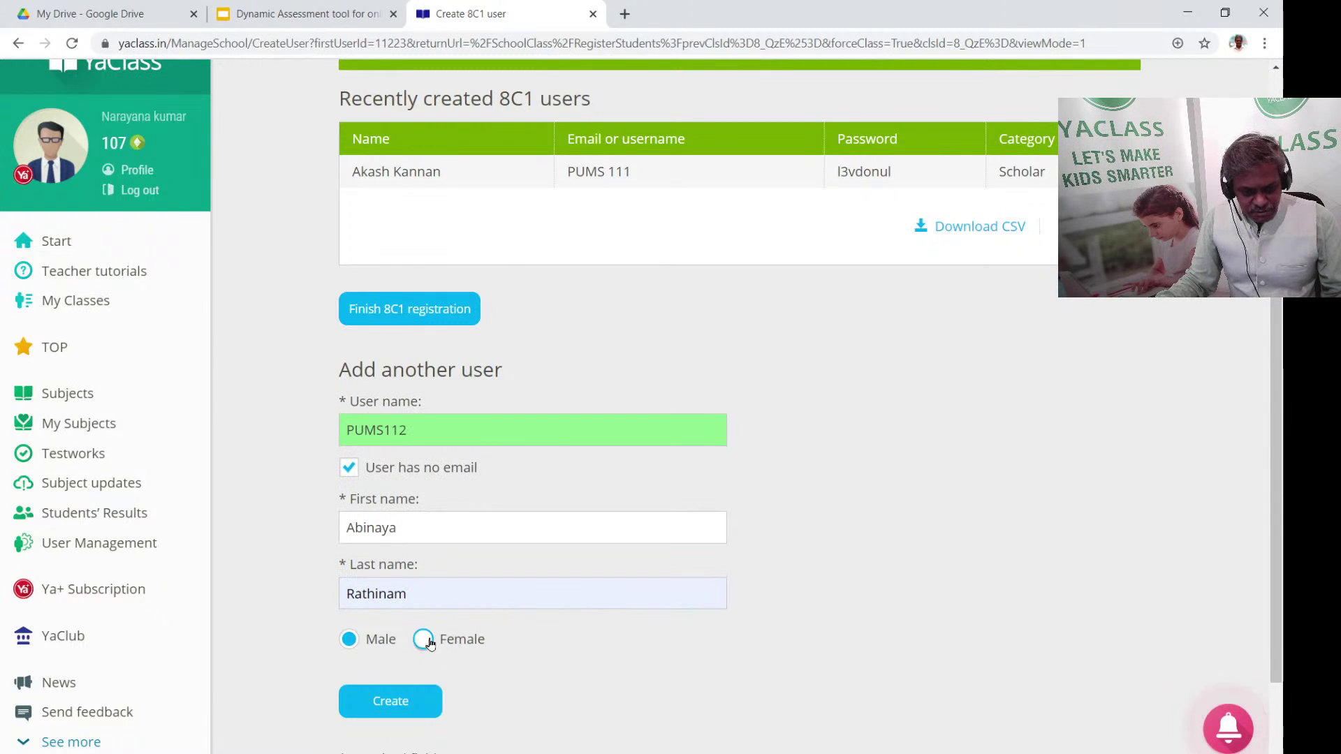
pyautogui.click(455, 645)
pyautogui.click(419, 701)
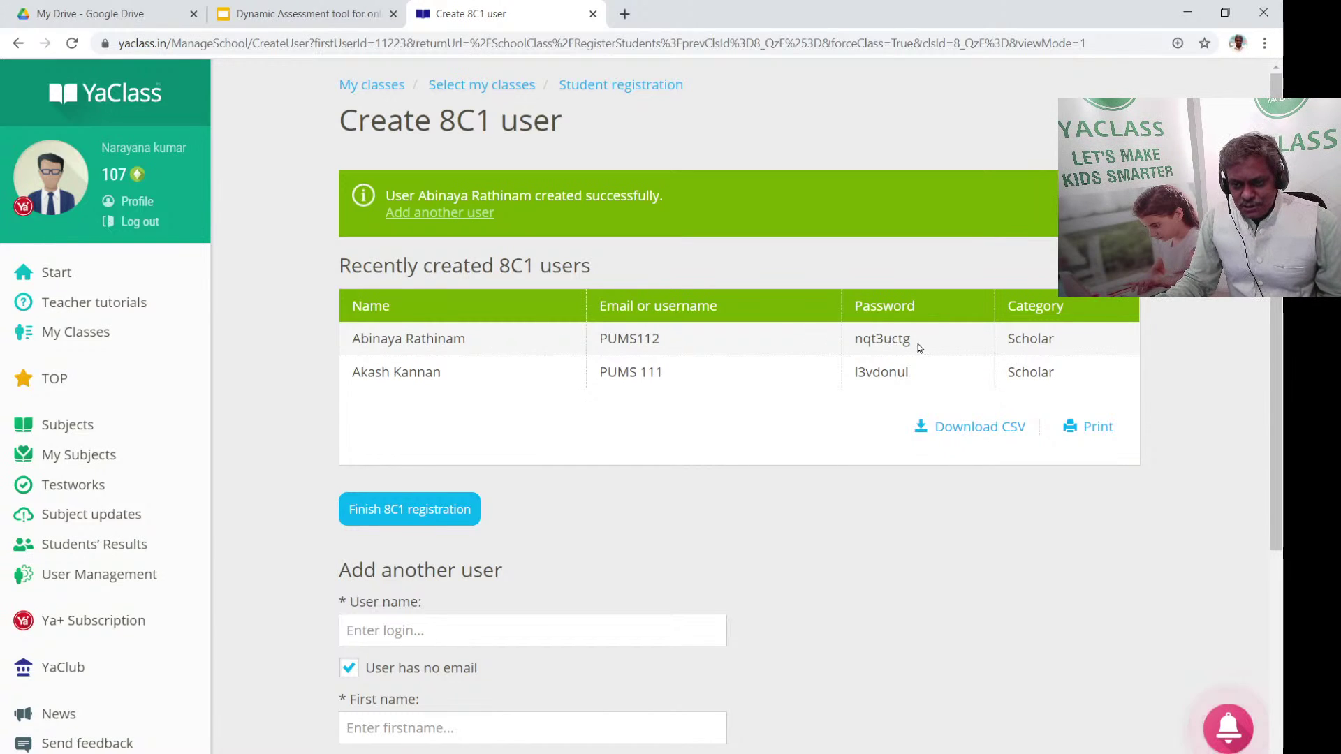
pyautogui.moveTo(919, 347); pyautogui.dragTo(603, 332)
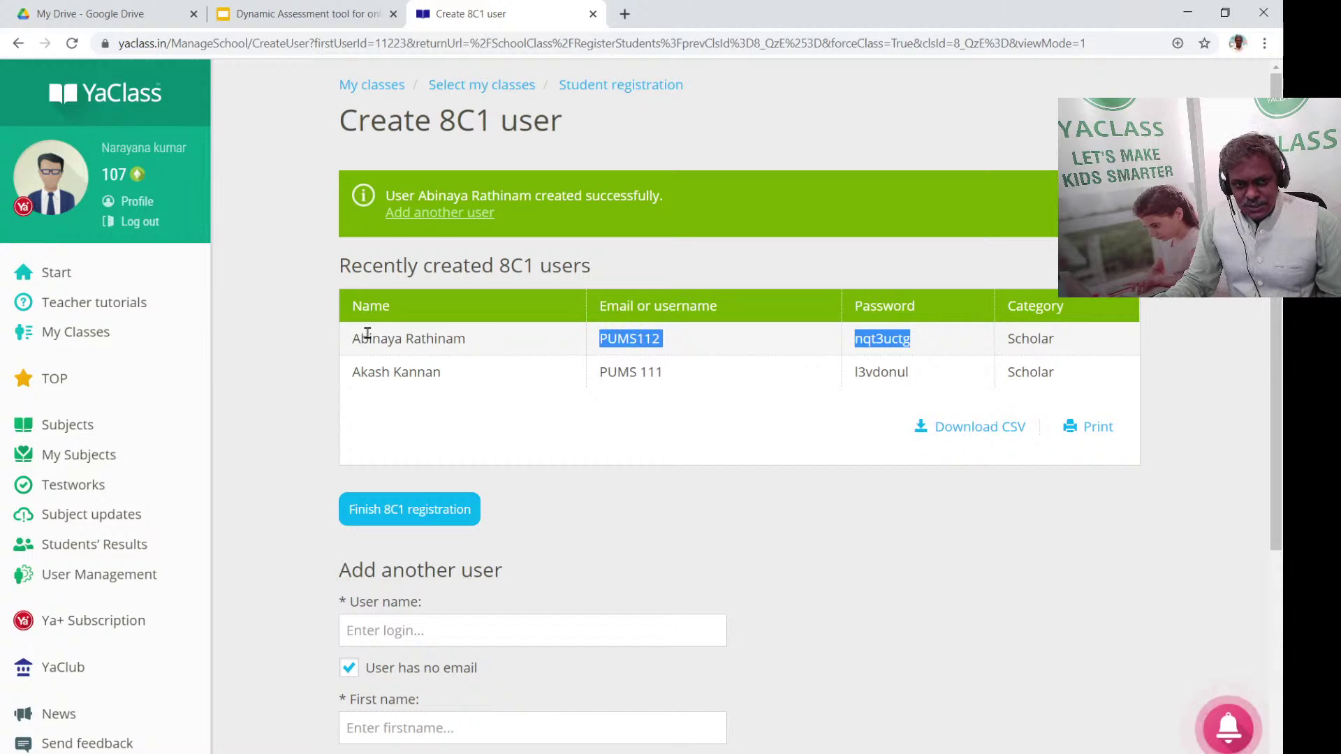
pyautogui.moveTo(351, 338); pyautogui.dragTo(454, 350)
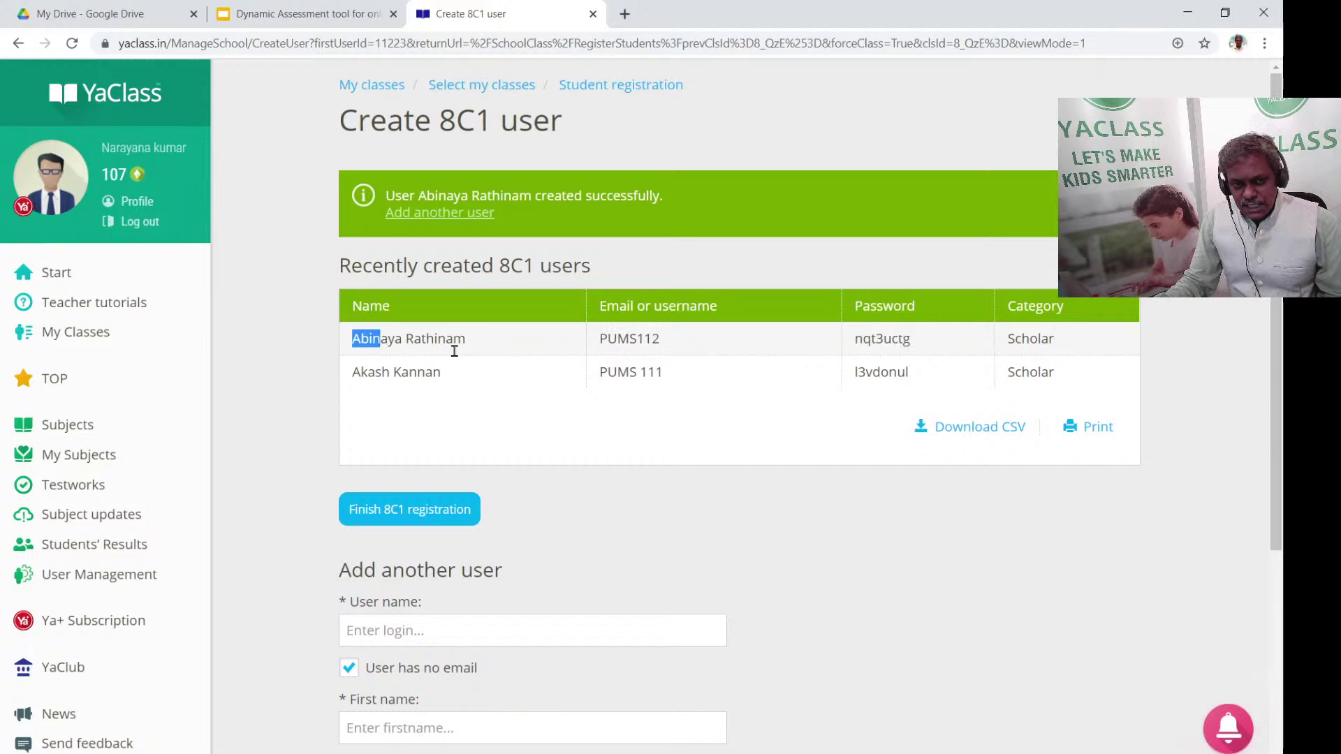
pyautogui.click(900, 477)
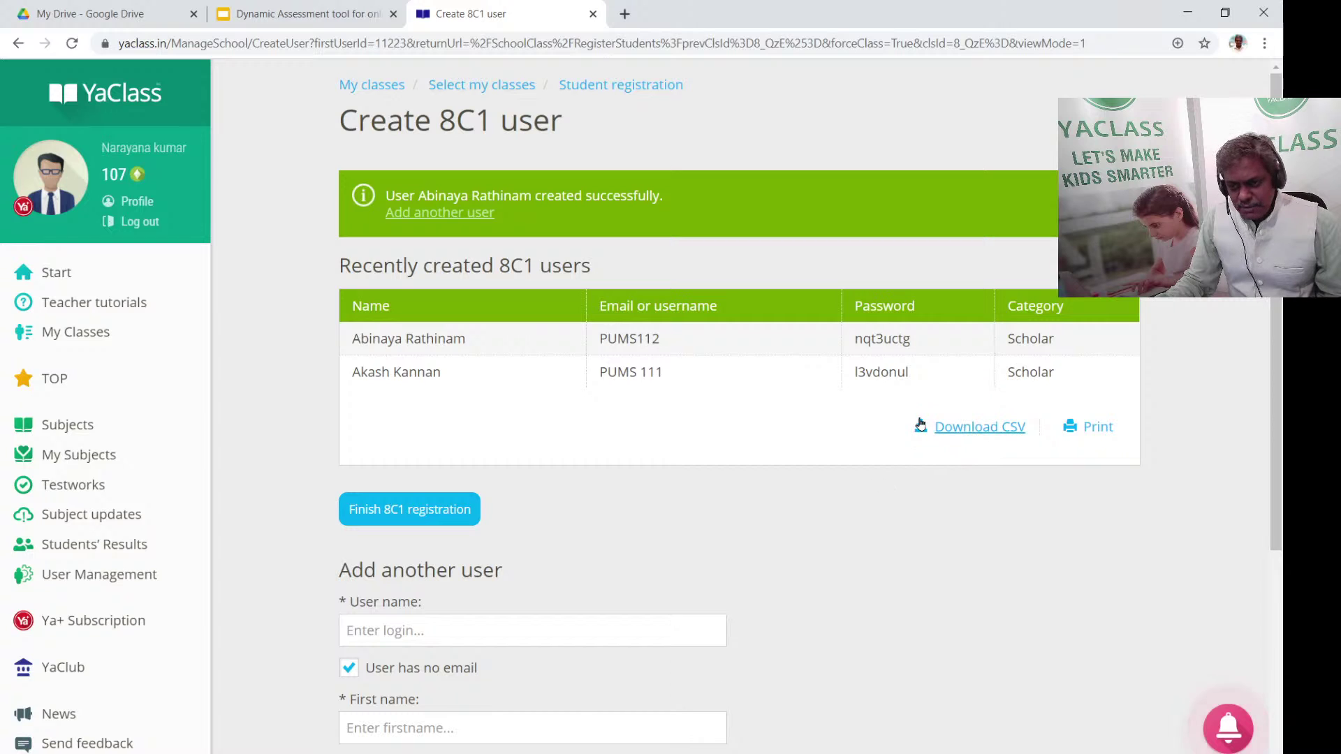
pyautogui.click(921, 423)
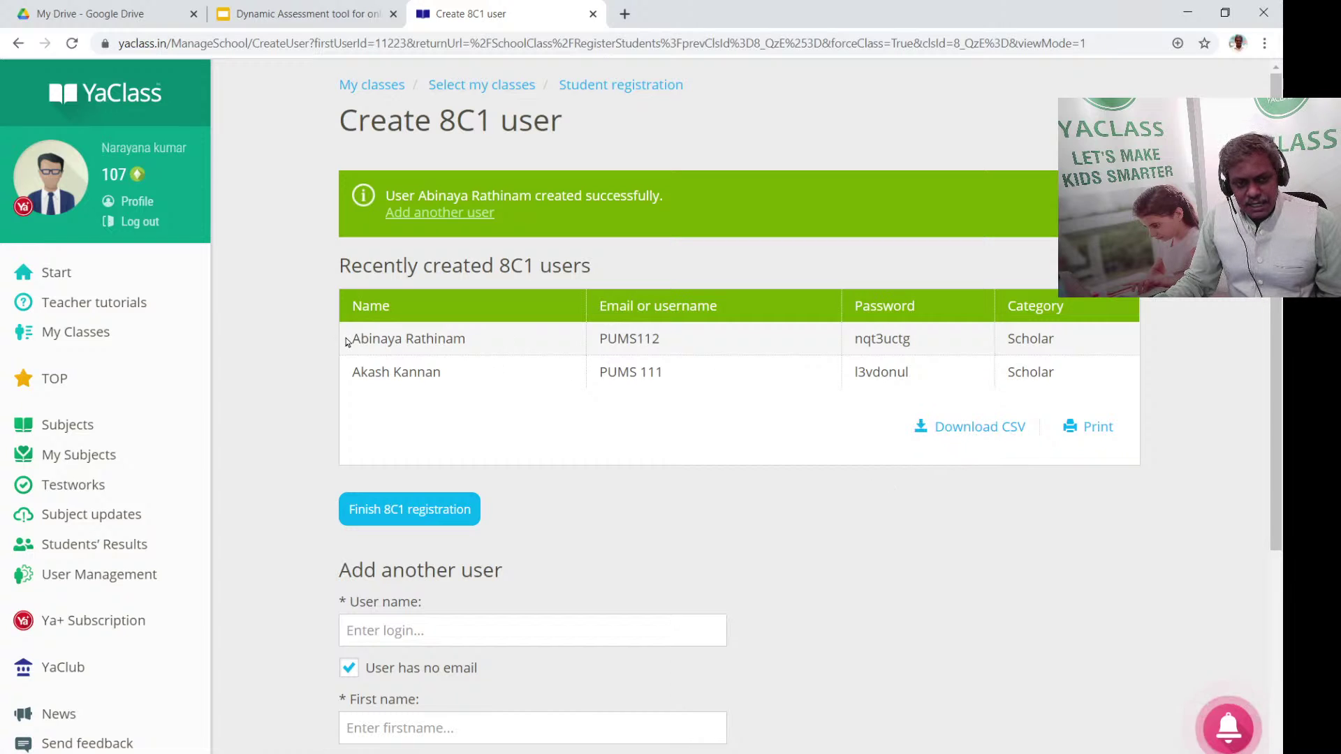
pyautogui.moveTo(353, 344); pyautogui.dragTo(924, 347)
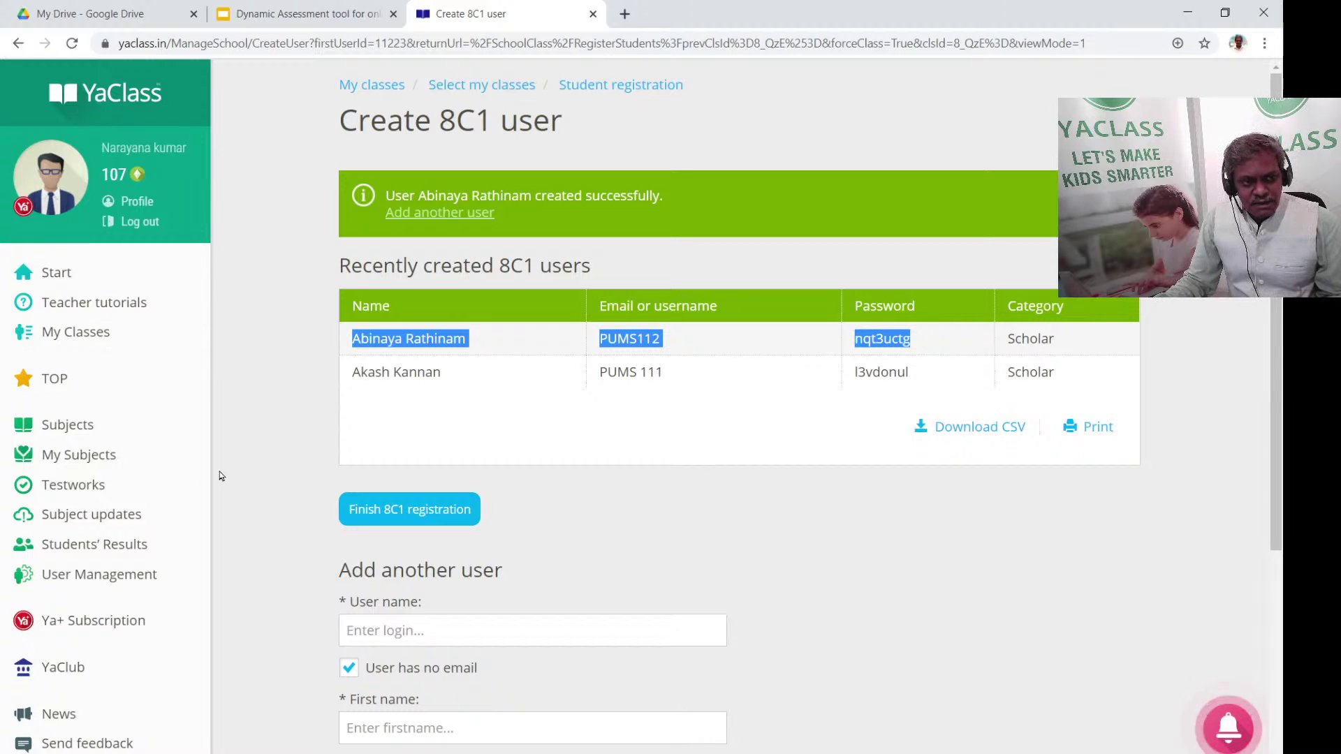
pyautogui.click(514, 496)
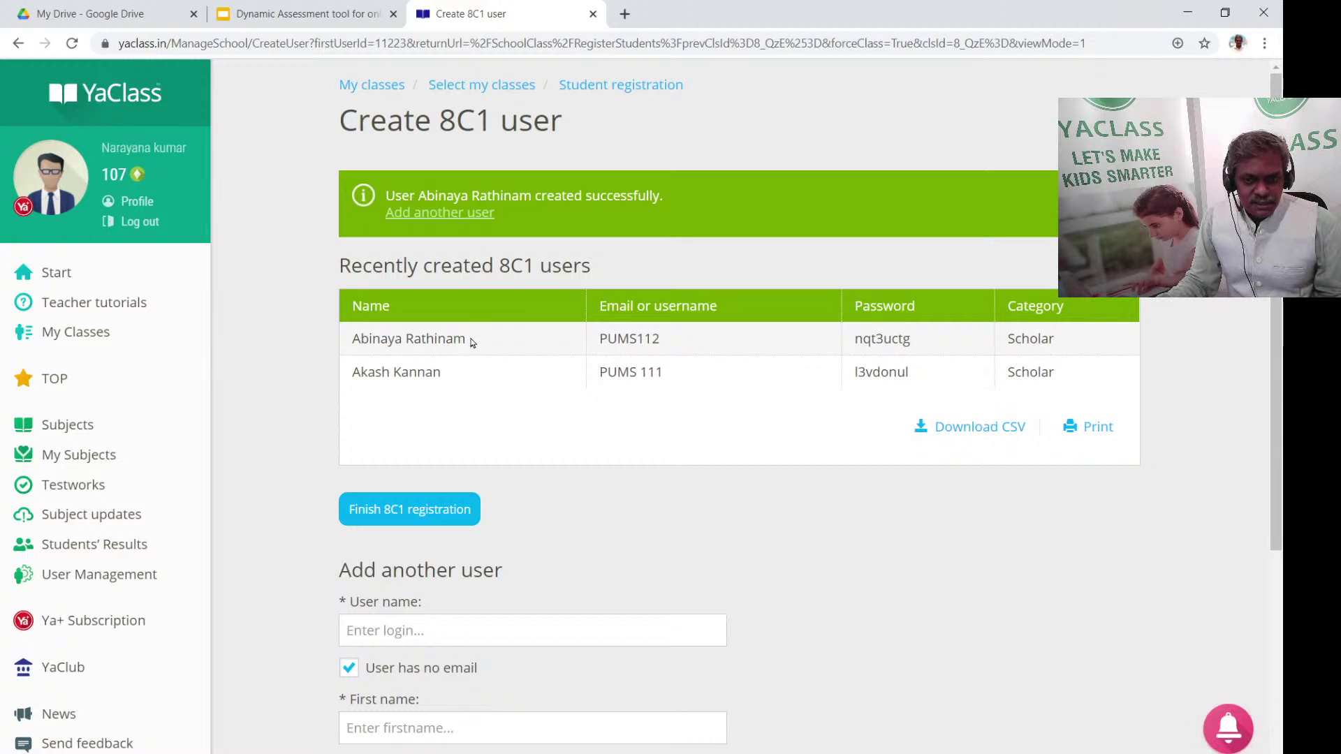
pyautogui.moveTo(606, 340); pyautogui.dragTo(949, 356)
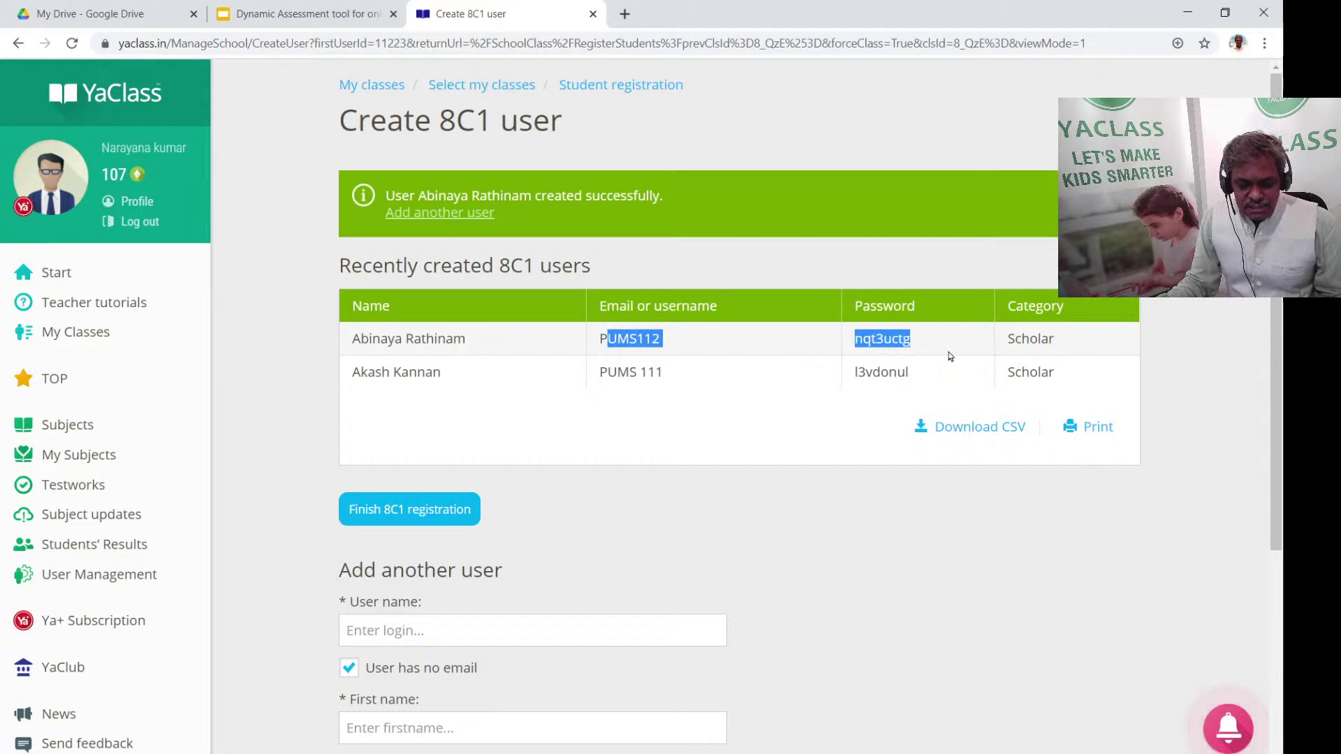
pyautogui.click(957, 341)
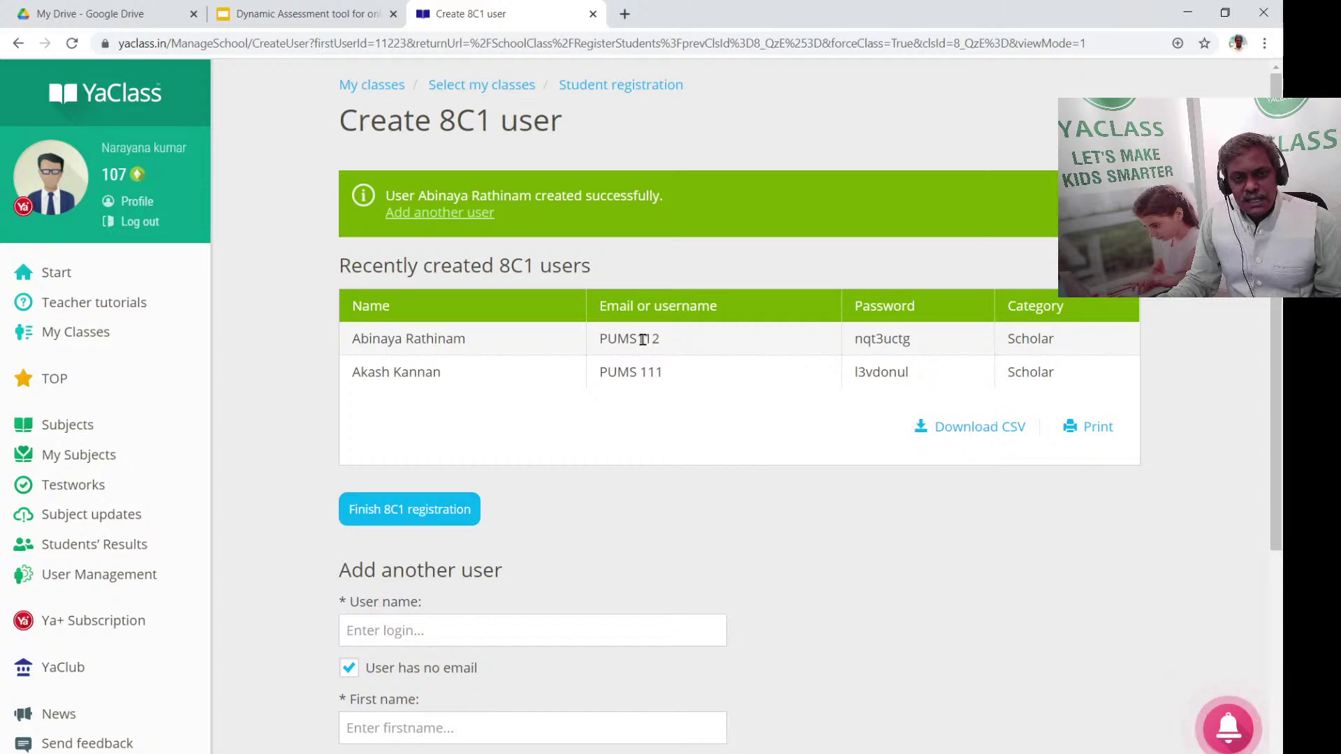
pyautogui.click(624, 14)
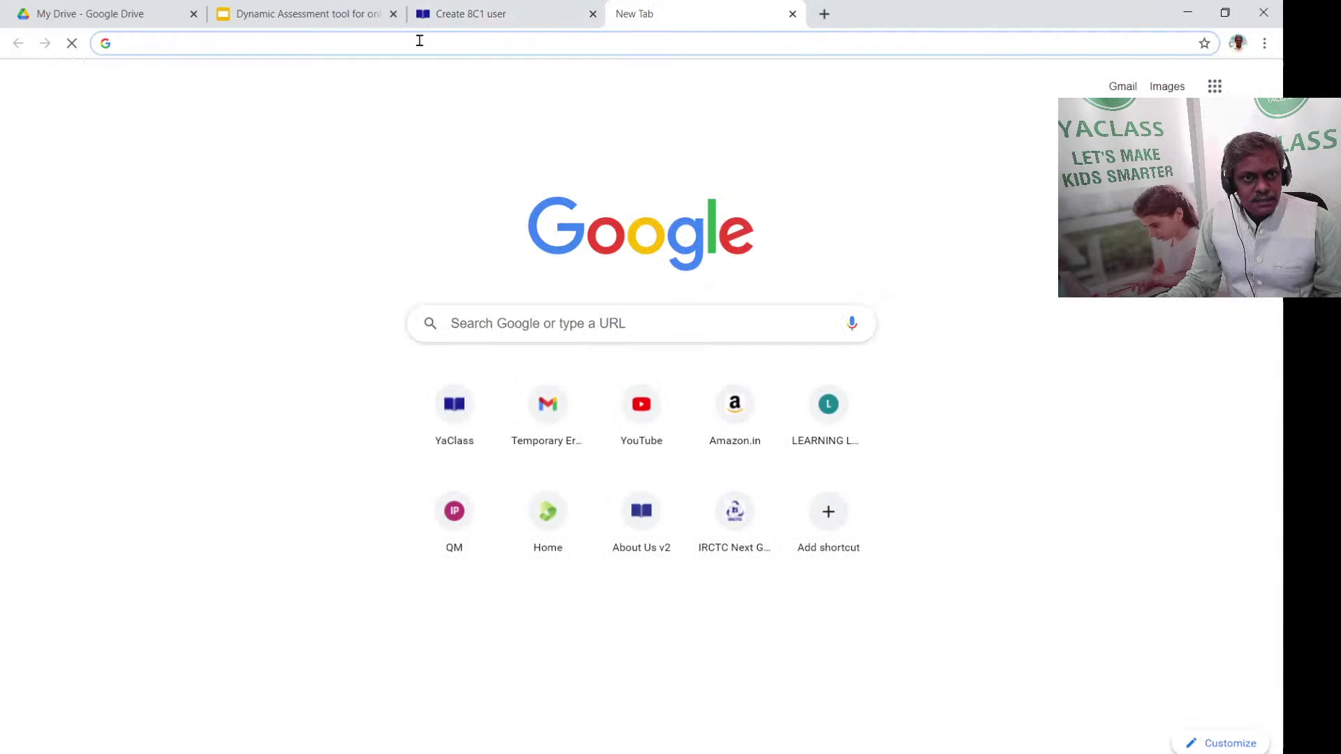
pyautogui.click(466, 419)
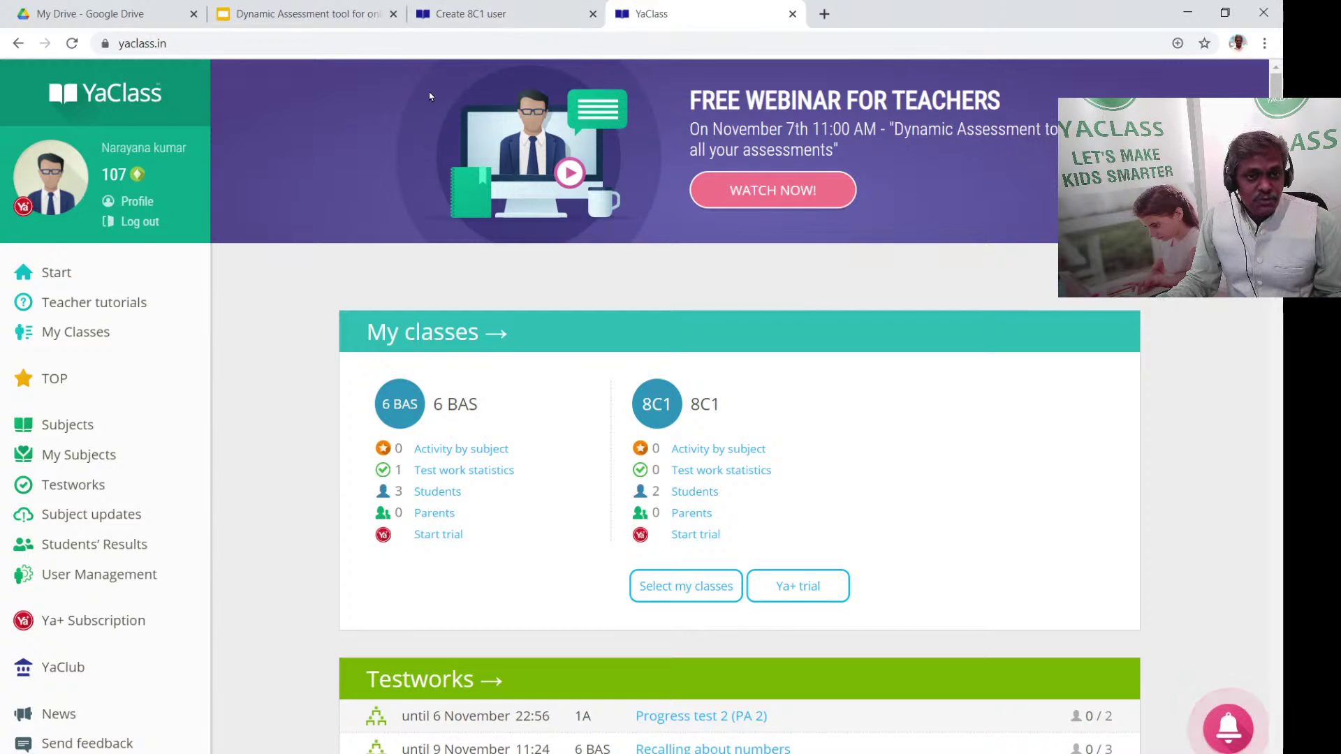
pyautogui.click(792, 14)
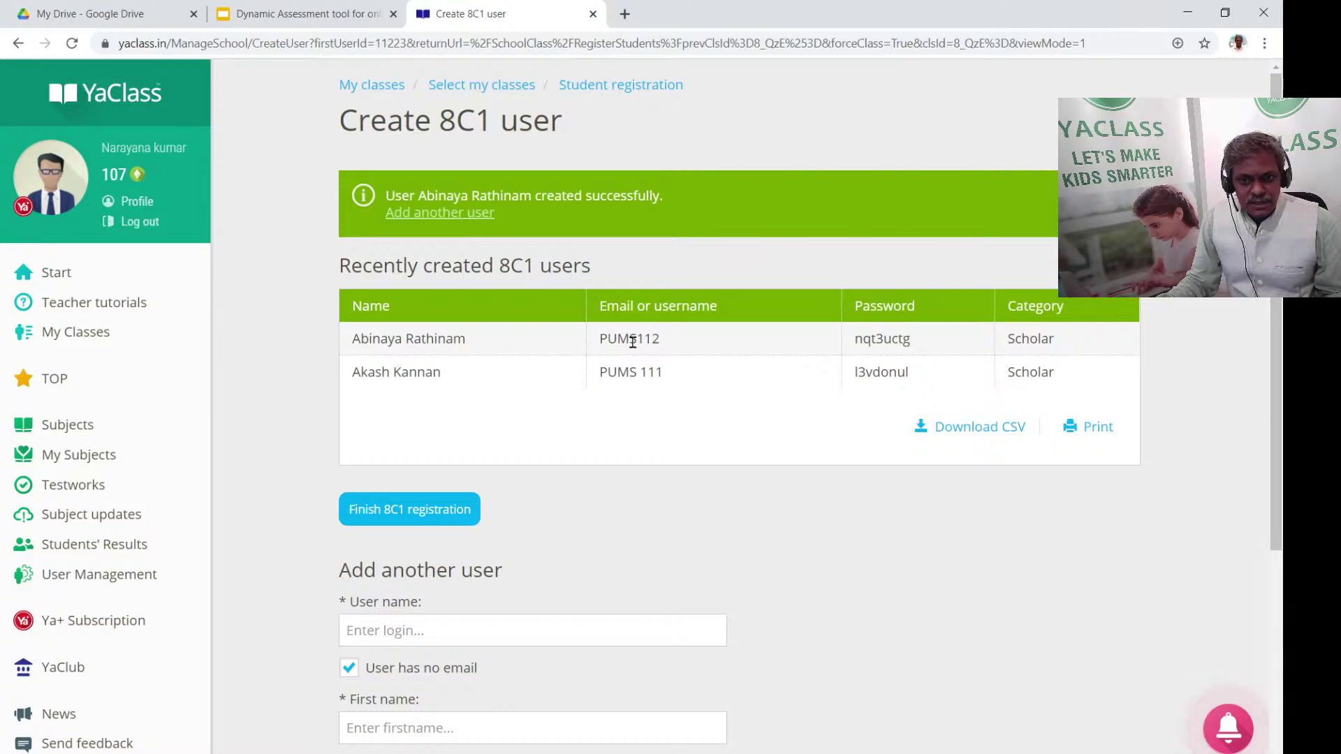
pyautogui.moveTo(607, 340); pyautogui.dragTo(673, 345)
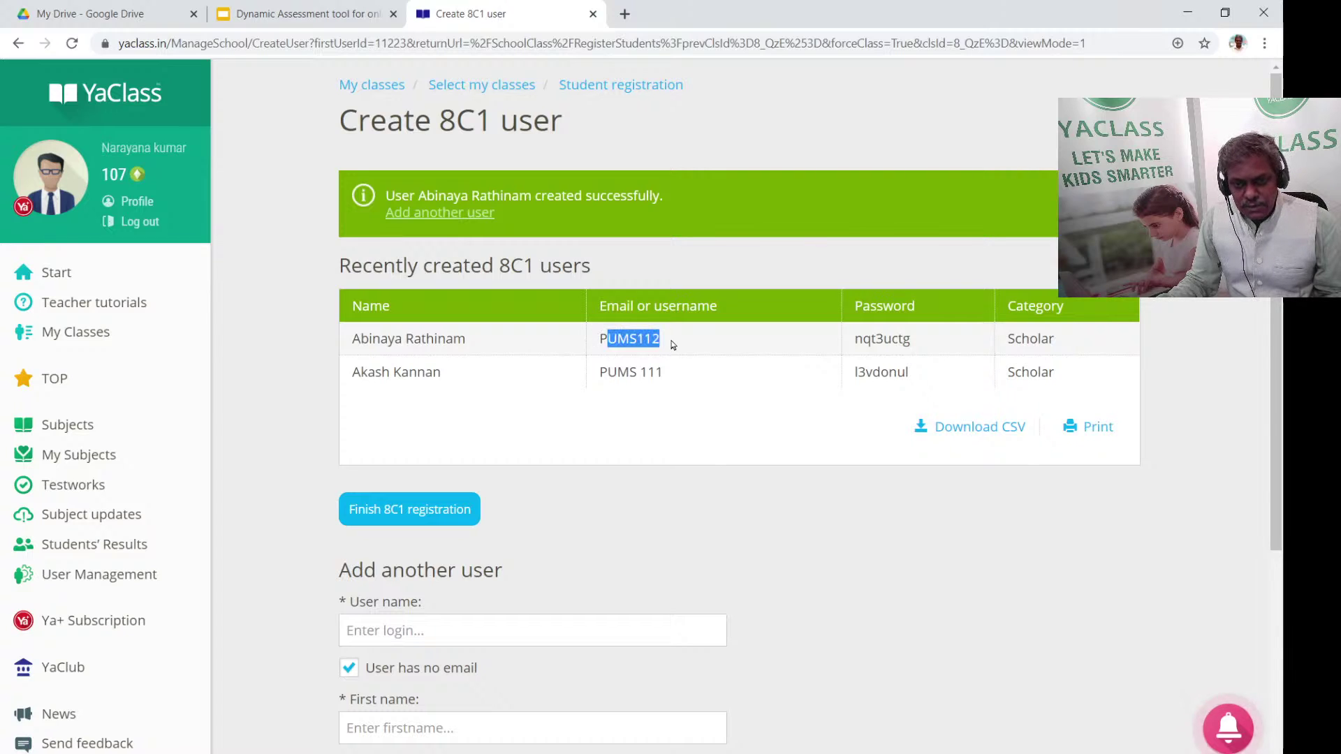
pyautogui.click(706, 364)
pyautogui.moveTo(855, 340); pyautogui.dragTo(938, 351)
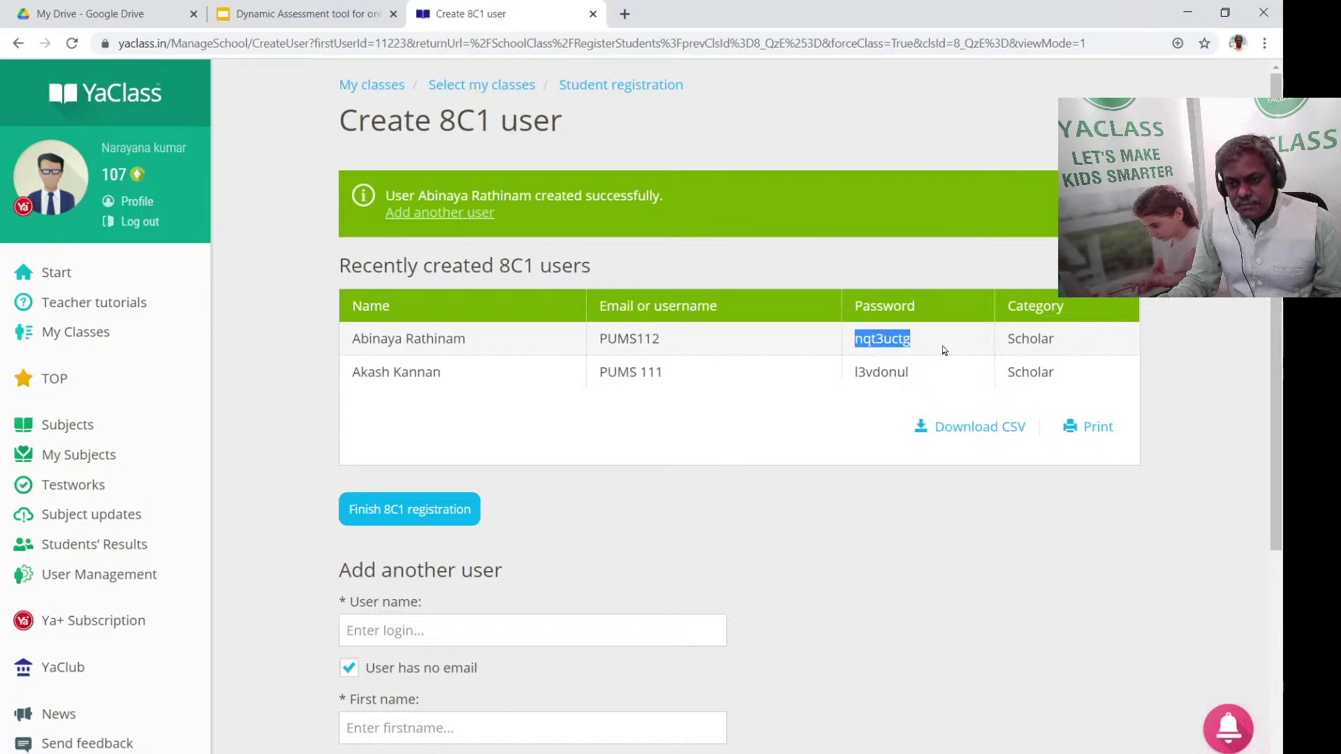
pyautogui.click(930, 350)
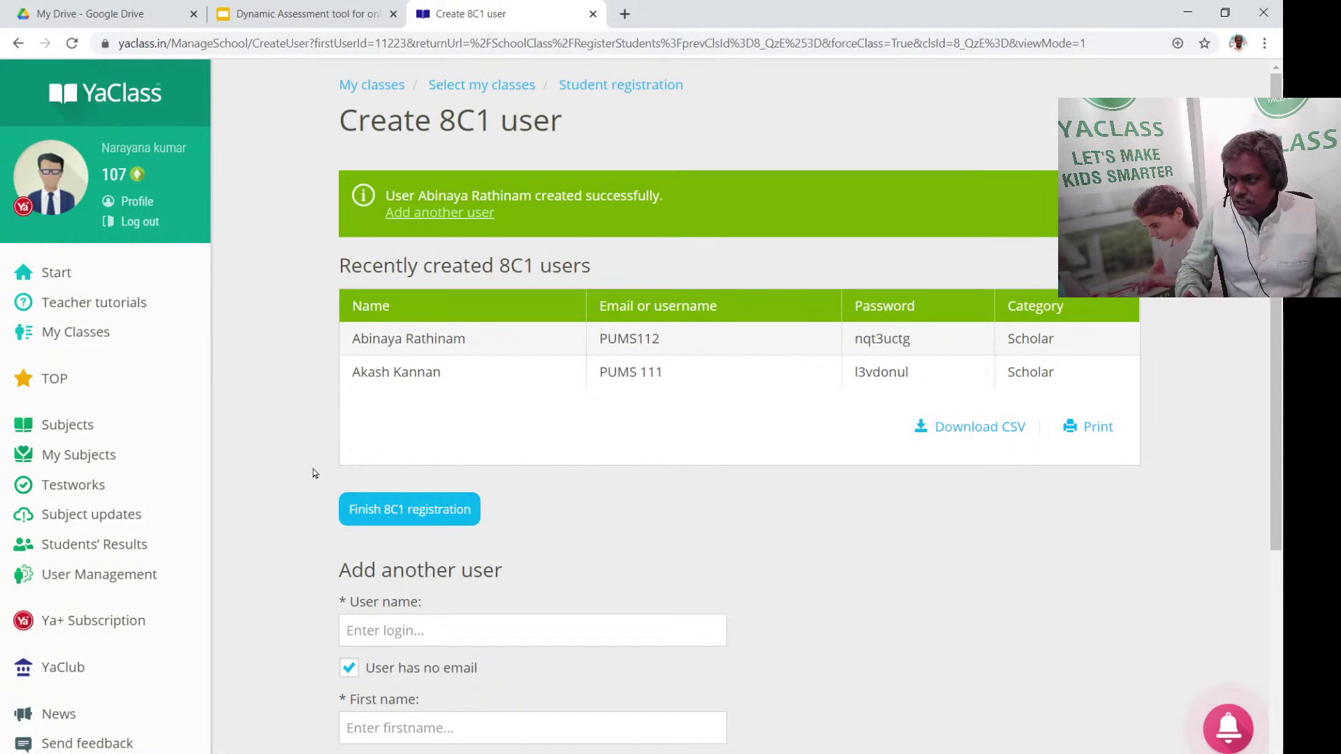
pyautogui.click(99, 431)
pyautogui.scroll(-5, 533, 410)
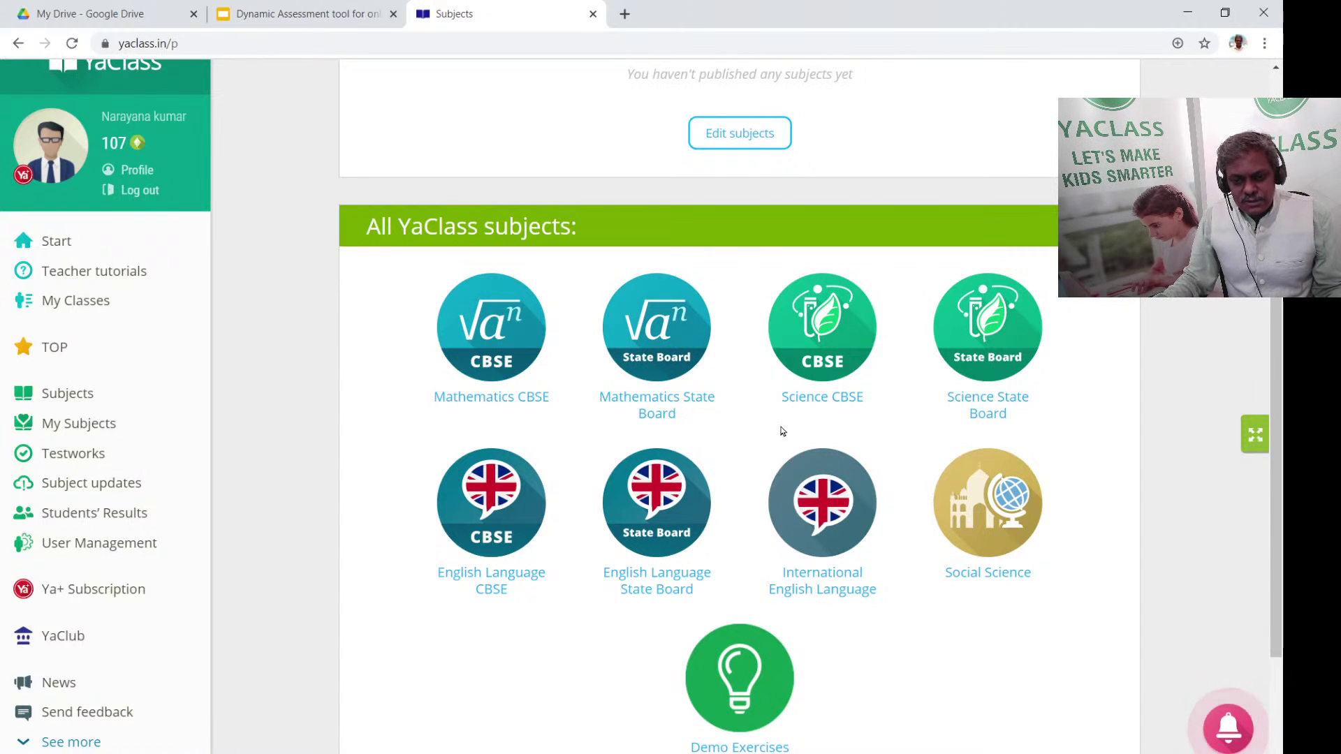
pyautogui.click(1017, 395)
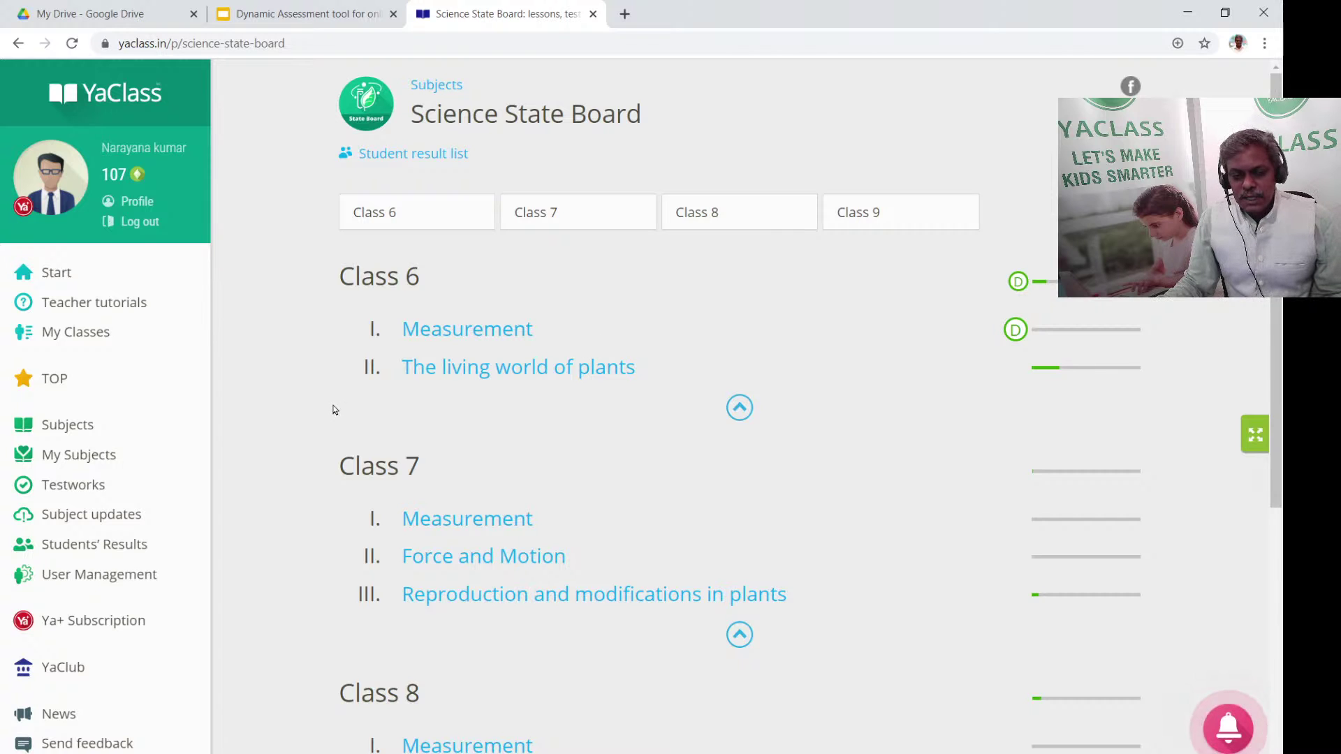
pyautogui.scroll(-4, 496, 370)
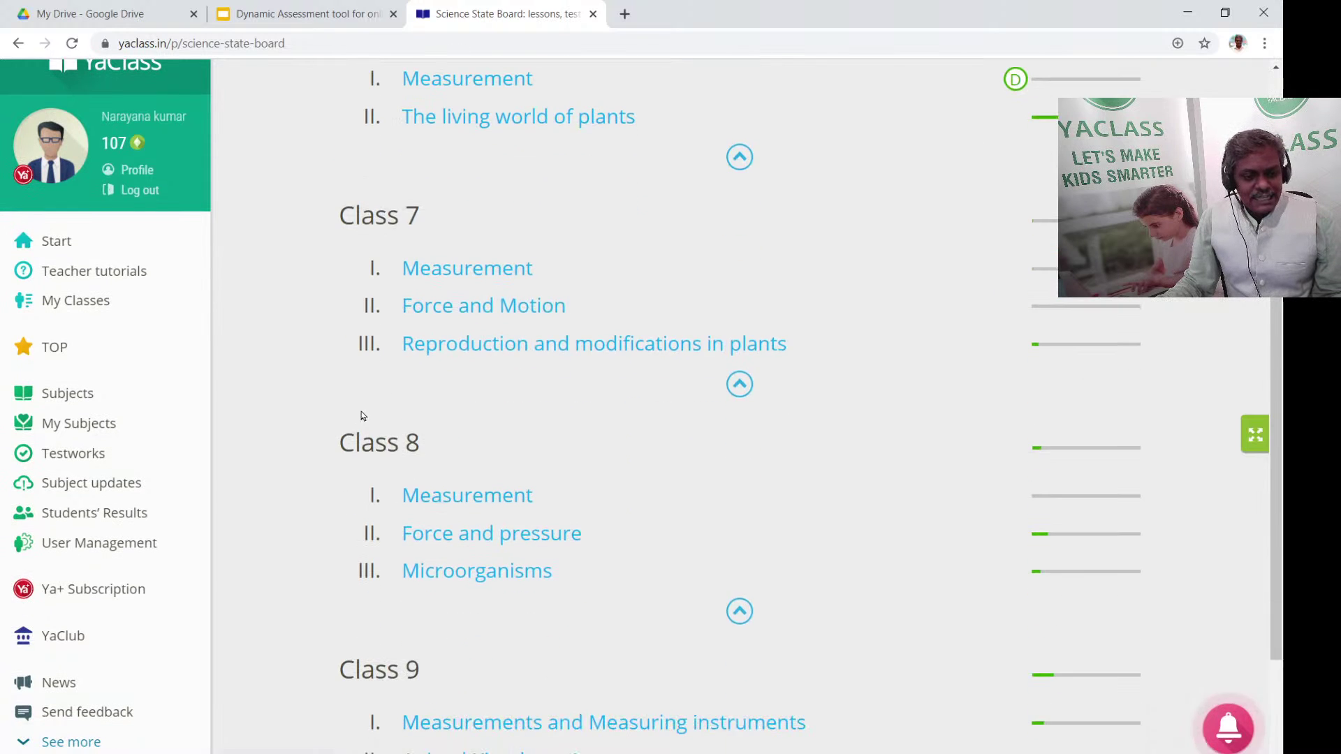
pyautogui.scroll(-1, 584, 428)
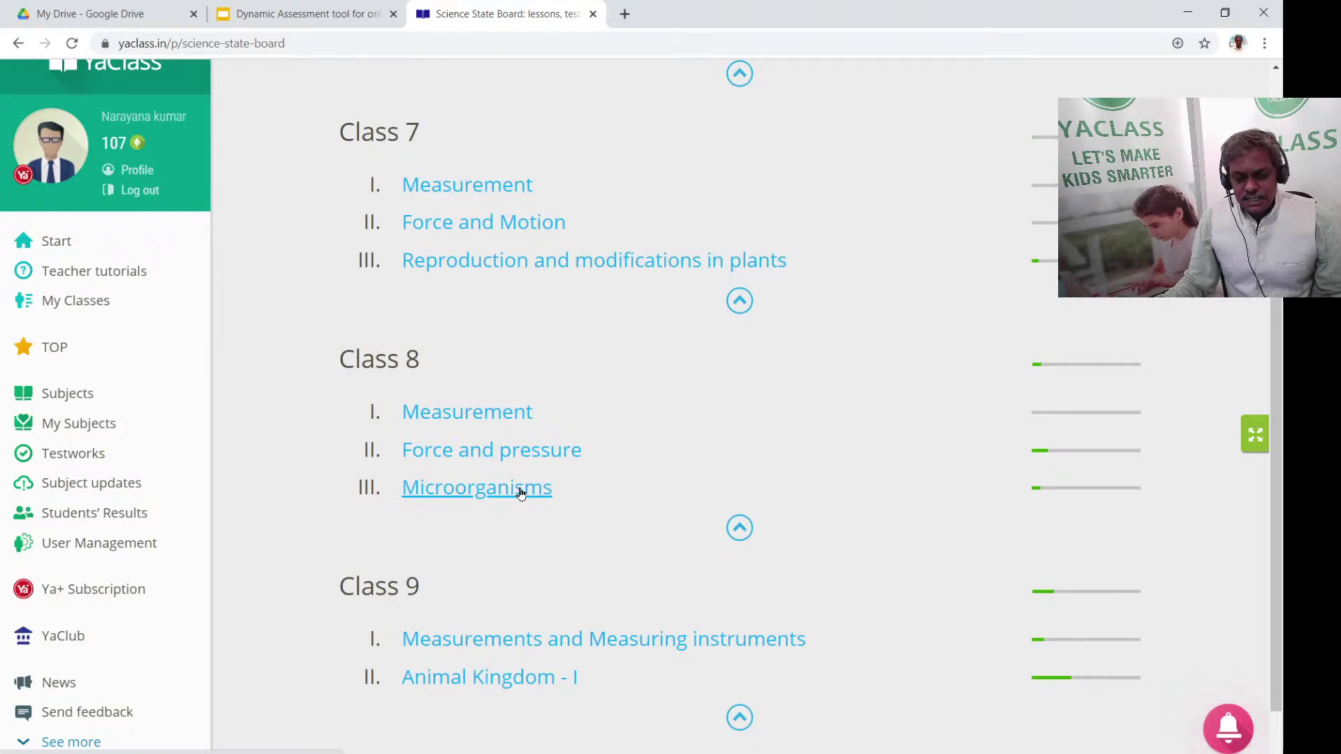
pyautogui.click(520, 488)
pyautogui.scroll(-2, 772, 402)
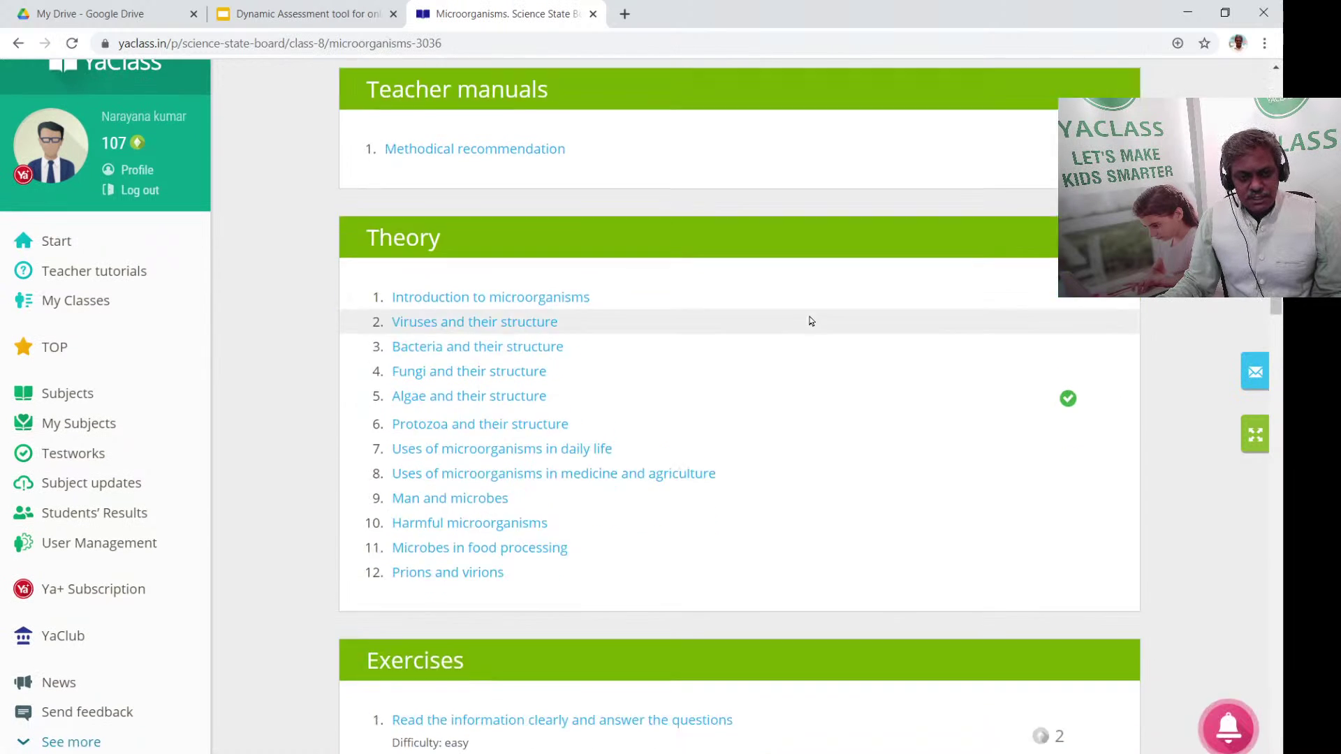
pyautogui.scroll(-5, 810, 320)
pyautogui.scroll(5, 799, 341)
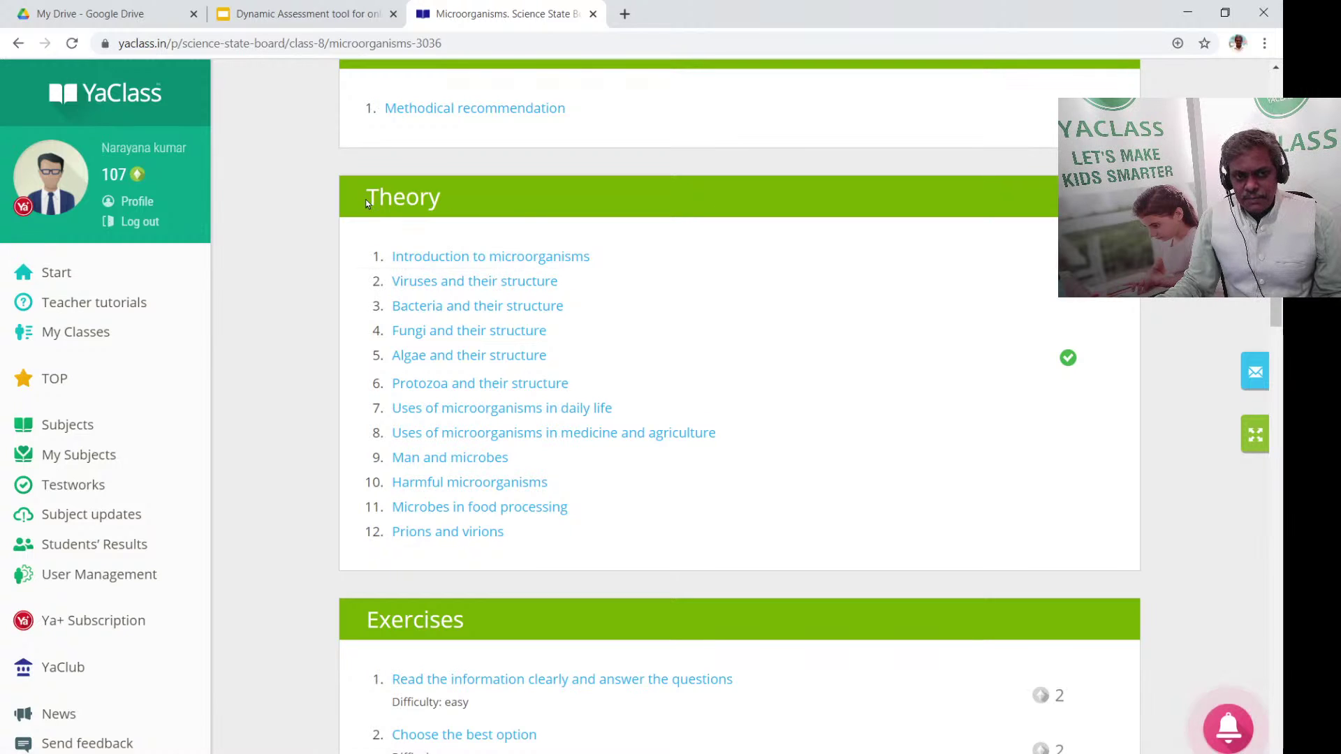
pyautogui.moveTo(366, 202); pyautogui.dragTo(461, 194)
pyautogui.click(464, 202)
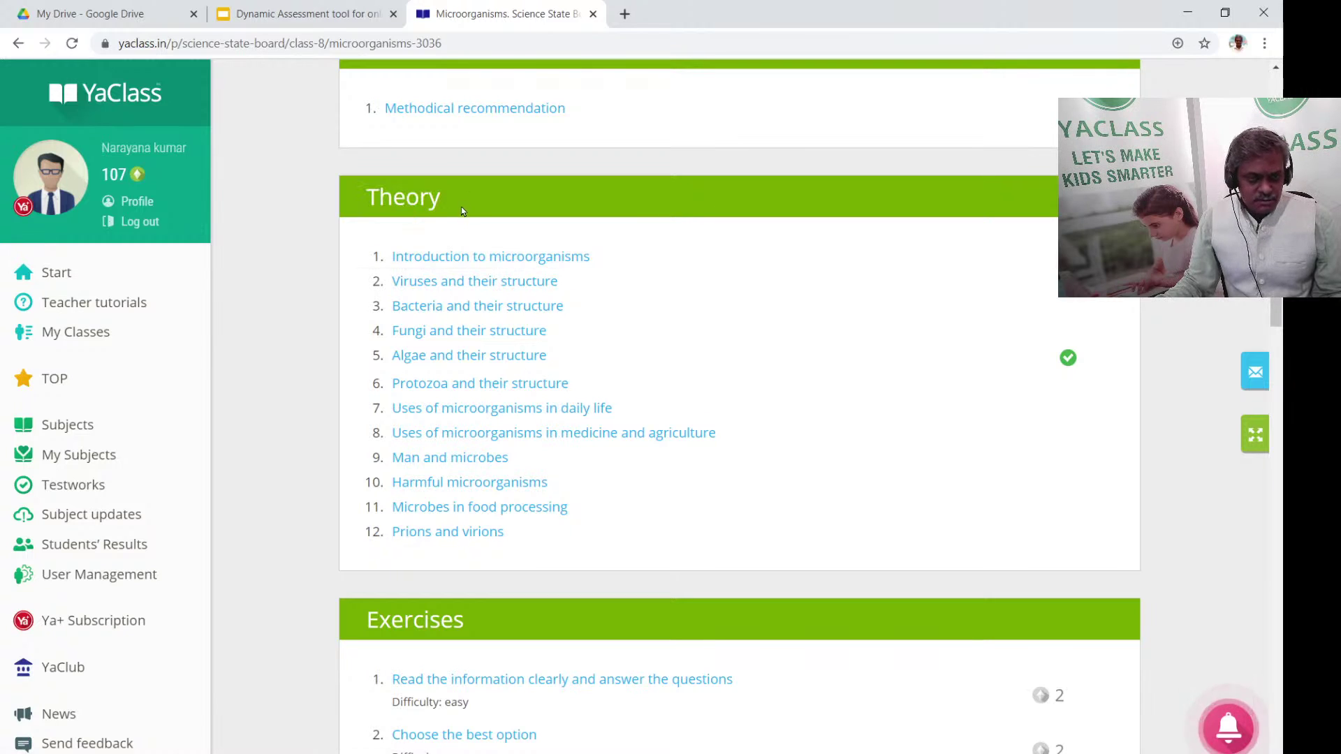
pyautogui.moveTo(366, 202); pyautogui.dragTo(461, 203)
pyautogui.scroll(-3, 489, 224)
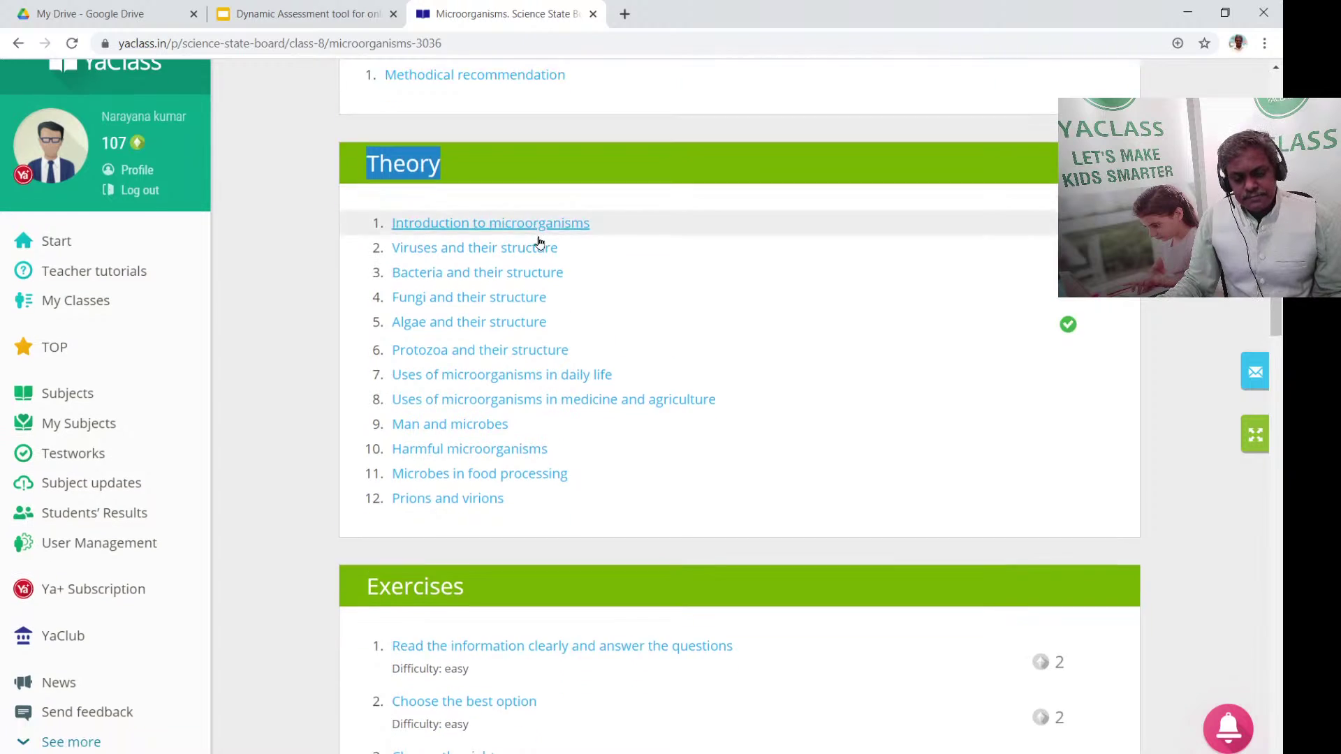
pyautogui.moveTo(368, 454); pyautogui.dragTo(544, 456)
pyautogui.click(542, 456)
pyautogui.scroll(-9, 559, 461)
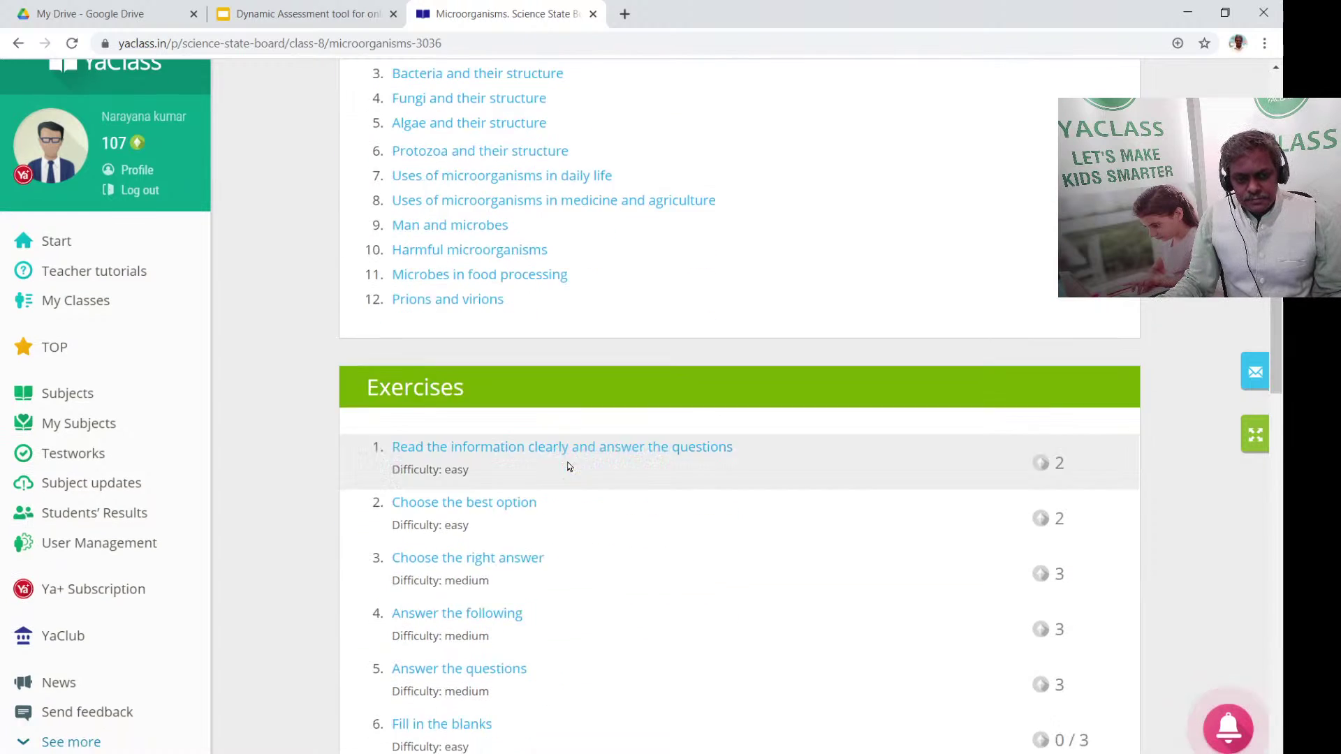
pyautogui.moveTo(358, 640); pyautogui.dragTo(674, 641)
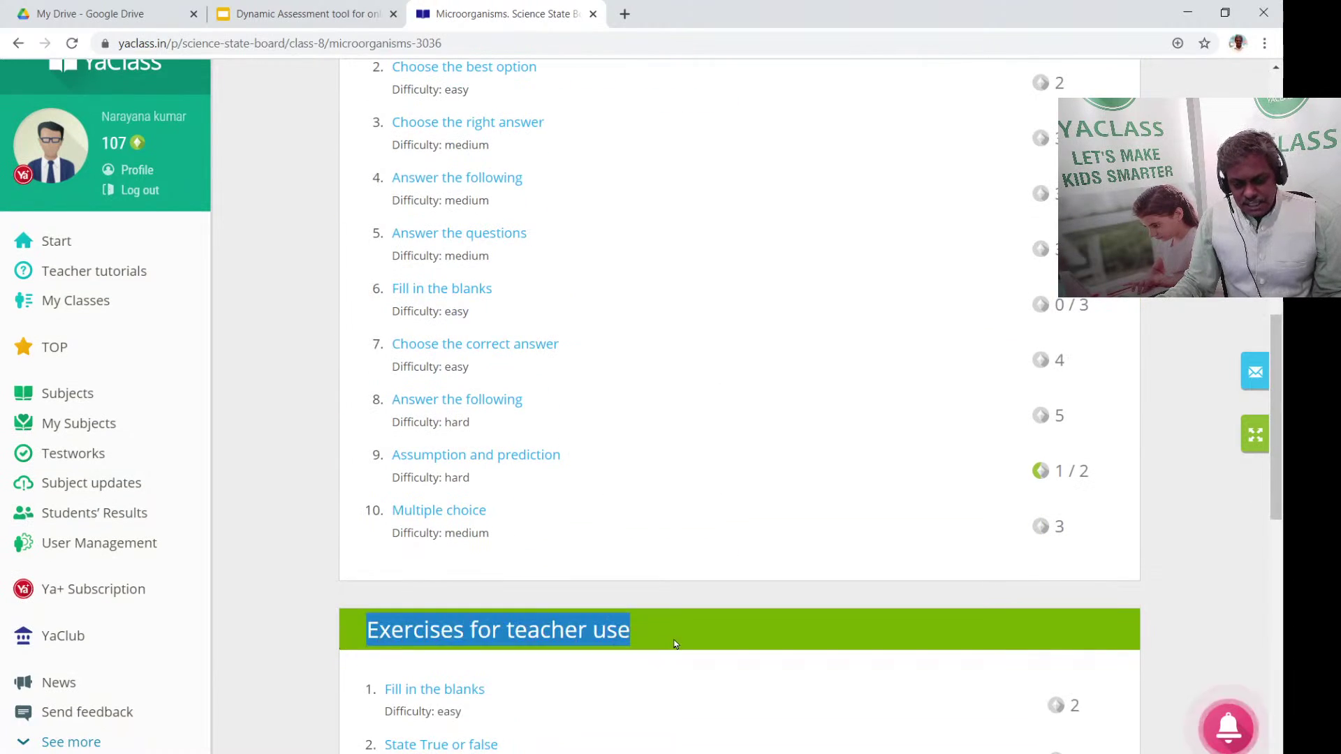
pyautogui.scroll(-10, 674, 641)
pyautogui.doubleClick(372, 321)
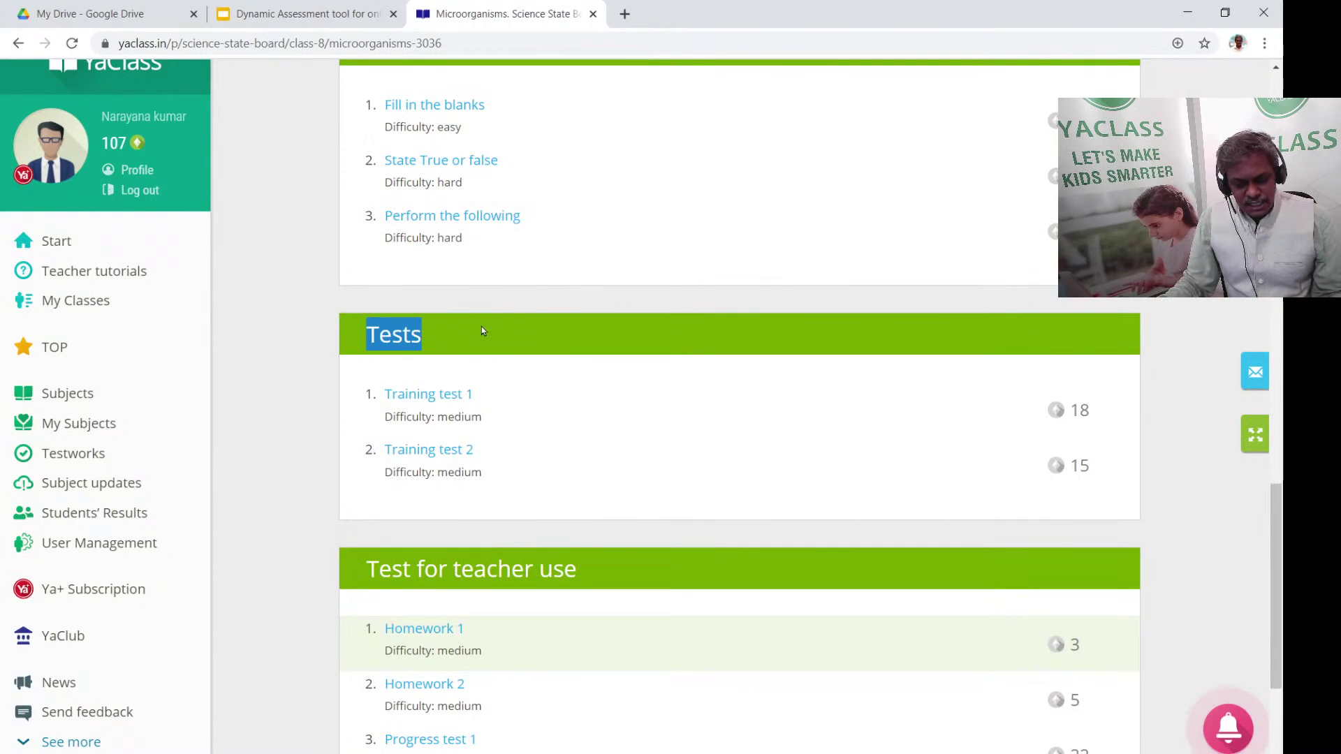
pyautogui.doubleClick(386, 569)
pyautogui.click(615, 587)
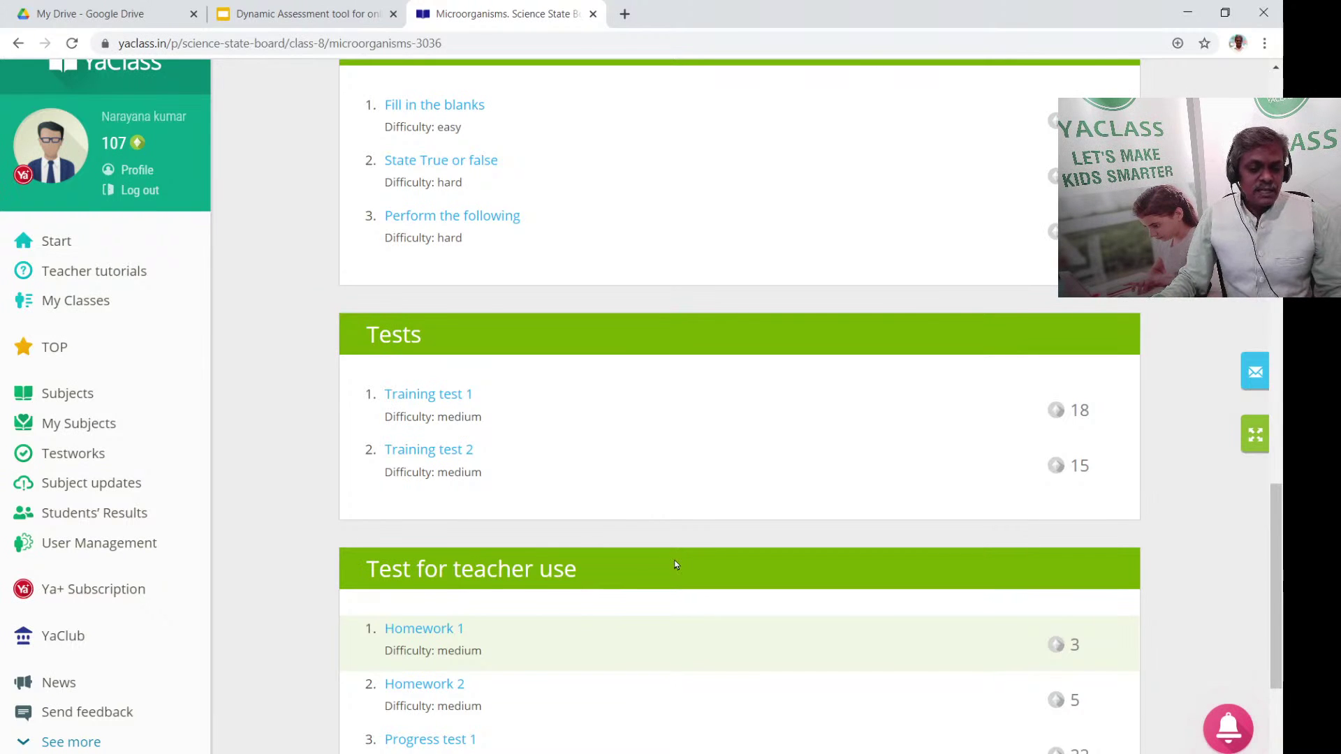
pyautogui.scroll(-2, 522, 561)
pyautogui.scroll(1, 523, 560)
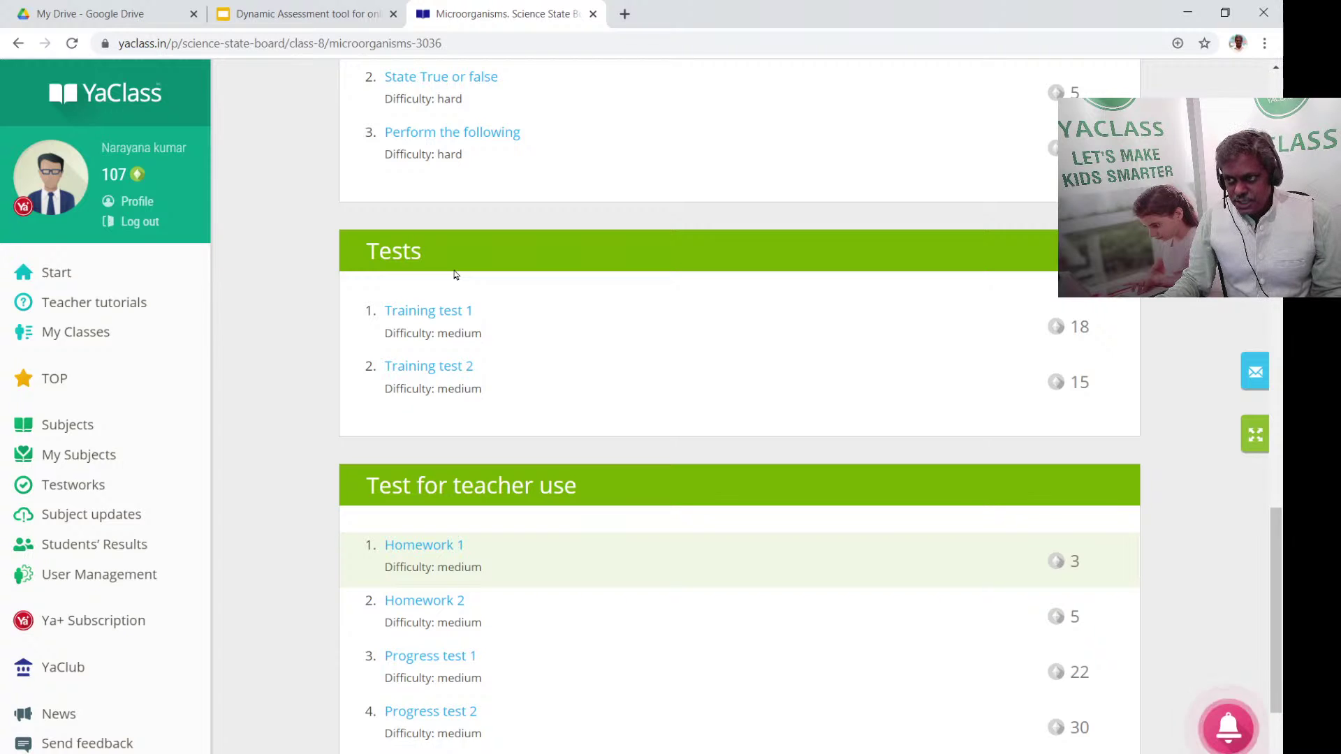
pyautogui.scroll(7, 454, 275)
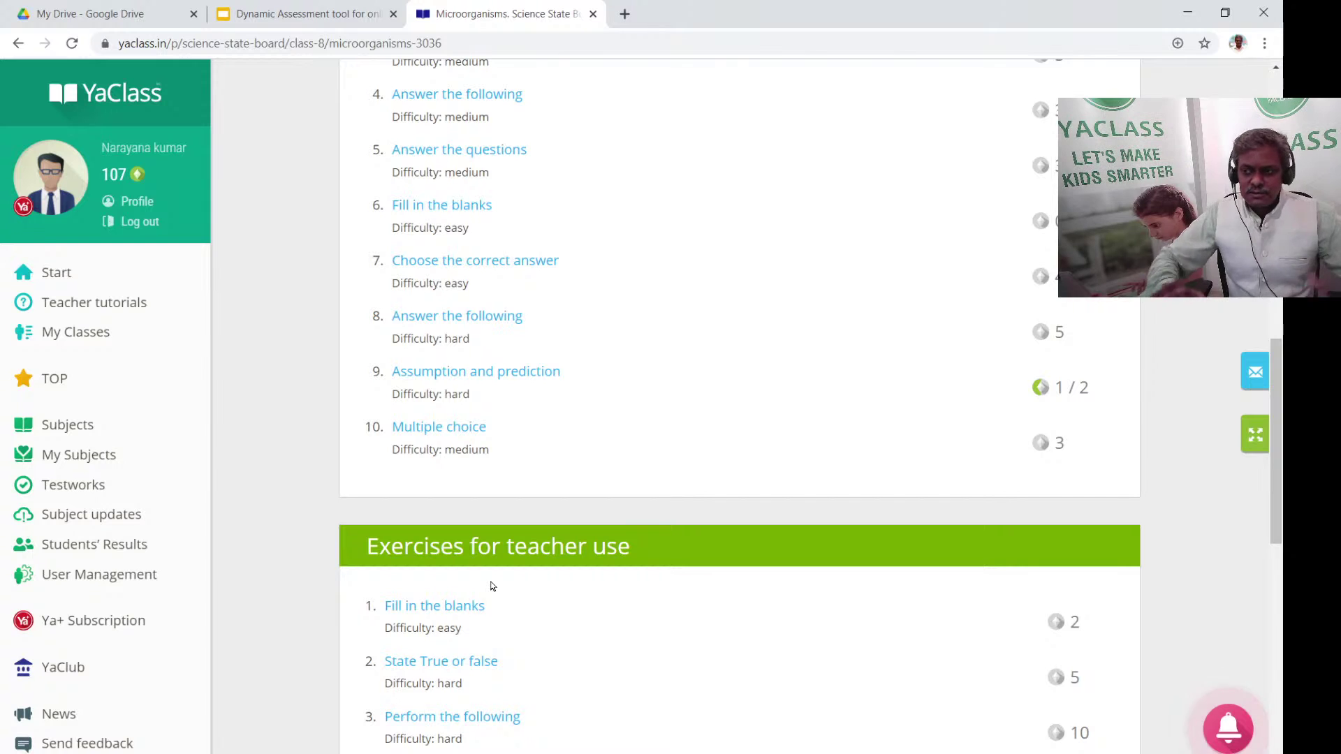
pyautogui.scroll(5, 493, 585)
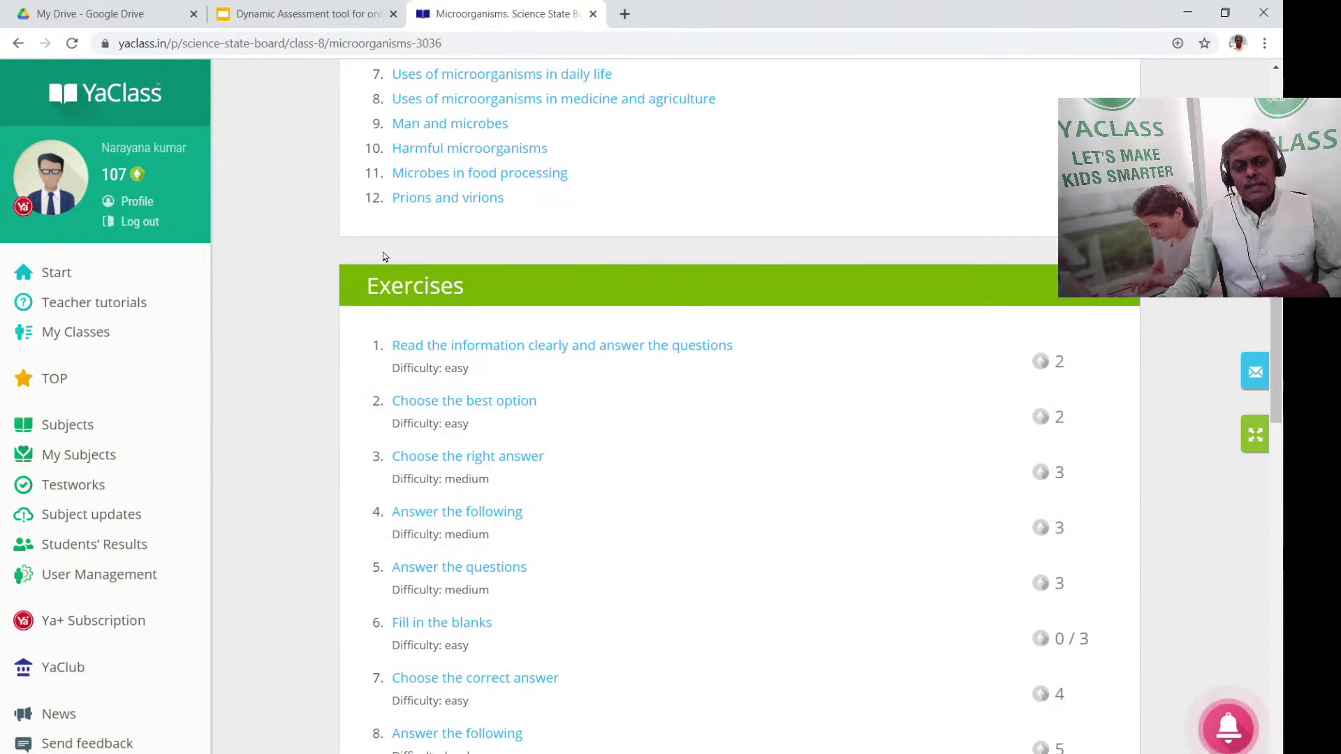
pyautogui.scroll(3, 276, 439)
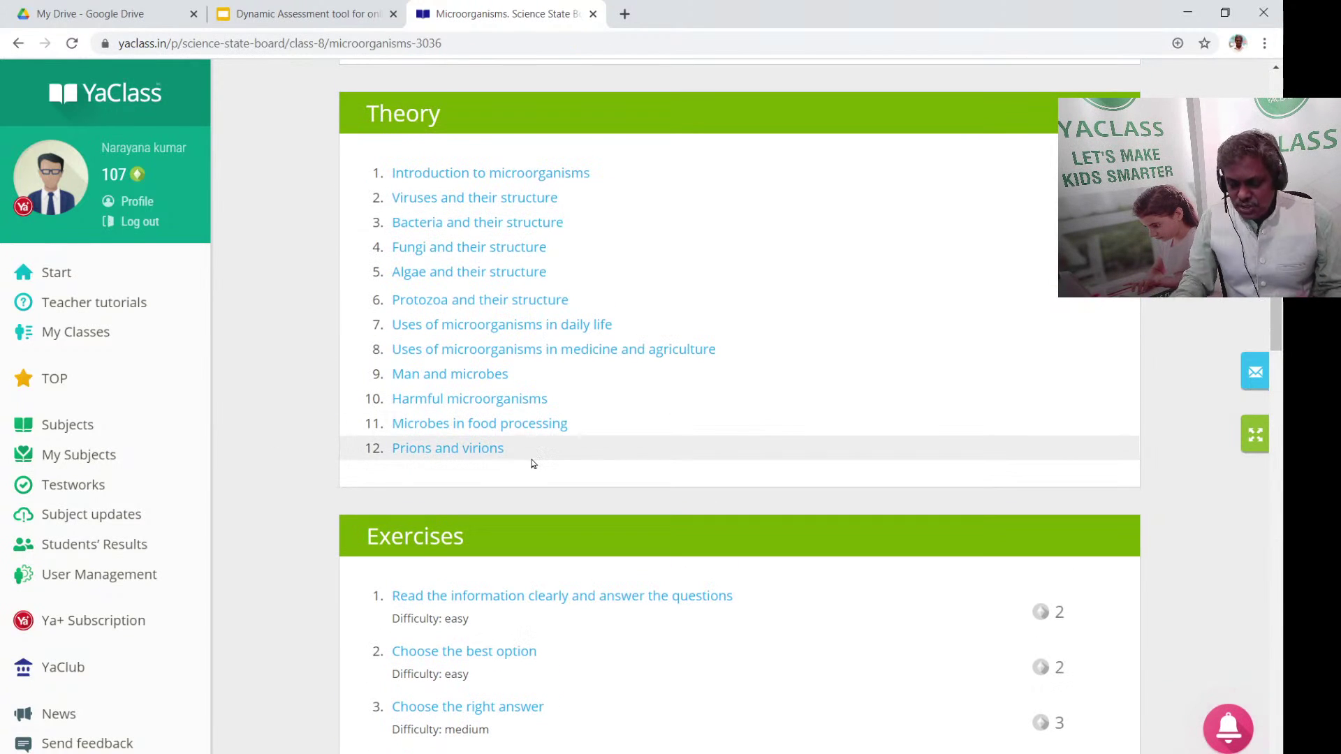
pyautogui.scroll(2, 355, 265)
pyautogui.scroll(-4, 419, 335)
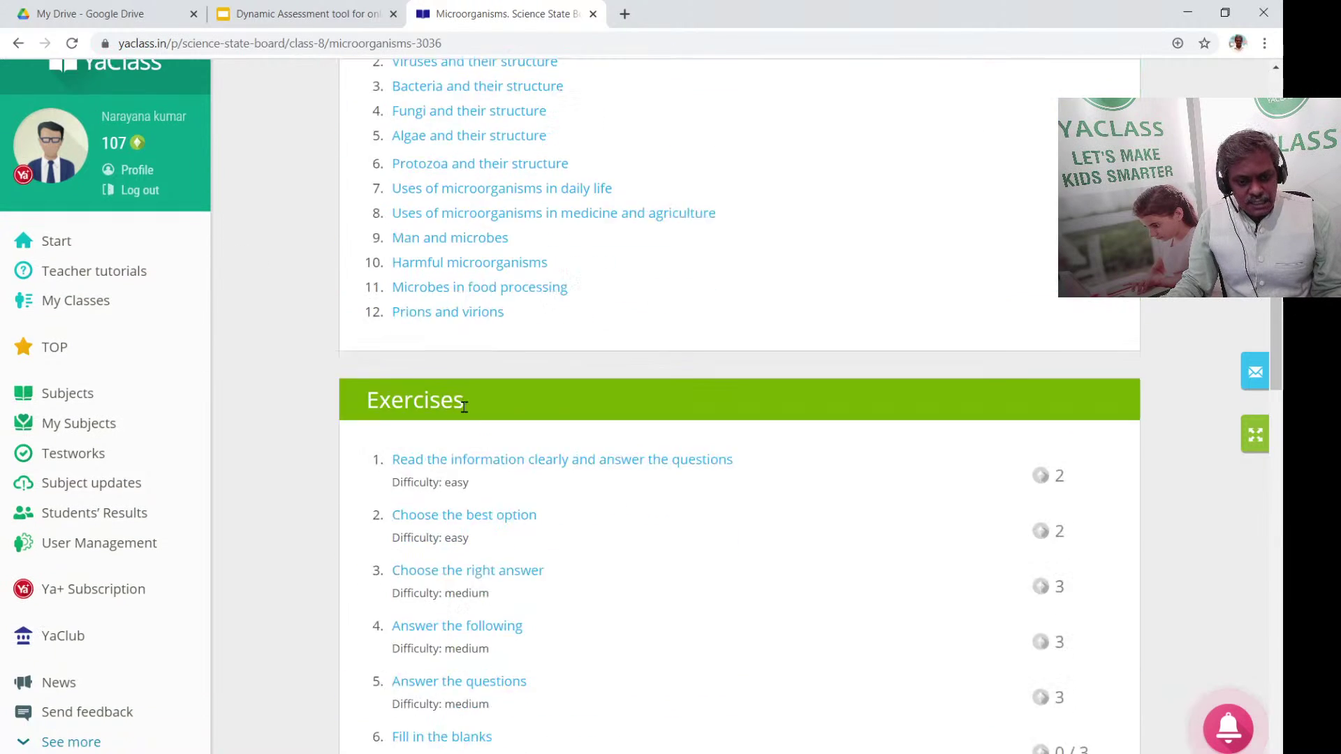
pyautogui.scroll(-10, 464, 407)
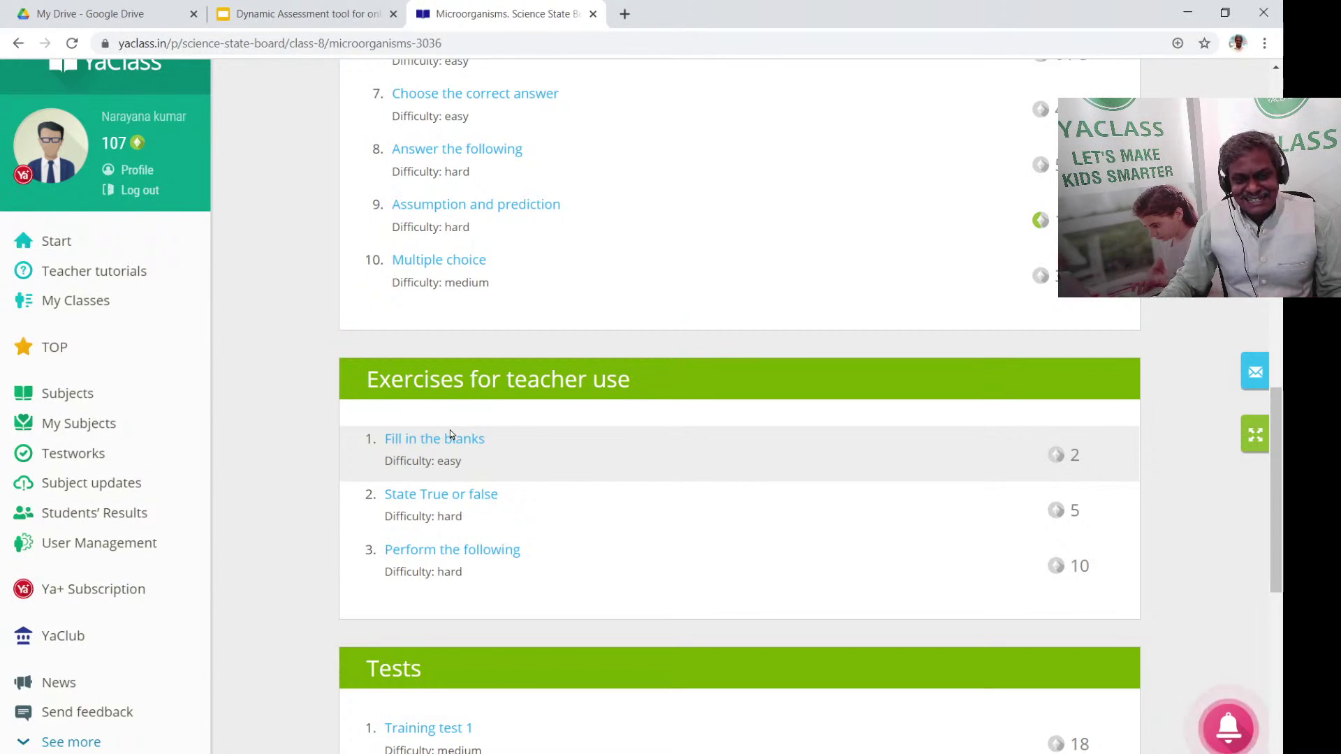
pyautogui.scroll(-2, 462, 424)
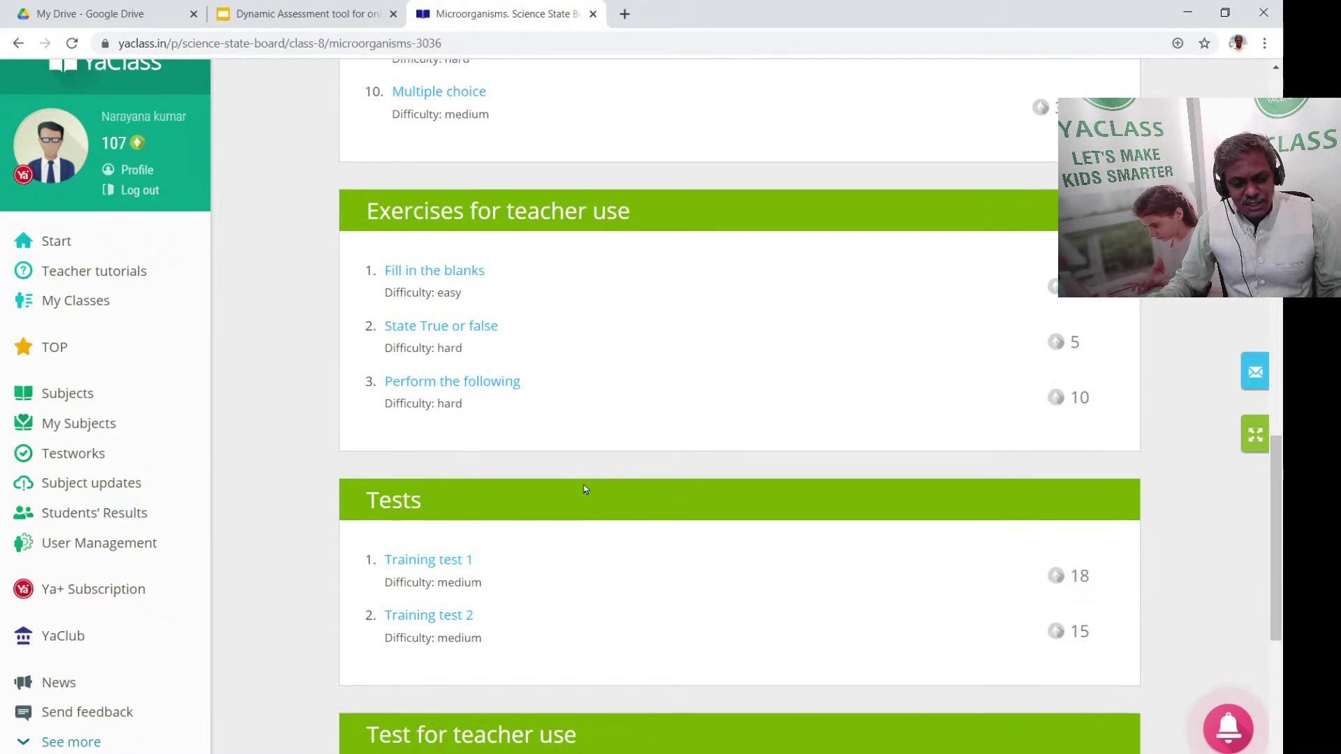
pyautogui.scroll(-3, 584, 488)
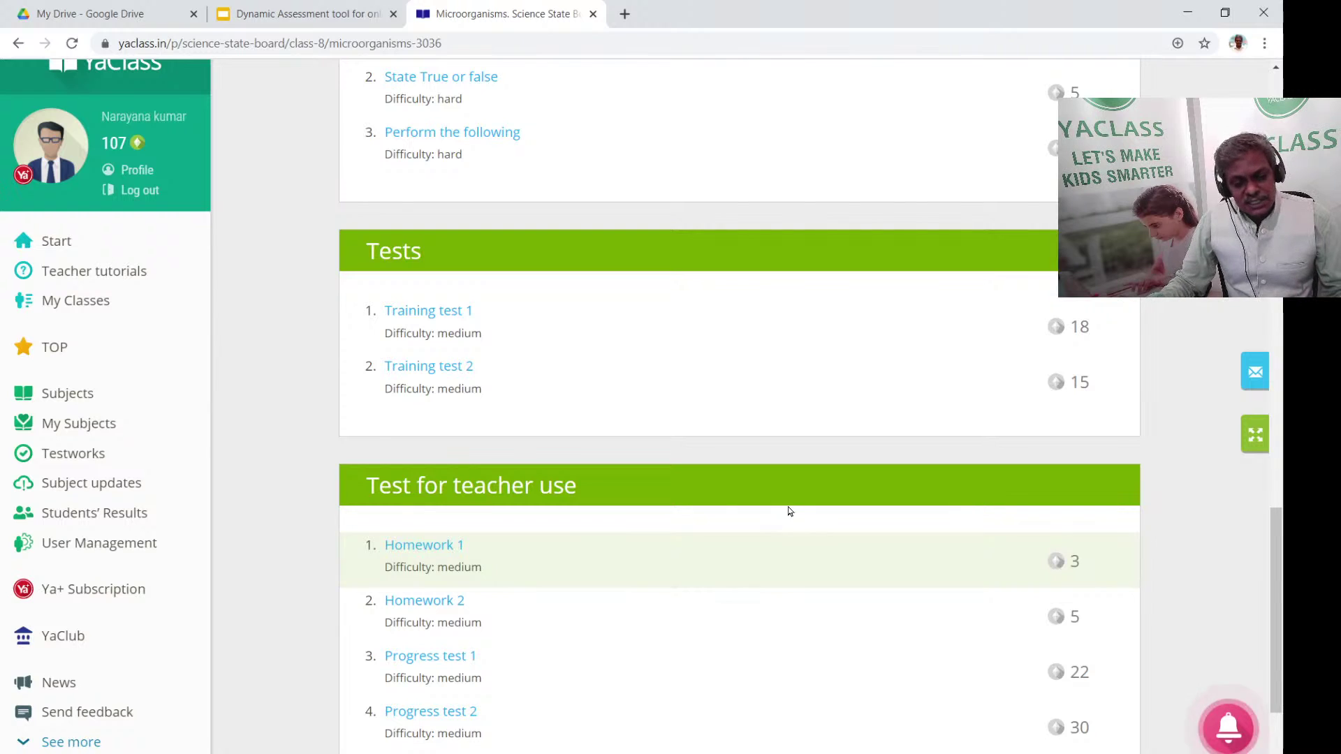
pyautogui.scroll(-1, 618, 487)
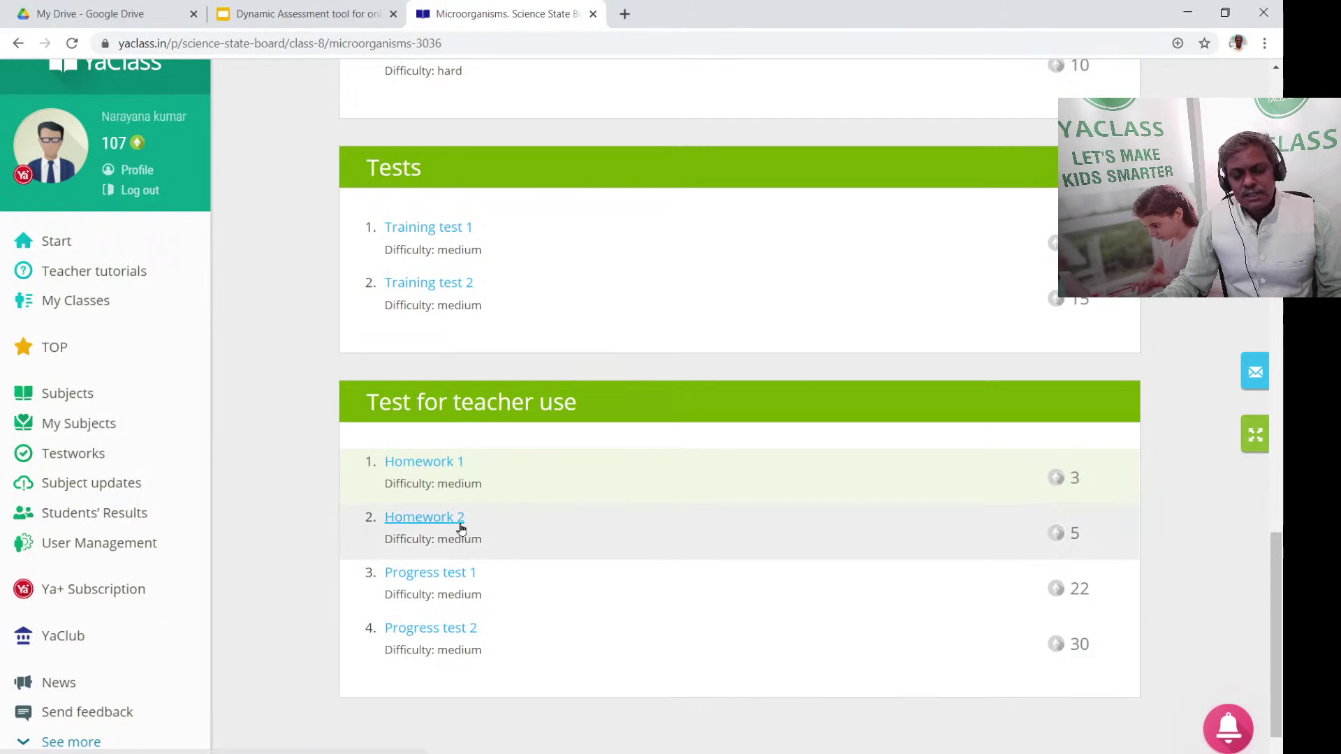
pyautogui.scroll(15, 503, 558)
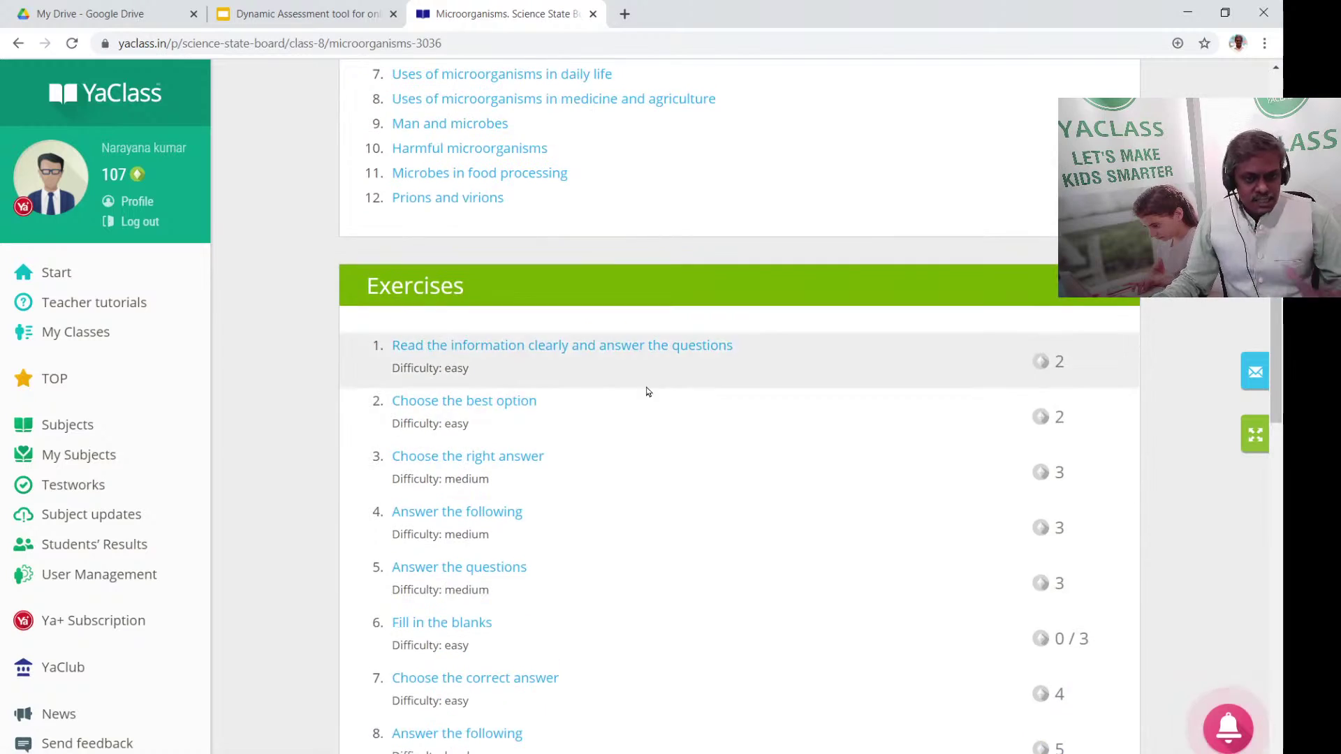
pyautogui.scroll(7, 646, 388)
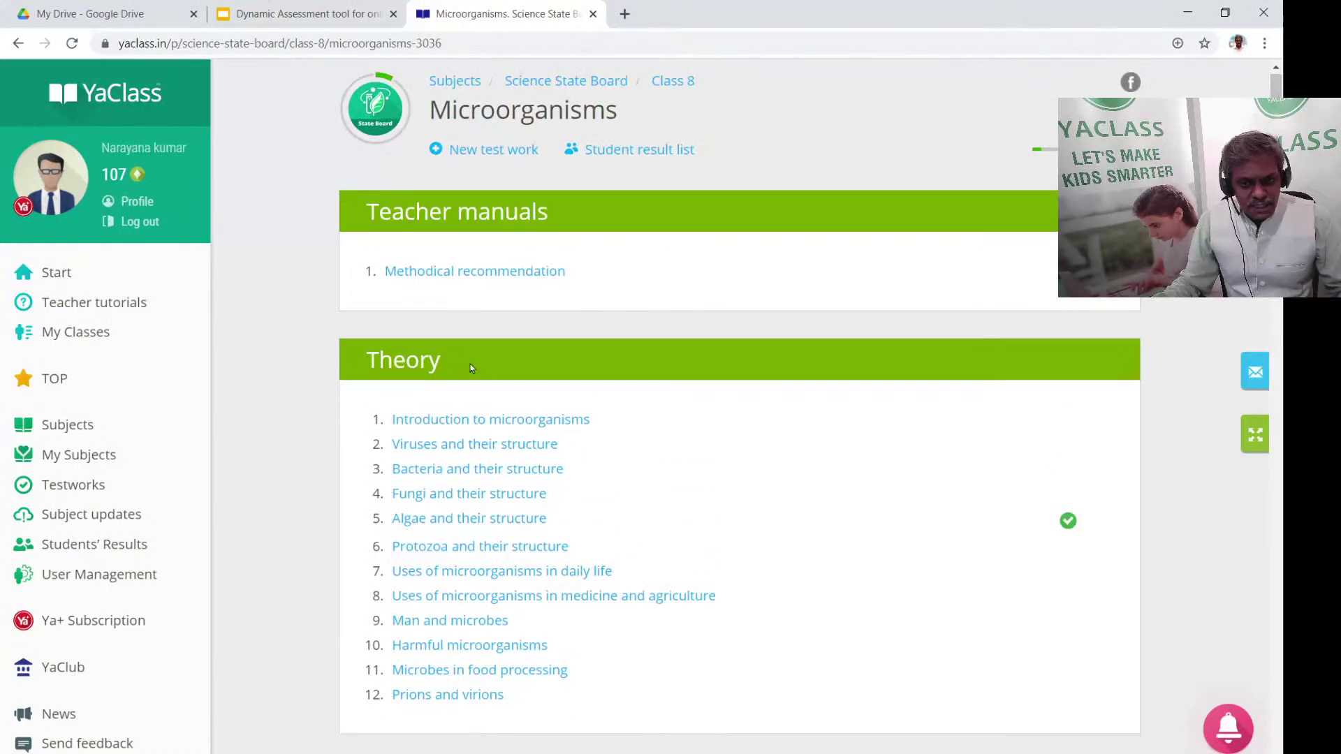
# Open the Introduction to microorganisms lesson and view the enlarged Types of viruses diagram
pyautogui.click(524, 426)
pyautogui.scroll(-3, 511, 433)
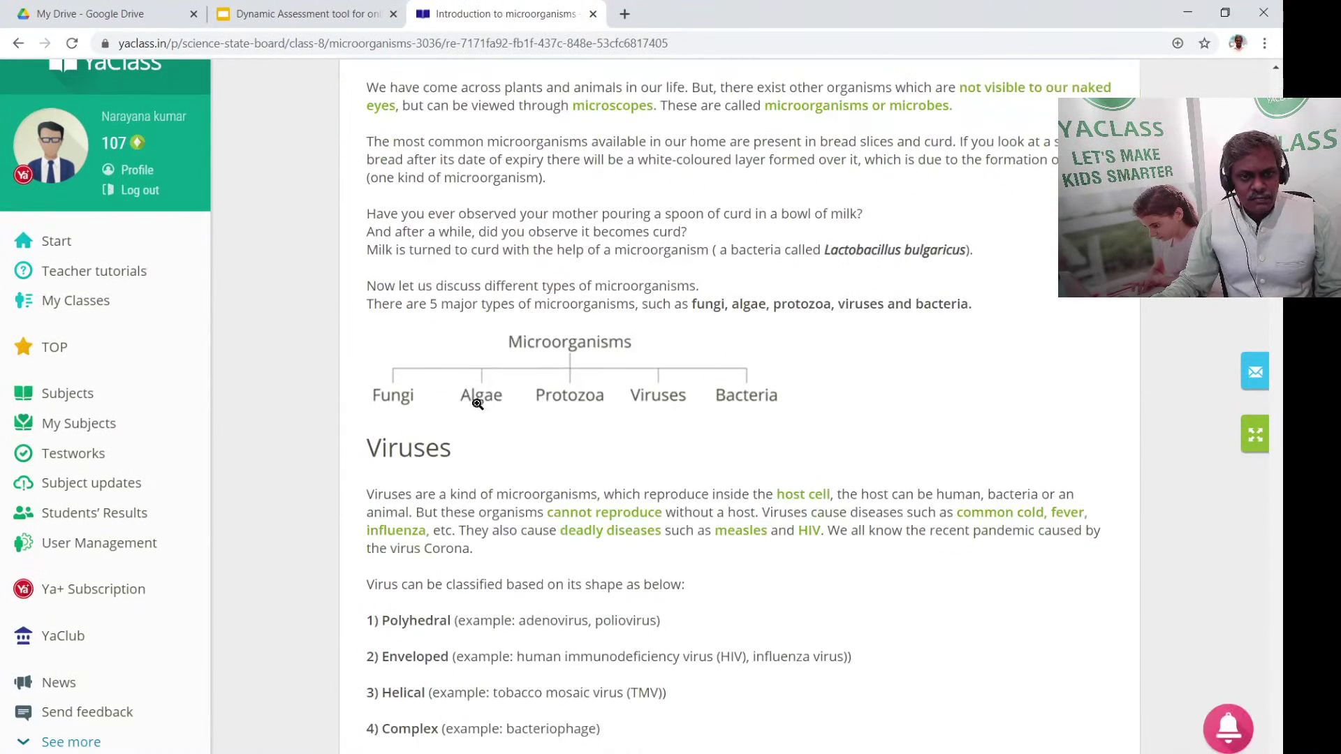
pyautogui.scroll(3, 468, 398)
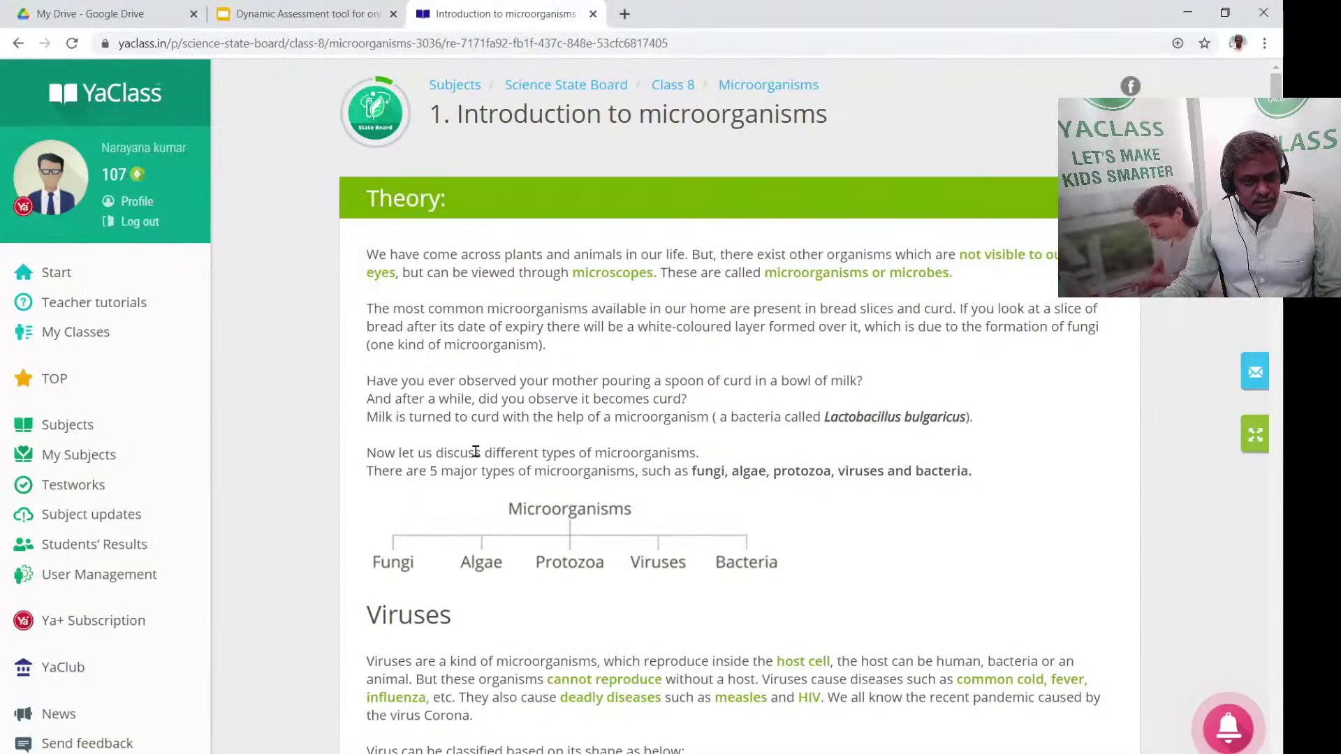
pyautogui.scroll(-7, 632, 398)
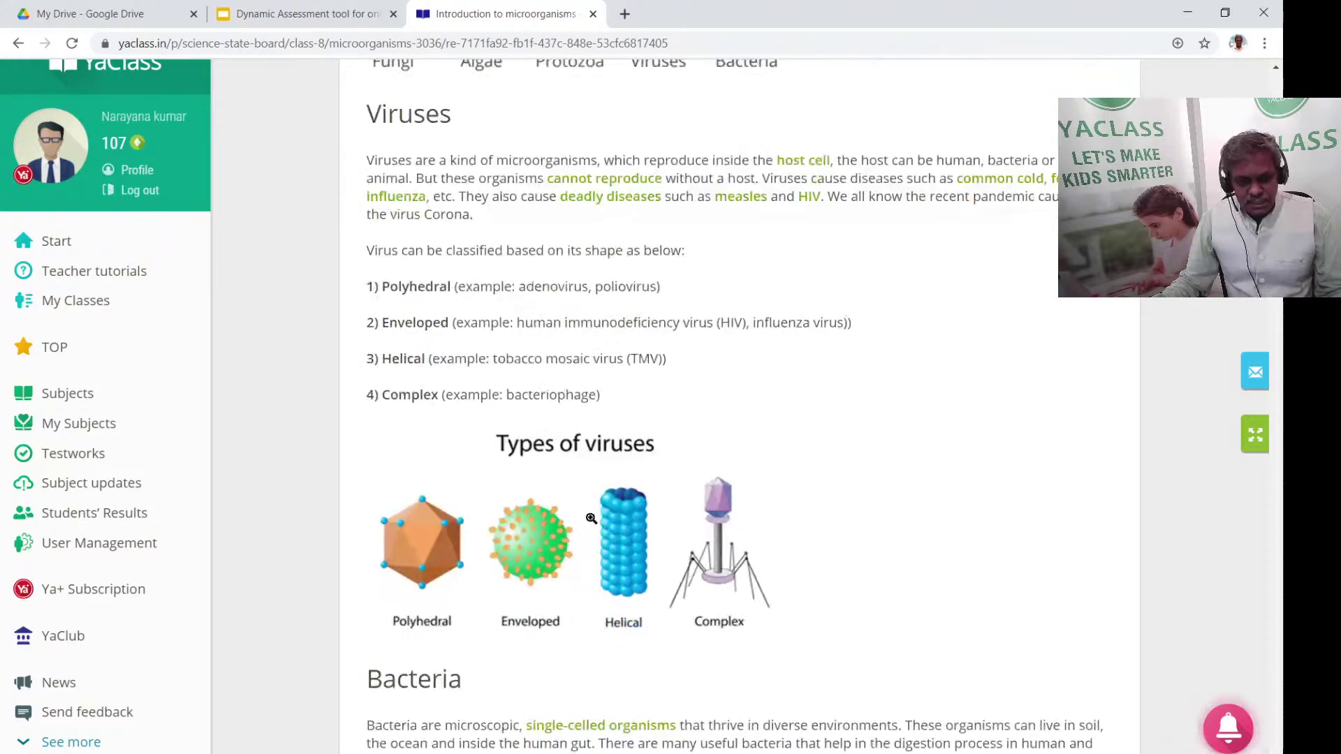
pyautogui.click(622, 555)
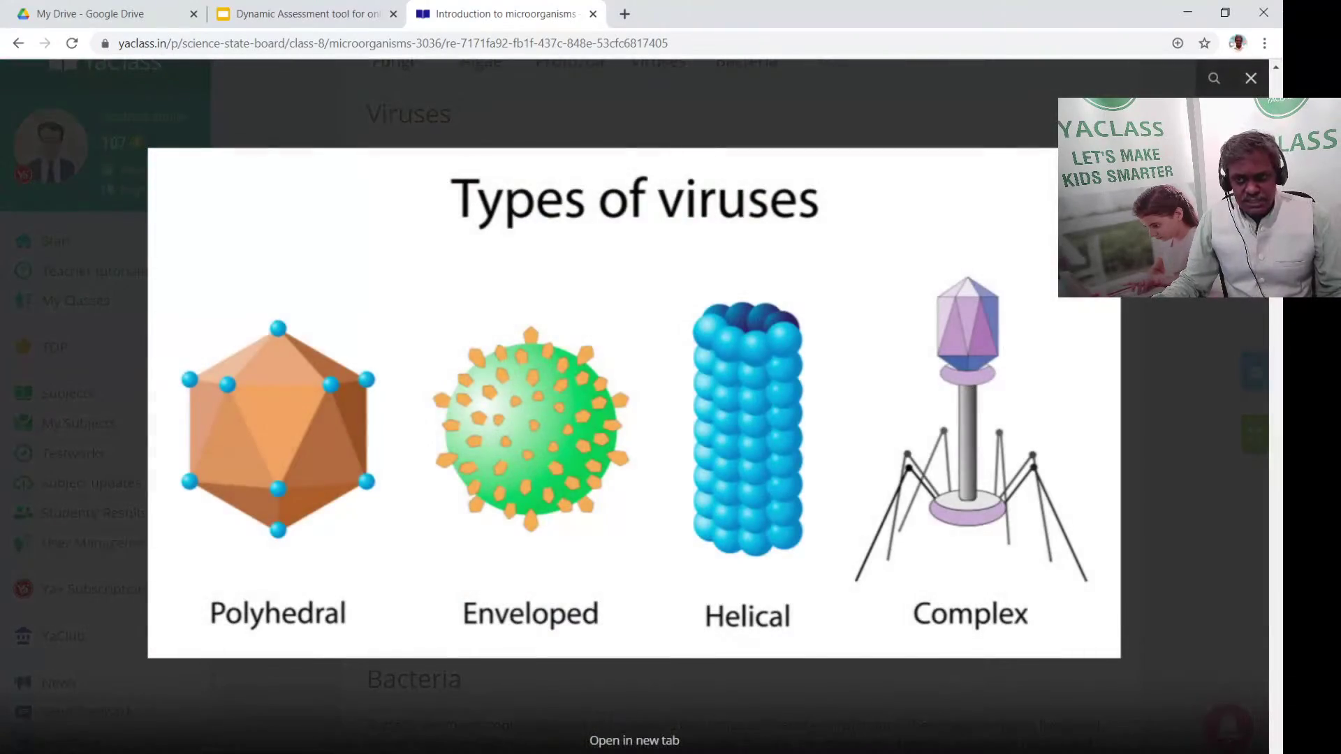
pyautogui.click(1251, 79)
# Read further through the lesson and view the enlarged protozoa locomotion diagram
pyautogui.scroll(-5, 602, 525)
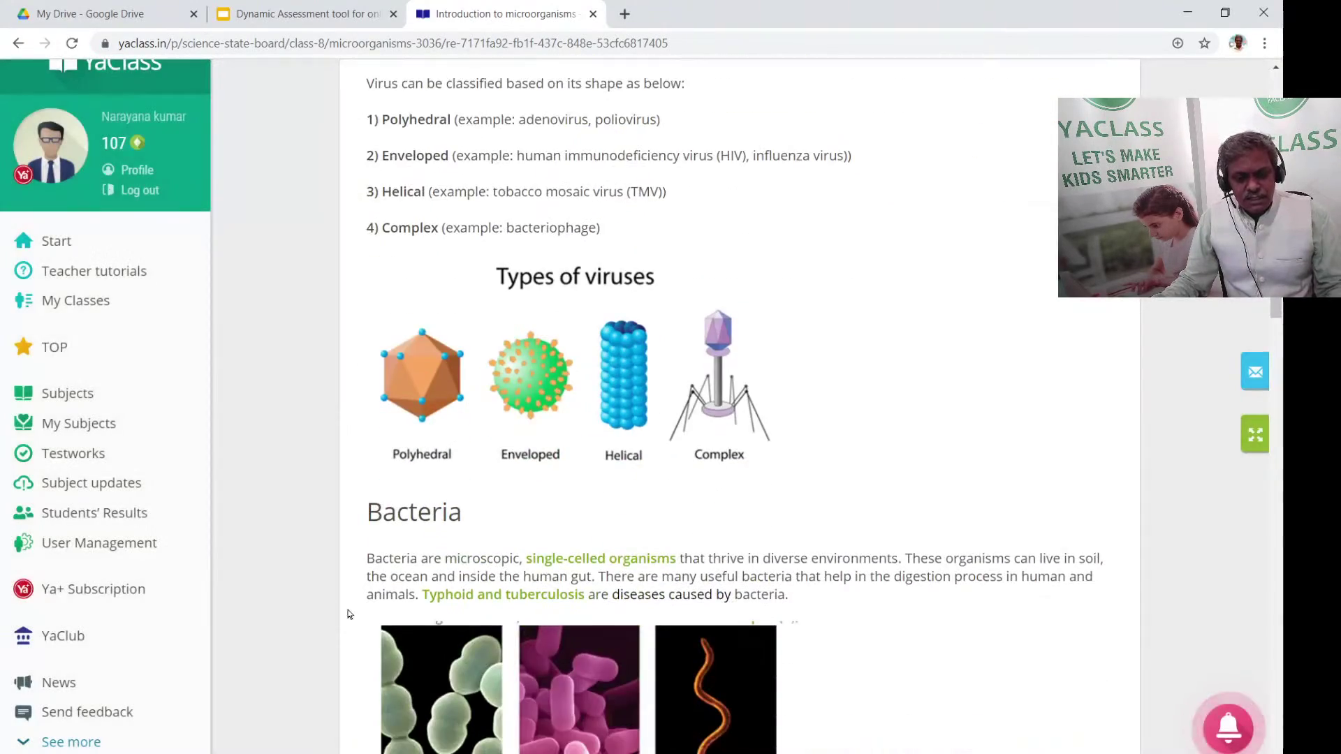
pyautogui.scroll(-10, 529, 571)
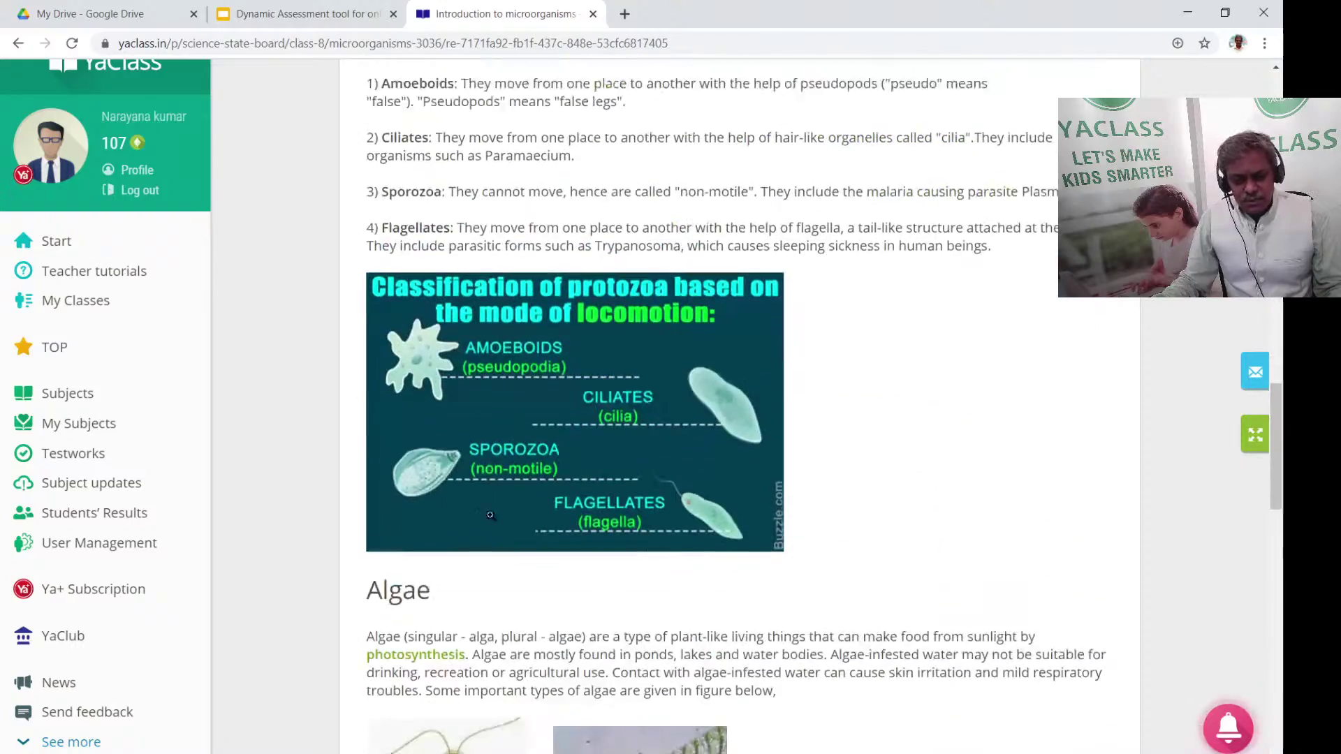
pyautogui.scroll(-12, 512, 249)
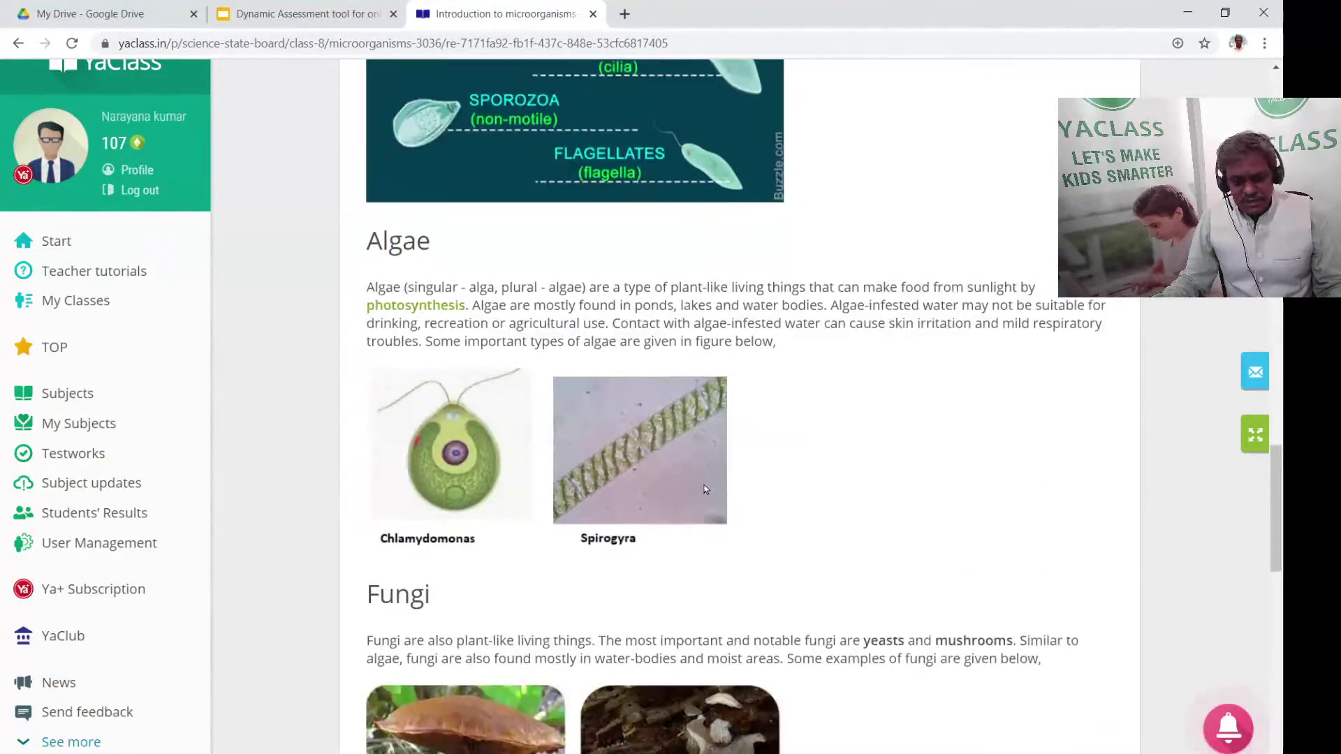
pyautogui.scroll(7, 551, 488)
pyautogui.scroll(-7, 619, 472)
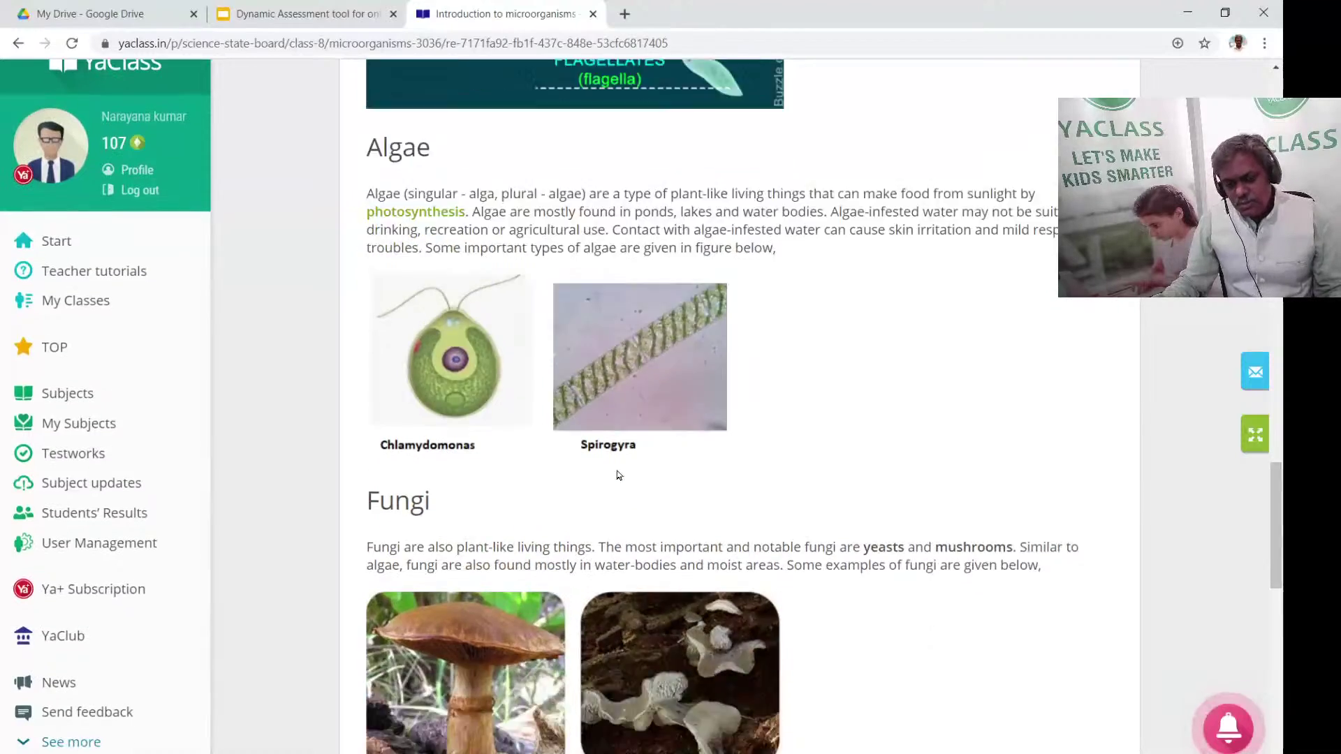
pyautogui.scroll(-3, 661, 461)
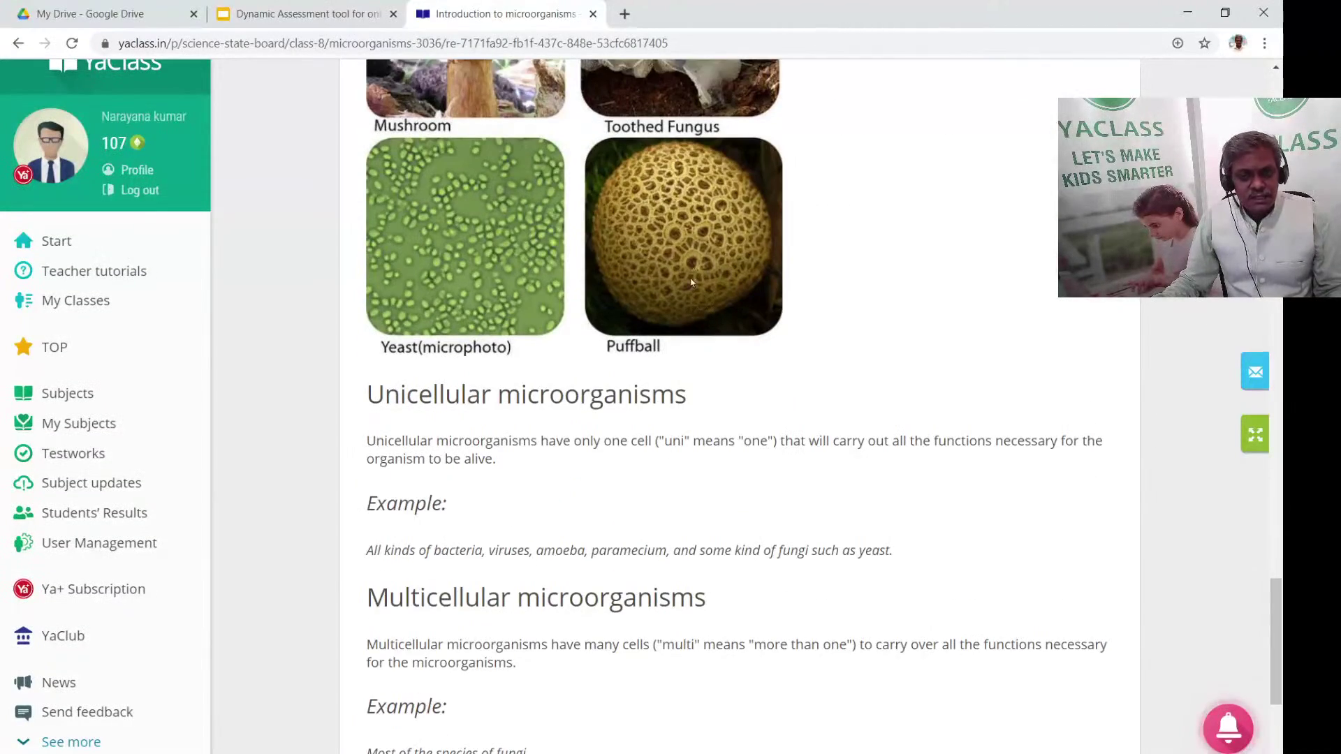
pyautogui.scroll(3, 683, 335)
pyautogui.scroll(9, 684, 325)
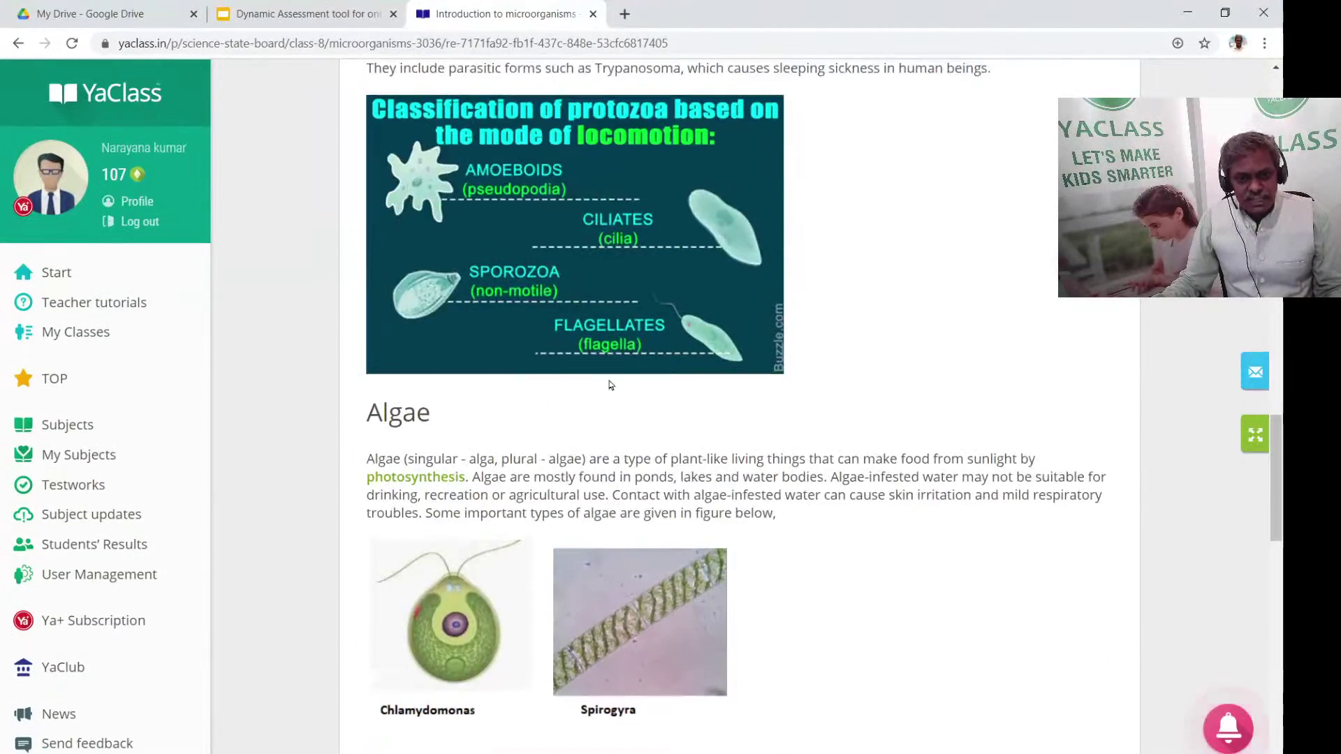
pyautogui.click(571, 257)
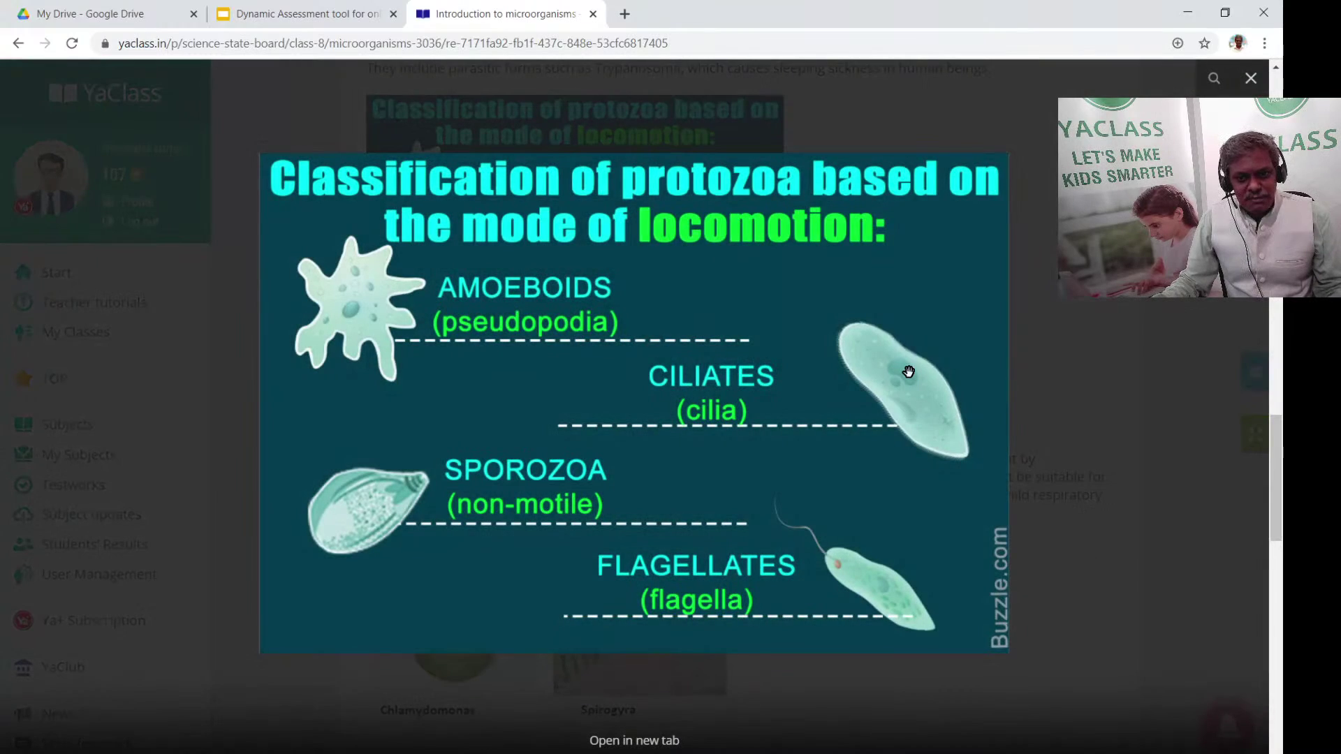
pyautogui.click(863, 154)
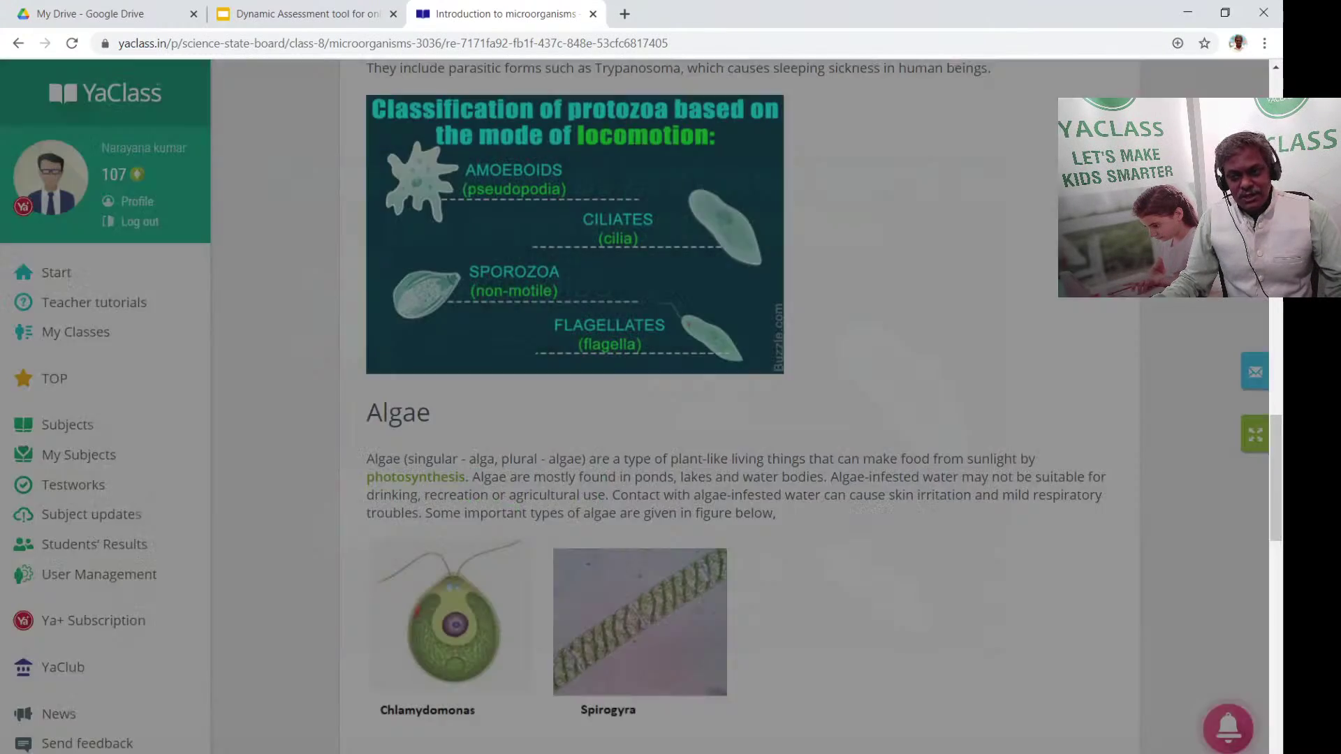
pyautogui.moveTo(1111, 466)
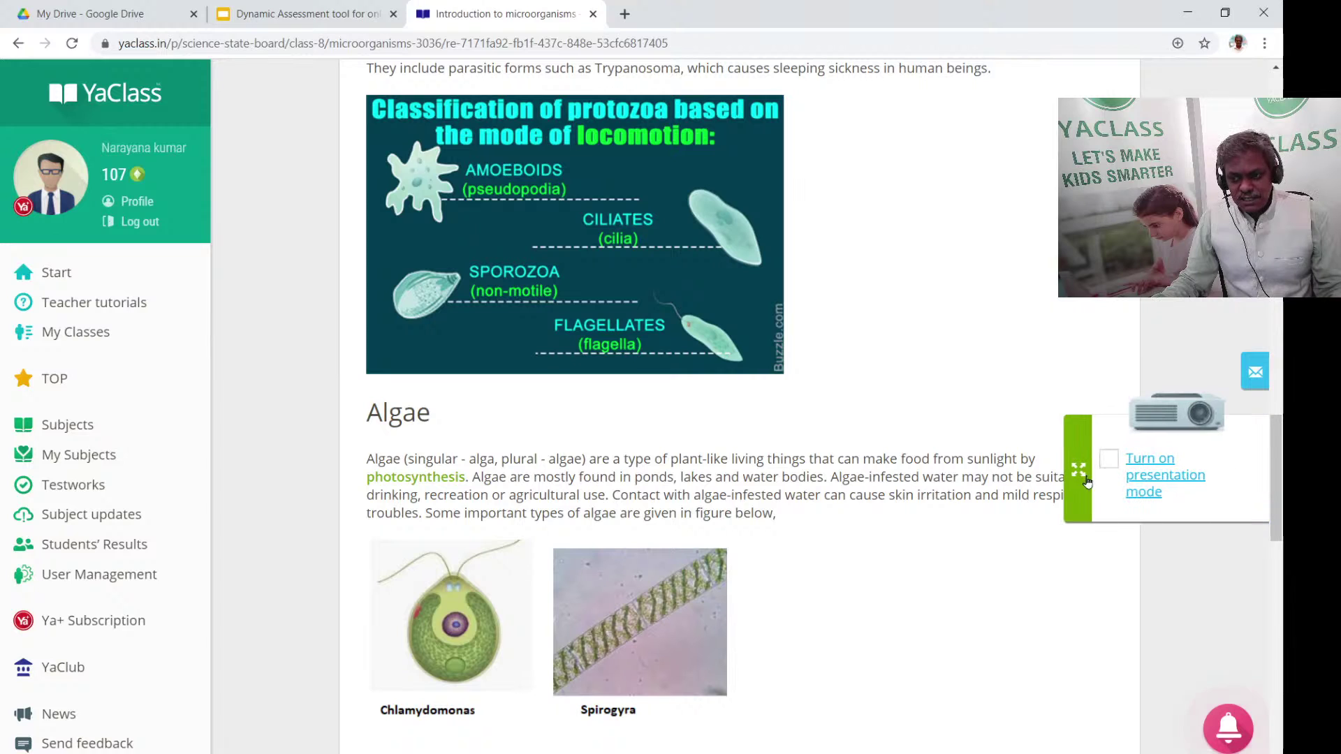
pyautogui.click(1110, 466)
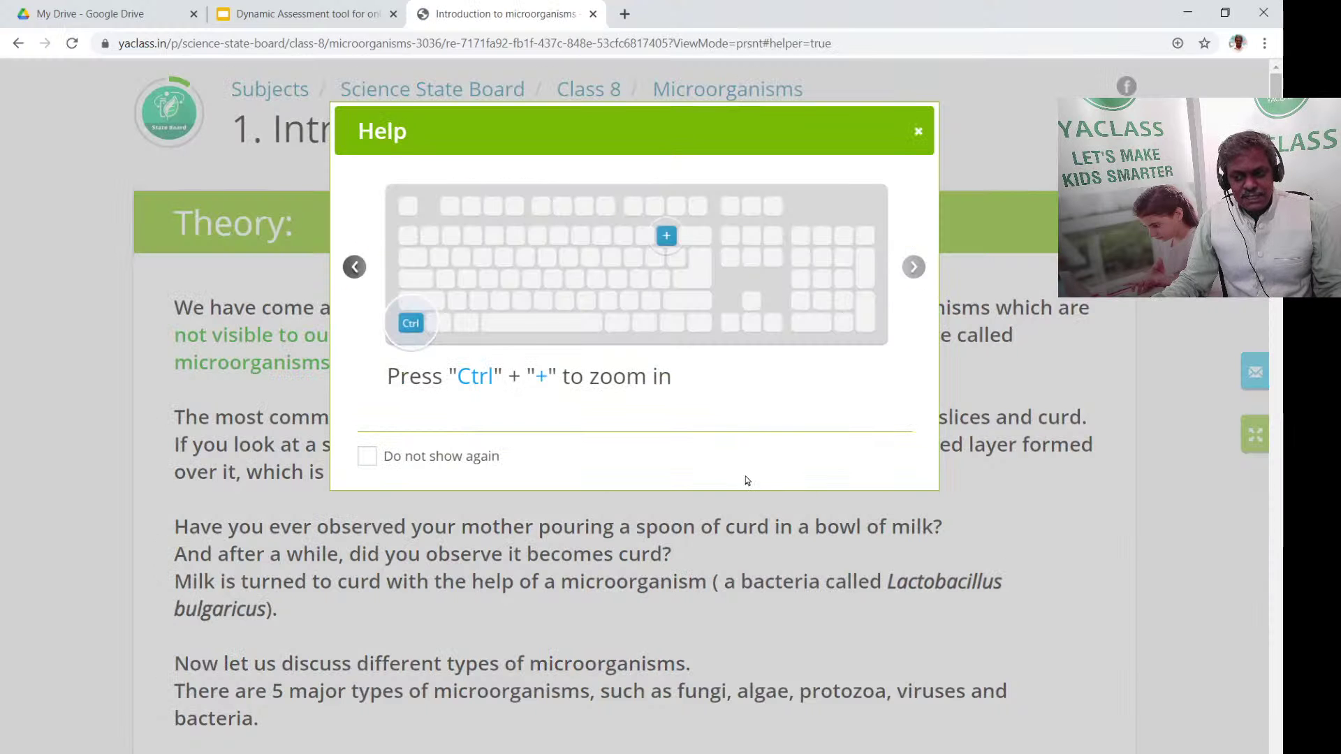
pyautogui.click(919, 132)
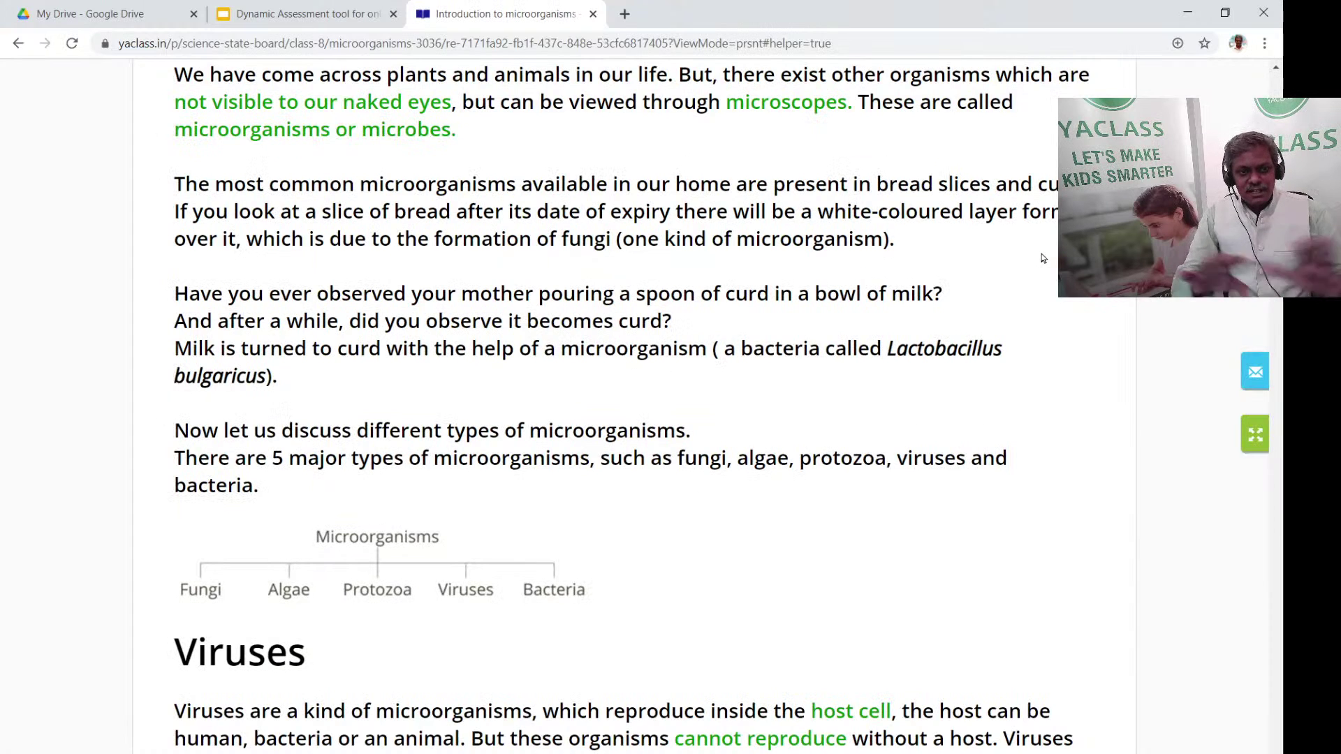
pyautogui.scroll(3, 486, 259)
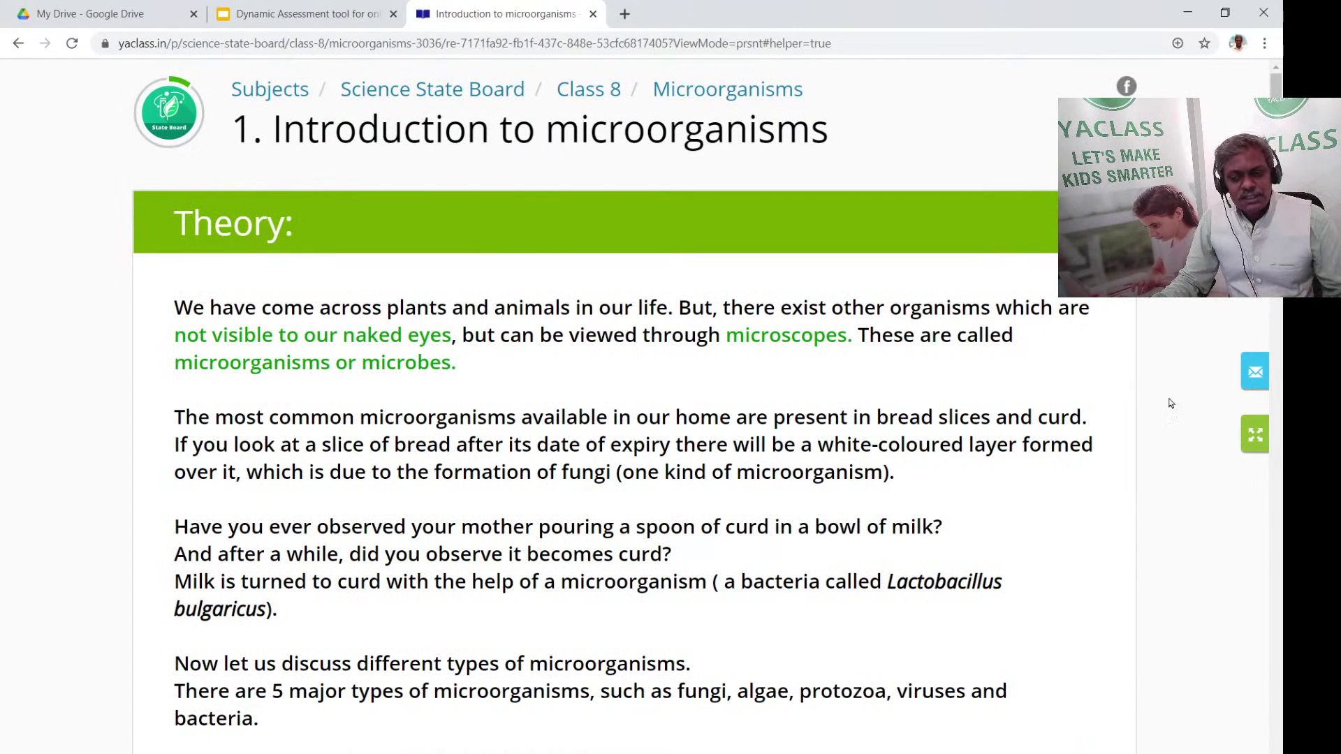
pyautogui.moveTo(1255, 444)
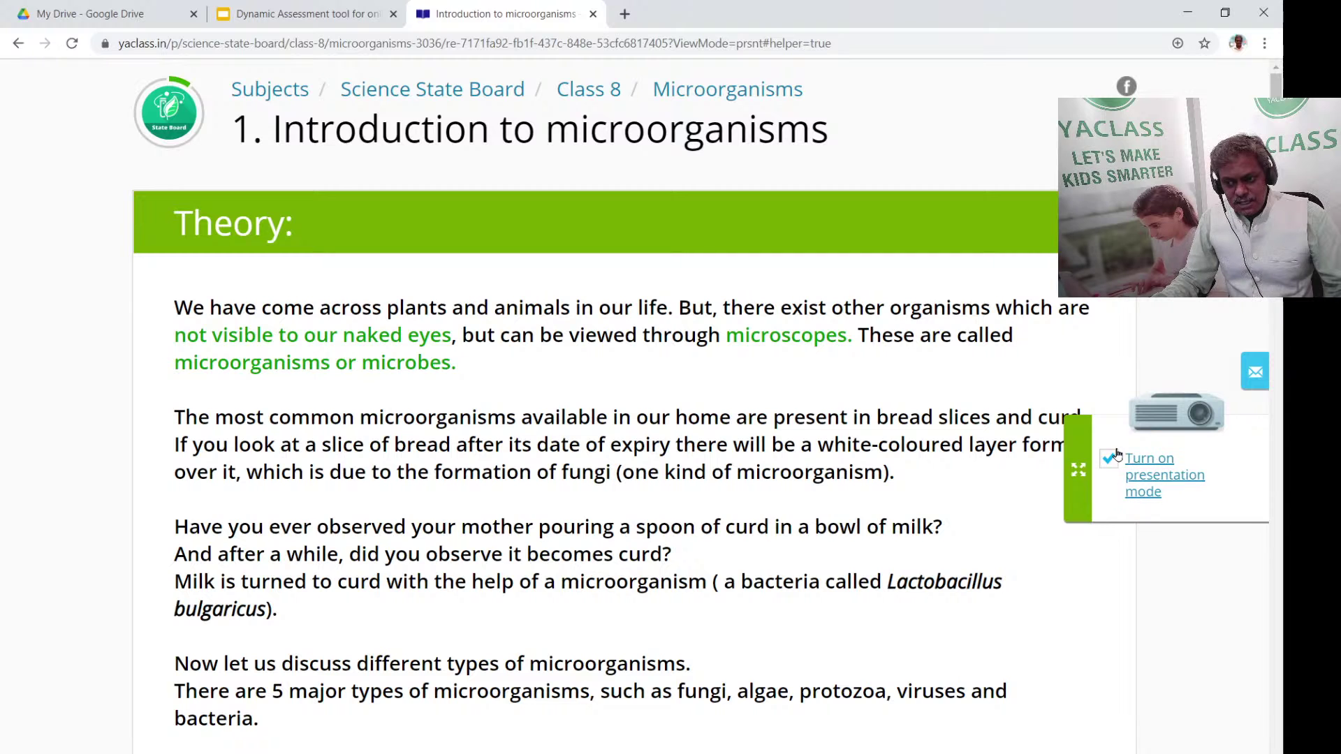
pyautogui.click(1112, 461)
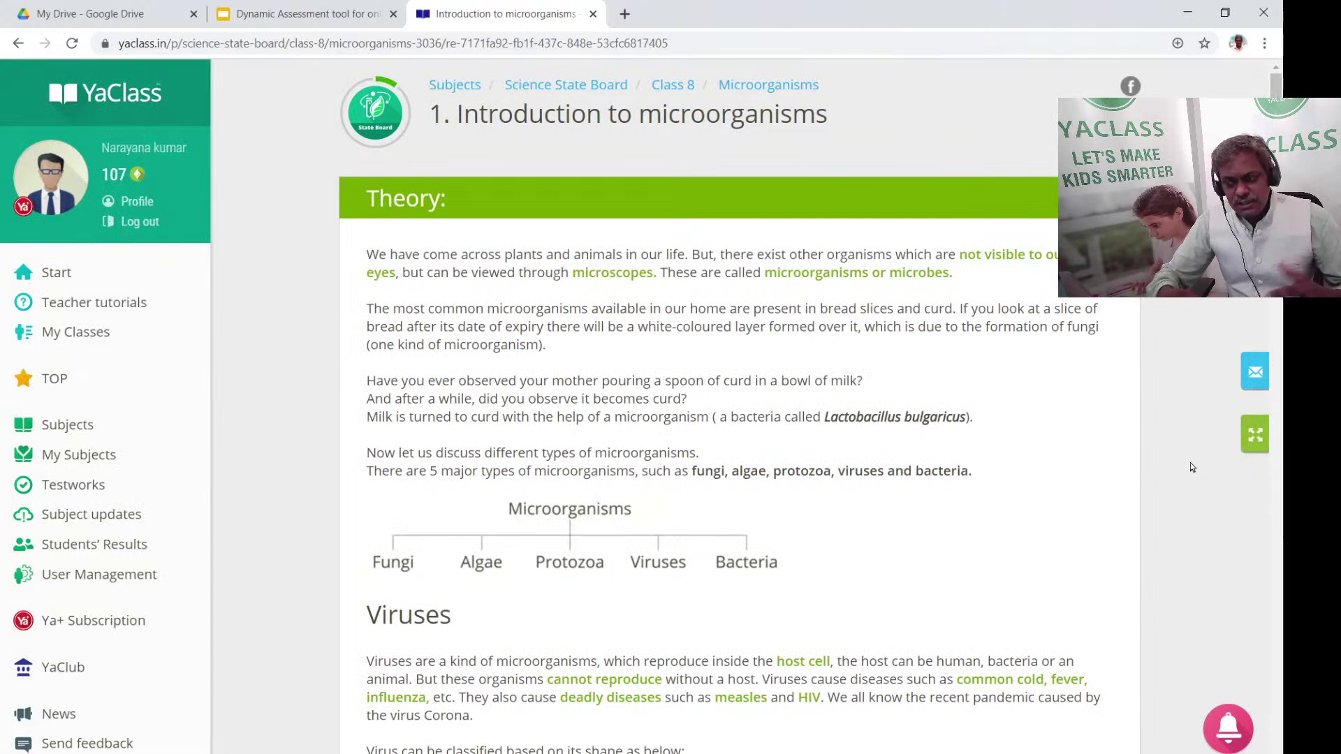
pyautogui.scroll(-6, 601, 433)
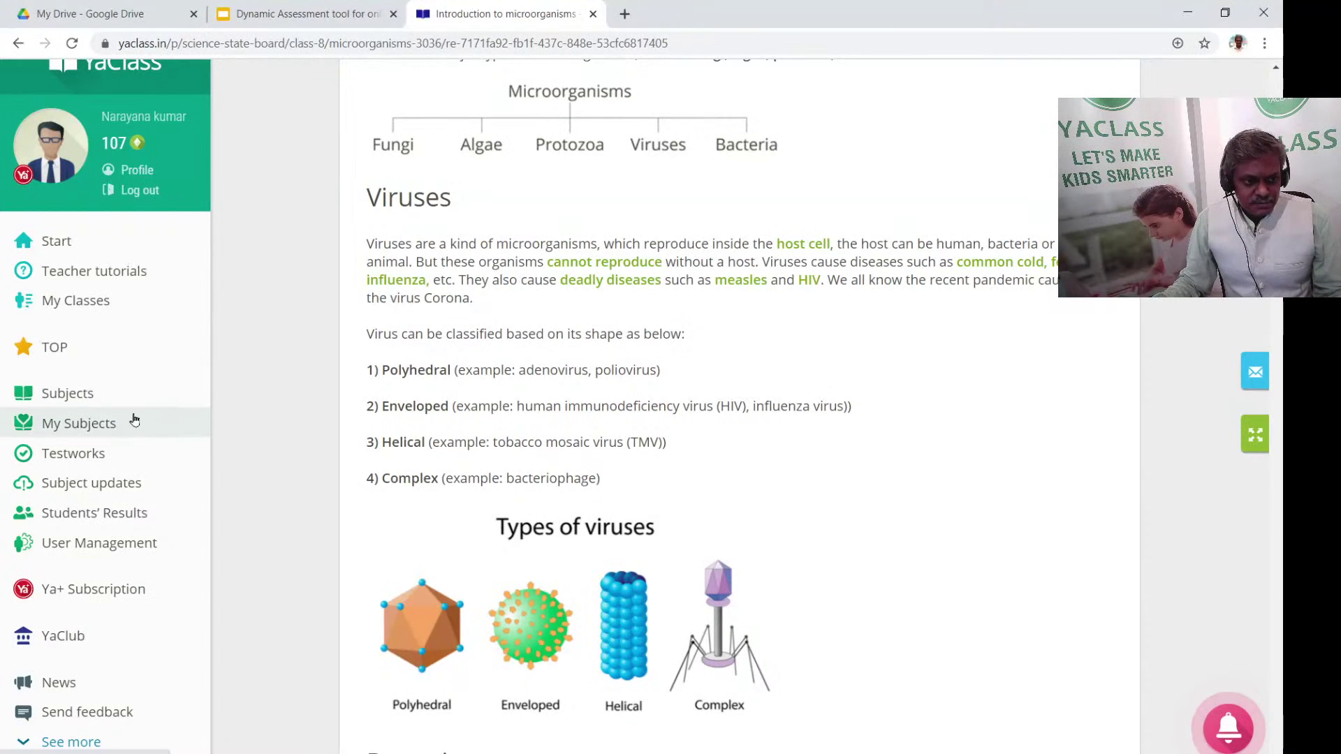
pyautogui.scroll(6, 727, 152)
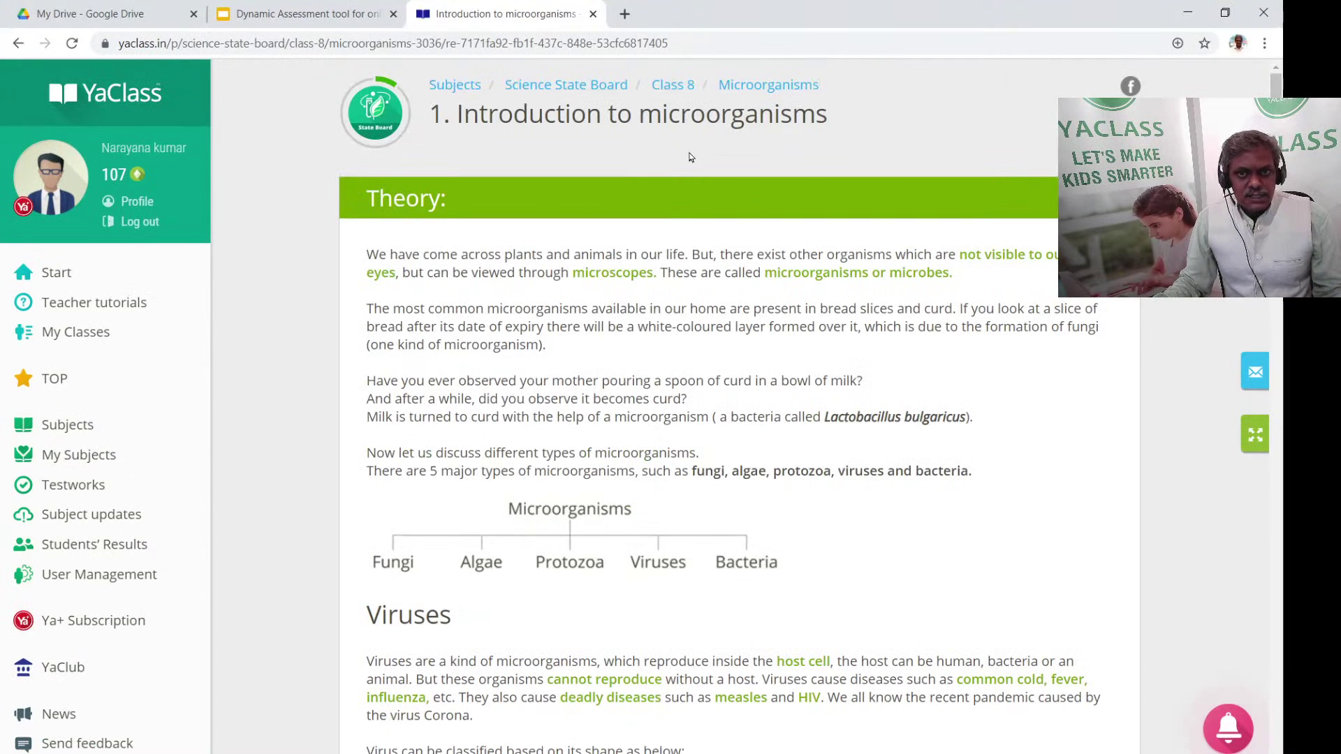
# From the Microorganisms topic page, open exercise 'Read the information clearly and answer the questions'
pyautogui.click(740, 85)
pyautogui.scroll(-7, 621, 328)
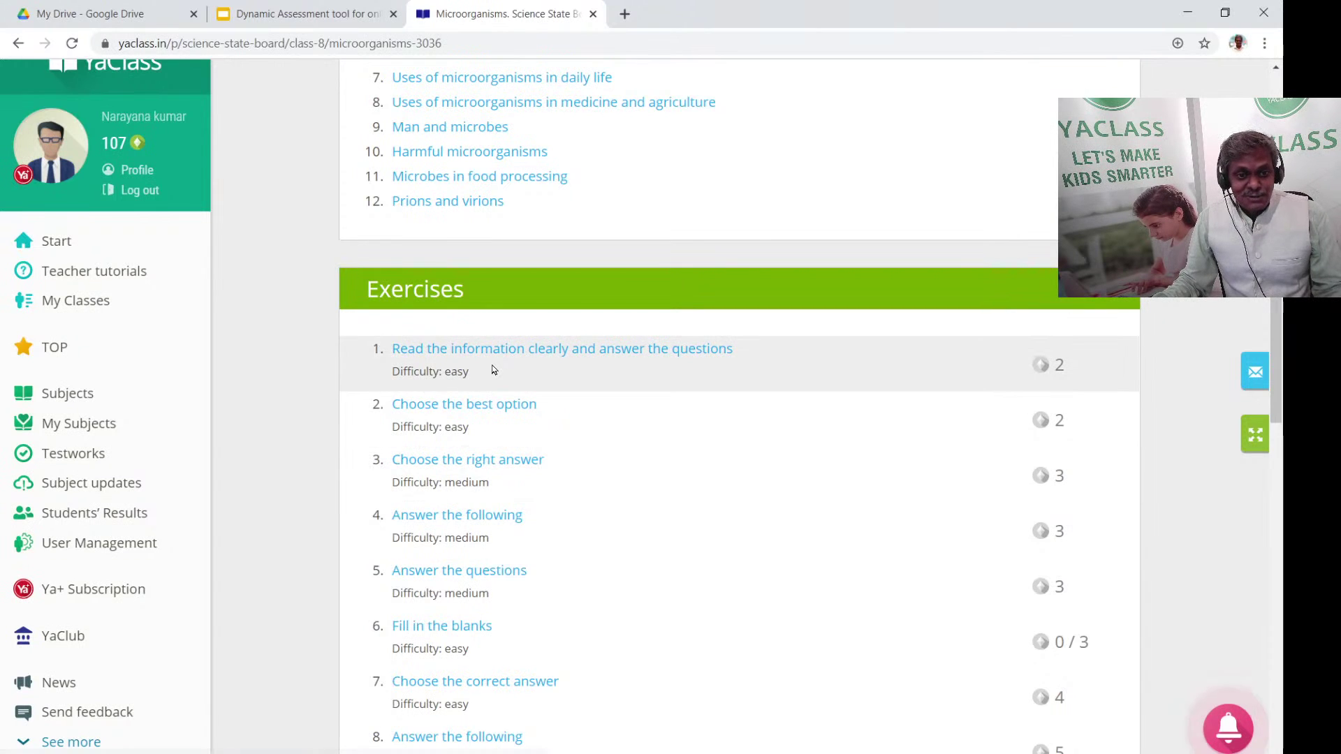
pyautogui.click(539, 356)
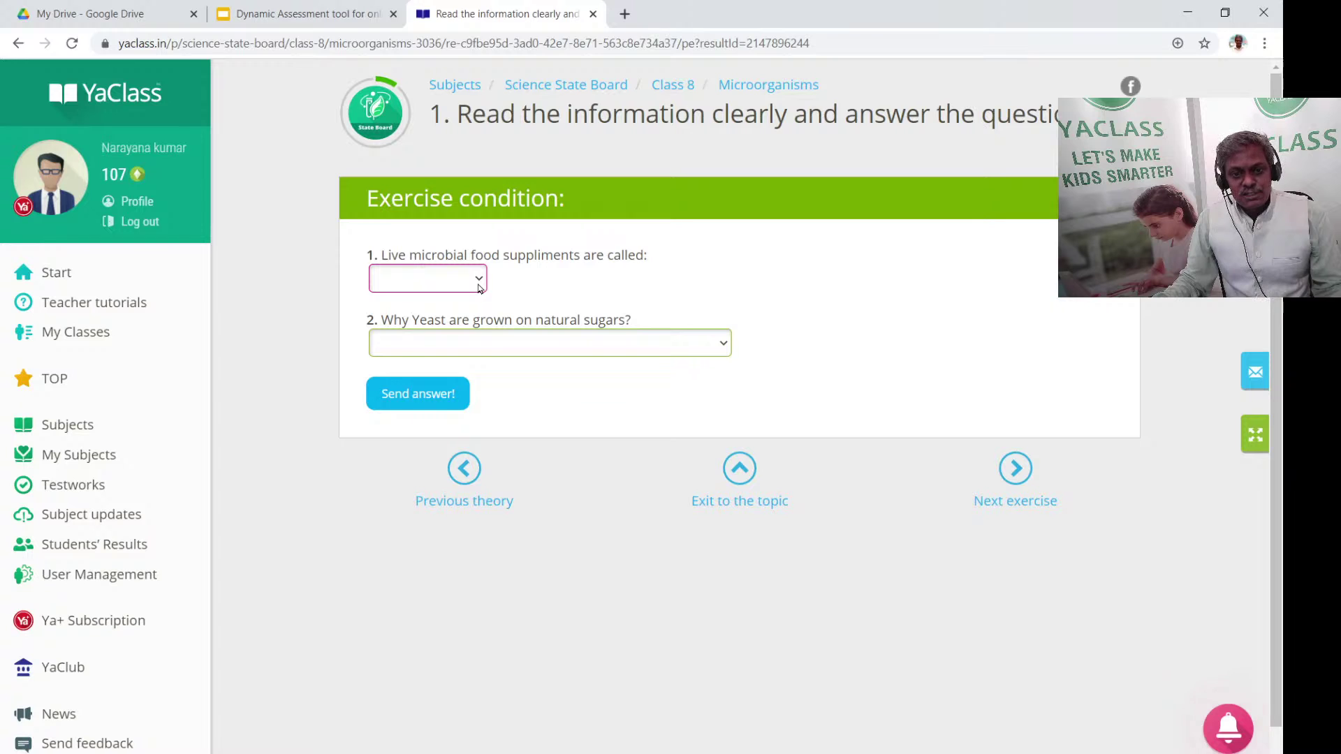
pyautogui.click(479, 288)
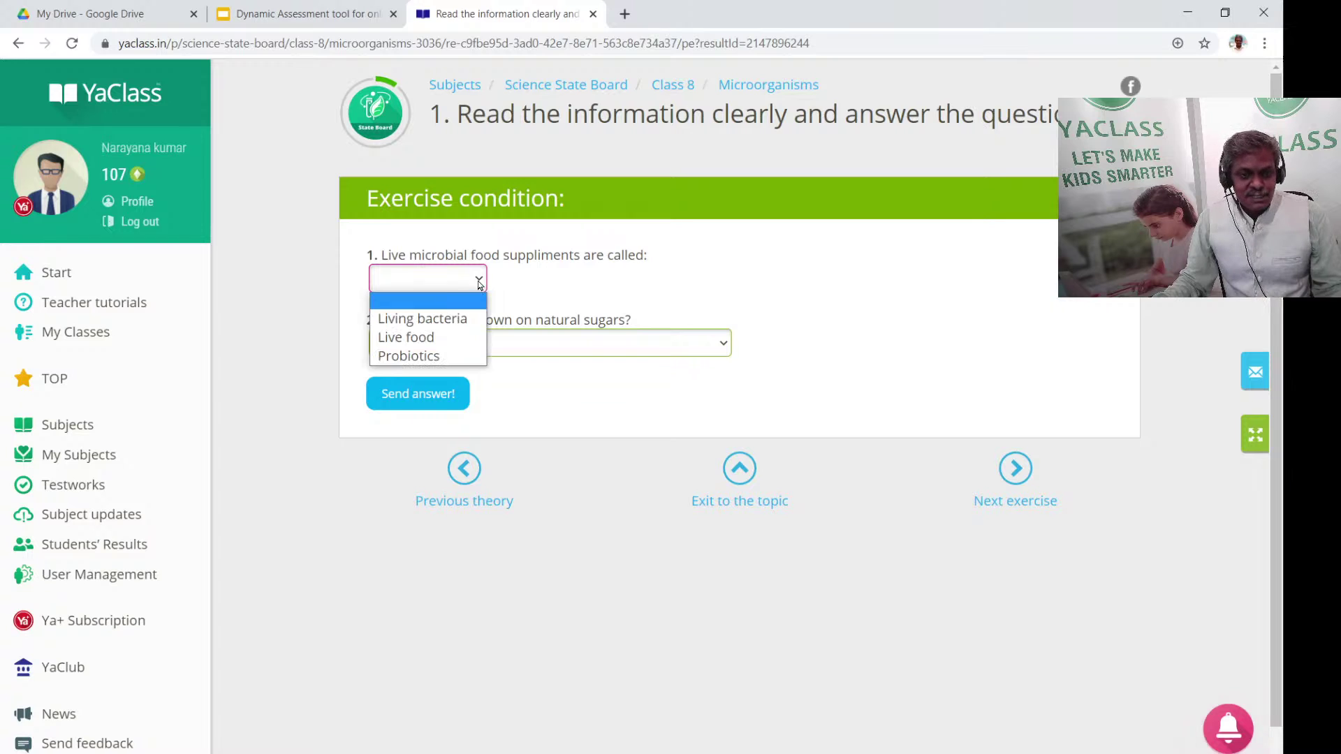
pyautogui.click(446, 354)
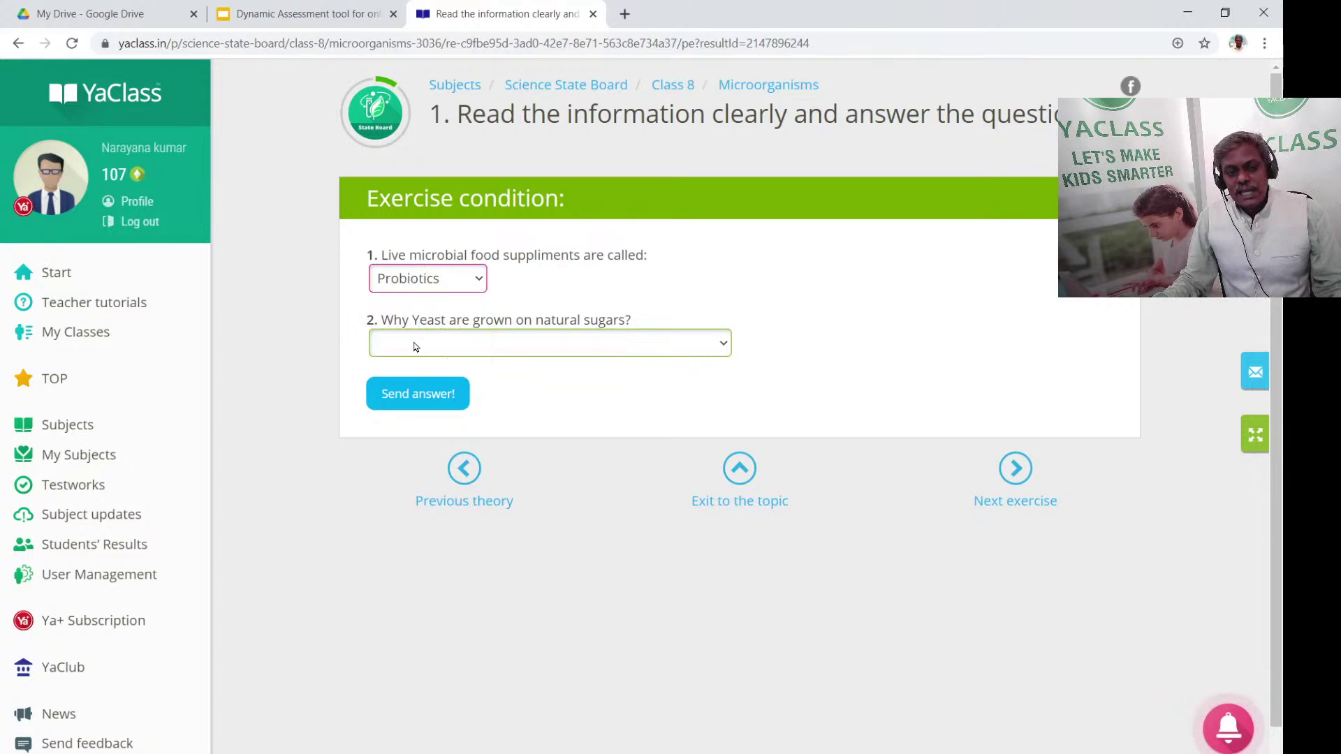
pyautogui.click(620, 349)
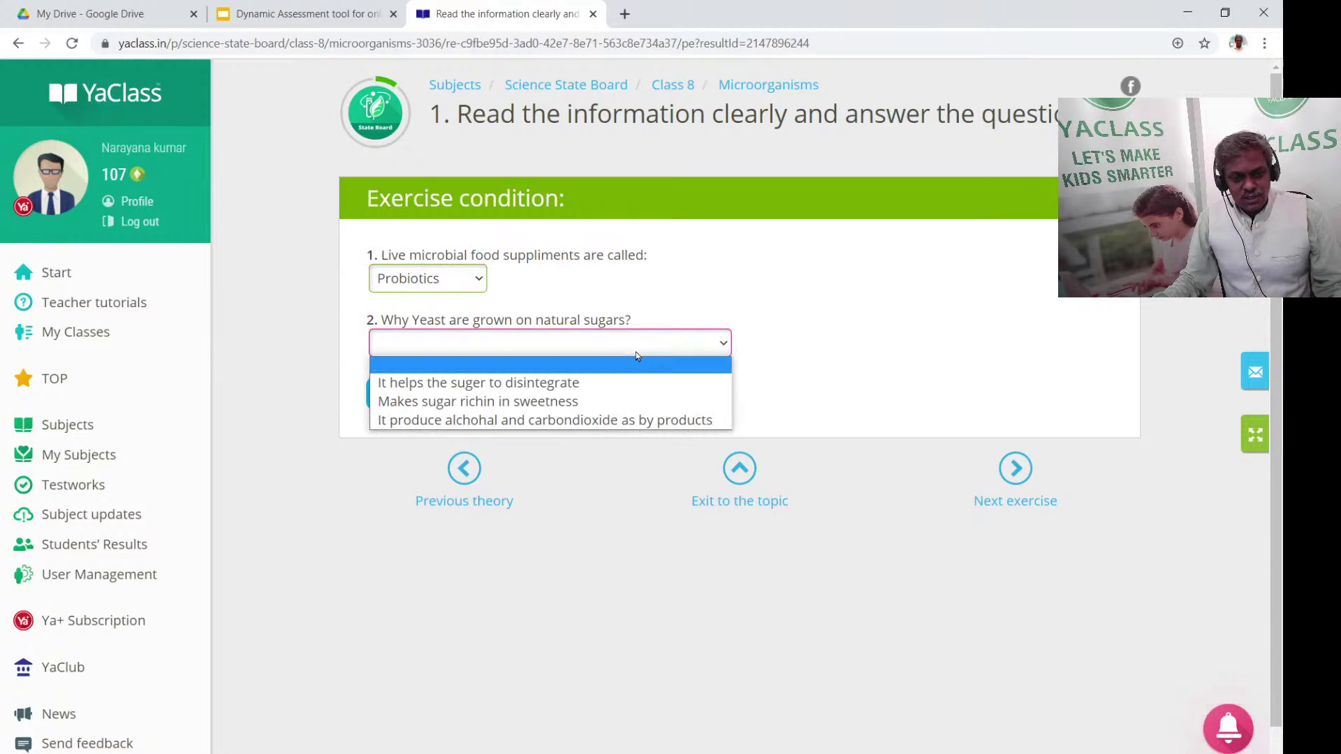
pyautogui.click(558, 403)
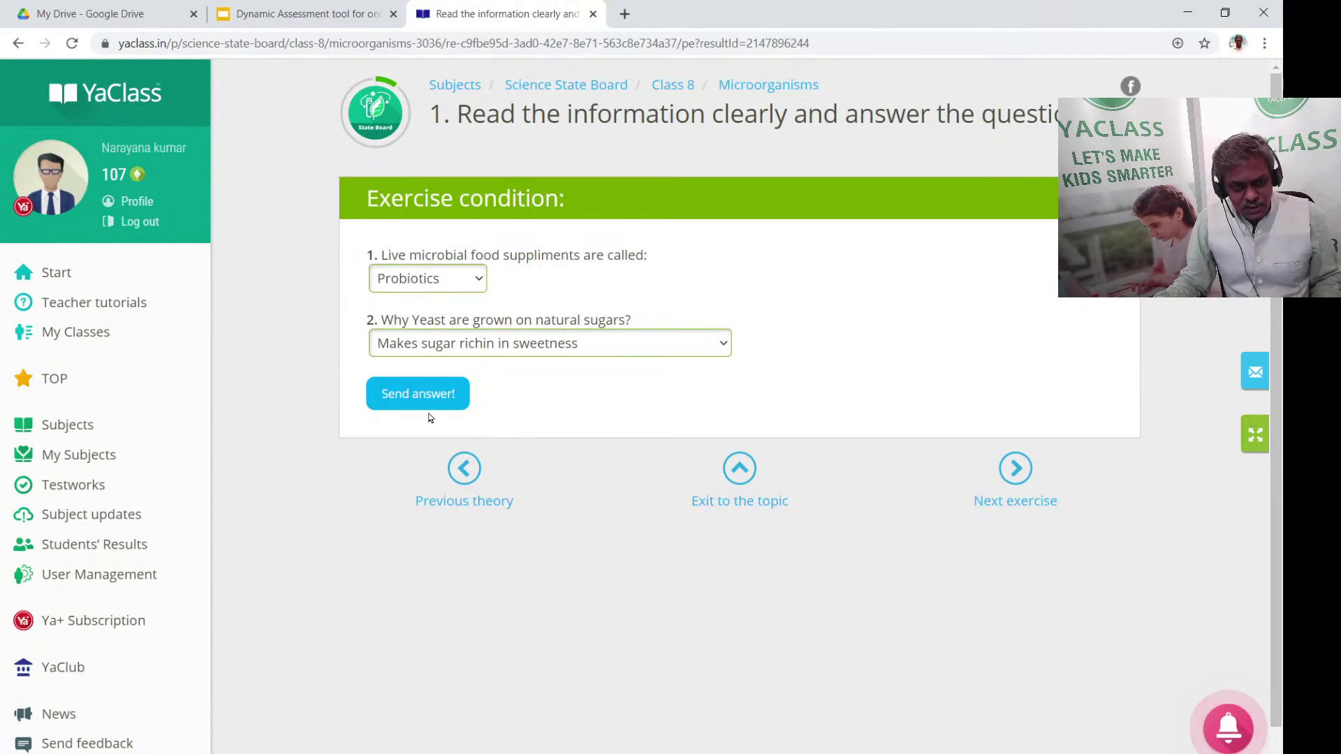
pyautogui.click(431, 392)
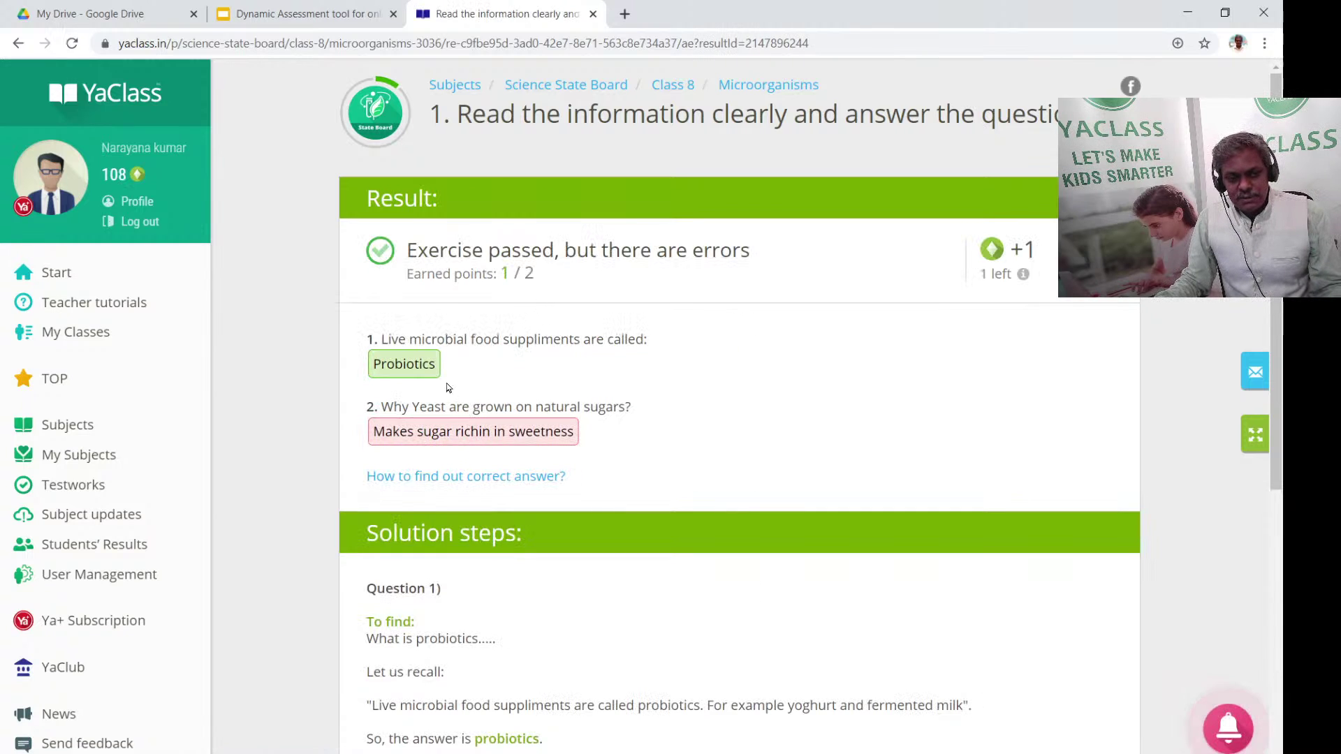
pyautogui.click(540, 439)
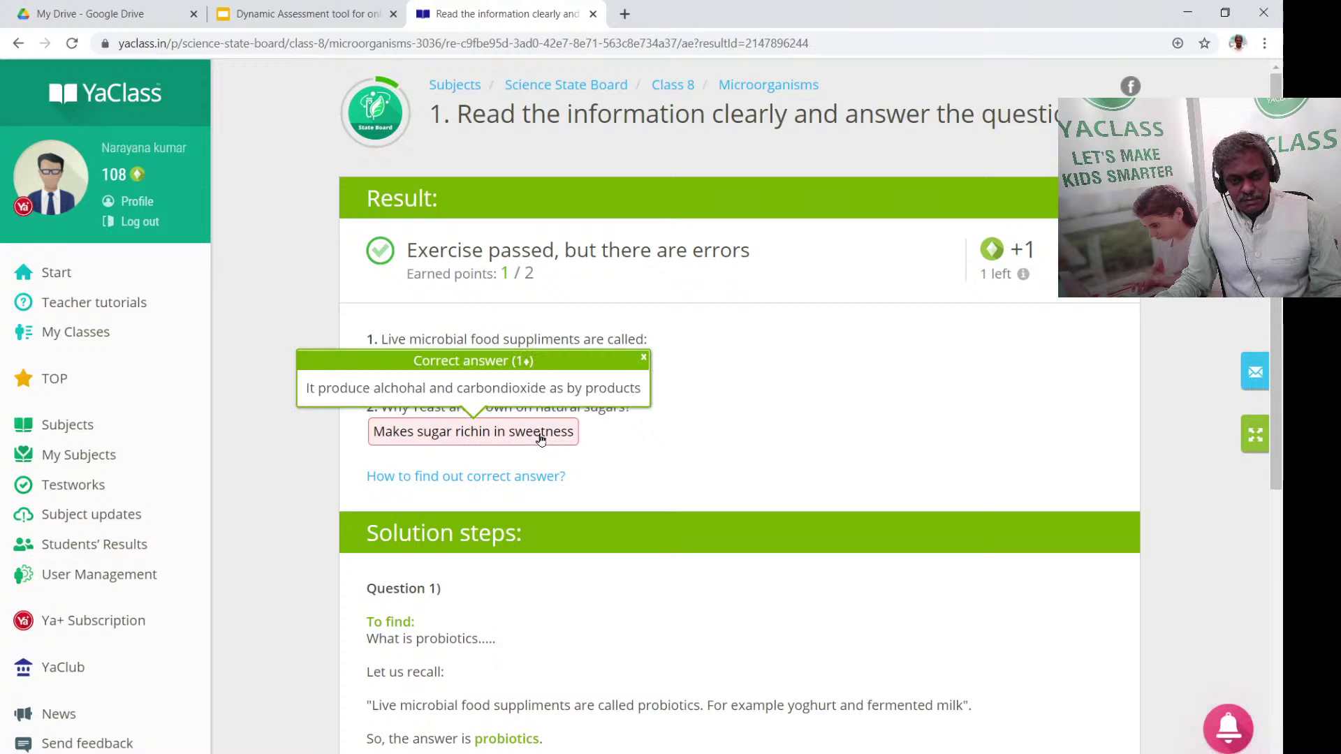
pyautogui.click(643, 358)
pyautogui.scroll(-2, 784, 407)
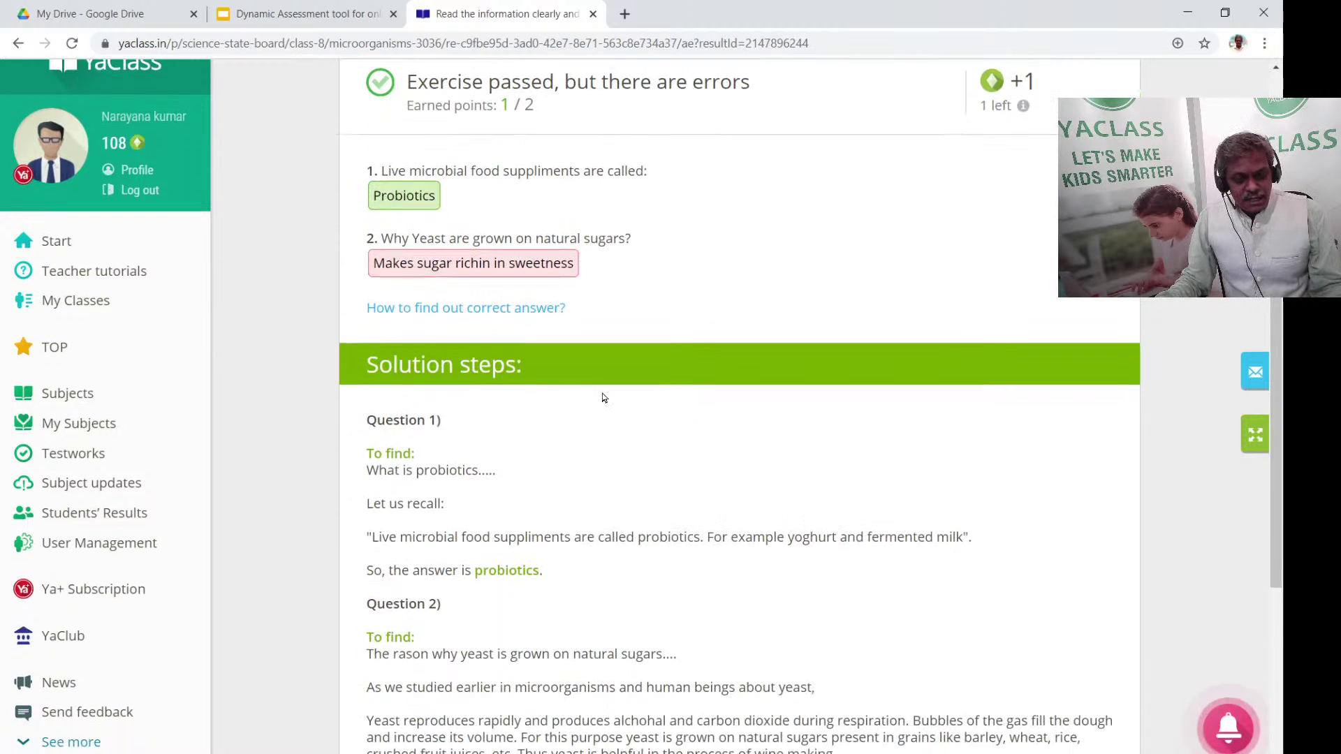
pyautogui.scroll(-2, 604, 398)
pyautogui.scroll(3, 559, 300)
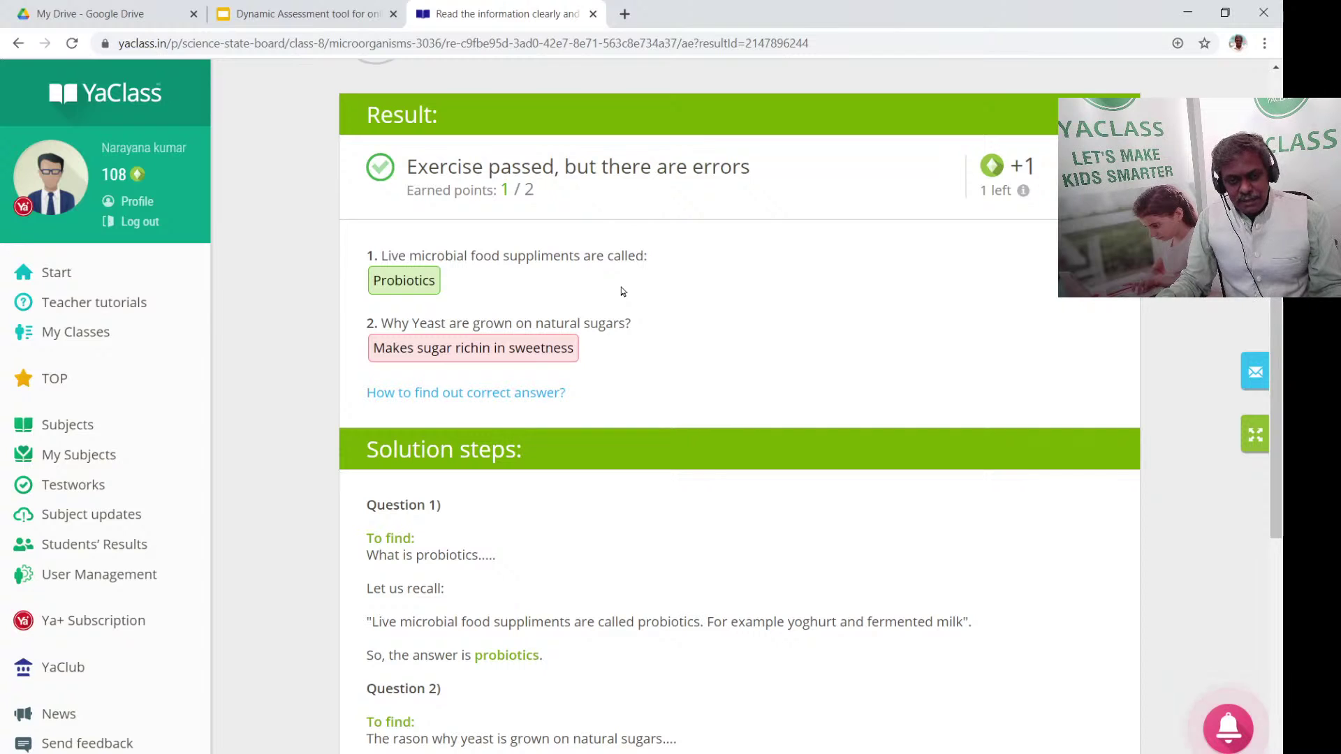
pyautogui.scroll(-2, 403, 379)
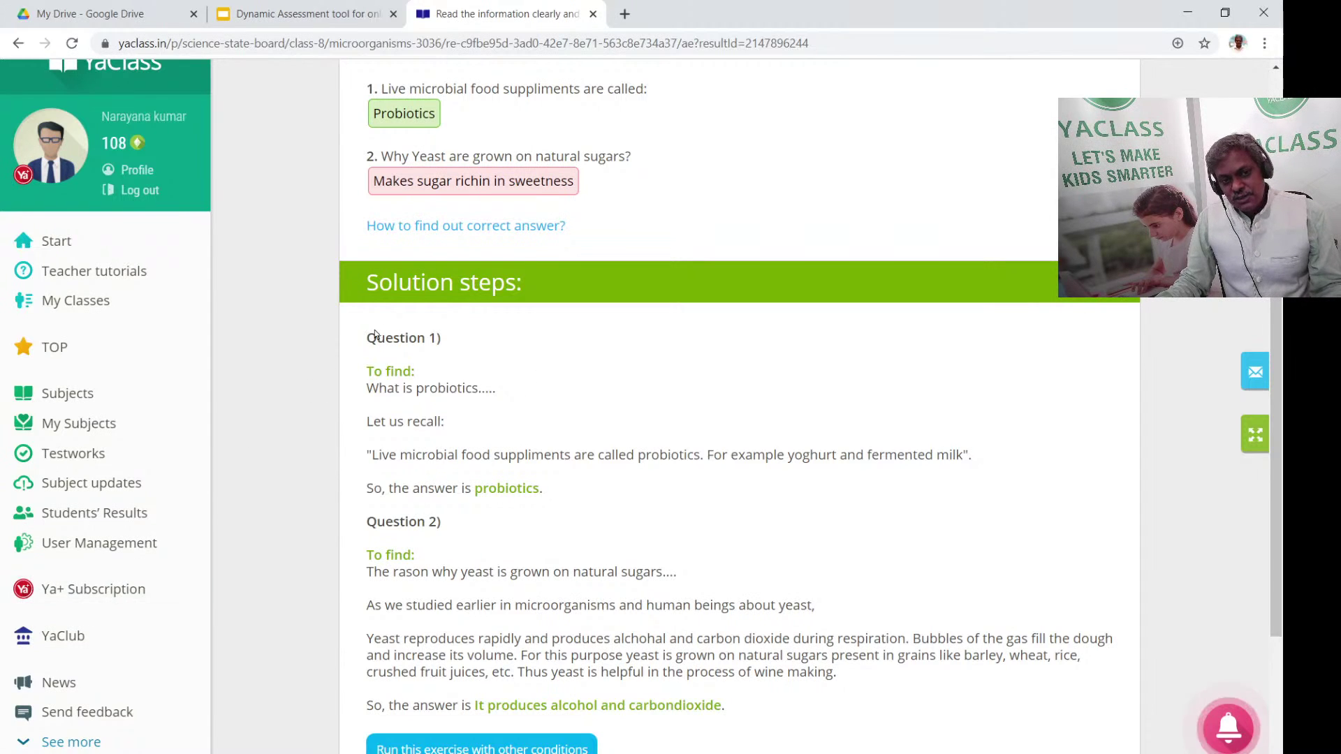
pyautogui.moveTo(365, 335); pyautogui.dragTo(613, 534)
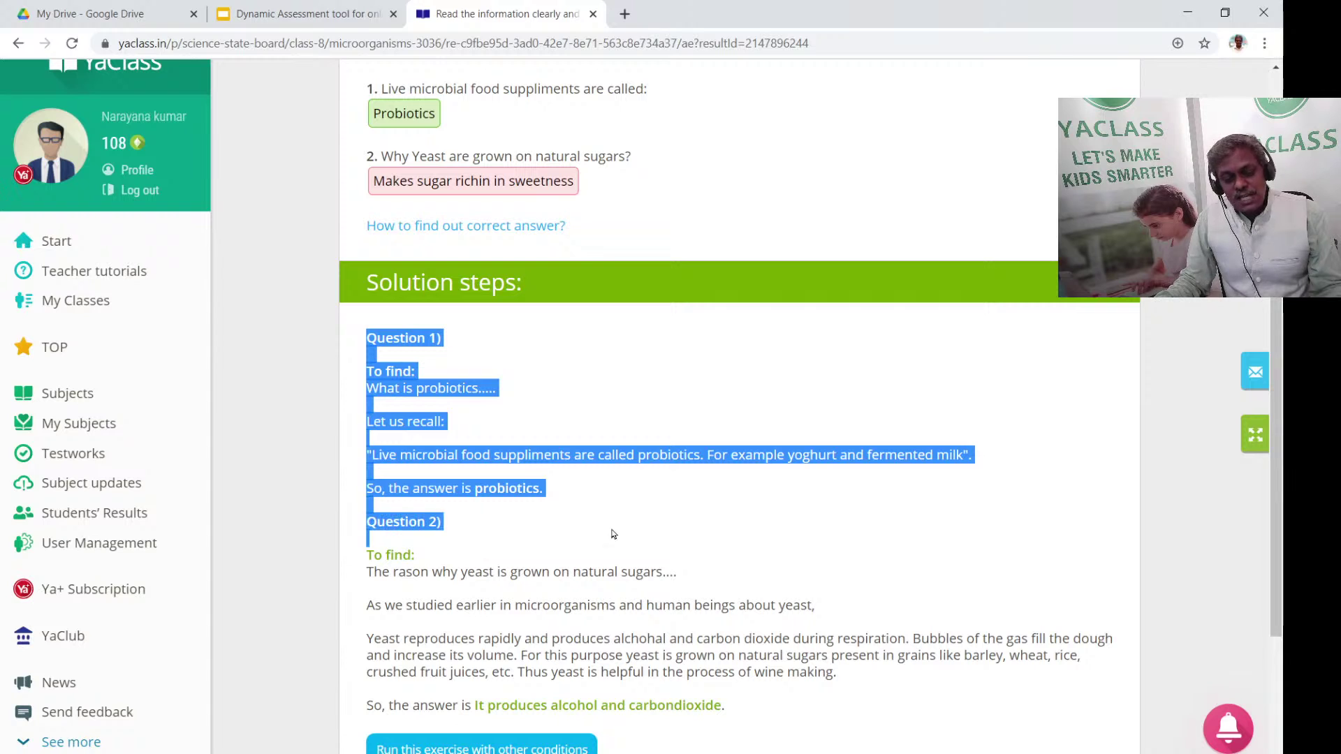
pyautogui.click(303, 503)
pyautogui.moveTo(370, 333); pyautogui.dragTo(873, 687)
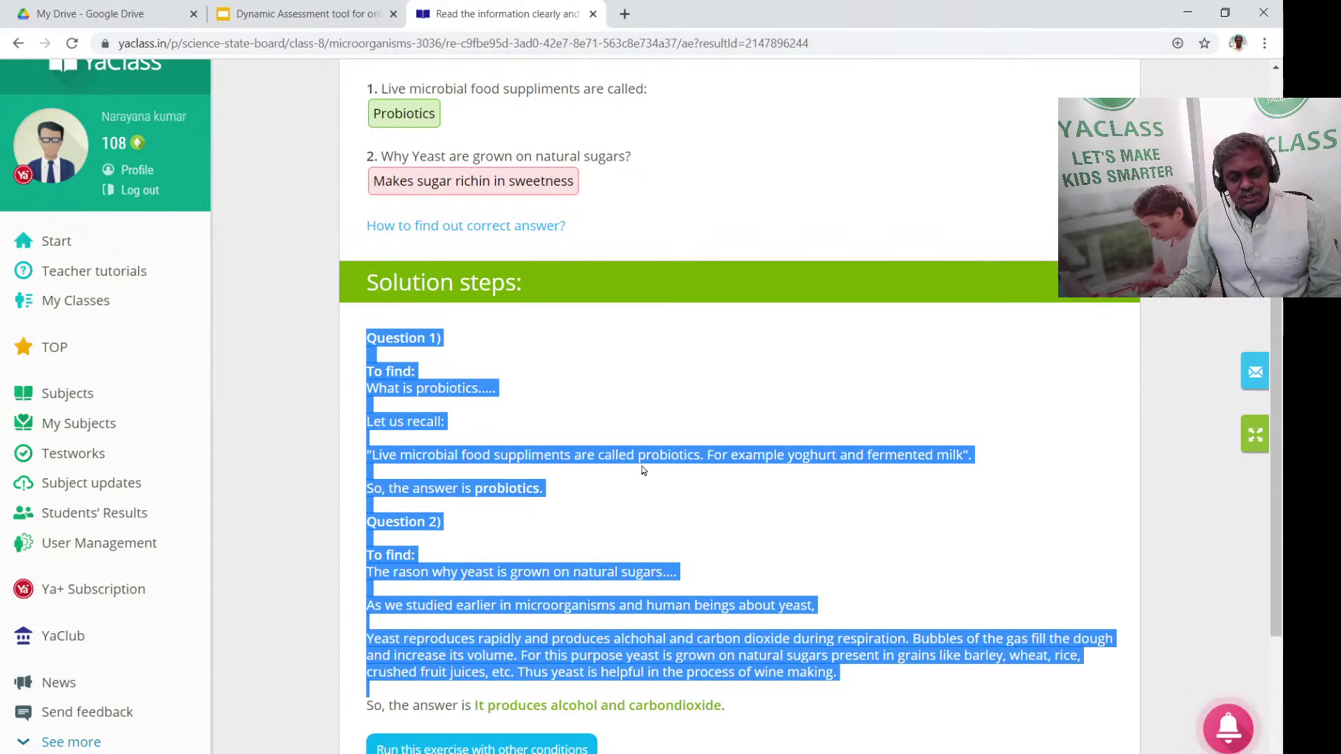
pyautogui.click(743, 389)
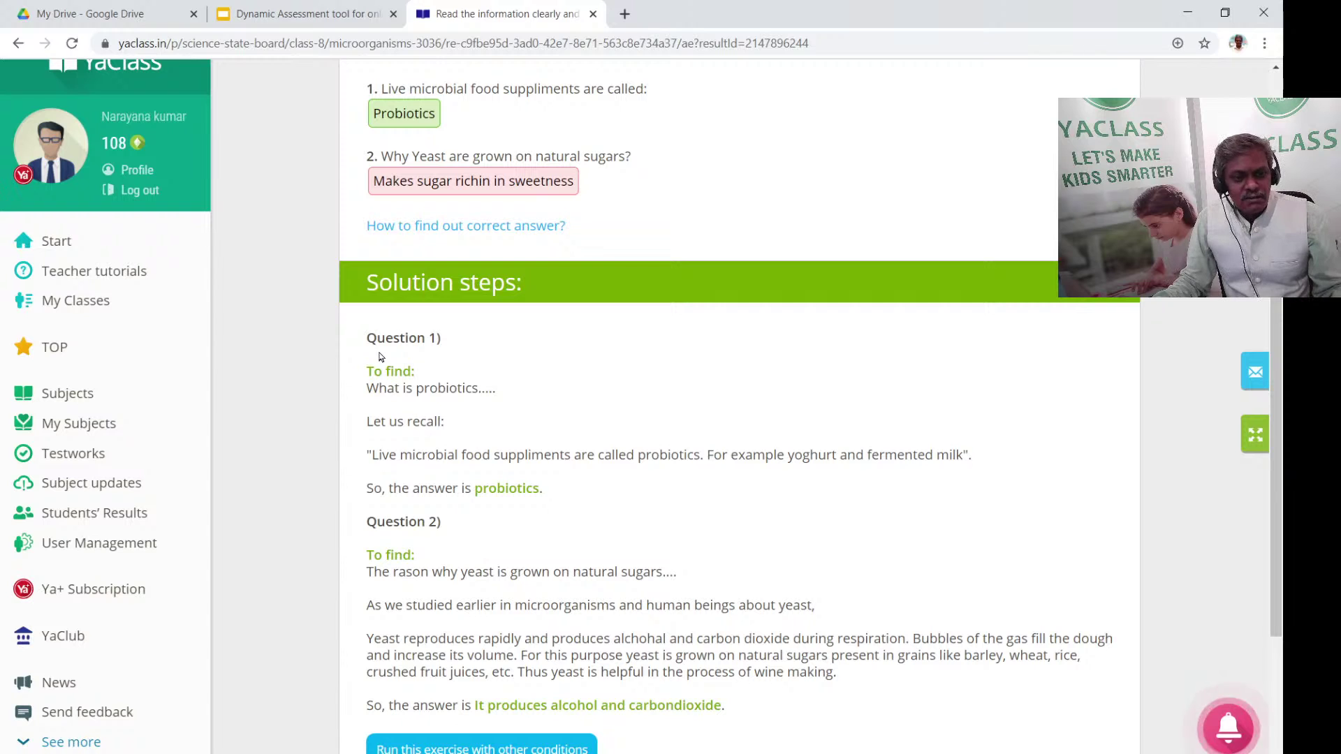
pyautogui.moveTo(365, 338); pyautogui.dragTo(823, 709)
pyautogui.click(905, 338)
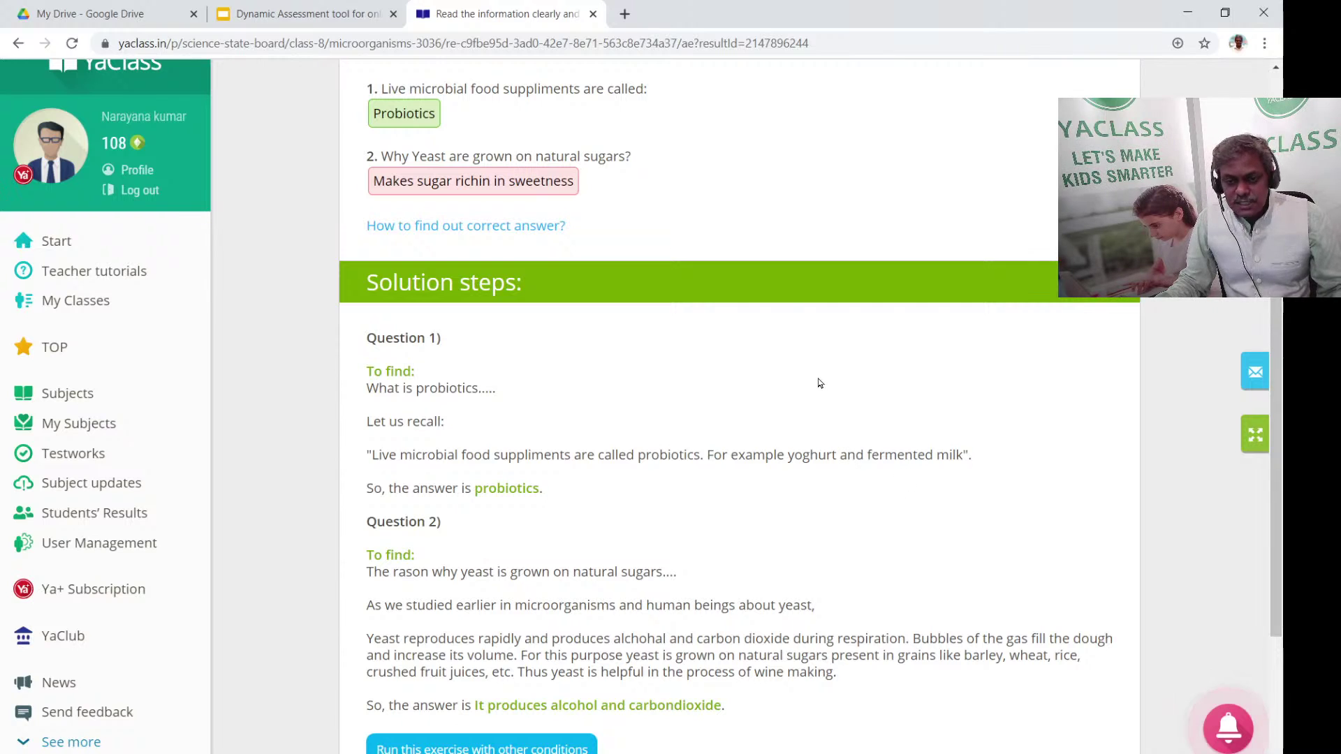
pyautogui.scroll(3, 820, 391)
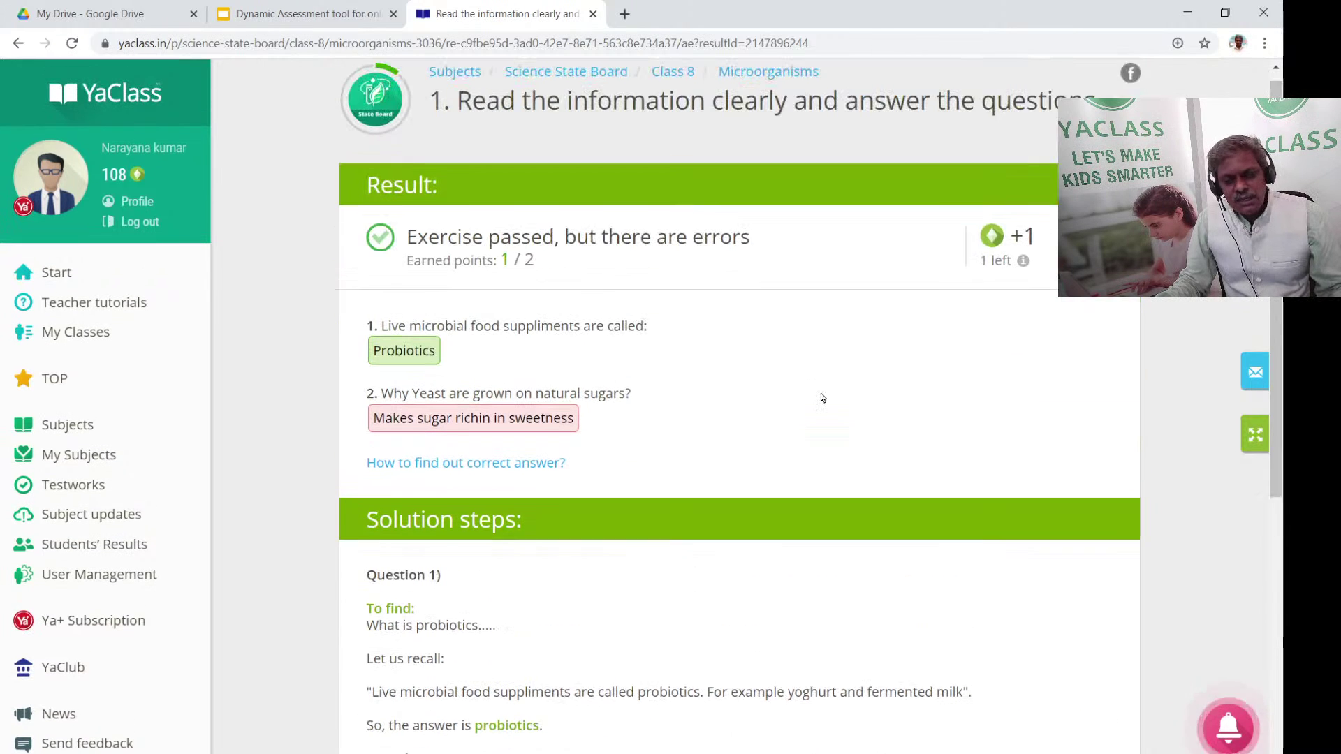
pyautogui.scroll(1, 823, 398)
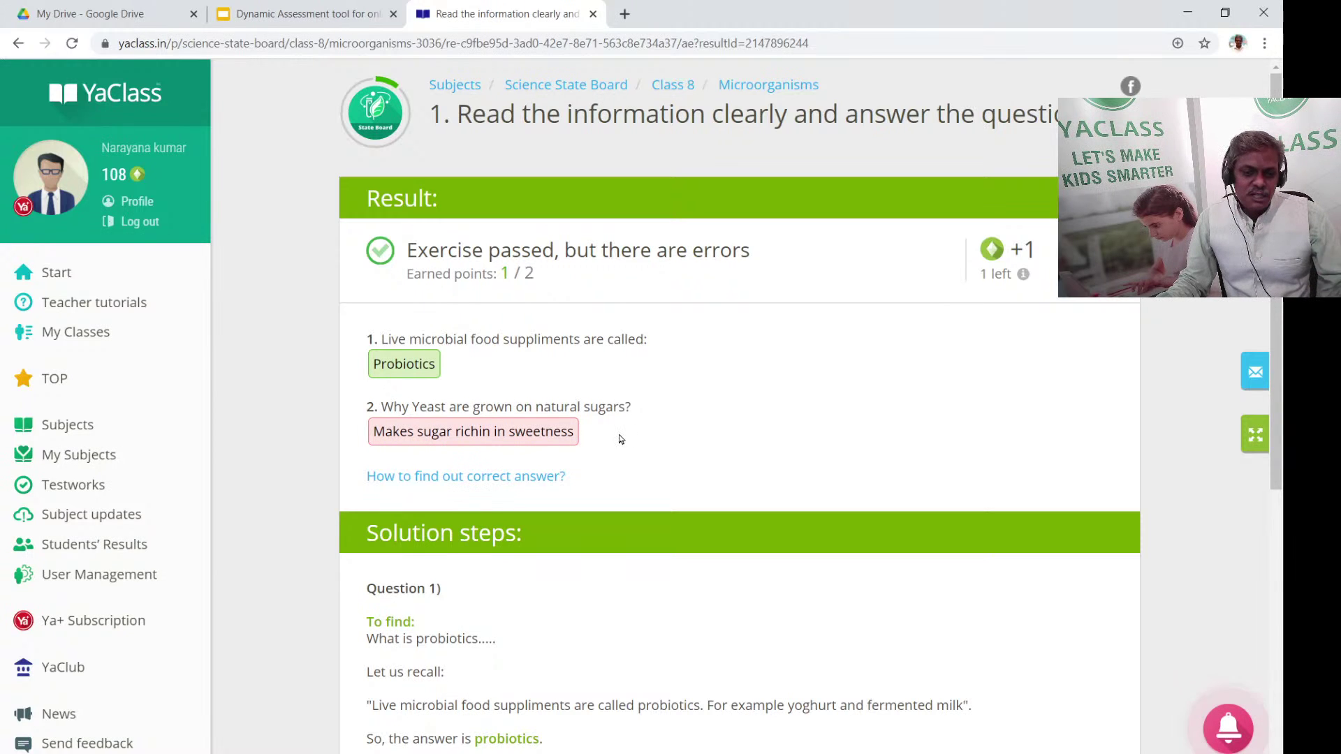
pyautogui.scroll(-2, 612, 438)
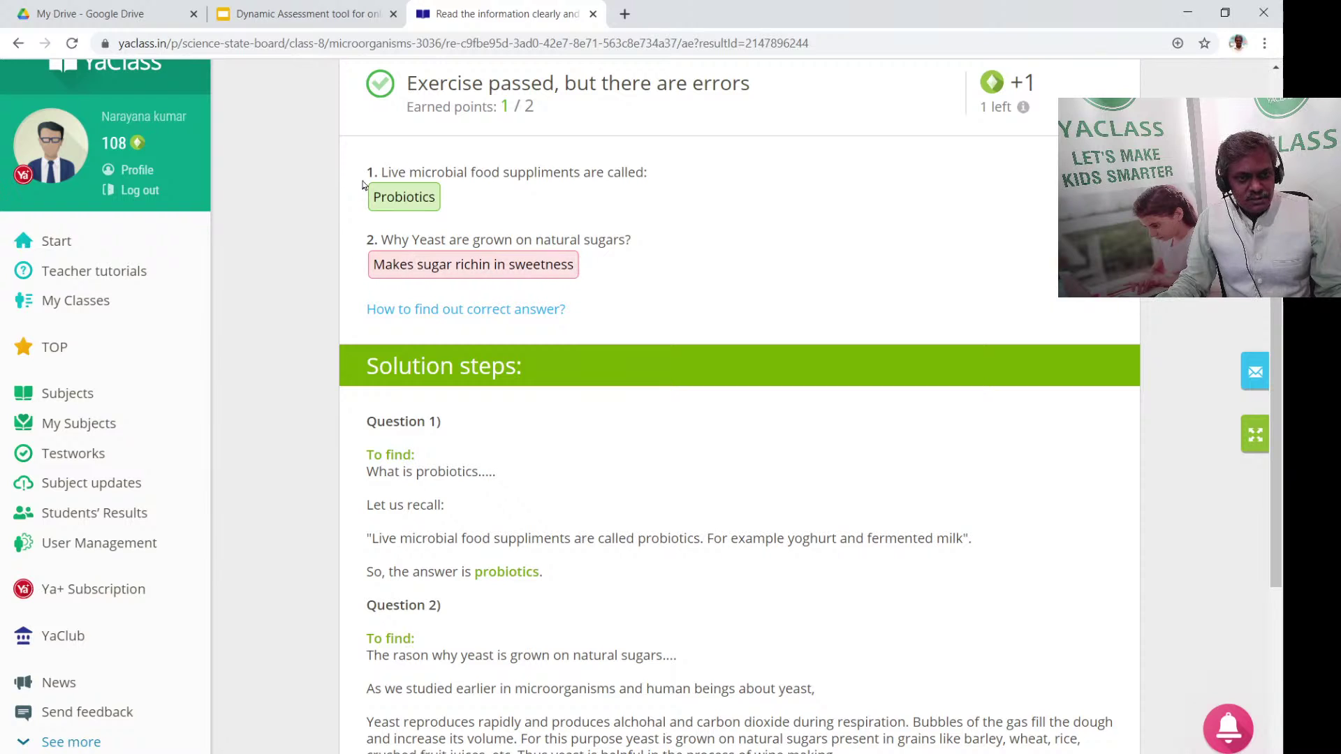
pyautogui.scroll(-3, 493, 213)
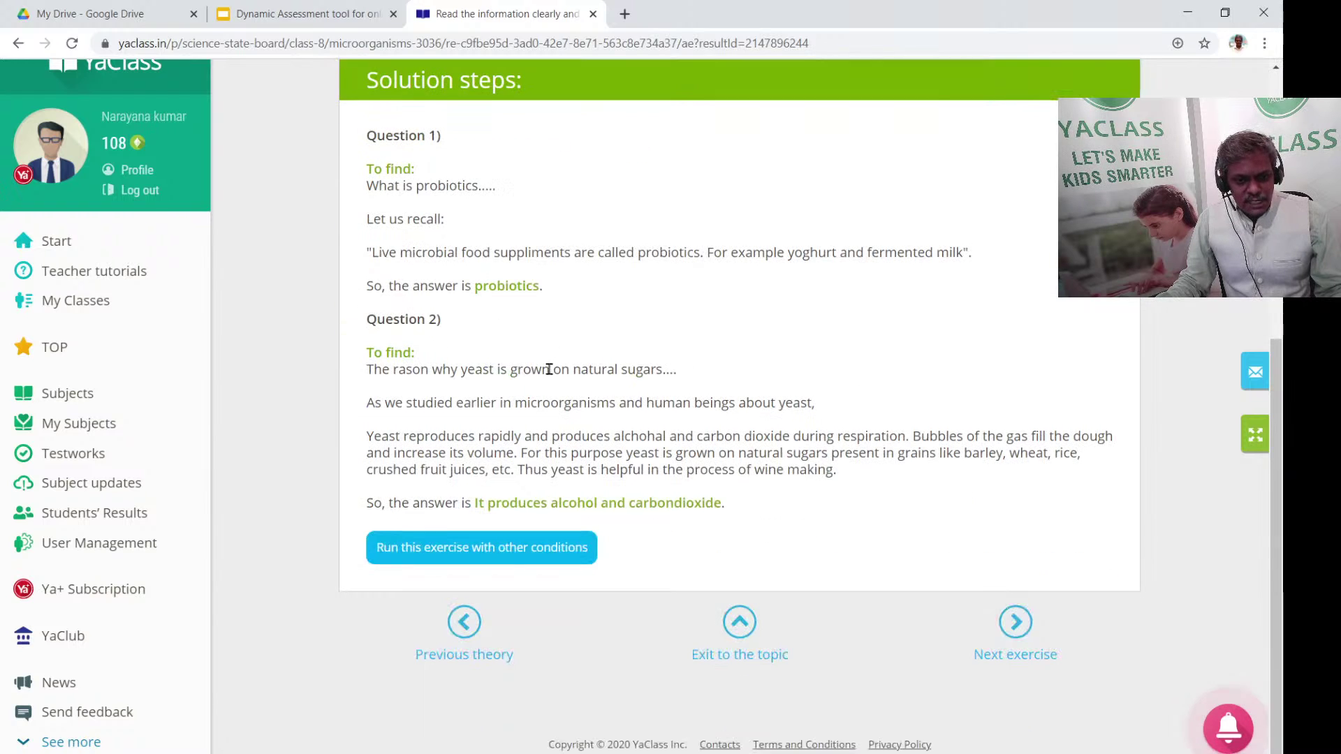
# Load a new exercise variant and submit the answers killing viruses and vegetable peels
pyautogui.click(537, 552)
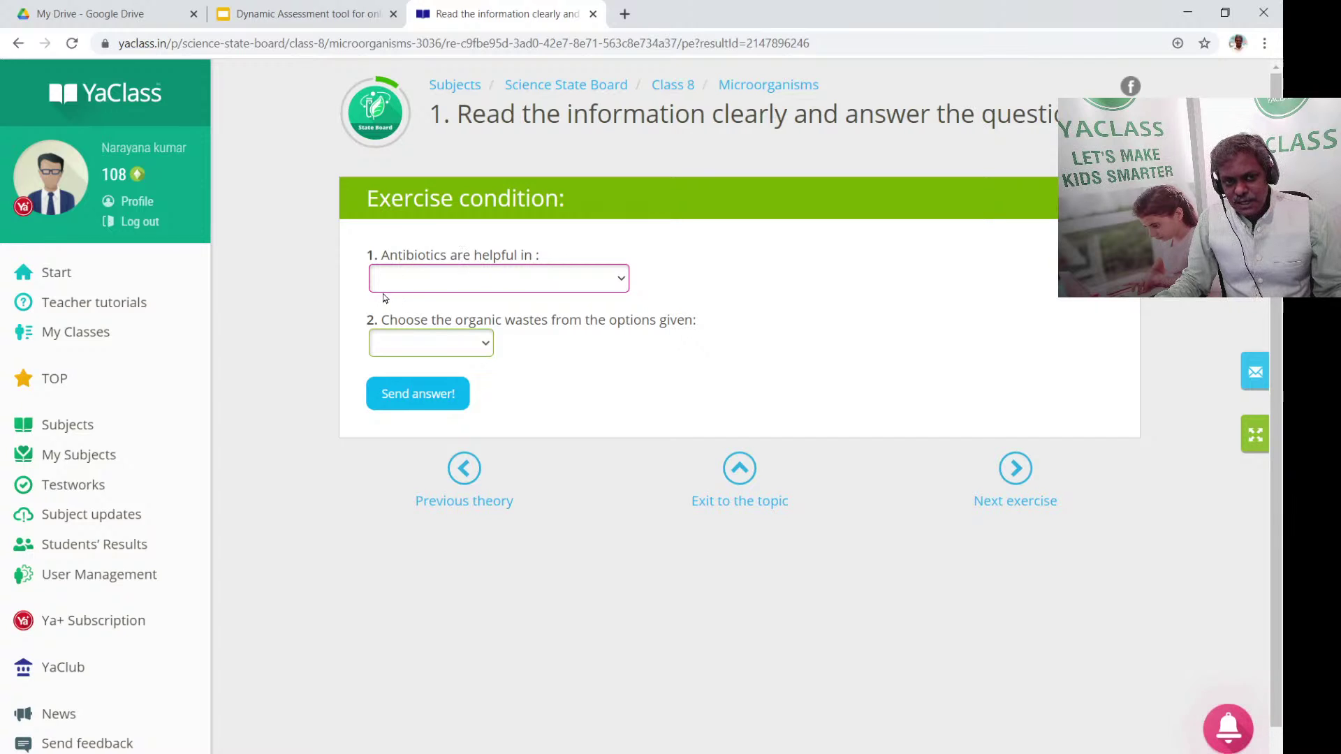
pyautogui.click(509, 285)
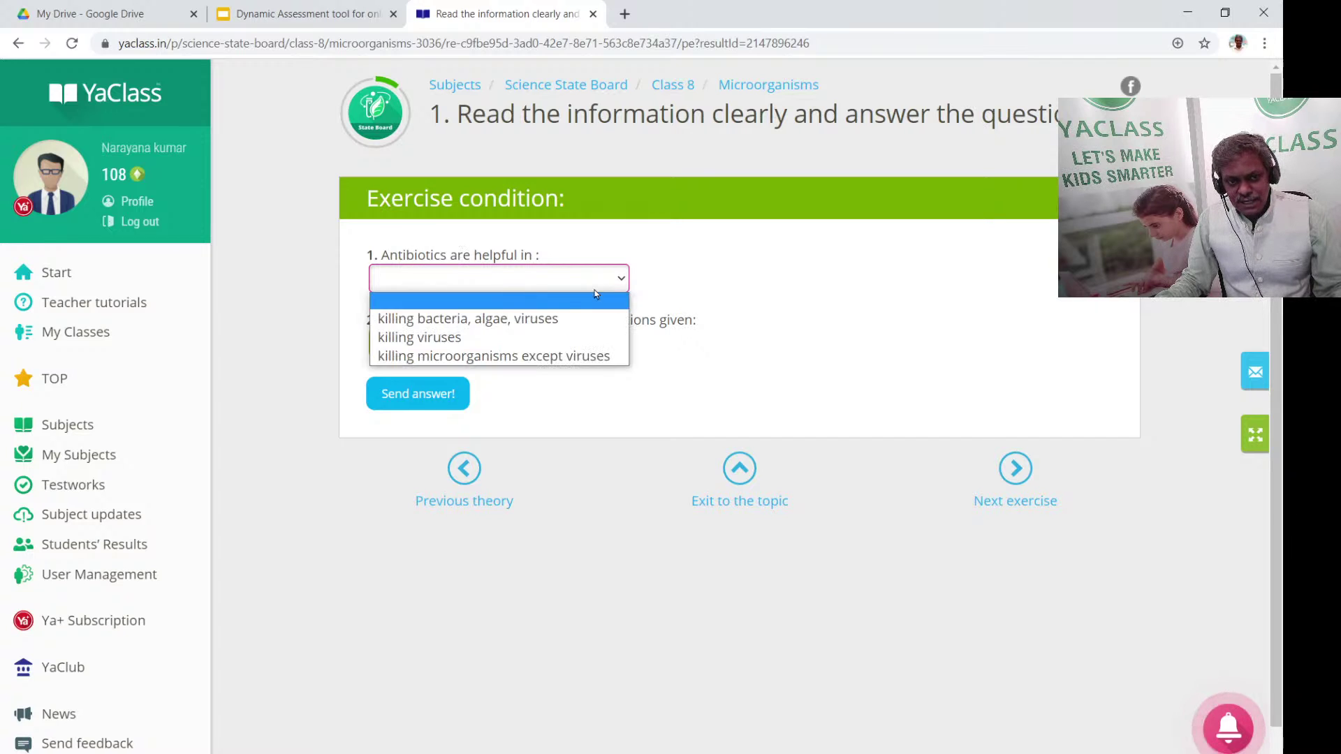
pyautogui.click(465, 342)
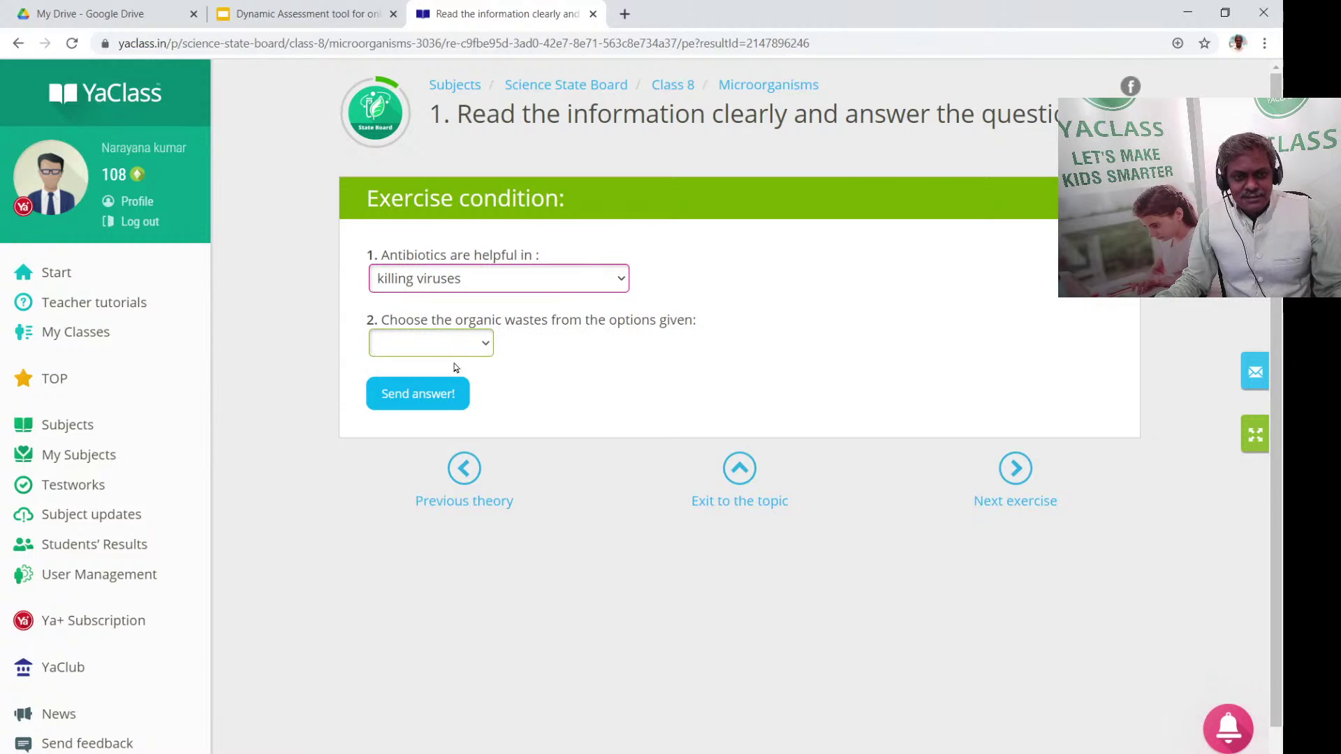
pyautogui.click(488, 349)
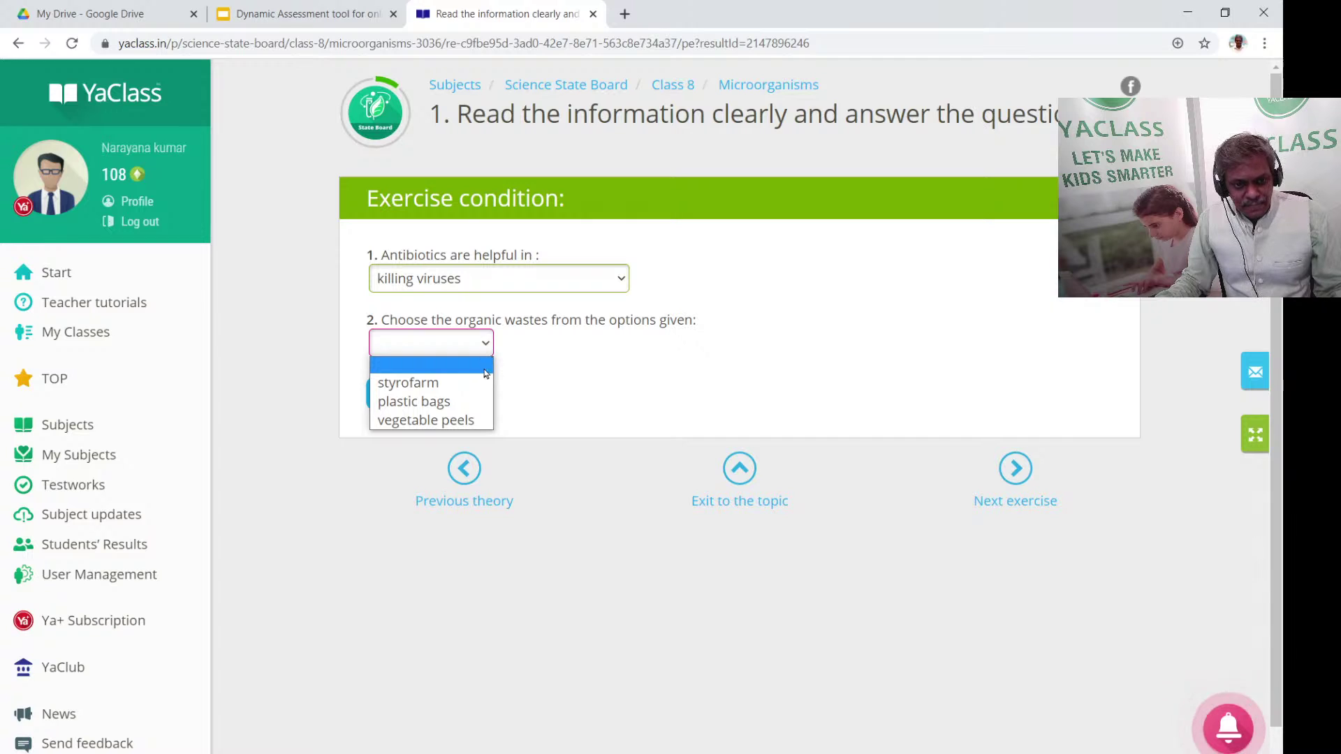
pyautogui.click(462, 419)
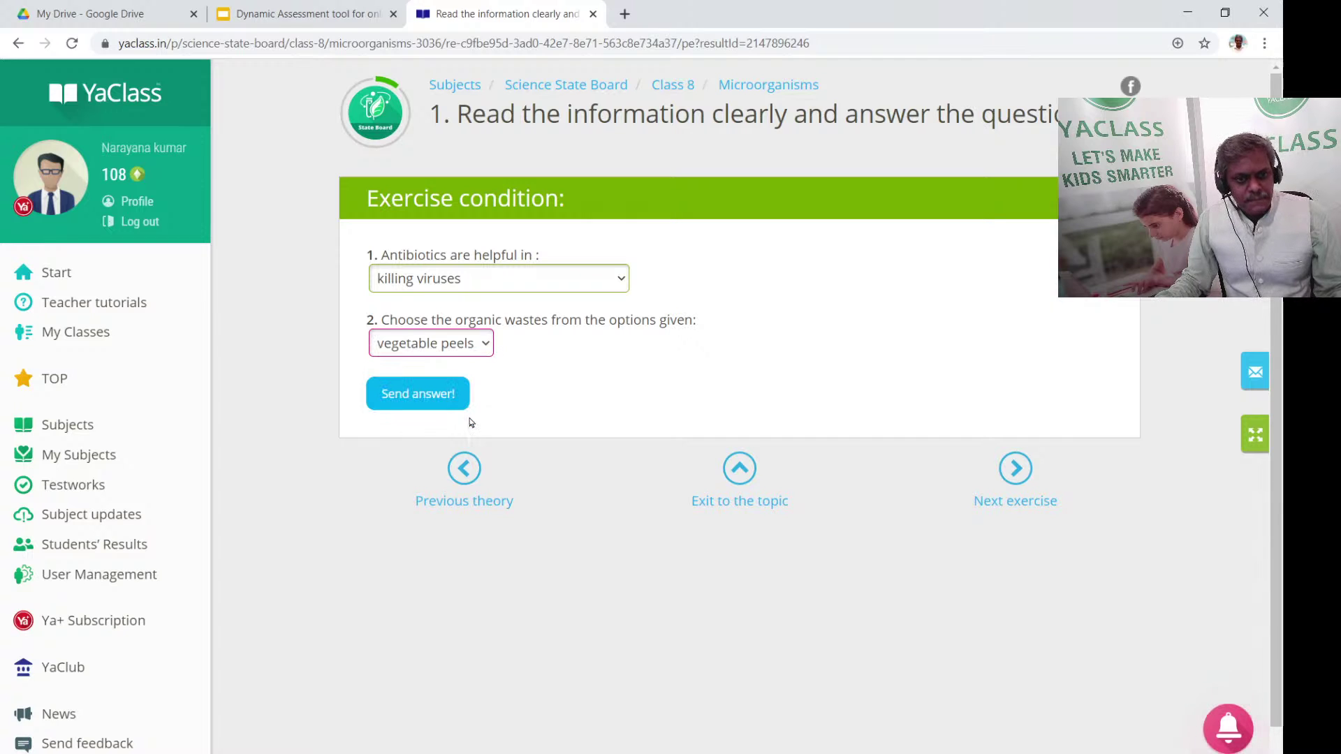
pyautogui.click(418, 394)
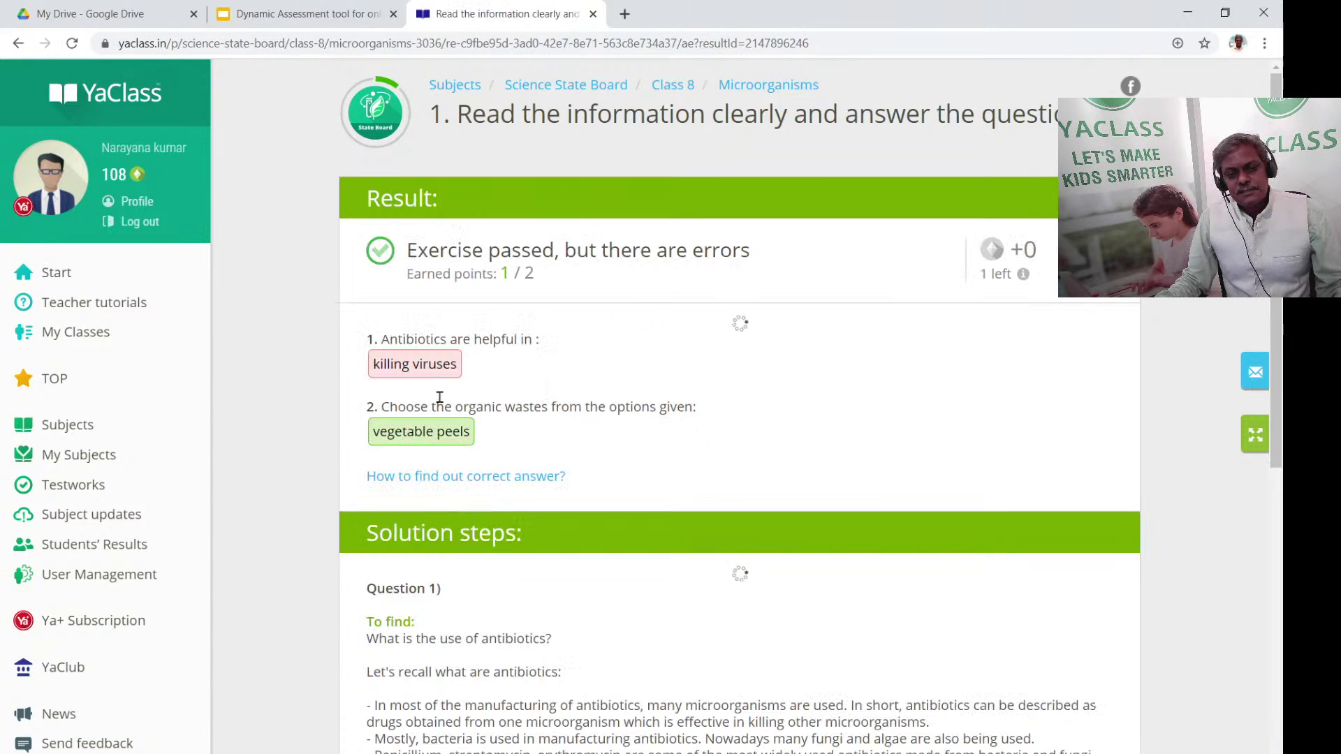
# Check question 1's correct answer: killing microorganisms except viruses
pyautogui.click(408, 361)
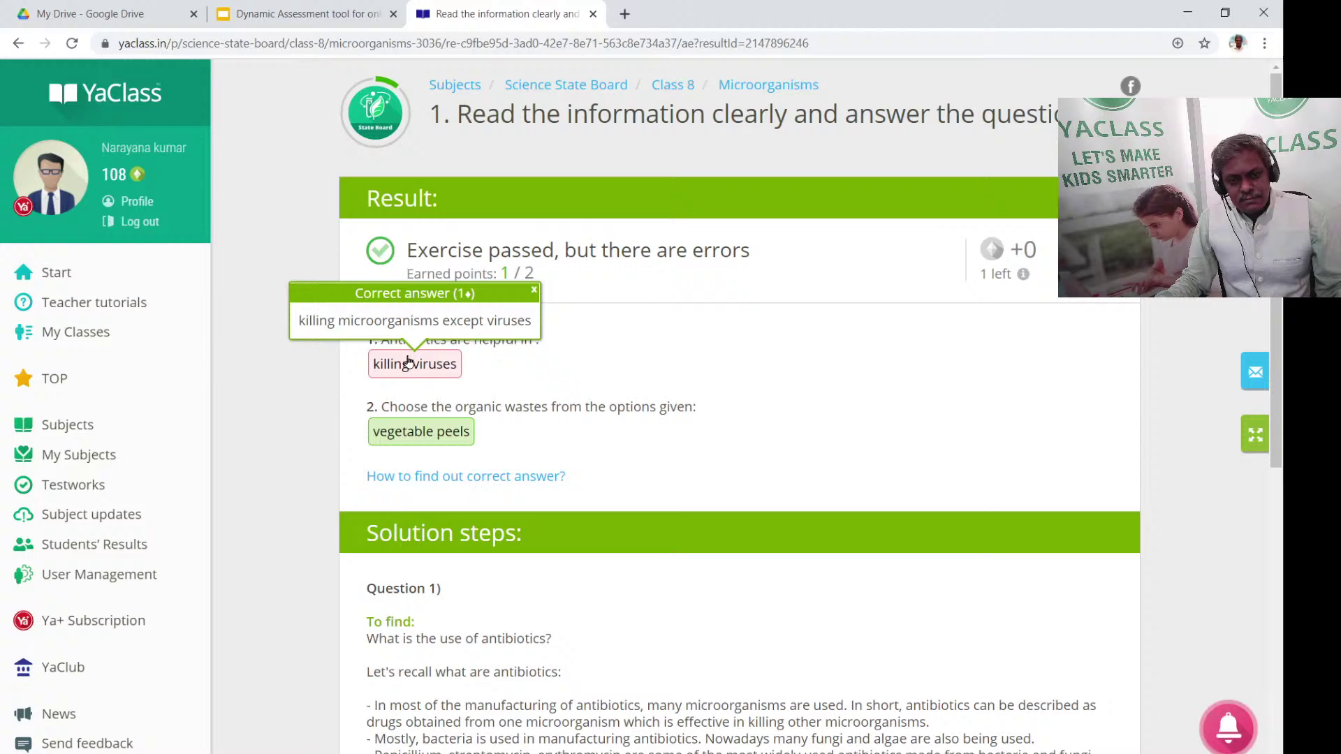
pyautogui.click(534, 292)
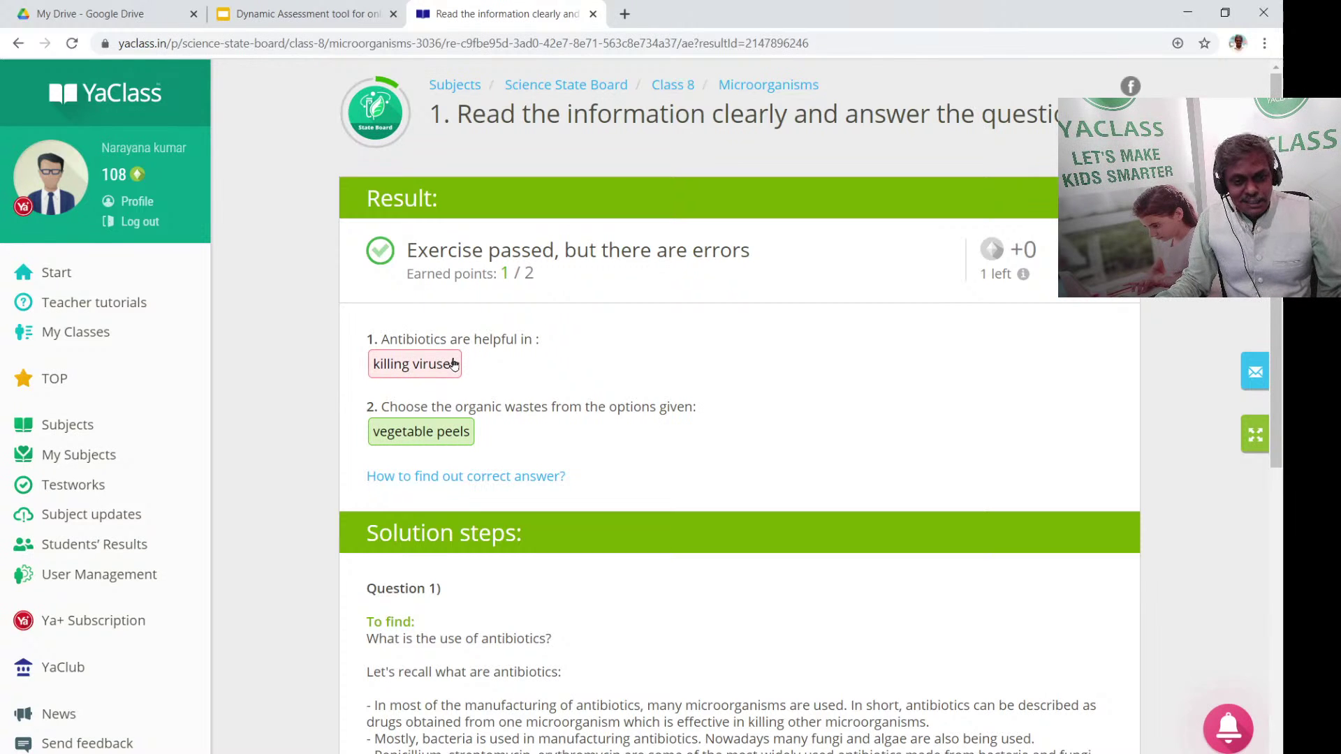
pyautogui.scroll(-3, 339, 480)
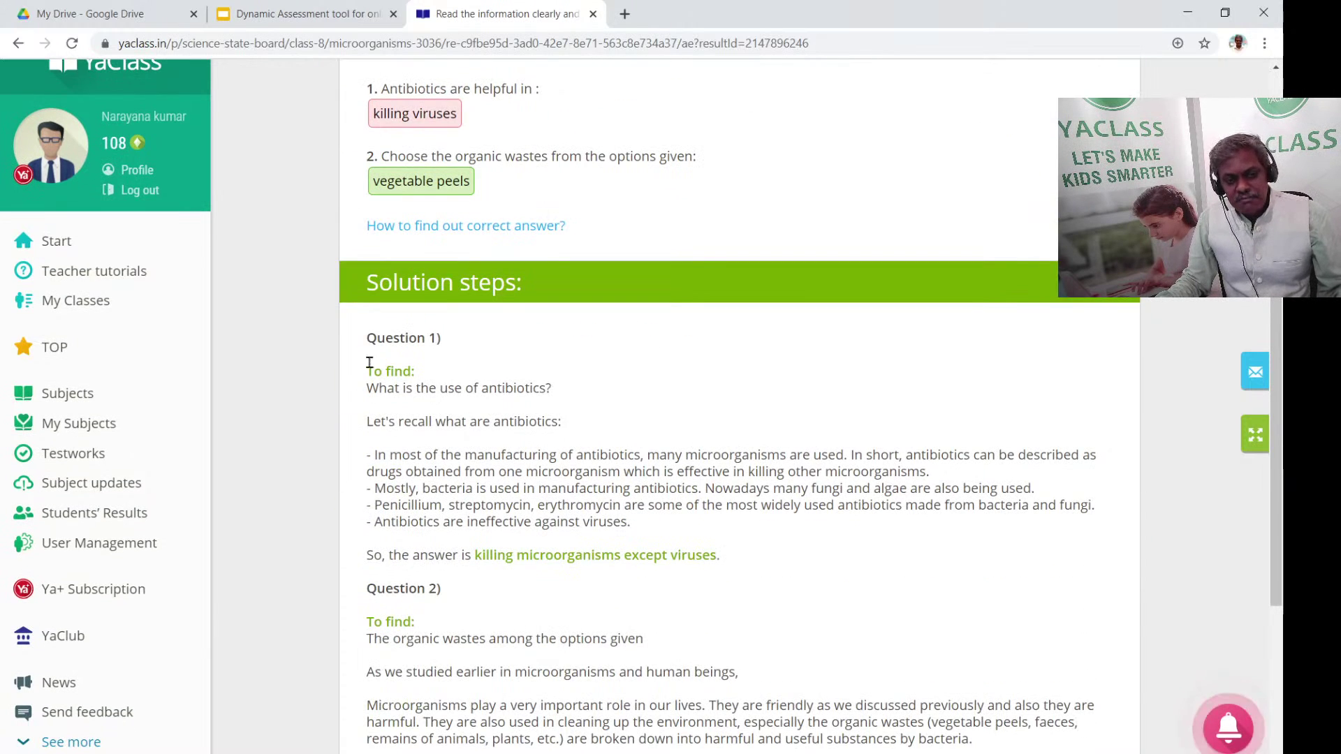
pyautogui.scroll(-3, 674, 597)
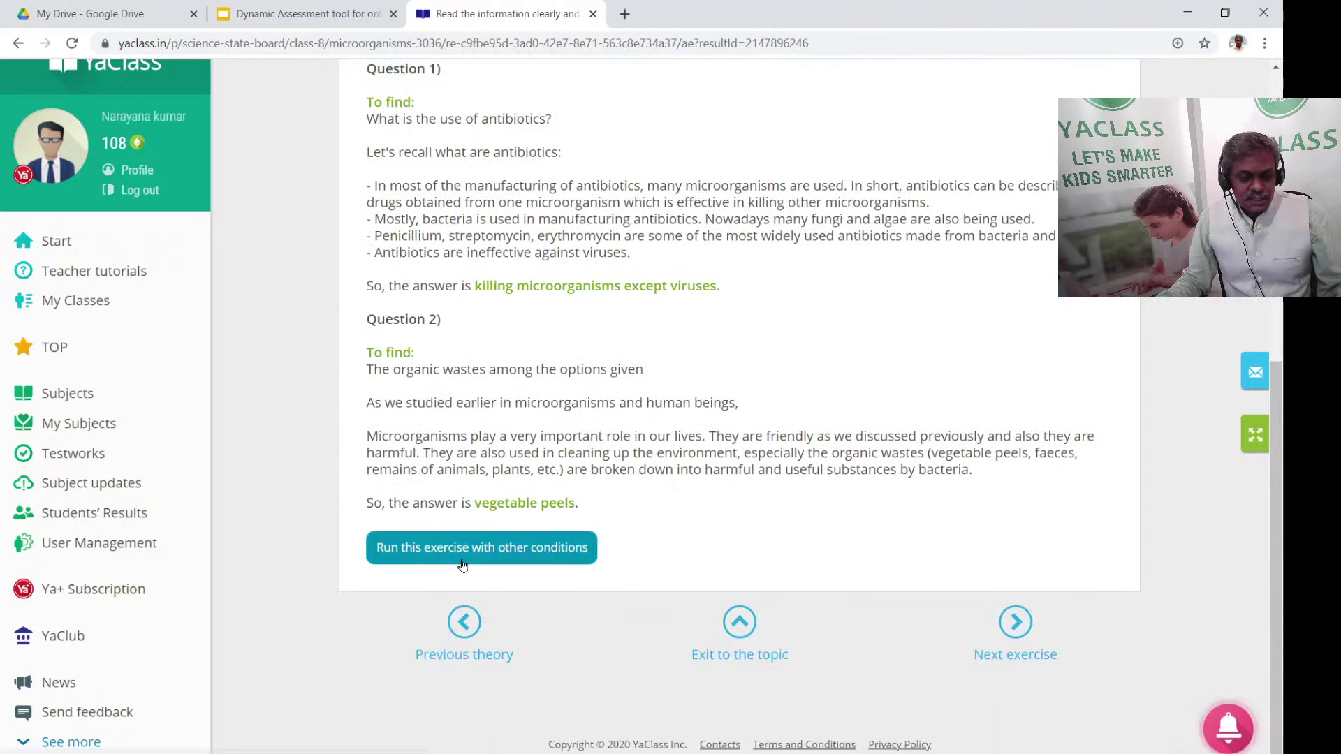
# Load another exercise variant, highlight both questions, then show the all-classes Top ranking
pyautogui.click(462, 549)
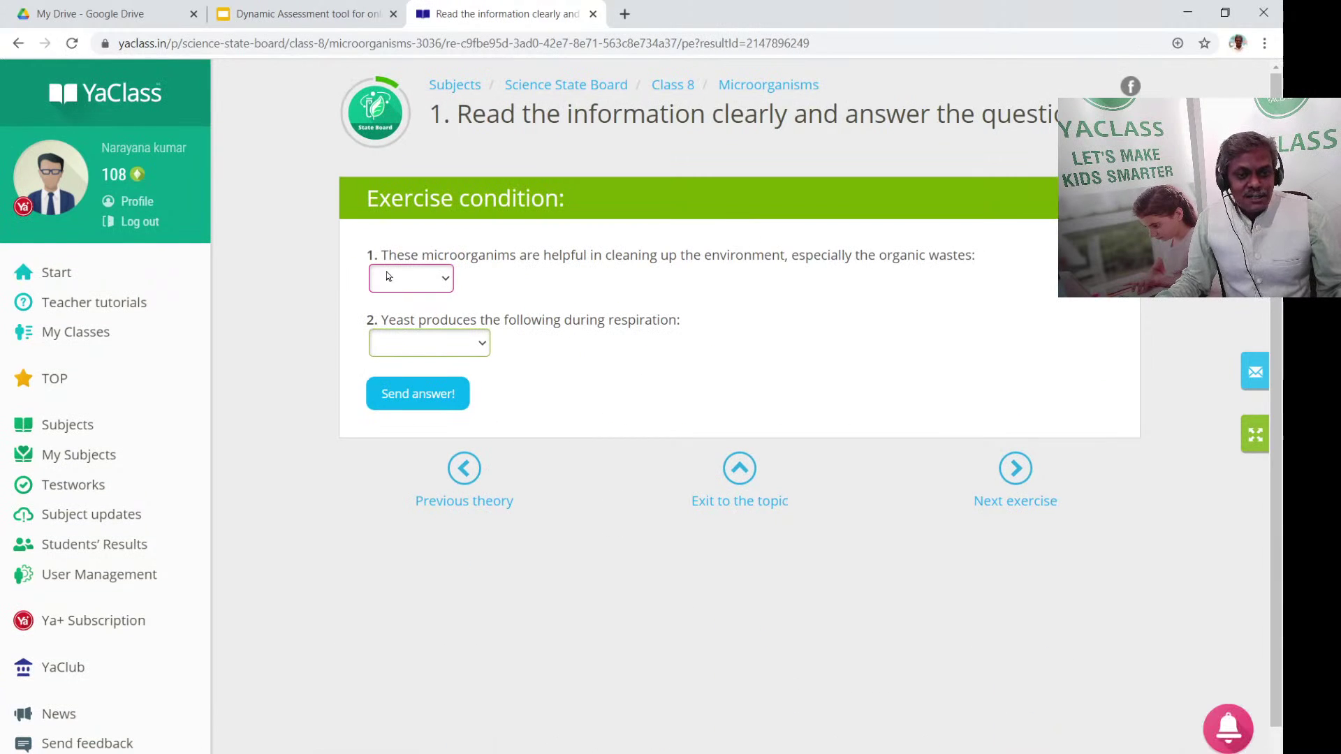
pyautogui.moveTo(366, 254); pyautogui.dragTo(403, 360)
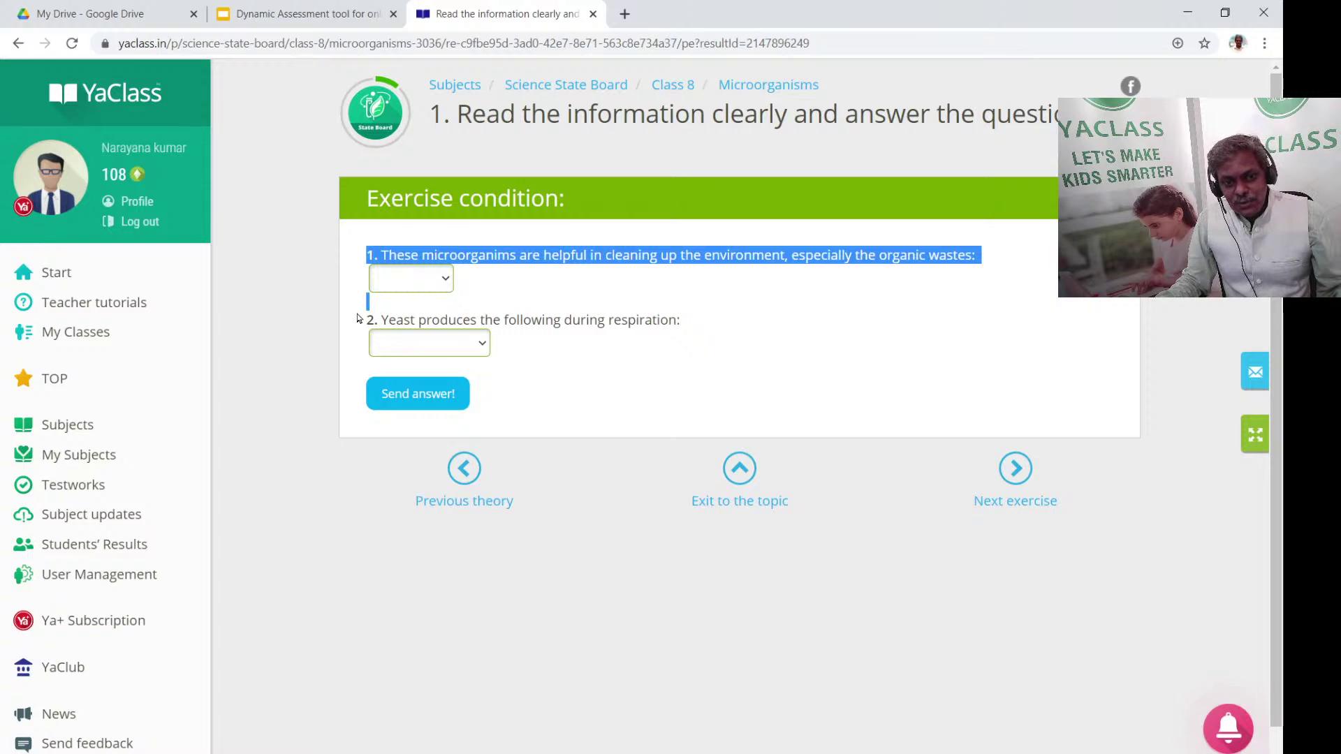
pyautogui.moveTo(359, 318); pyautogui.dragTo(597, 309)
pyautogui.click(656, 313)
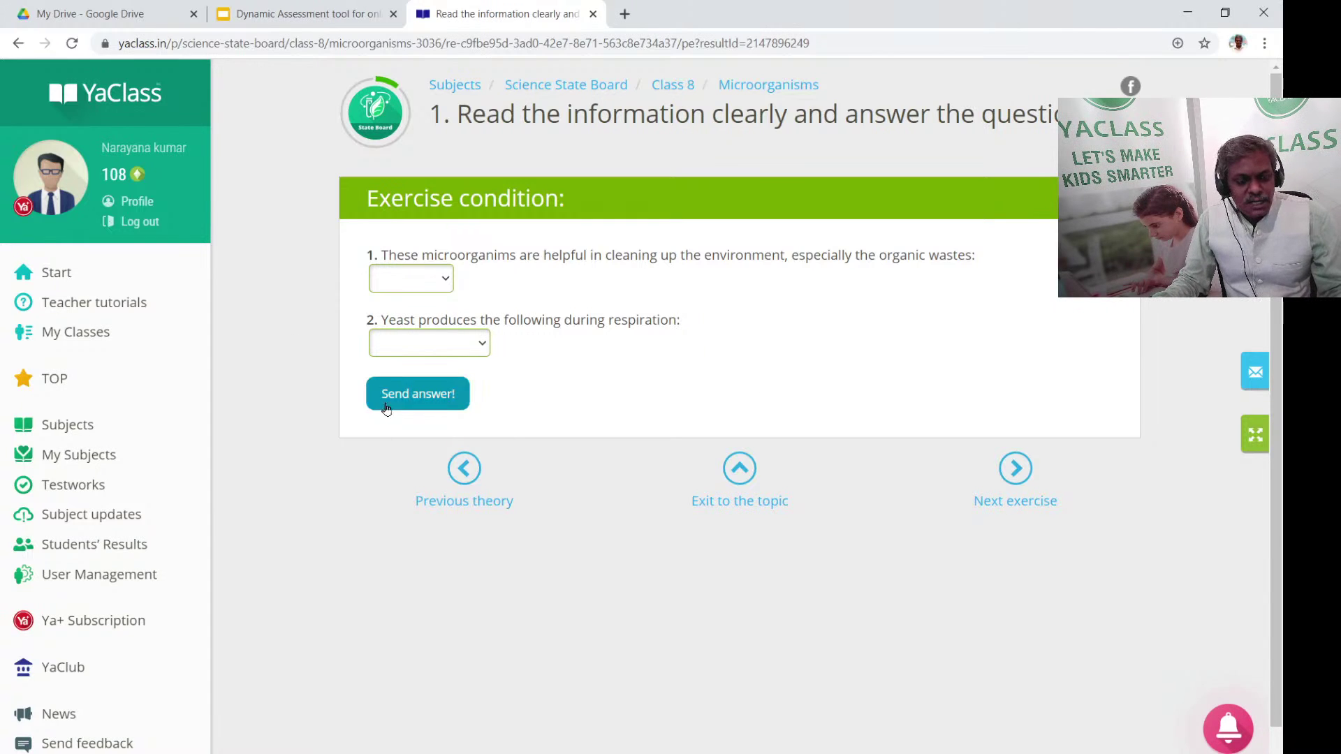
pyautogui.click(76, 383)
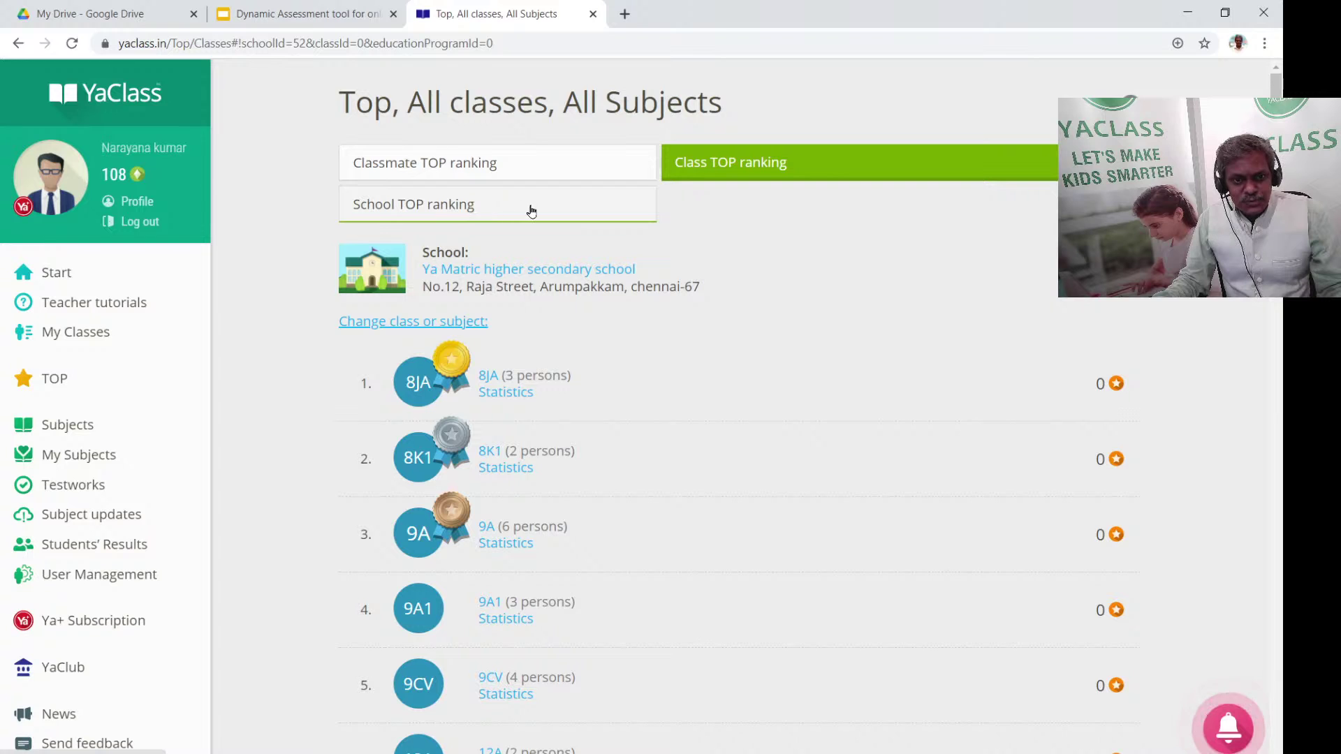
# Show the School TOP ranking for India and highlight Corpus Christi's 142337 points
pyautogui.click(471, 169)
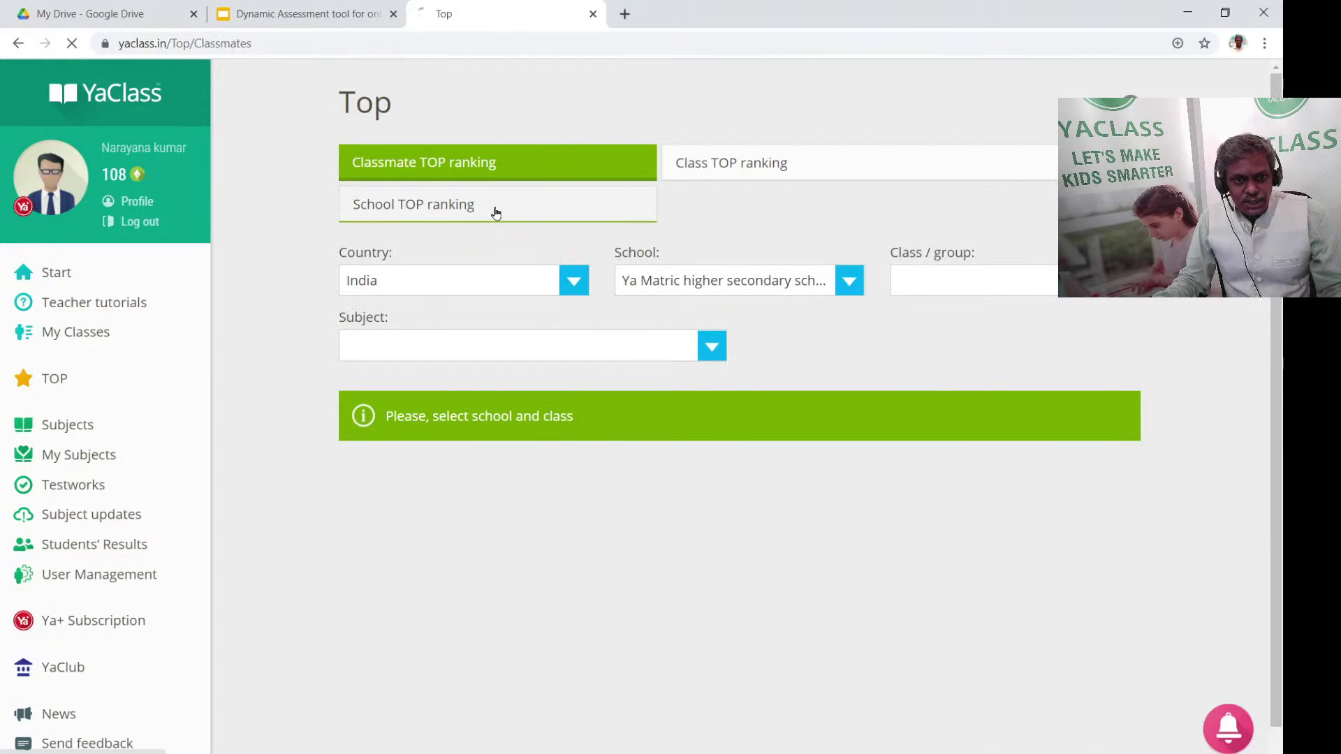
pyautogui.click(496, 211)
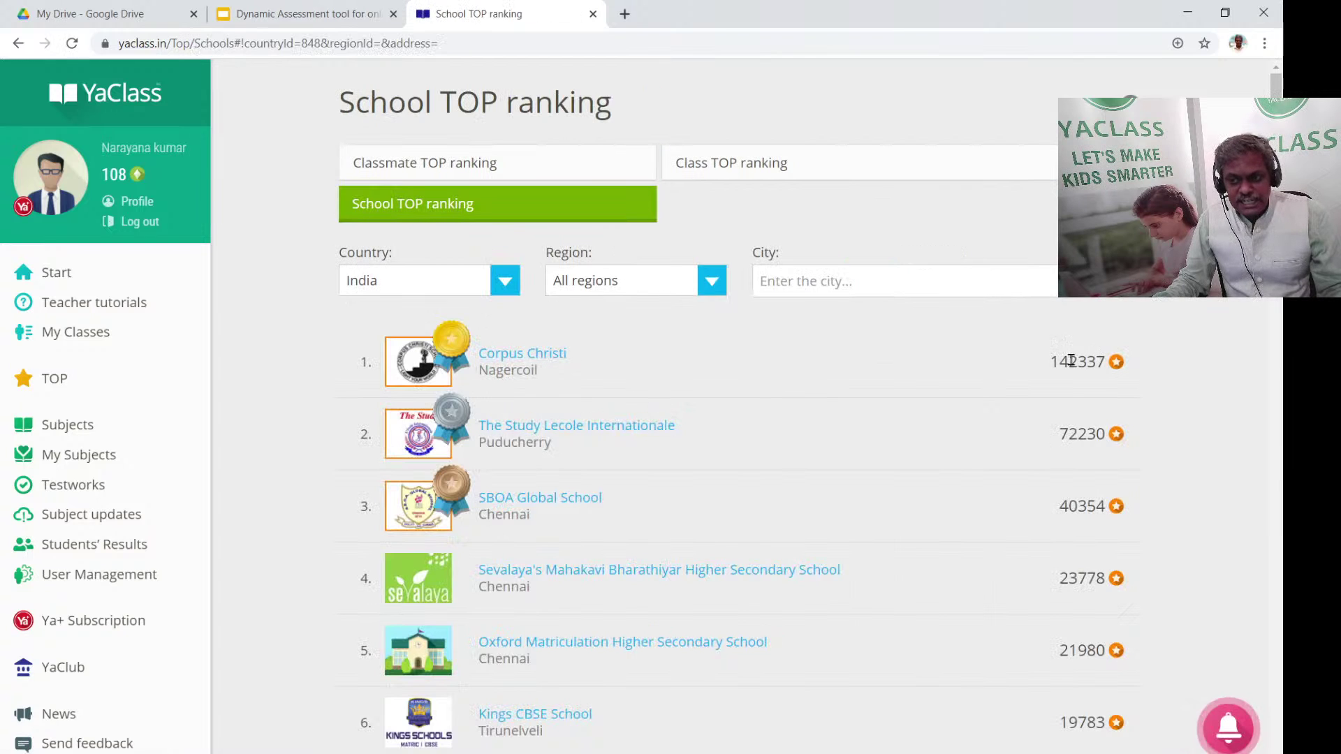
pyautogui.moveTo(1050, 361); pyautogui.dragTo(1098, 369)
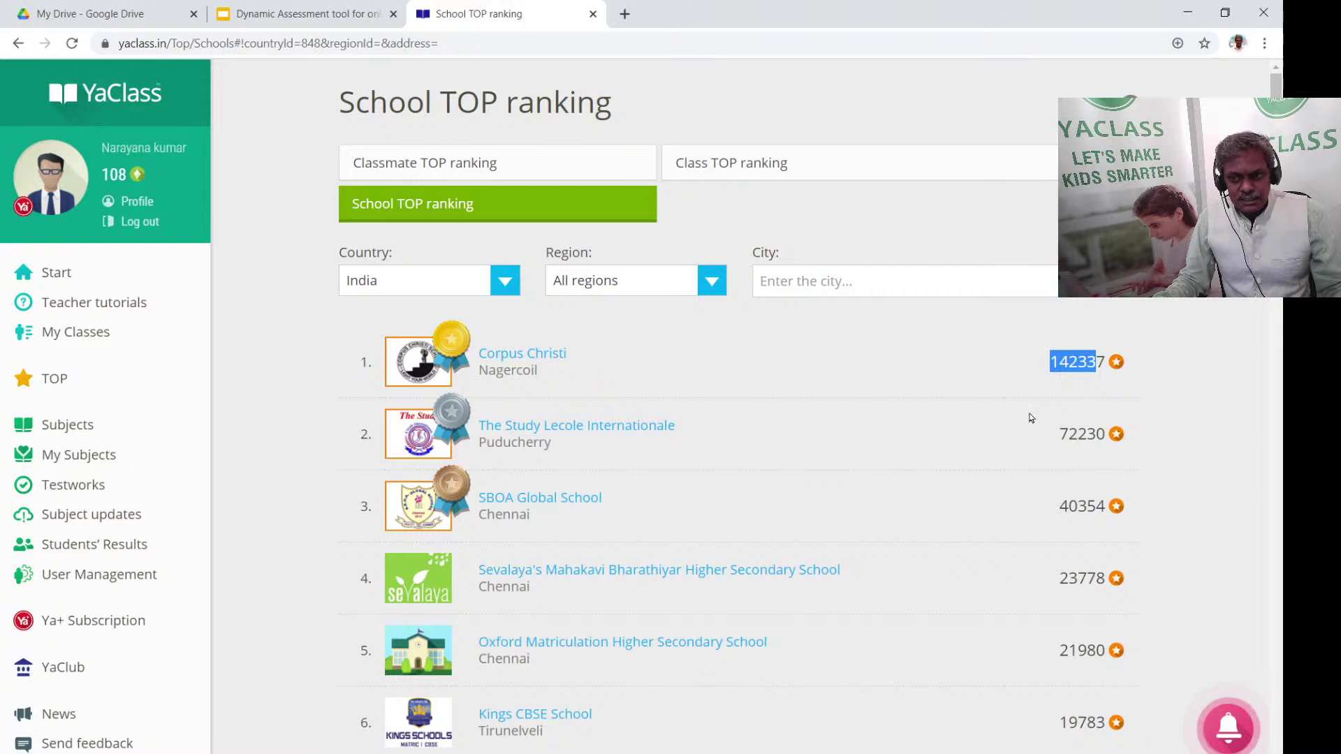
pyautogui.click(991, 467)
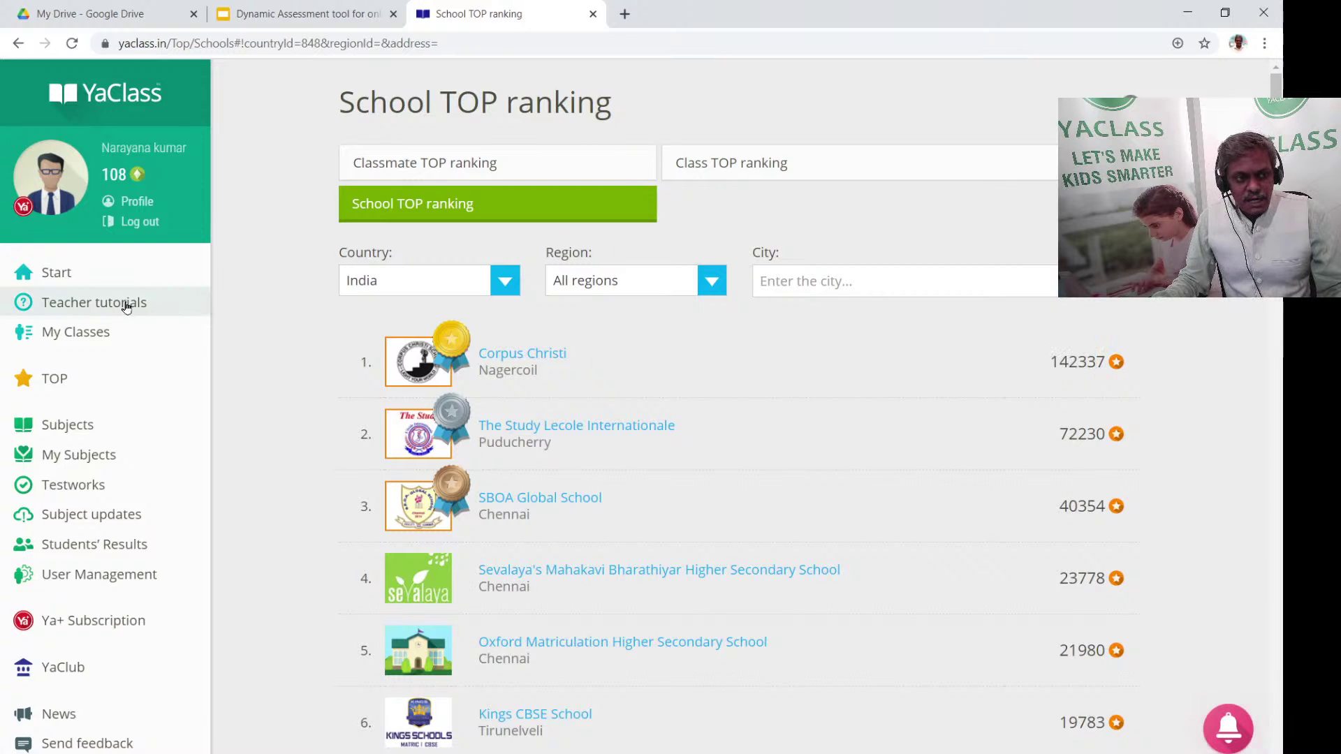
# Open Mathematics State Board from the subjects list and scroll through its Class 6 topics
pyautogui.click(99, 423)
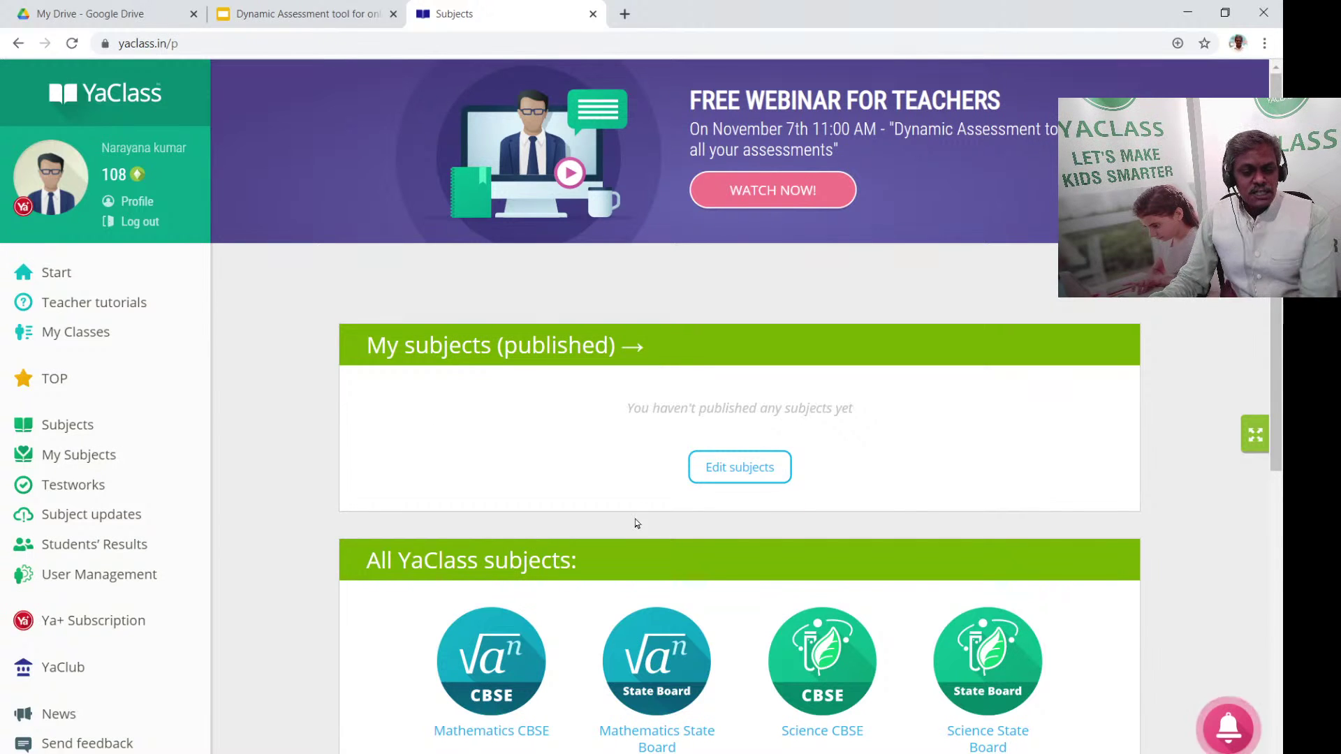
pyautogui.scroll(-3, 723, 508)
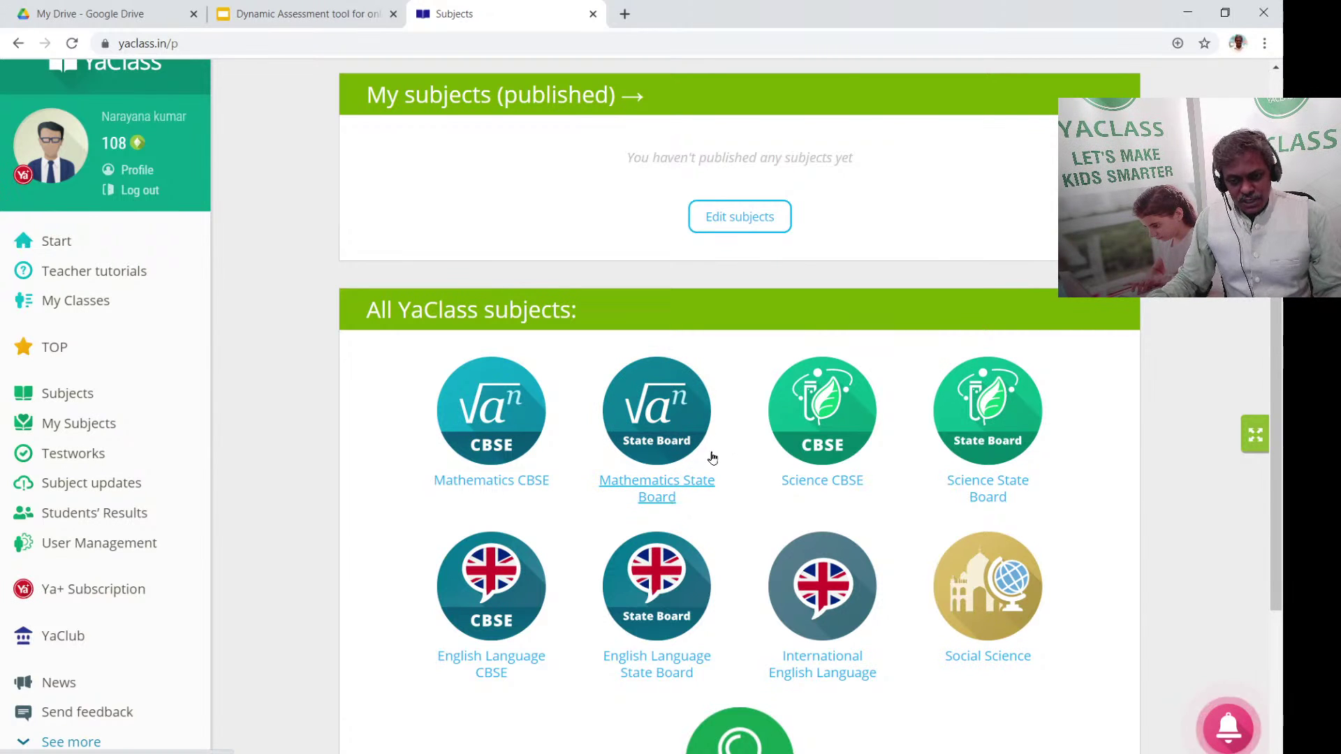
pyautogui.scroll(-1, 689, 452)
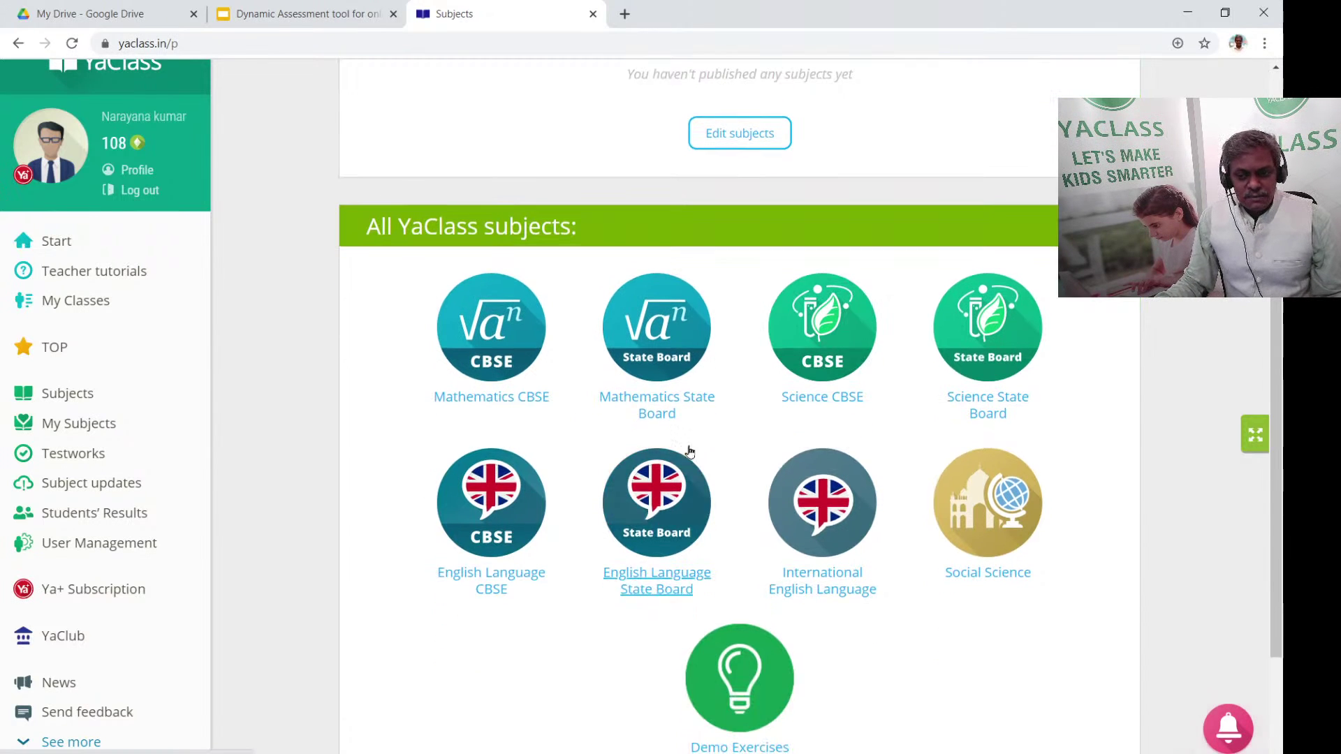
pyautogui.click(674, 410)
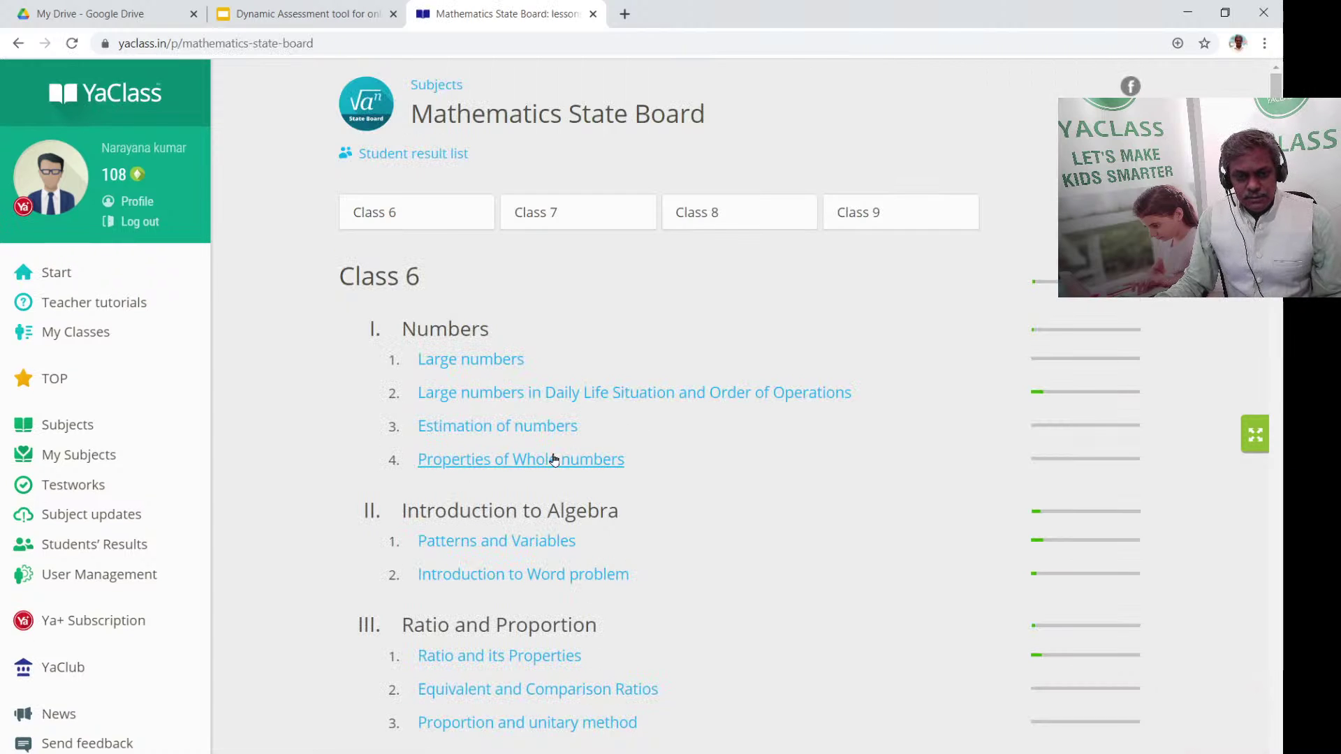
pyautogui.scroll(-3, 547, 545)
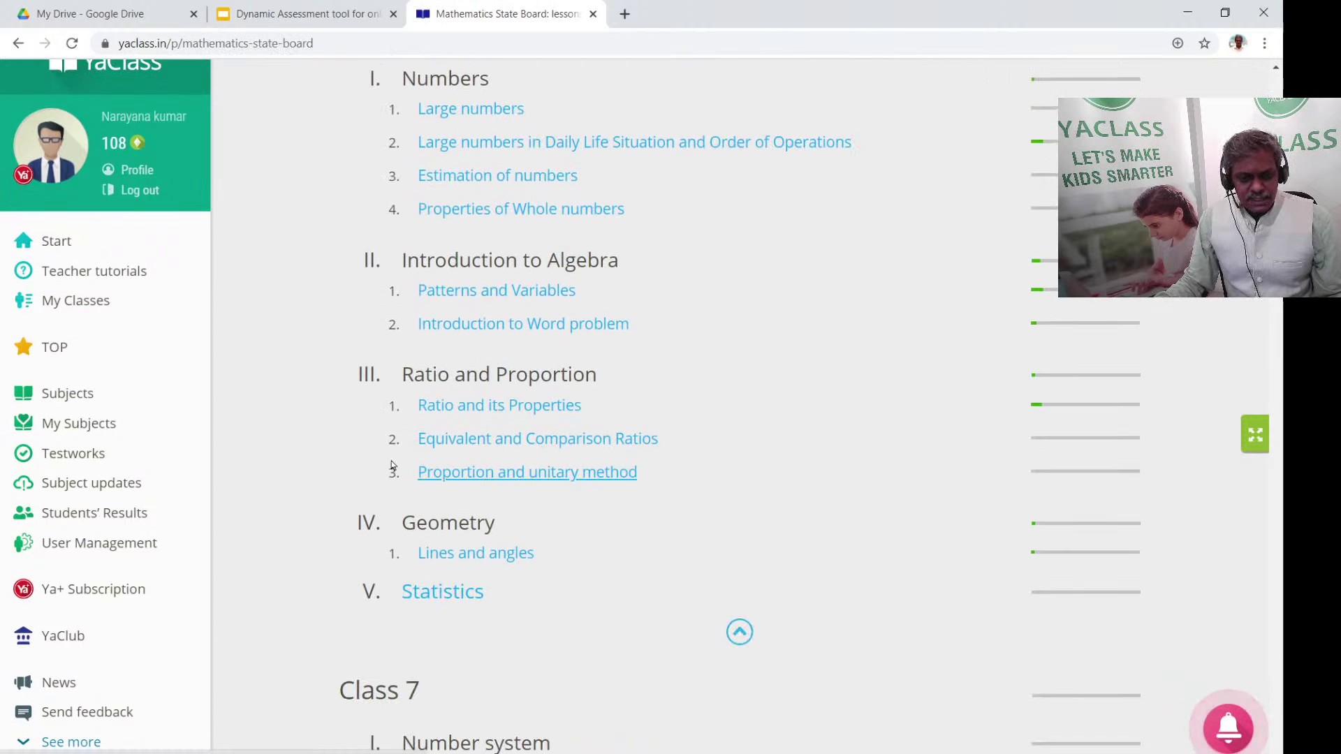
# Open the Equivalent and Comparison Ratios topic and read the Equivalent ratios theory
pyautogui.click(533, 440)
pyautogui.scroll(-2, 689, 433)
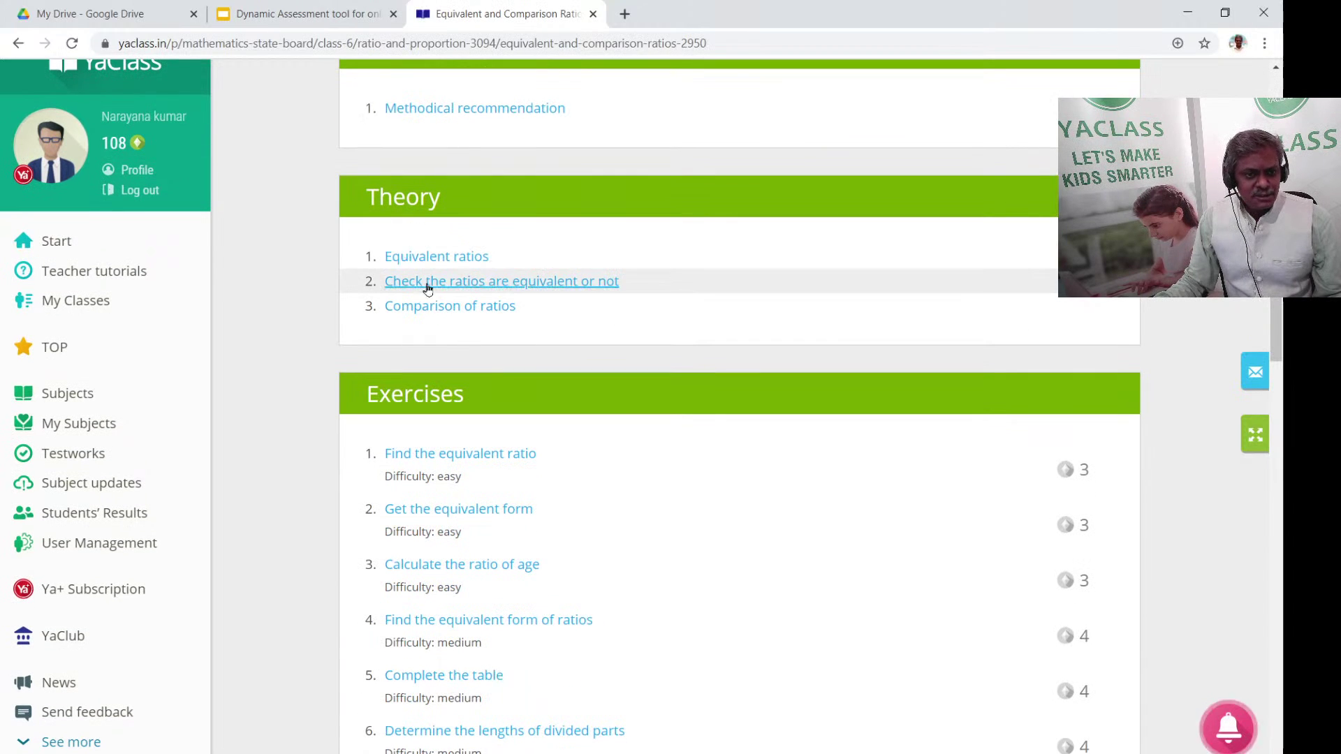
pyautogui.click(434, 257)
pyautogui.scroll(-3, 733, 383)
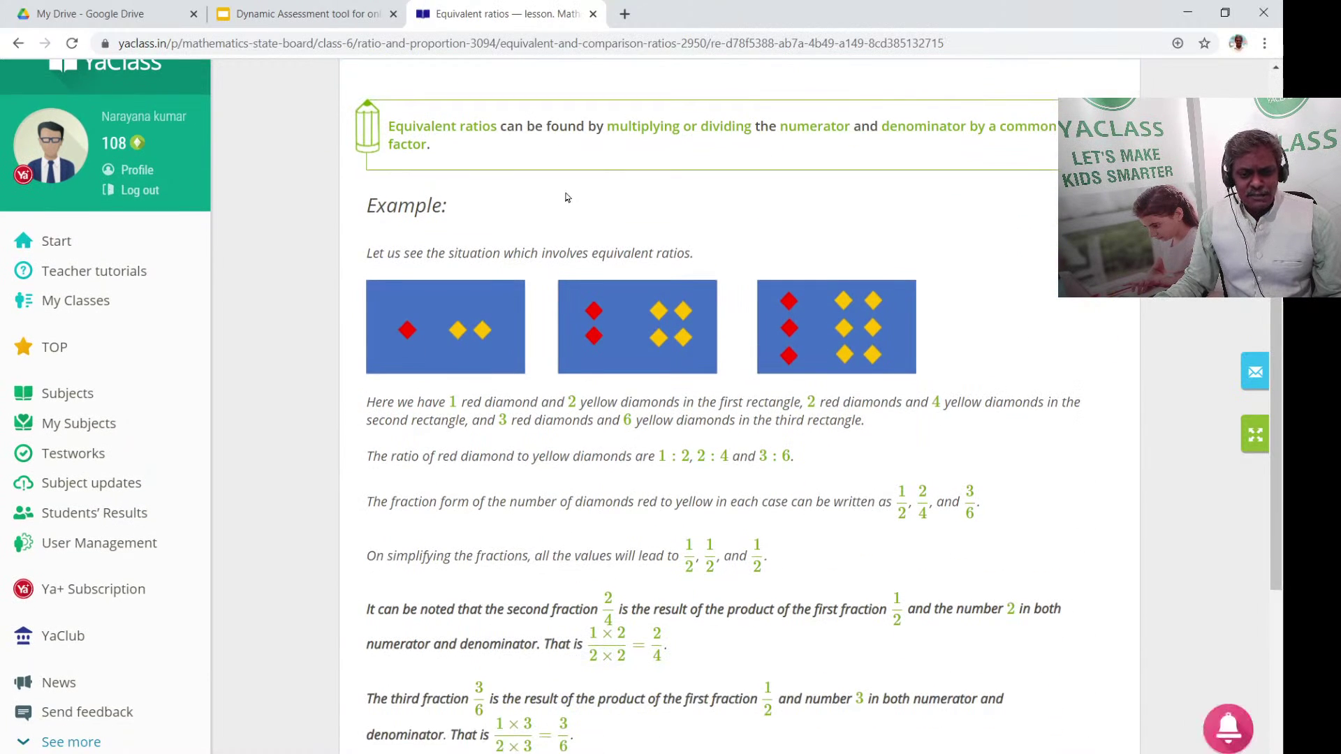
pyautogui.scroll(-2, 420, 516)
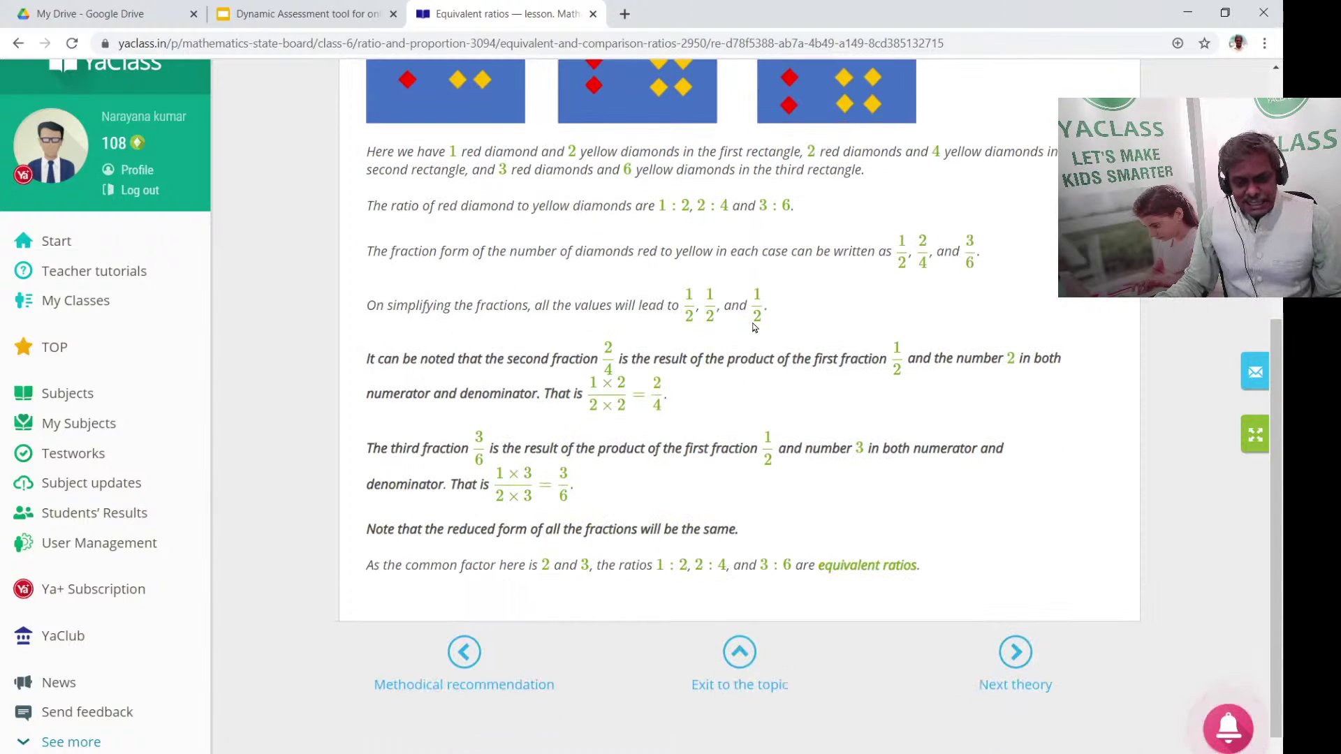
# Read the checking-equivalent-ratios and Comparison of ratios theory, then reach 'Find the equivalent ratio'
pyautogui.click(1026, 673)
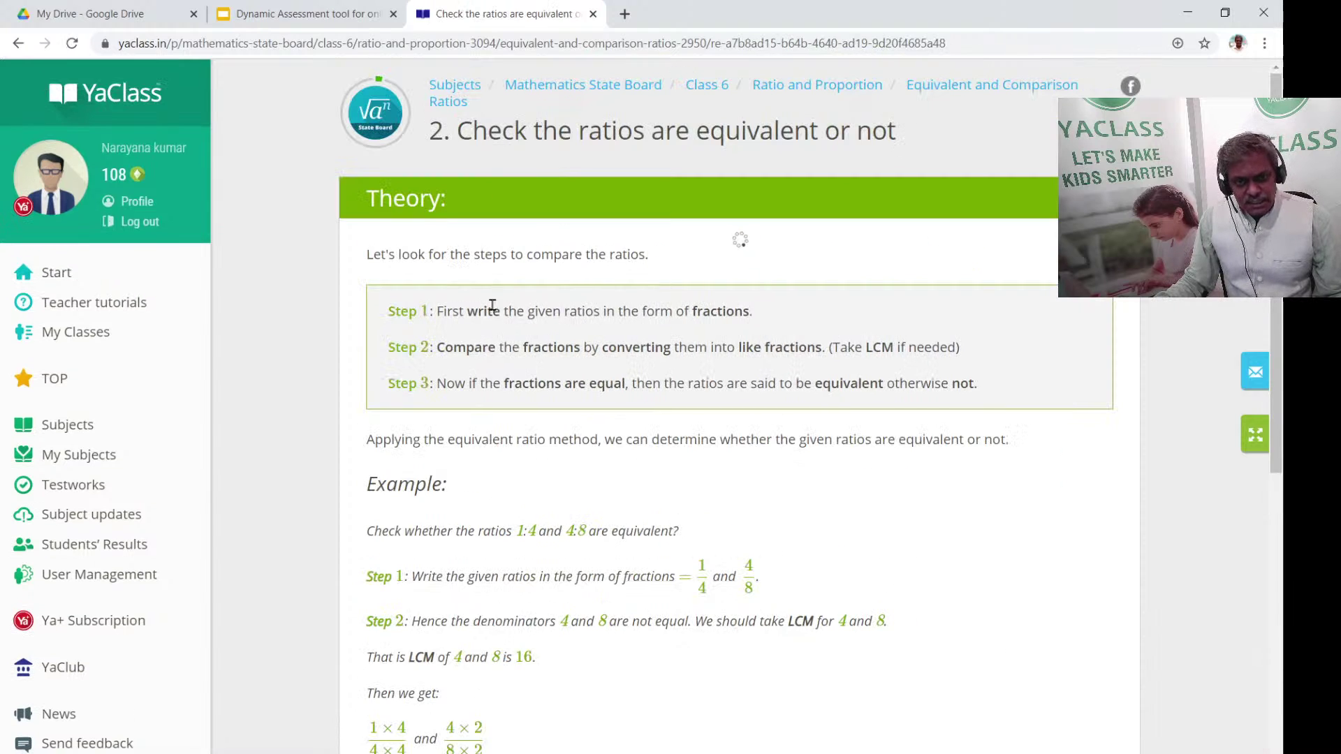
pyautogui.scroll(-1, 541, 425)
pyautogui.scroll(-2, 541, 425)
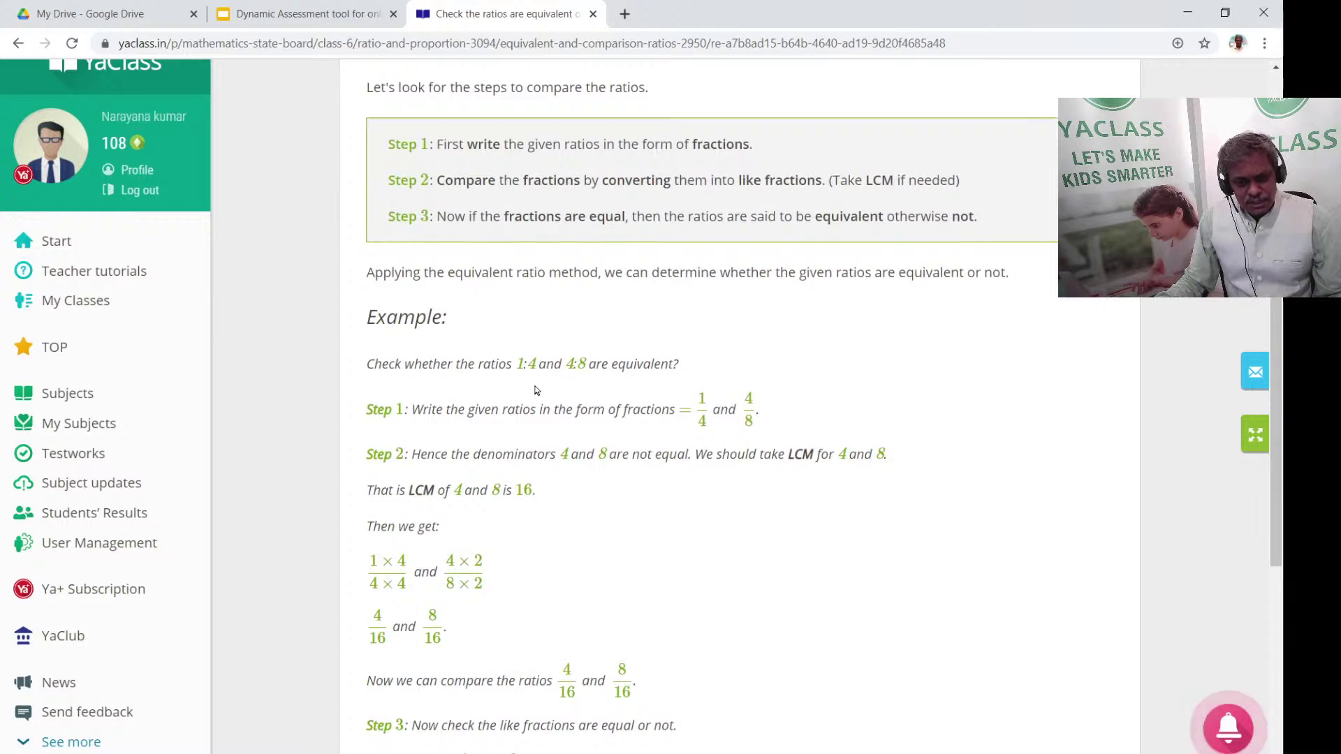
pyautogui.scroll(-3, 537, 390)
pyautogui.scroll(-2, 626, 437)
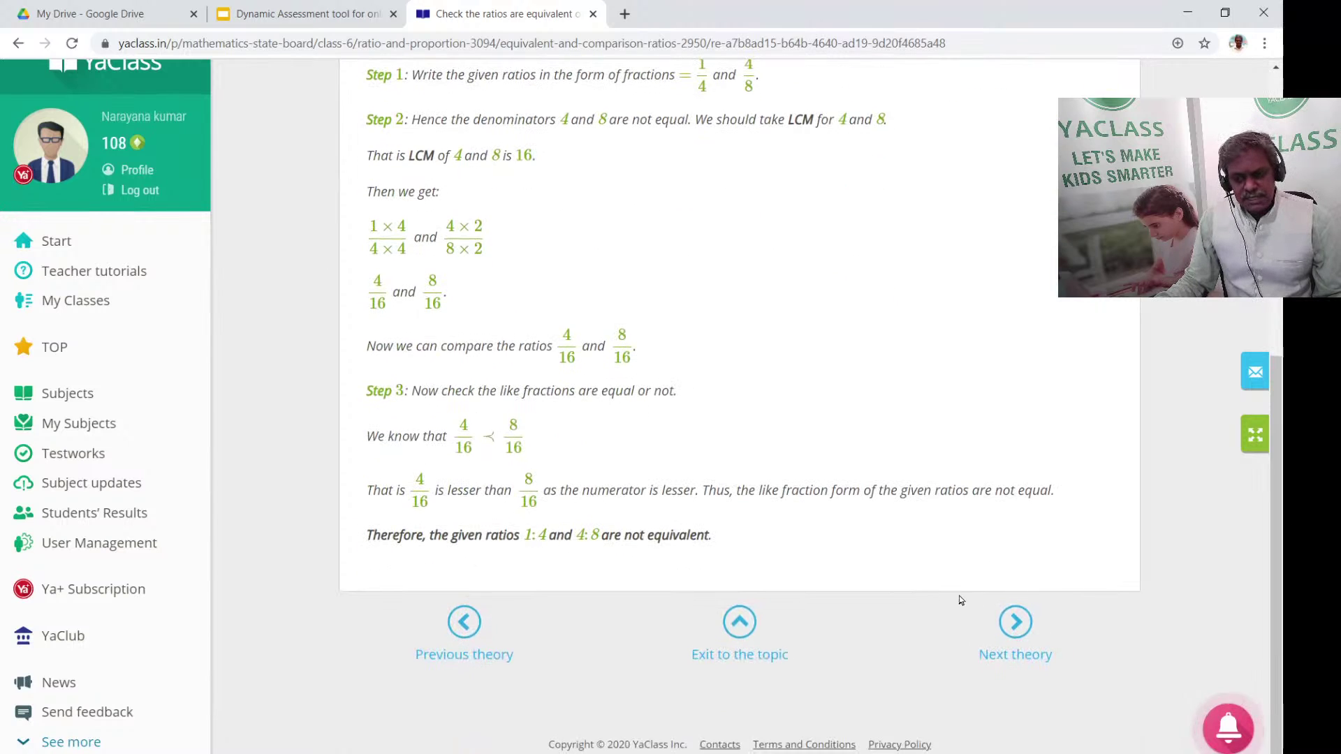
pyautogui.click(1015, 622)
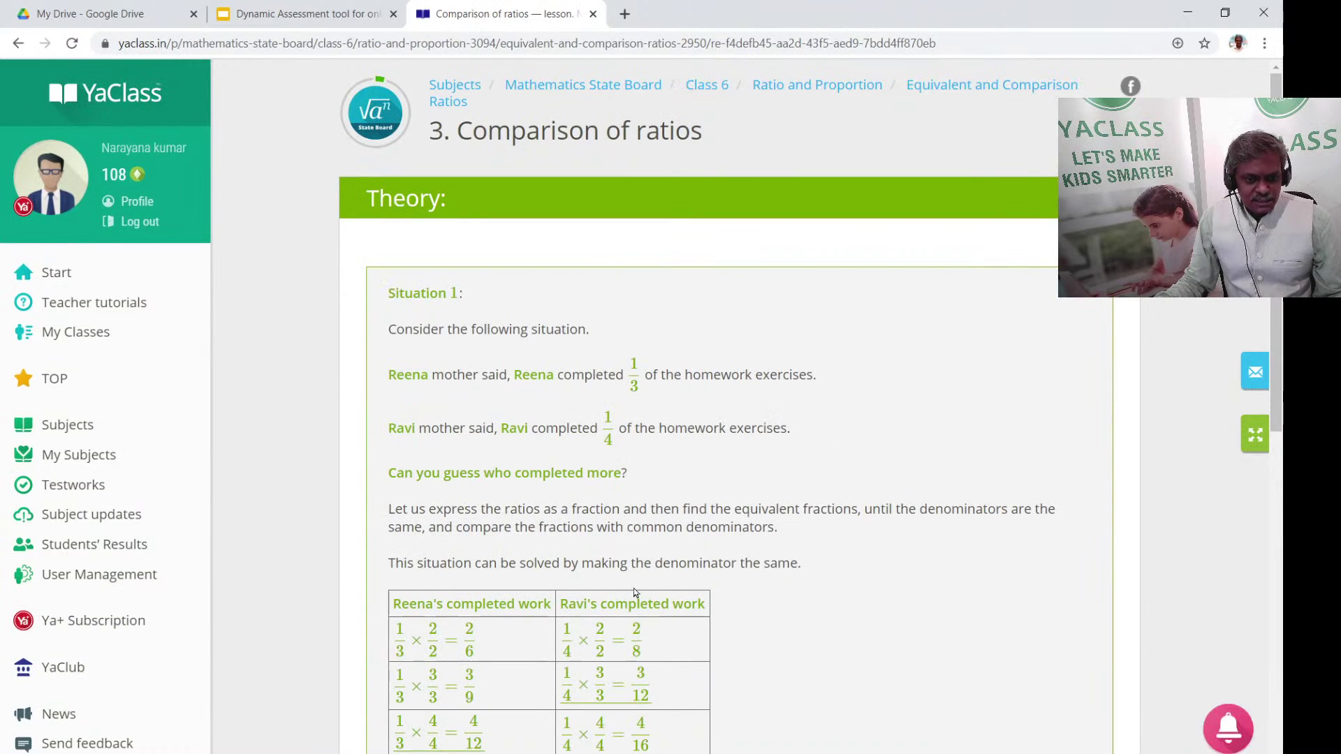
pyautogui.scroll(-9, 634, 593)
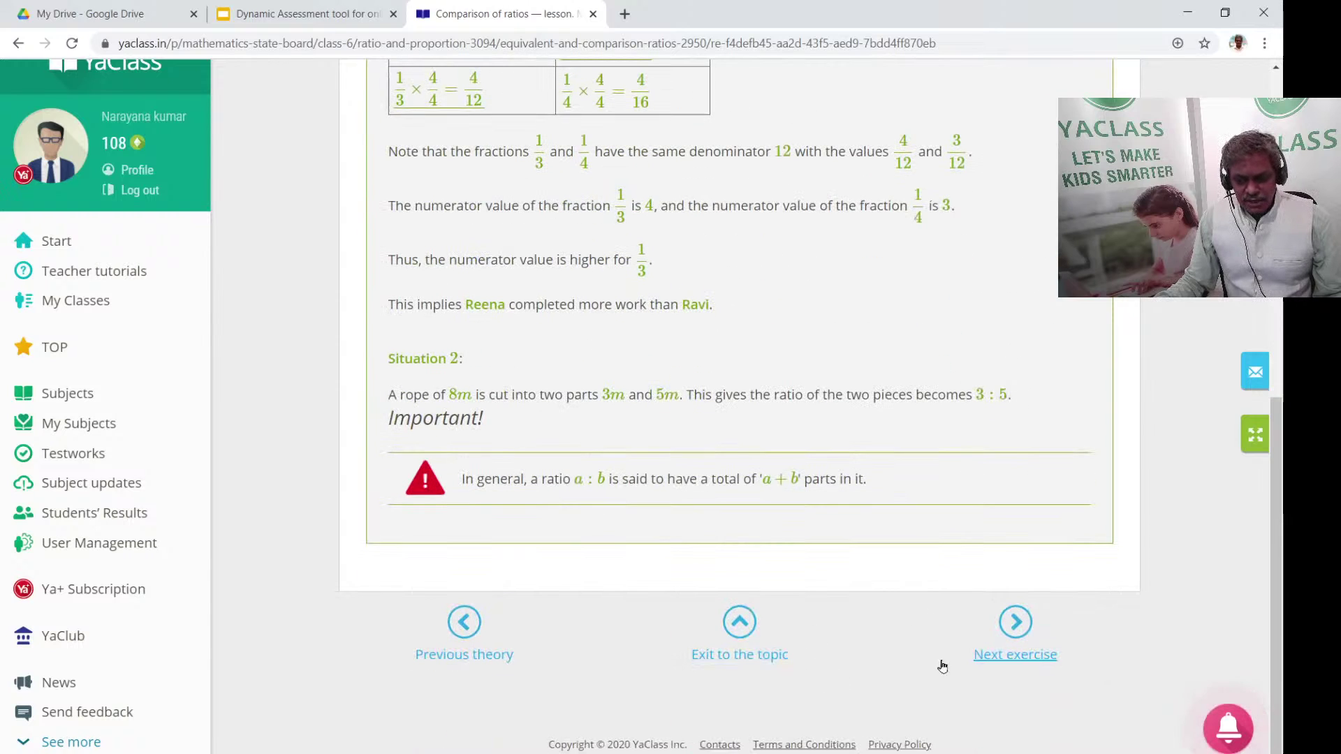
pyautogui.click(1015, 623)
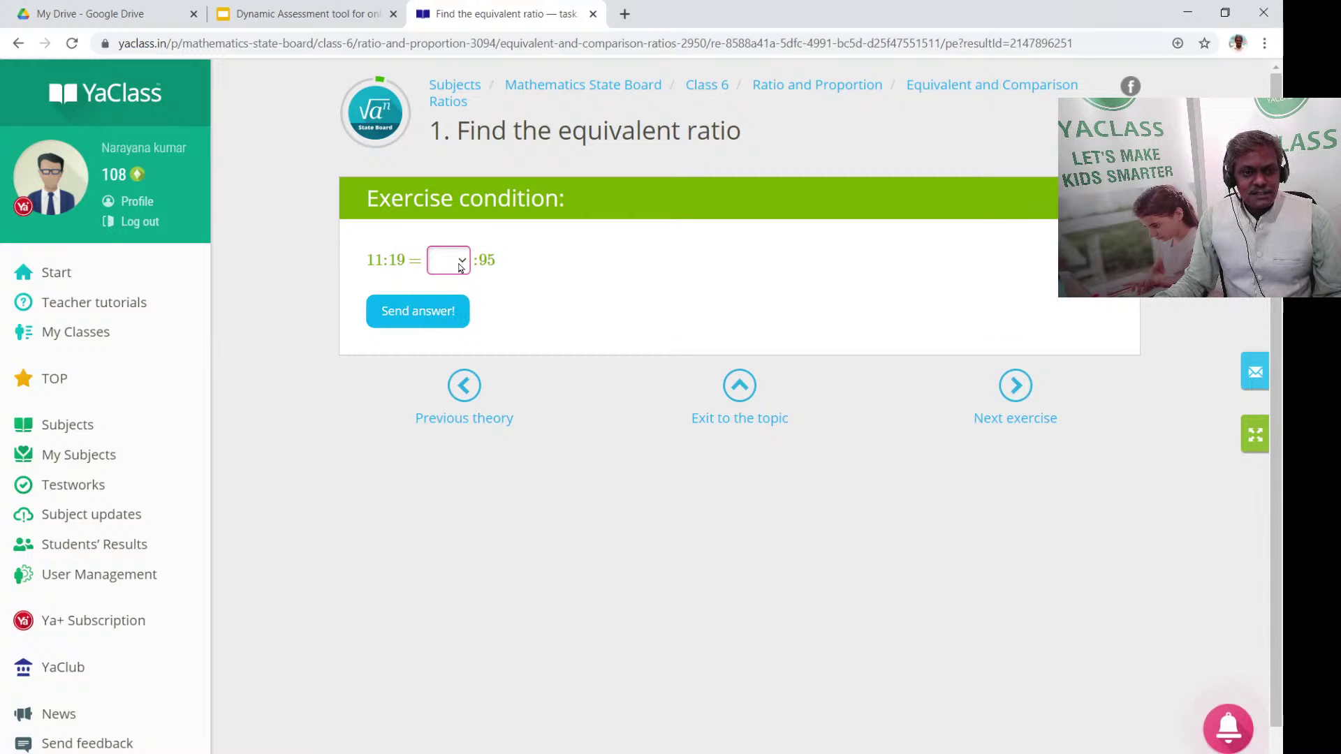
# Submit 56 as the missing term in 11:19 = ?:95
pyautogui.click(460, 268)
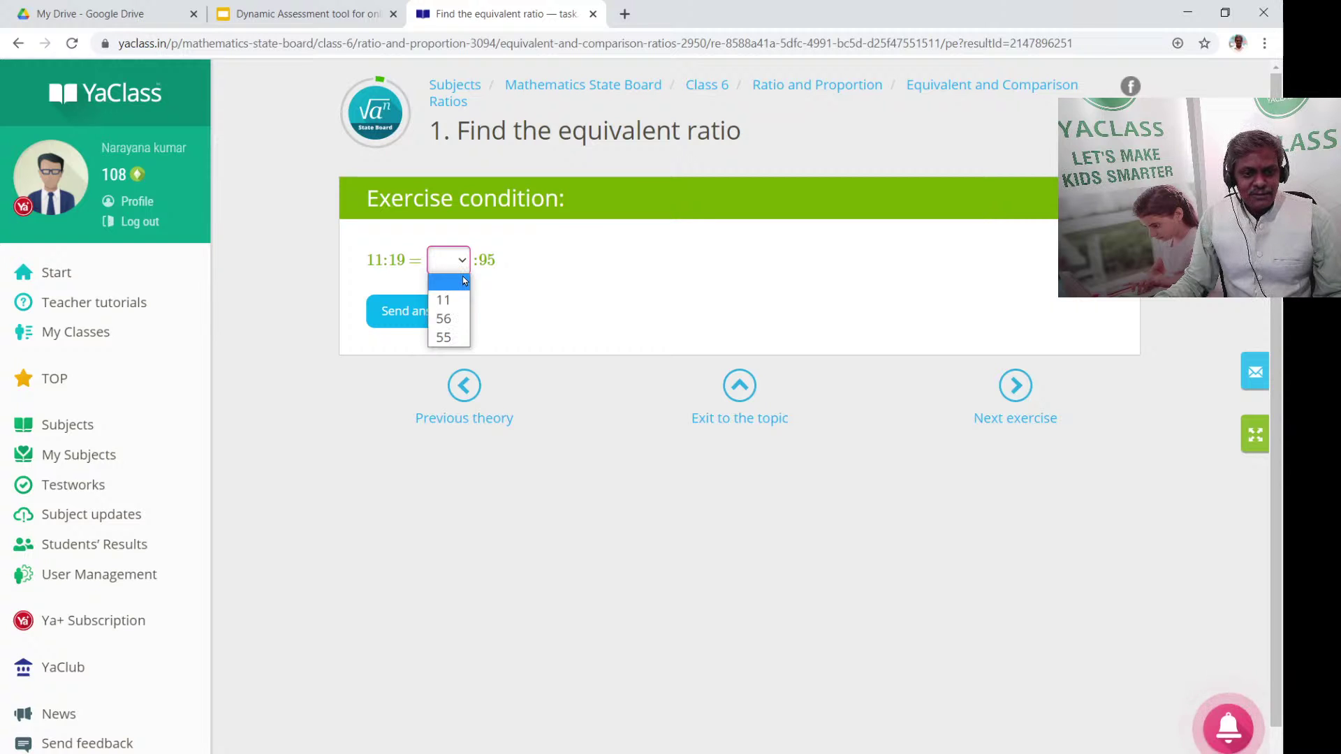
pyautogui.click(447, 319)
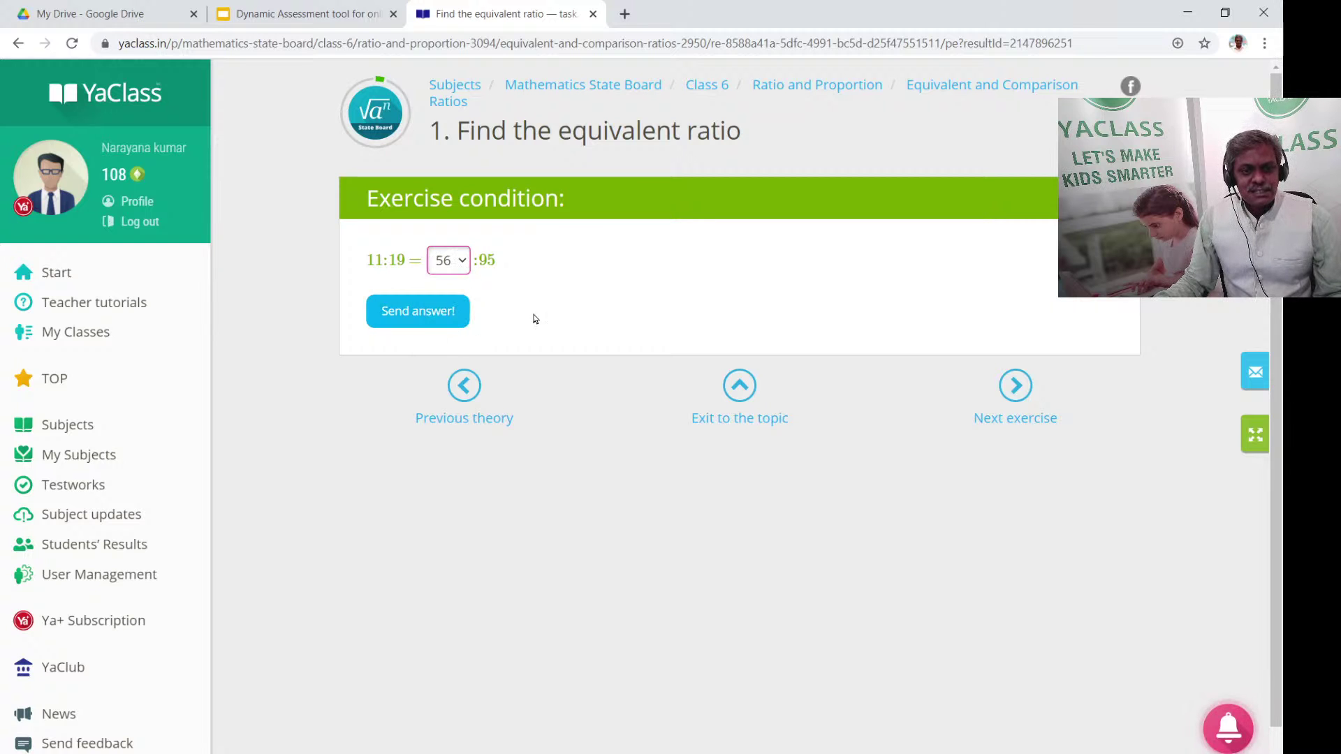
pyautogui.click(413, 316)
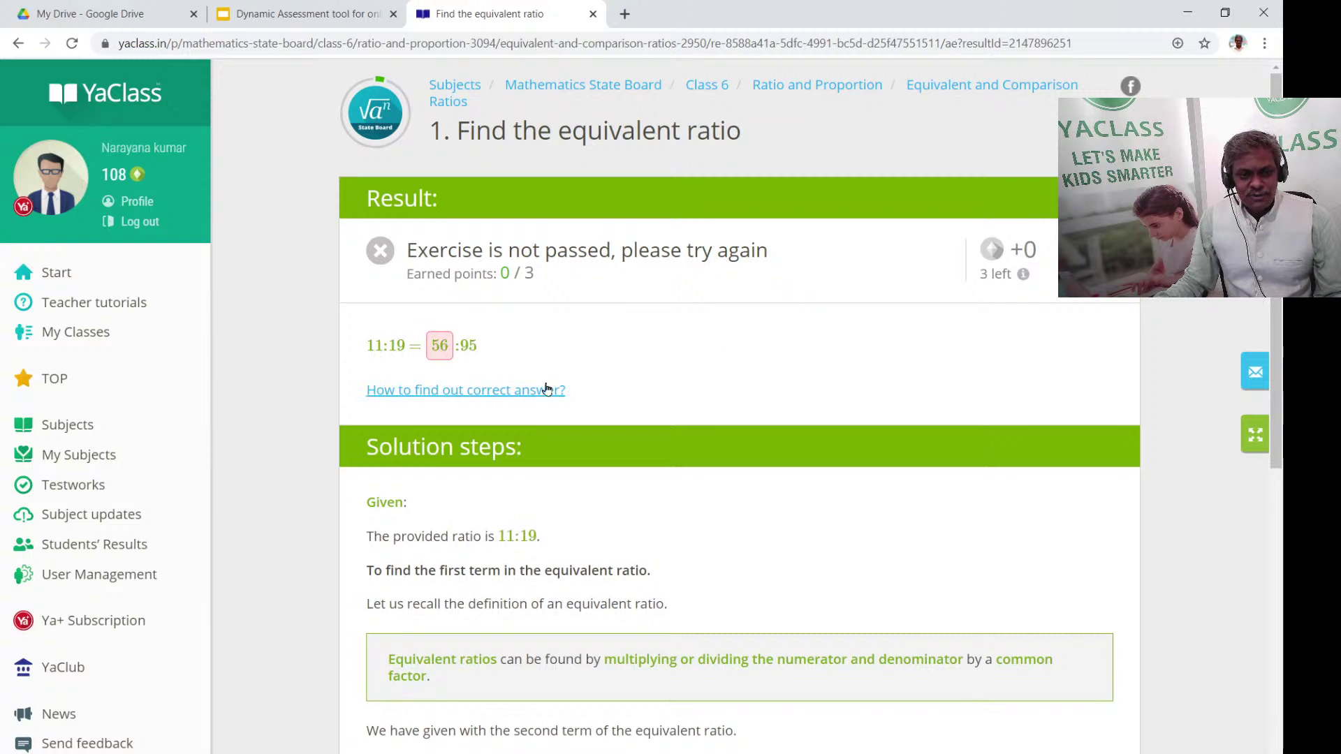
pyautogui.moveTo(444, 359)
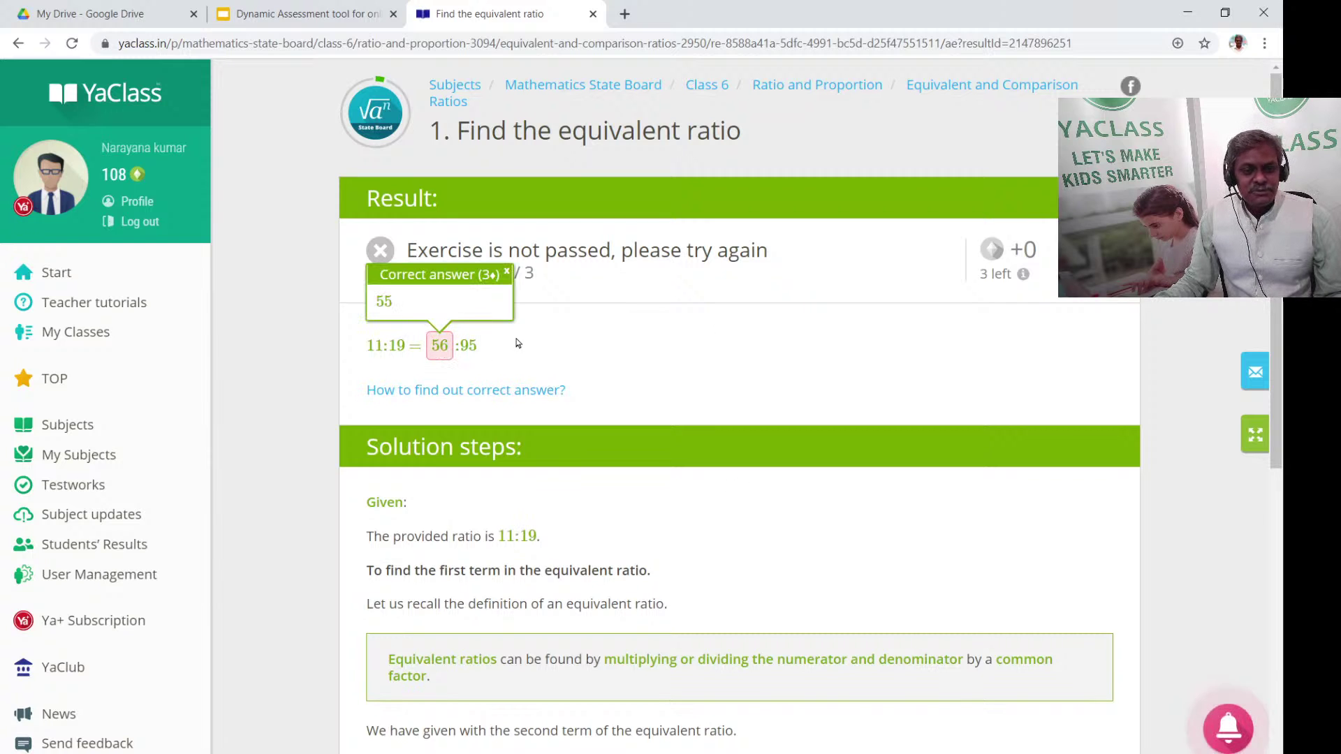
# Scroll through the solution steps showing 55 as the correct term
pyautogui.scroll(-2, 346, 349)
pyautogui.scroll(-4, 643, 207)
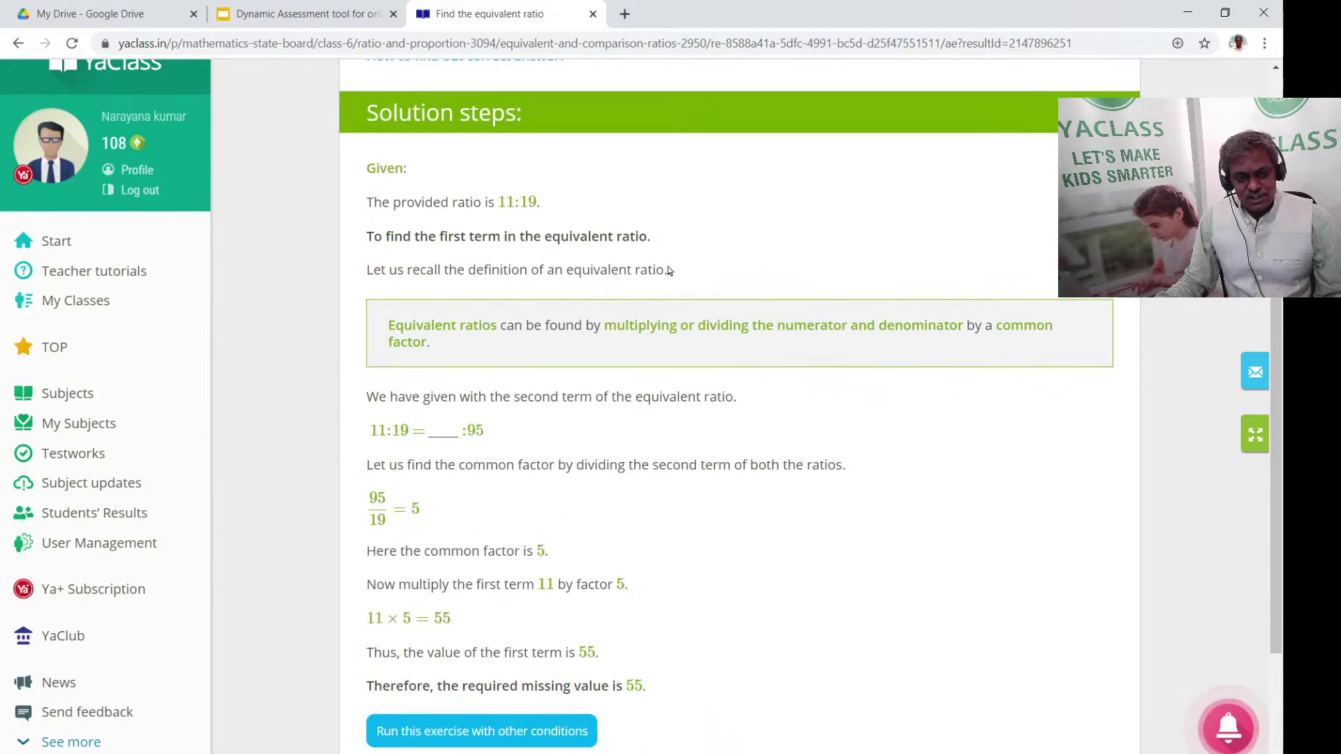
pyautogui.scroll(2, 383, 218)
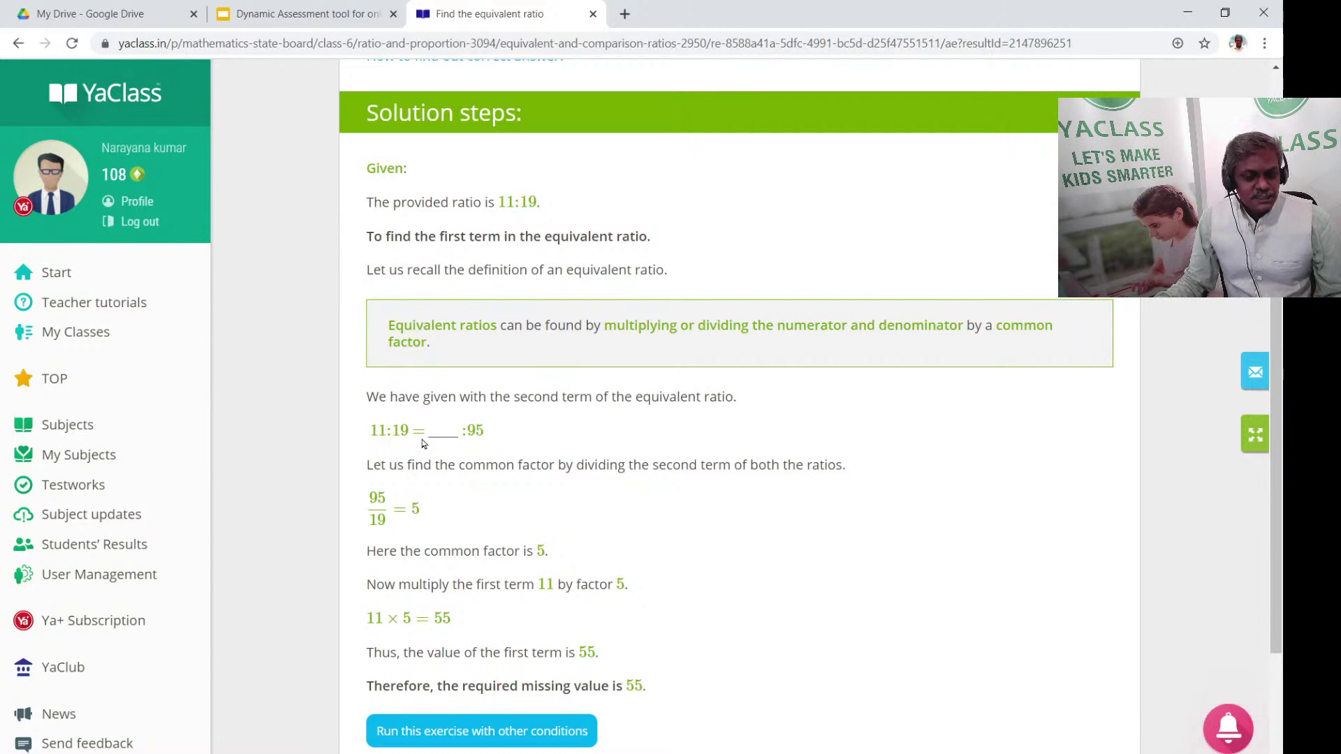
pyautogui.scroll(-1, 422, 445)
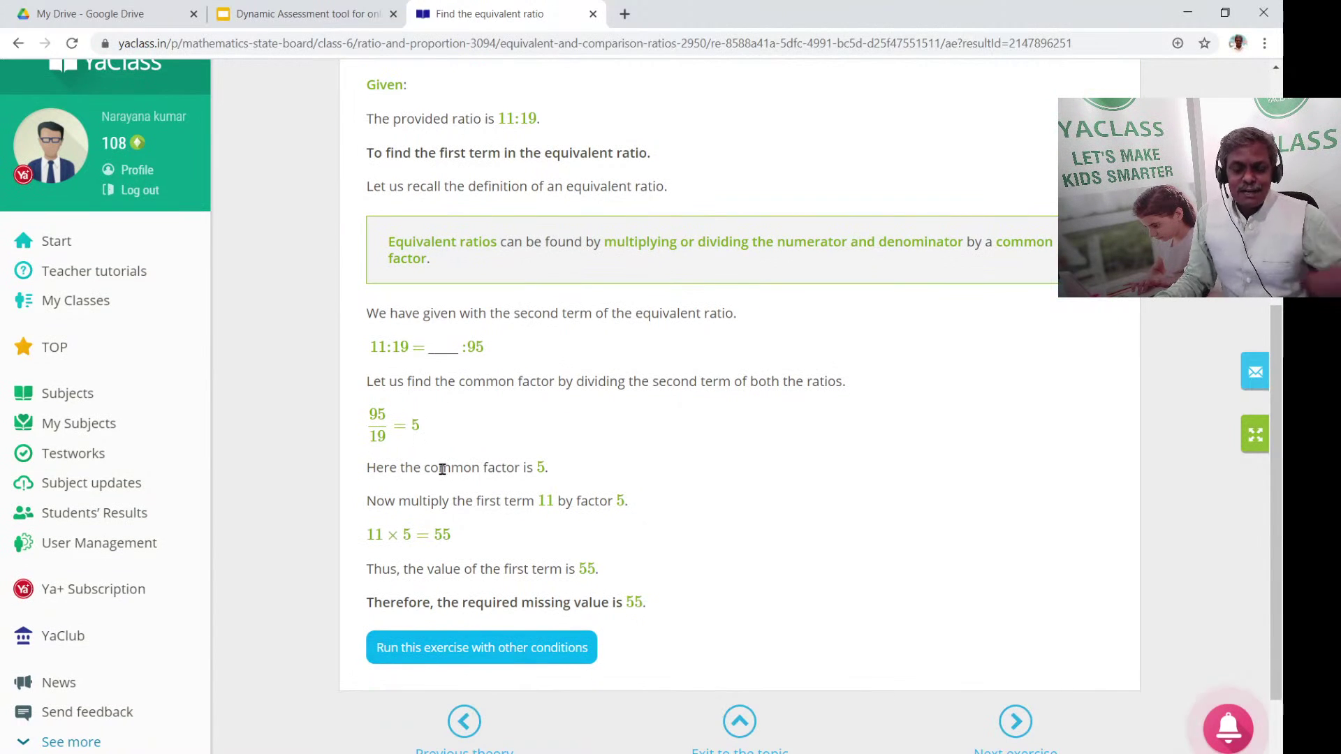
pyautogui.scroll(2, 428, 529)
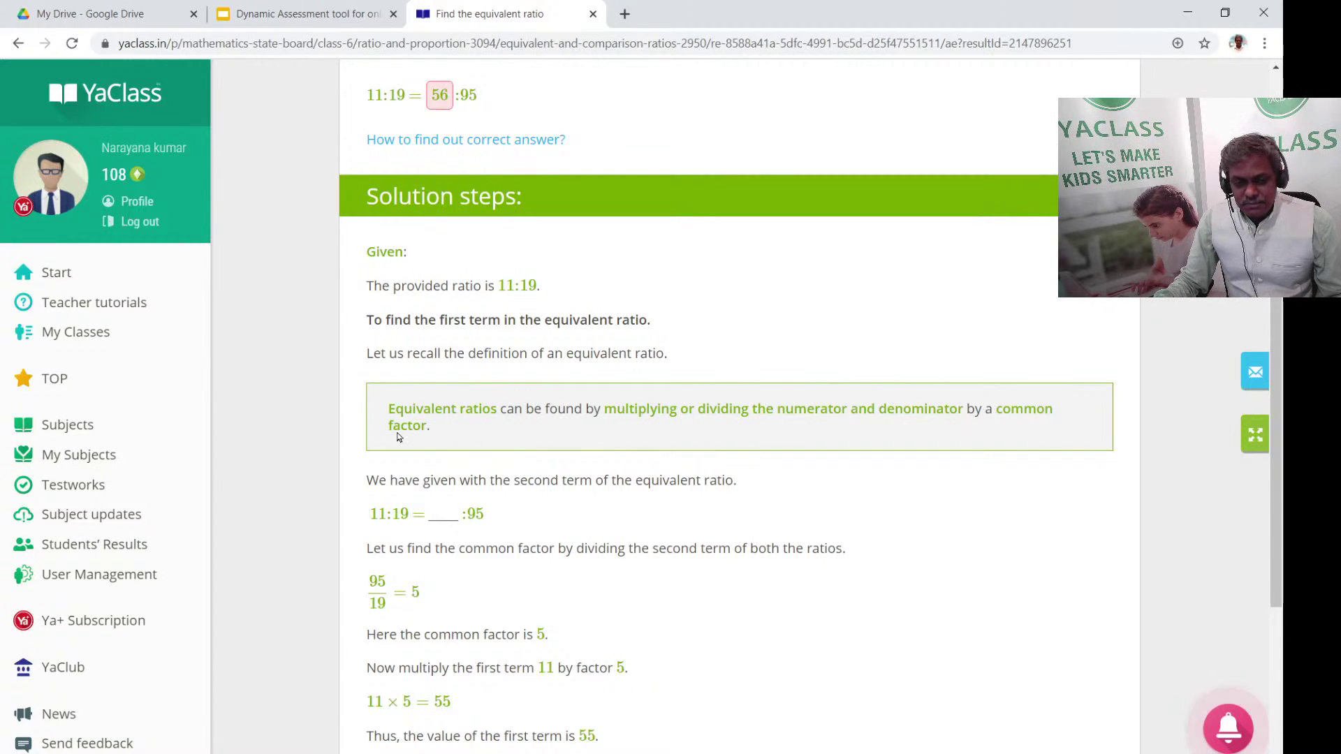
pyautogui.scroll(-4, 684, 442)
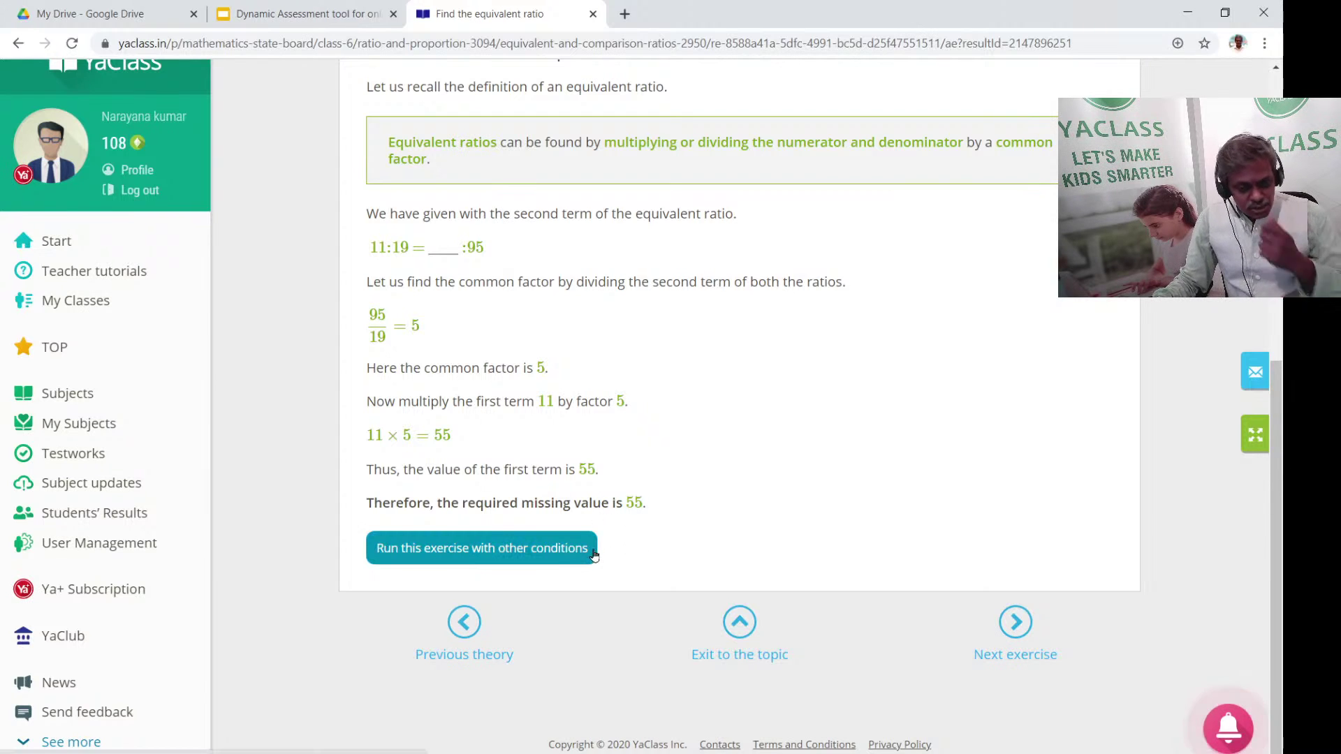
# Rerun the exercise as 13:29 = ?:116, submit 53, and view the solution giving 52
pyautogui.click(524, 557)
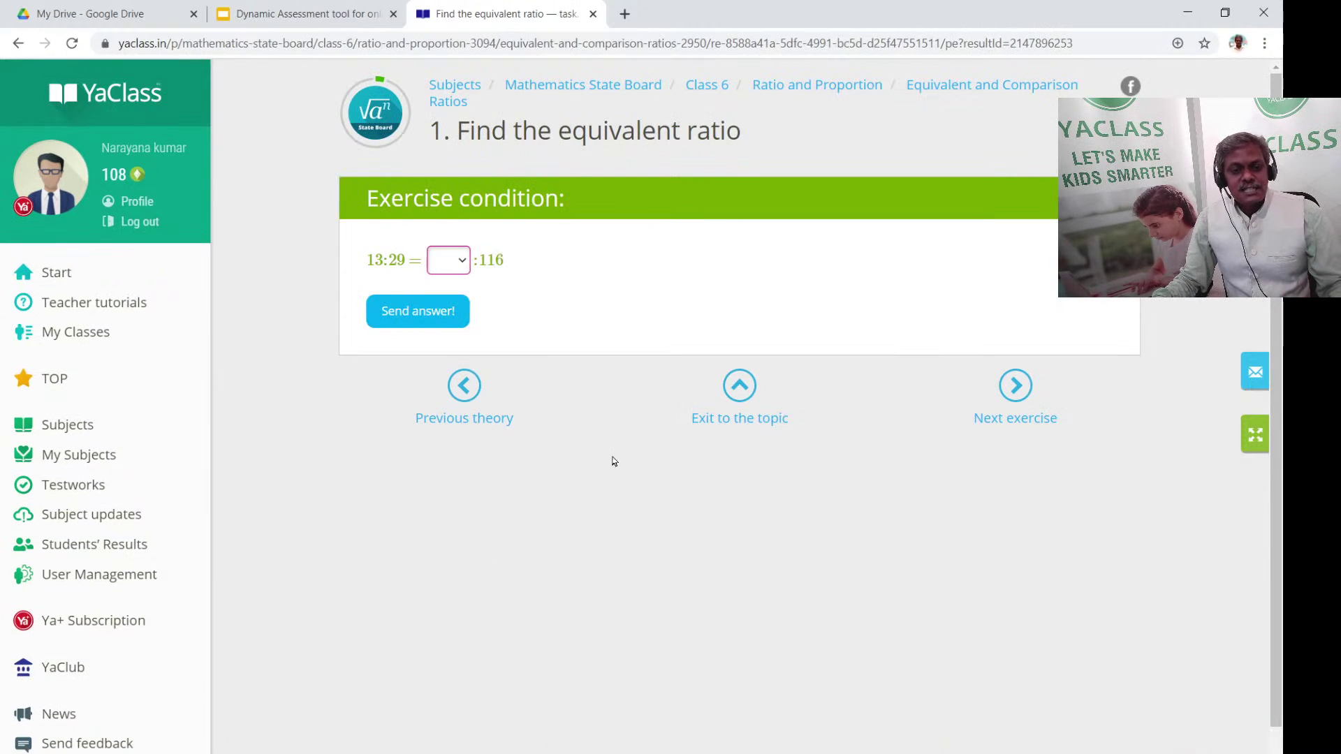
pyautogui.click(440, 274)
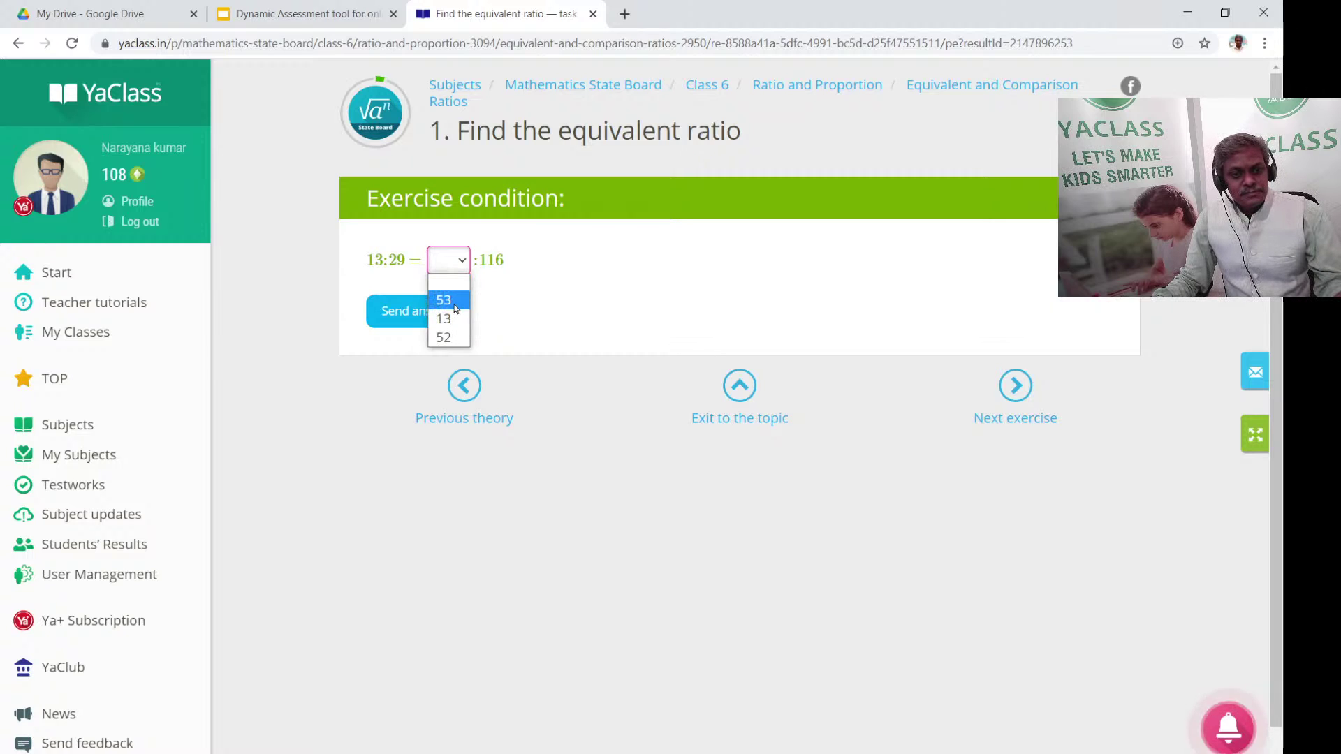
pyautogui.click(453, 302)
pyautogui.click(438, 309)
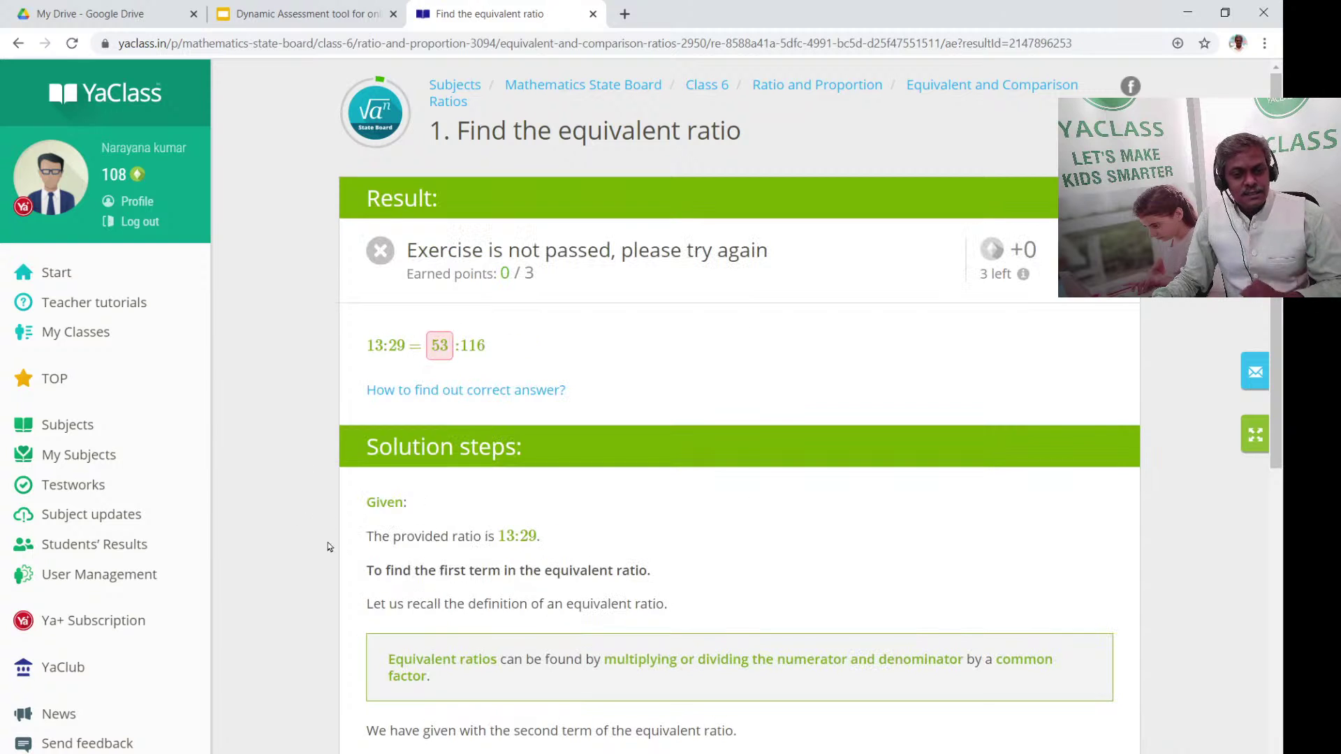
pyautogui.scroll(-6, 440, 308)
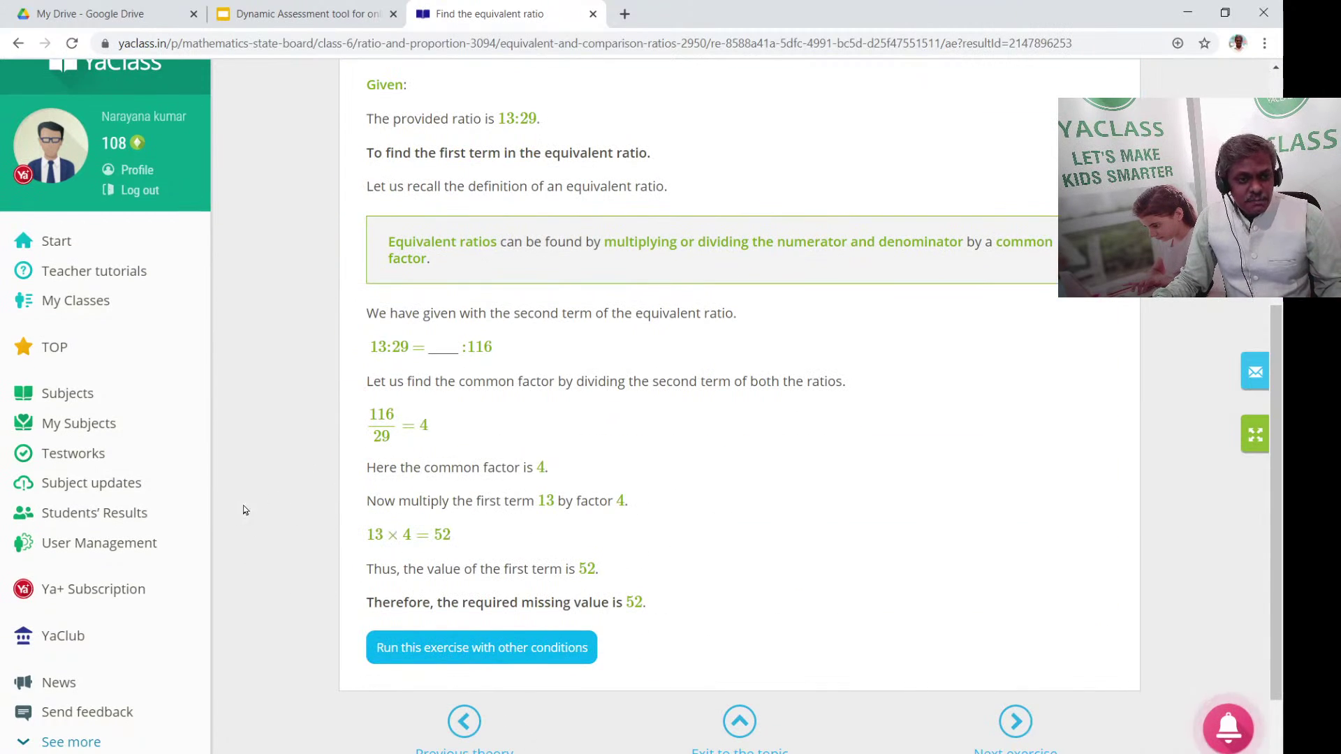
# Open English Language State Board from Subjects and browse its Class 8 prose, poem and supplementary lessons
pyautogui.click(93, 396)
pyautogui.scroll(-7, 585, 473)
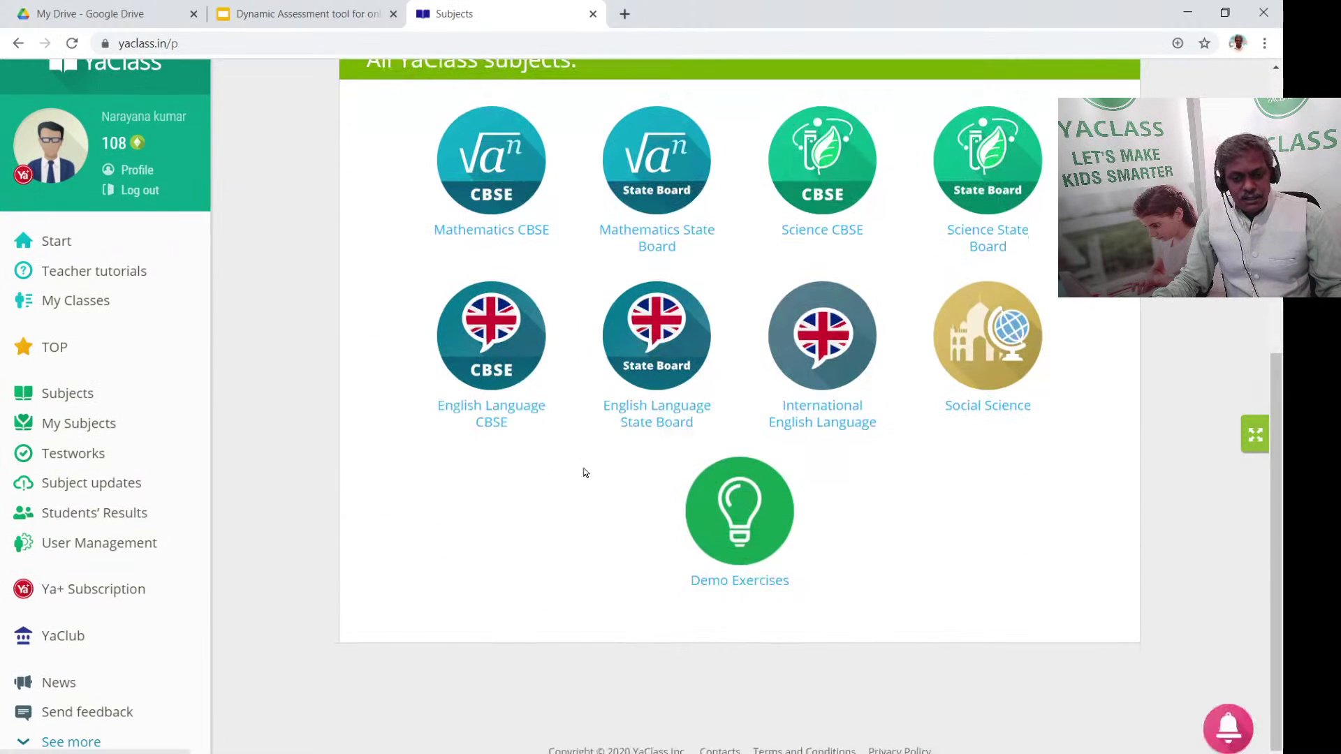
pyautogui.click(672, 419)
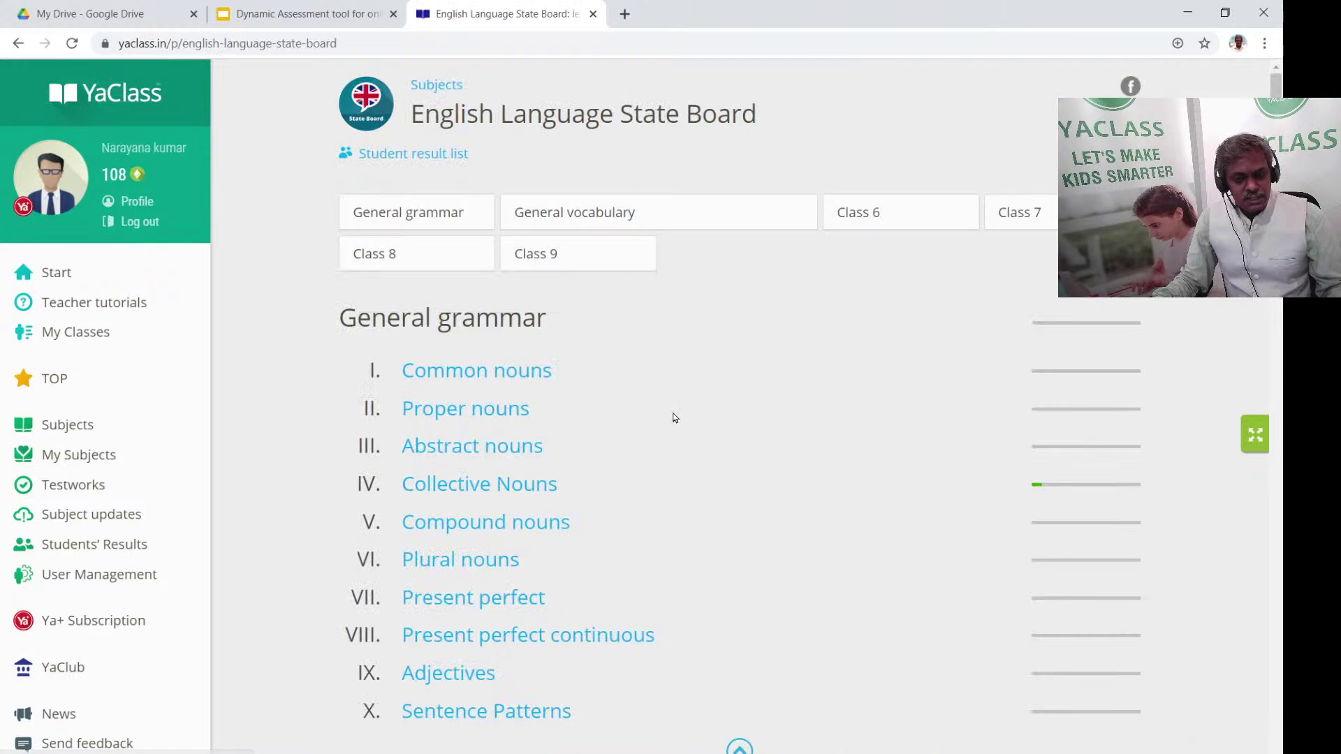
pyautogui.scroll(-3, 578, 488)
pyautogui.scroll(3, 533, 472)
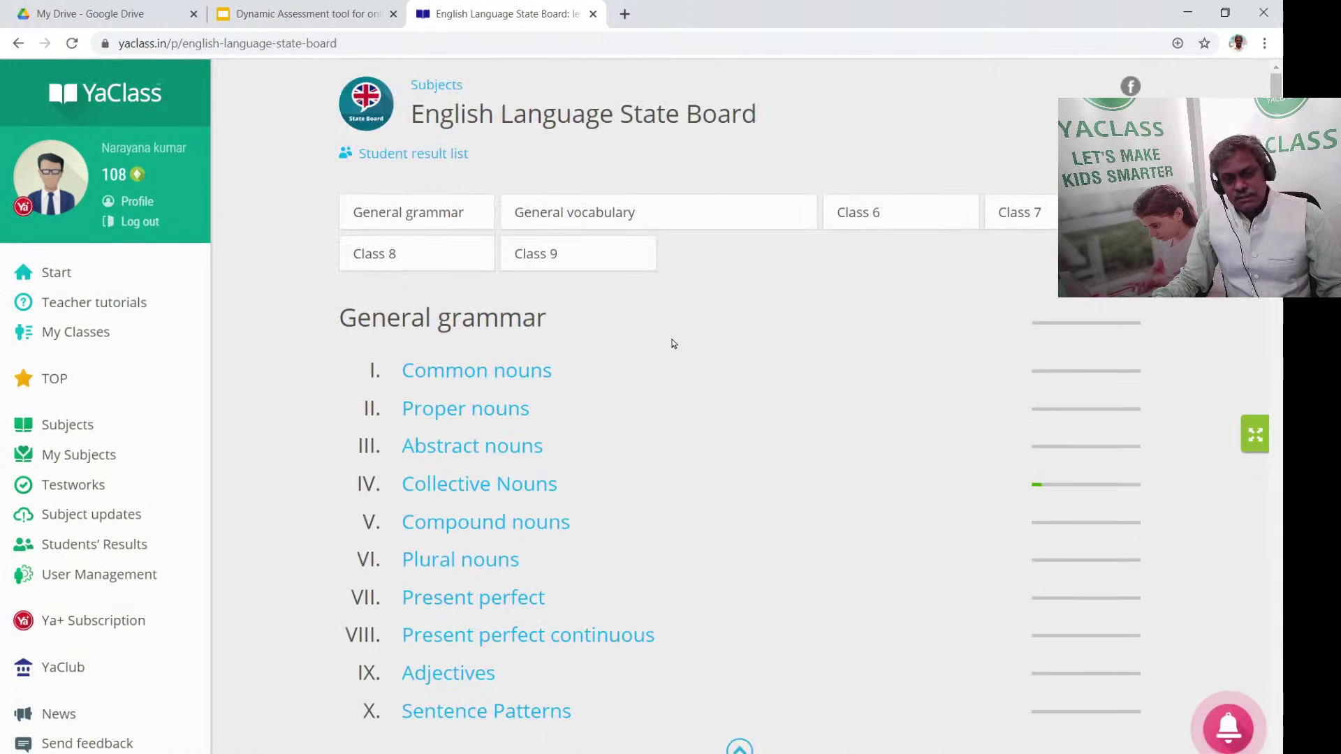
pyautogui.scroll(-10, 672, 342)
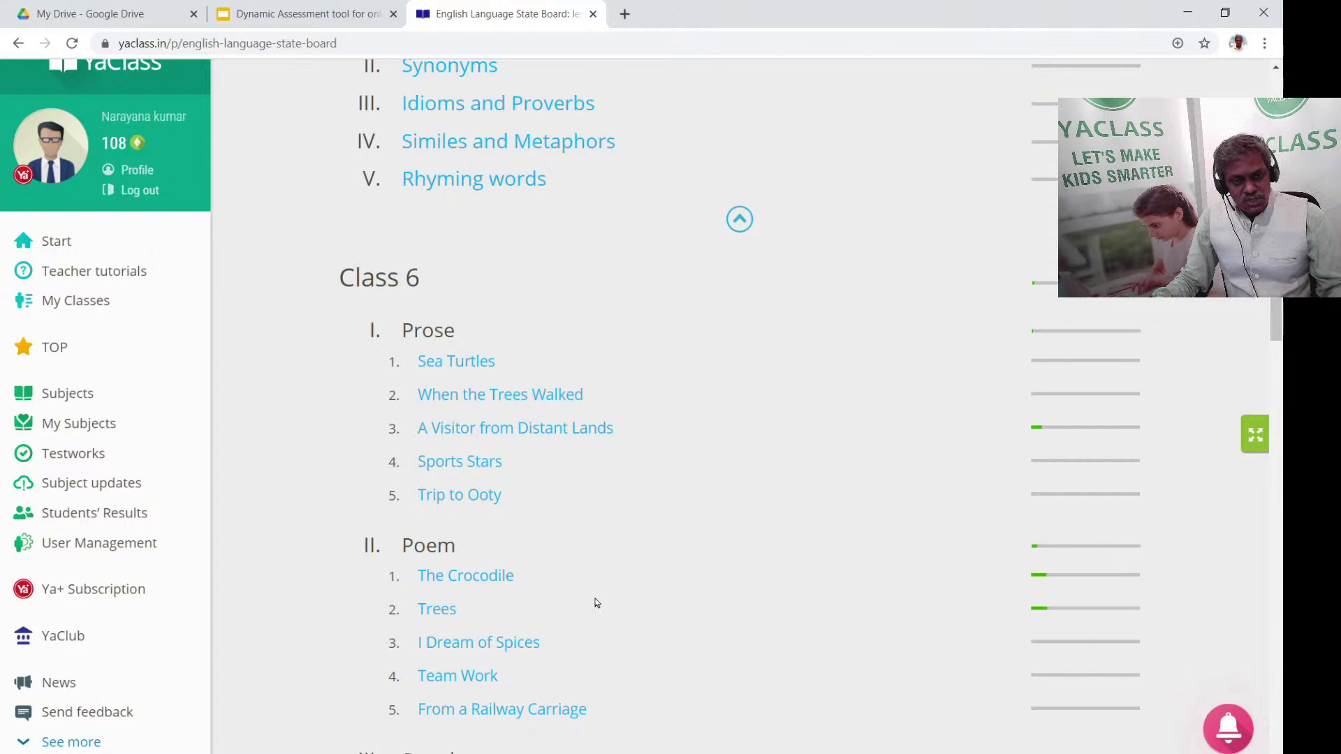
pyautogui.scroll(12, 580, 555)
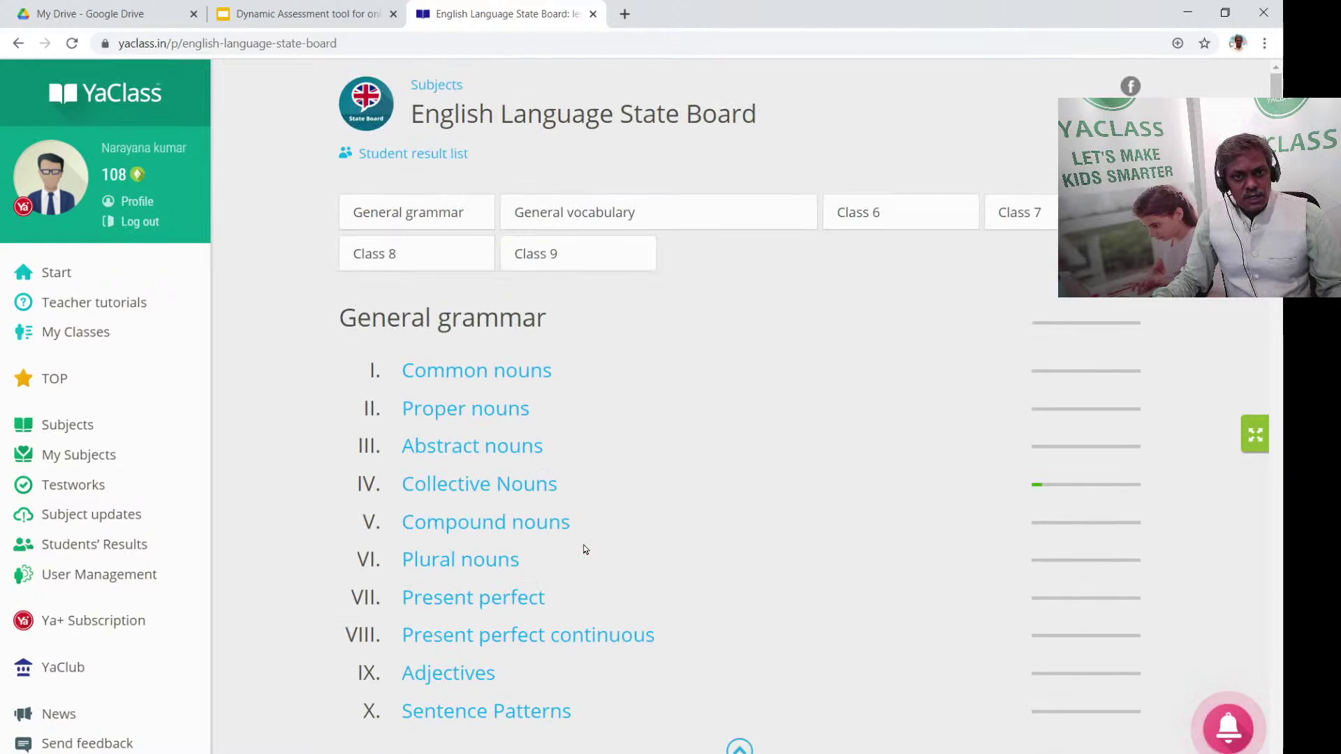
pyautogui.scroll(-10, 590, 565)
pyautogui.scroll(-15, 586, 544)
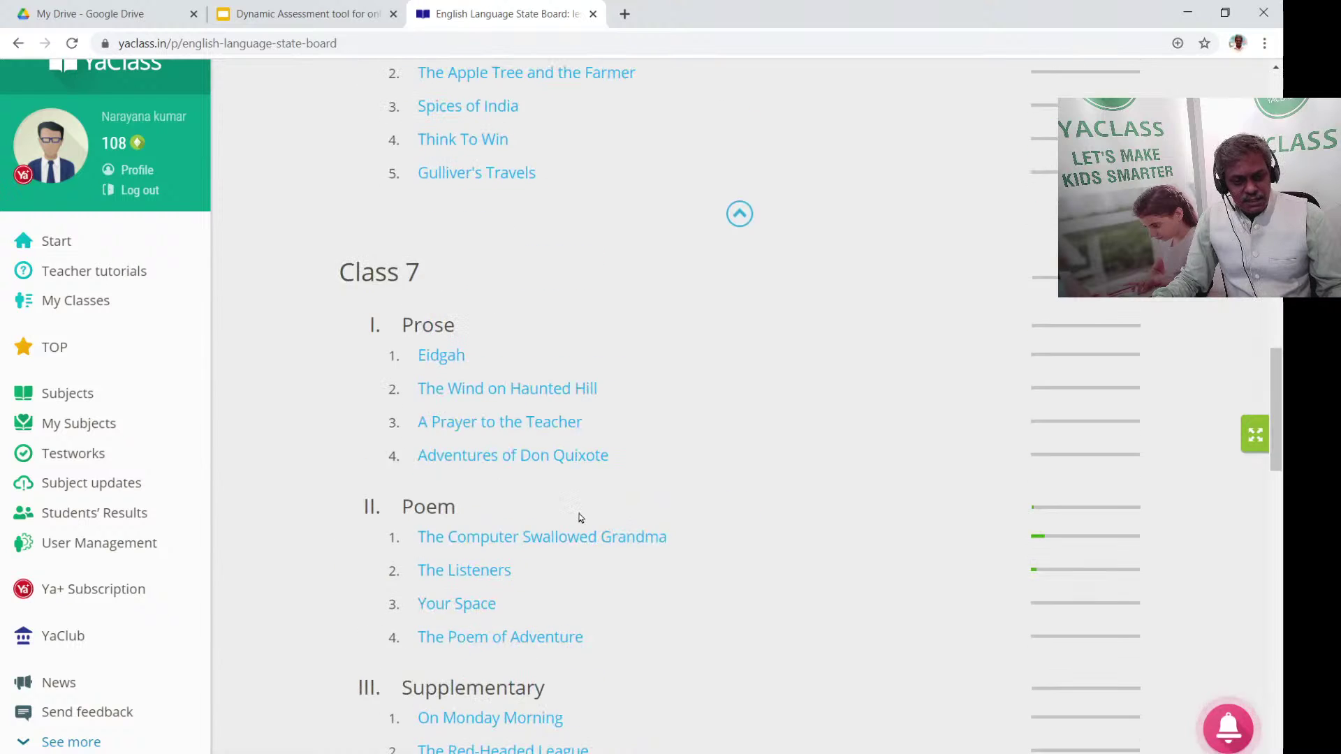
pyautogui.scroll(-3, 580, 517)
pyautogui.scroll(-1, 548, 528)
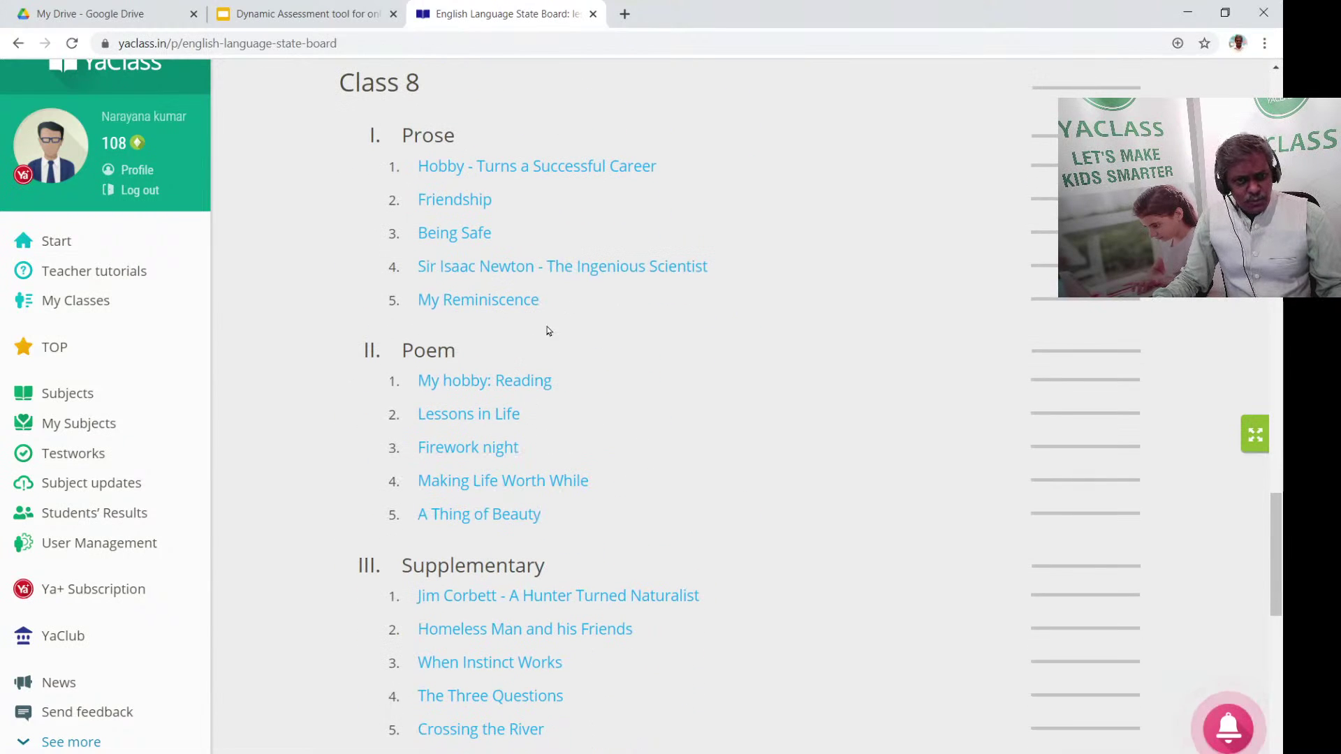
# Open the My hobby: Reading poem lesson and page through Rhyme scheme to Synonyms and antonyms
pyautogui.click(524, 381)
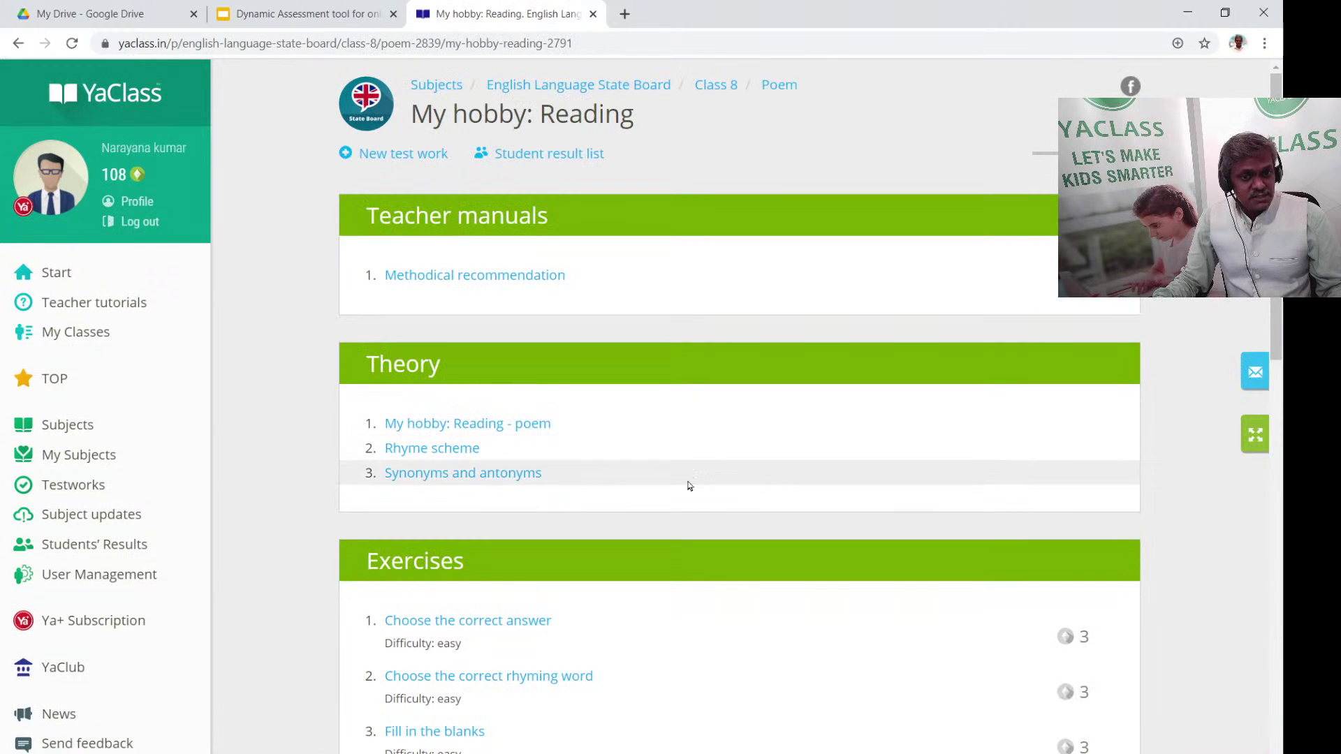
pyautogui.click(509, 425)
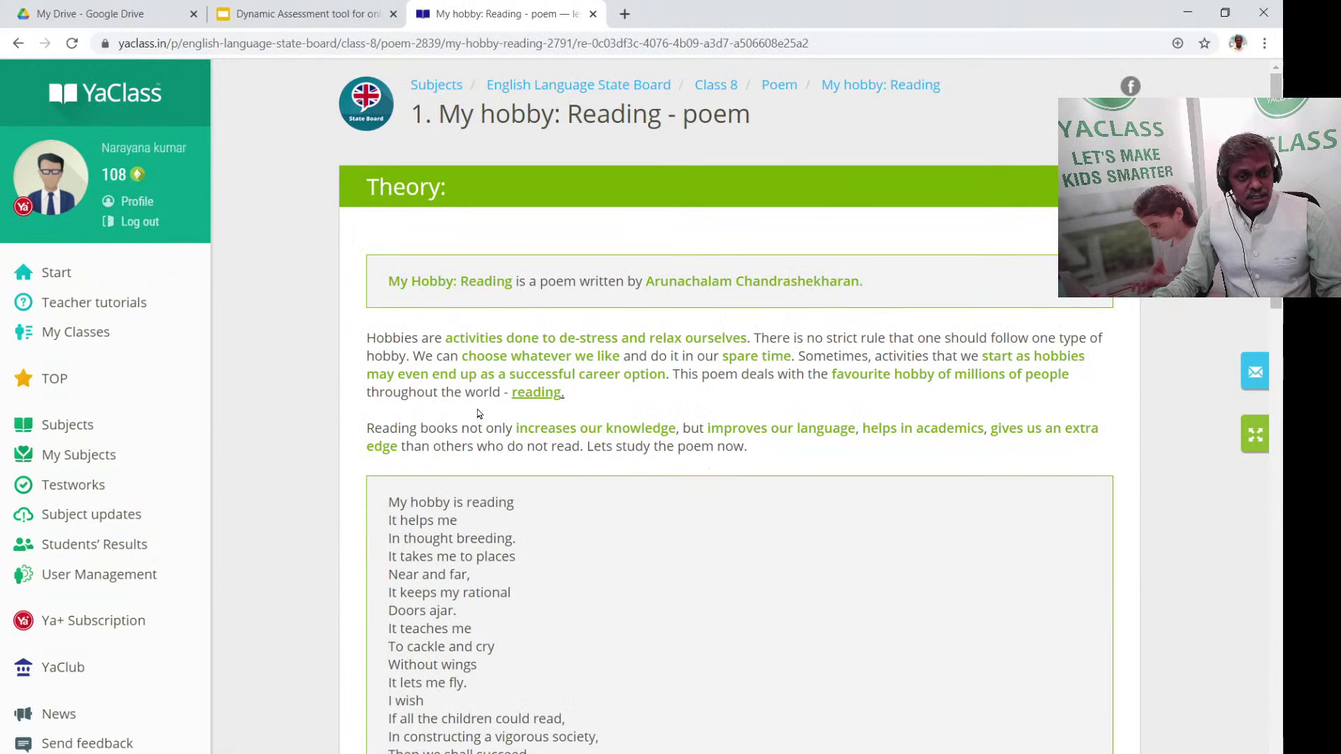
pyautogui.scroll(-15, 582, 518)
pyautogui.scroll(-3, 582, 518)
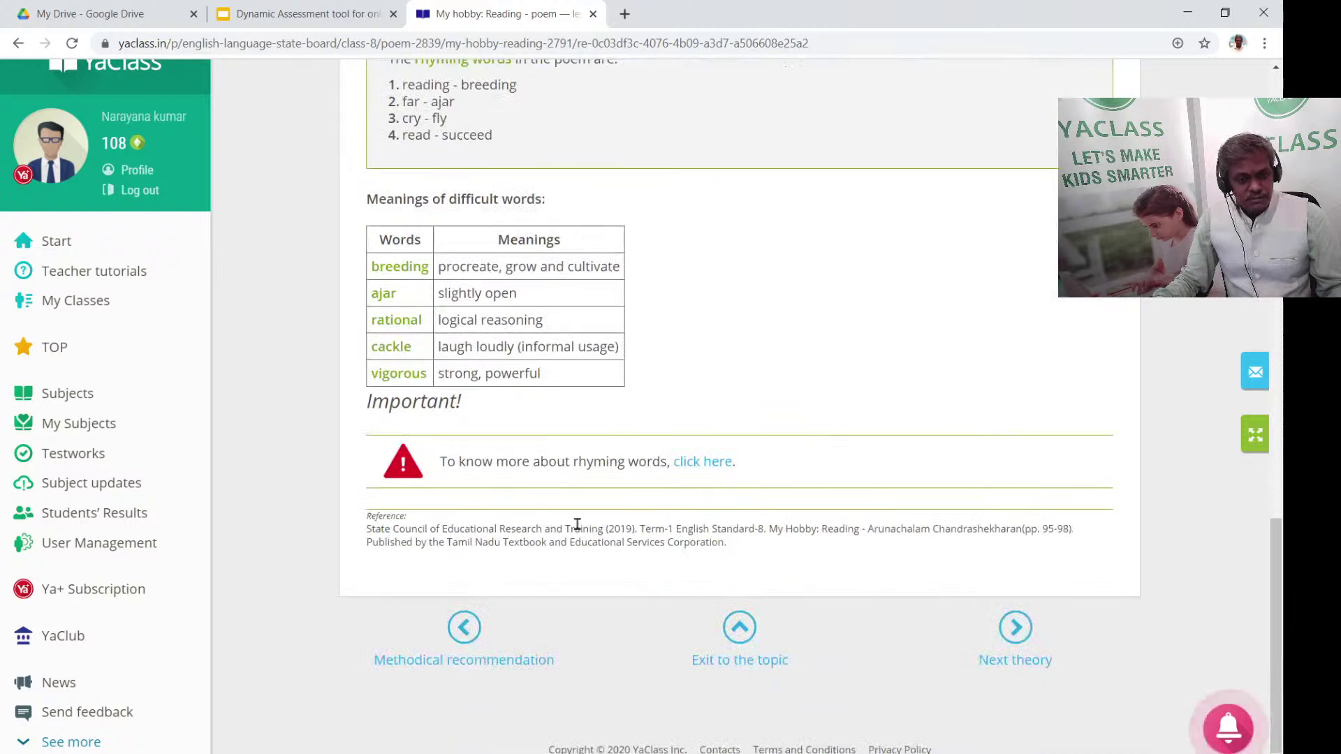
pyautogui.click(1019, 655)
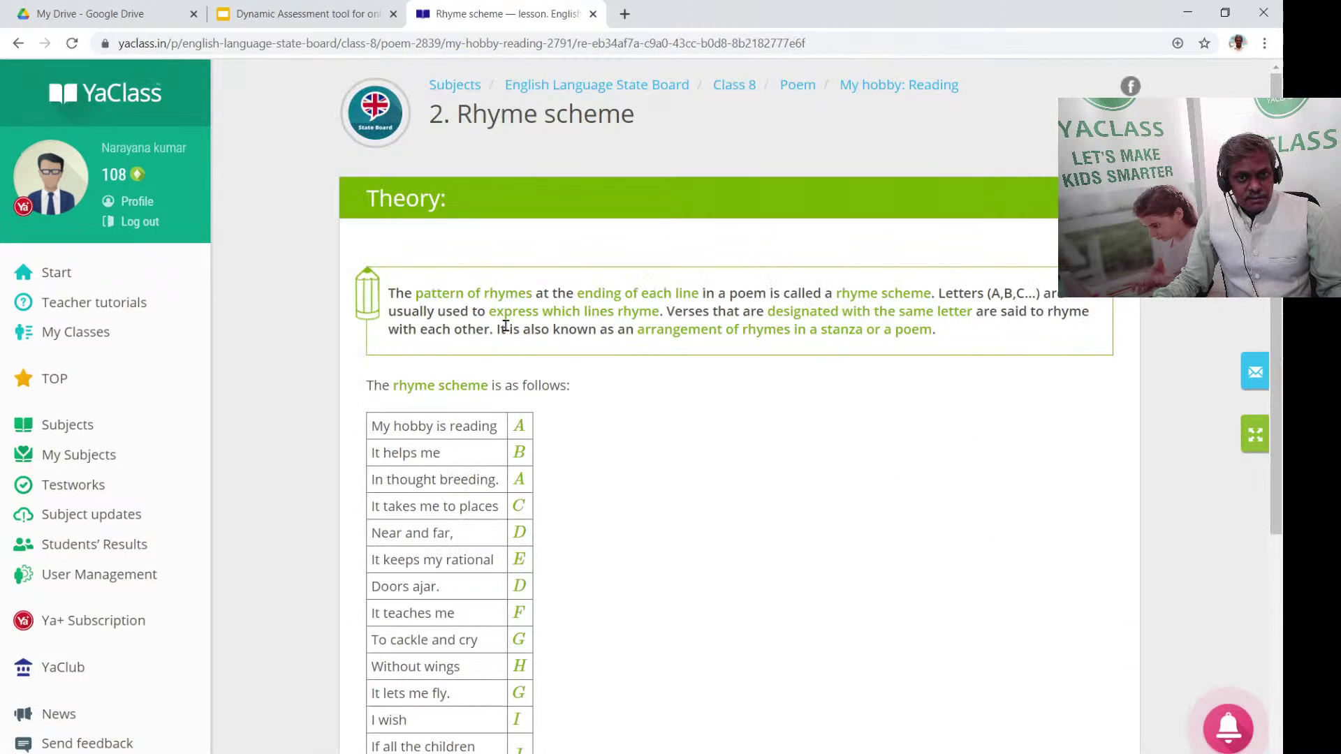
pyautogui.scroll(-5, 469, 433)
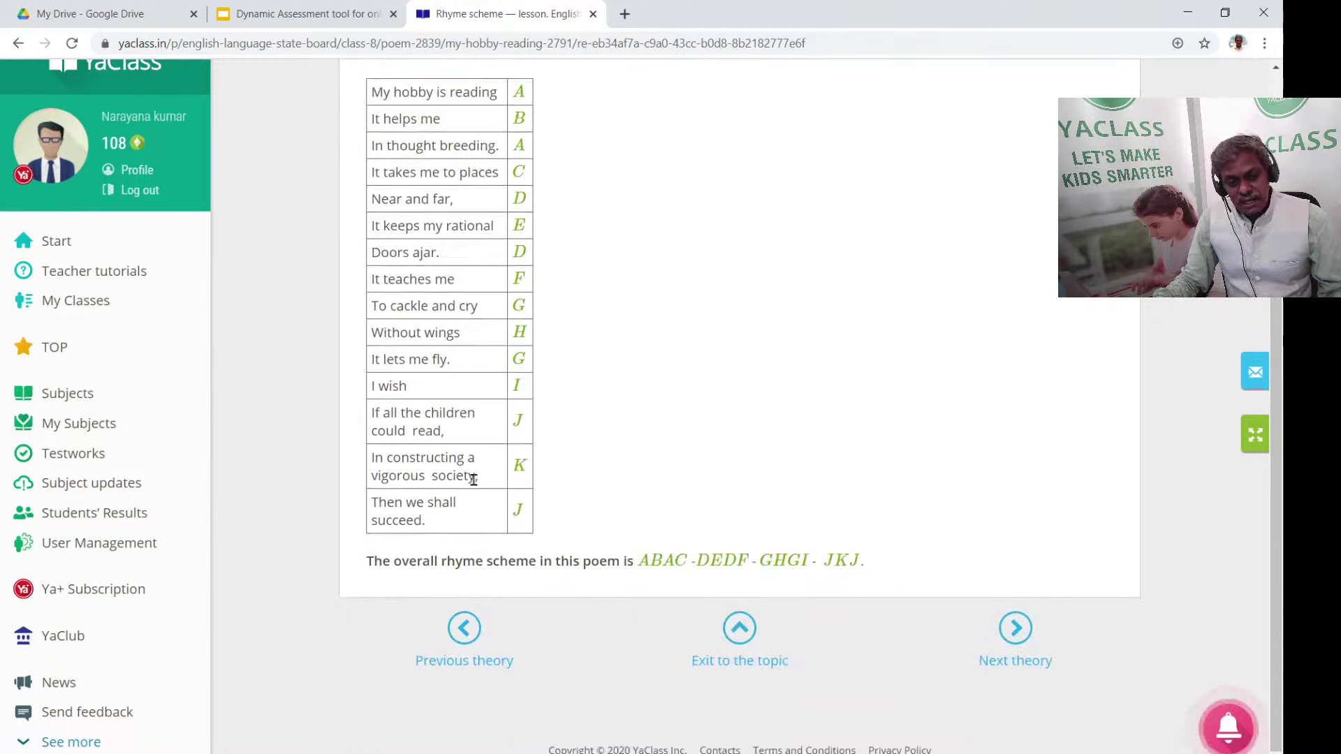
pyautogui.click(1007, 642)
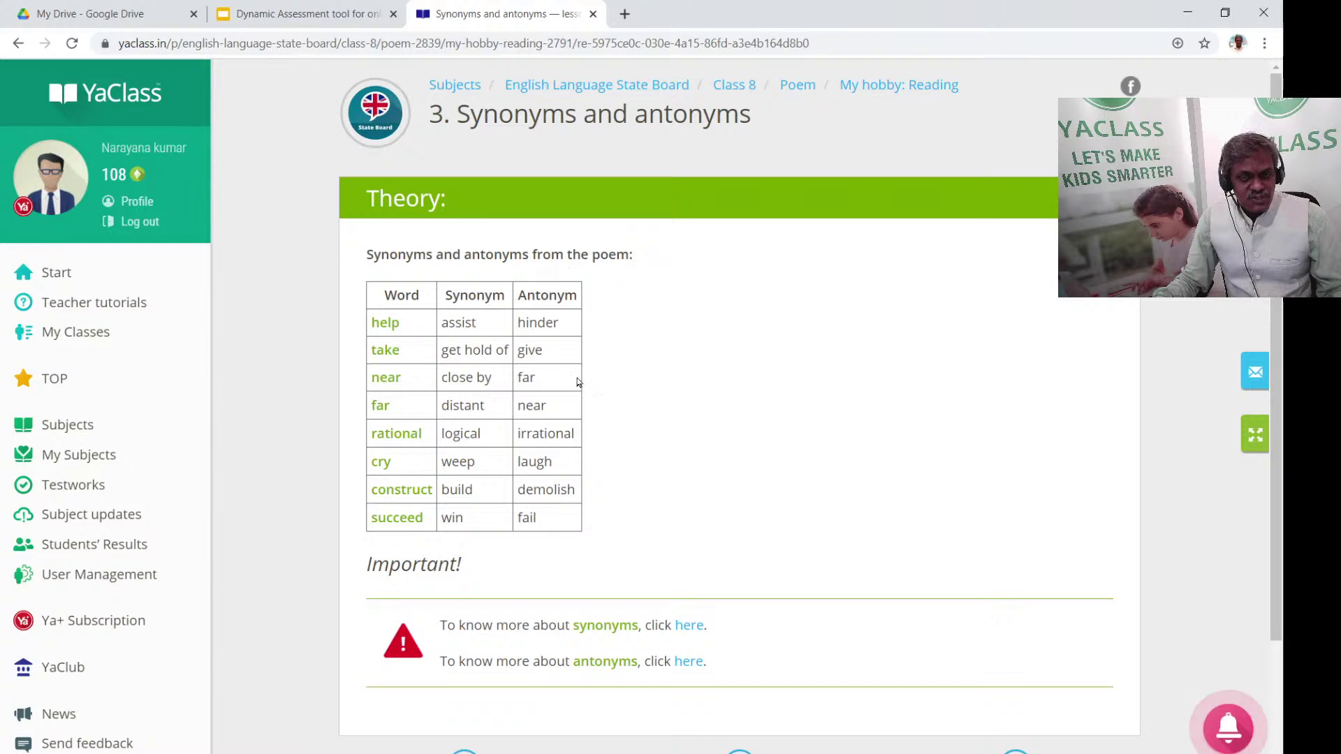
pyautogui.scroll(-3, 753, 445)
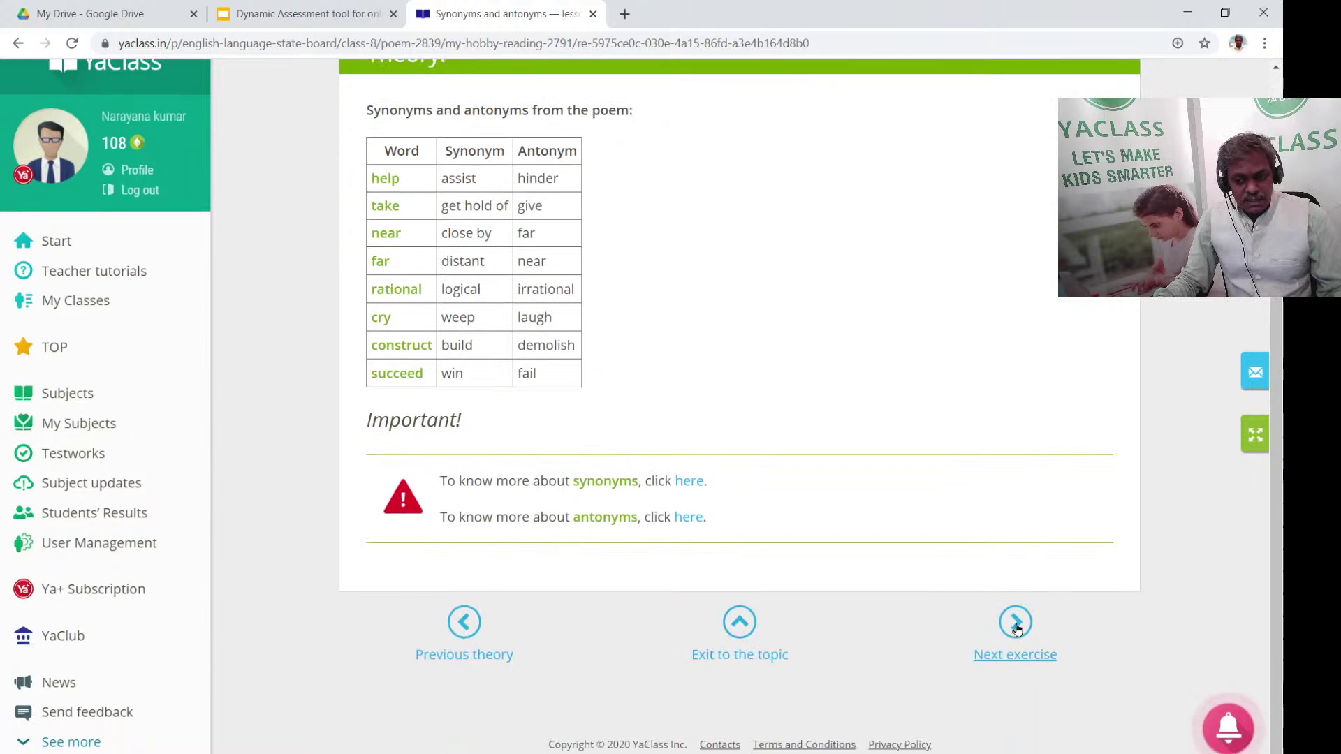
# Answer the Choose the correct answer exercise, ticking wings - fly, submit it, then return to Subjects
pyautogui.click(1012, 646)
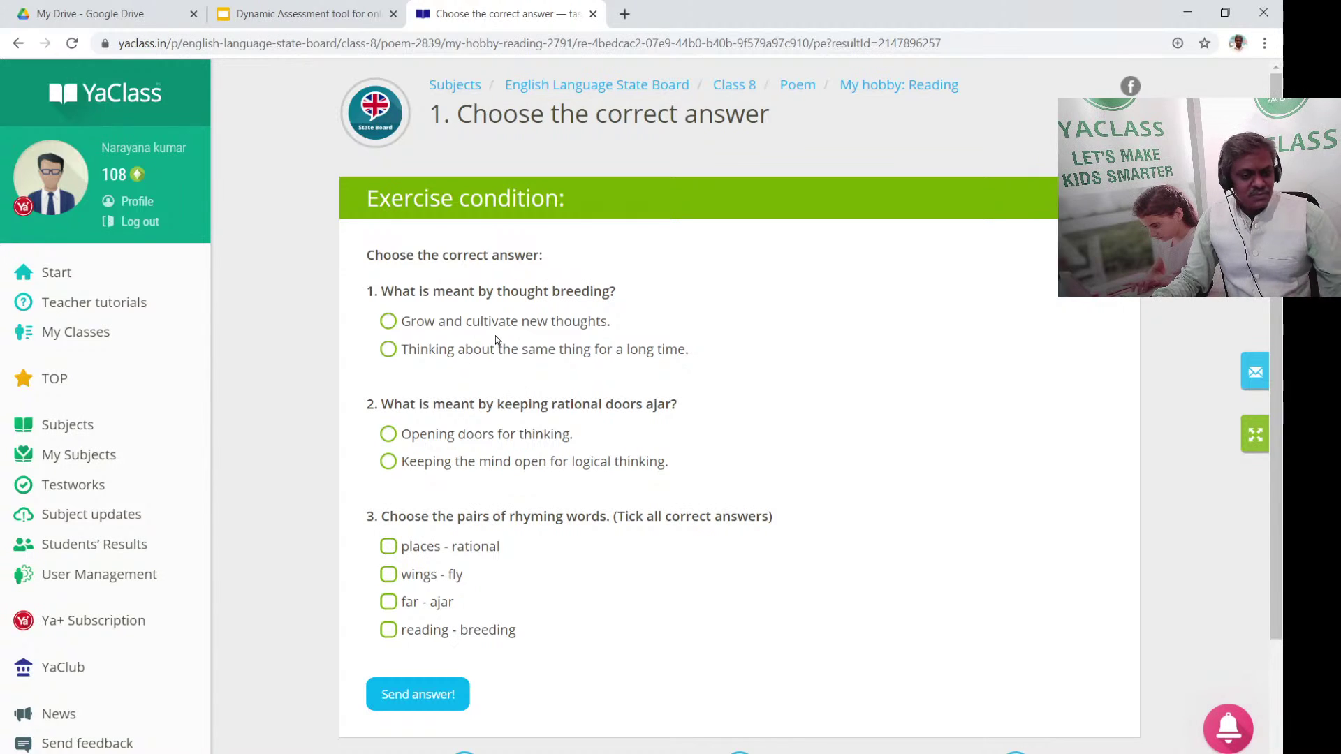
pyautogui.click(389, 350)
pyautogui.click(411, 577)
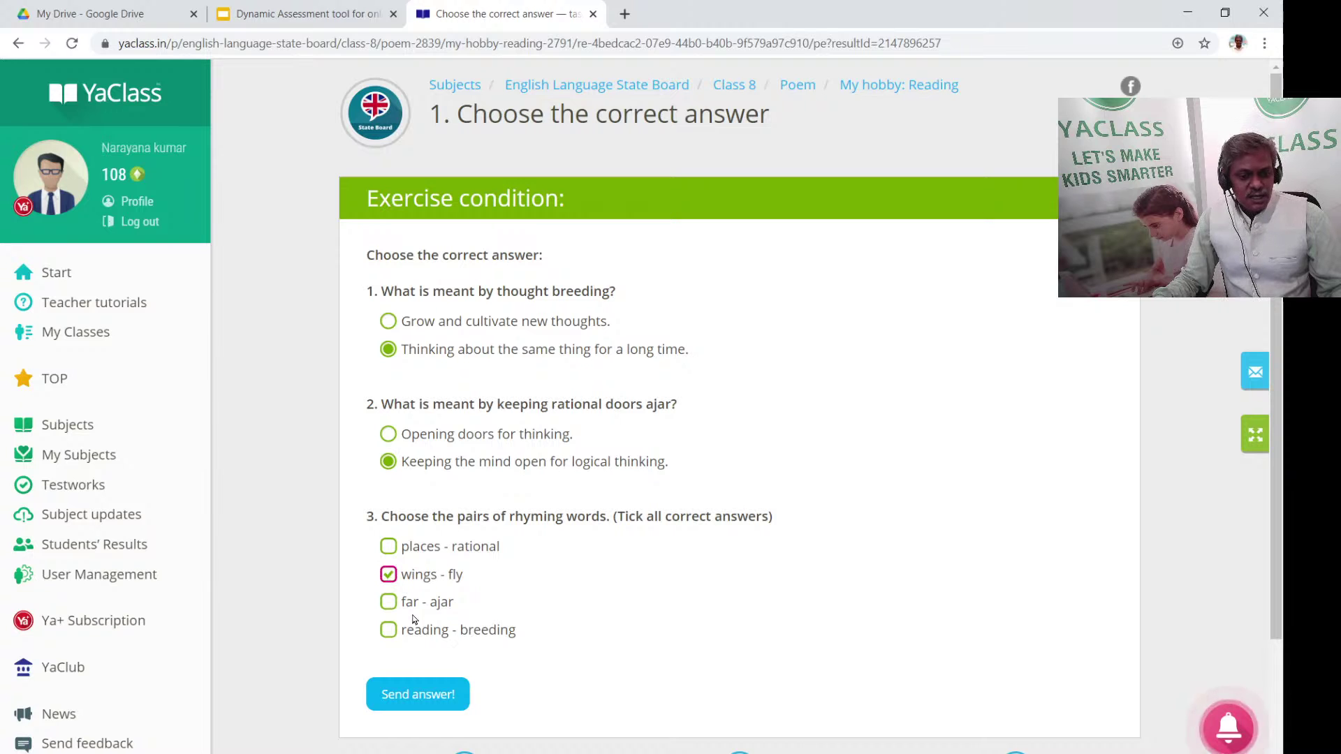
pyautogui.click(419, 694)
pyautogui.scroll(-3, 673, 503)
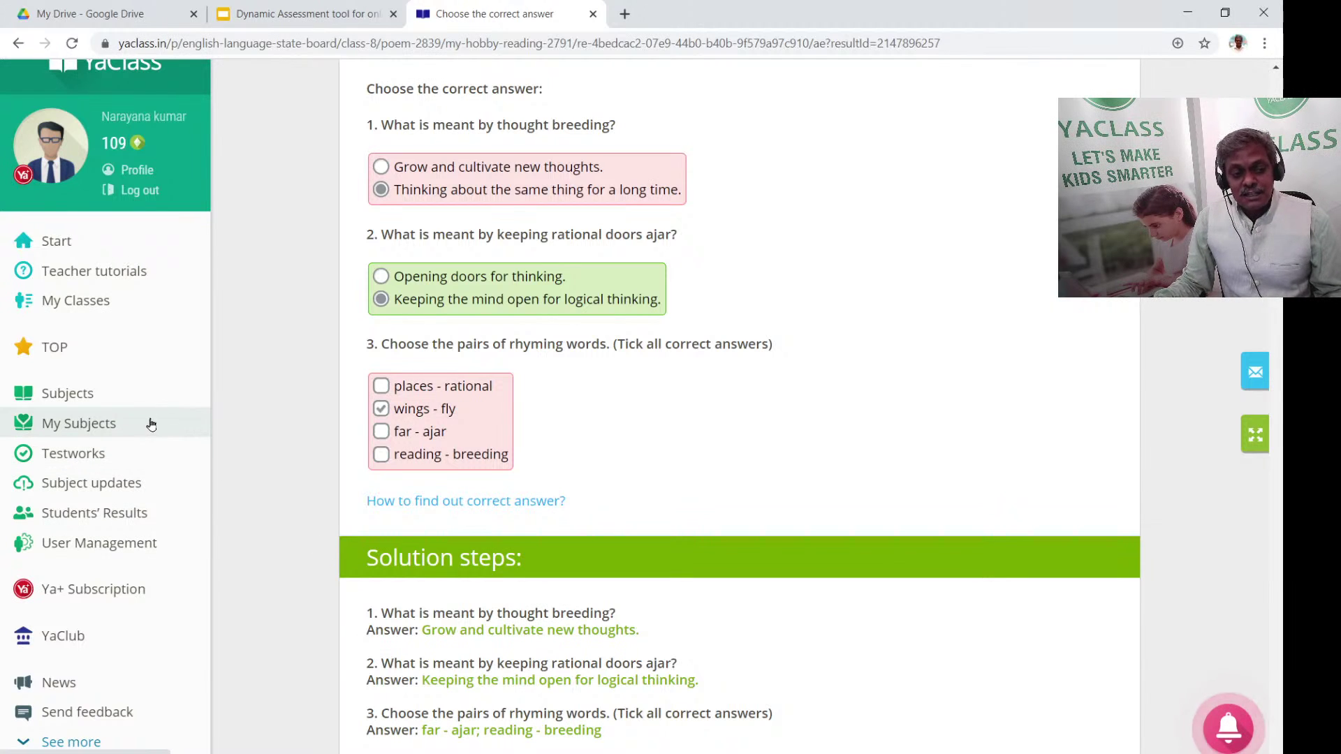
pyautogui.click(118, 397)
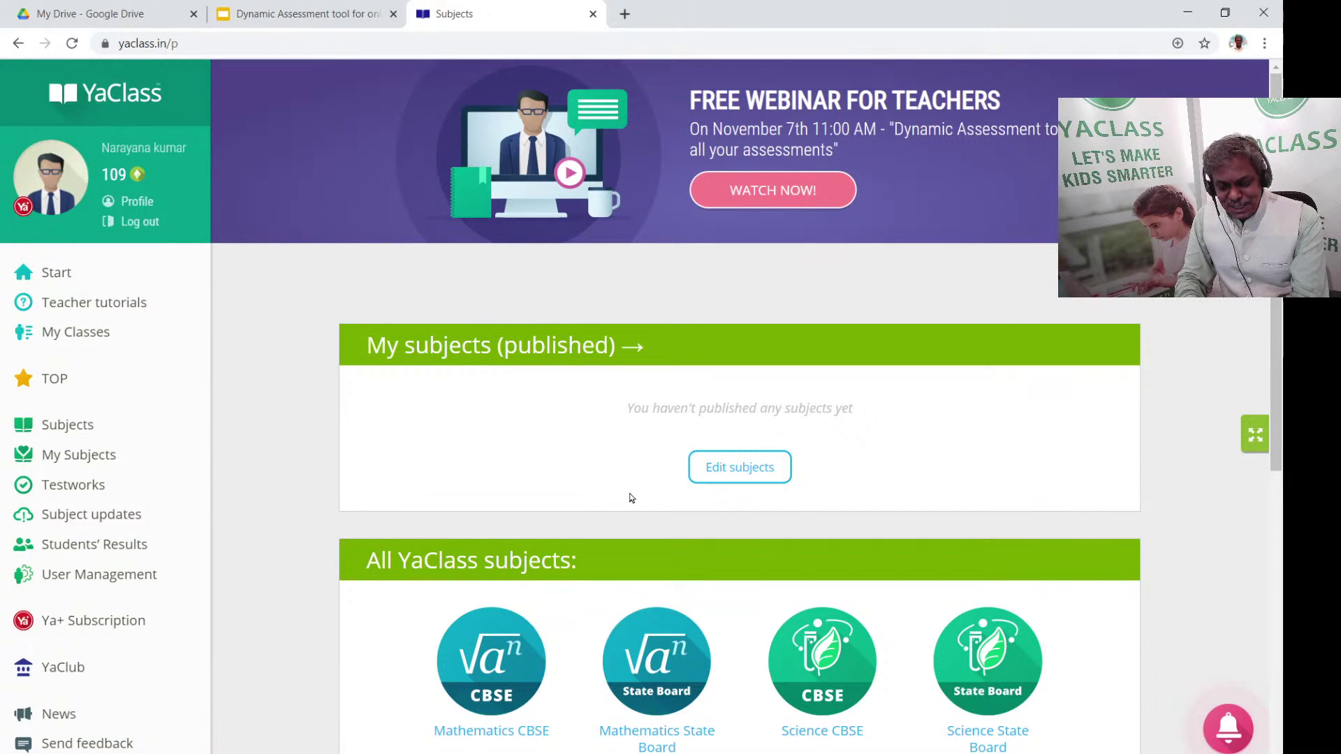
# Show the Test Works page listing the eight existing test works
pyautogui.scroll(-5, 377, 408)
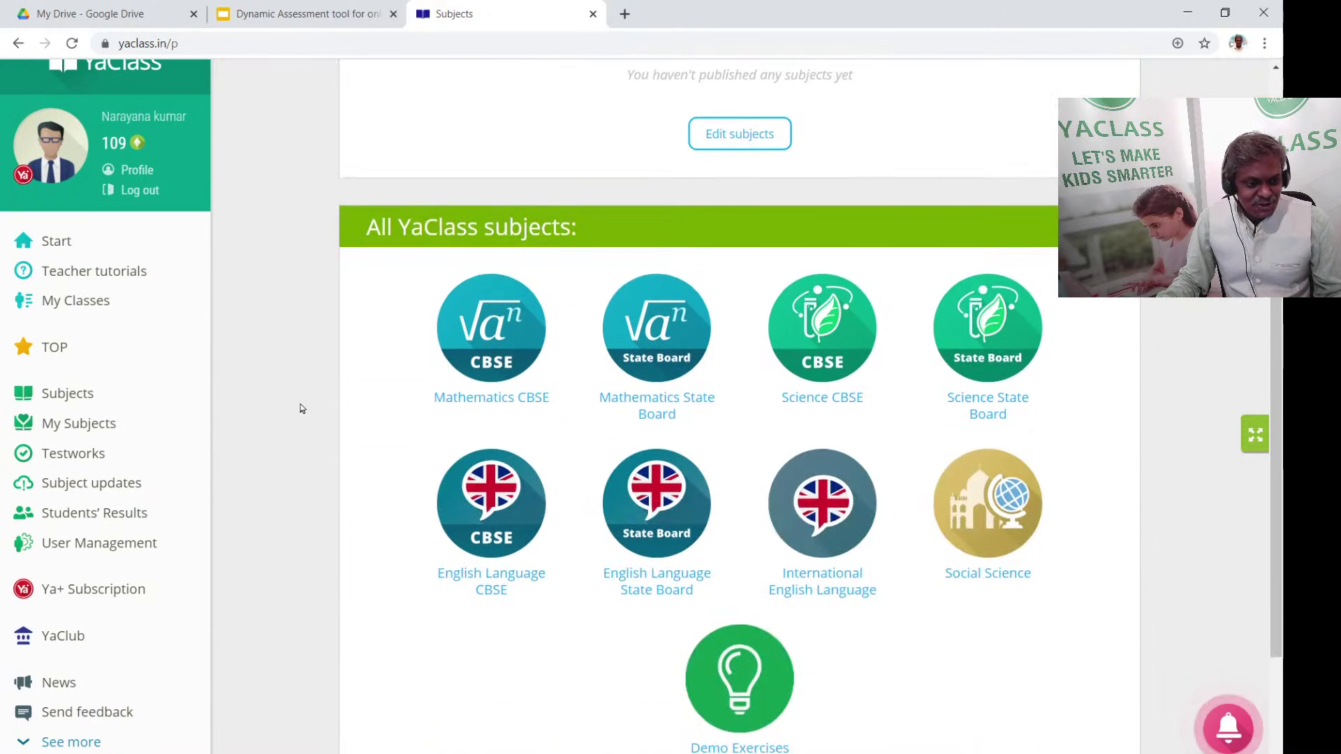
pyautogui.click(60, 465)
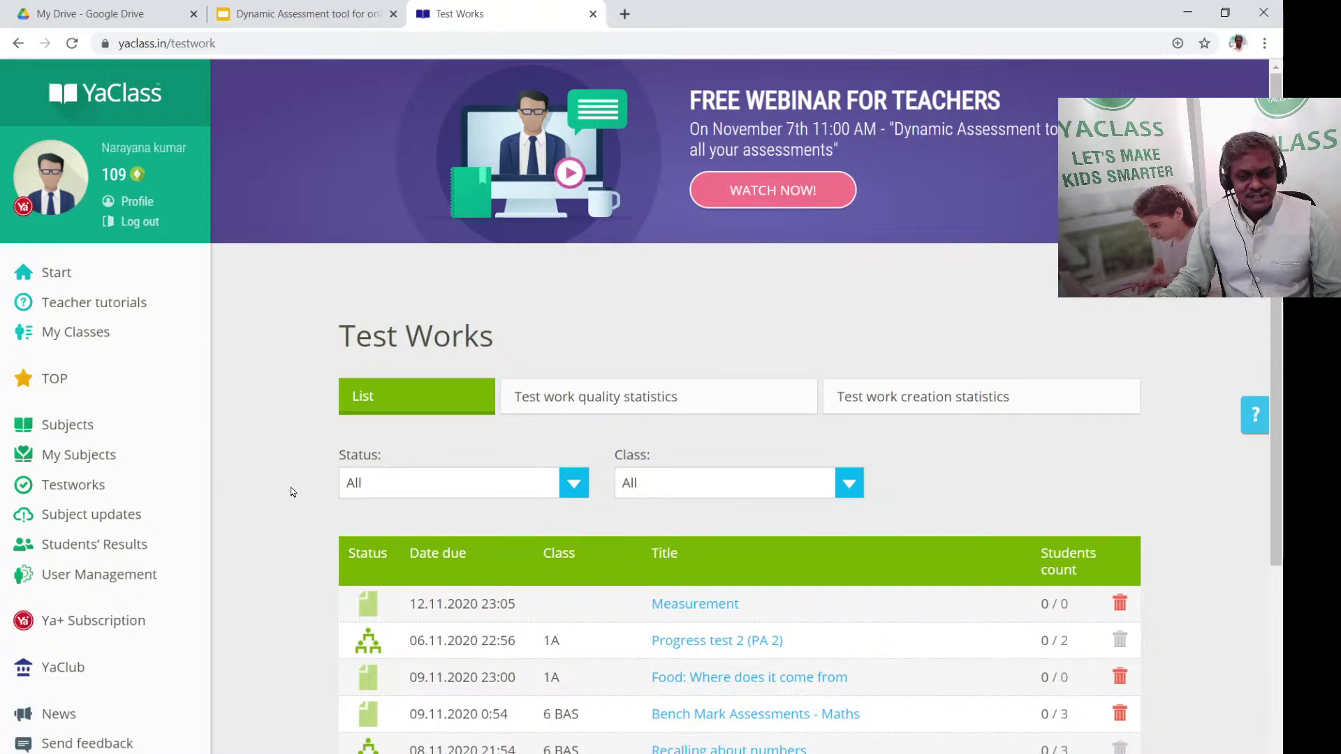
pyautogui.scroll(-4, 324, 493)
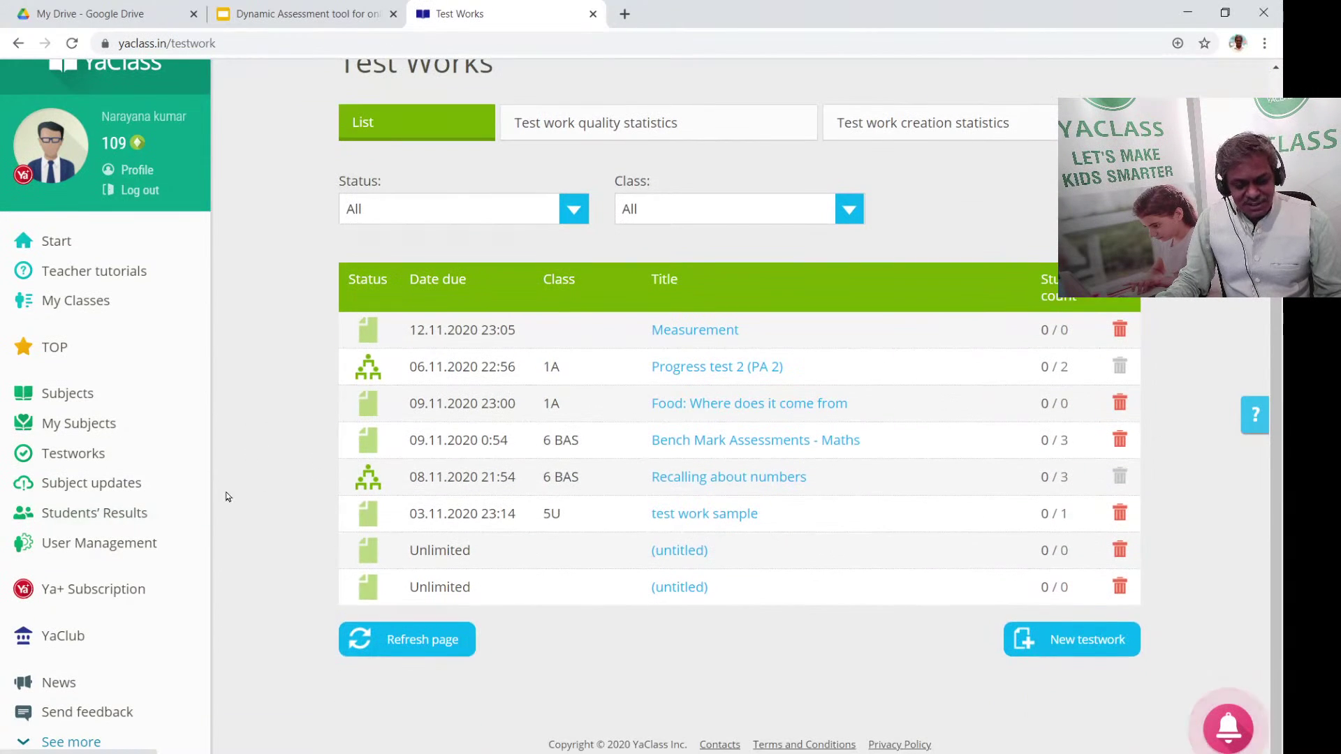
# Start a new test work for Science State Board Class 8, leaving Training test unticked
pyautogui.click(1093, 648)
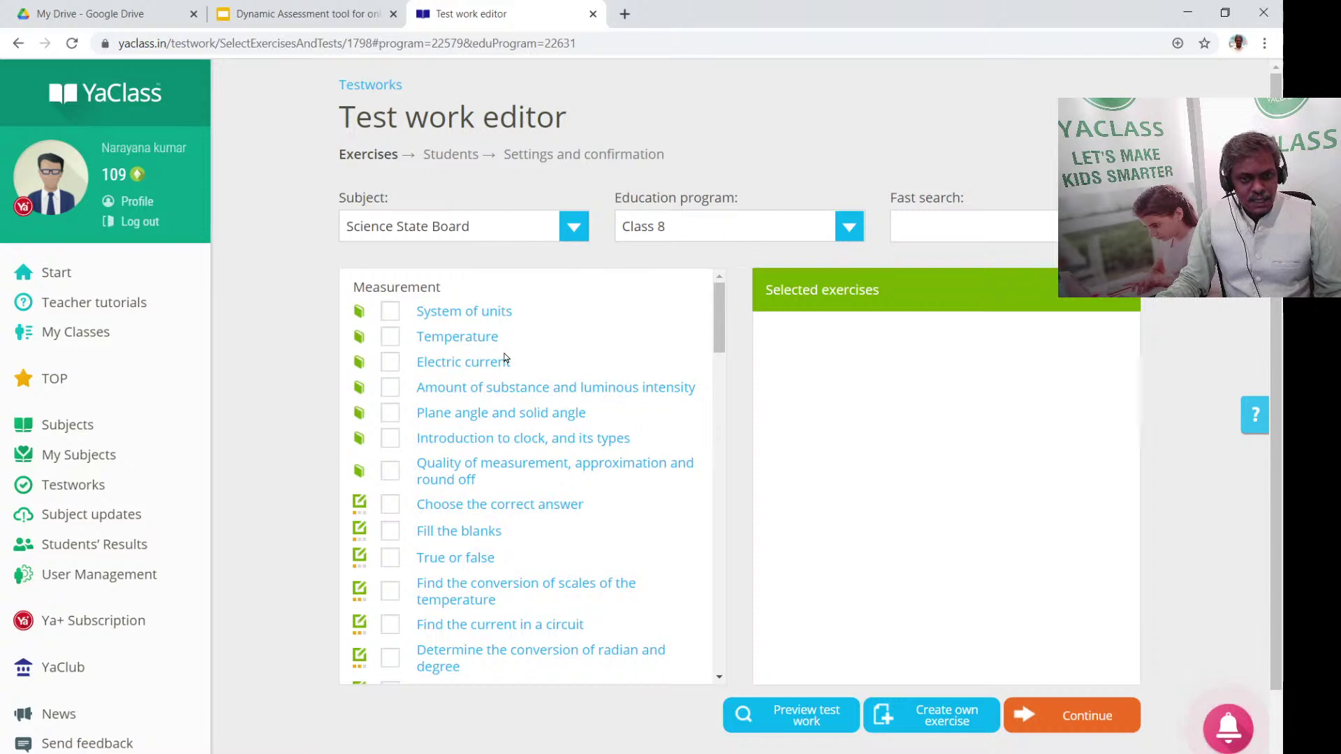
pyautogui.scroll(-10, 503, 383)
pyautogui.scroll(-6, 537, 424)
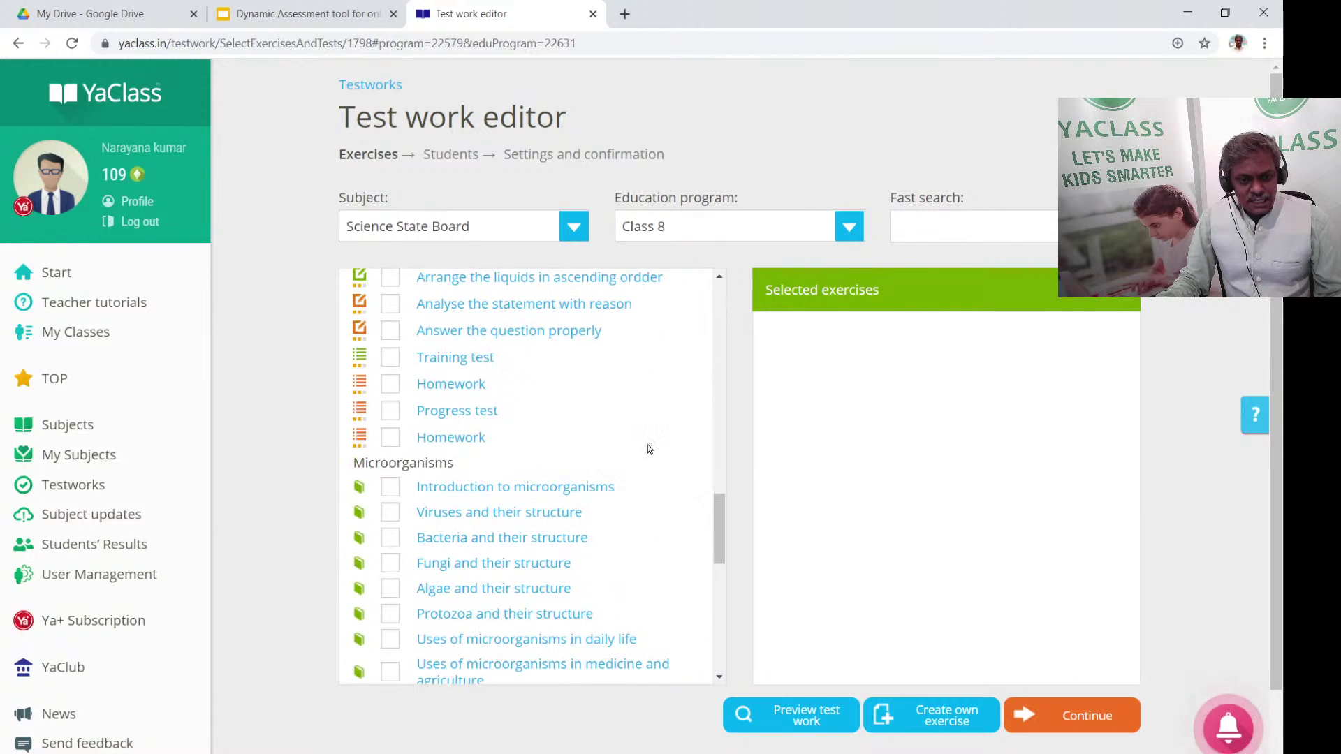
pyautogui.scroll(10, 647, 447)
pyautogui.scroll(2, 663, 391)
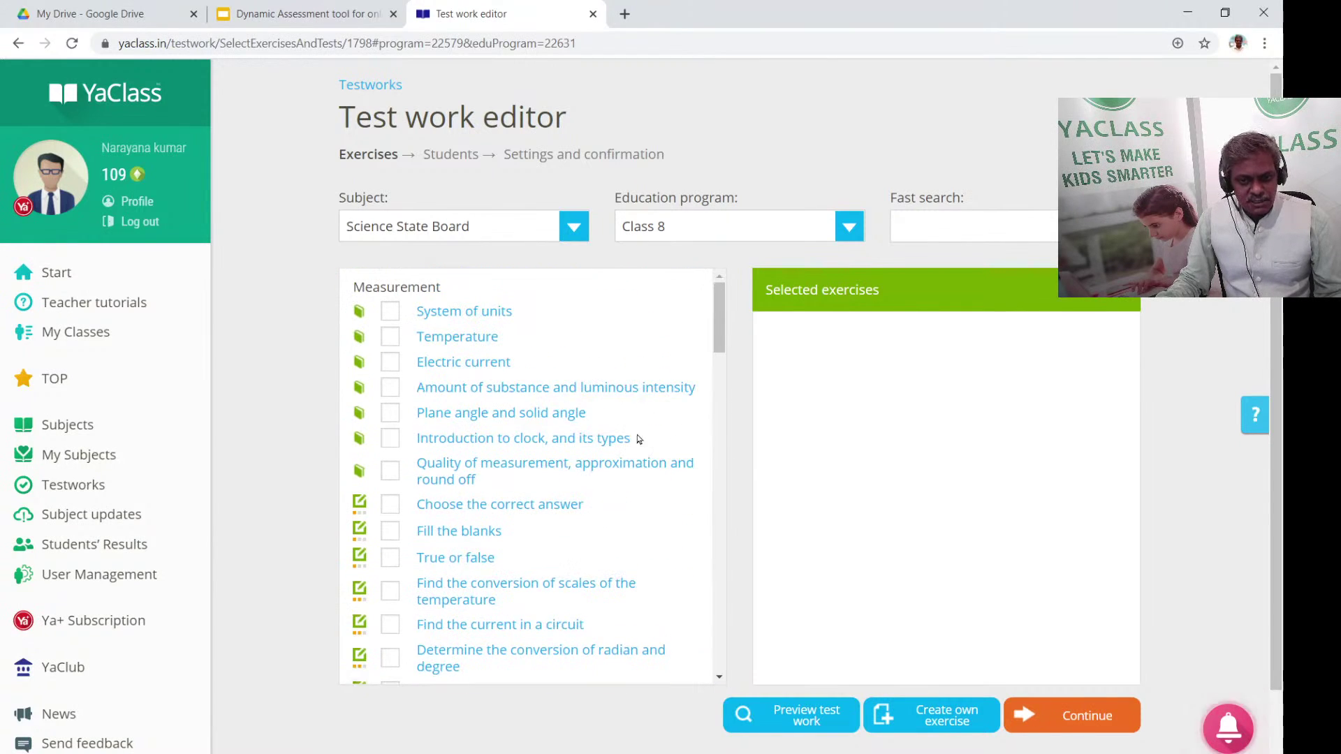
pyautogui.scroll(-5, 530, 496)
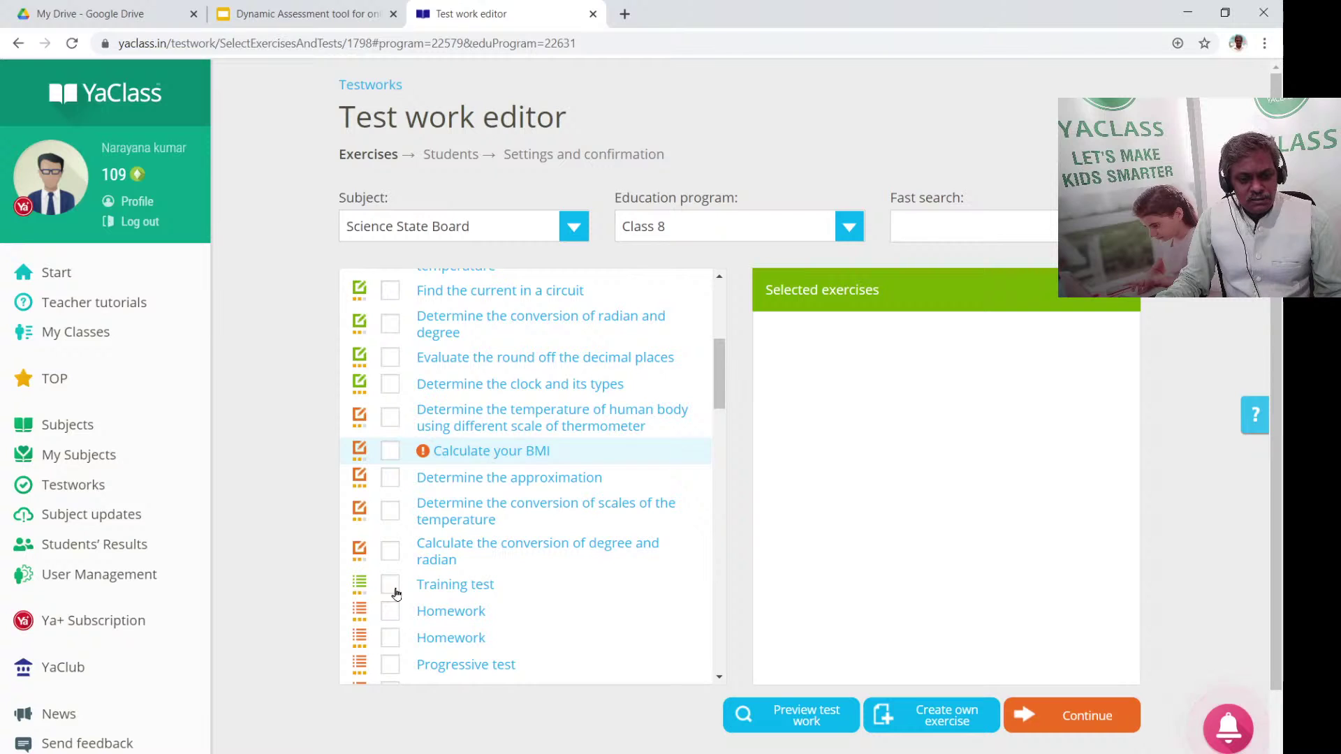
pyautogui.click(390, 586)
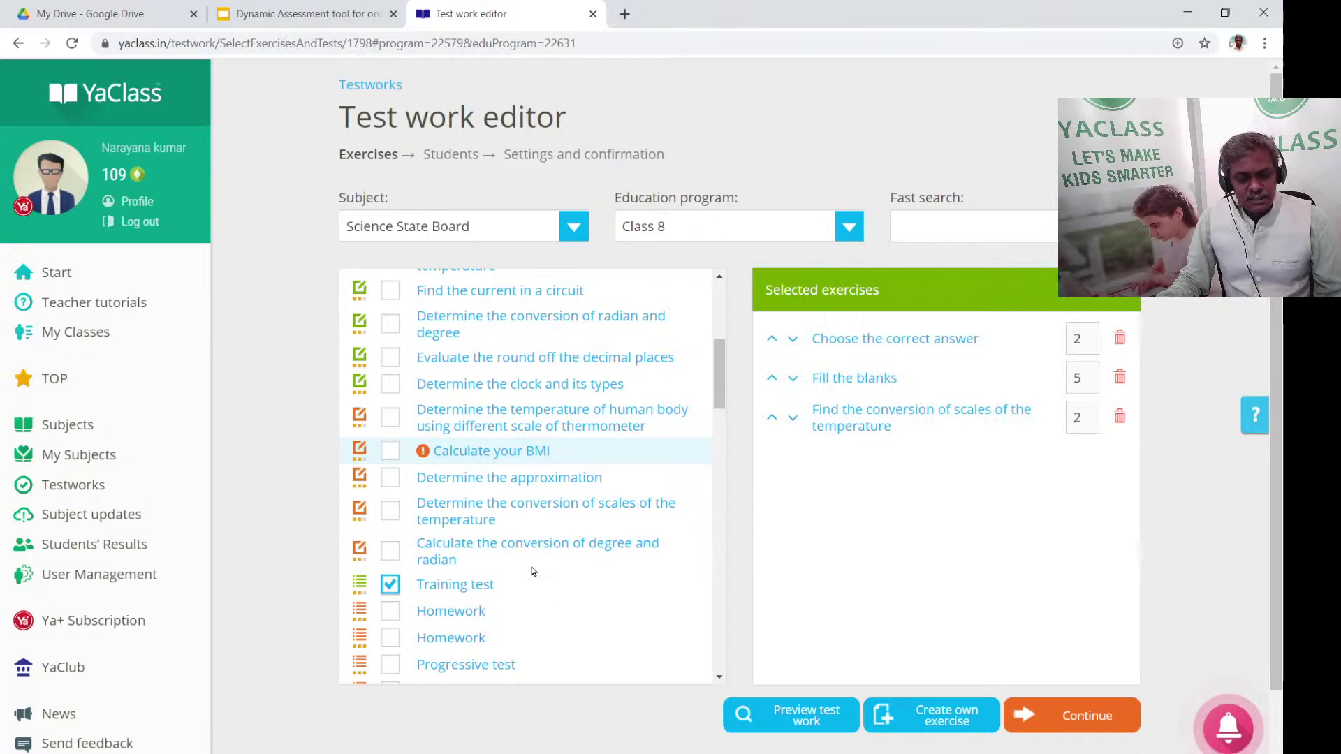
pyautogui.click(395, 588)
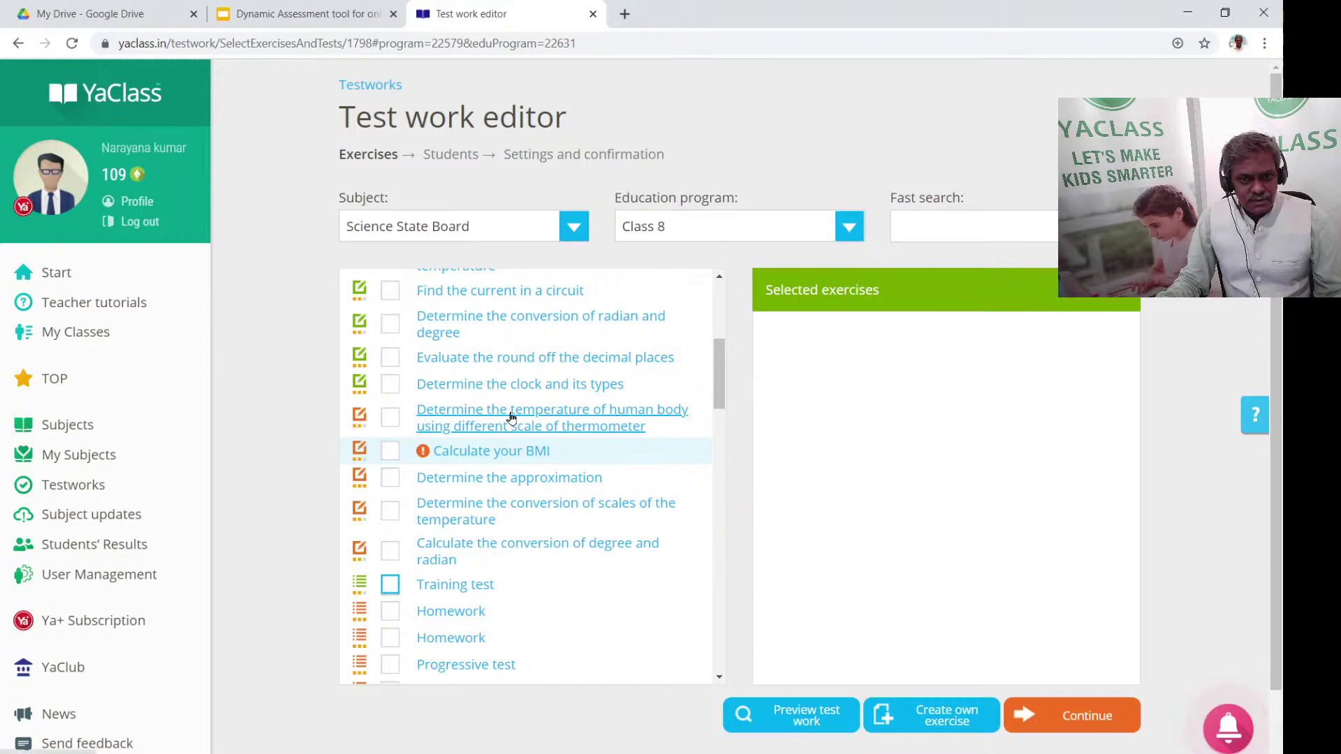
# Bring up the Subject dropdown list for the test work's exercises
pyautogui.scroll(5, 510, 418)
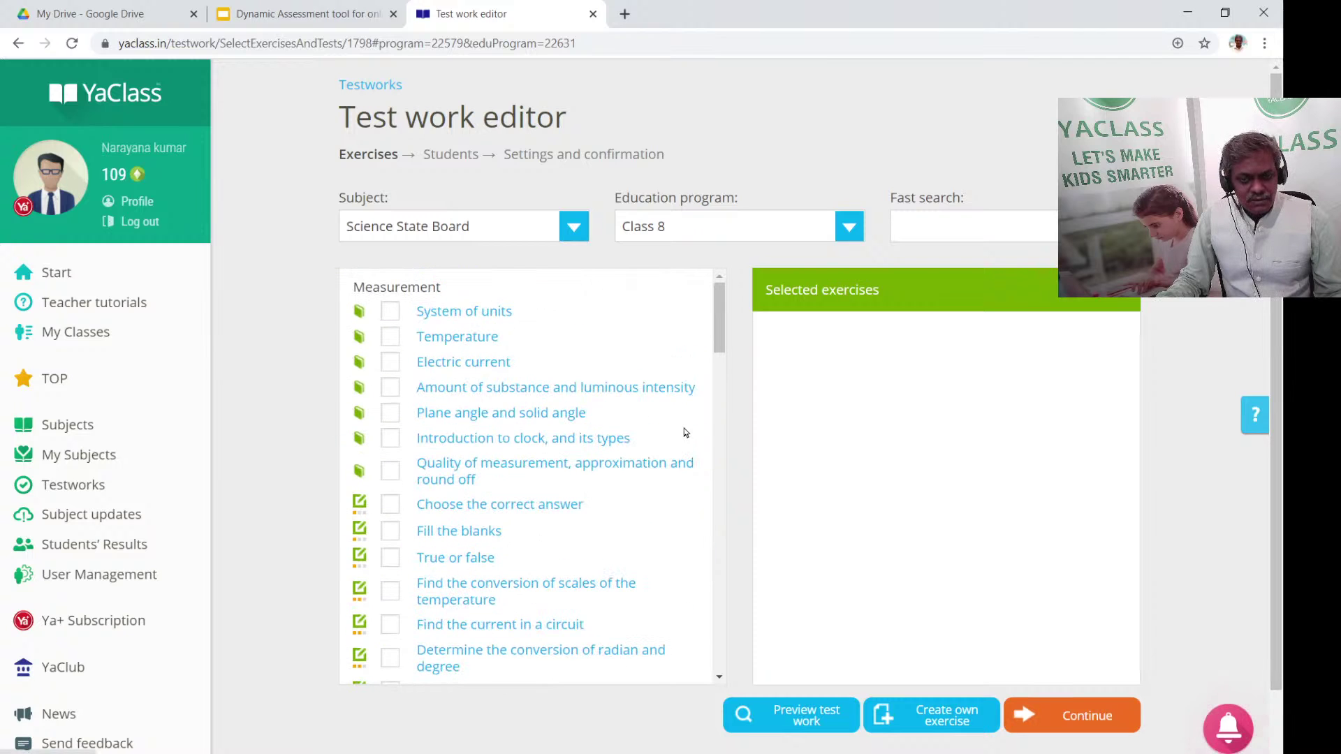
pyautogui.click(489, 231)
pyautogui.click(489, 230)
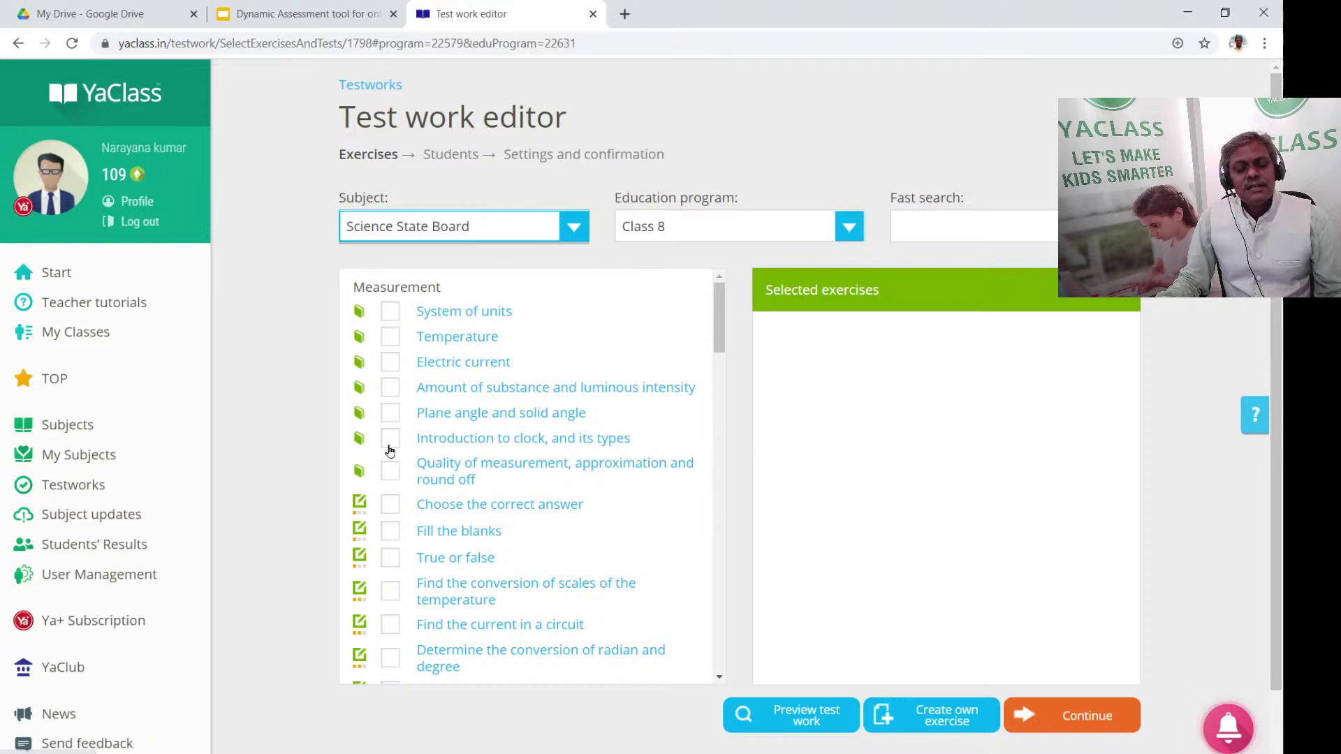
pyautogui.click(531, 223)
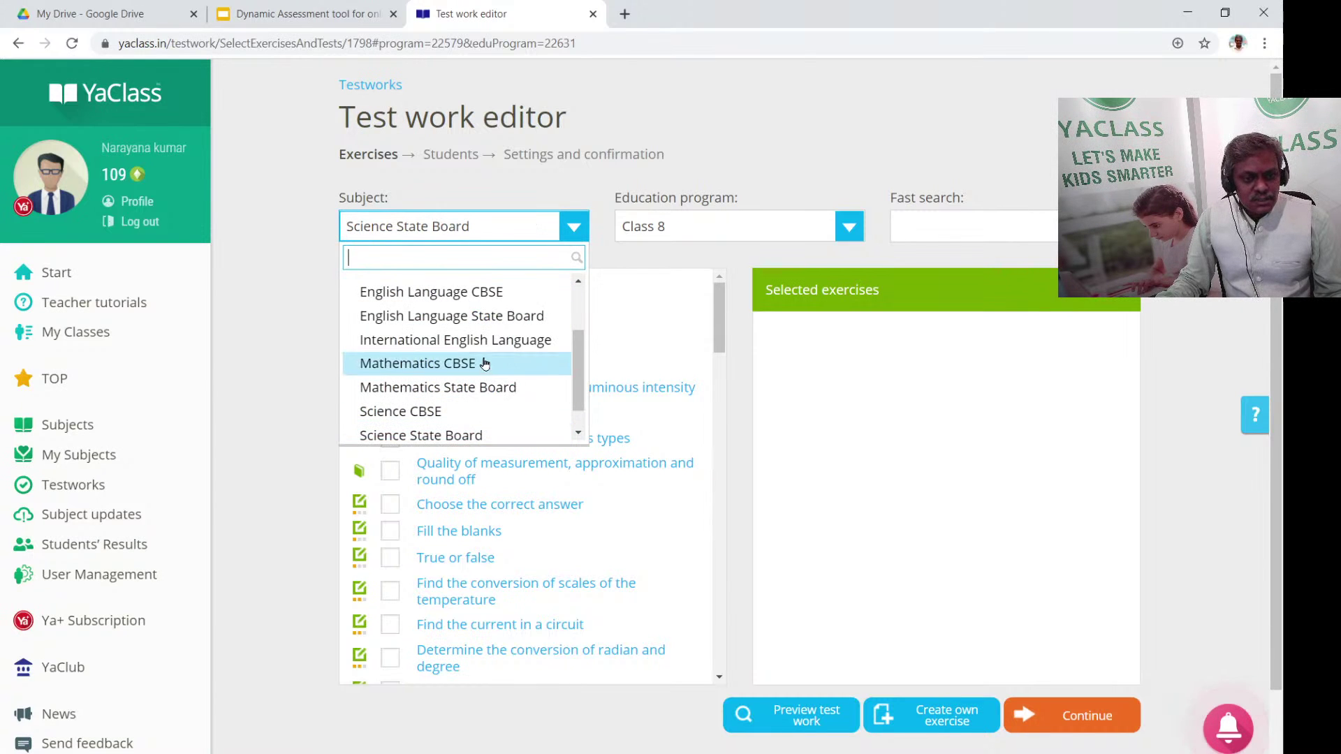
# Switch the subject to English Language State Board and add the common nouns Training Test and Progress test
pyautogui.click(500, 317)
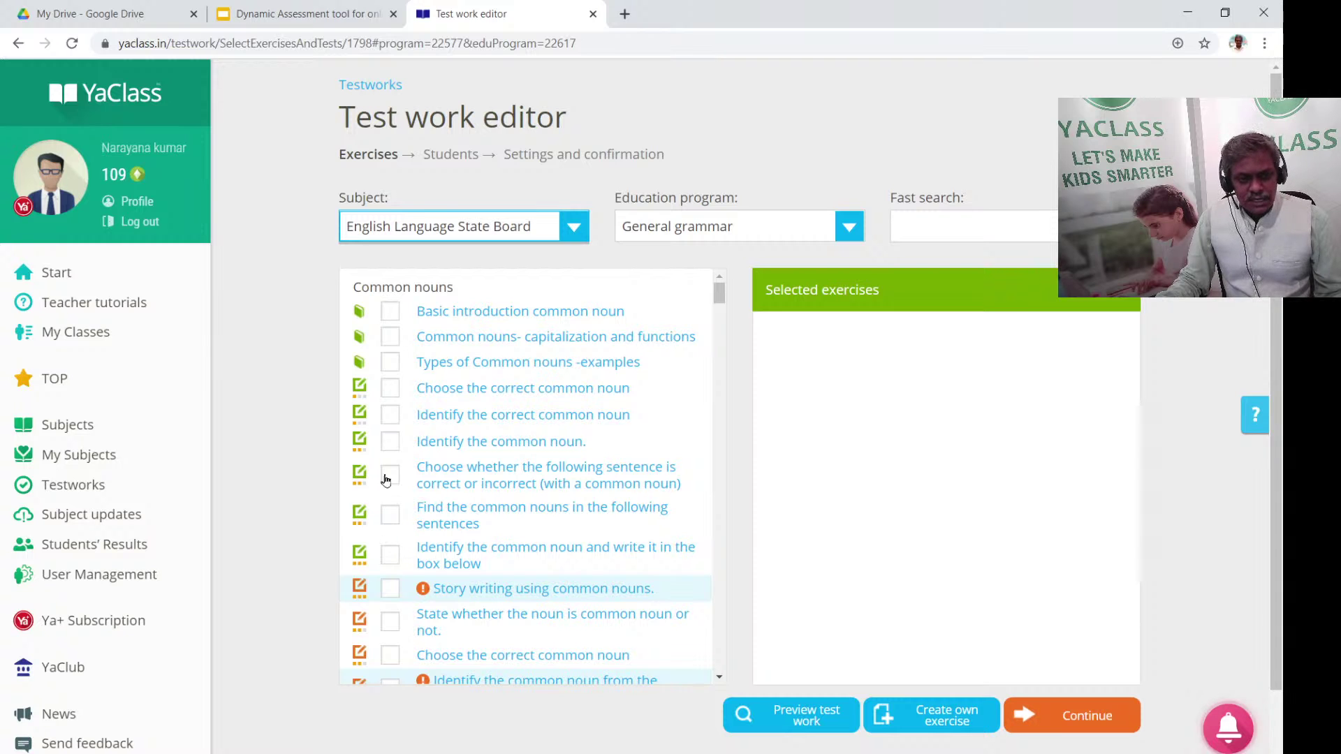
pyautogui.scroll(-5, 584, 486)
pyautogui.scroll(5, 551, 475)
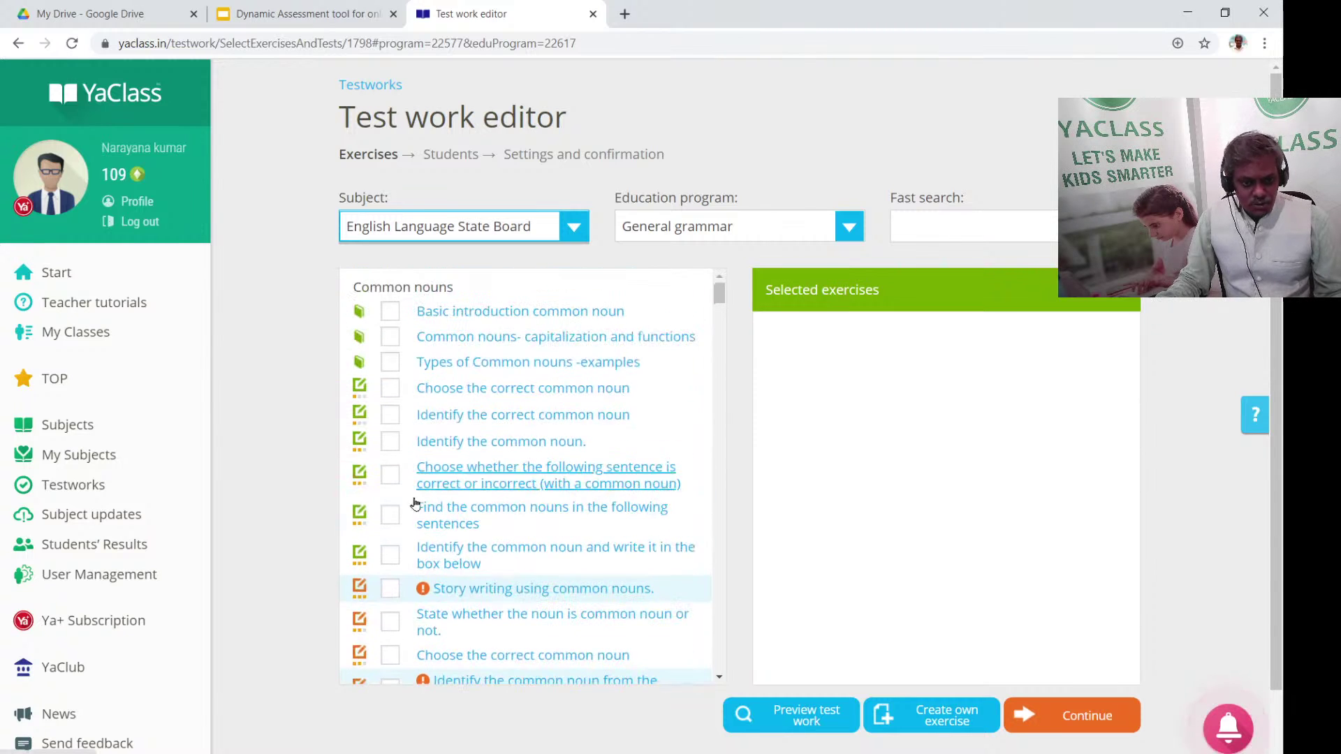
pyautogui.scroll(-3, 478, 518)
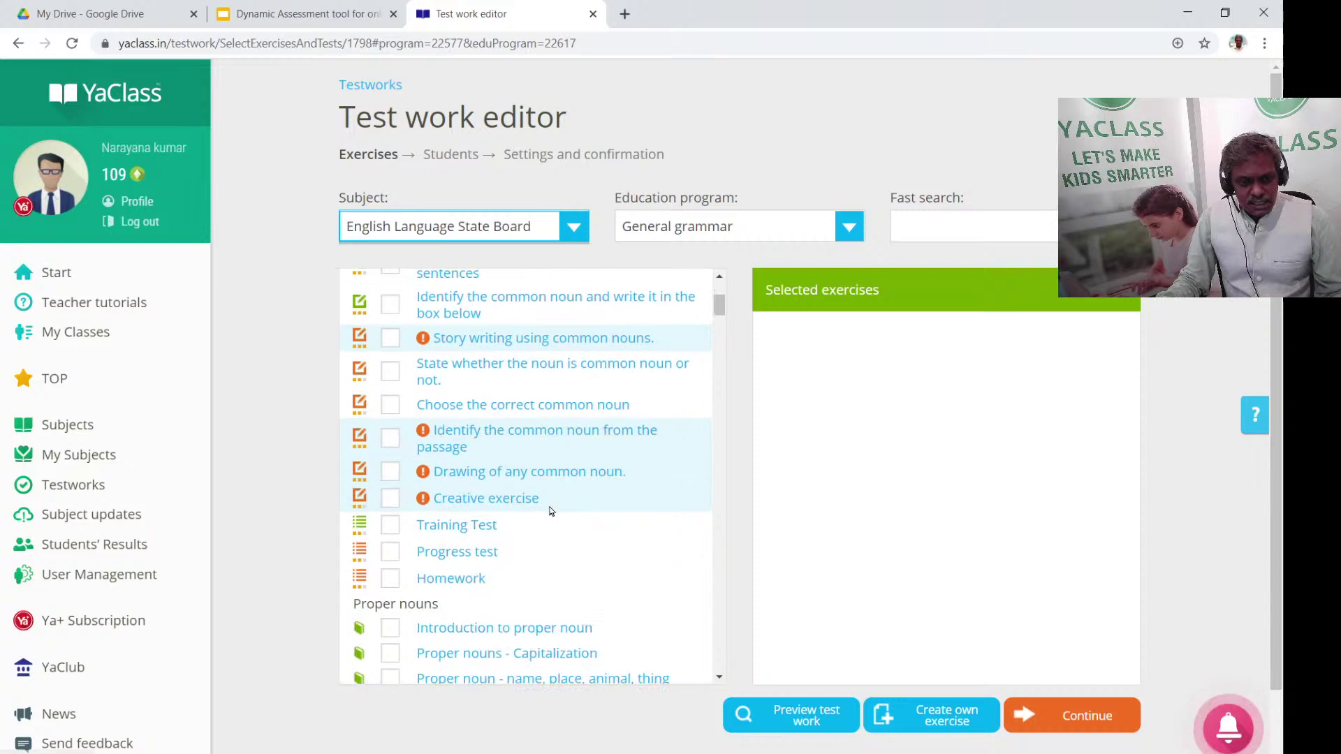
pyautogui.click(389, 527)
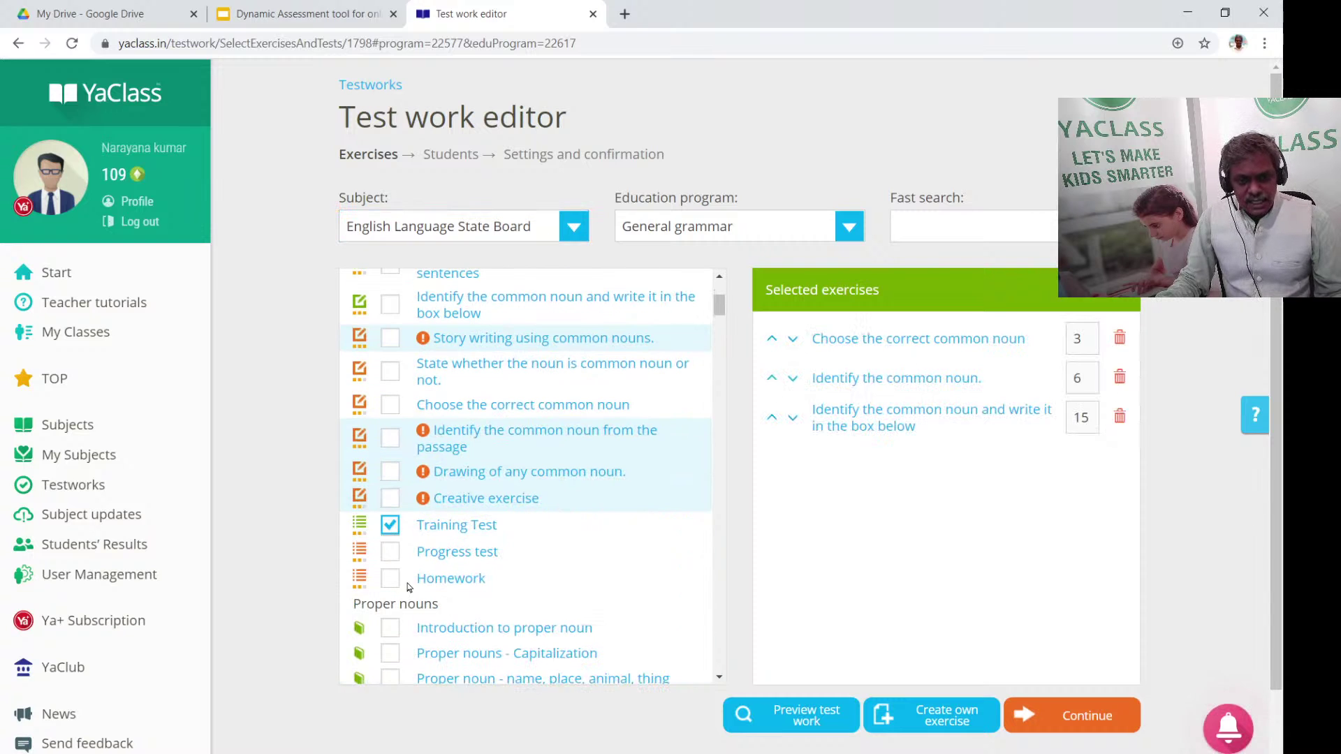
pyautogui.click(391, 552)
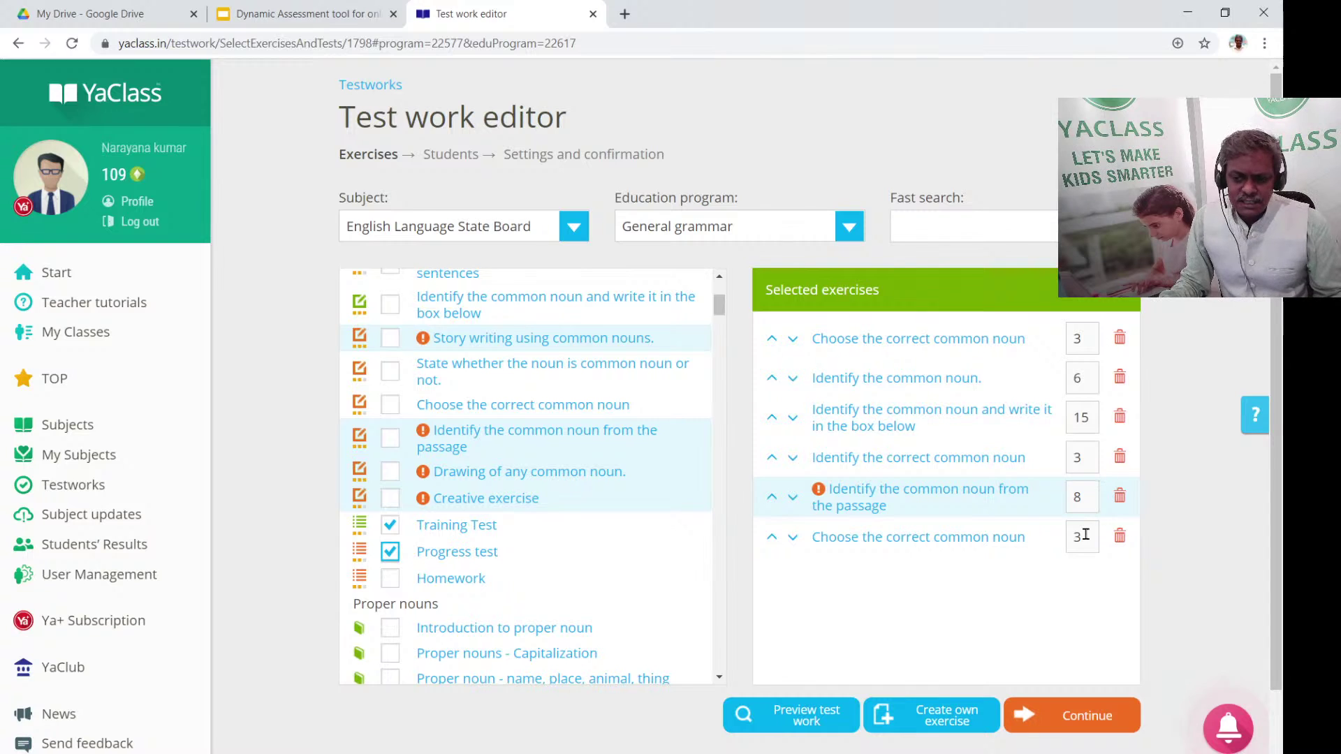
# Add the proper noun exercises, drop the proper-noun Training Test, and add 'Find whether the given word is proper noun or not'
pyautogui.scroll(-3, 643, 628)
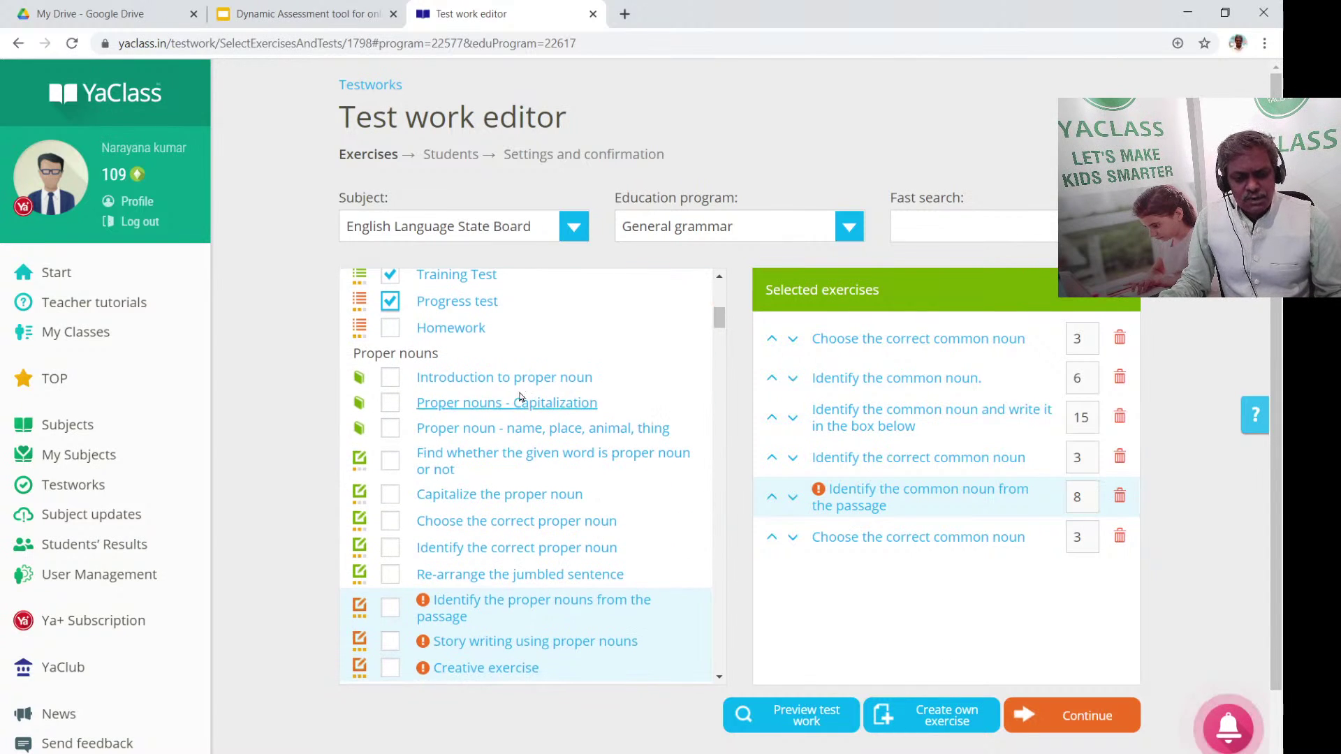
pyautogui.scroll(-2, 519, 397)
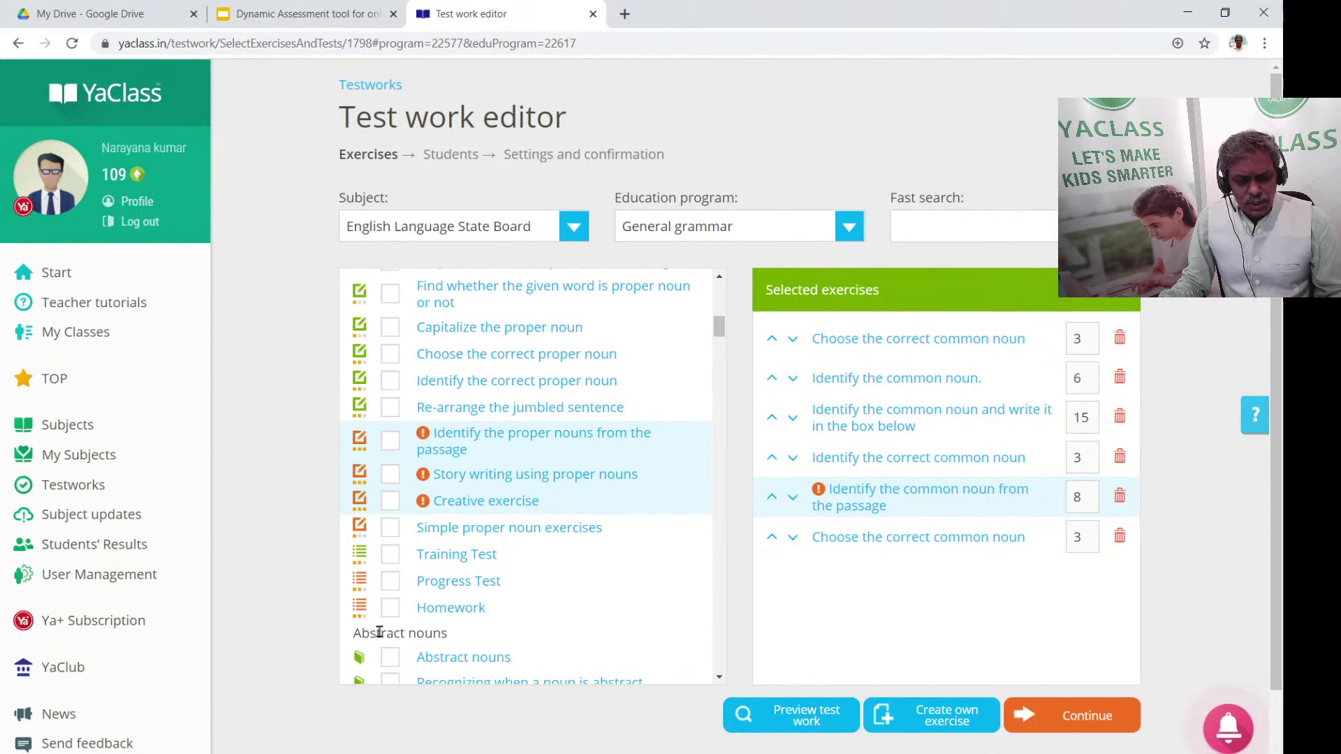
pyautogui.click(395, 555)
pyautogui.scroll(-2, 566, 547)
pyautogui.scroll(4, 534, 542)
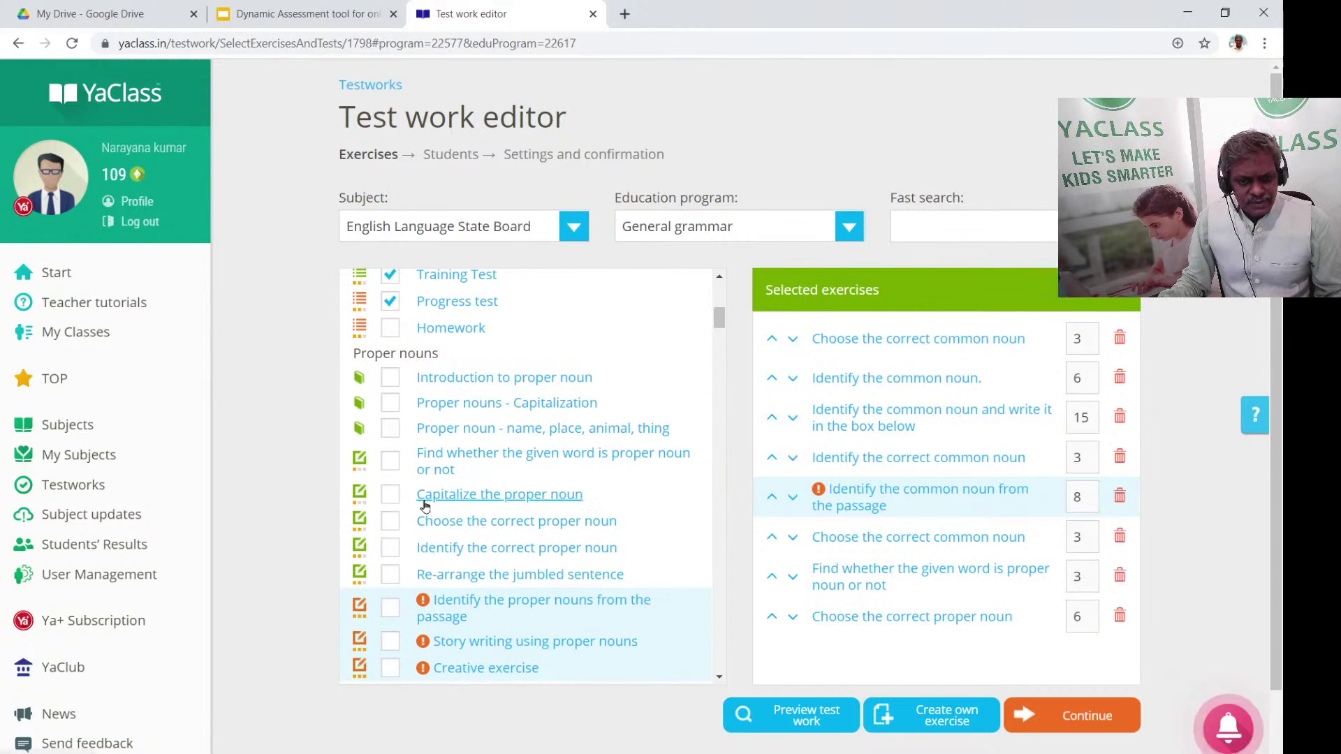
pyautogui.scroll(-2, 426, 548)
pyautogui.click(453, 549)
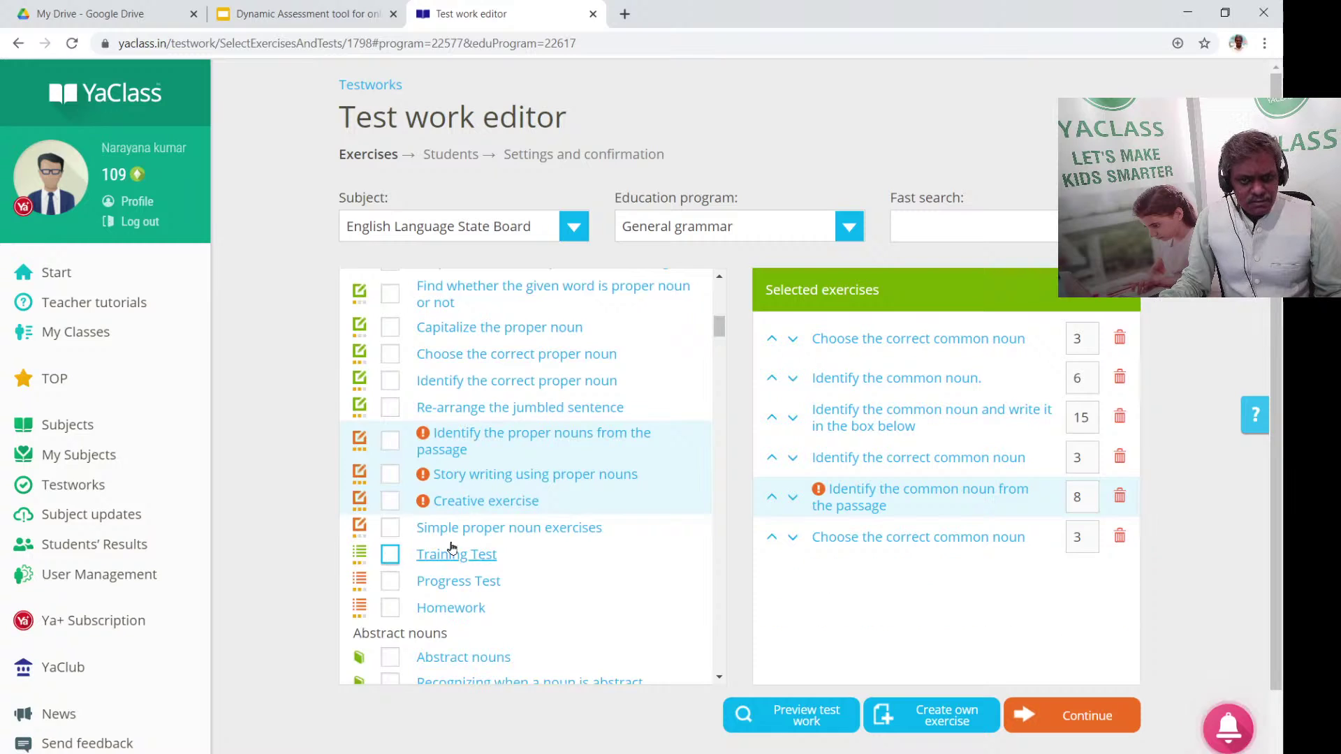
pyautogui.scroll(2, 440, 538)
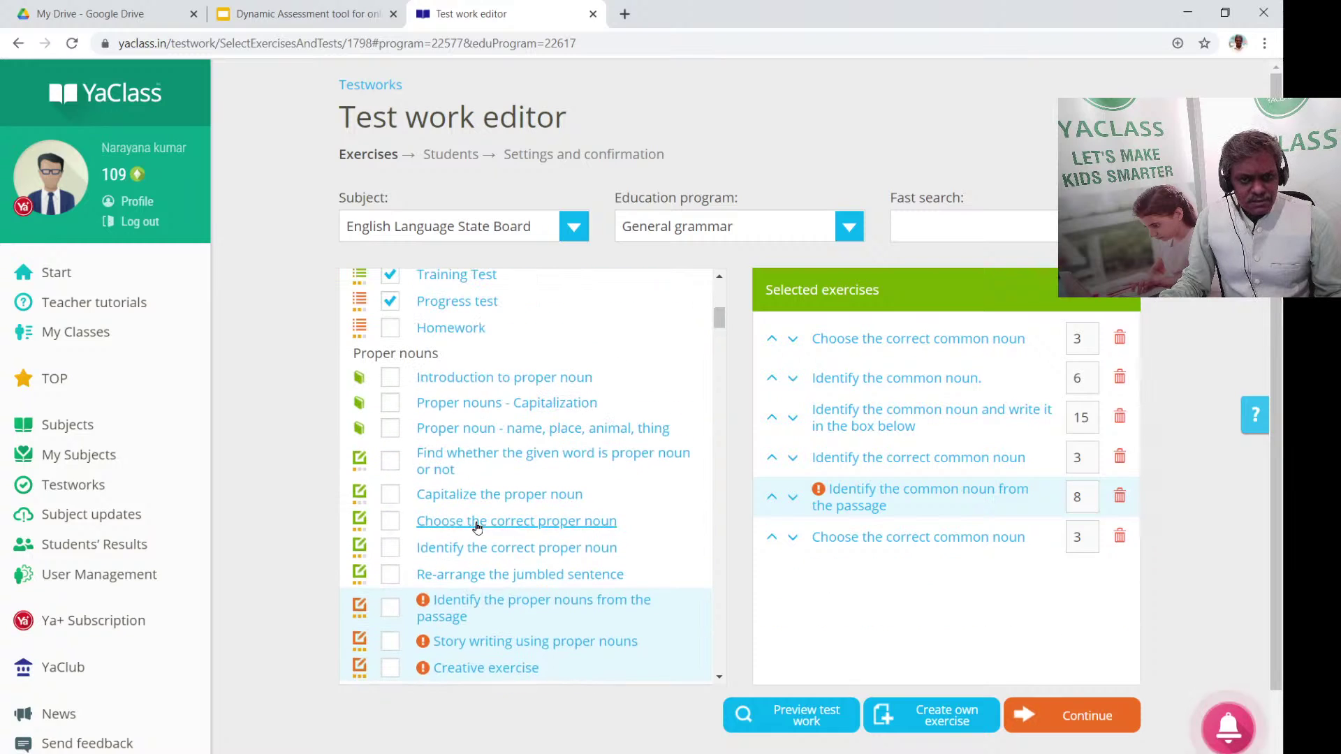
pyautogui.click(390, 468)
pyautogui.scroll(-1, 615, 632)
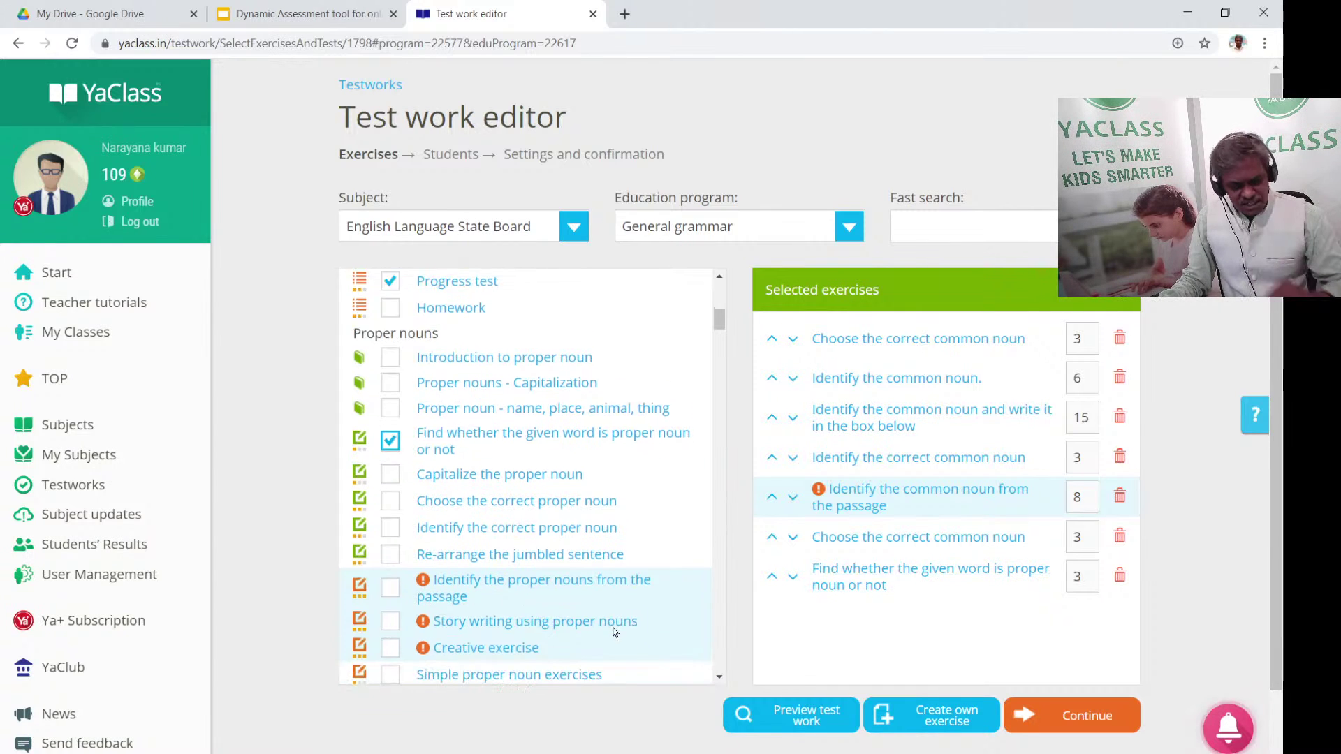
pyautogui.scroll(-6, 614, 632)
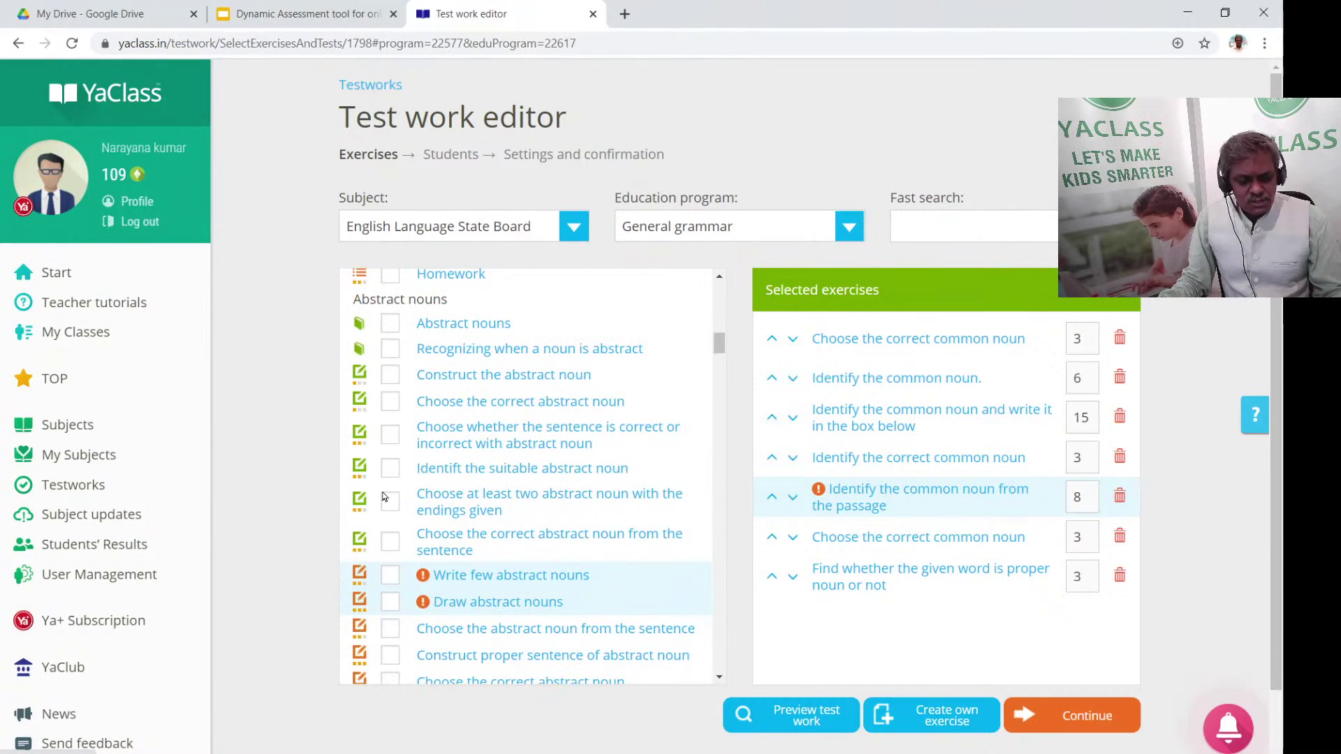
# Send the test work to the whole of class 8C1 and proceed to settings
pyautogui.click(1106, 716)
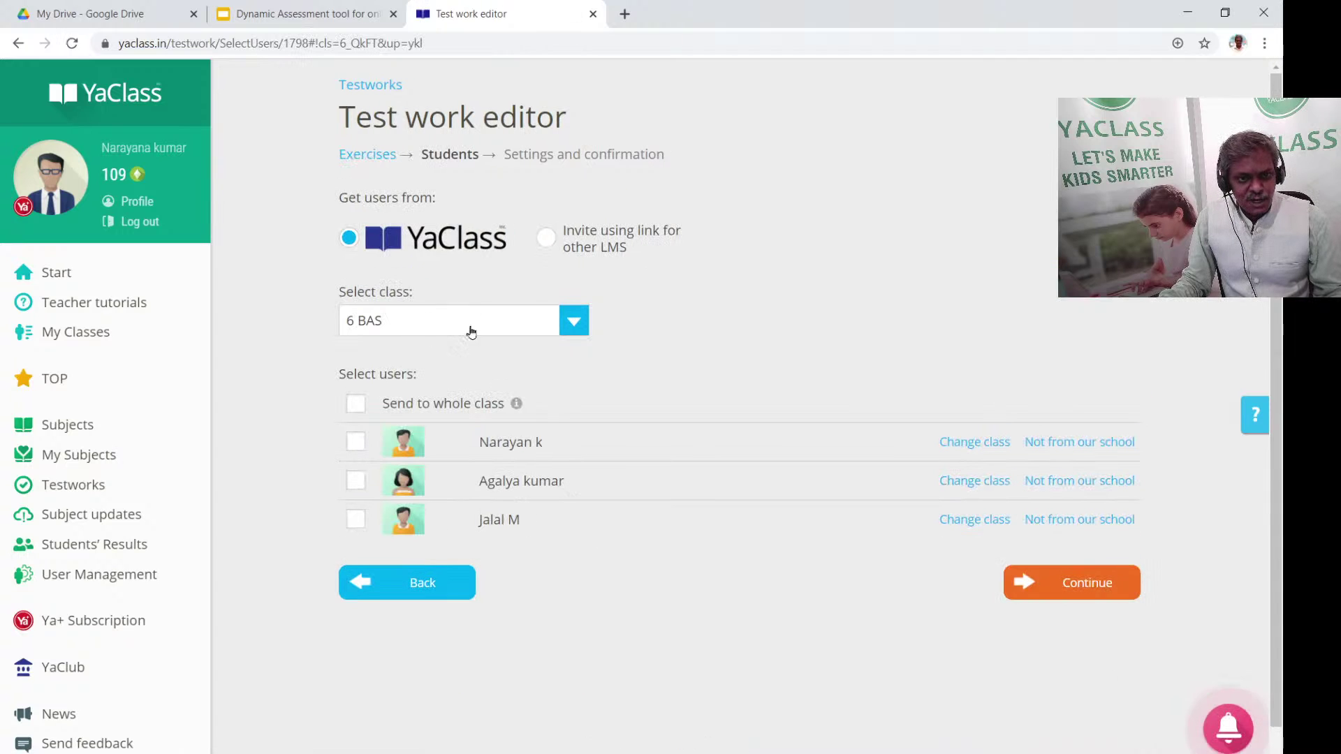
pyautogui.click(441, 313)
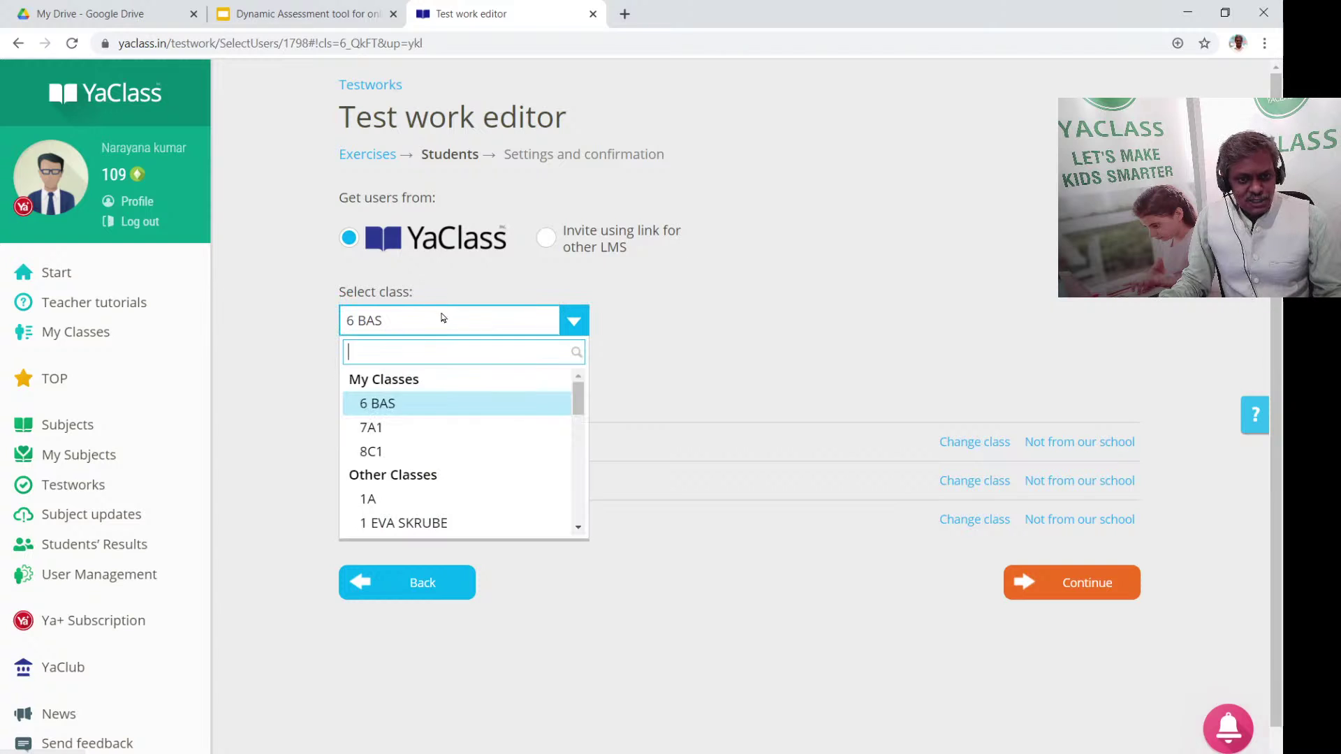
pyautogui.click(415, 452)
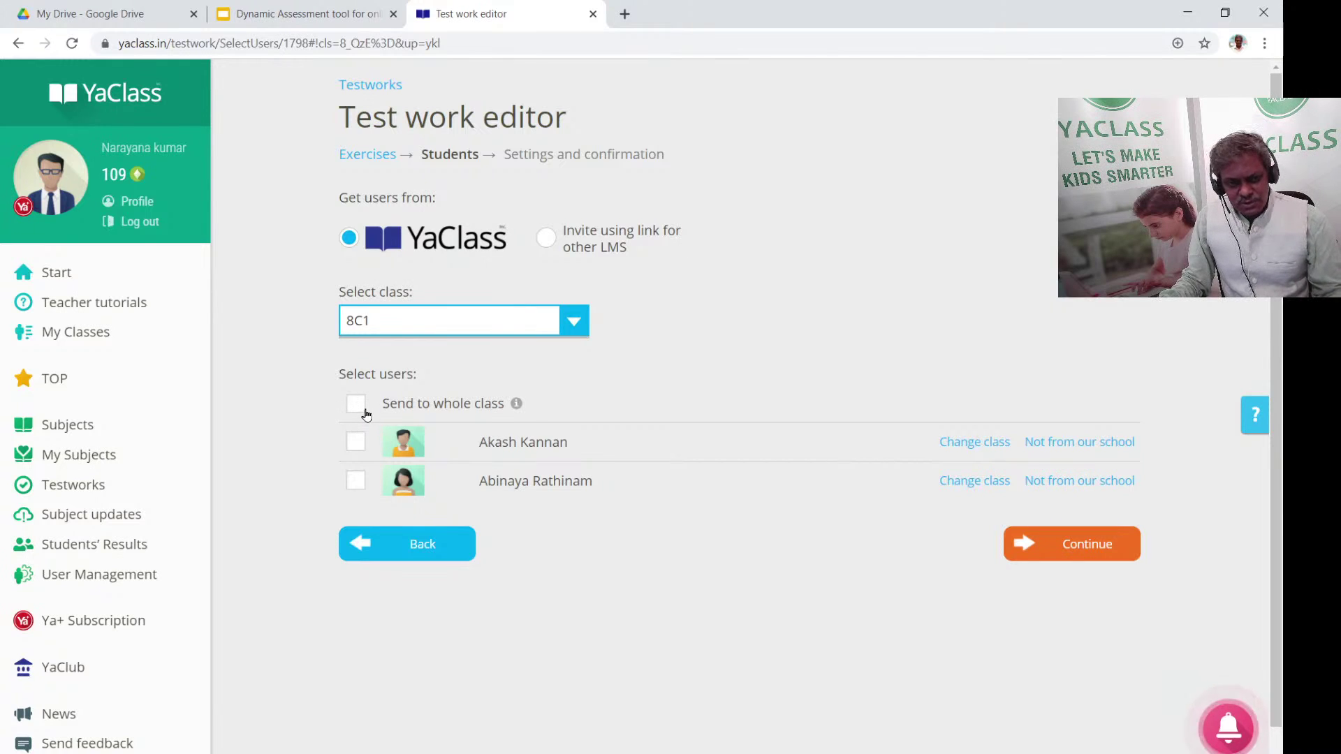
pyautogui.click(358, 407)
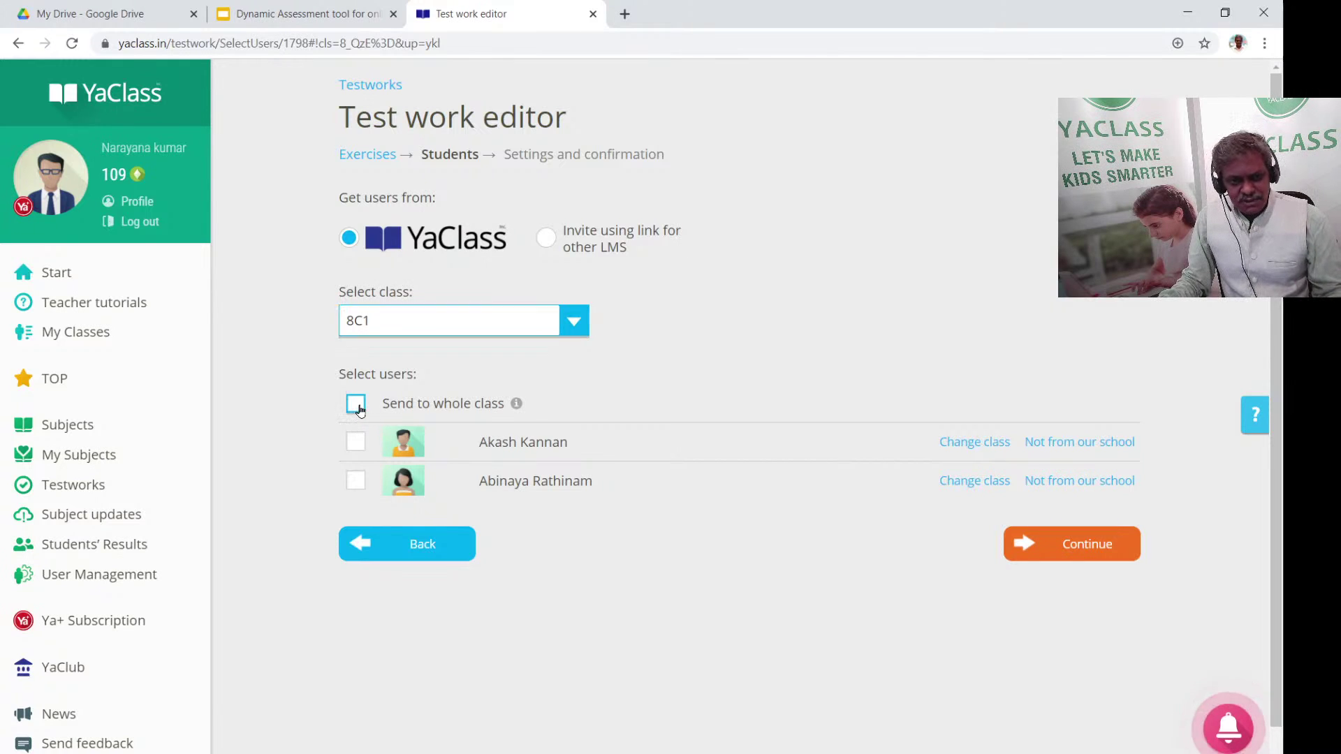
pyautogui.click(1108, 555)
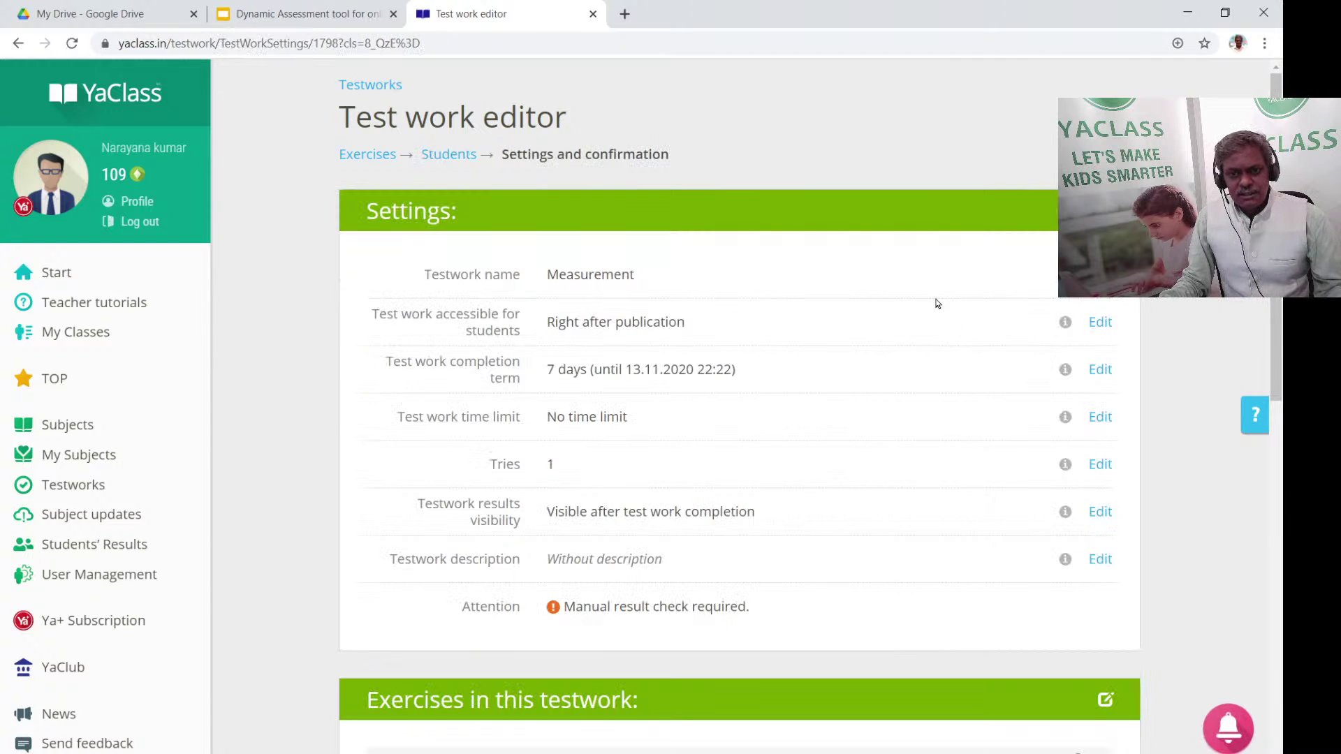
# Rename the test work to 'week test 1'
pyautogui.click(870, 304)
pyautogui.hotkey('ctrl', 'a')
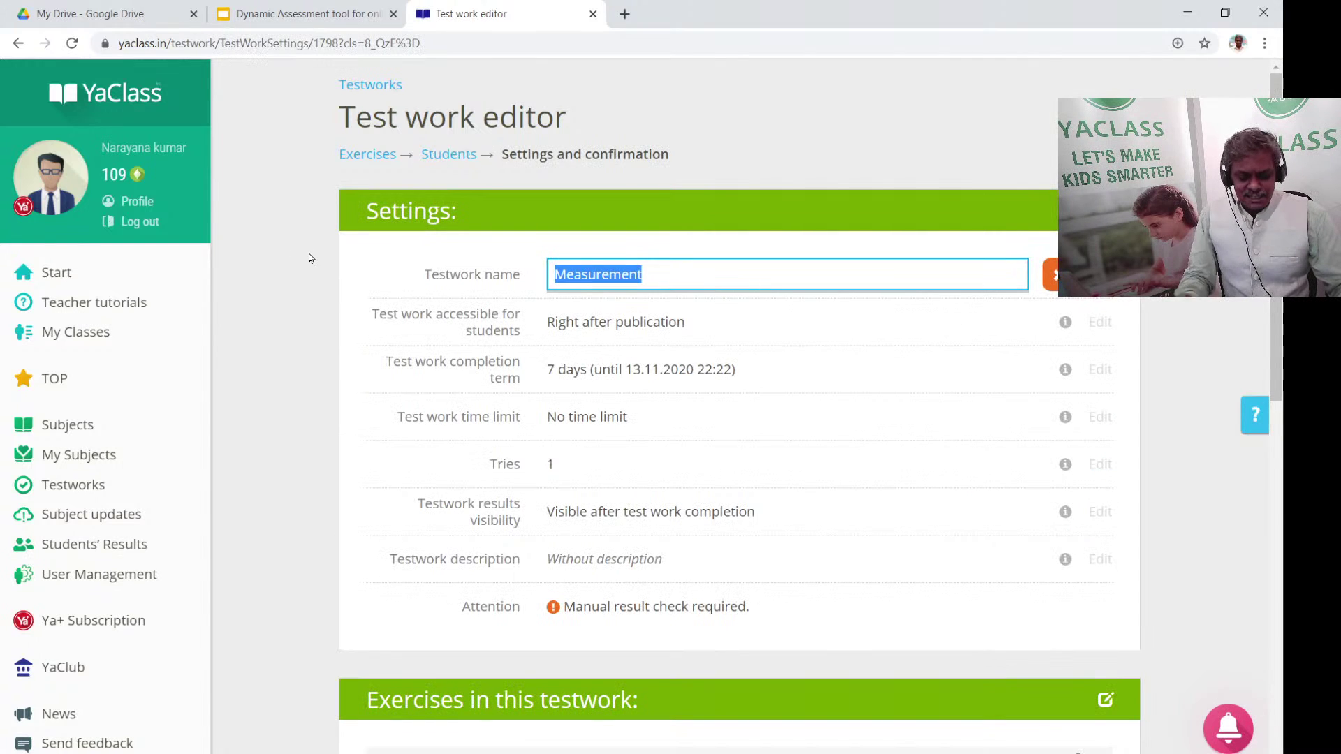
pyautogui.write('week test')
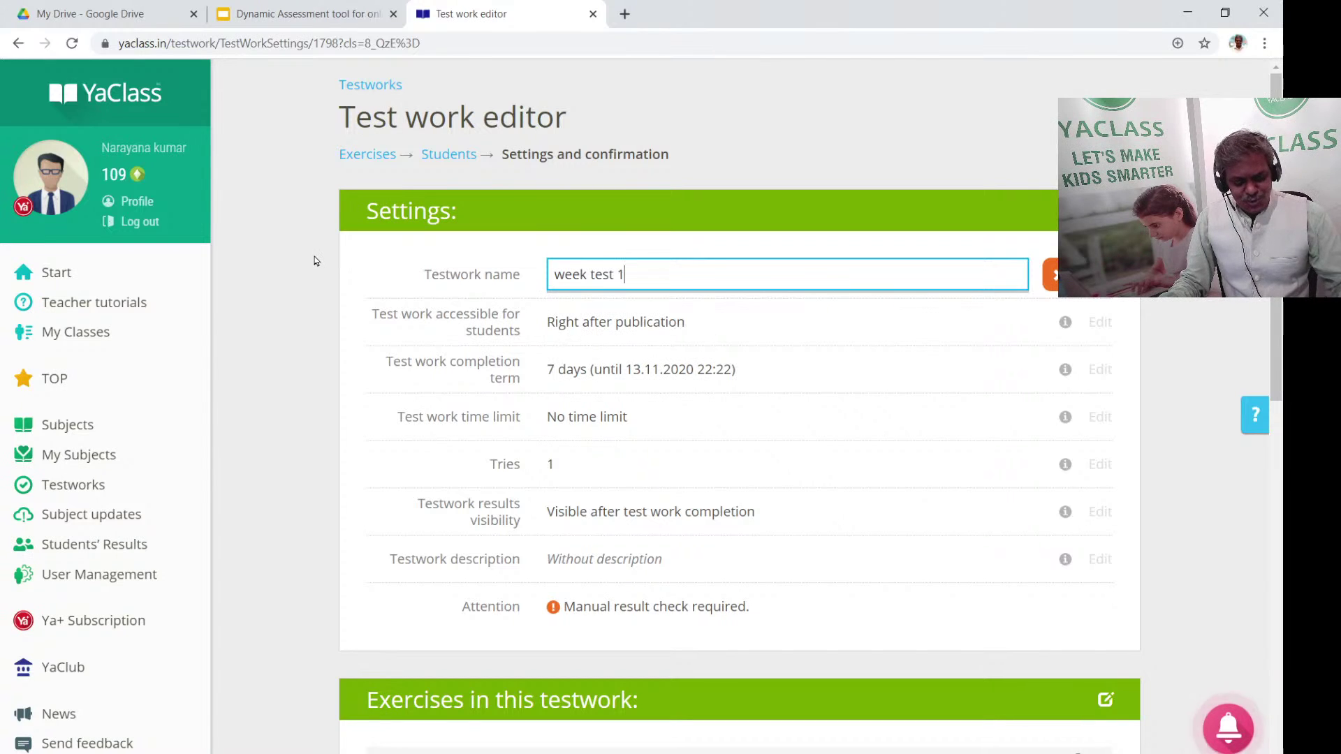
pyautogui.write(' 1')
pyautogui.press('Return')
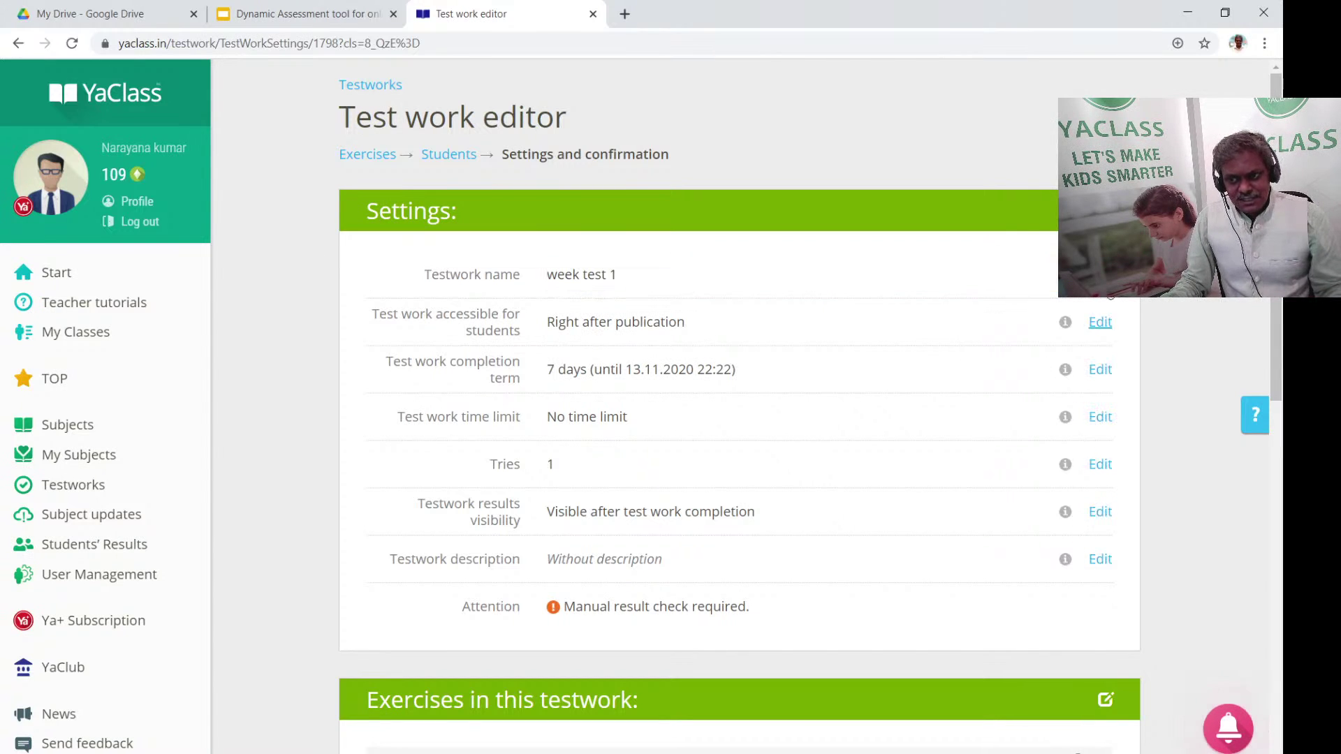
# Set the completion deadline to 08.11.2020
pyautogui.click(1101, 372)
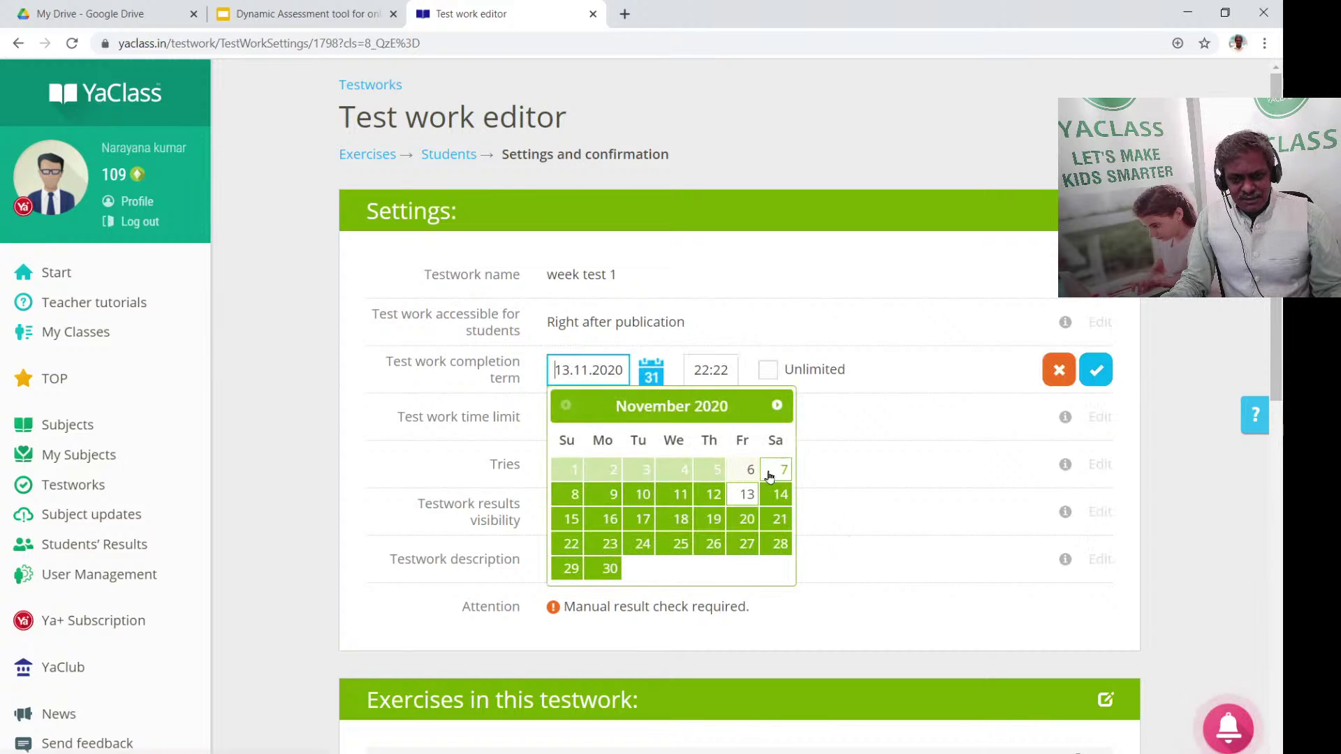
pyautogui.click(774, 469)
pyautogui.click(1097, 374)
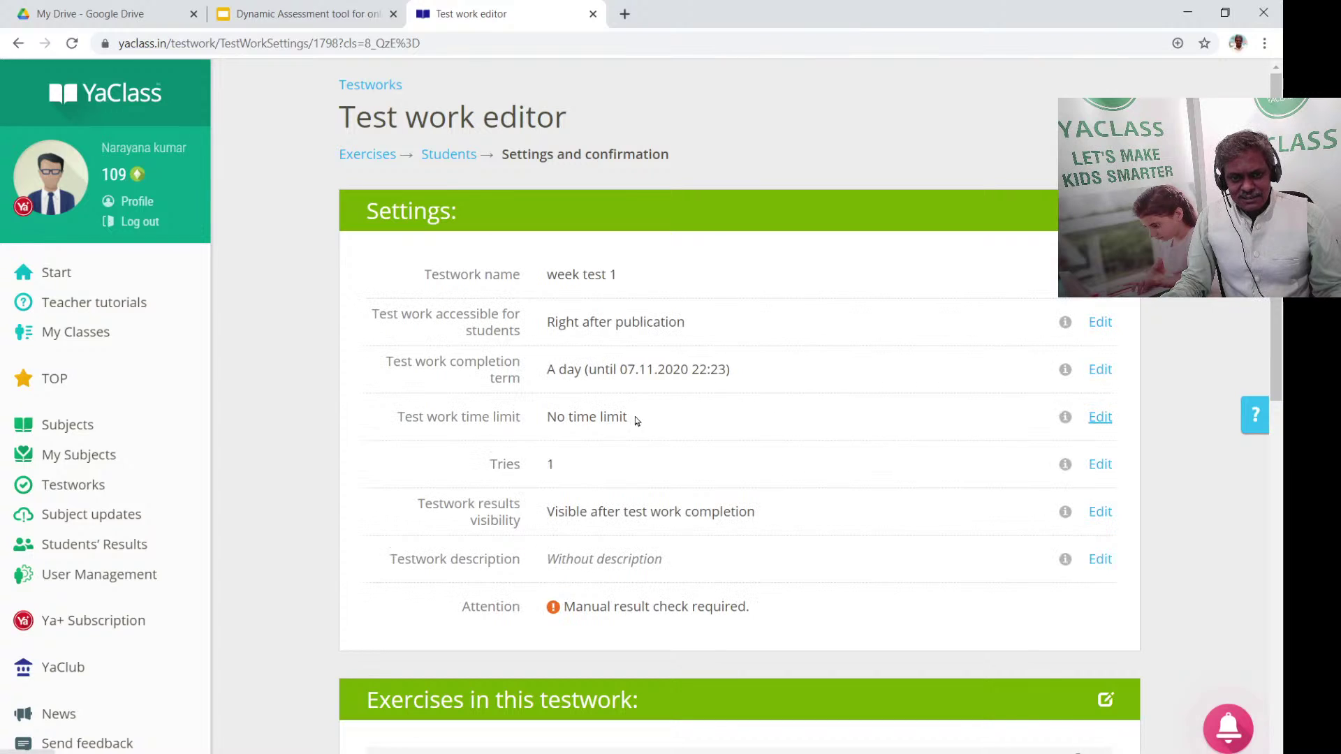
pyautogui.click(1099, 370)
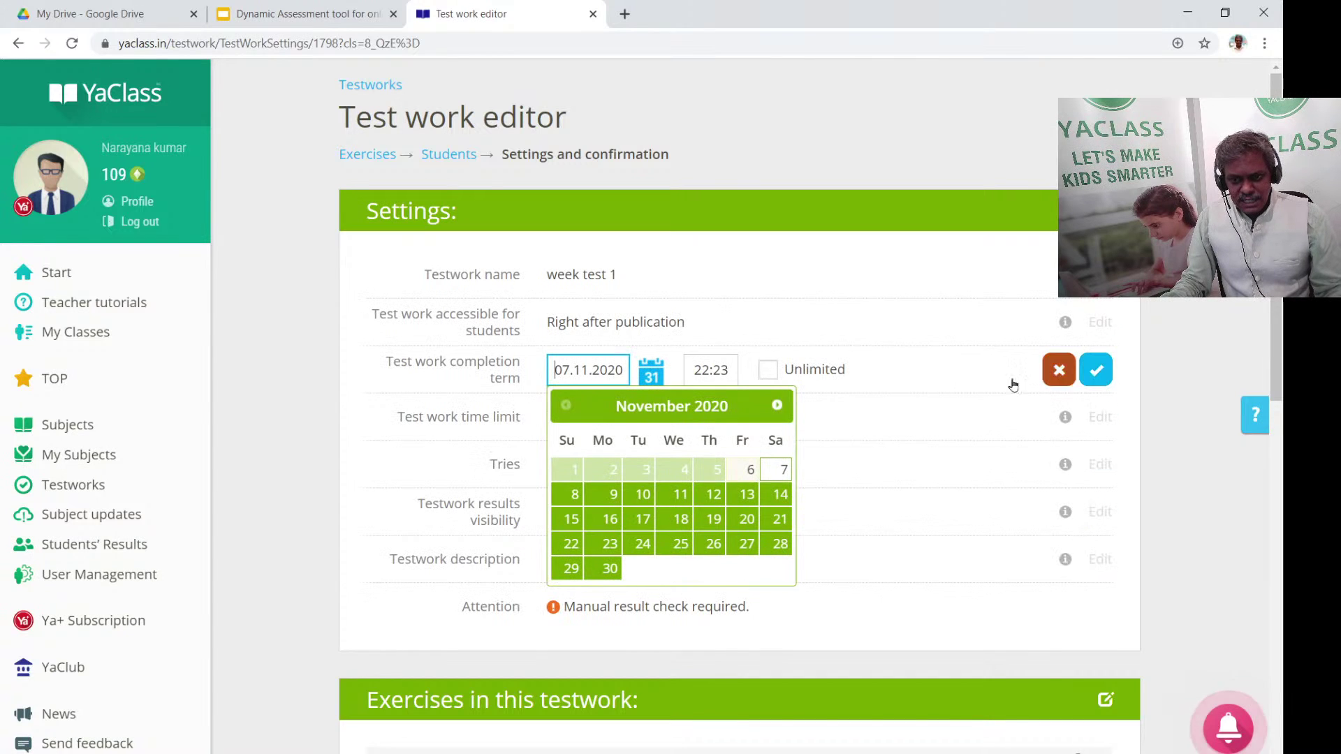
pyautogui.click(569, 495)
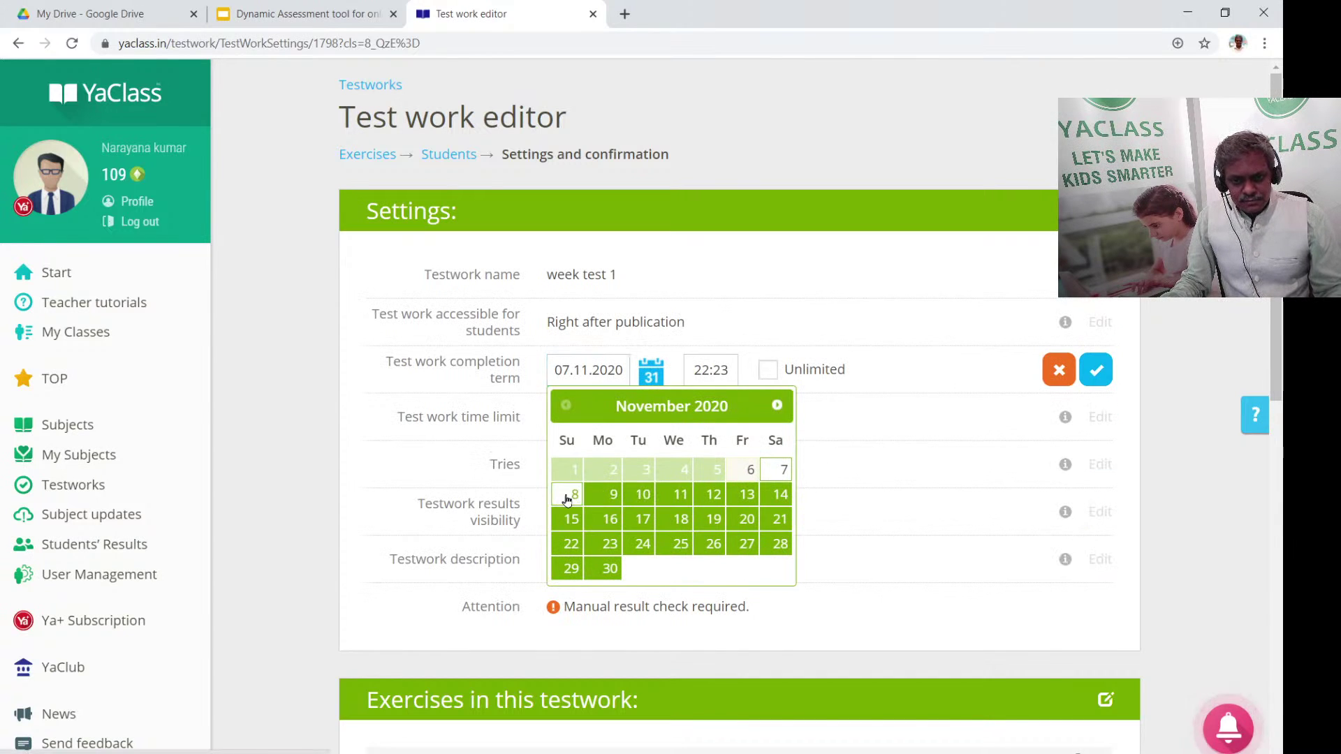
pyautogui.click(1096, 372)
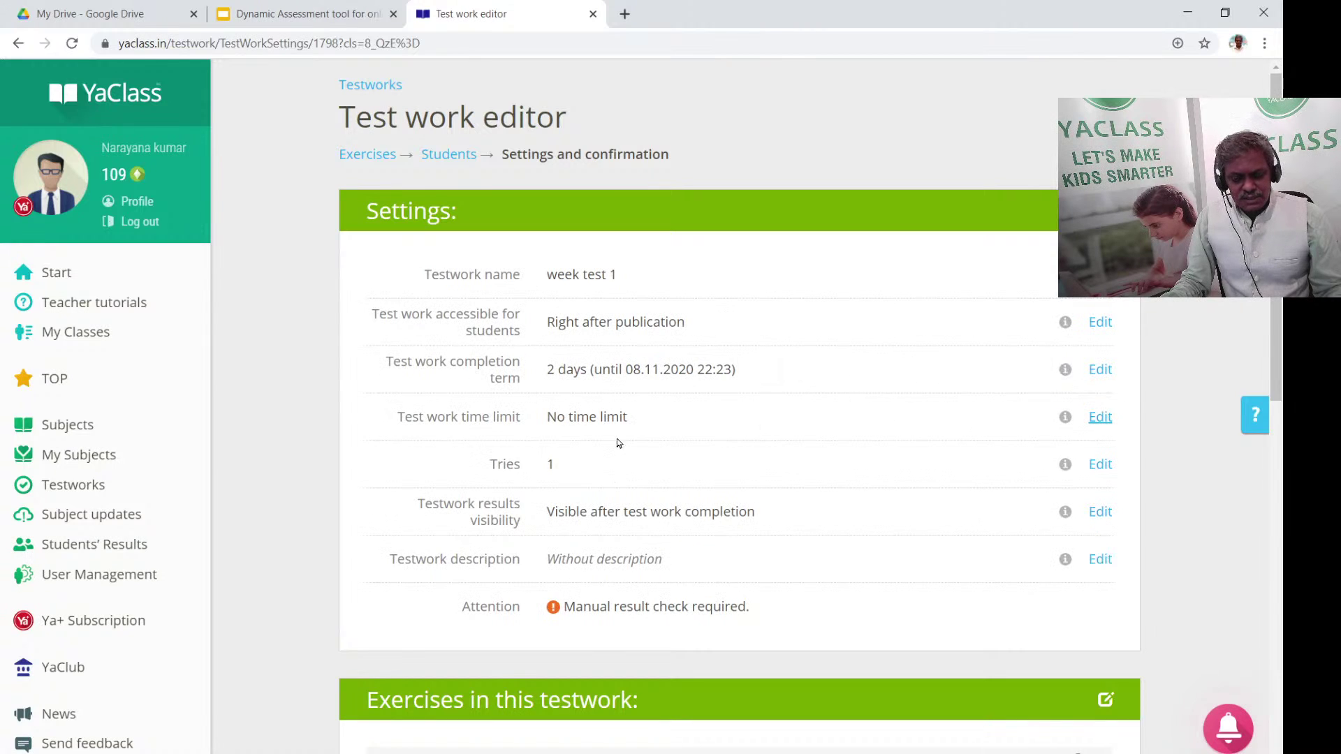
# Allow 2 tries for the test work
pyautogui.click(1100, 465)
pyautogui.click(583, 460)
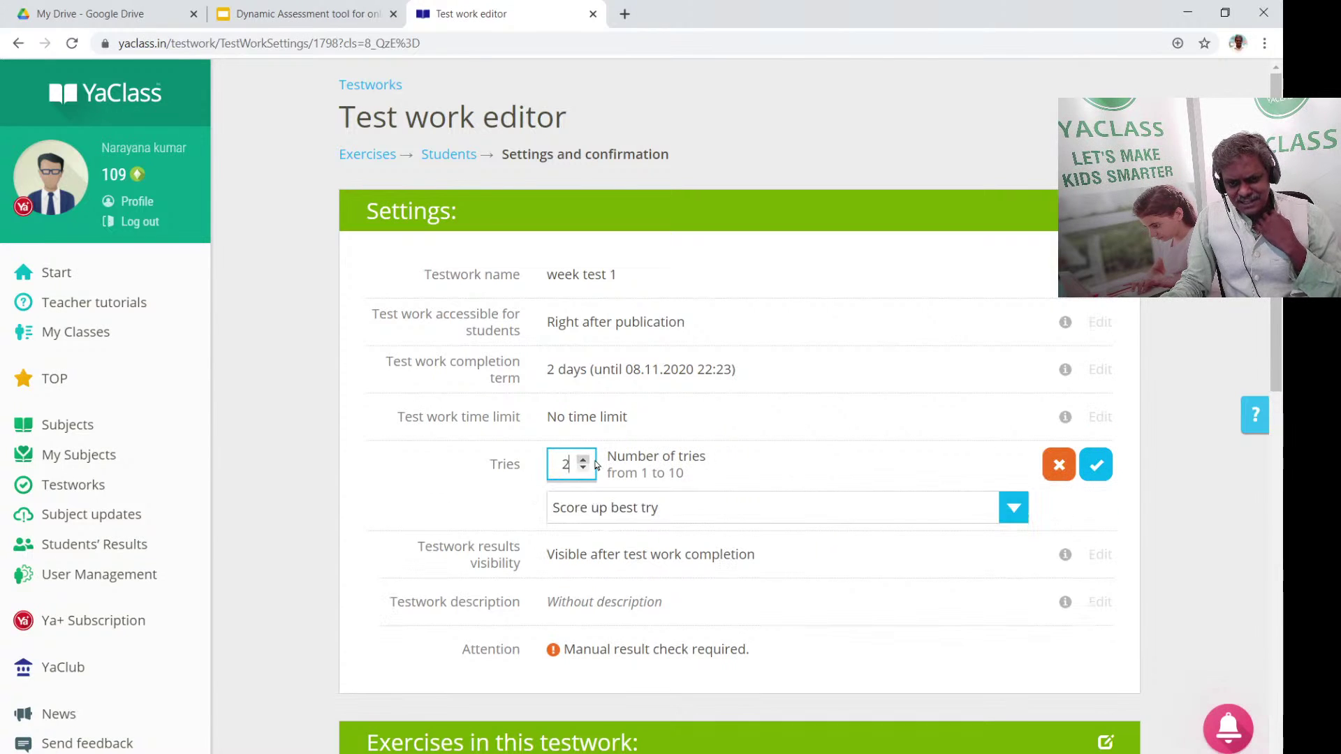
pyautogui.click(1095, 464)
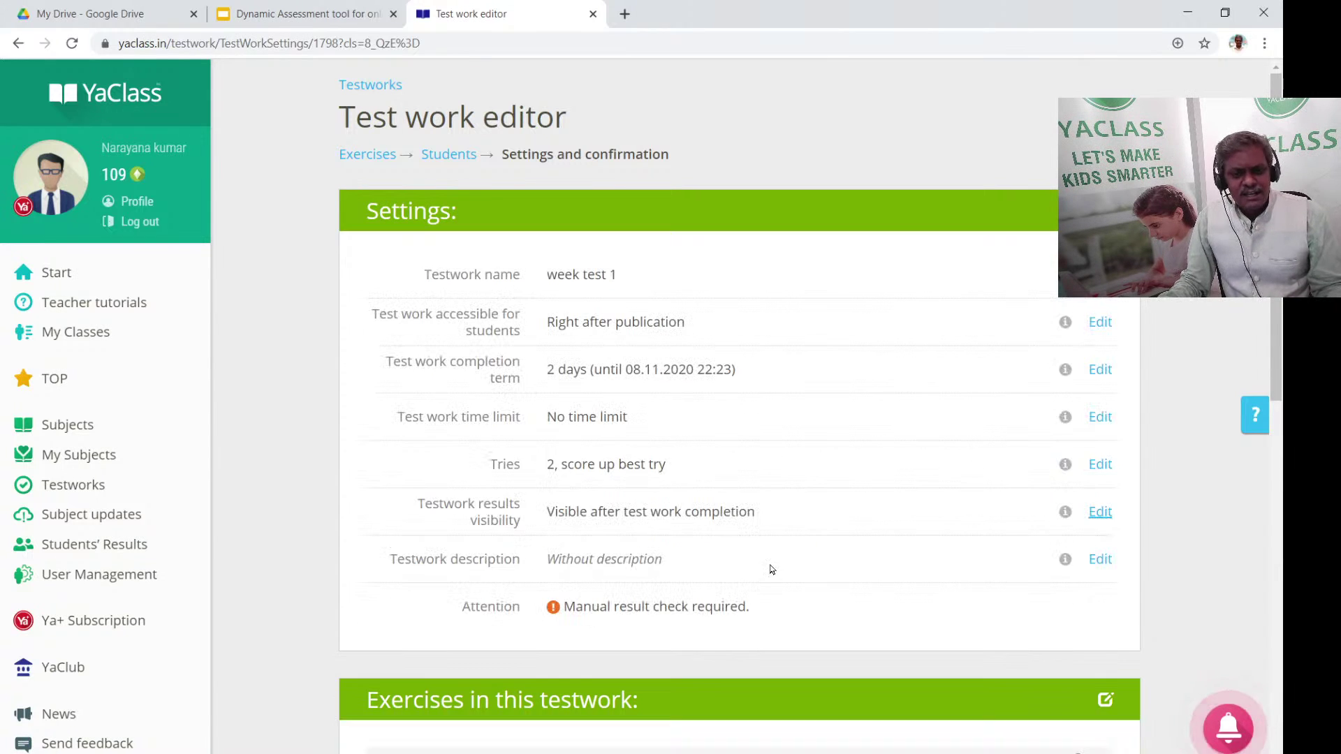
pyautogui.scroll(-2, 929, 504)
# Publish 'week test 1' to the students of class 8C1
pyautogui.scroll(-5, 677, 349)
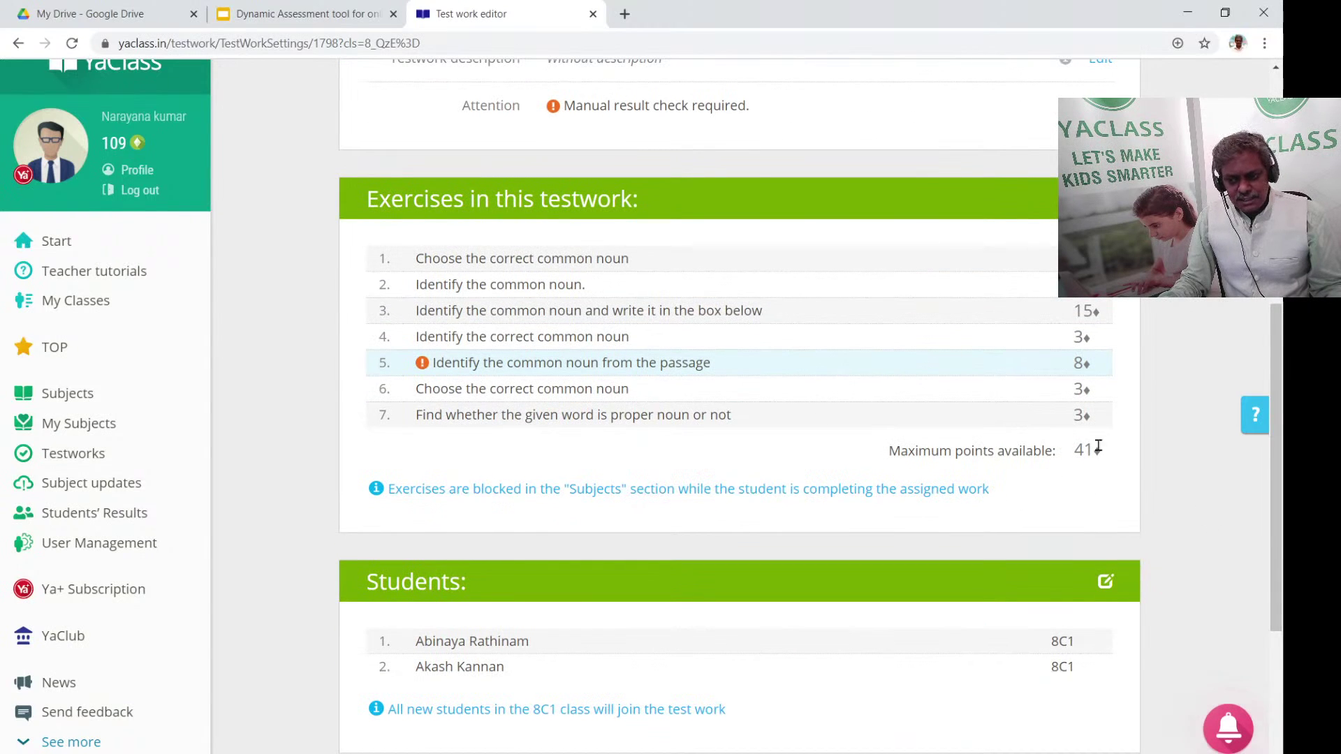
pyautogui.scroll(-2, 1097, 445)
pyautogui.scroll(-2, 952, 509)
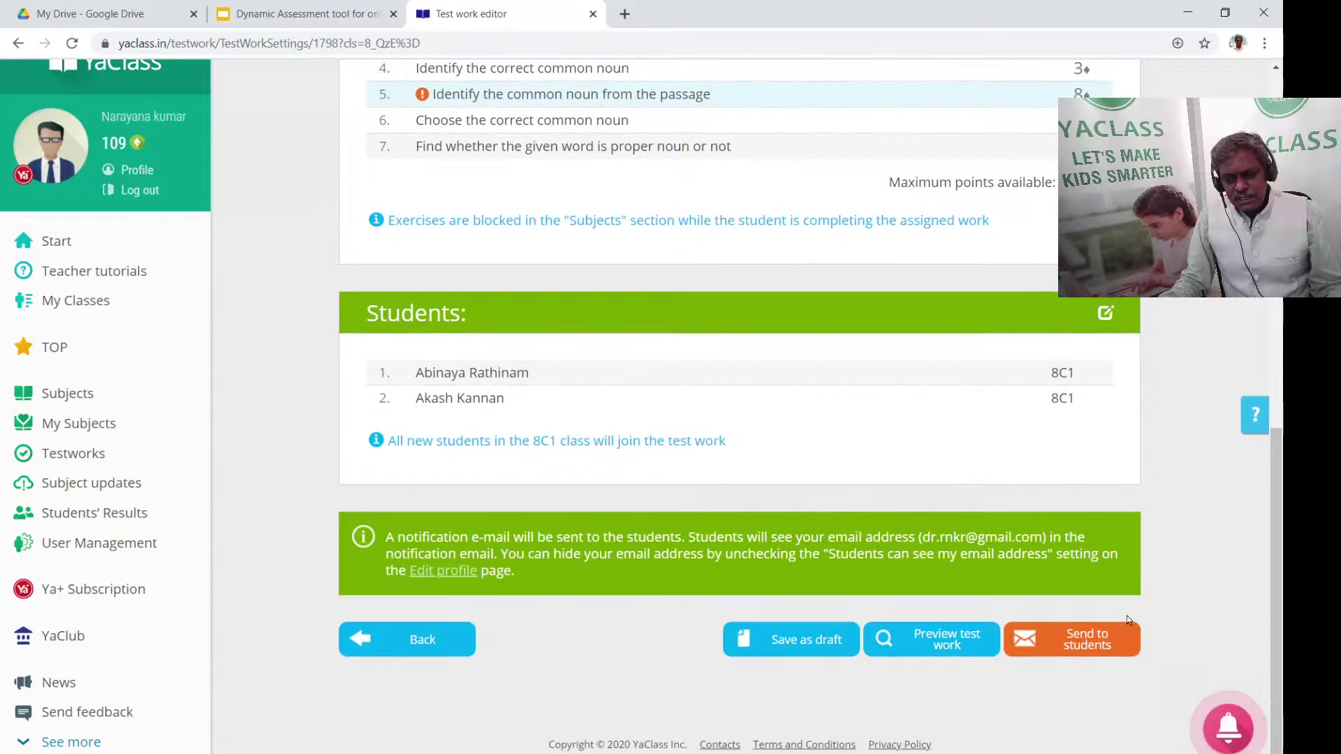
pyautogui.click(1062, 641)
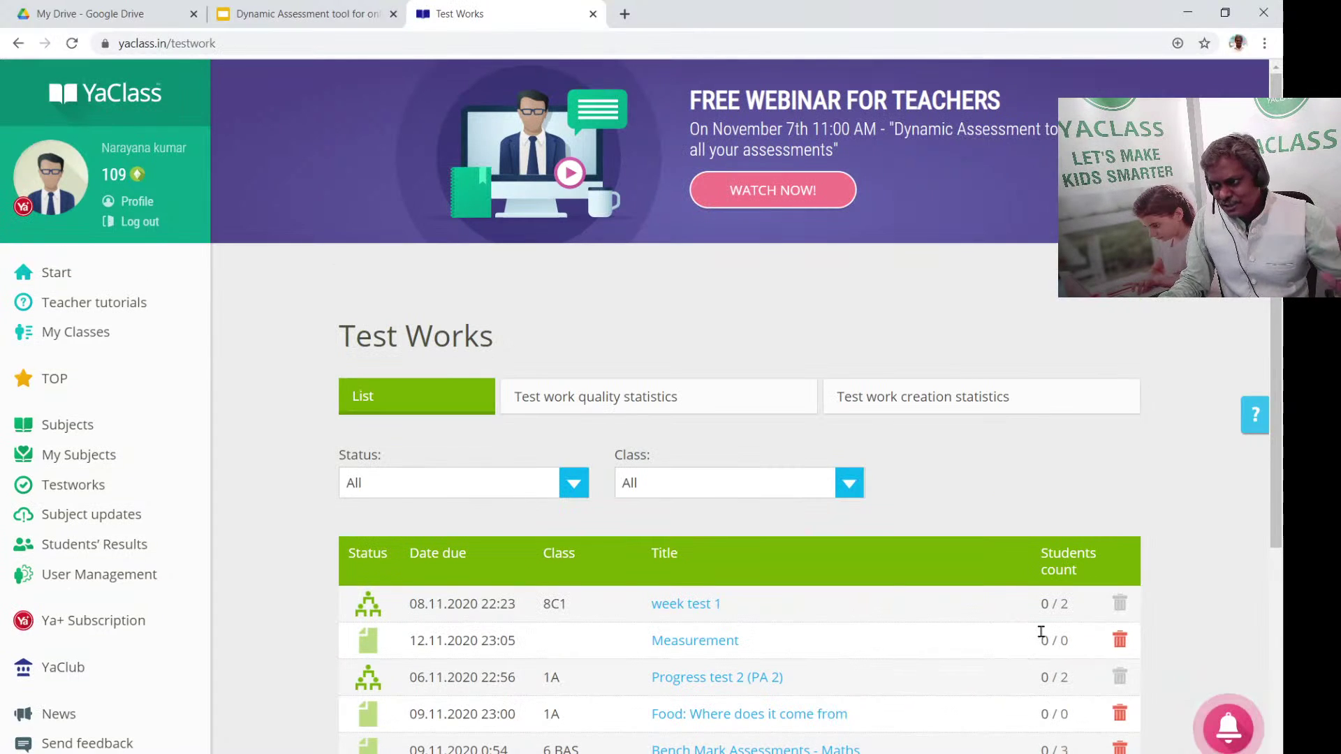
# Open the 'week test 1' results page from the Test Works list
pyautogui.scroll(-4, 1041, 630)
pyautogui.scroll(2, 1020, 628)
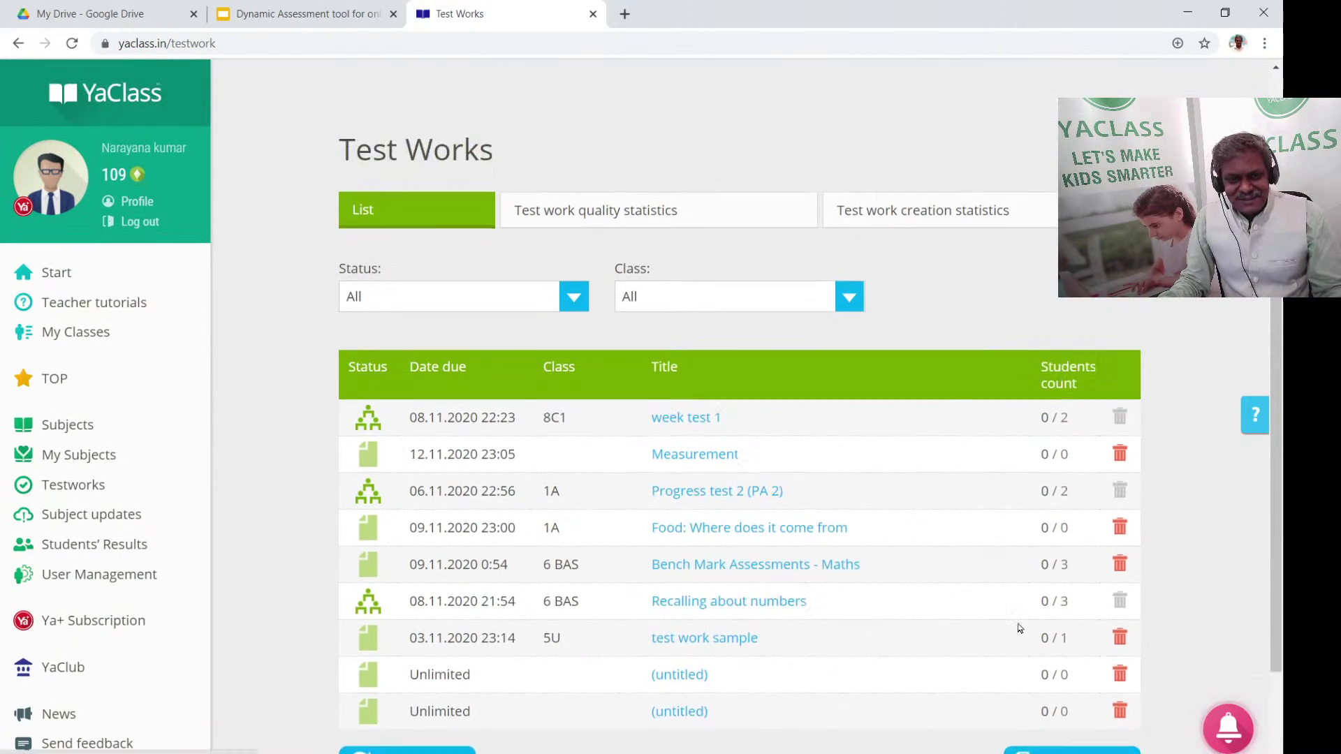
pyautogui.click(690, 459)
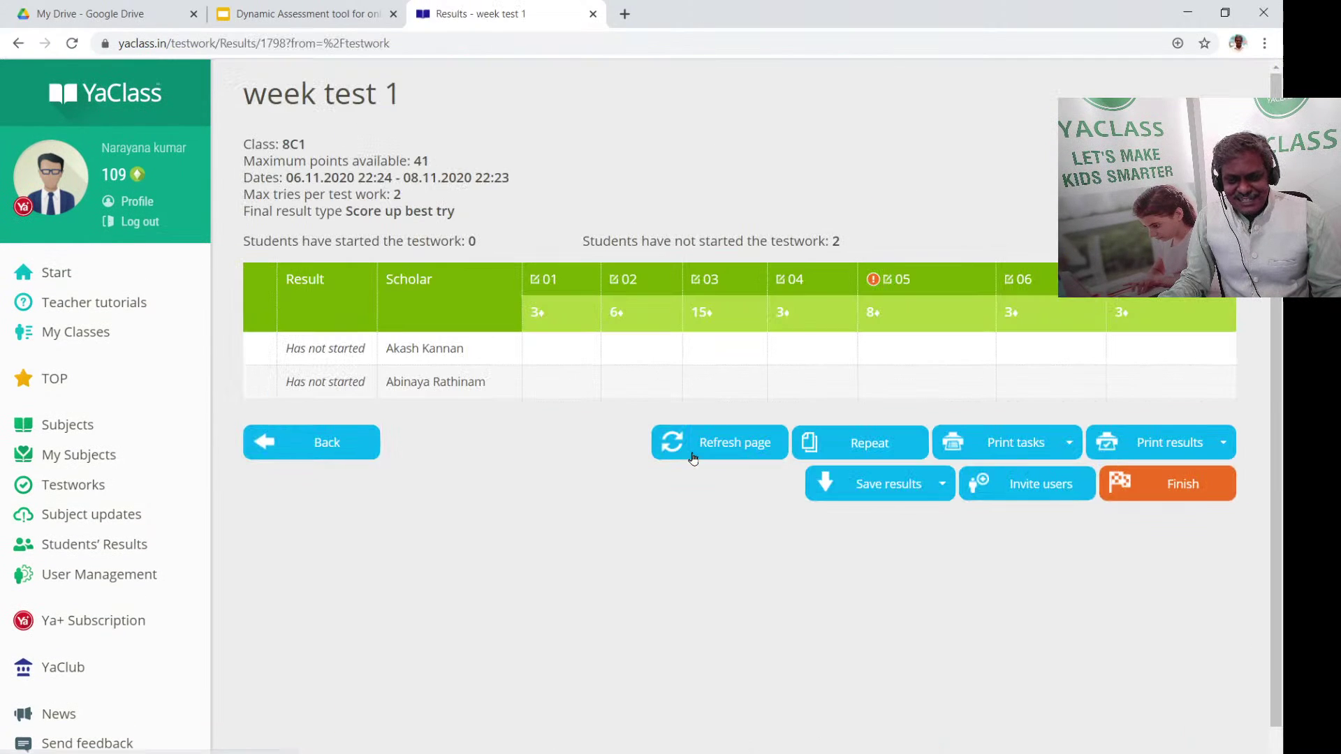
pyautogui.click(350, 439)
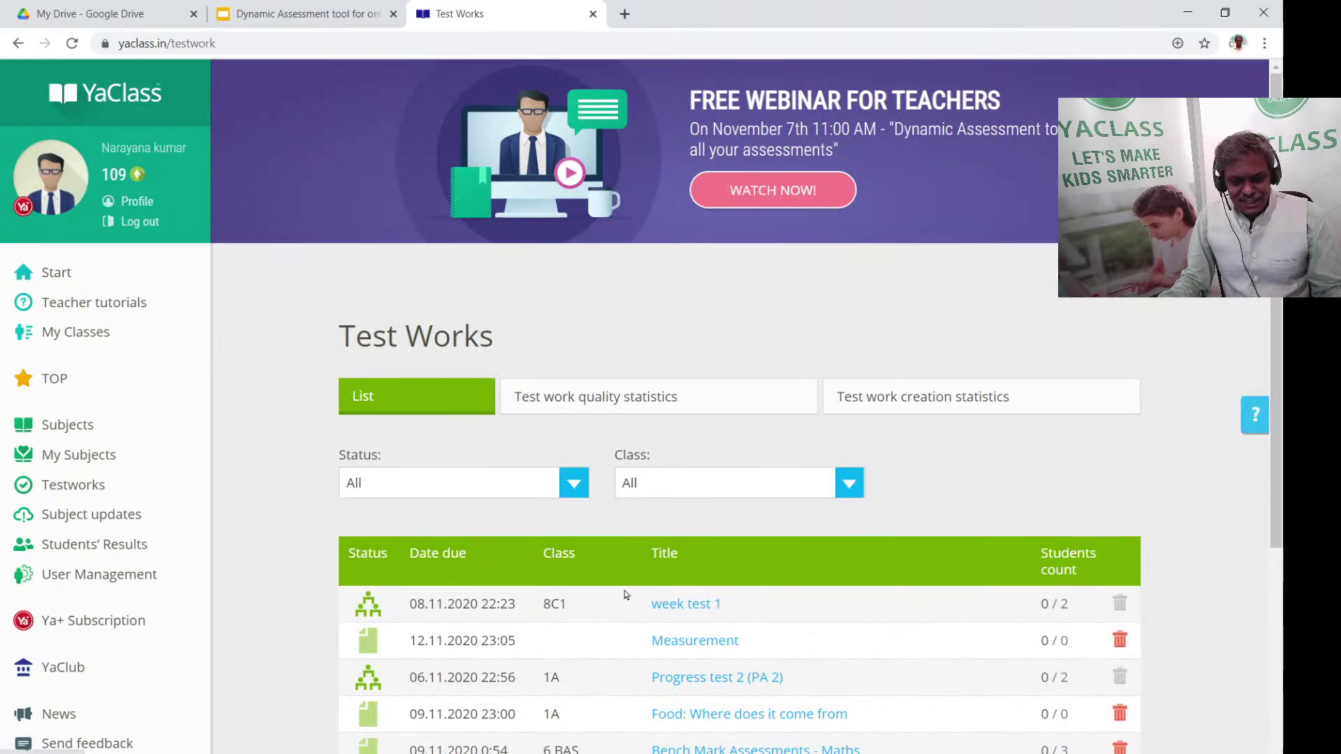
pyautogui.click(707, 610)
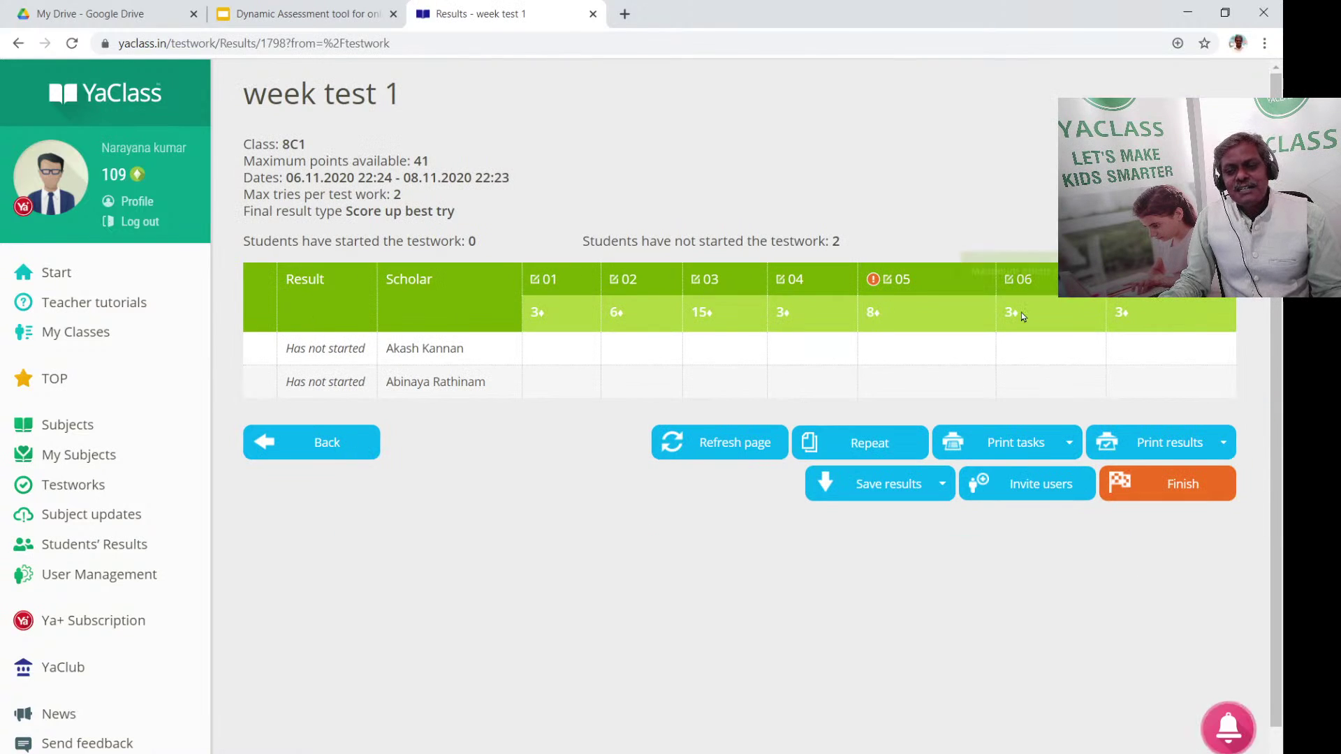
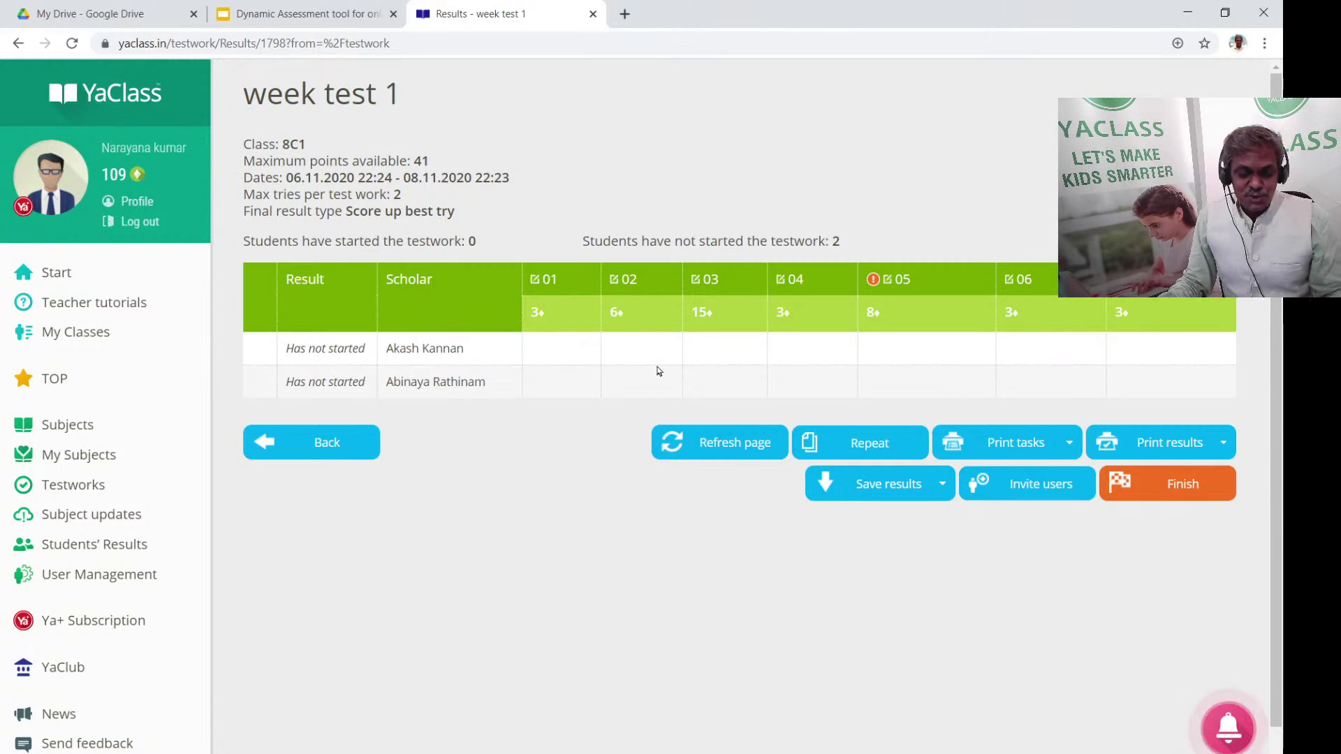
# From the Test Works list, start a new test work and choose to create your own exercise
pyautogui.click(83, 487)
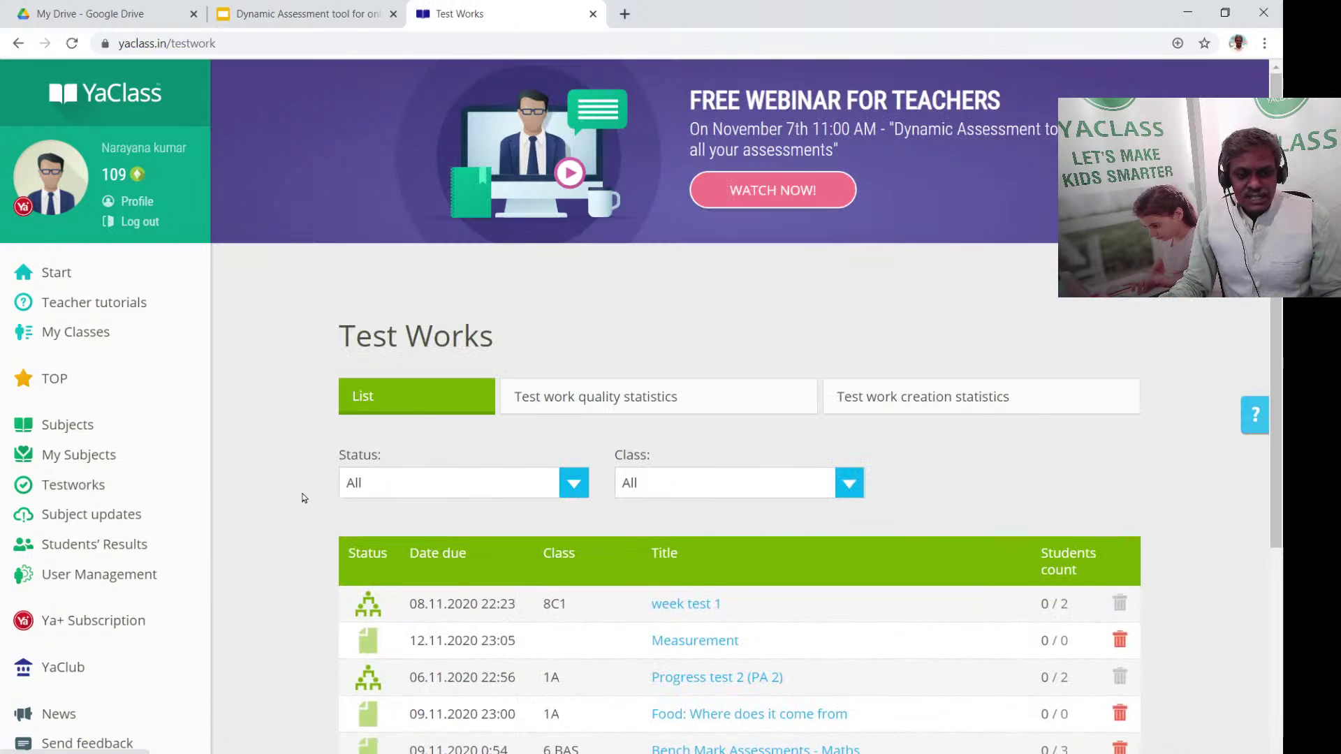
pyautogui.scroll(-2, 664, 514)
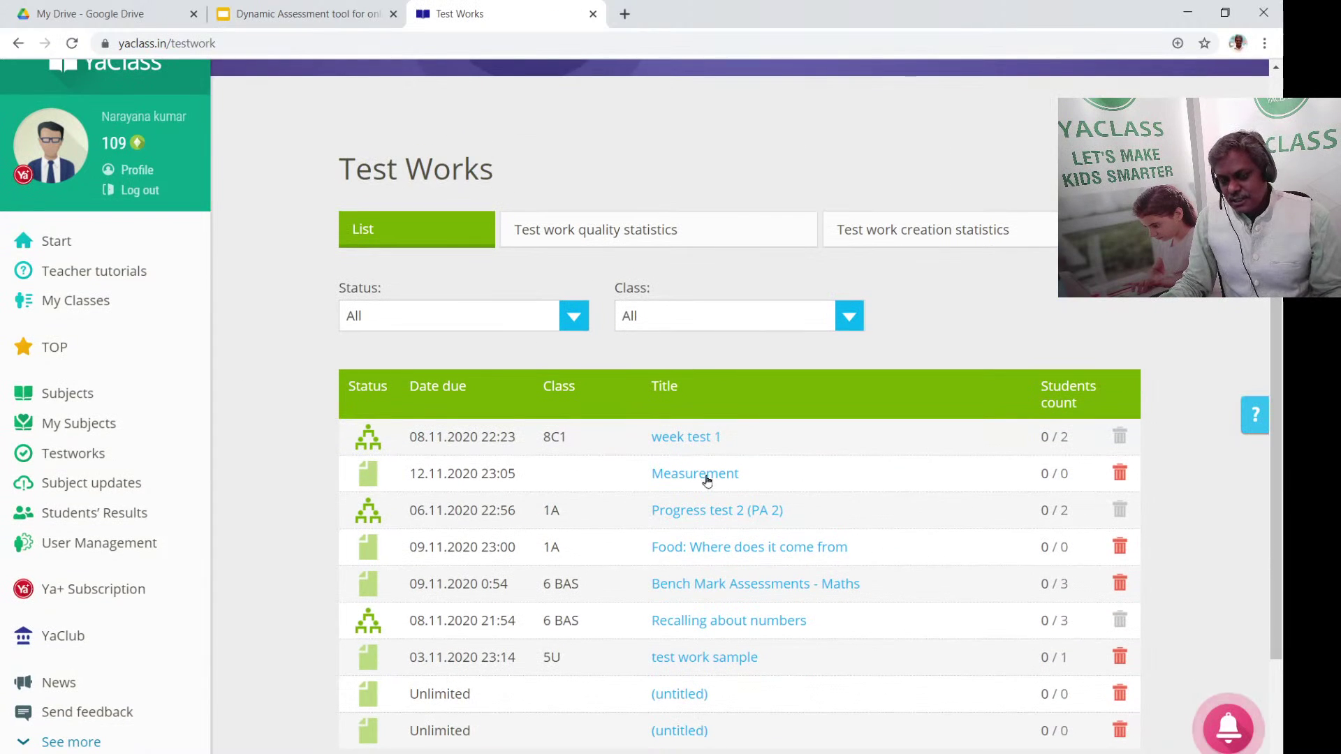
pyautogui.scroll(-2, 676, 483)
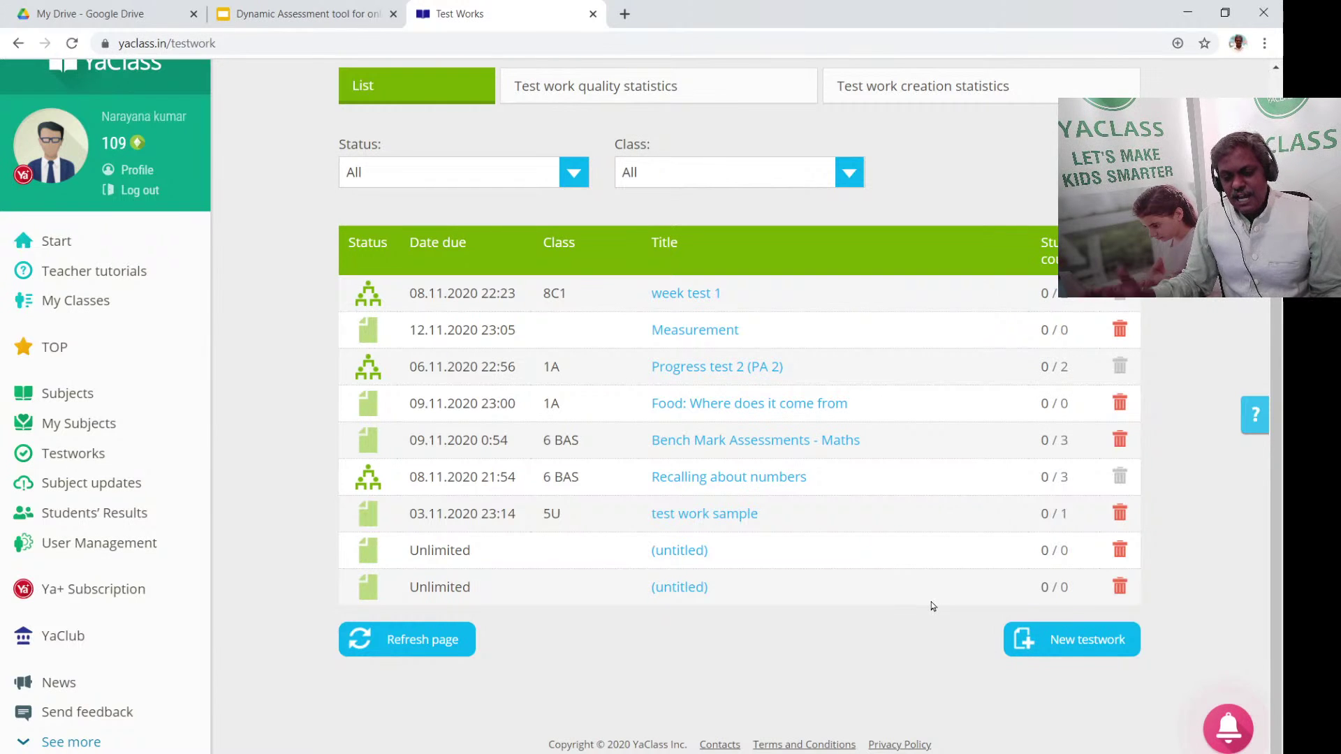
pyautogui.click(1074, 646)
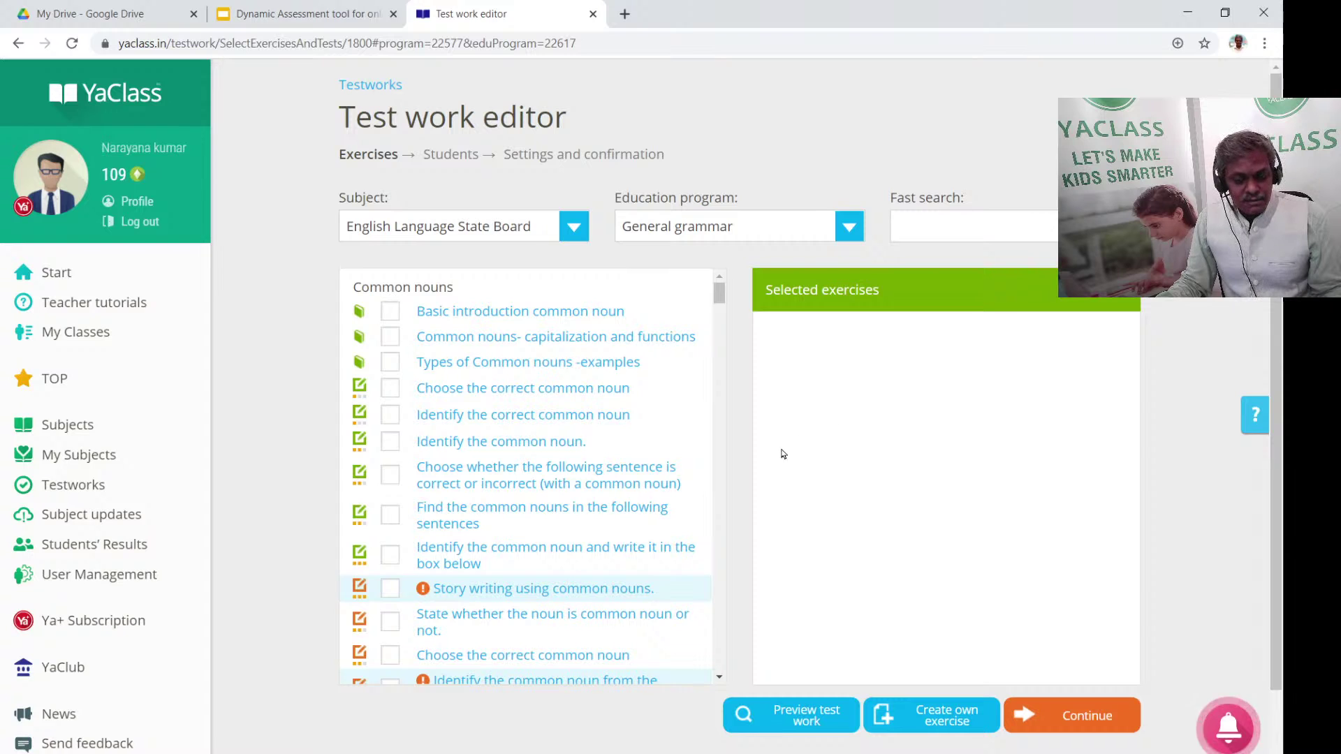
pyautogui.scroll(-2, 955, 614)
pyautogui.click(951, 647)
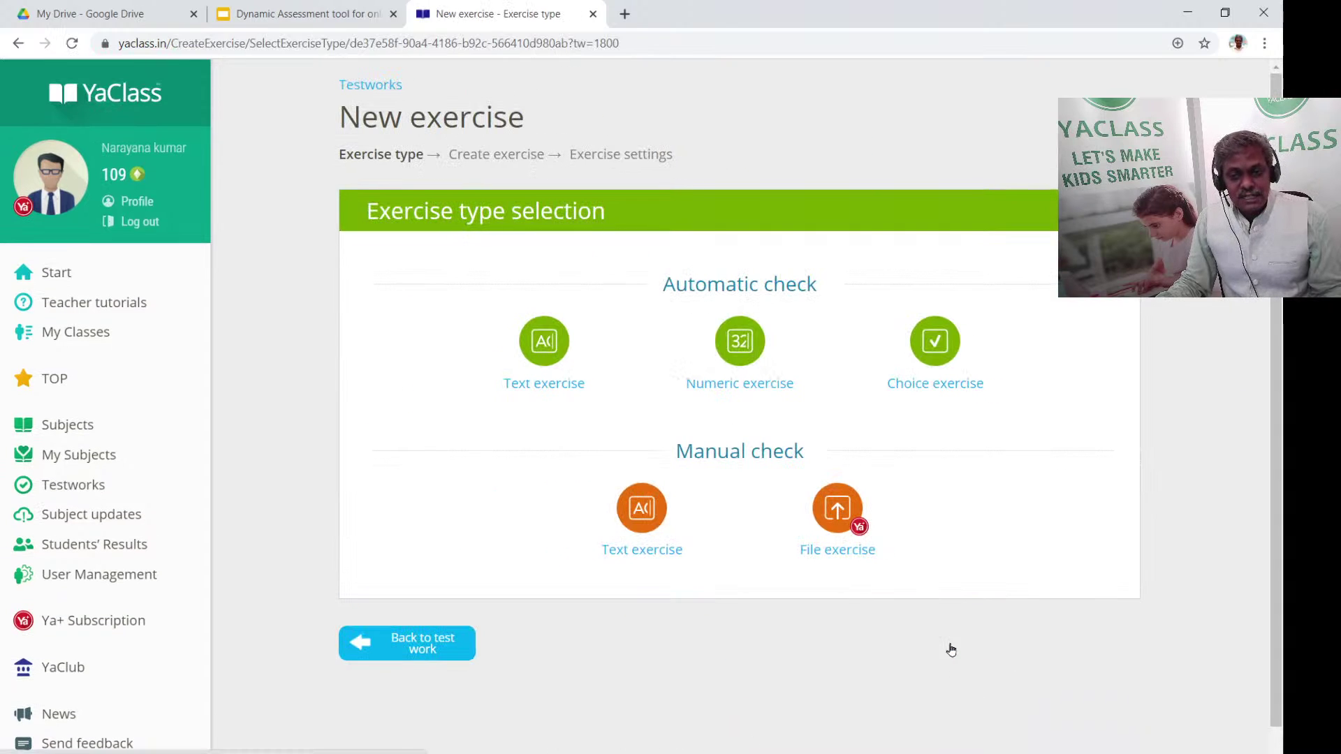
# Choose the Choice exercise type and mark the third of three blank answers as correct
pyautogui.click(936, 342)
pyautogui.click(500, 398)
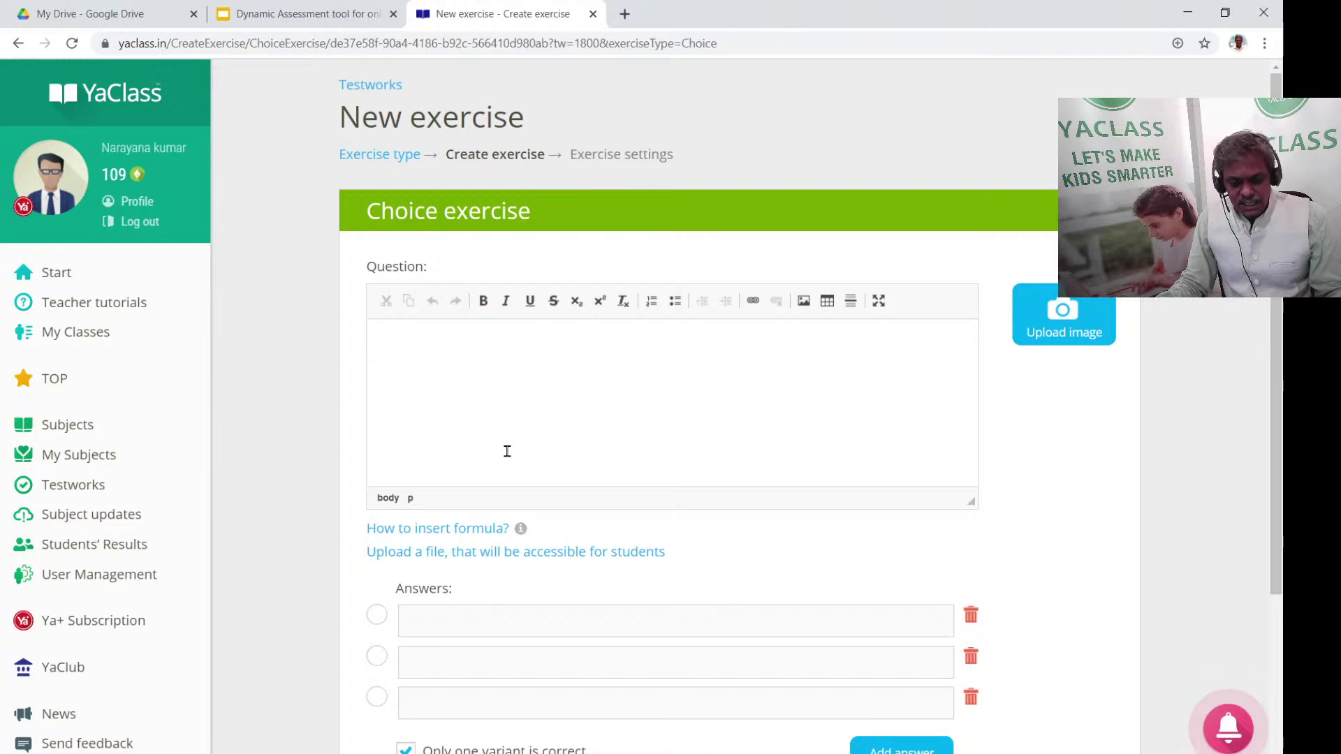
pyautogui.scroll(-1, 503, 594)
pyautogui.click(460, 578)
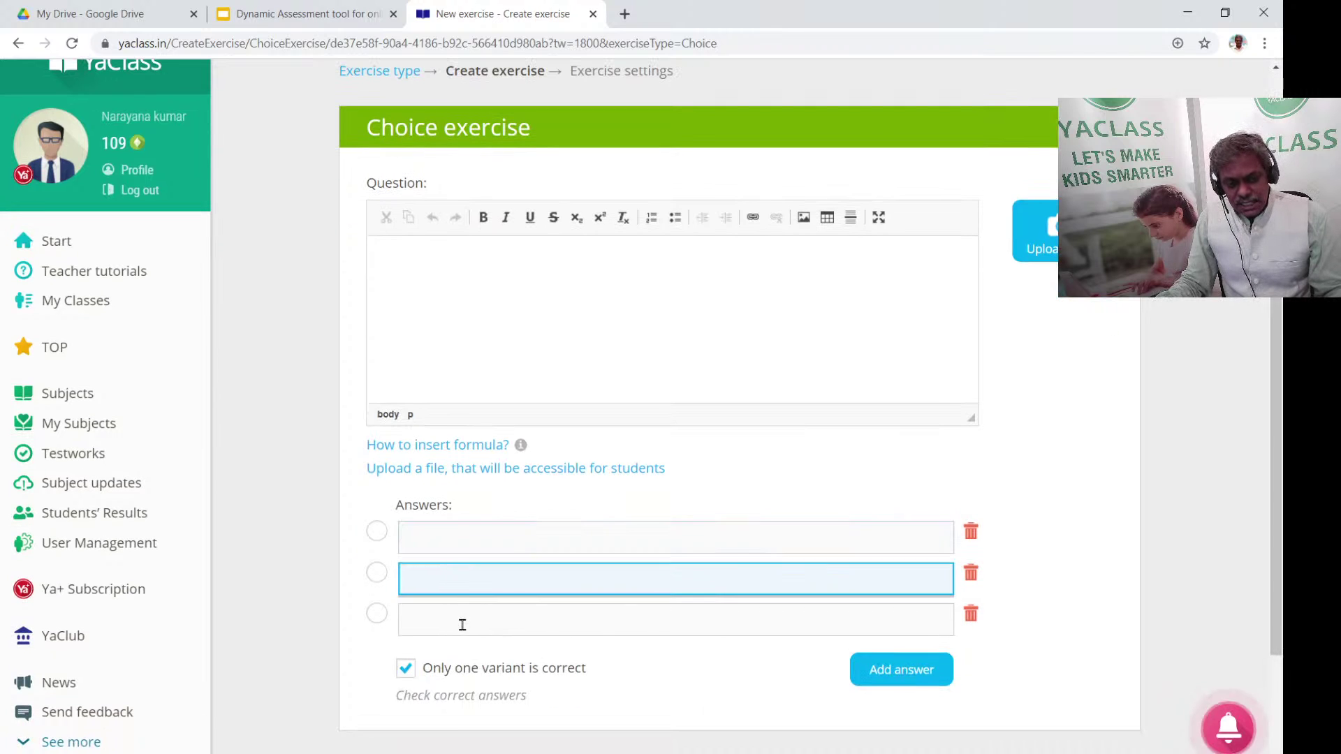
pyautogui.click(457, 626)
pyautogui.click(375, 614)
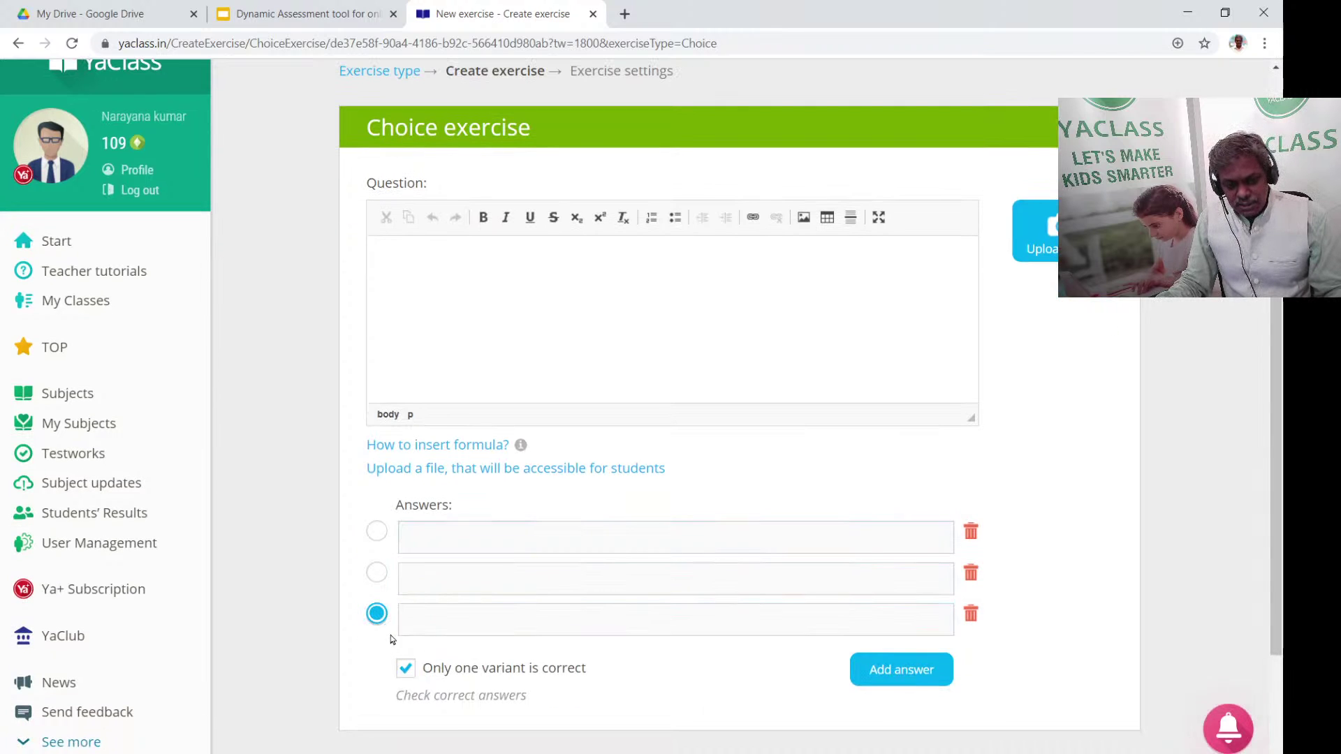
pyautogui.scroll(-2, 706, 601)
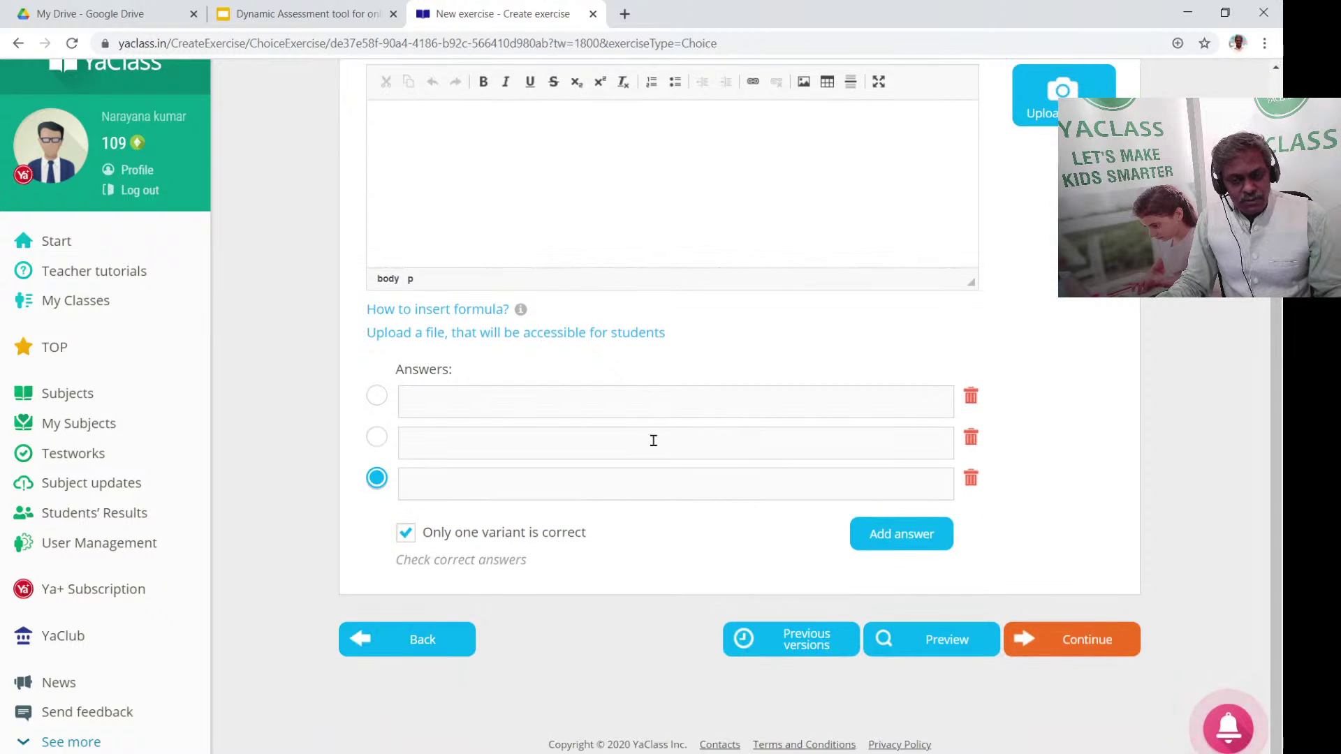
pyautogui.scroll(2, 518, 593)
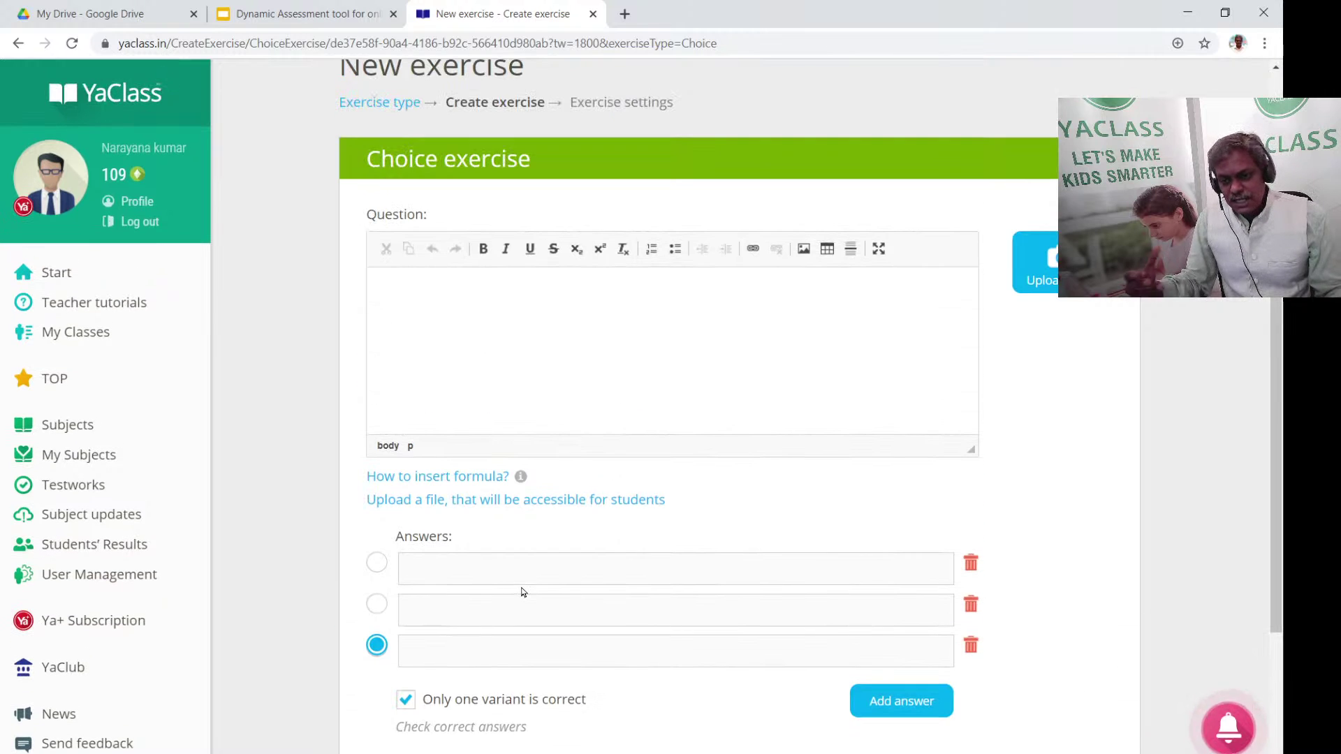
# Type the question 'What is rock cycle', then reword it to 'Rock cycle is about ?'
pyautogui.click(507, 352)
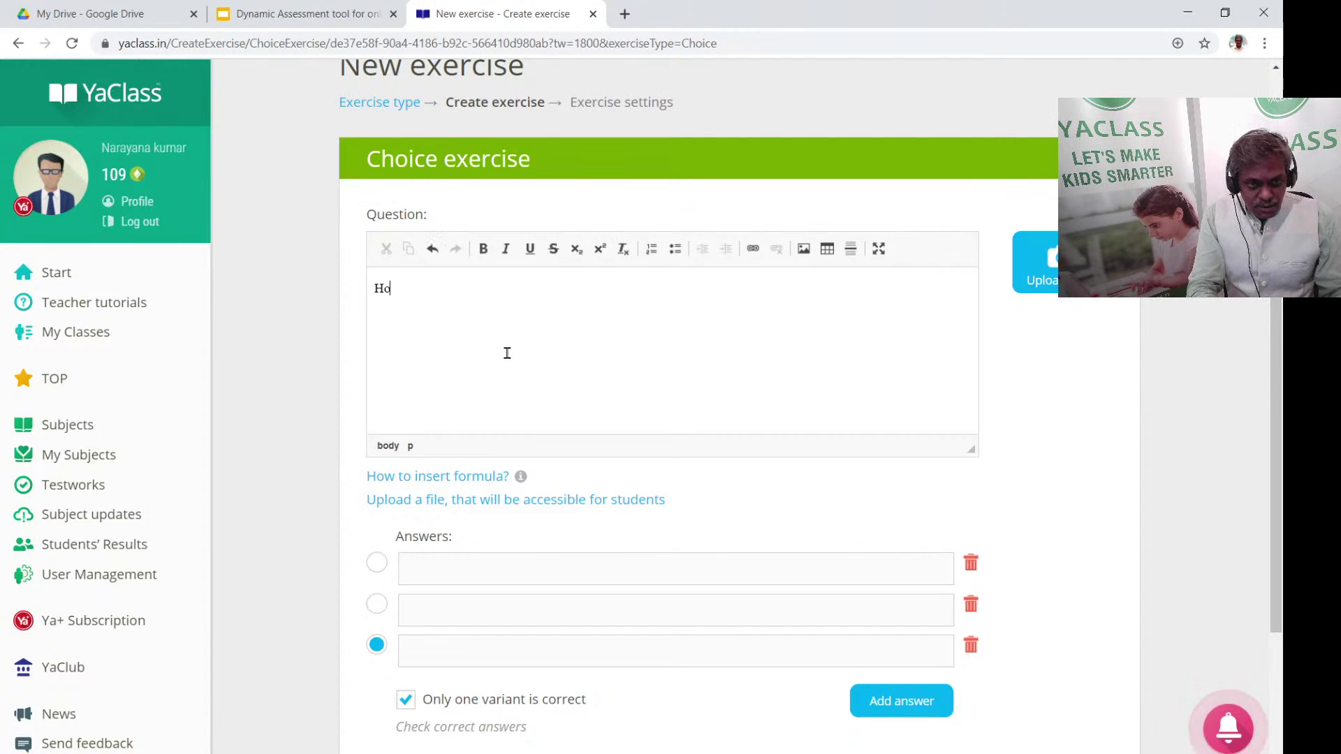
pyautogui.write('hat ')
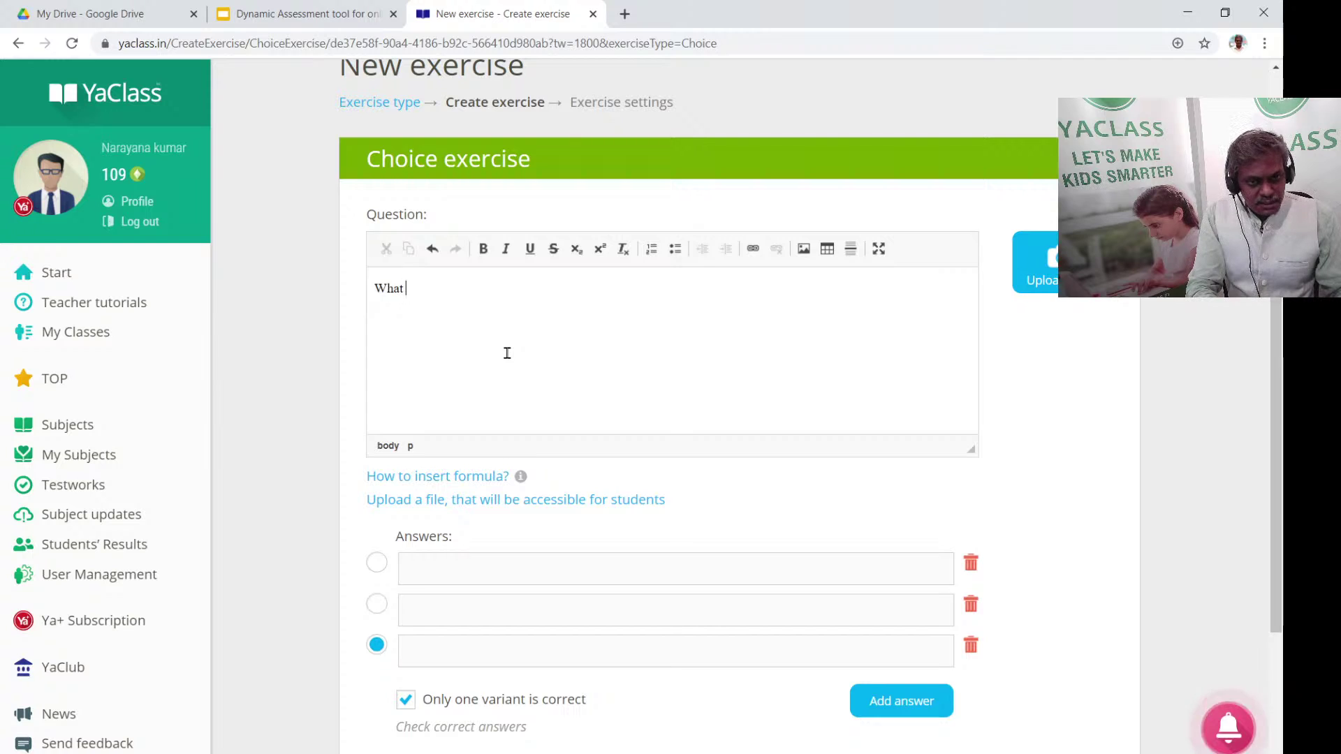
pyautogui.write('is rock c')
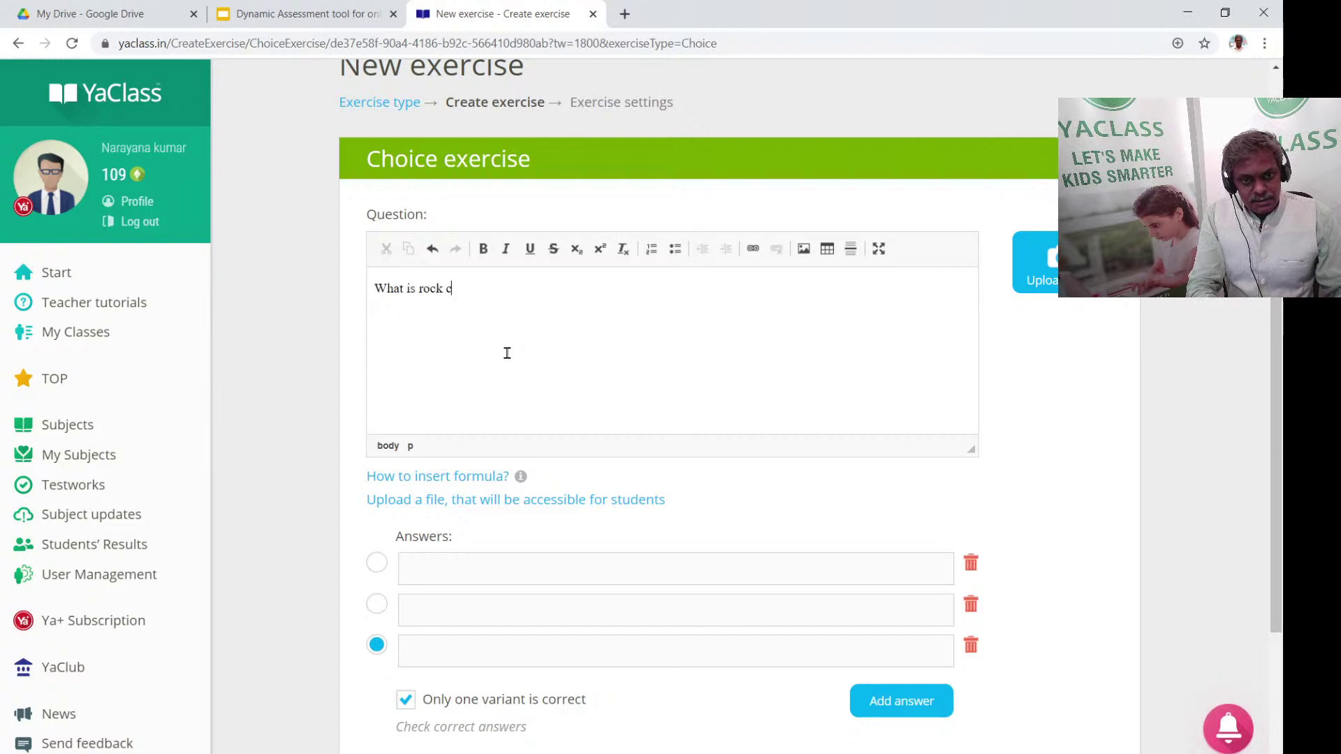
pyautogui.write('yc')
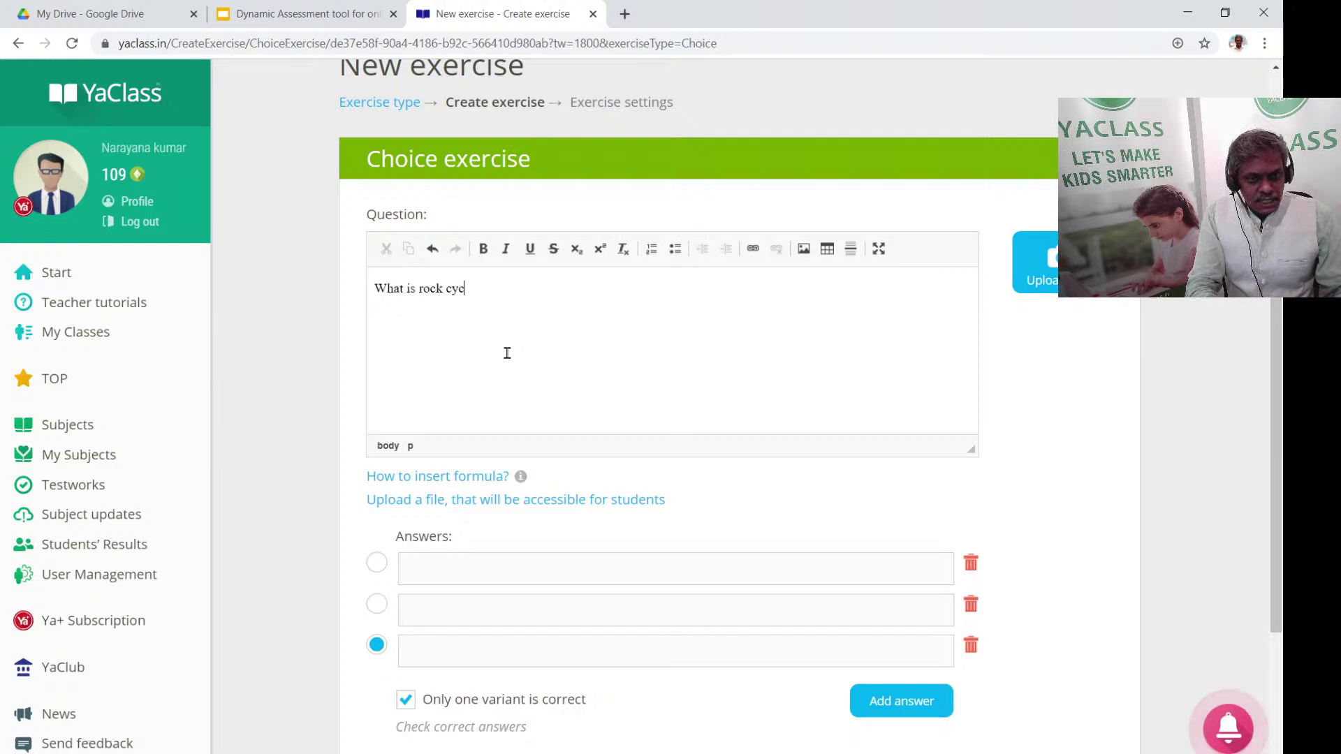
pyautogui.write('le')
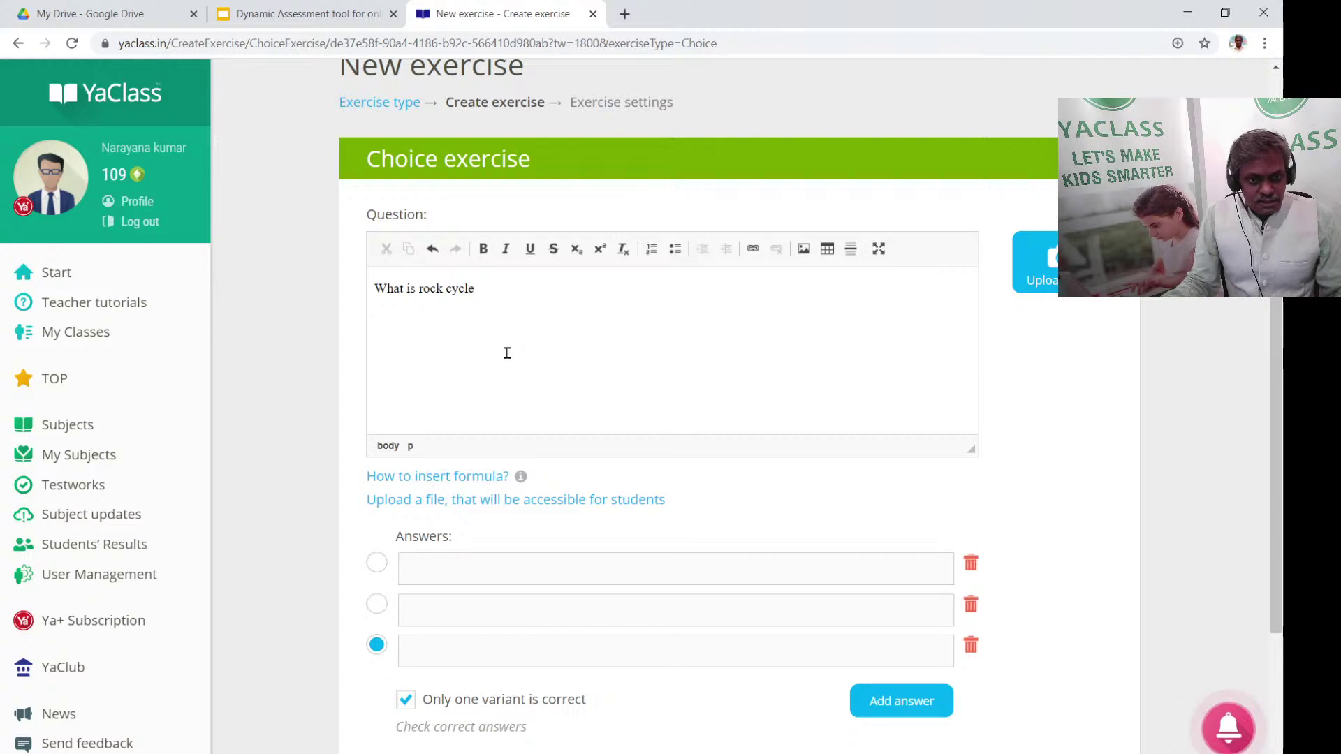
pyautogui.moveTo(425, 288); pyautogui.dragTo(375, 287)
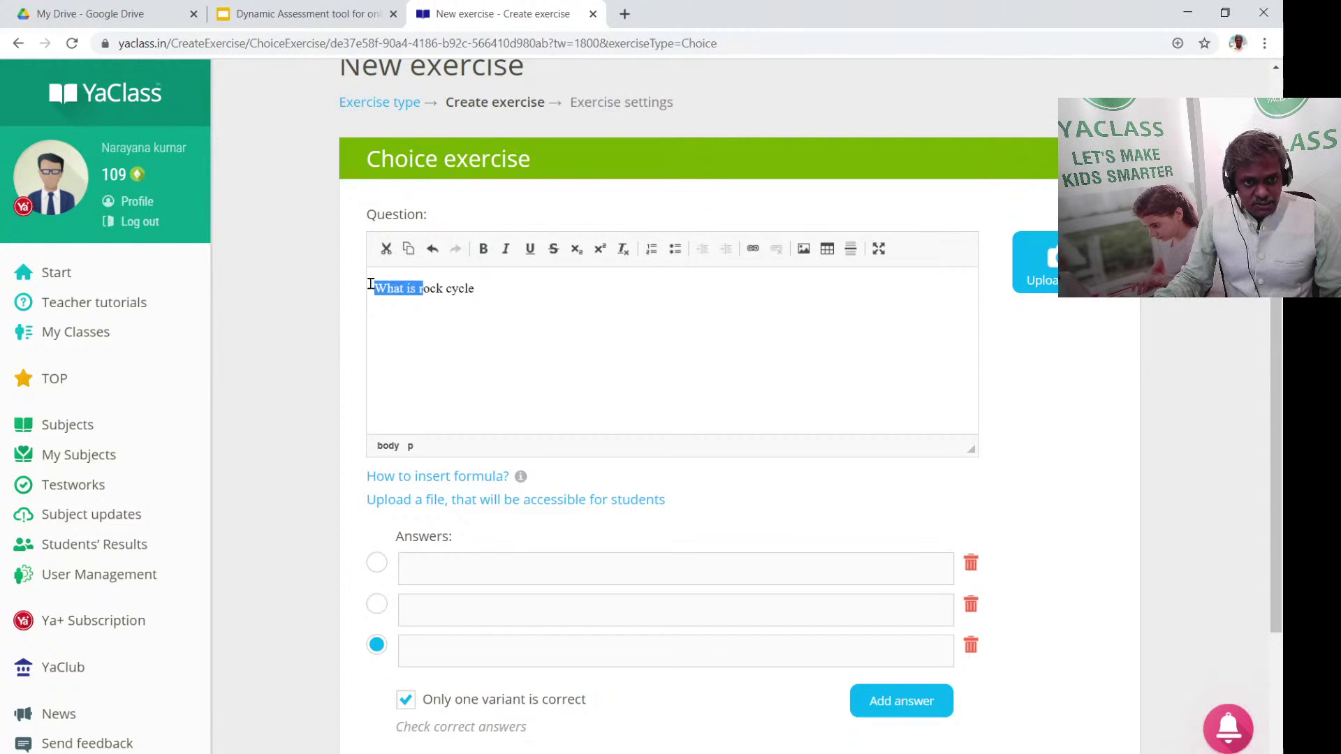
pyautogui.write('R')
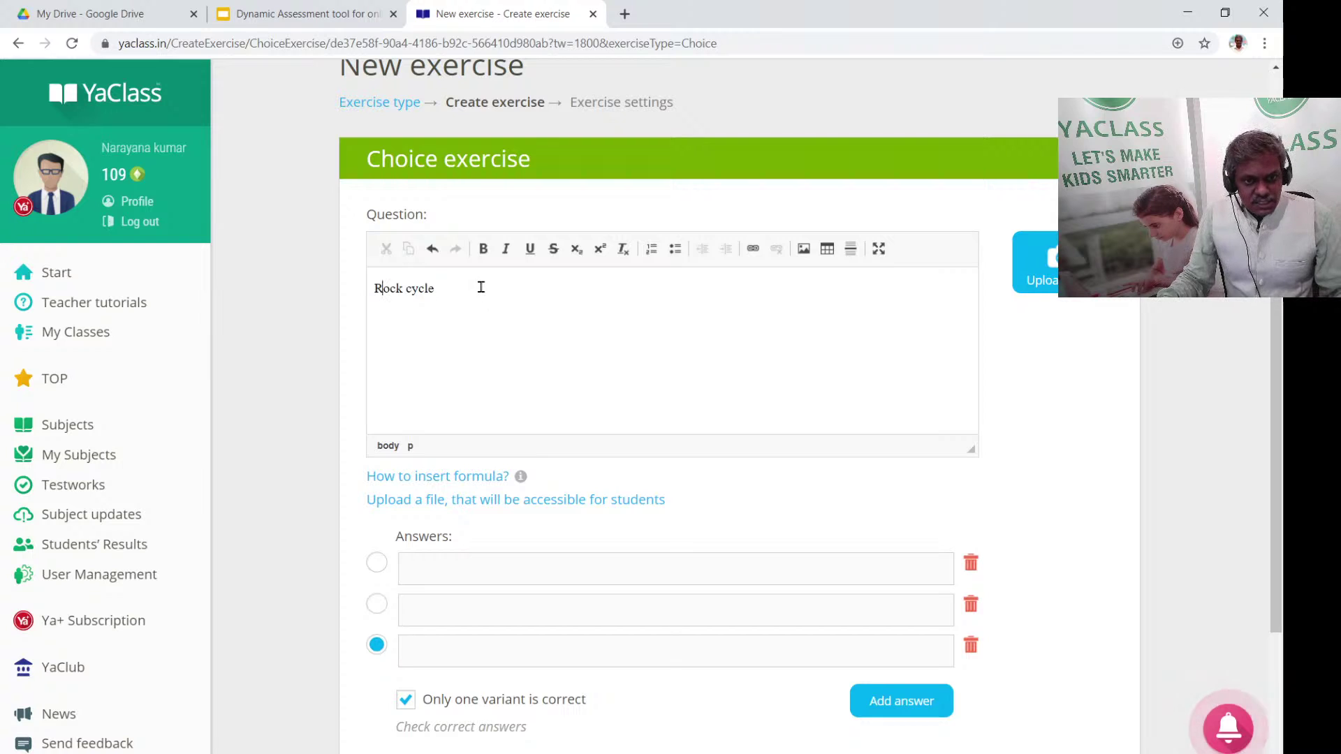
pyautogui.write(' is about ?')
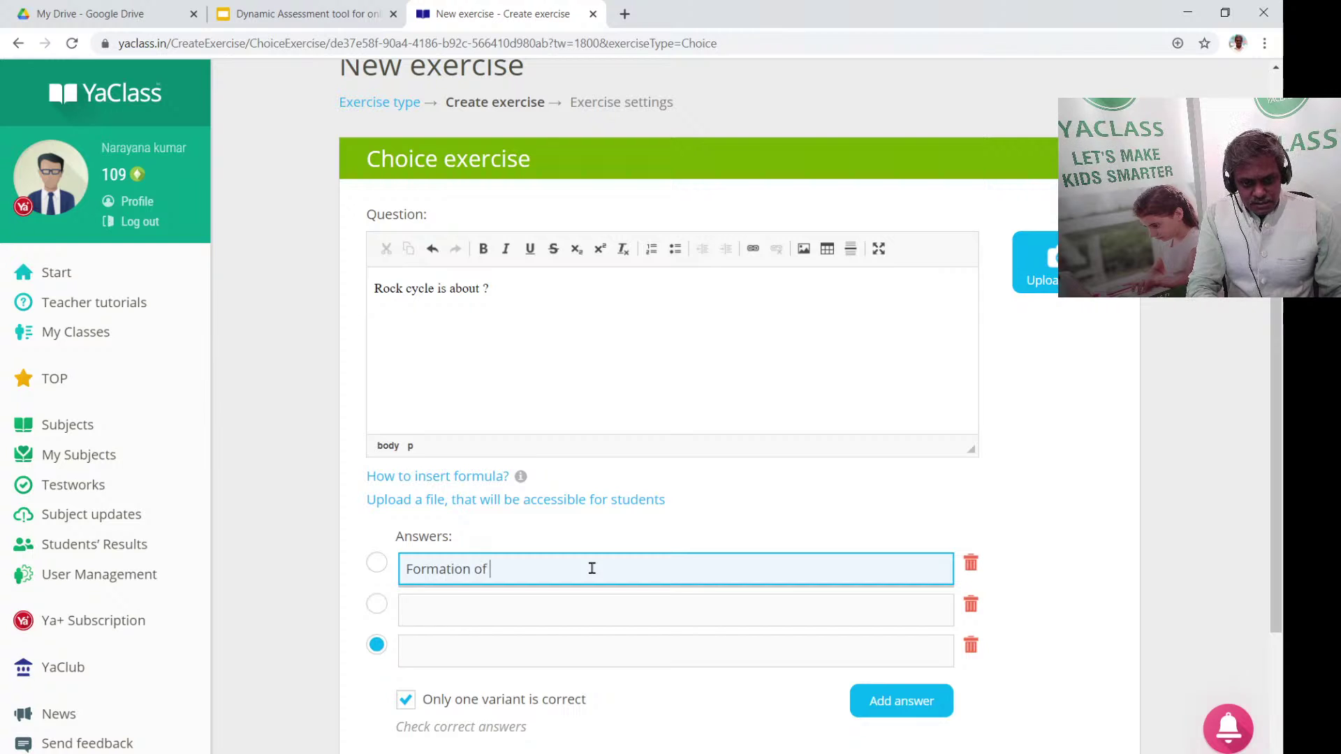
# Fill the answers Formation of soil, Formation of rock and Formation of water, marking soil correct
pyautogui.click(478, 611)
pyautogui.write('Formati')
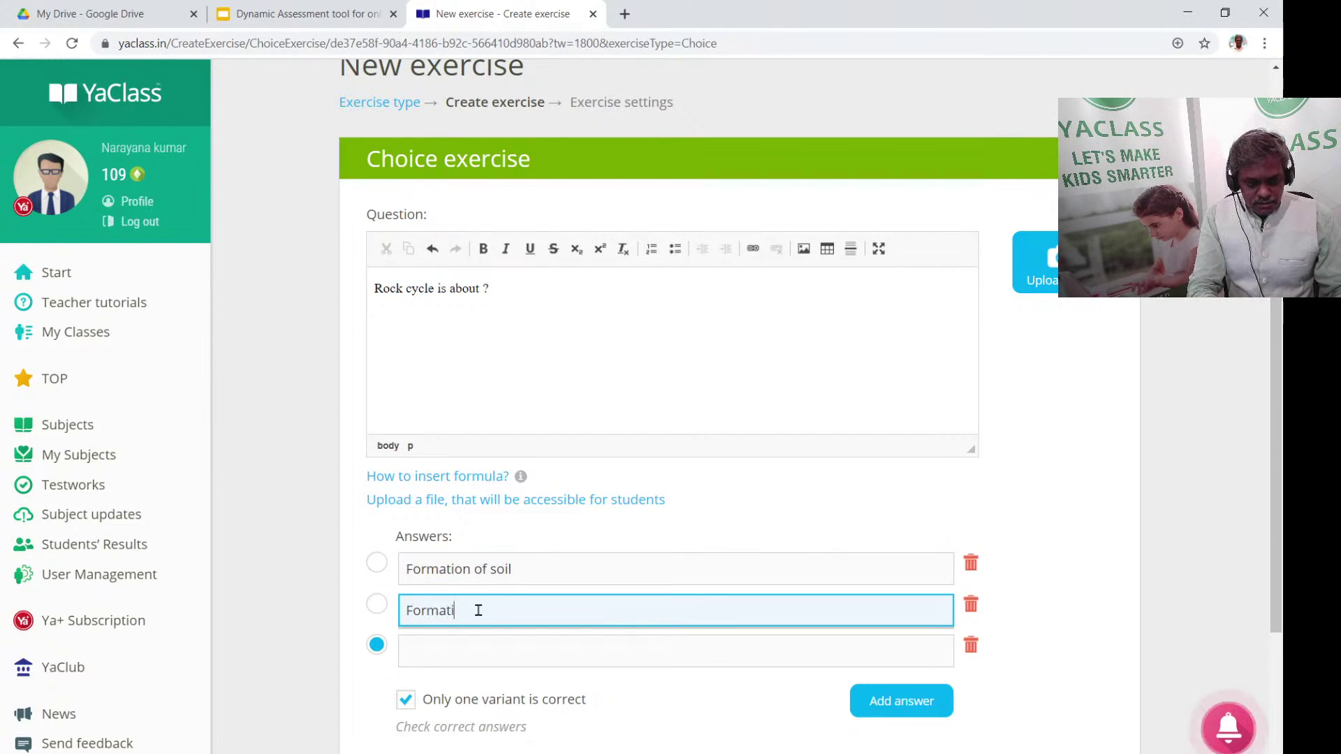
pyautogui.write('on of rock')
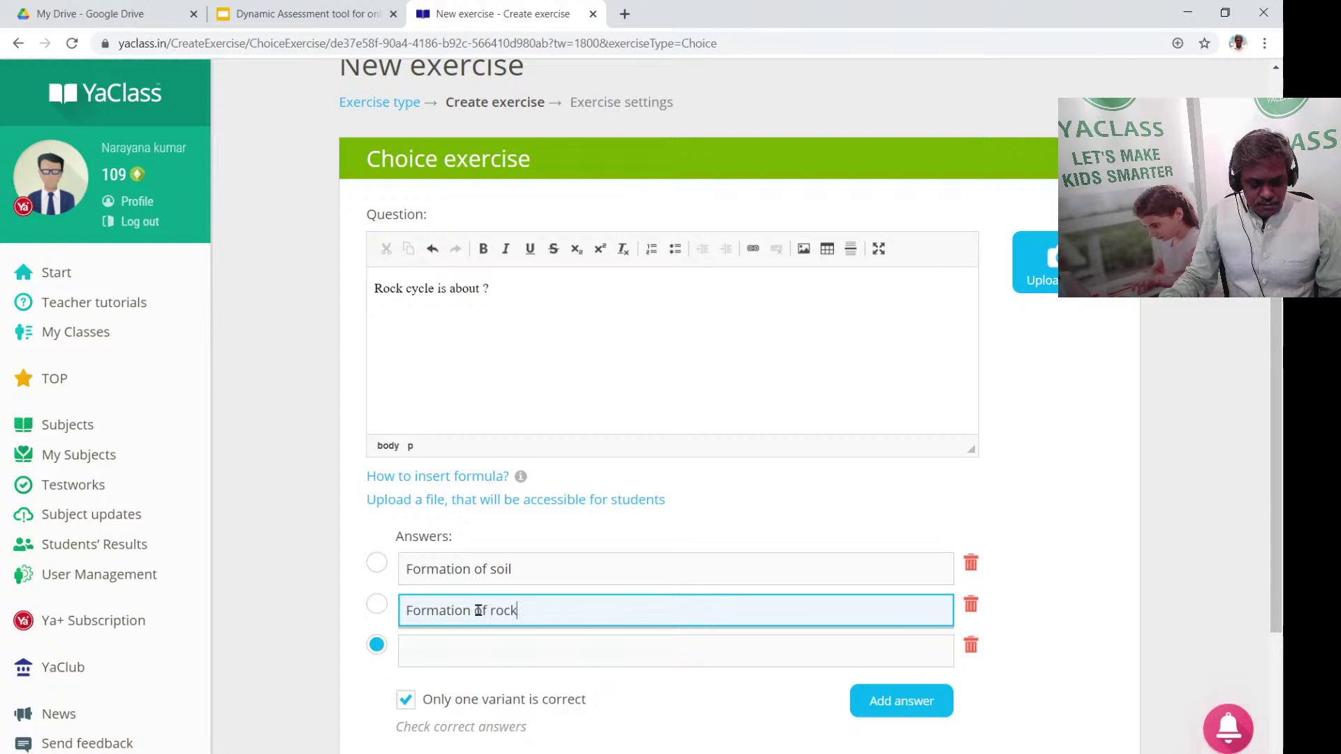
pyautogui.click(465, 647)
pyautogui.write('For')
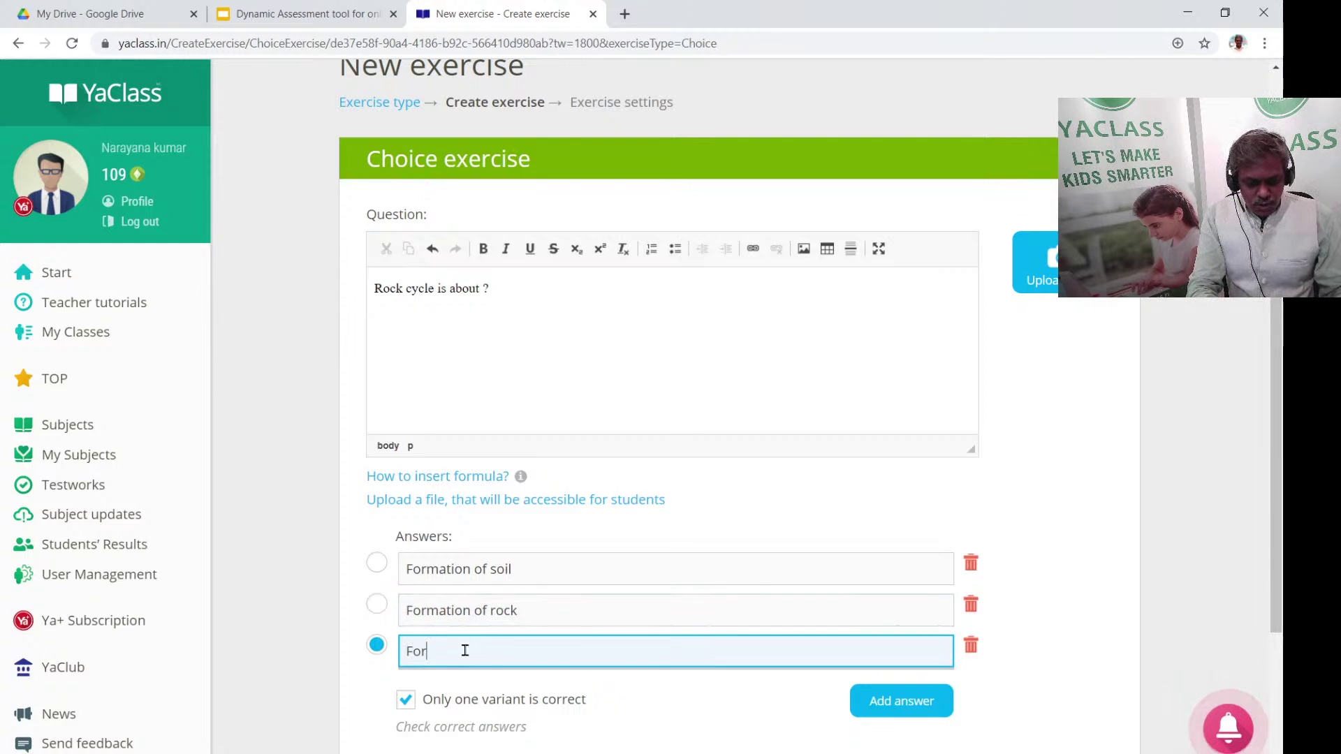
pyautogui.write('mation of ')
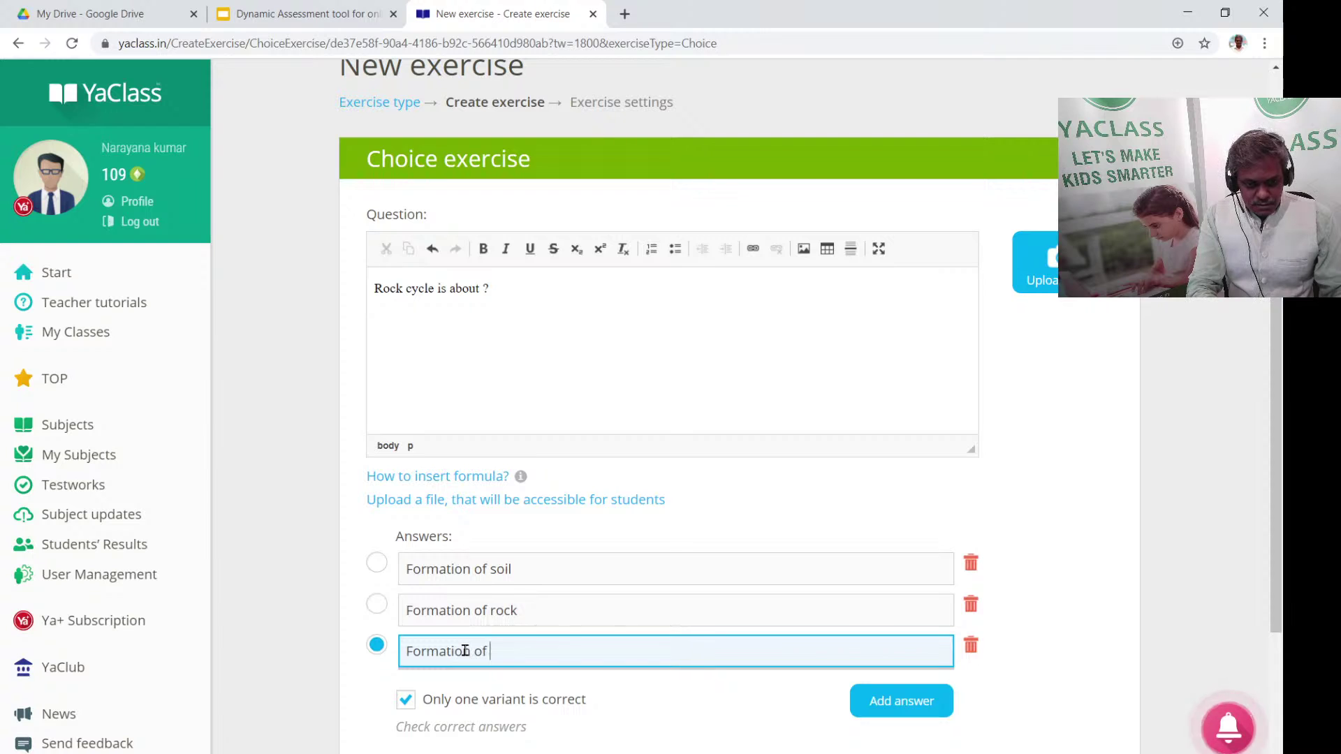
pyautogui.write('water')
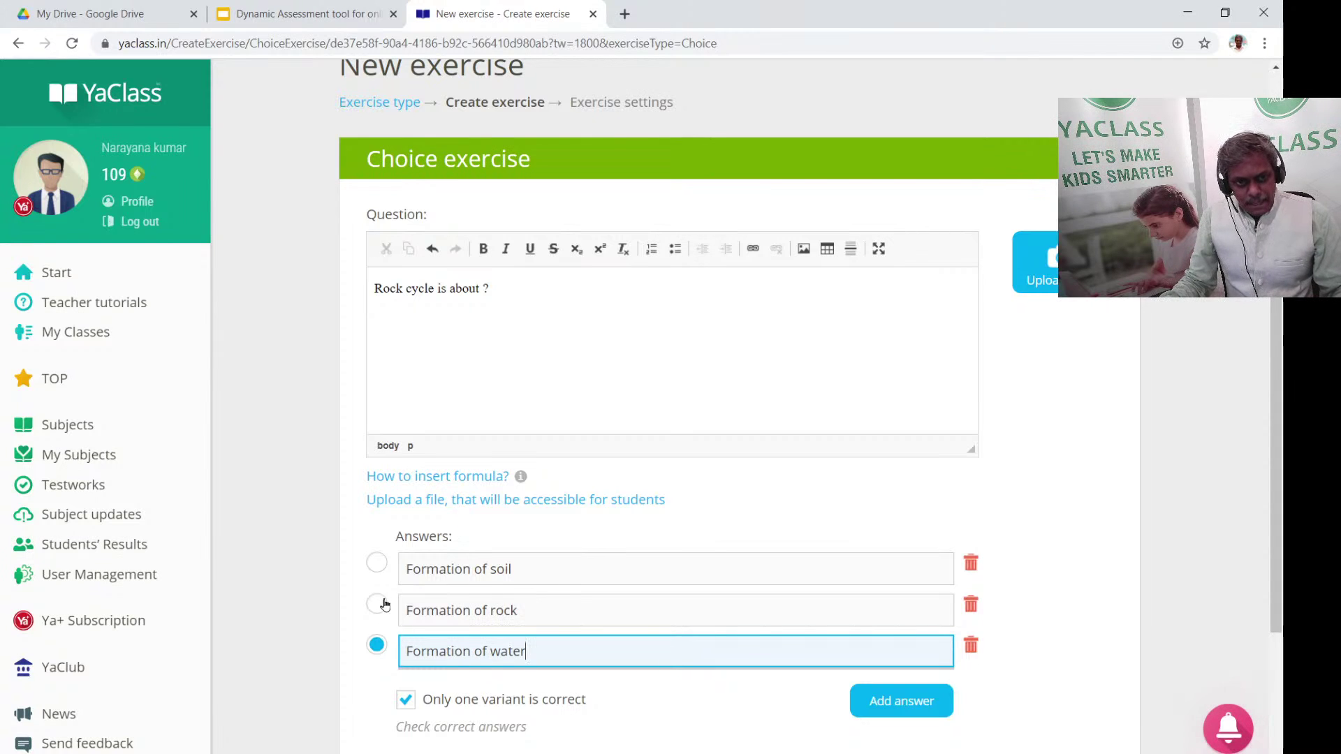
pyautogui.click(375, 567)
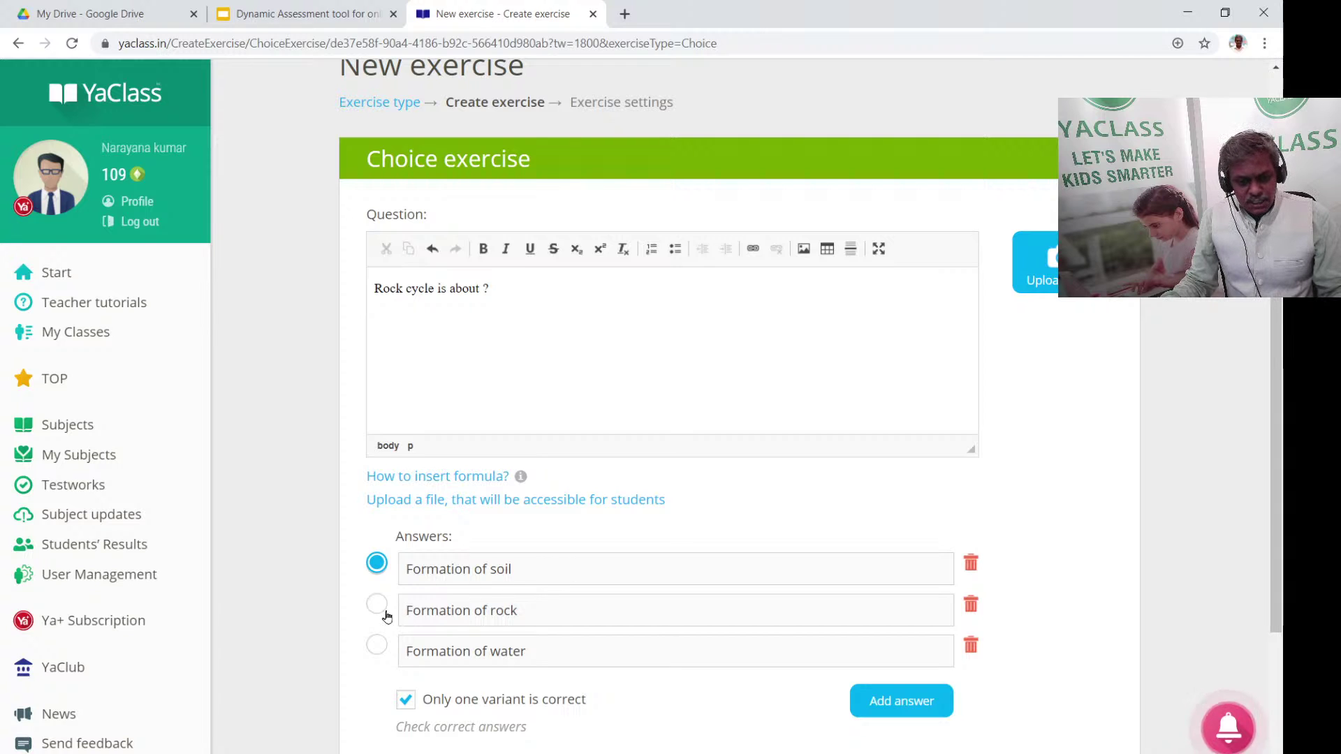
pyautogui.click(385, 610)
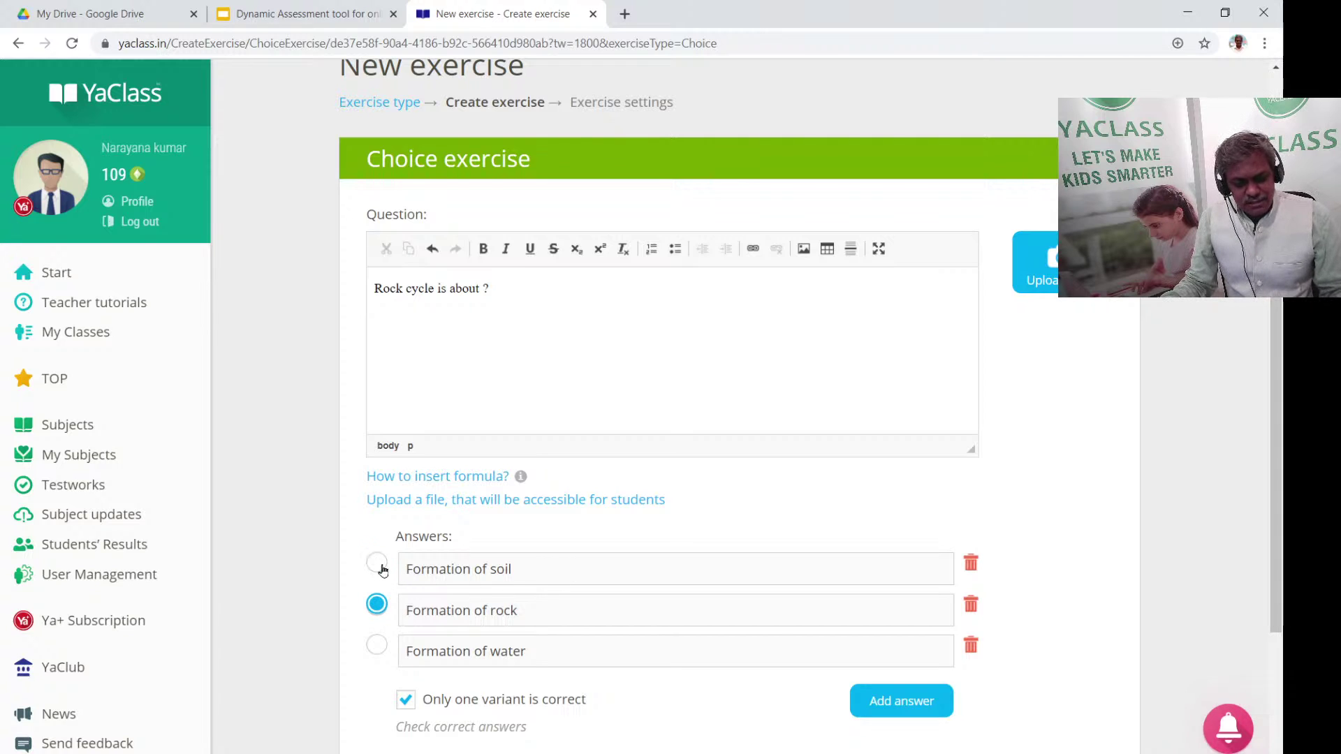
pyautogui.click(382, 567)
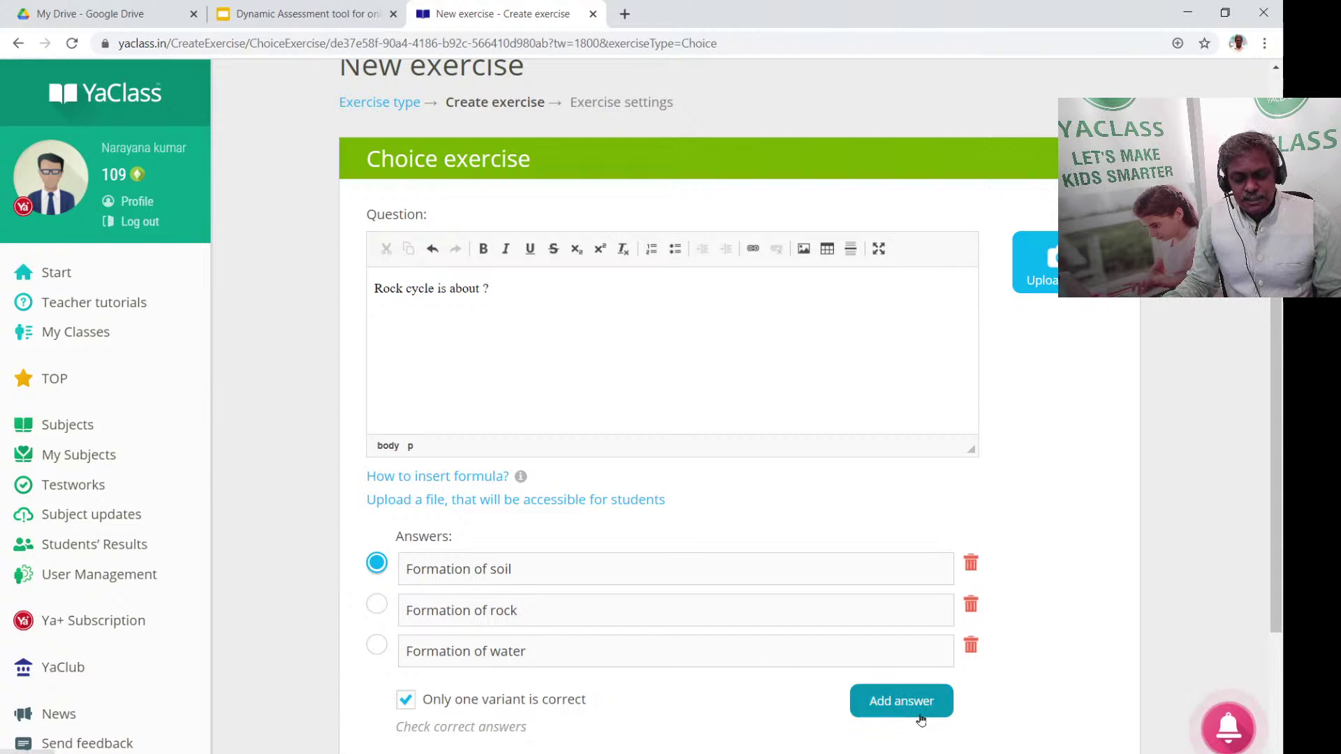
pyautogui.scroll(-3, 955, 698)
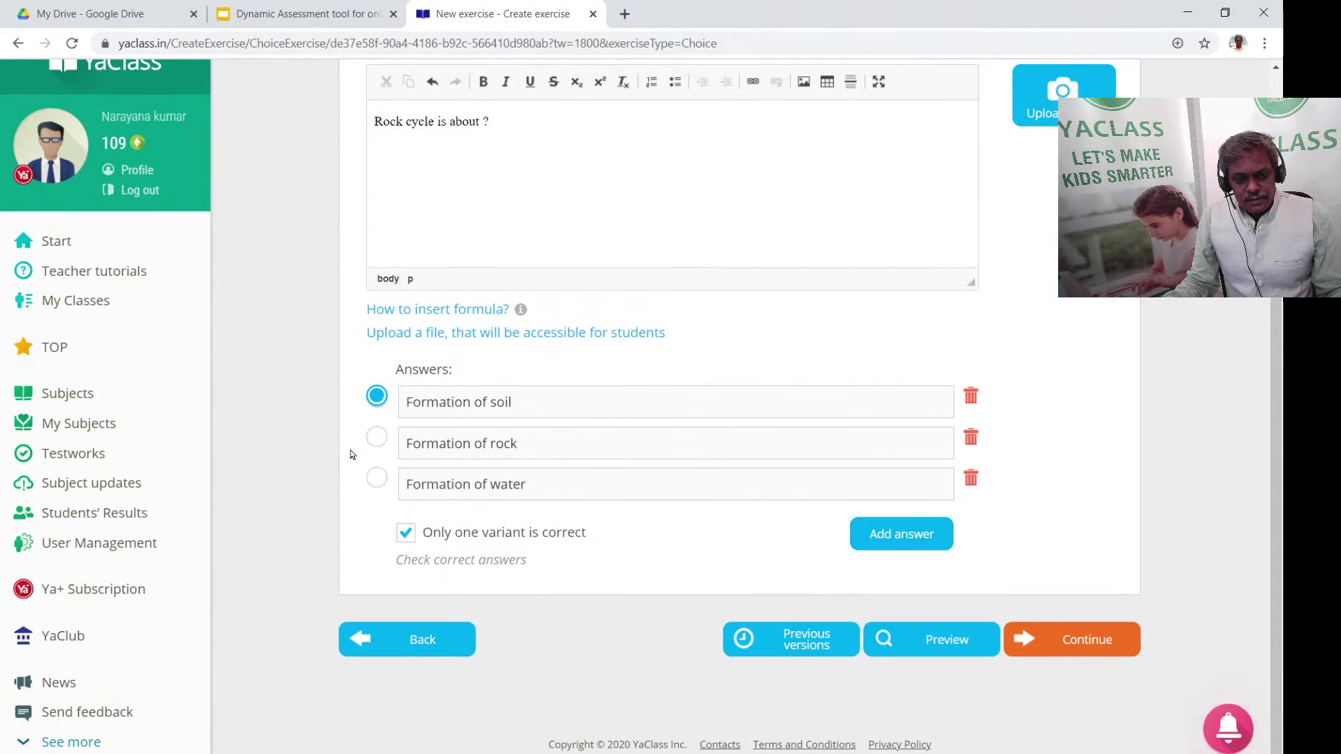
# Preview the Rock cycle question, try two answer options, then close the preview
pyautogui.click(961, 643)
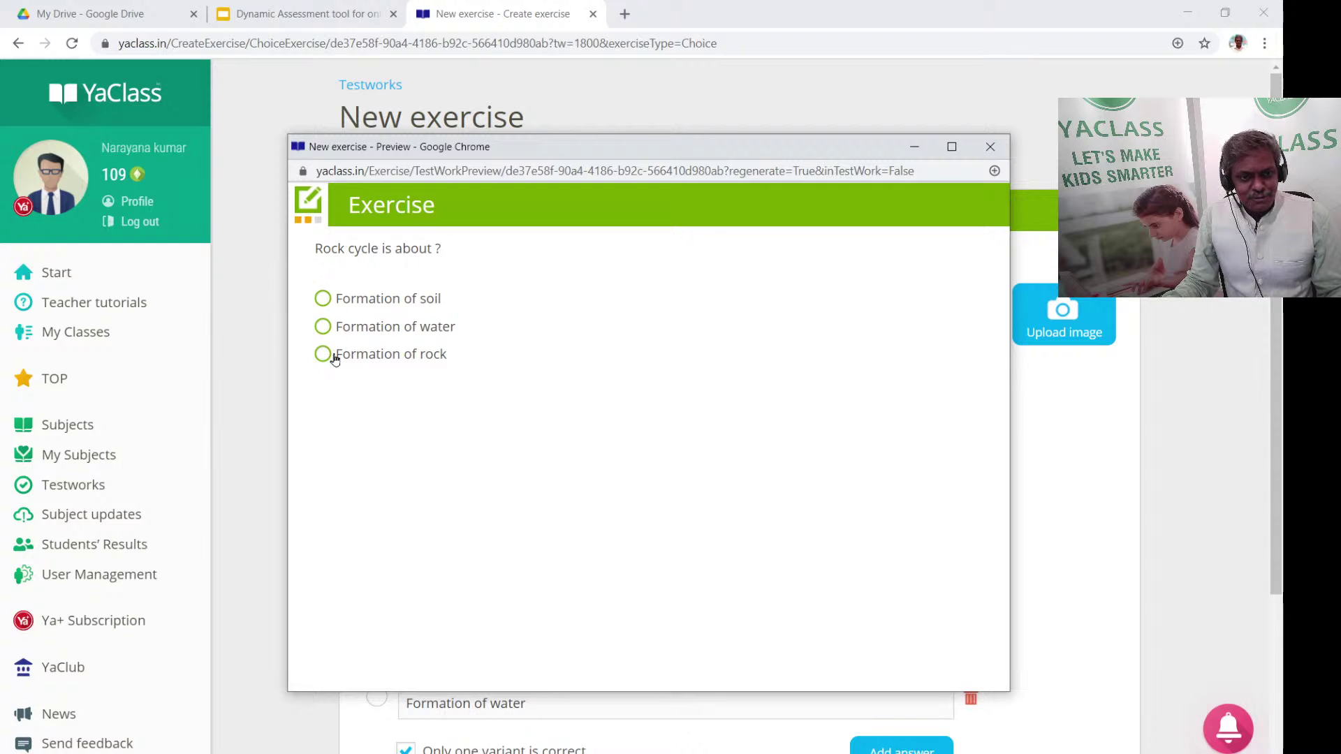
pyautogui.click(323, 298)
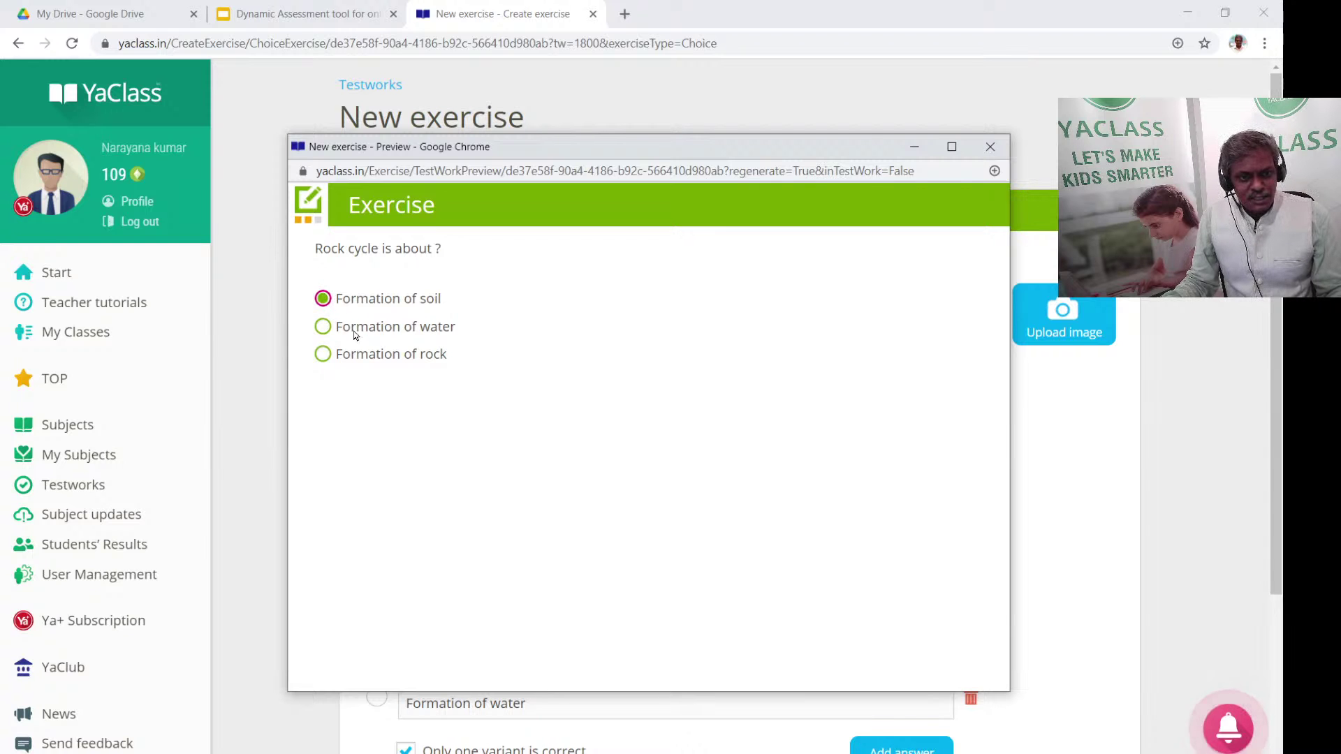
pyautogui.click(322, 326)
pyautogui.click(989, 147)
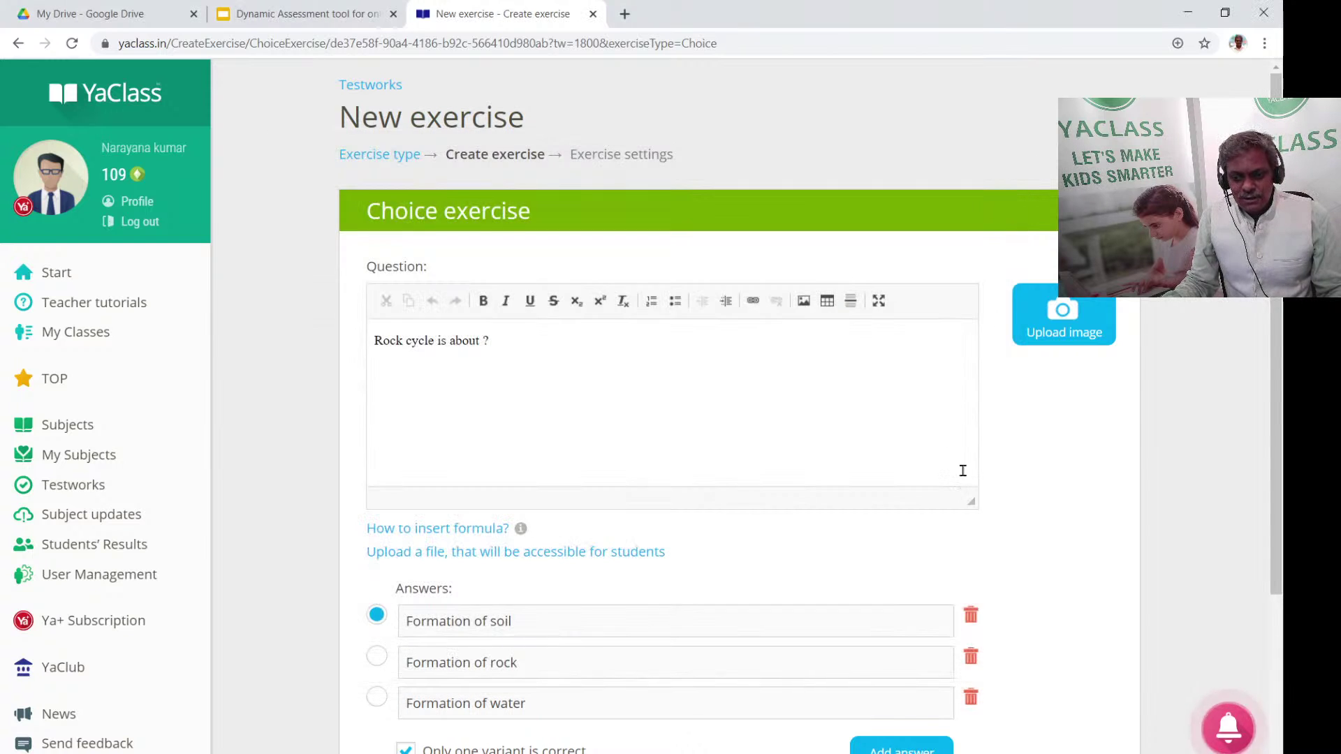
pyautogui.scroll(-3, 982, 673)
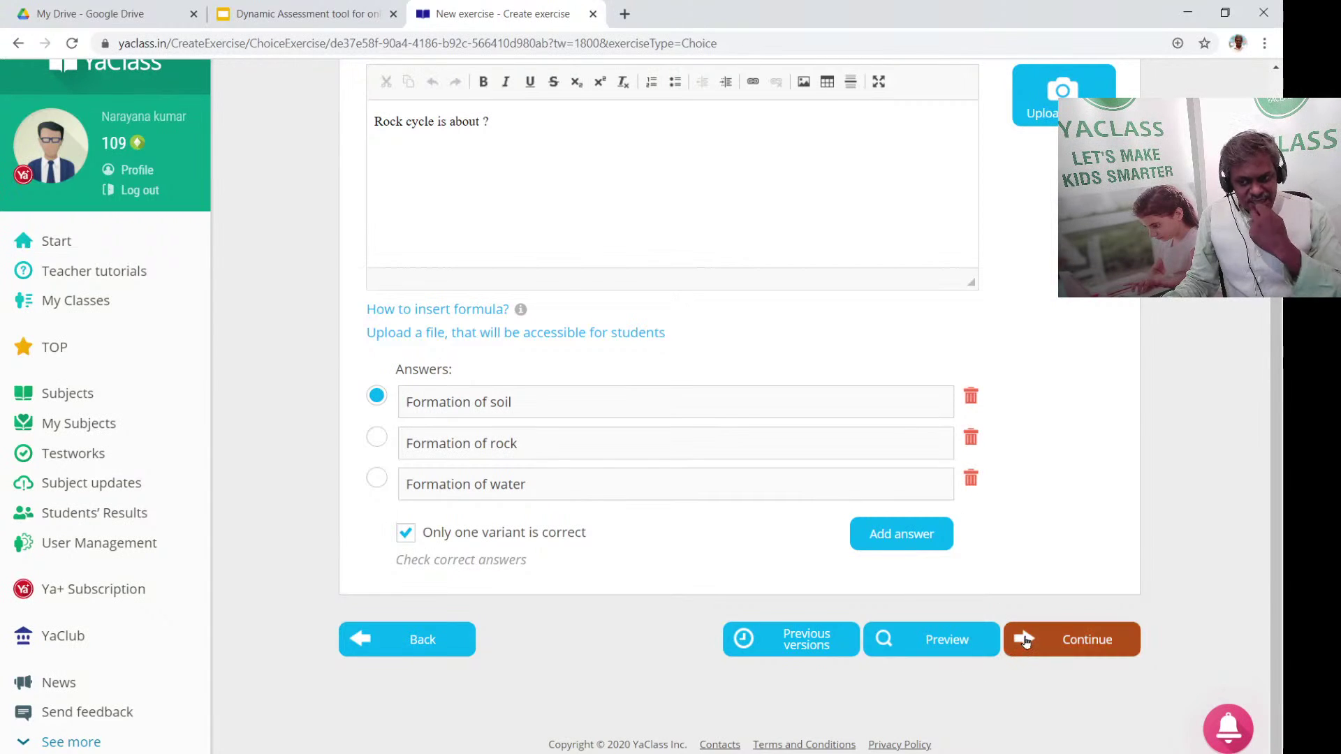
# Save the exercise into the test work under the name Q1
pyautogui.click(1079, 641)
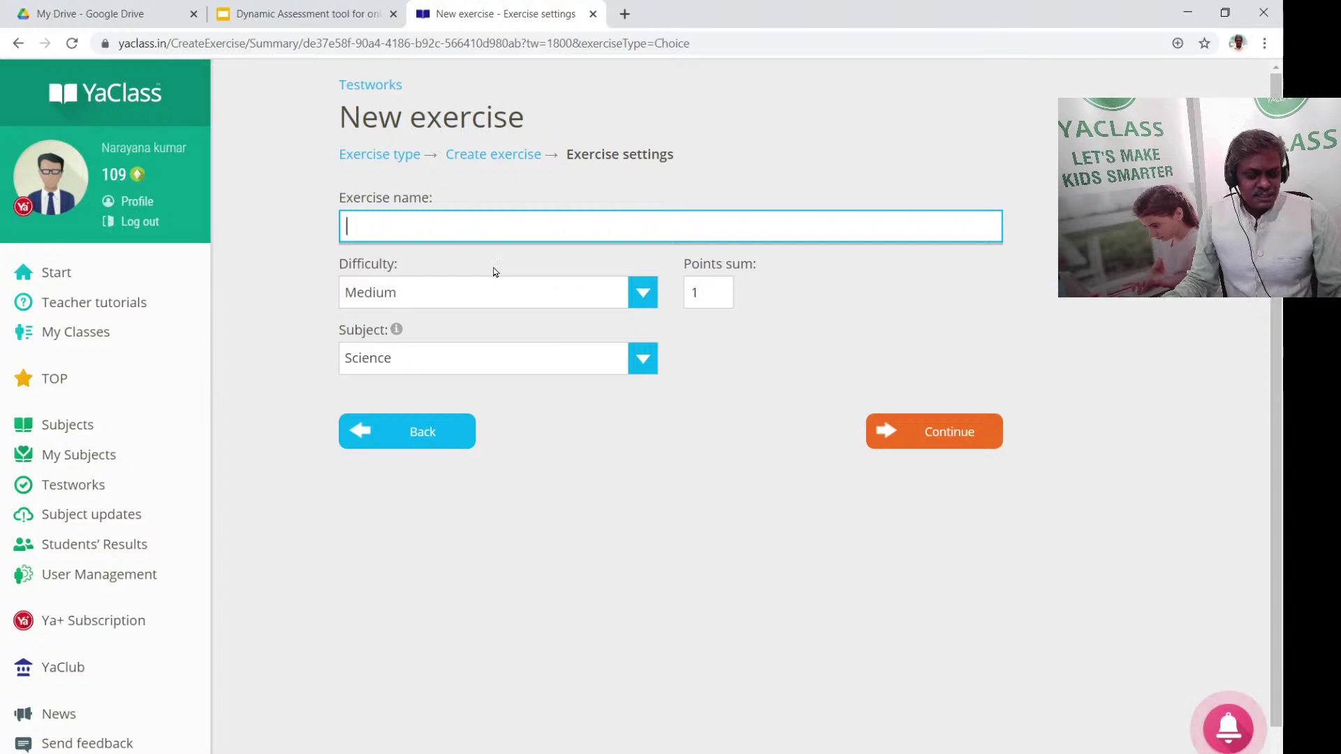
pyautogui.write('Q1')
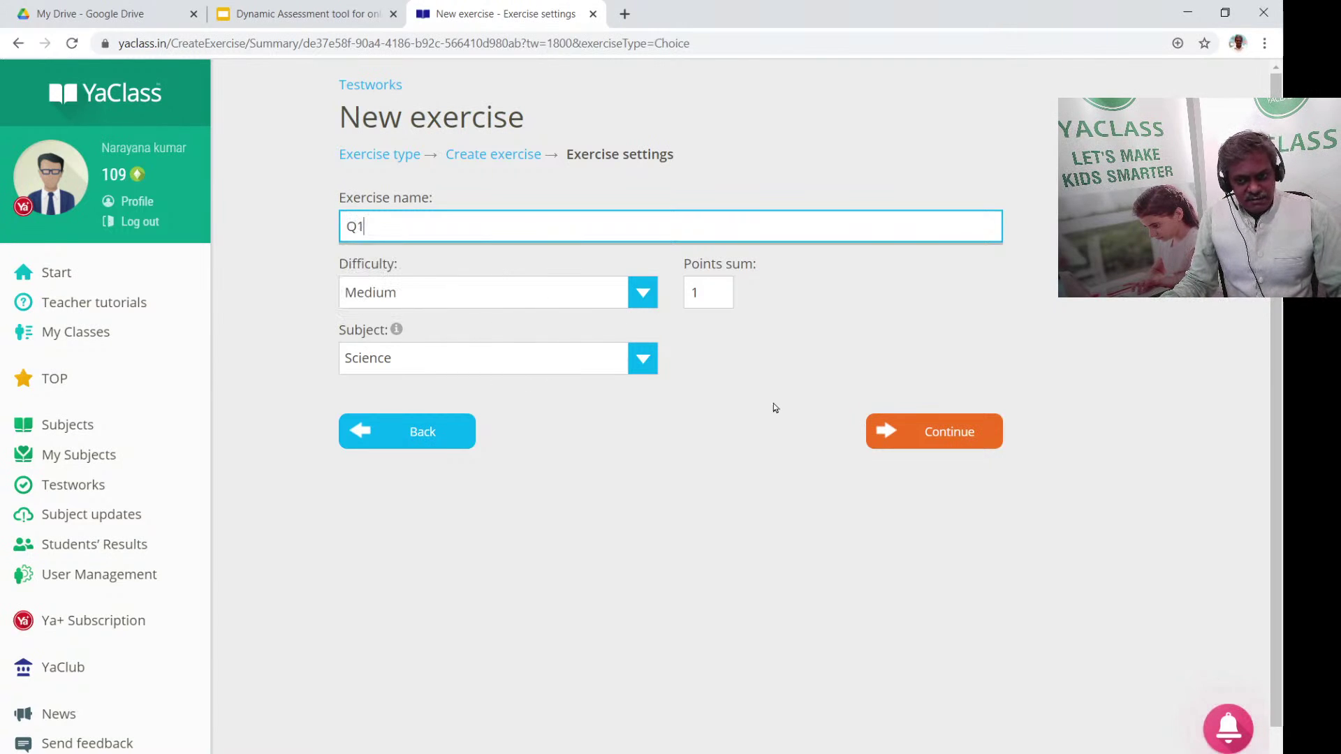
pyautogui.click(991, 441)
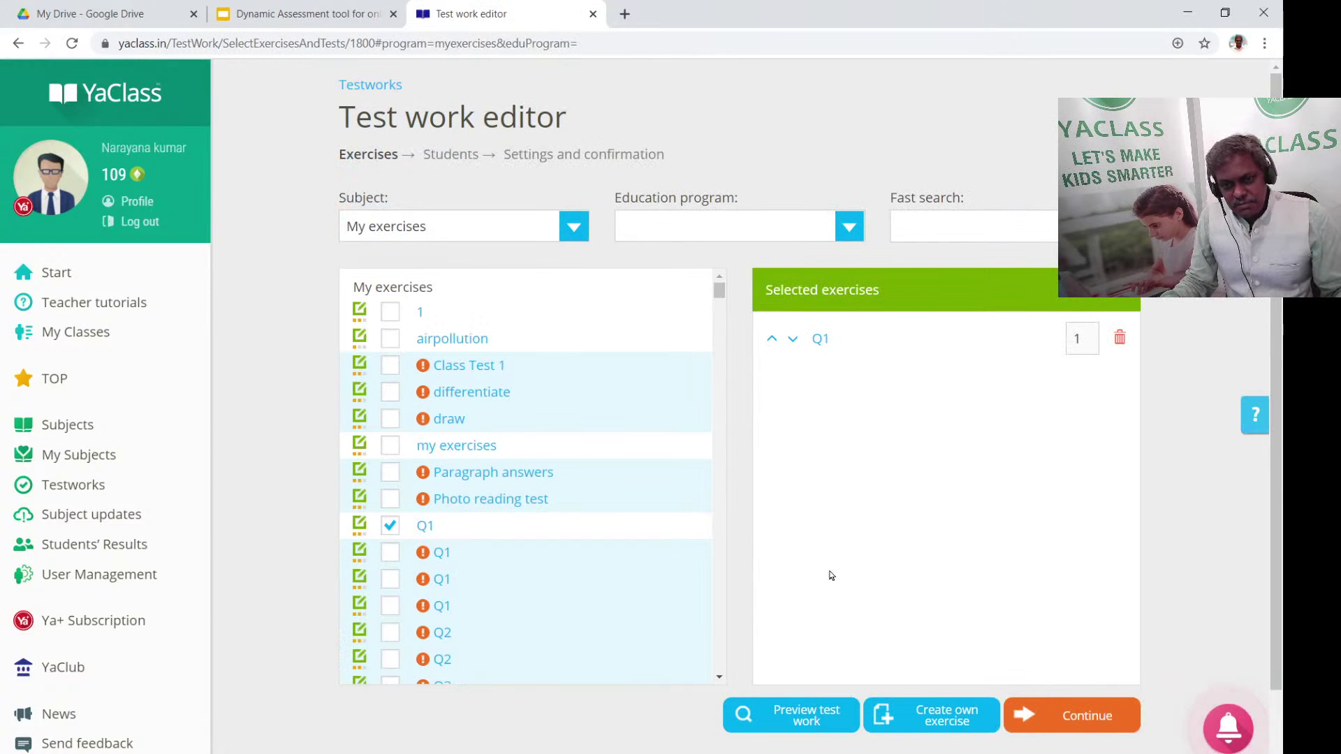
# Assign the test work to the whole 6 BAS class and proceed to settings
pyautogui.click(1110, 719)
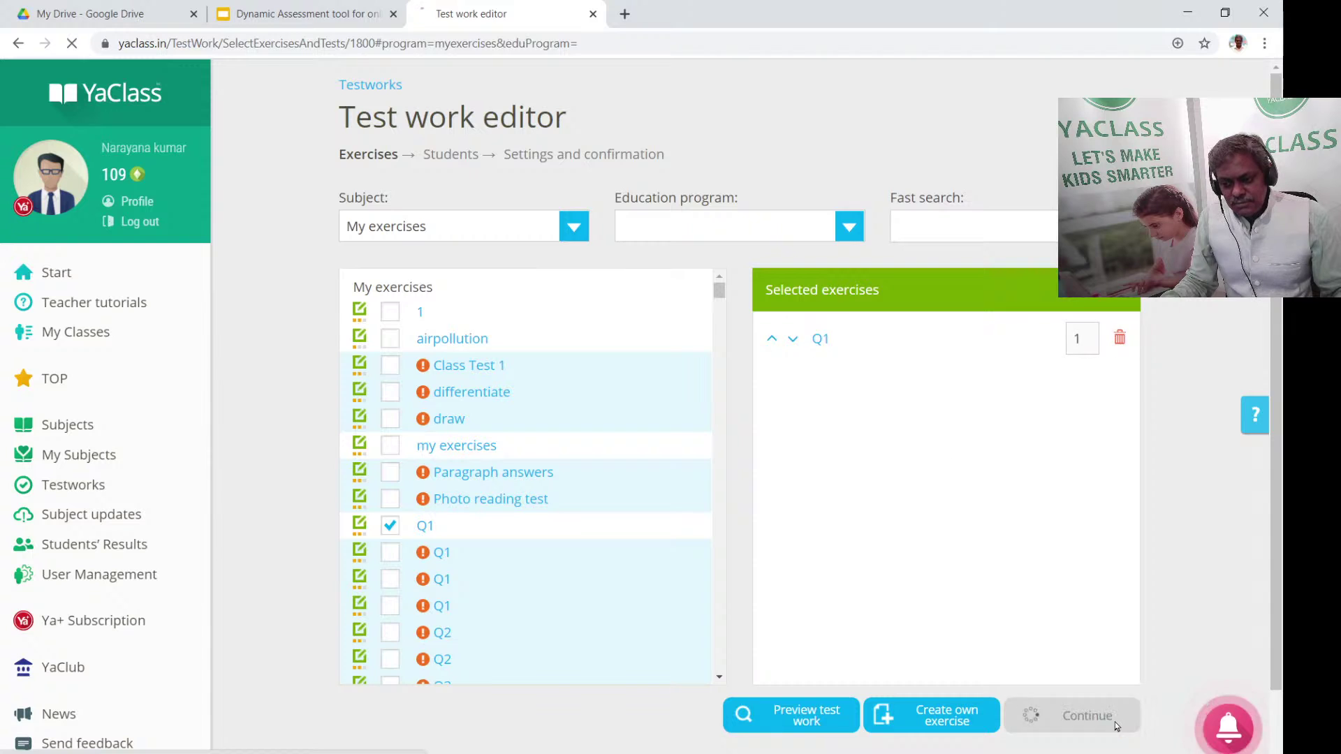
pyautogui.click(355, 404)
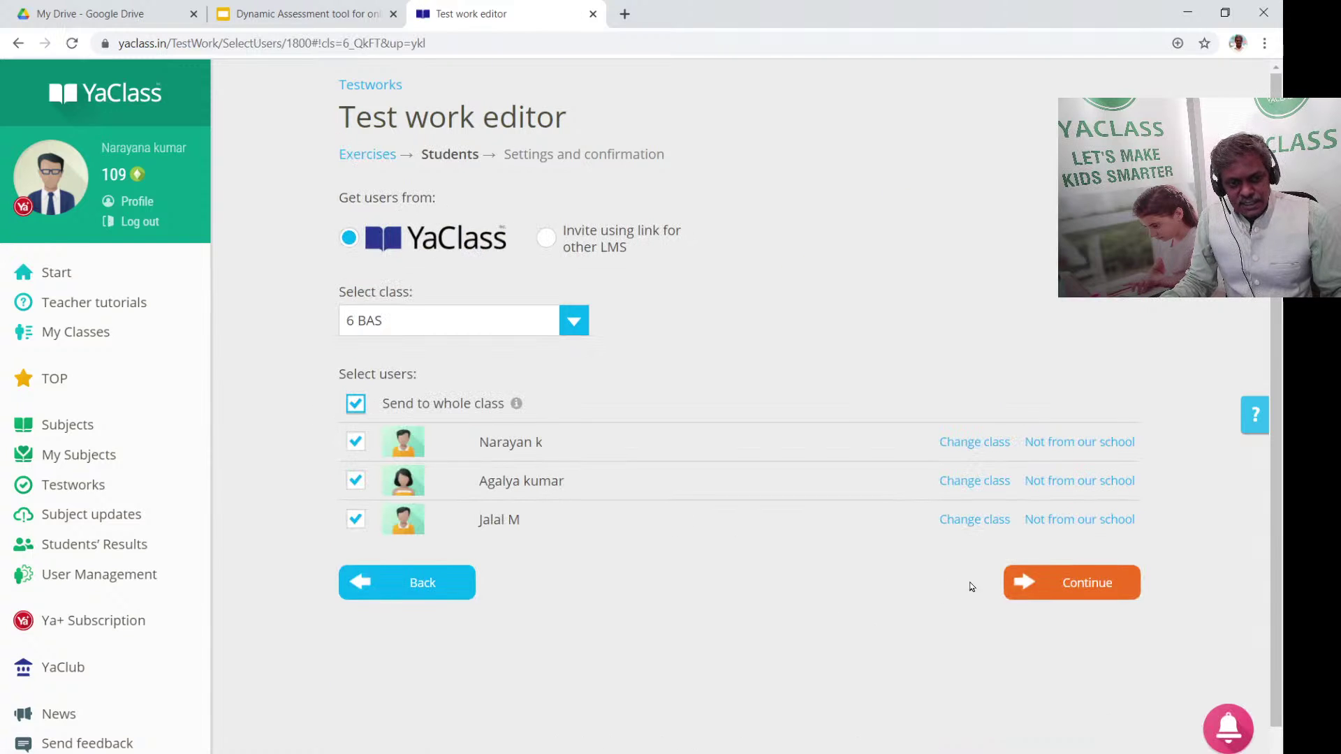
pyautogui.click(1106, 595)
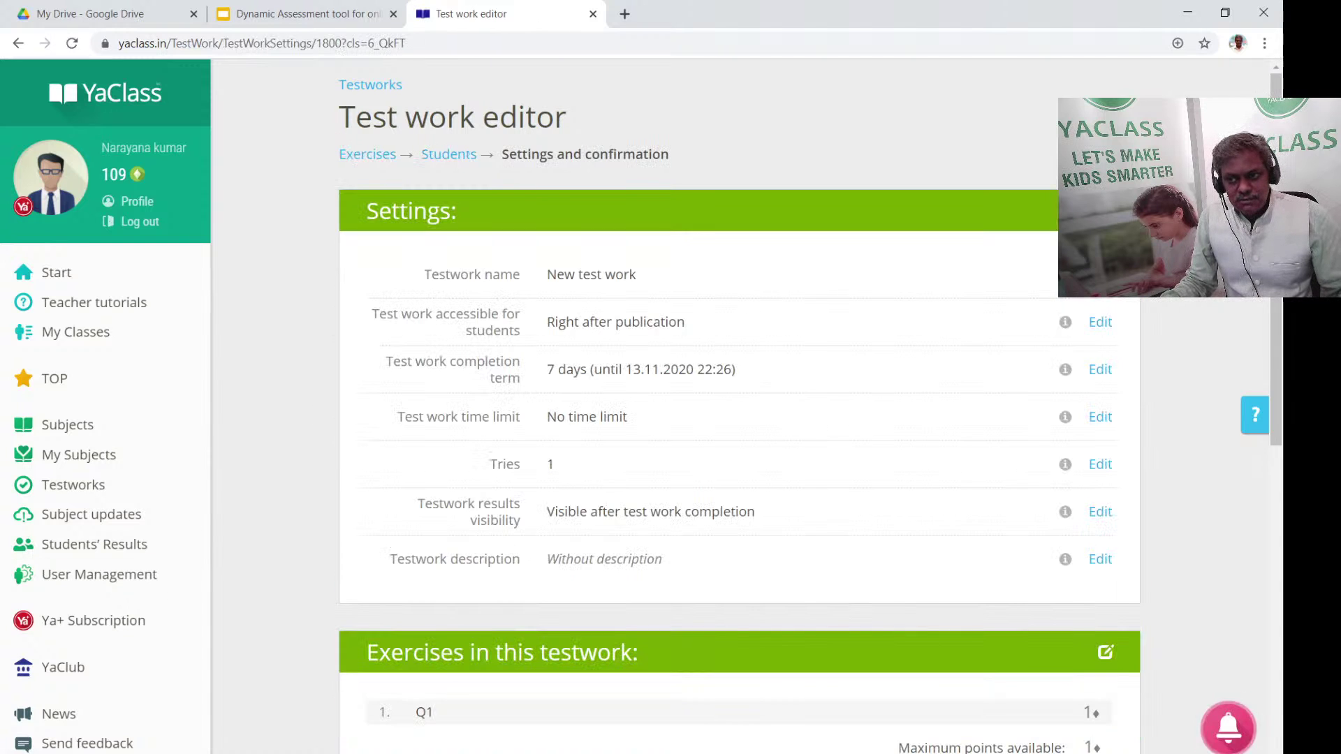
# Rename the test work to 'Science weekly test' and send it to the 6 BAS students
pyautogui.click(670, 272)
pyautogui.moveTo(736, 271); pyautogui.dragTo(487, 271)
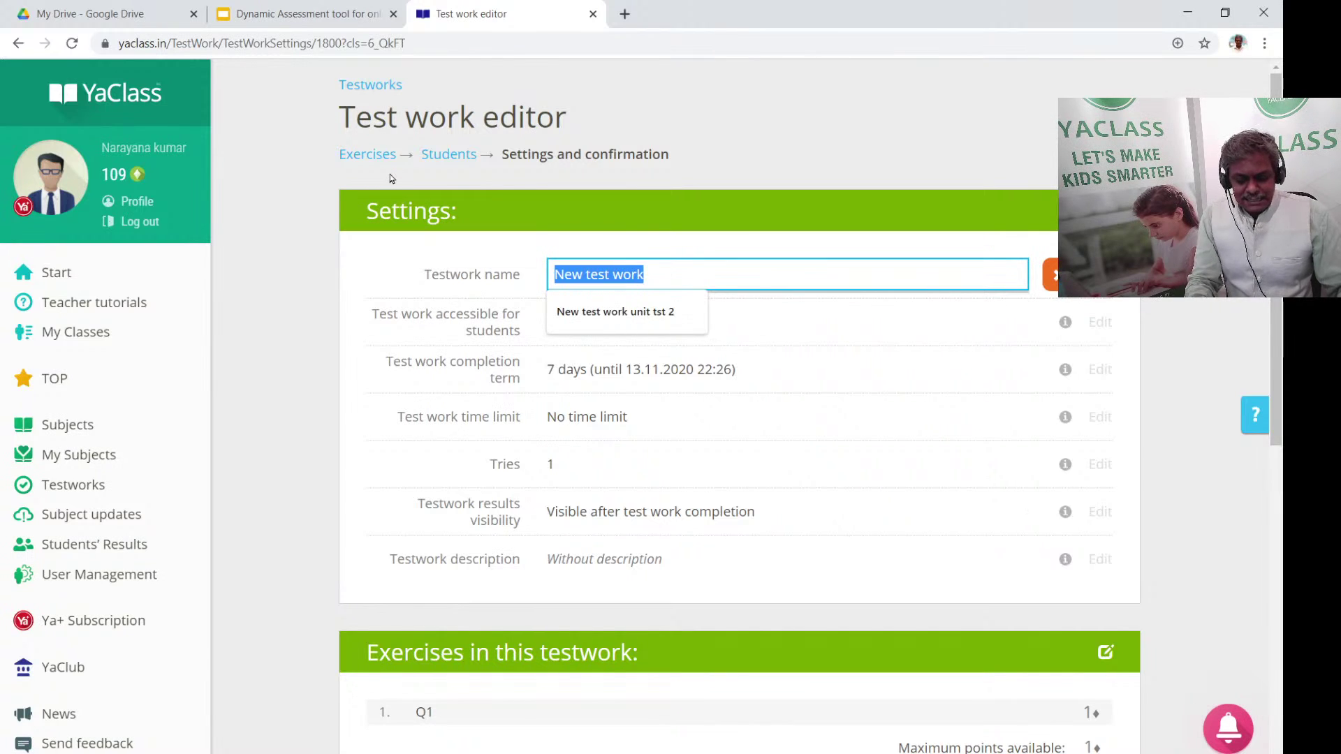
pyautogui.write('Science w')
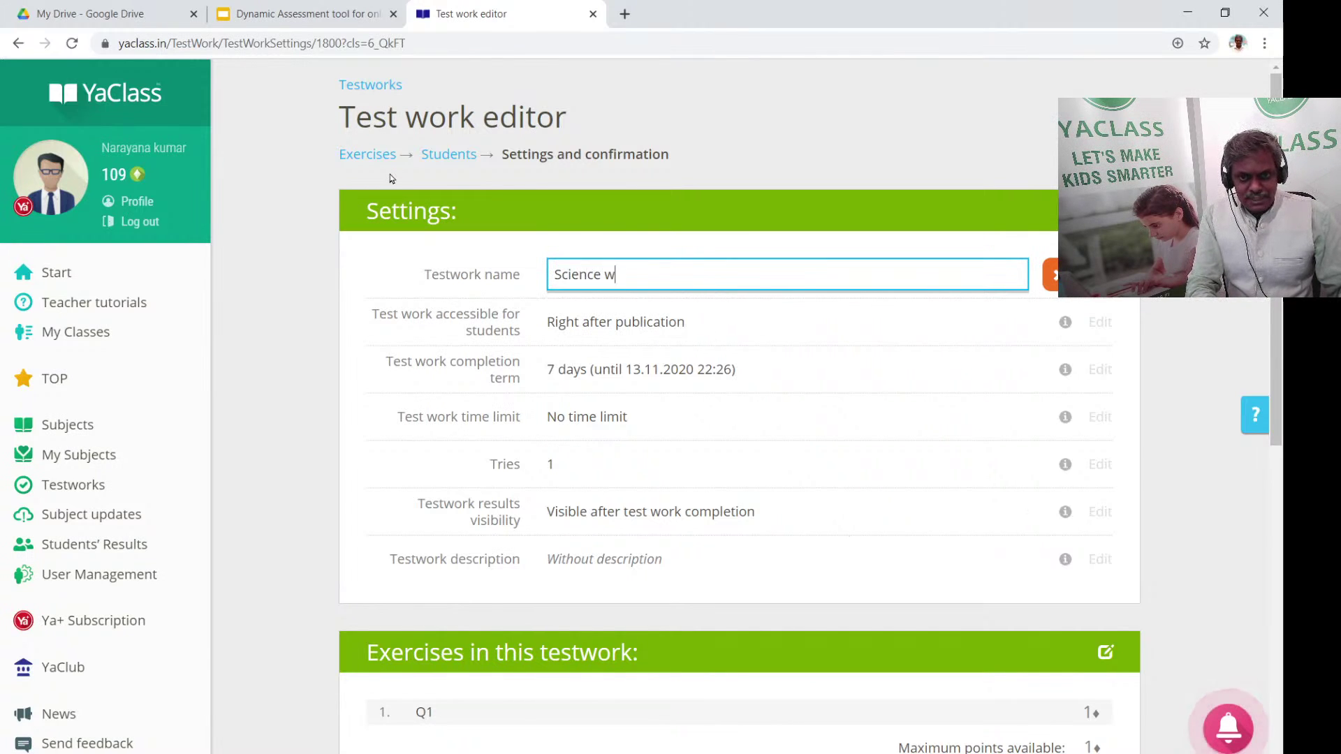
pyautogui.write('eekly test')
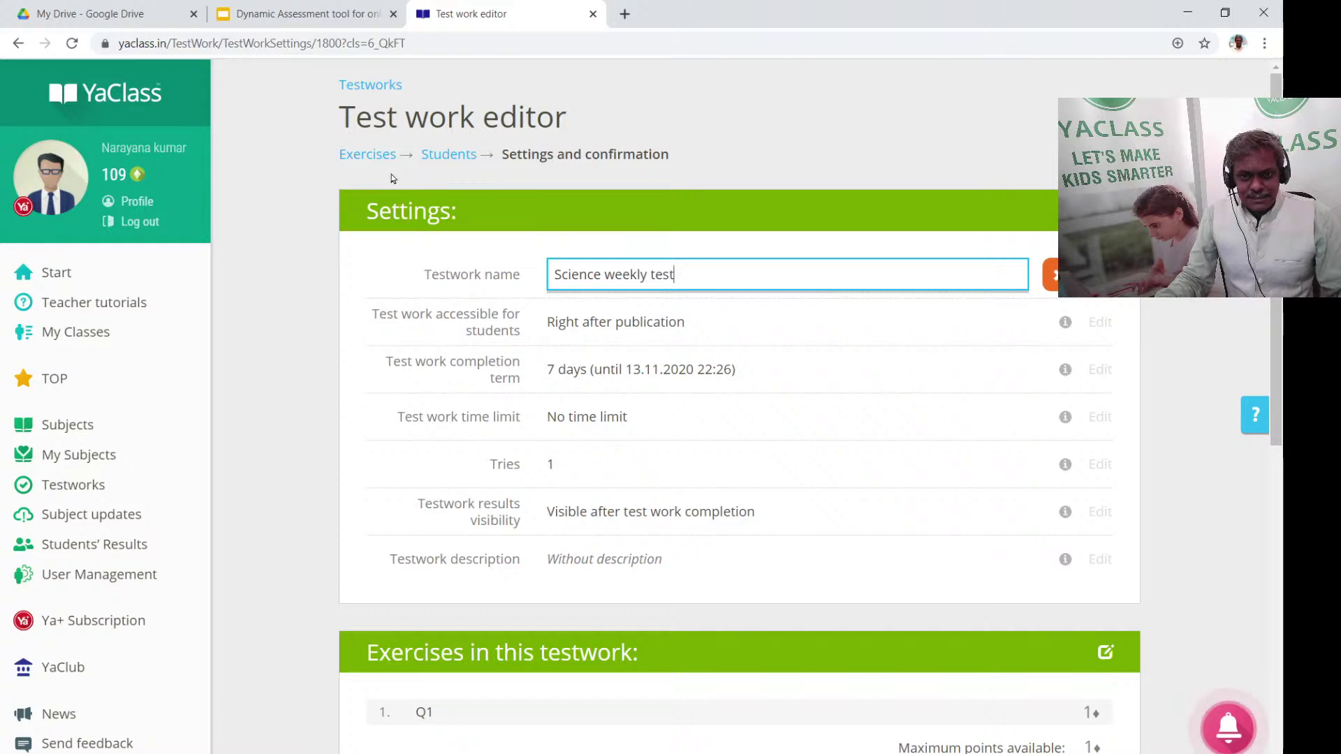
pyautogui.press('Return')
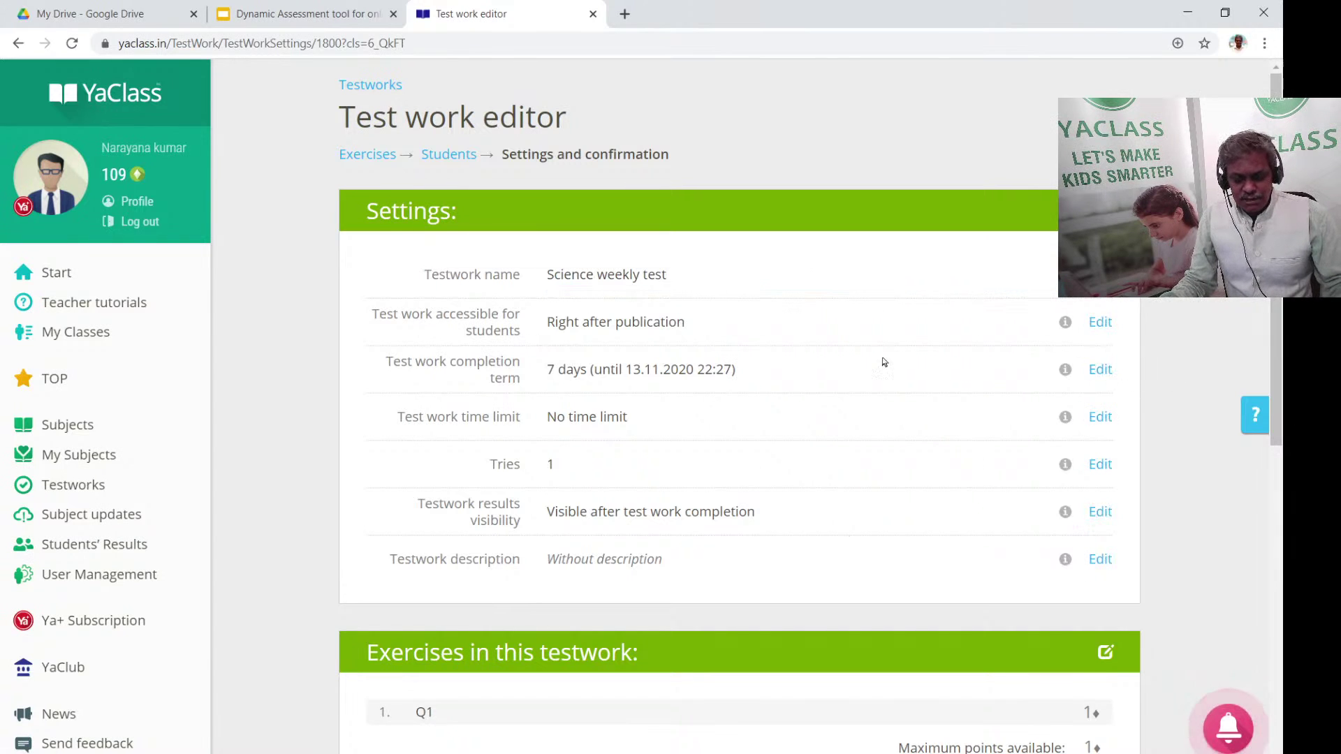
pyautogui.scroll(-5, 838, 412)
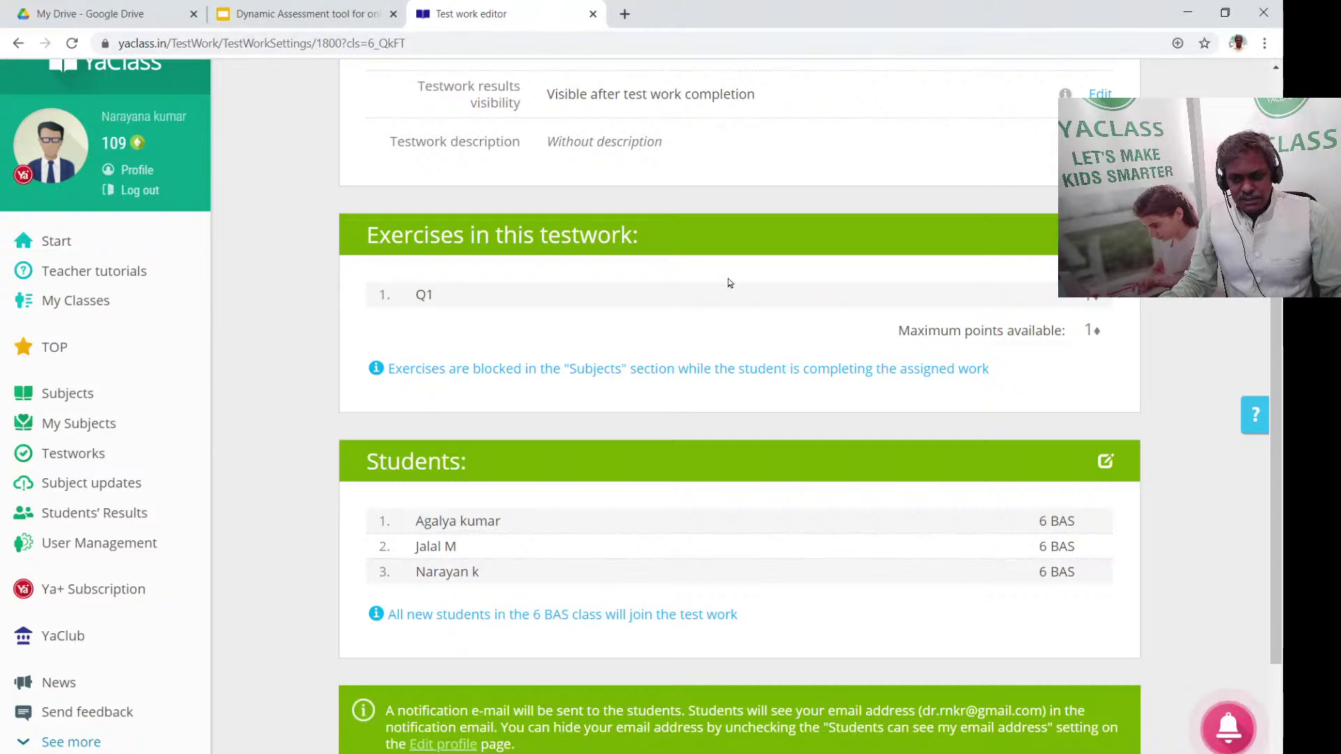
pyautogui.scroll(-2, 838, 349)
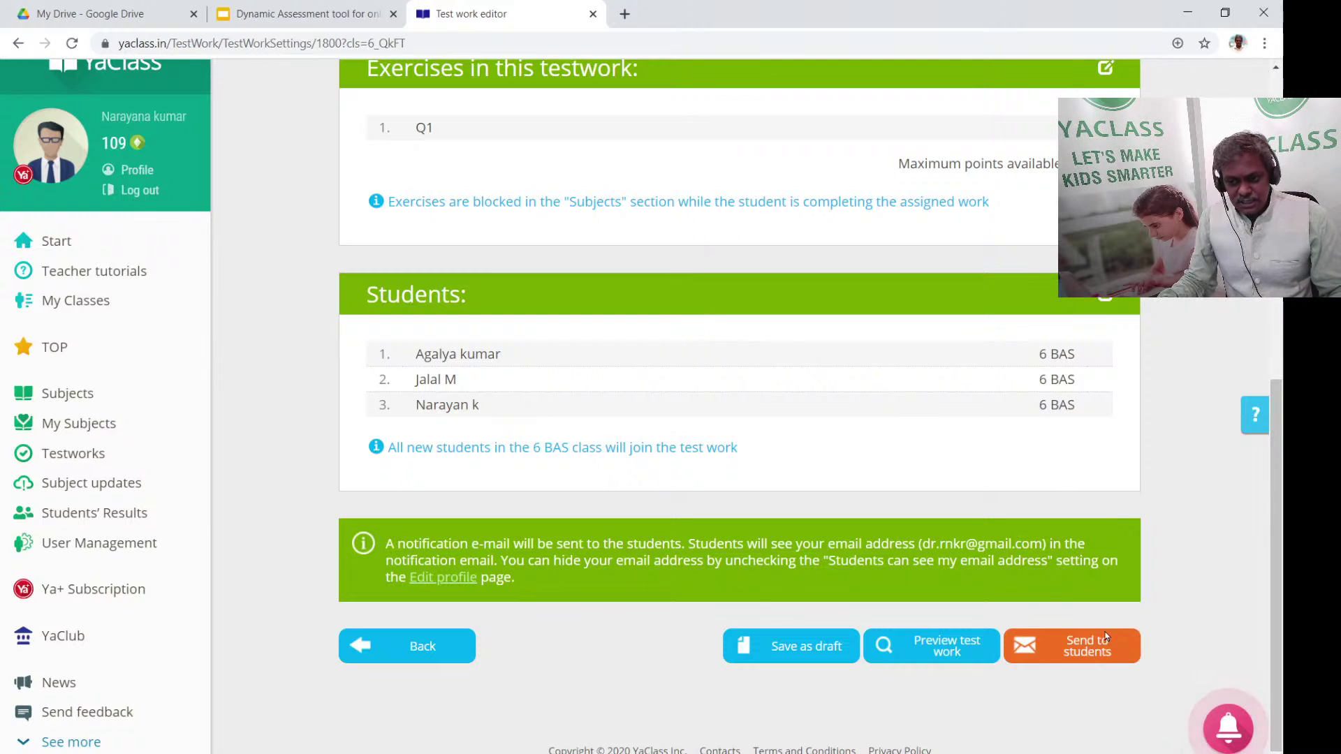
pyautogui.click(1091, 660)
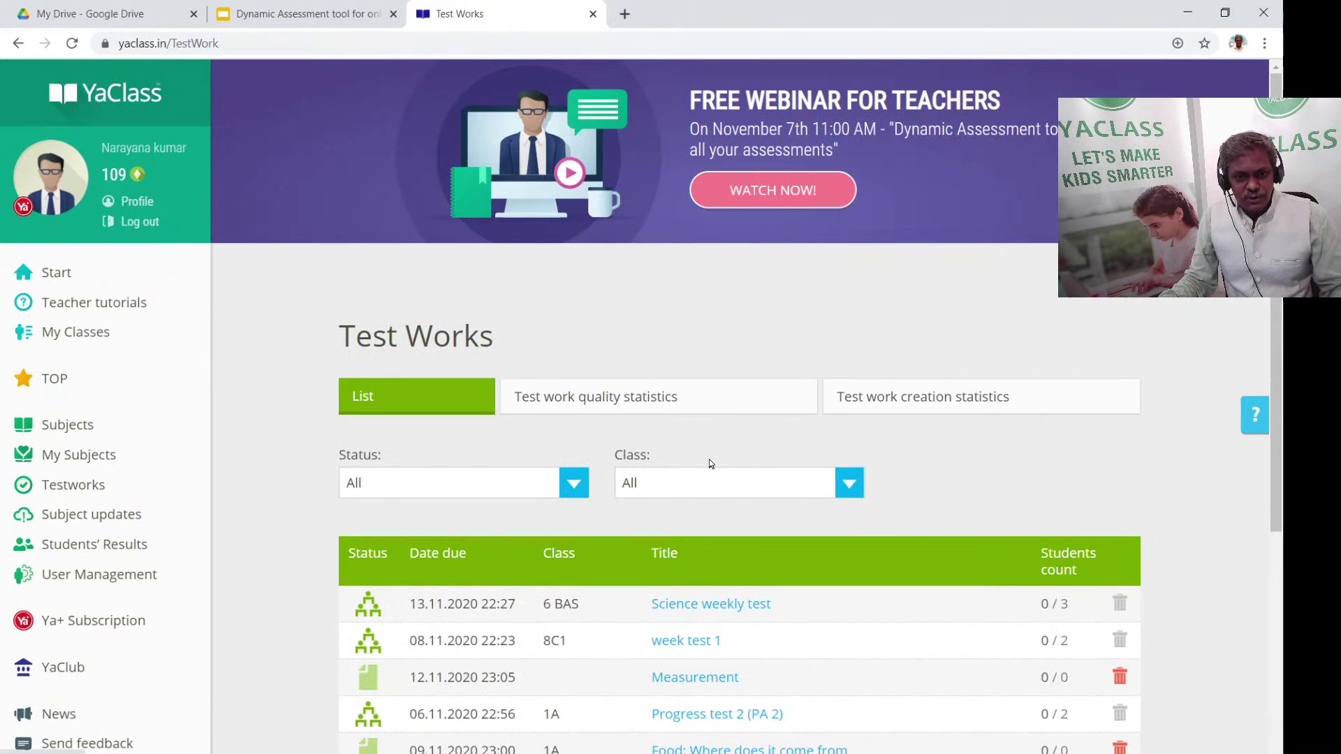
# Open the Science weekly test results page from the Test Works list
pyautogui.click(710, 604)
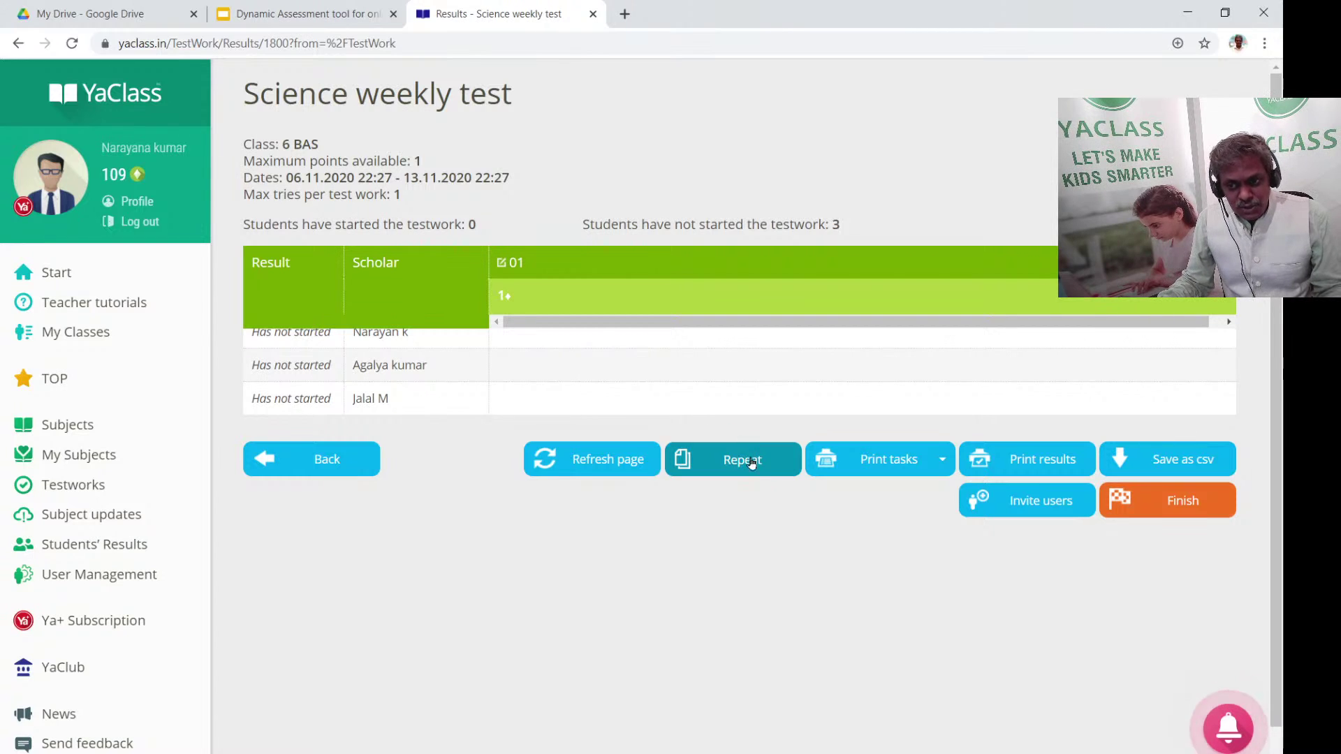
# View and select the Science weekly test student join link, then go back to Test Works
pyautogui.click(1028, 500)
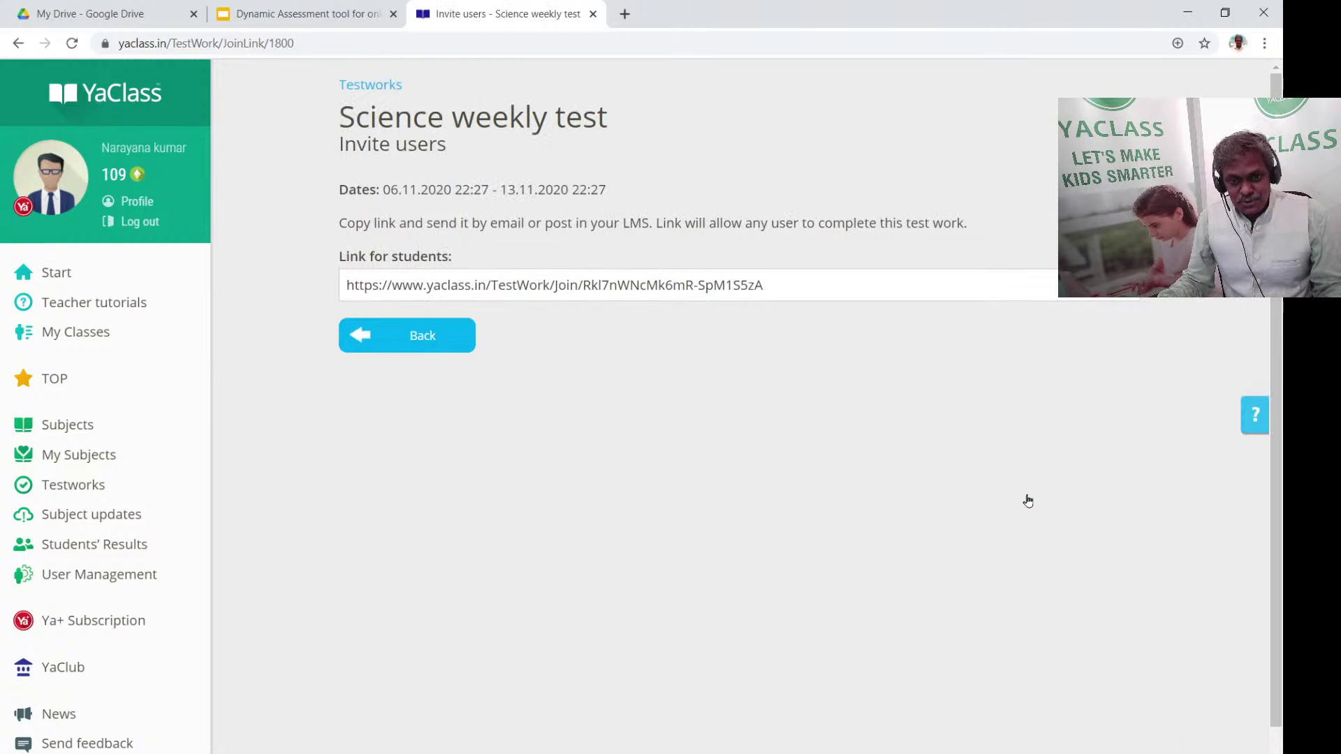
pyautogui.click(828, 282)
pyautogui.click(392, 352)
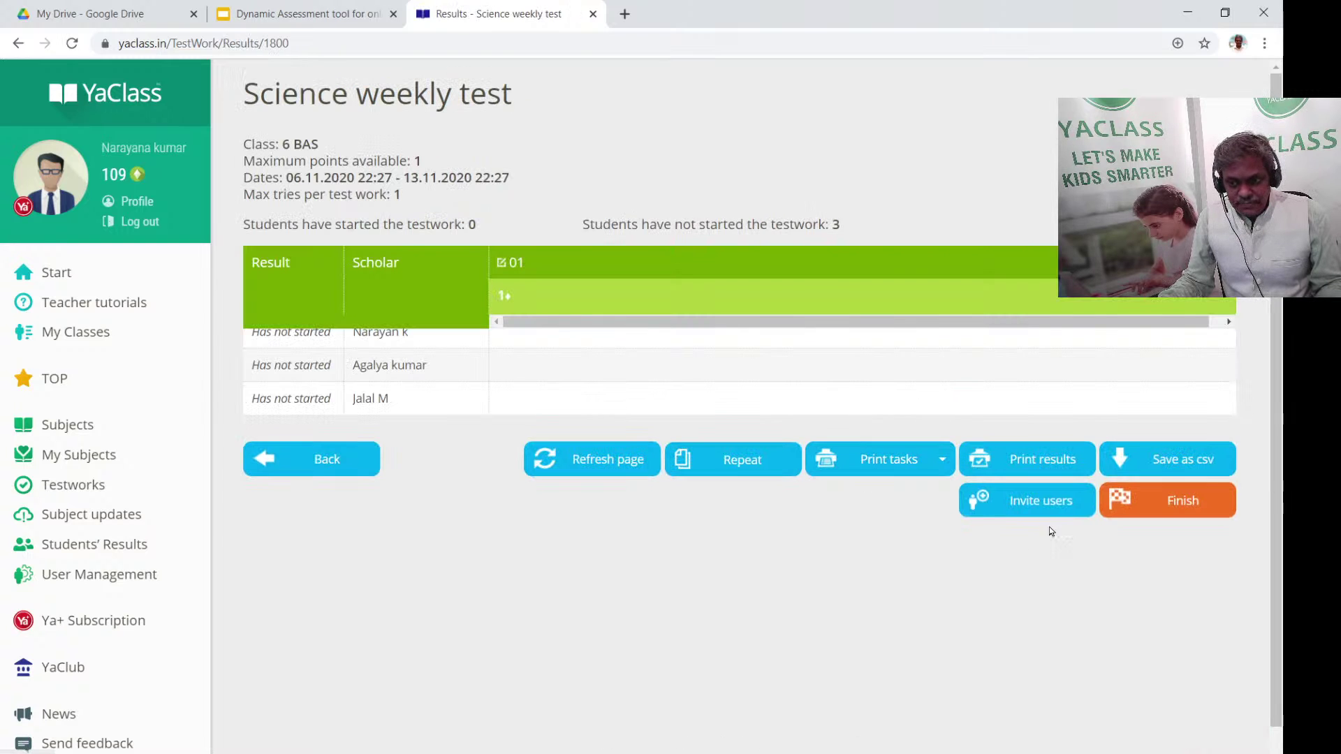
pyautogui.click(1047, 504)
pyautogui.click(786, 290)
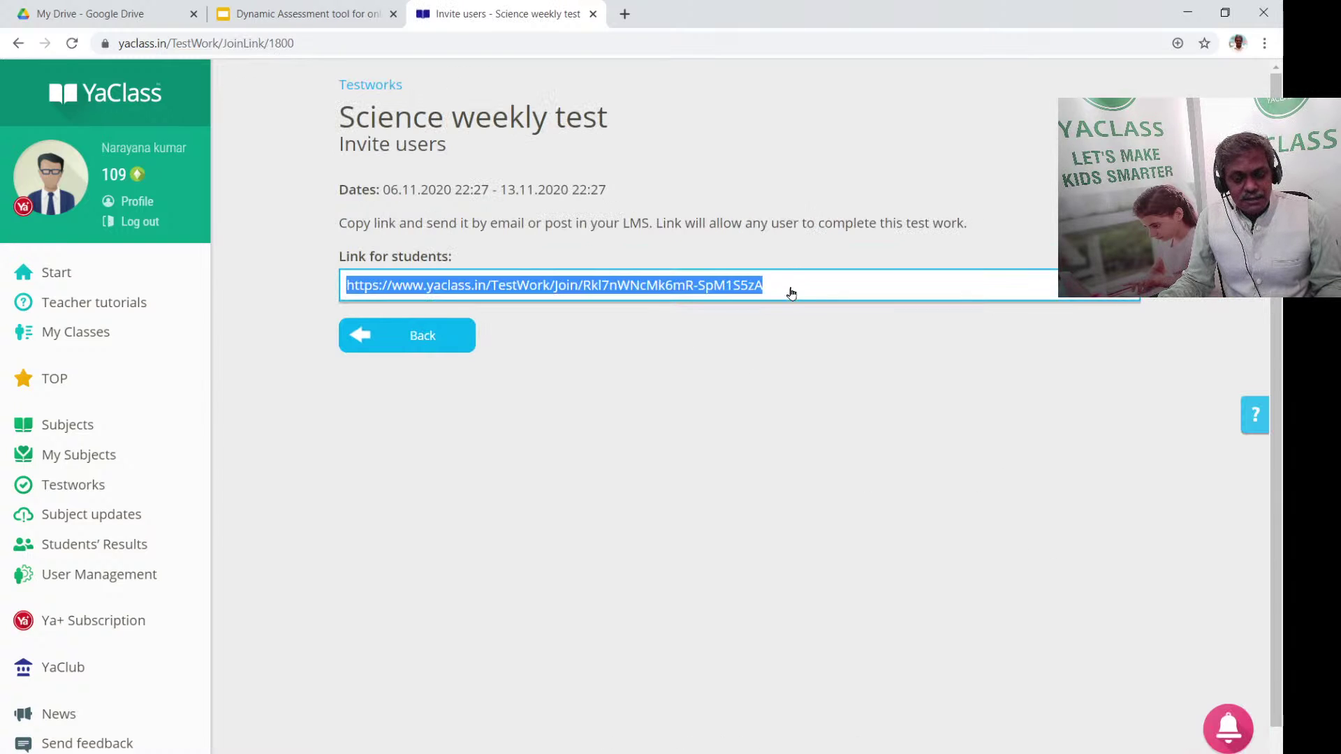
pyautogui.click(490, 412)
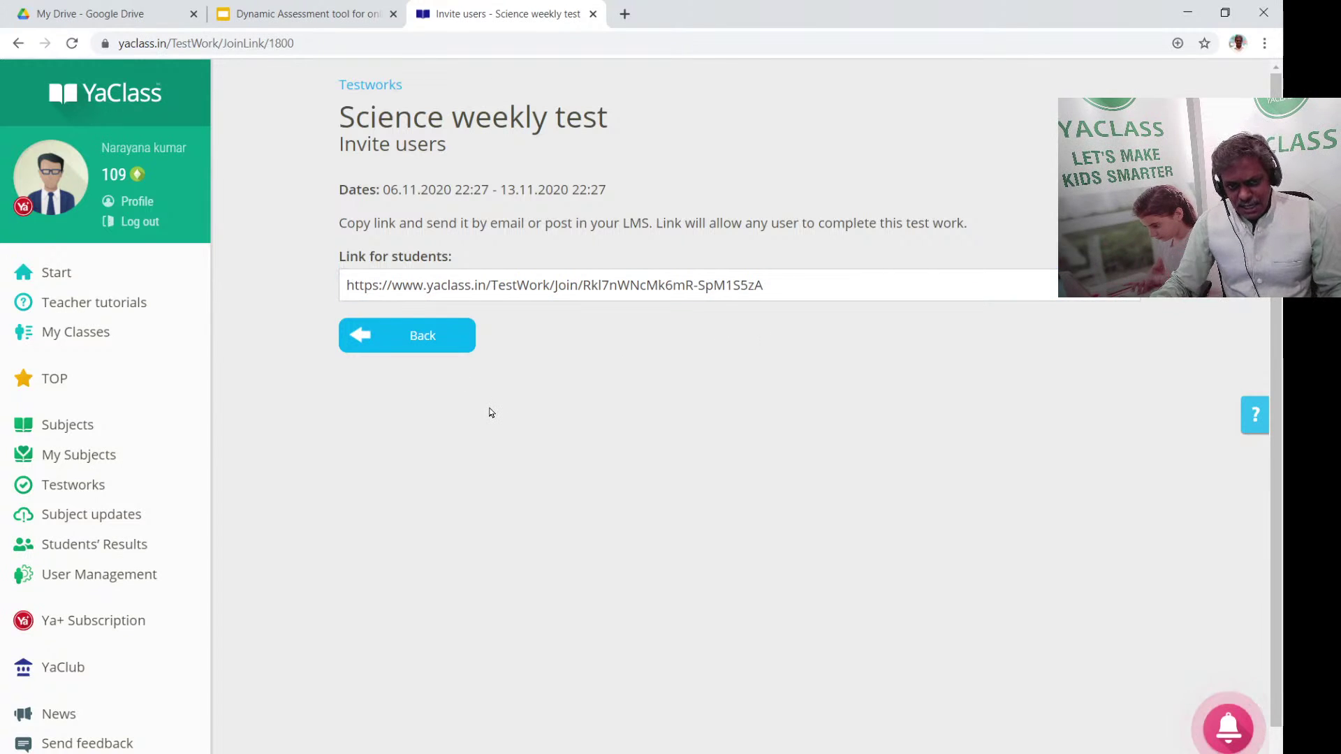
pyautogui.click(430, 341)
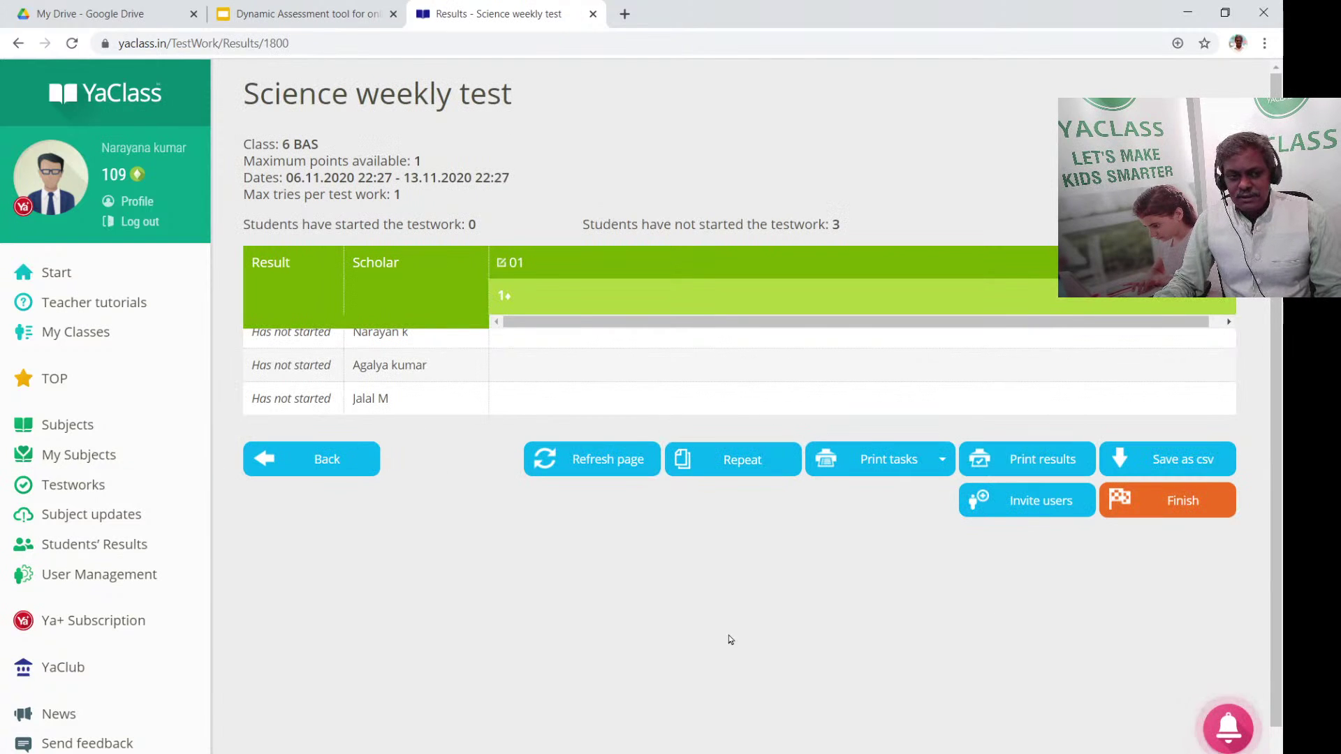
pyautogui.click(342, 466)
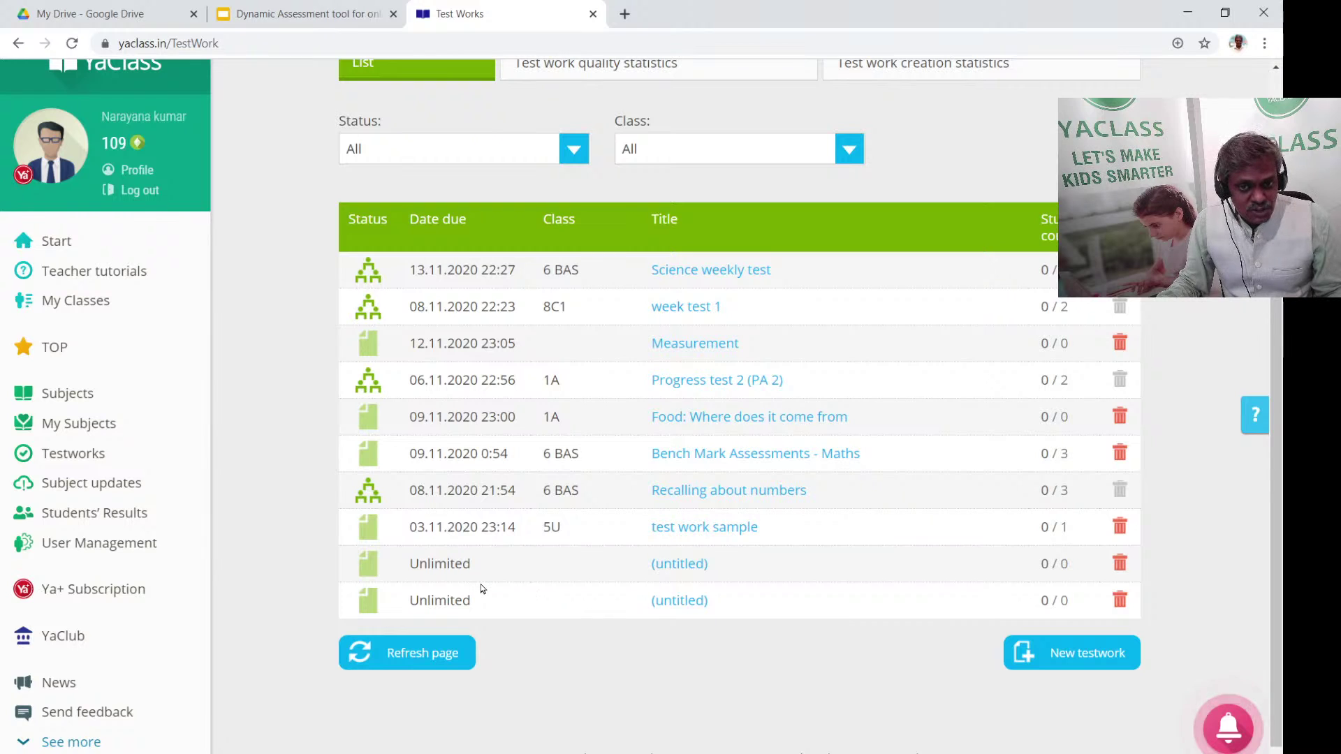
# Reload the Test Works list and start another new test work
pyautogui.click(90, 455)
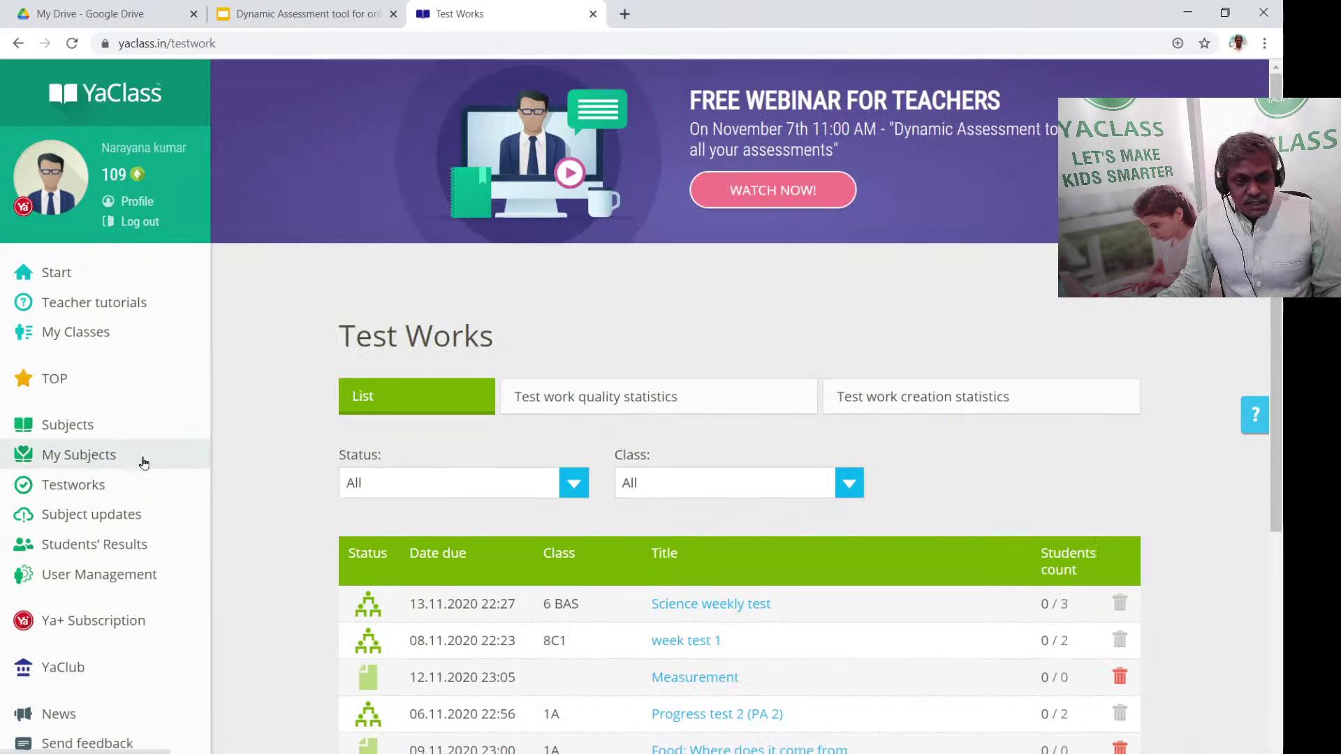
pyautogui.scroll(-5, 656, 410)
pyautogui.scroll(3, 656, 409)
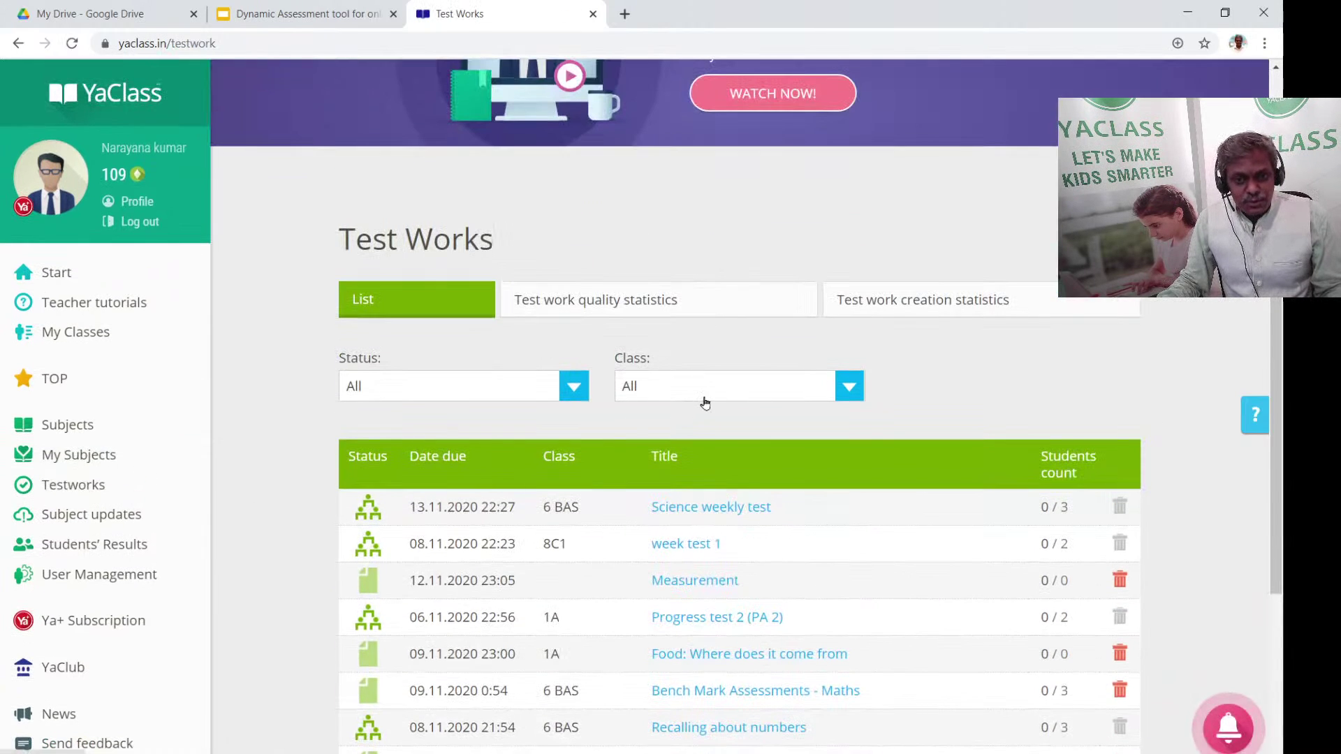
pyautogui.scroll(-3, 704, 399)
pyautogui.click(1048, 639)
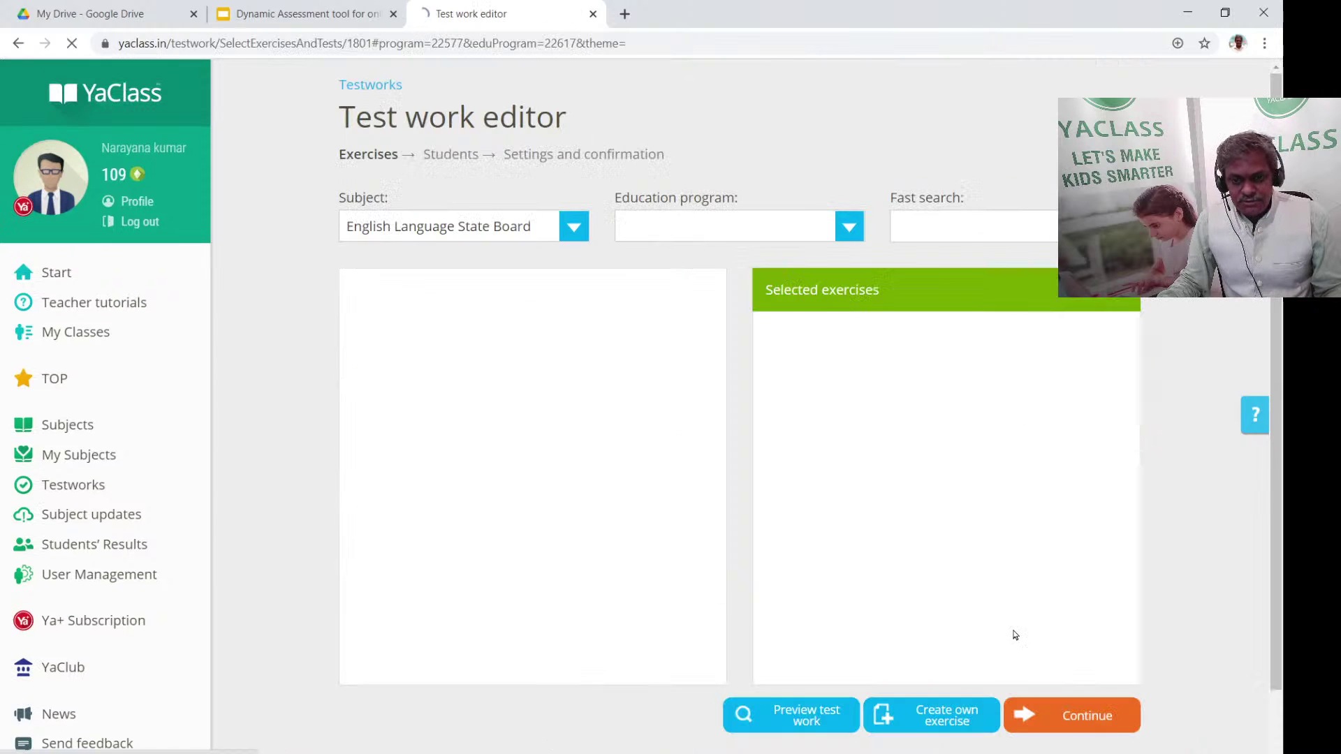
pyautogui.scroll(-10, 669, 526)
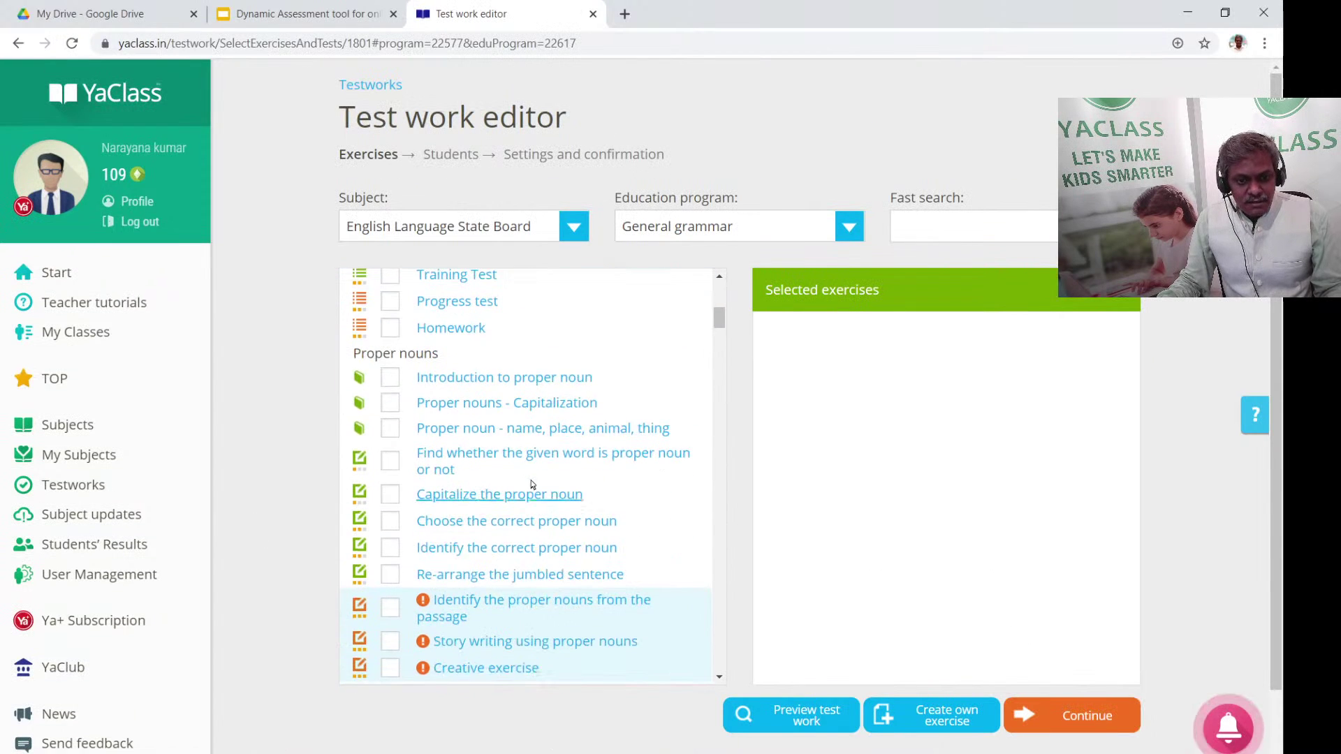
# Add the Homework exercises to the test, then return to the Exercises step
pyautogui.click(390, 329)
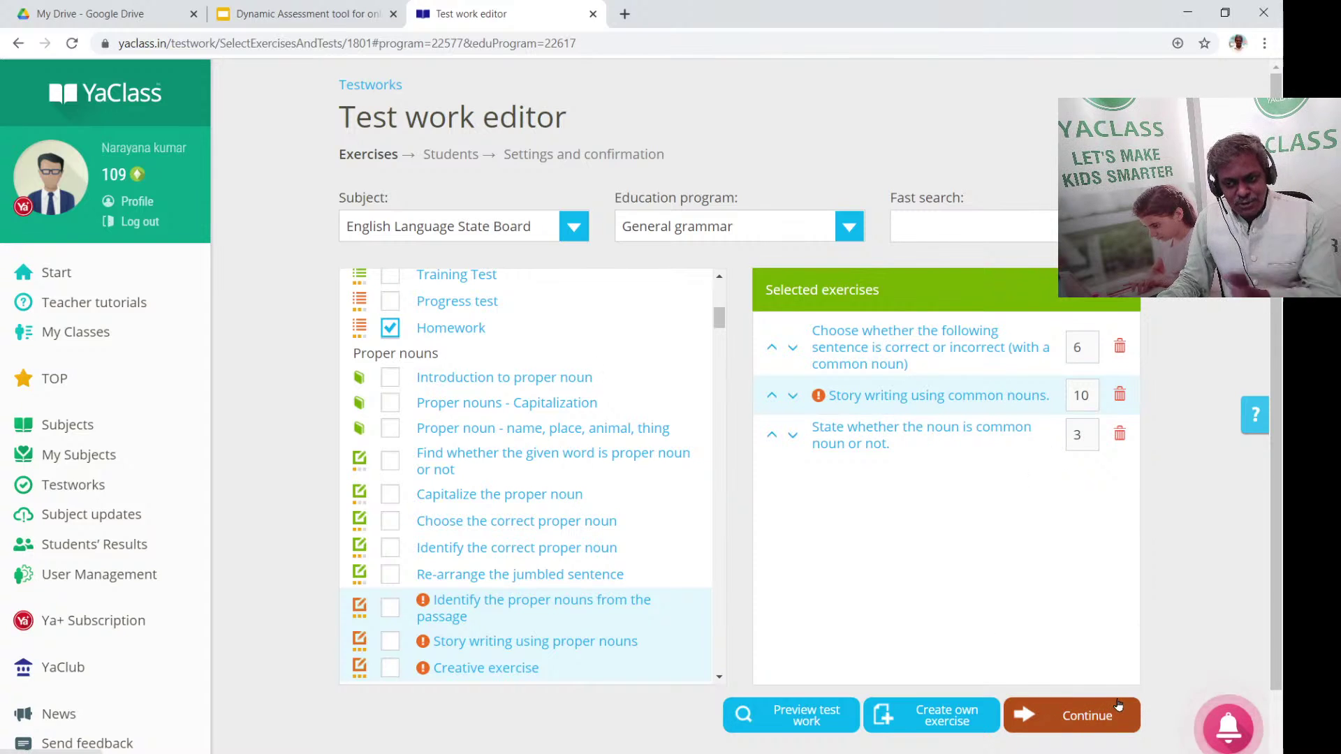
pyautogui.click(1098, 710)
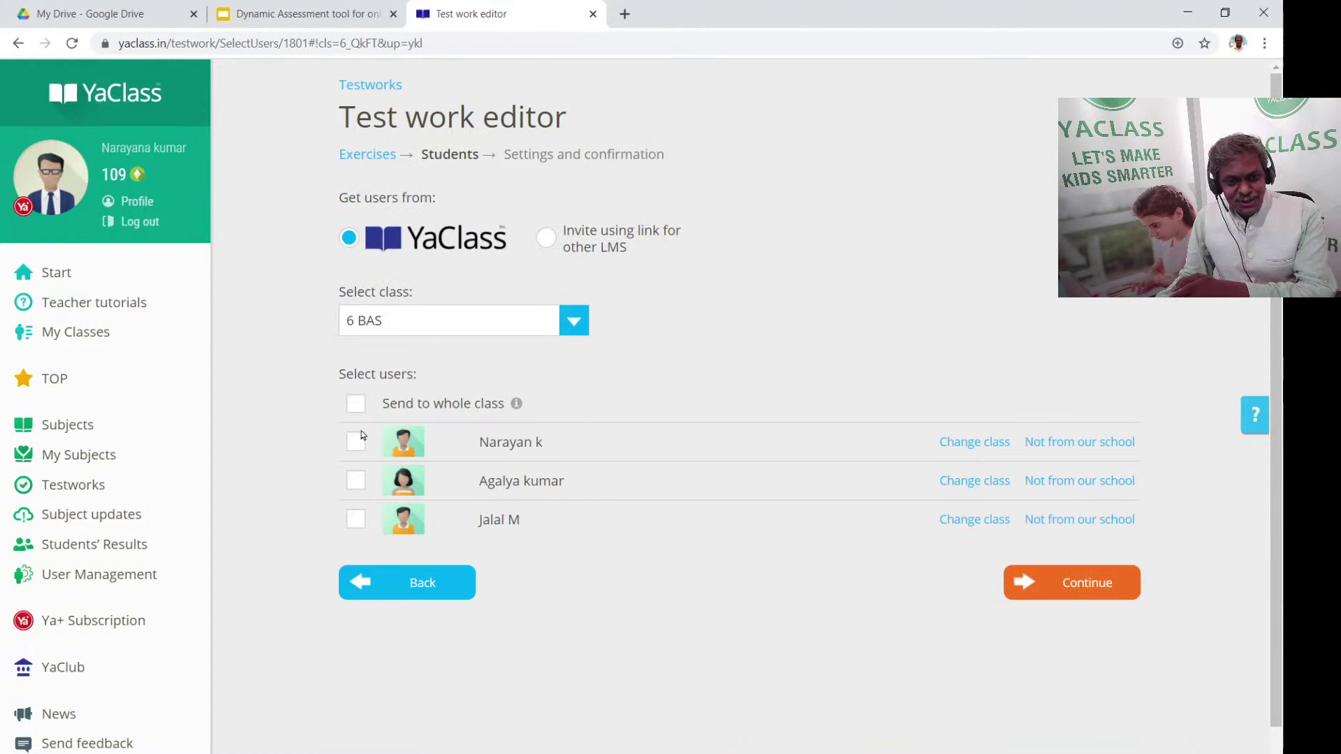
pyautogui.click(425, 585)
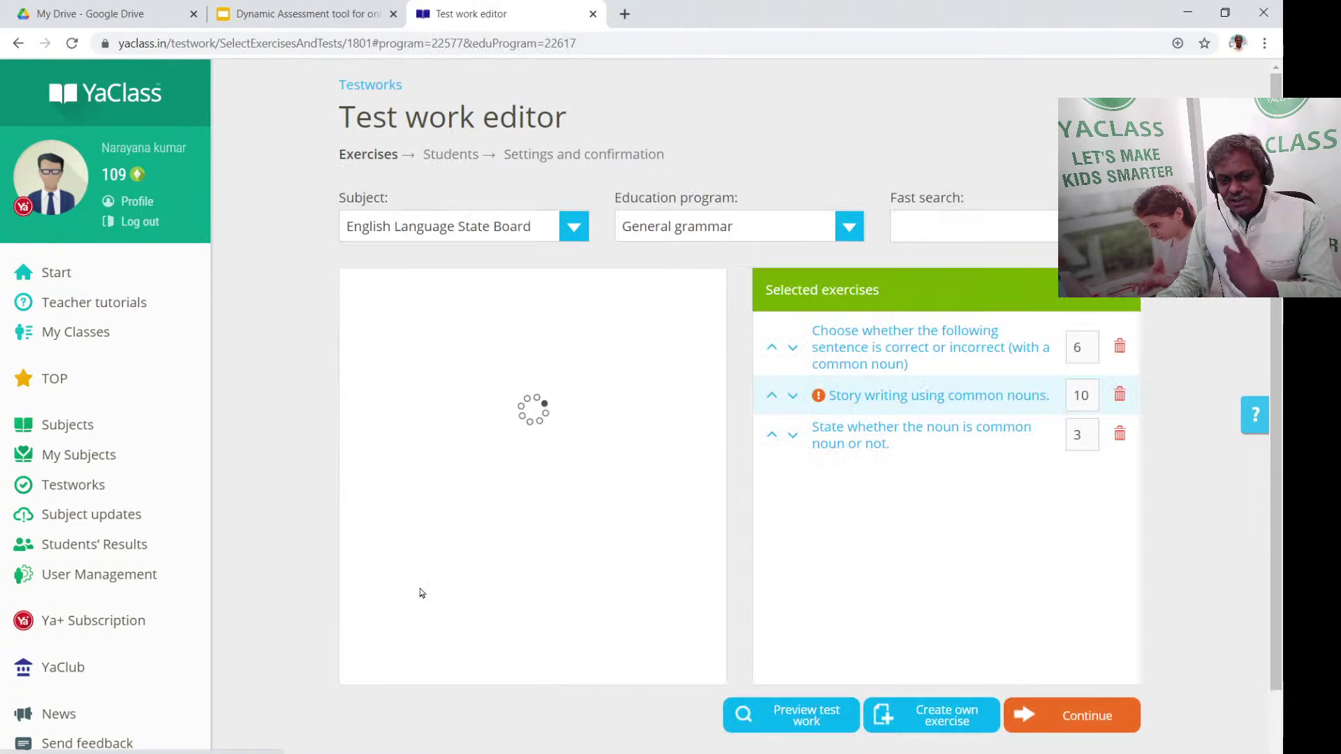
pyautogui.scroll(-5, 696, 467)
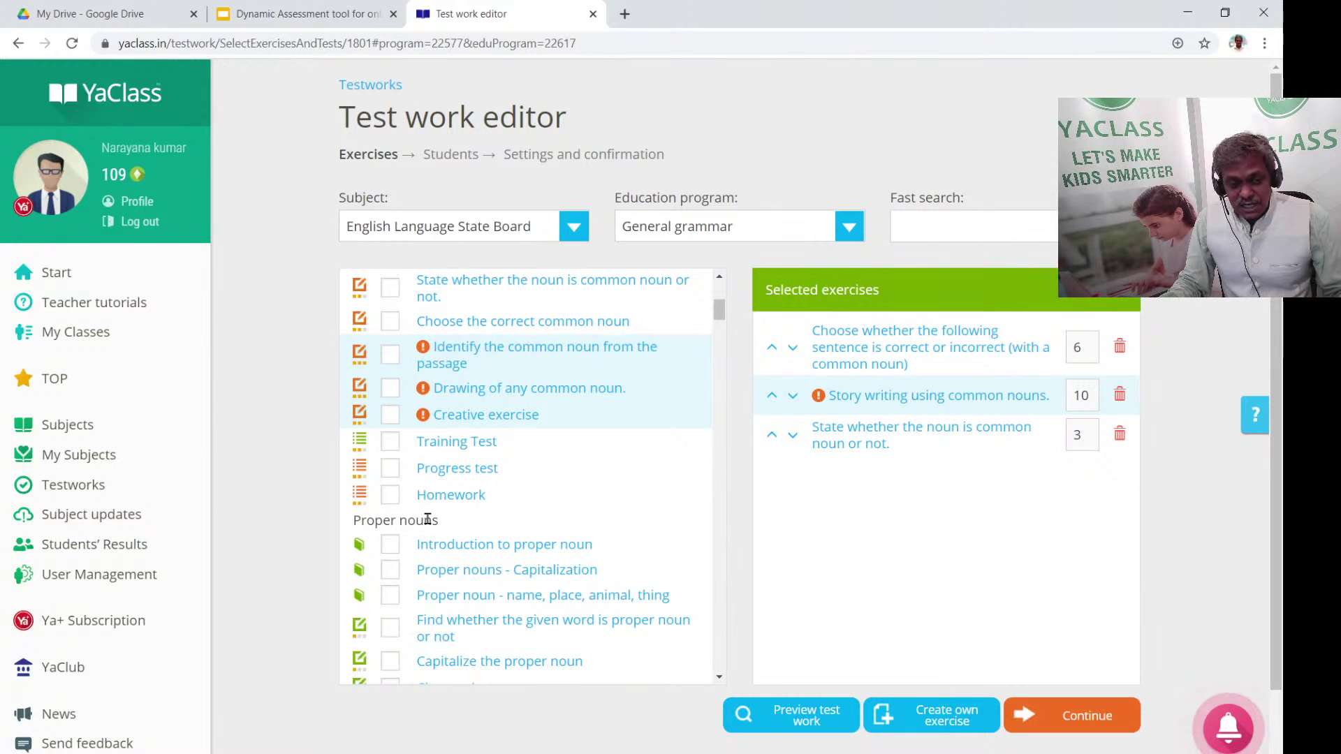
# Add the Progress test exercises for common, proper, abstract and collective nouns
pyautogui.click(394, 468)
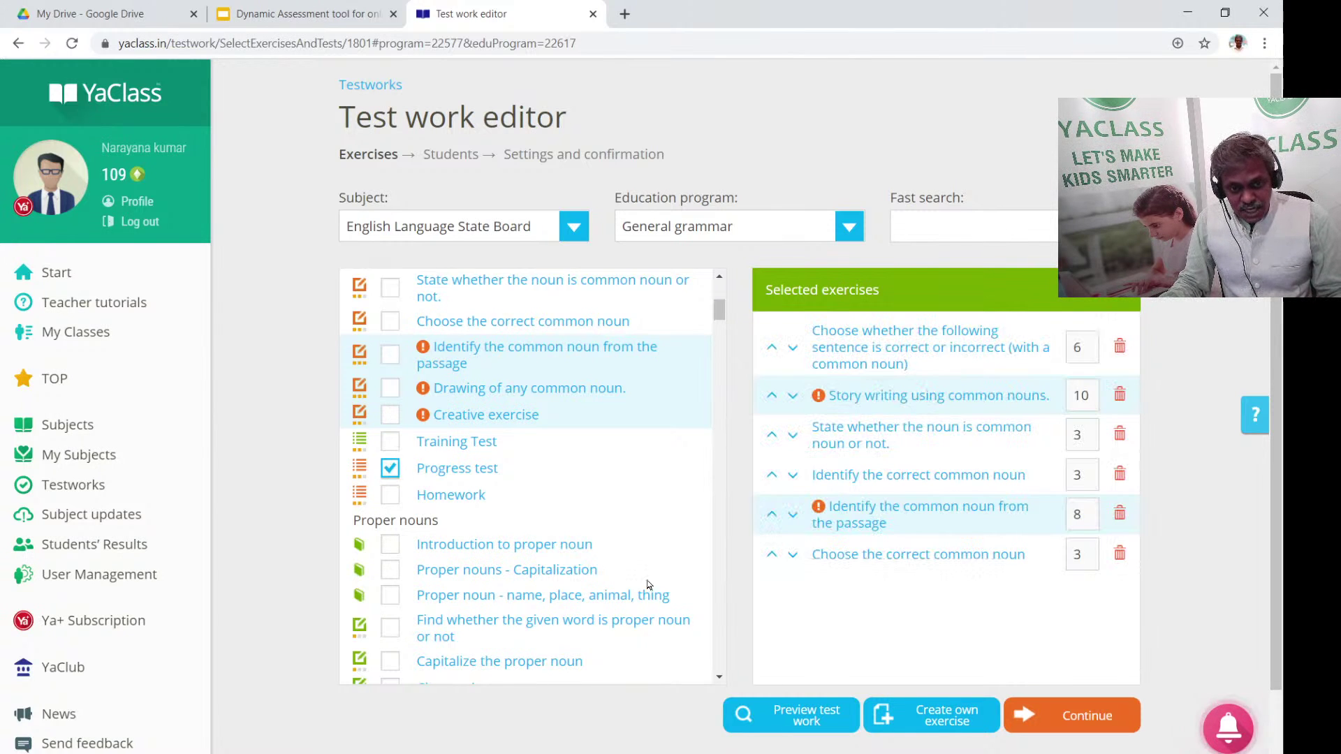
pyautogui.scroll(-6, 526, 558)
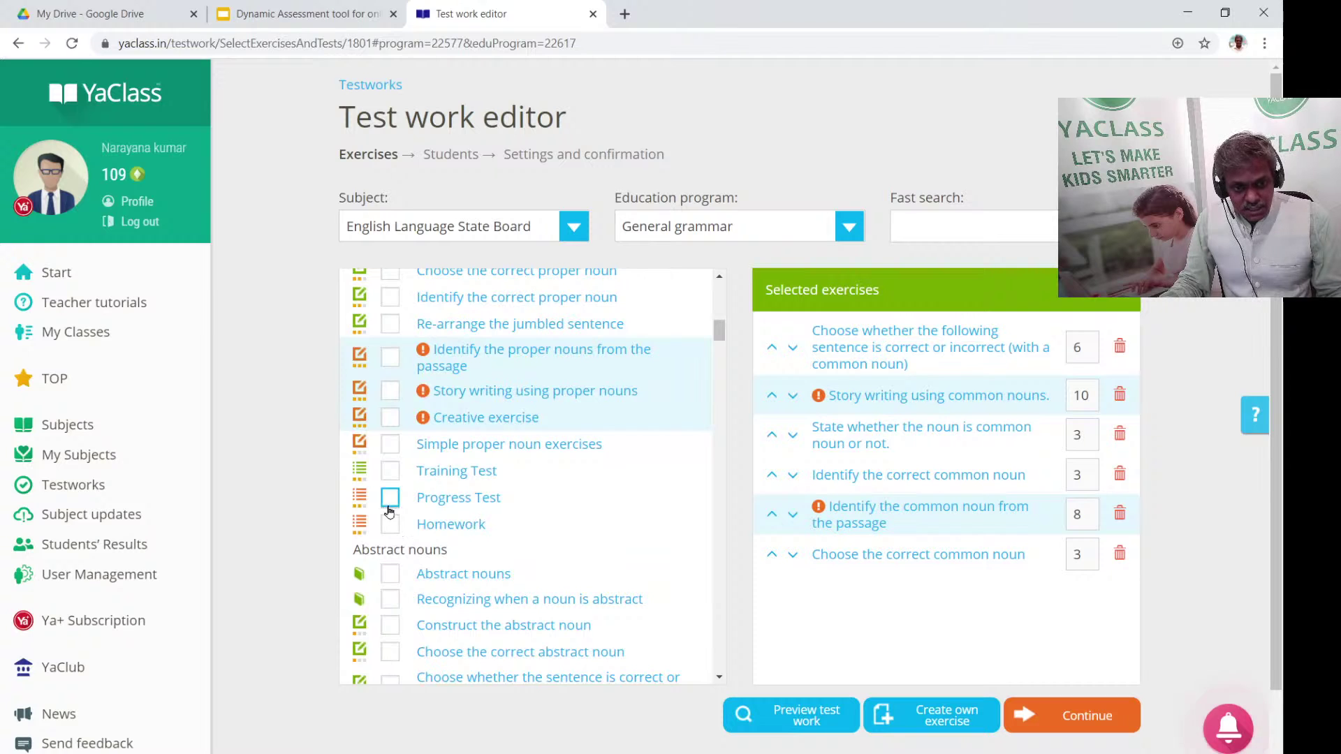
pyautogui.click(390, 497)
pyautogui.scroll(-8, 452, 559)
pyautogui.click(390, 494)
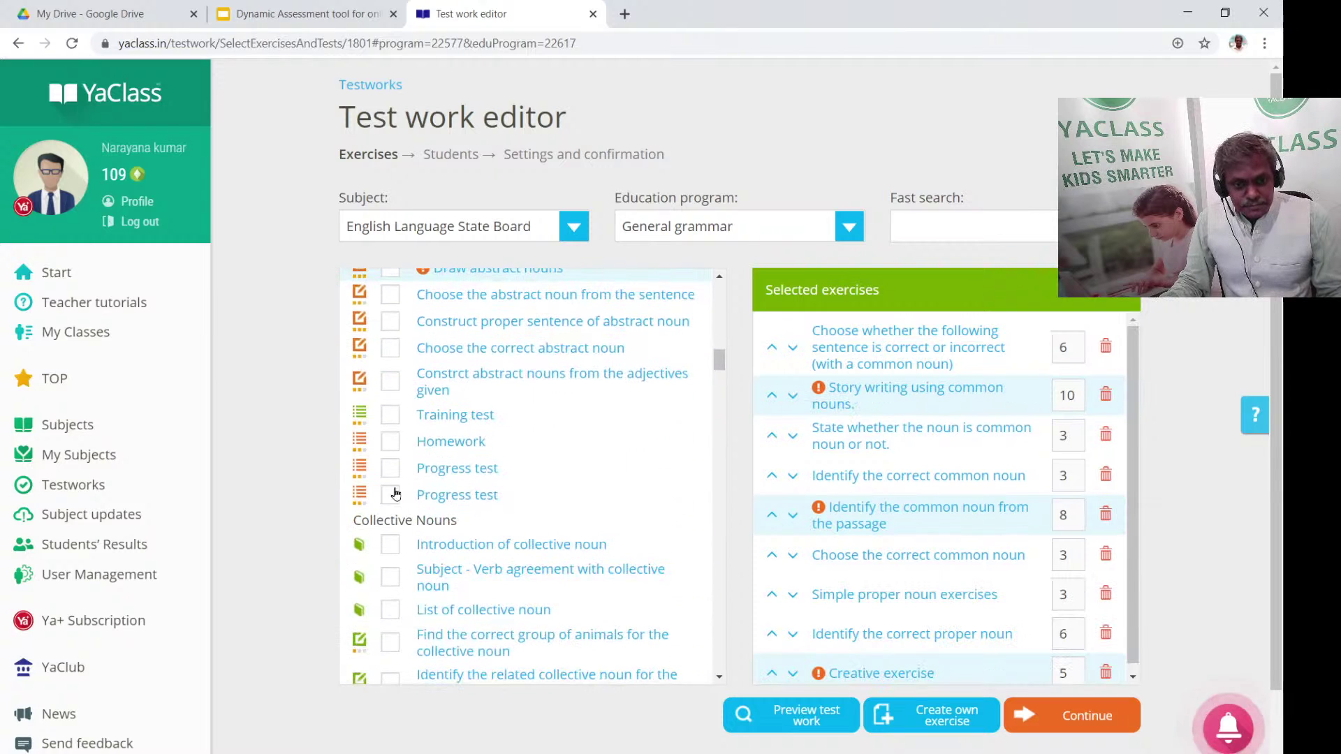
pyautogui.click(389, 468)
pyautogui.scroll(-6, 597, 520)
pyautogui.scroll(-3, 597, 520)
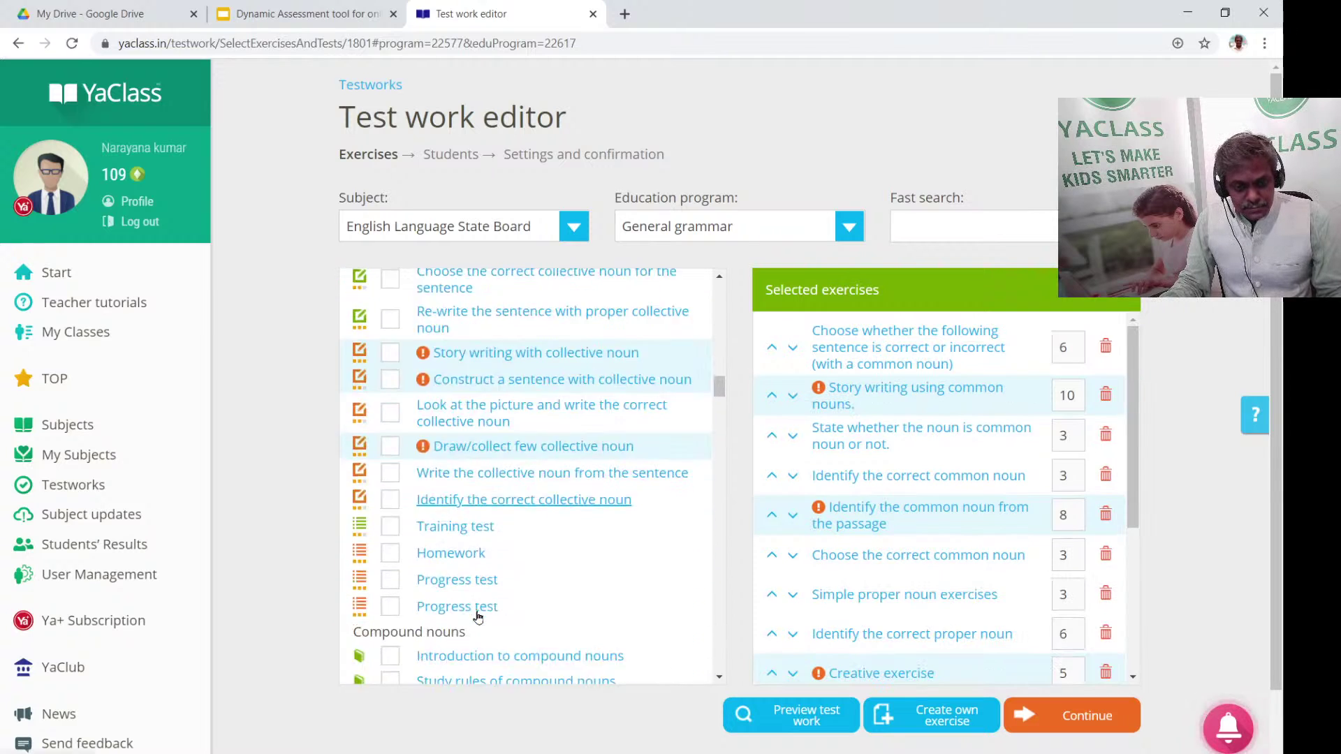
pyautogui.click(390, 448)
pyautogui.click(401, 478)
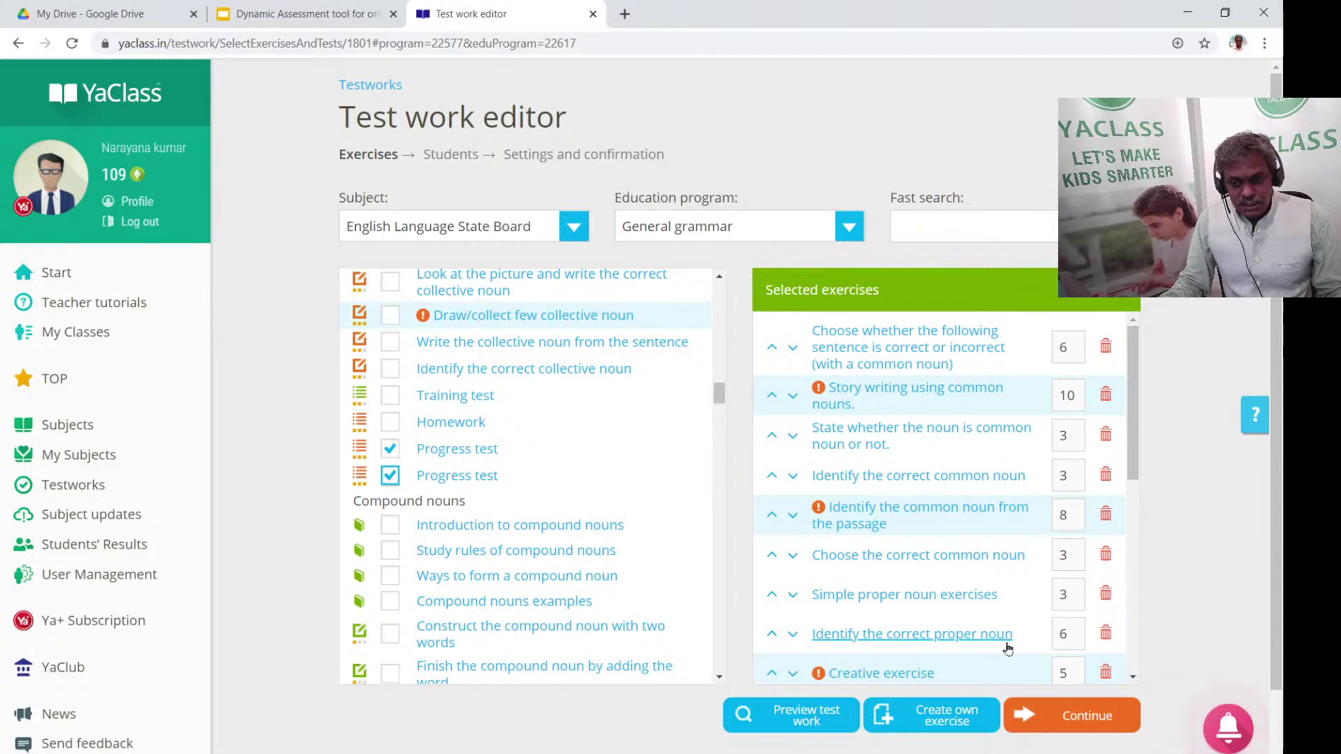
# Cut the story-writing exercises from 10 to 5 points and continue to student selection
pyautogui.moveTo(1133, 447); pyautogui.dragTo(1038, 412)
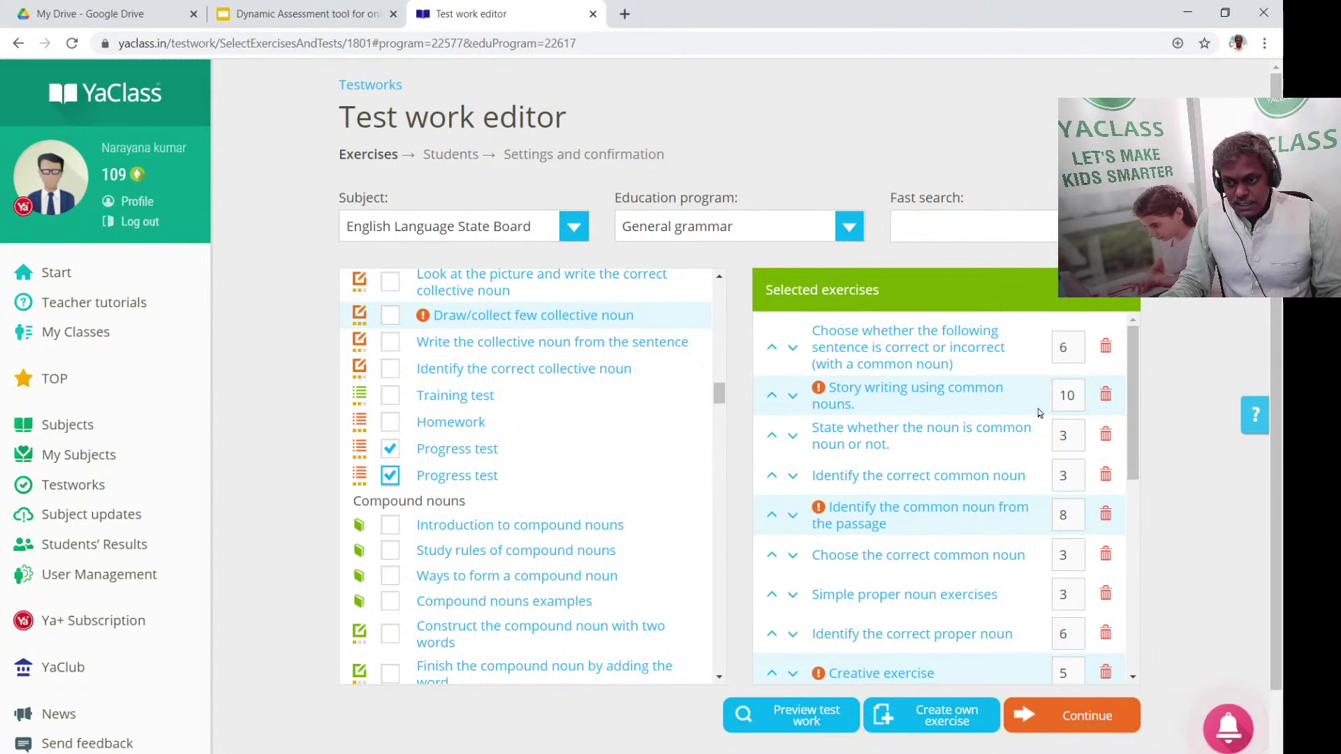
pyautogui.doubleClick(1081, 397)
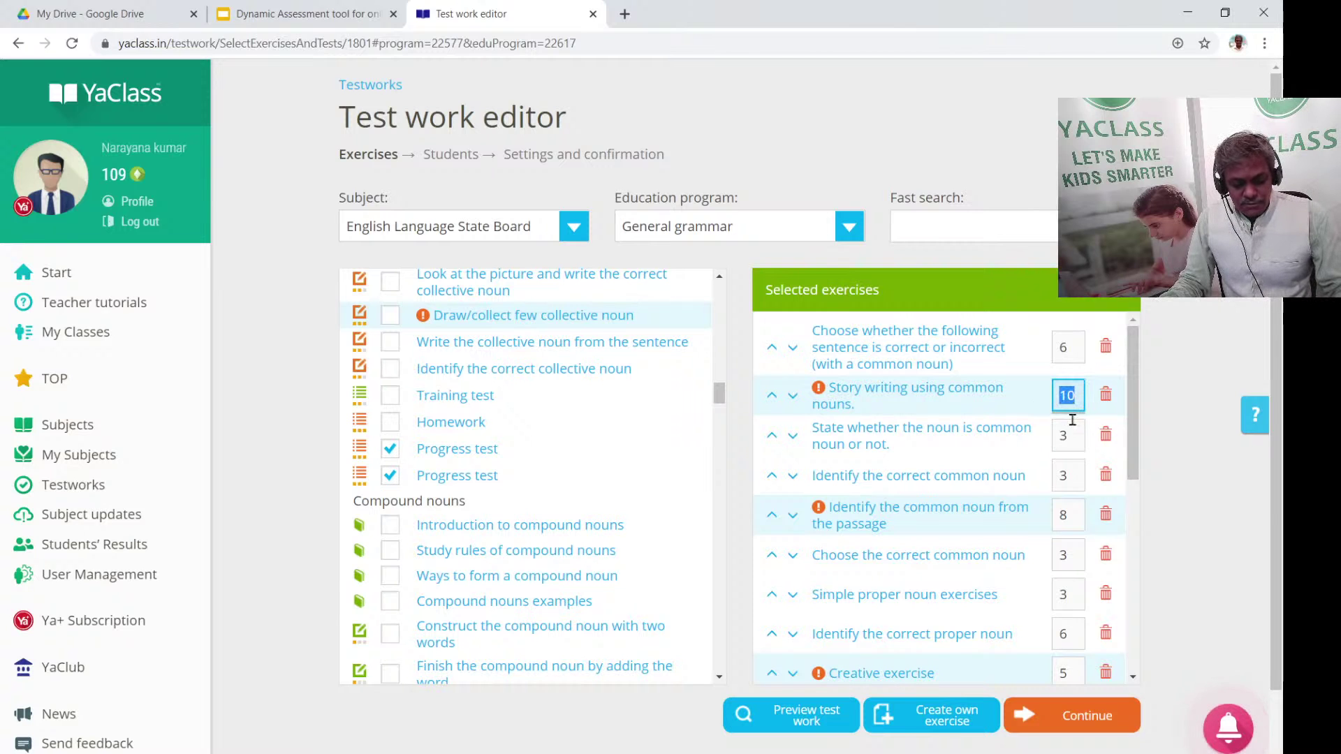
pyautogui.write('5')
pyautogui.scroll(-5, 943, 524)
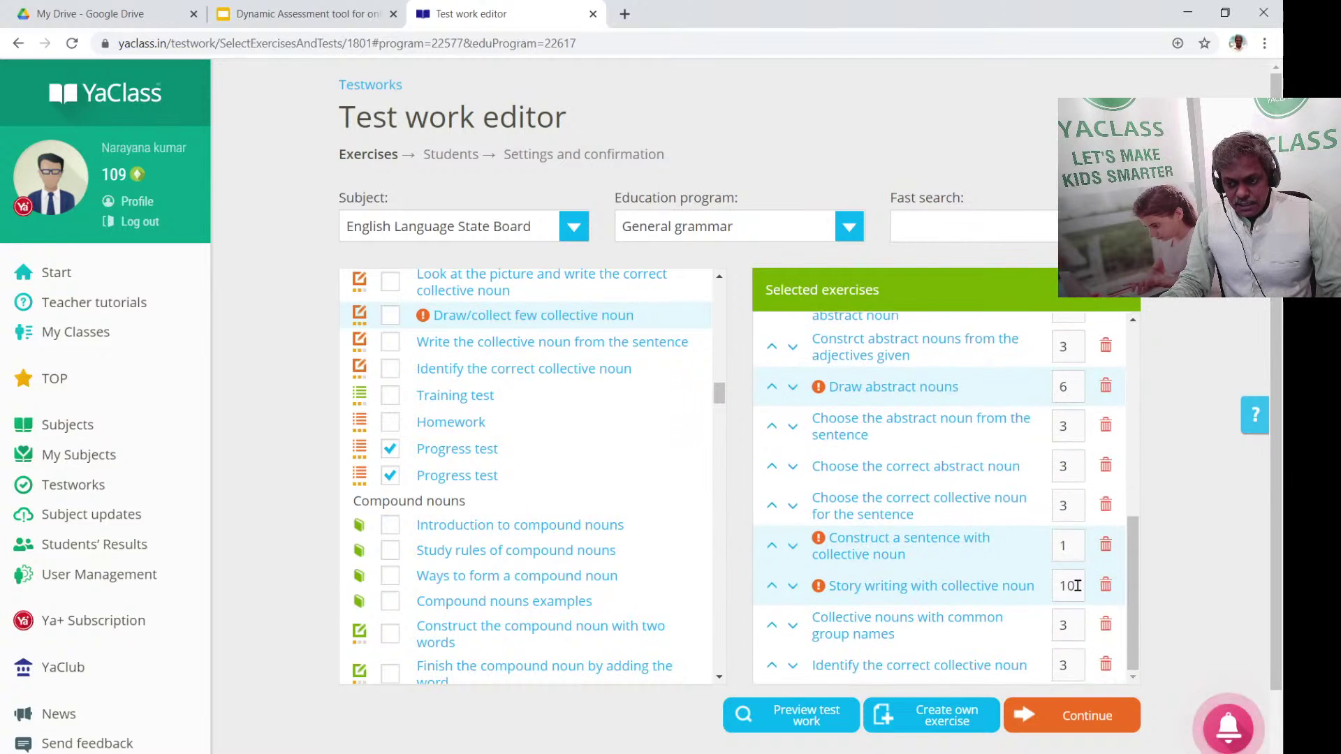
pyautogui.doubleClick(1067, 586)
pyautogui.scroll(-2, 1047, 628)
pyautogui.click(1107, 664)
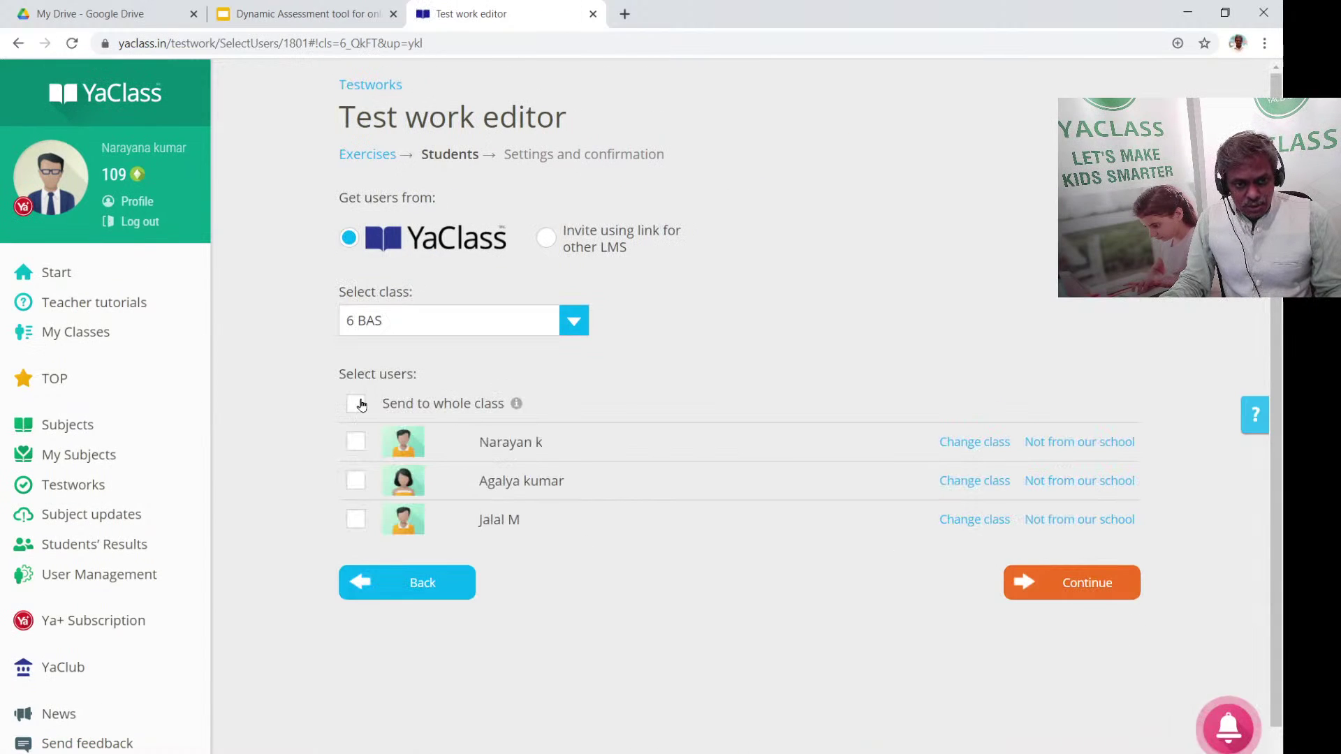
# Assign the test to all of 6 BAS and review the confirmation: 20 exercises, 78 points
pyautogui.click(469, 402)
pyautogui.click(1086, 583)
pyautogui.scroll(-7, 1158, 512)
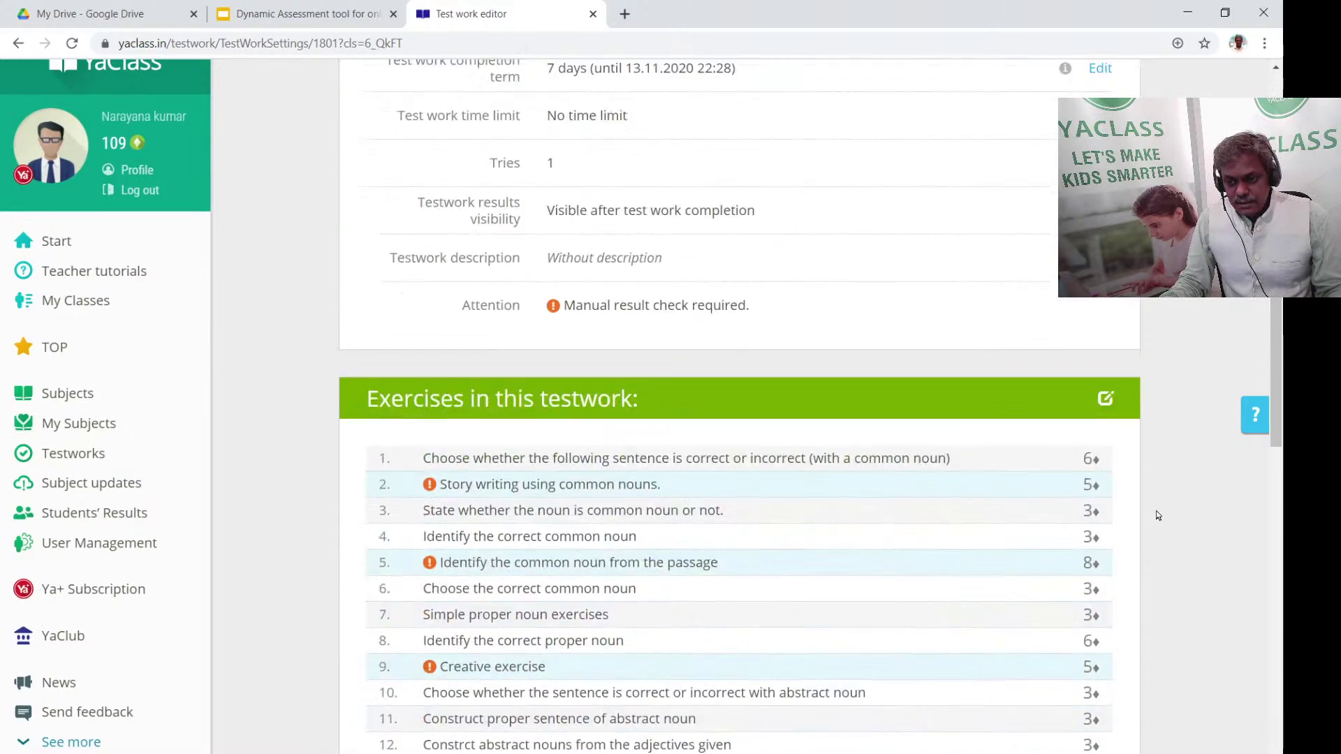
pyautogui.scroll(-7, 1095, 461)
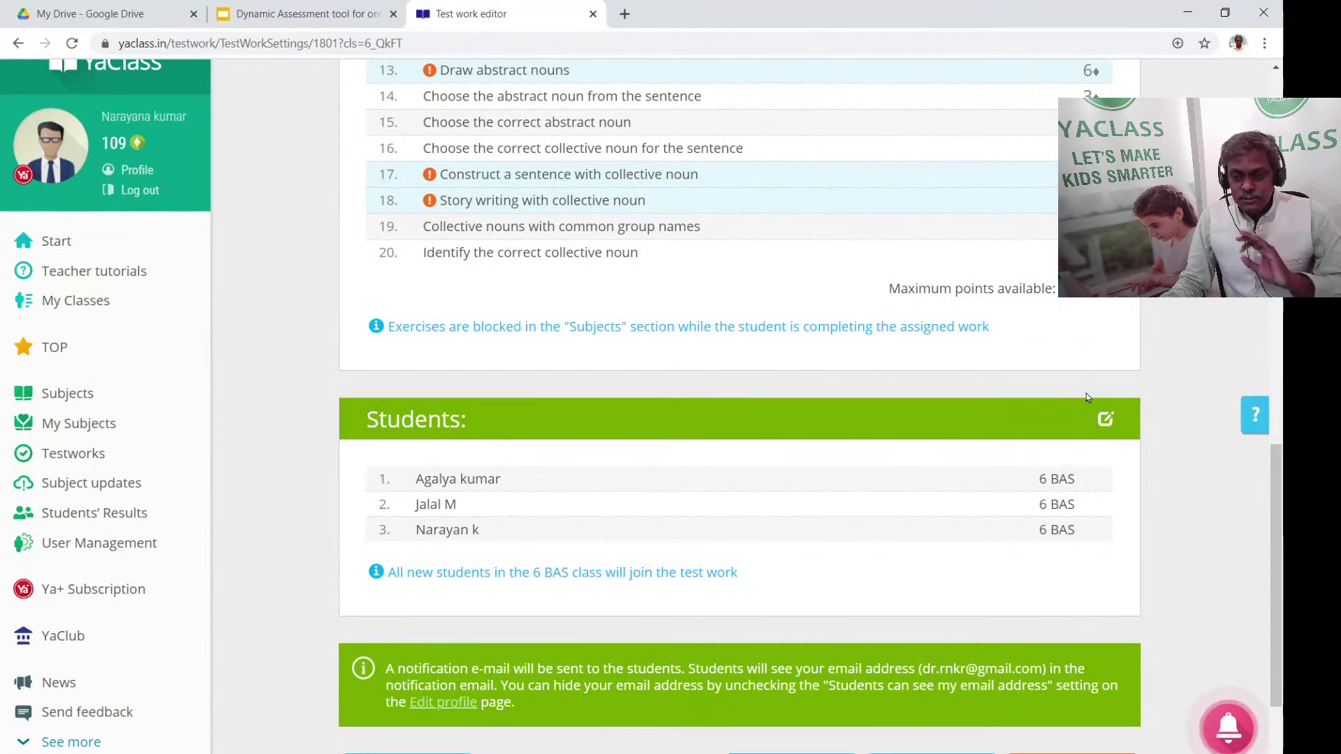
pyautogui.scroll(2, 1096, 306)
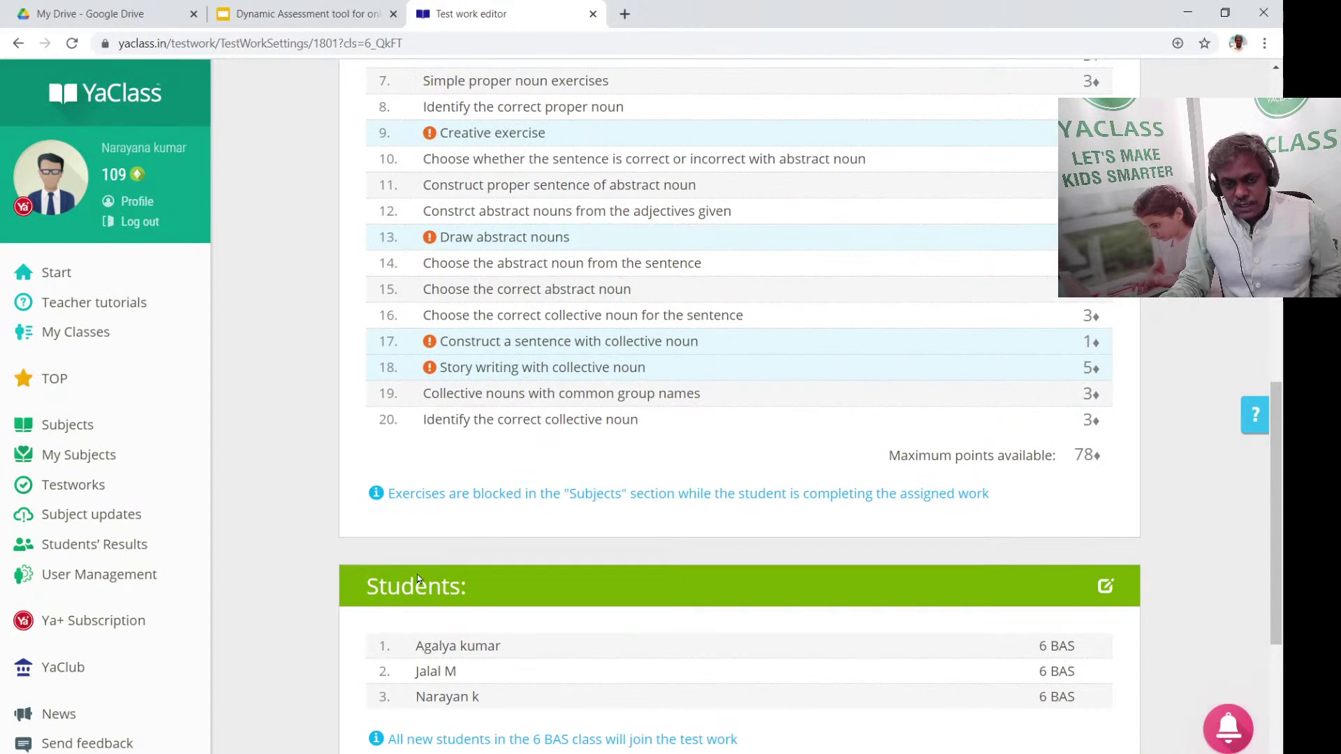
pyautogui.scroll(-4, 1131, 322)
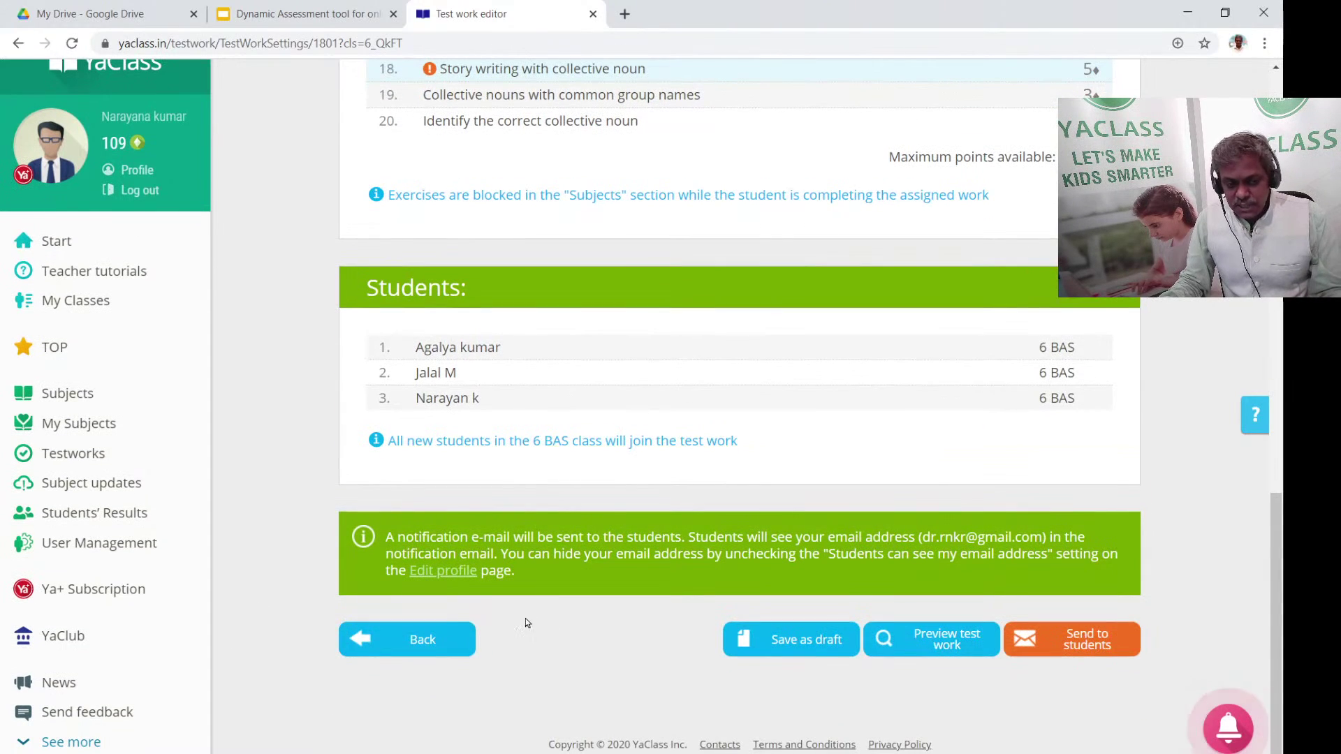
pyautogui.scroll(2, 740, 405)
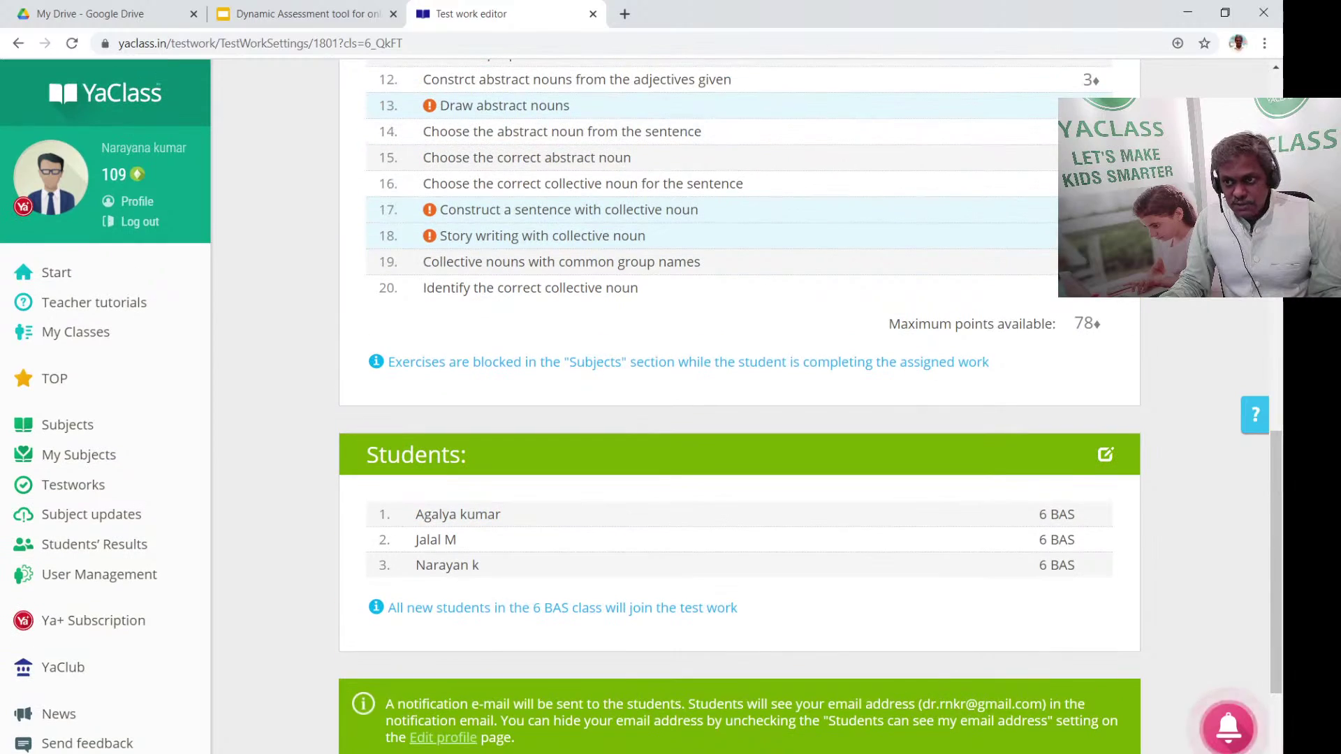
pyautogui.scroll(3, 887, 356)
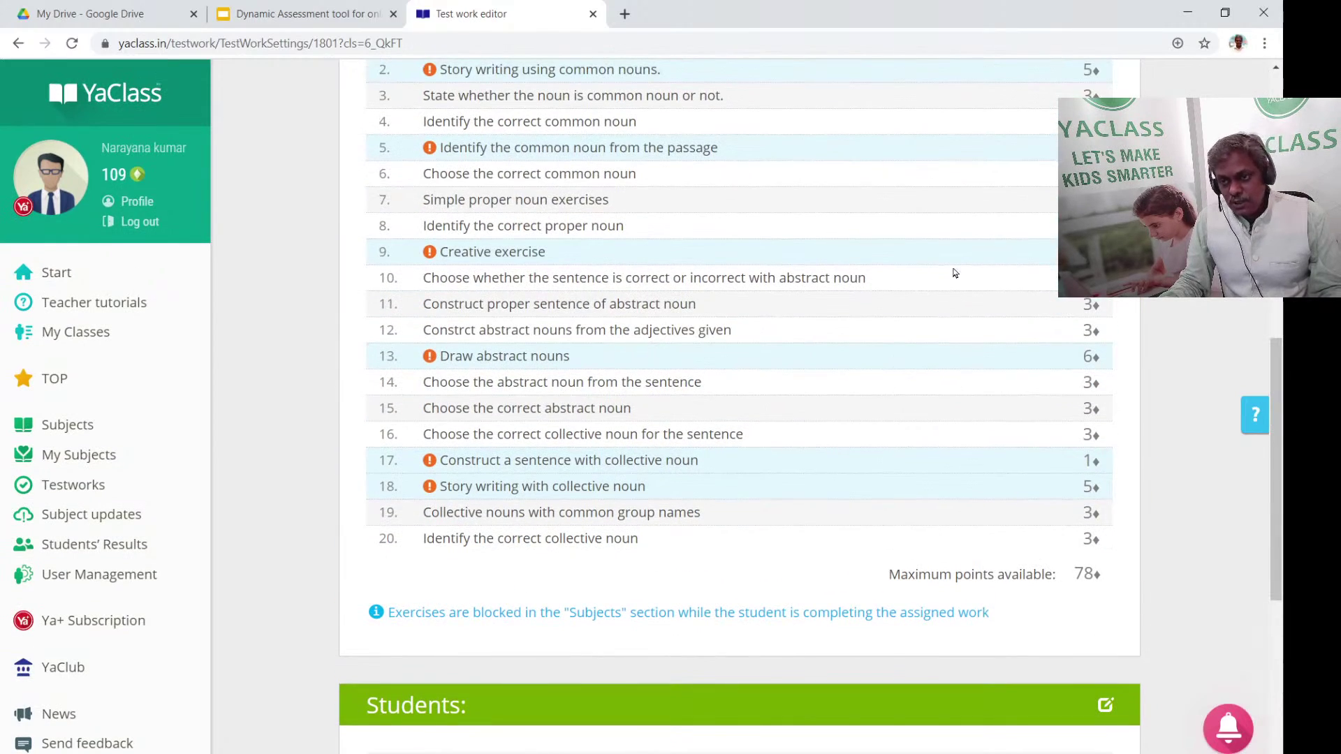
pyautogui.scroll(-5, 981, 501)
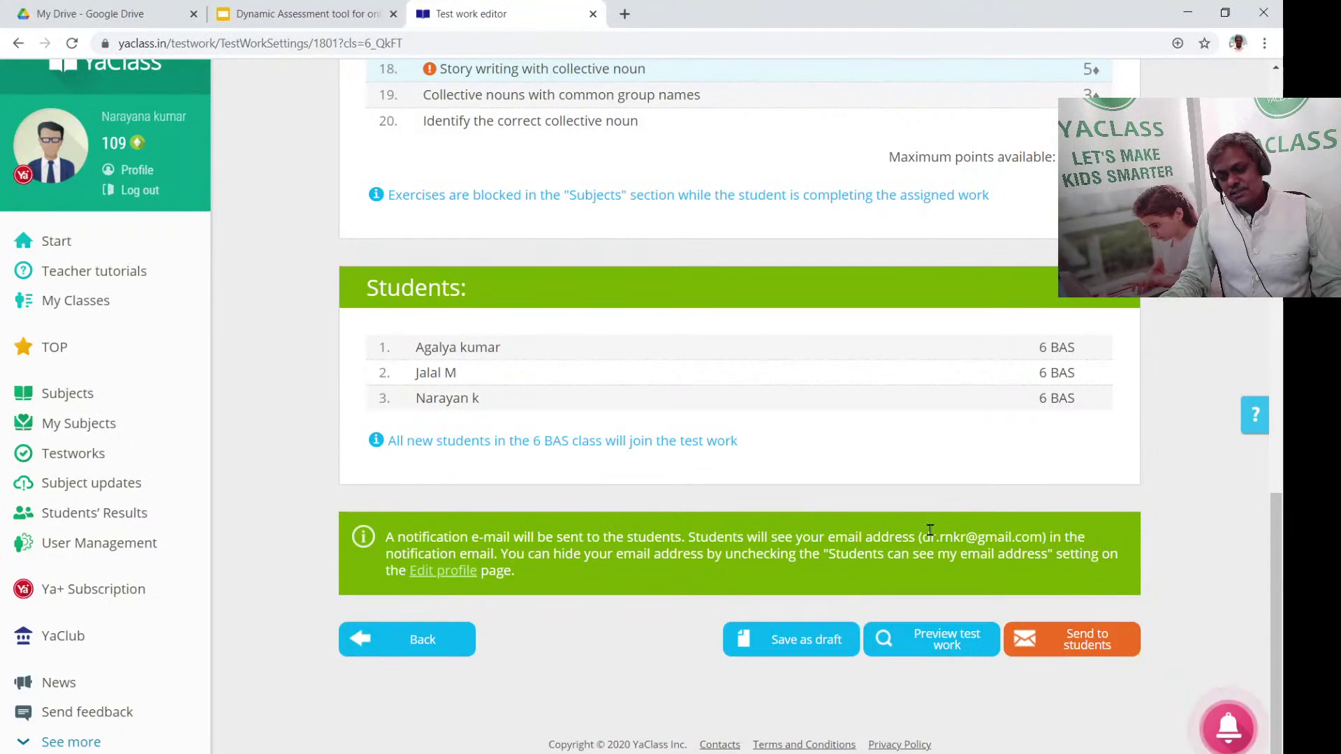
pyautogui.scroll(15, 706, 197)
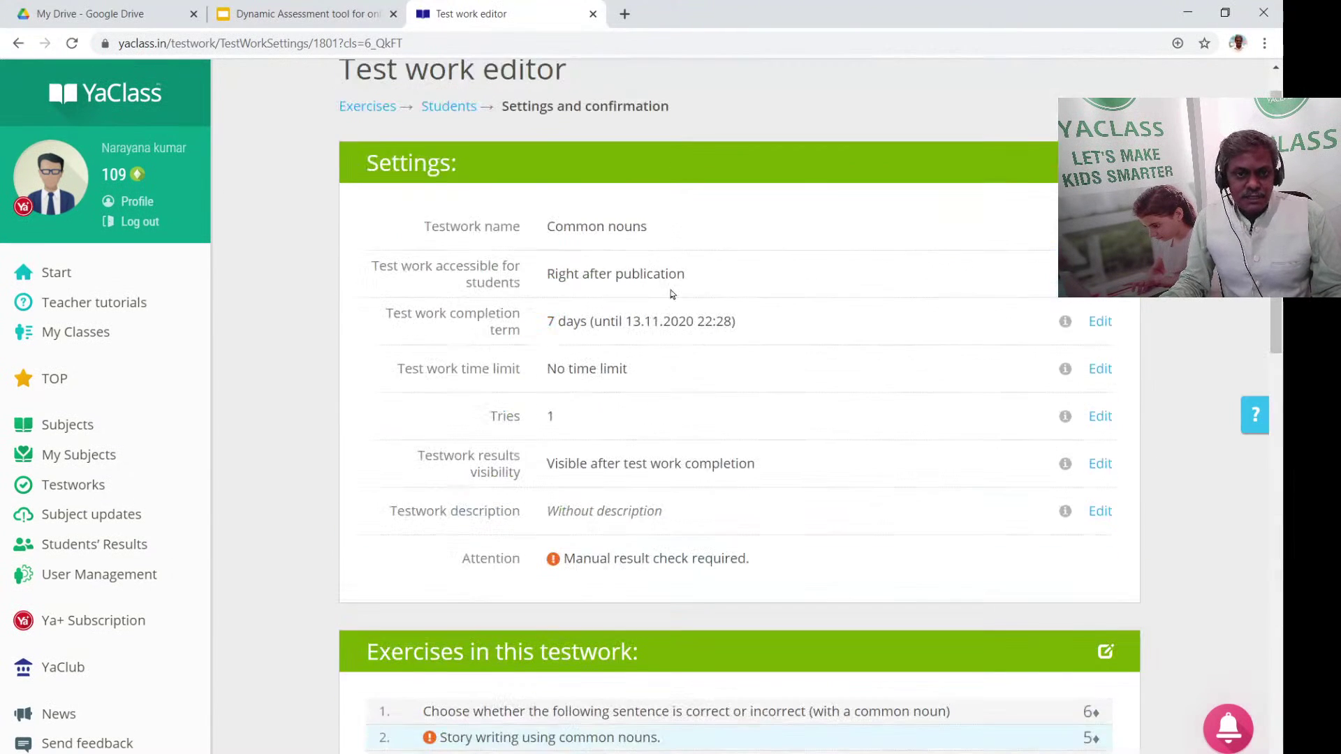
pyautogui.scroll(-10, 1053, 454)
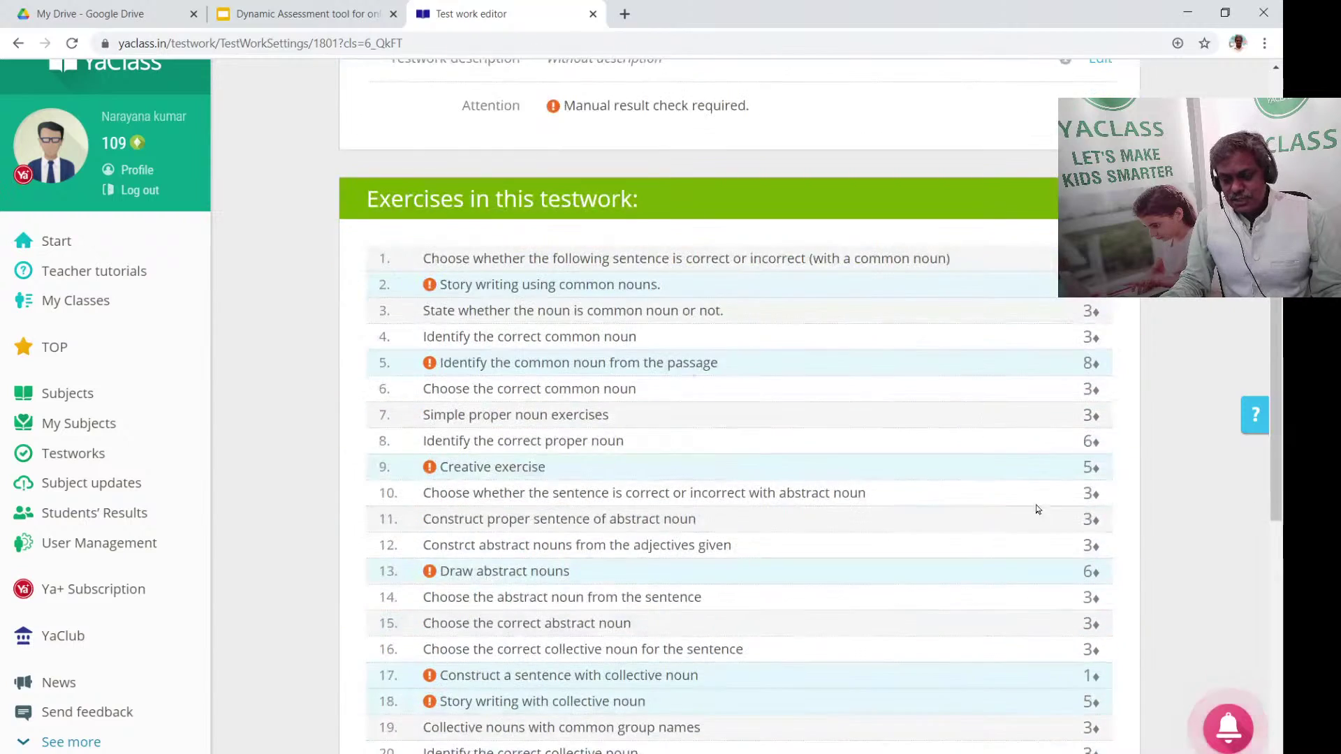
pyautogui.scroll(-3, 987, 643)
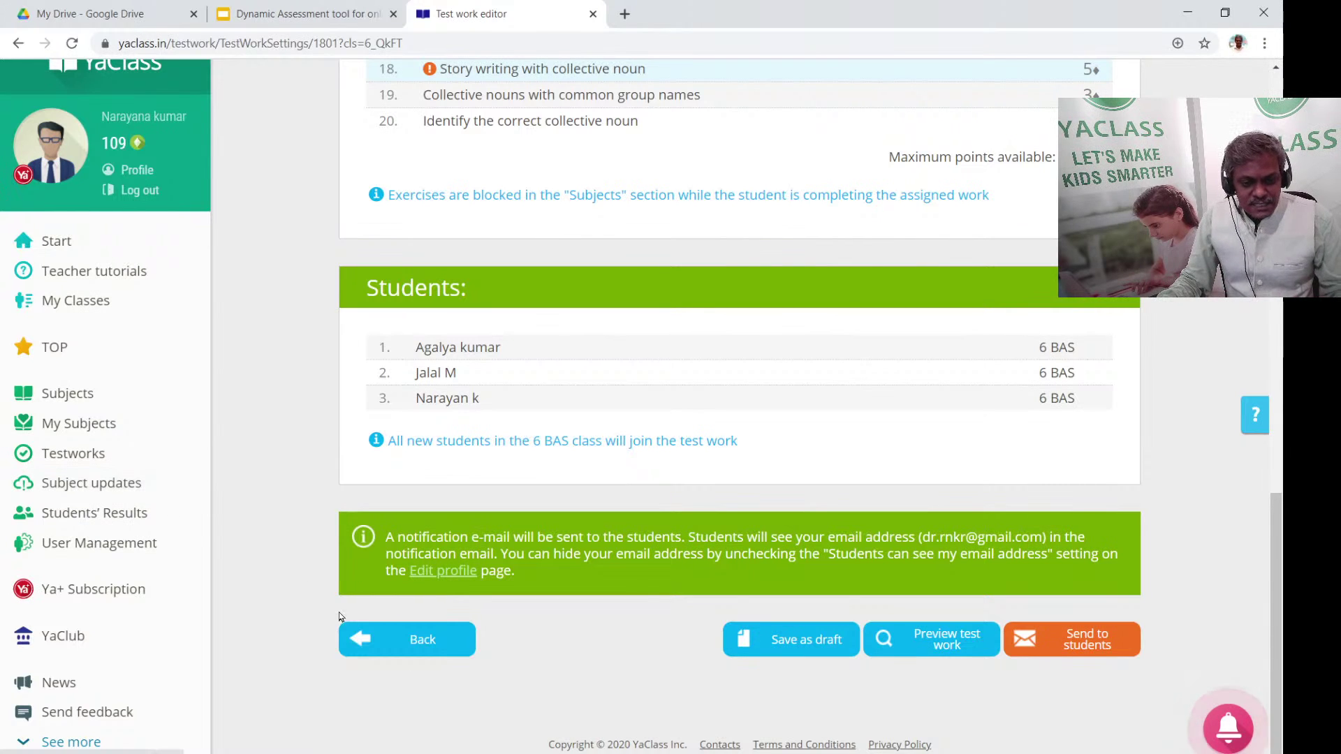
# Go back to the Students step, choose class 8C1 and include only one of its two students
pyautogui.click(419, 639)
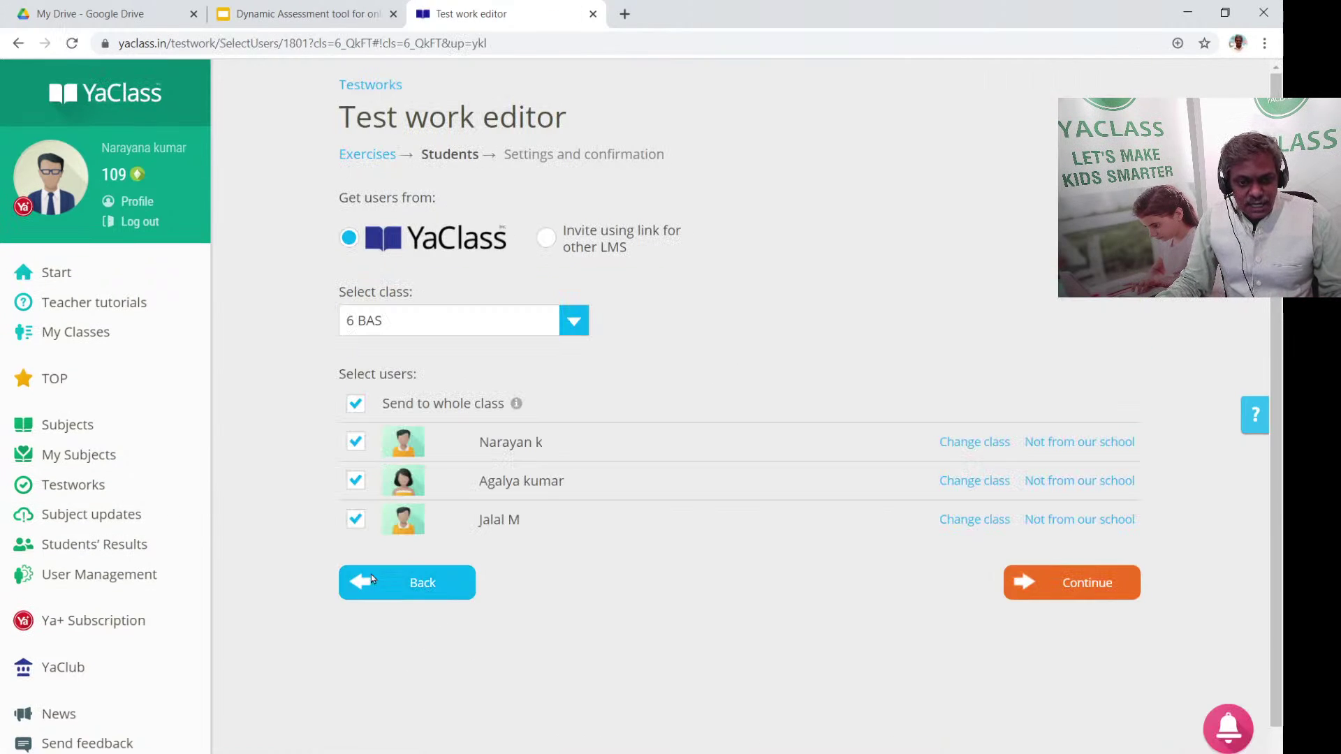
pyautogui.click(443, 323)
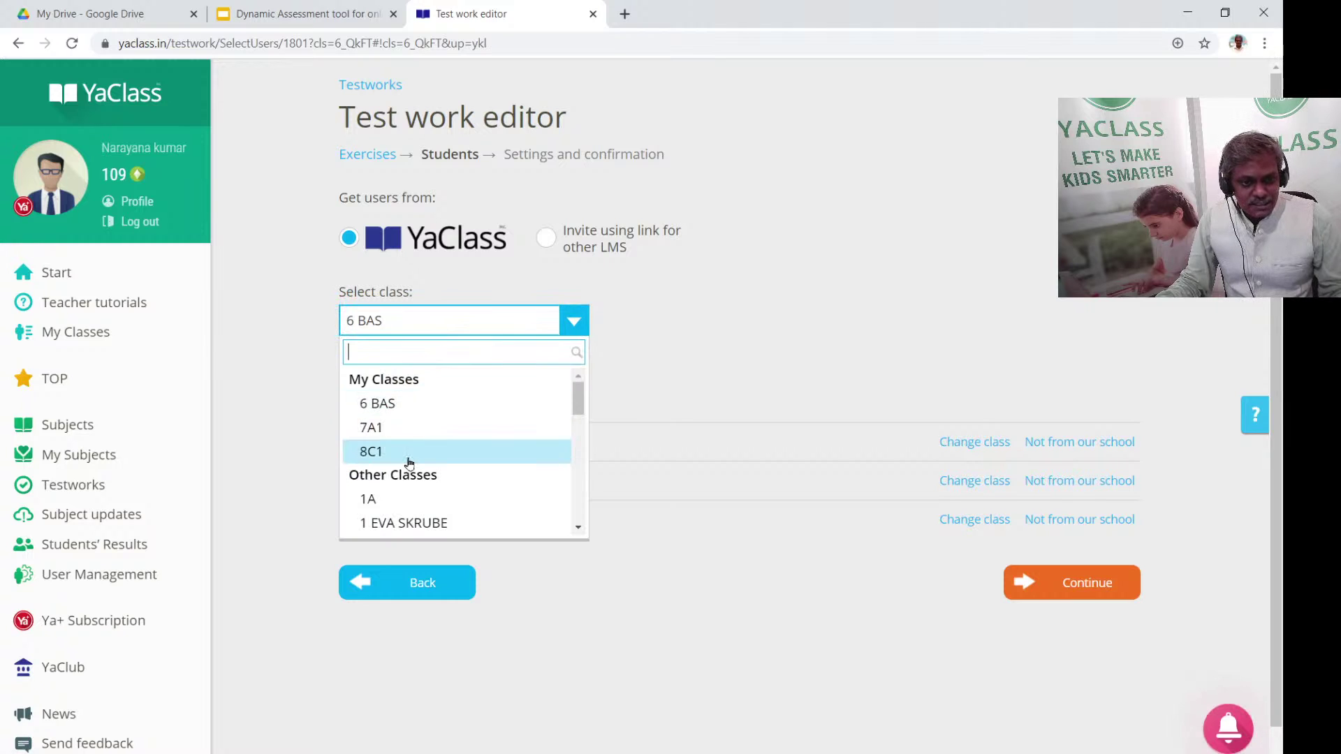
pyautogui.click(410, 458)
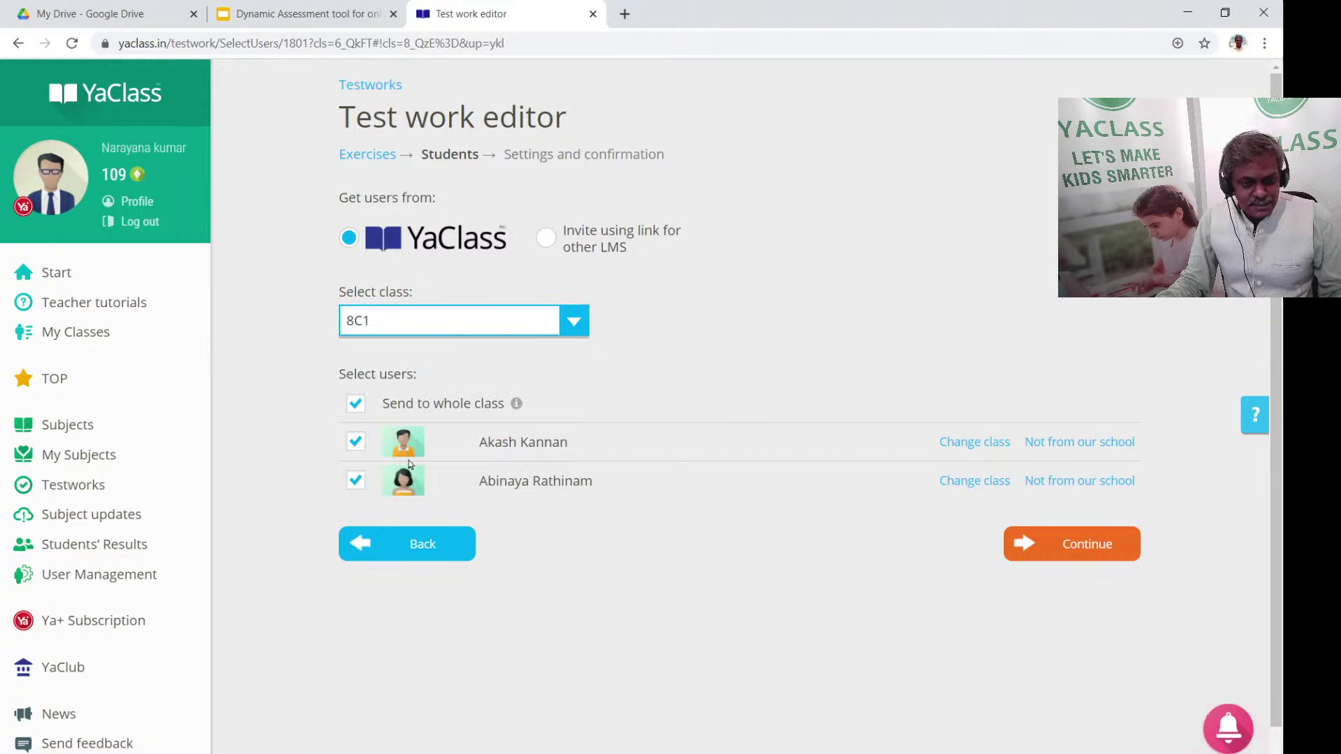
pyautogui.click(356, 479)
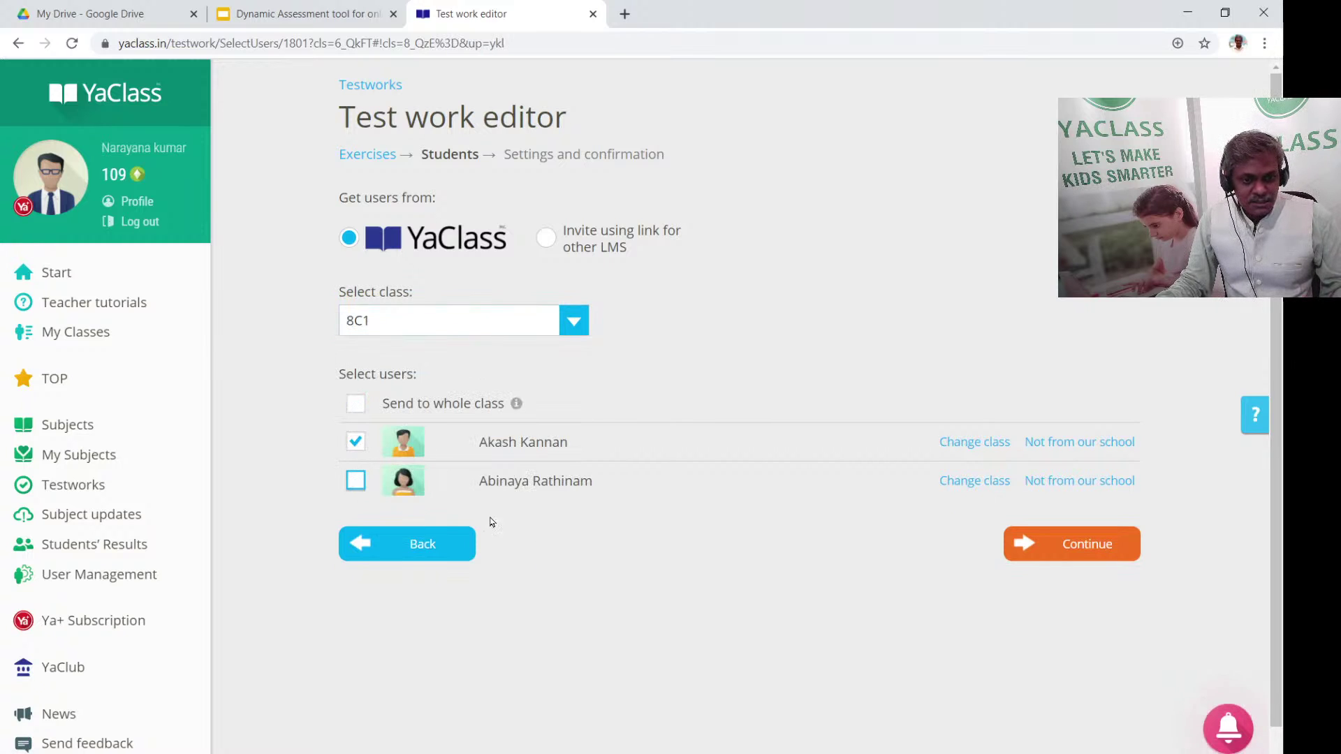
pyautogui.click(1132, 549)
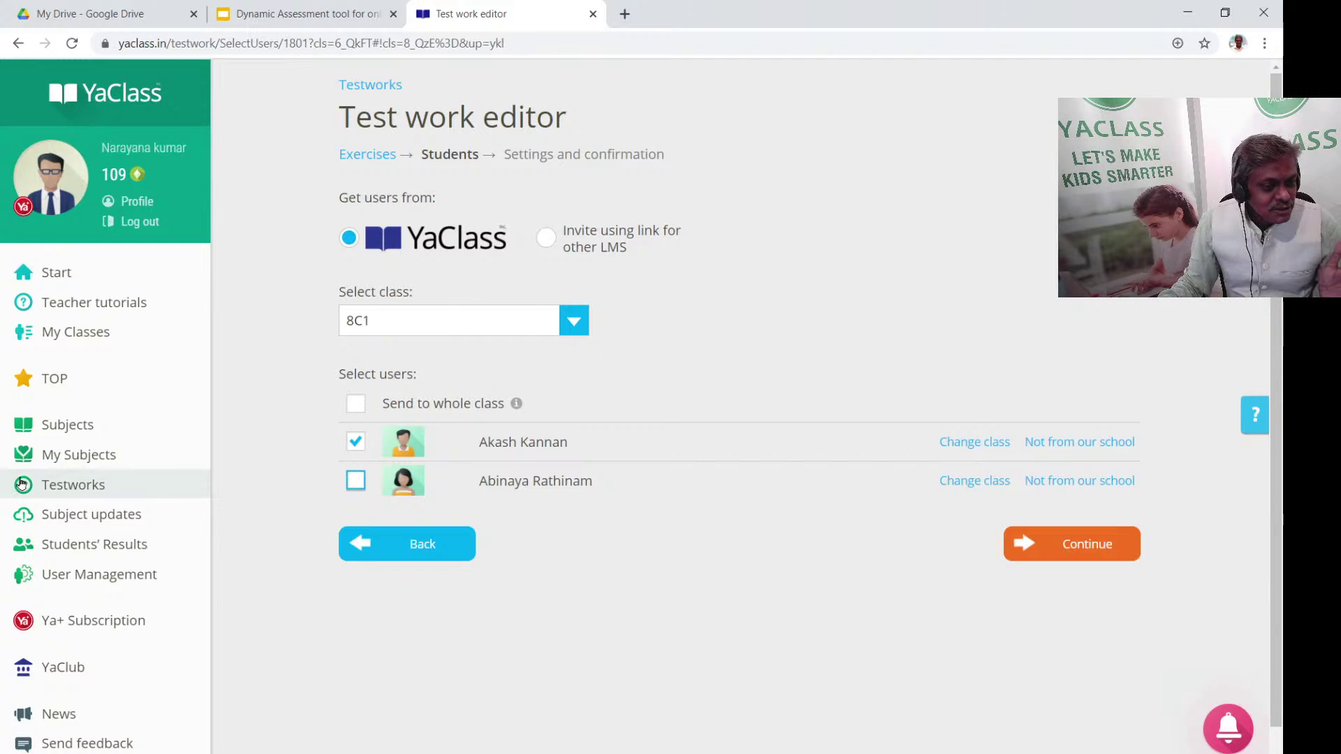
# Leave the editor for Subjects, then check the Test works list showing the new Common nouns test
pyautogui.click(115, 430)
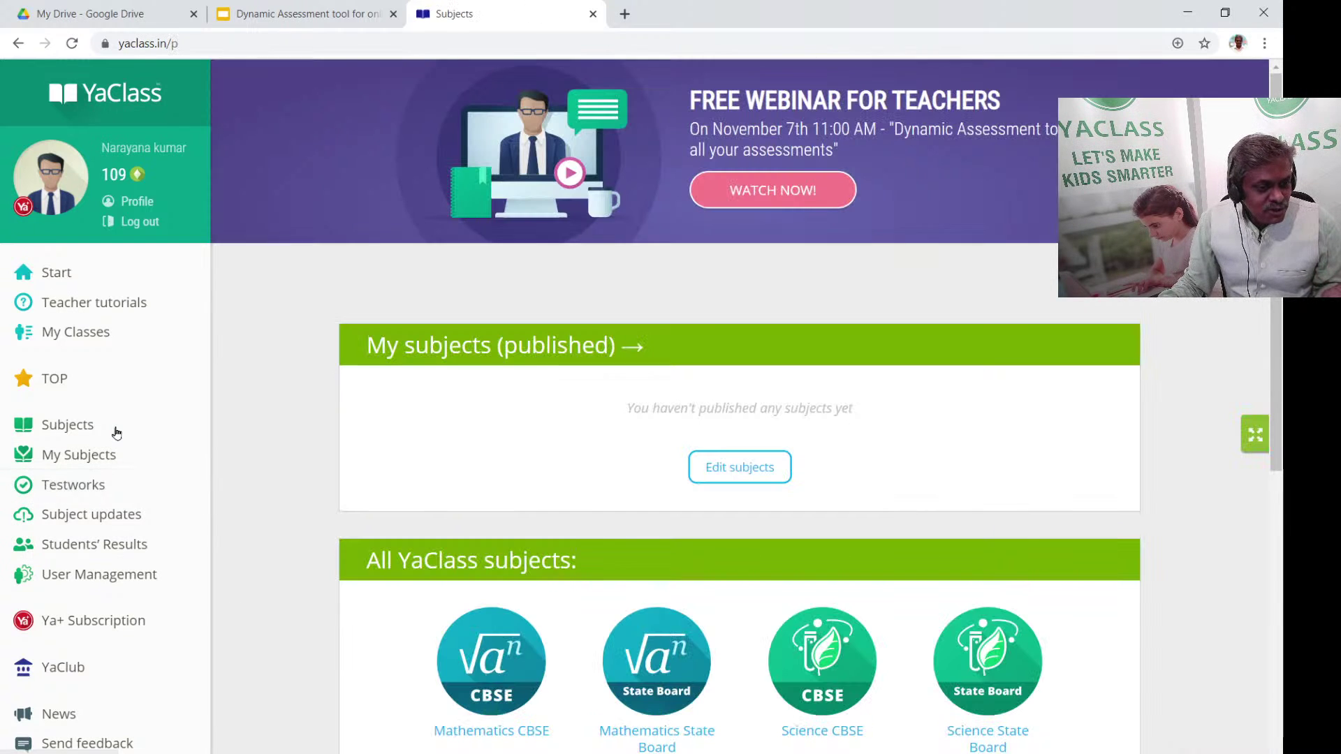
pyautogui.click(119, 494)
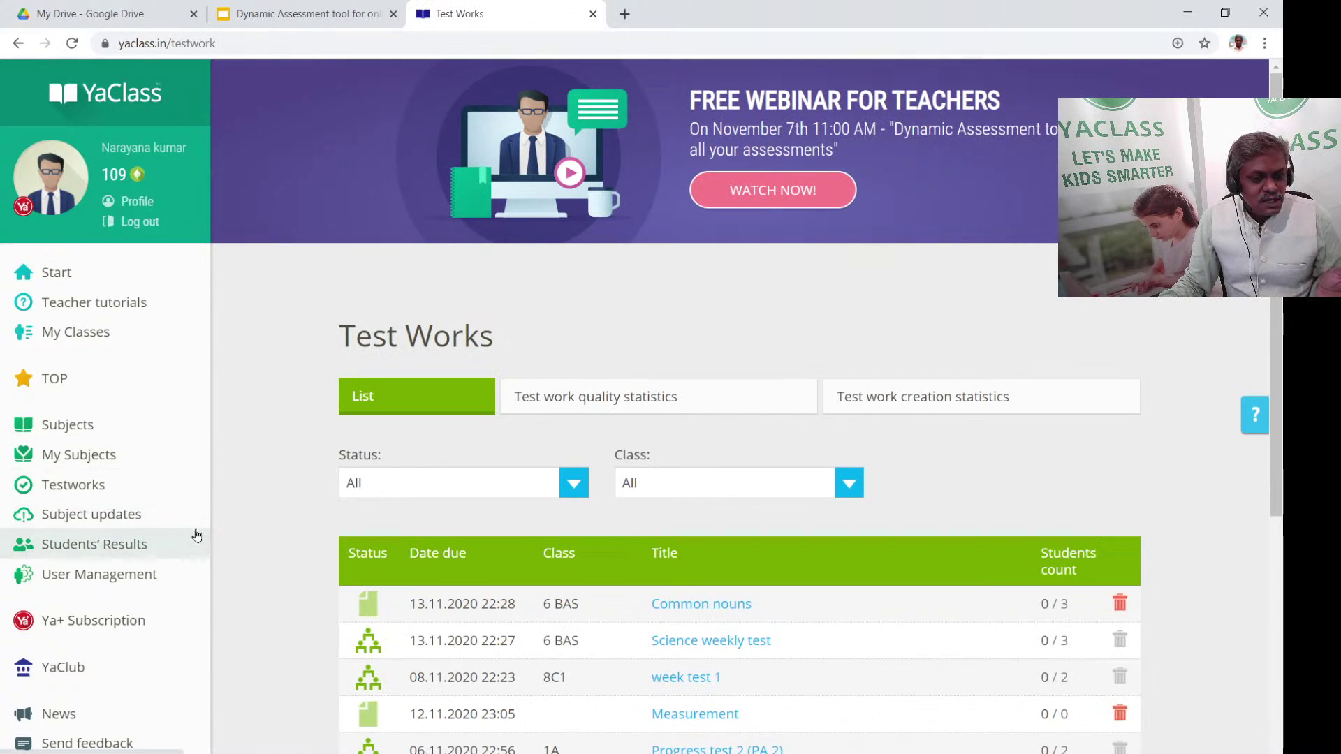
pyautogui.scroll(-2, 369, 628)
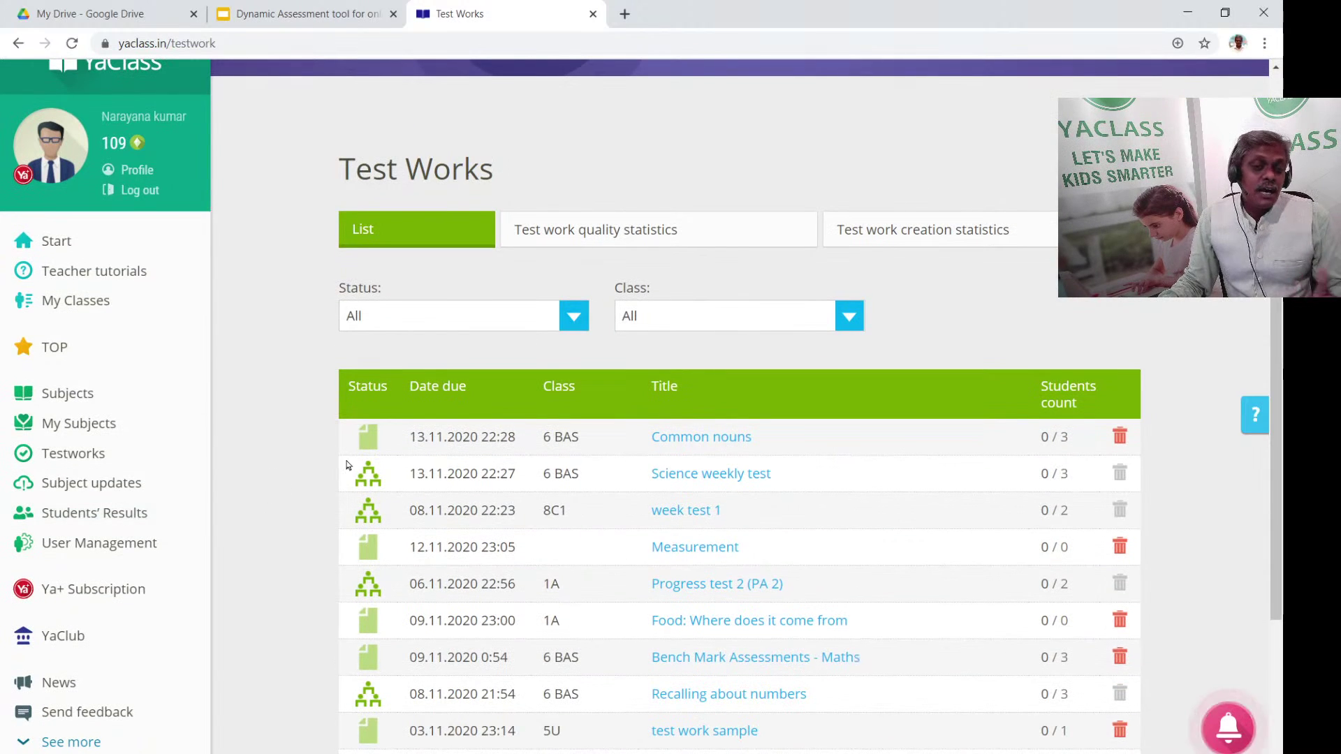
pyautogui.scroll(2, 269, 496)
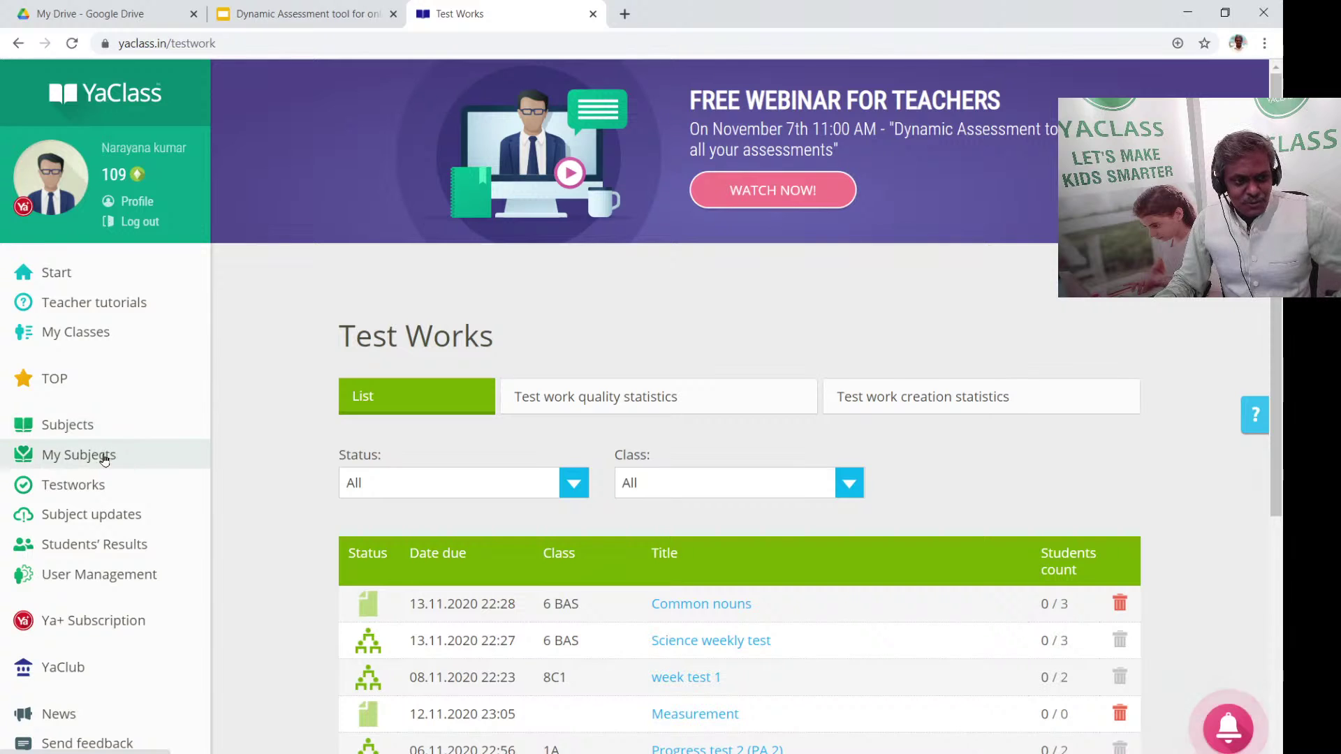
# Browse My classes and Subjects, then go to the Test works list
pyautogui.click(116, 337)
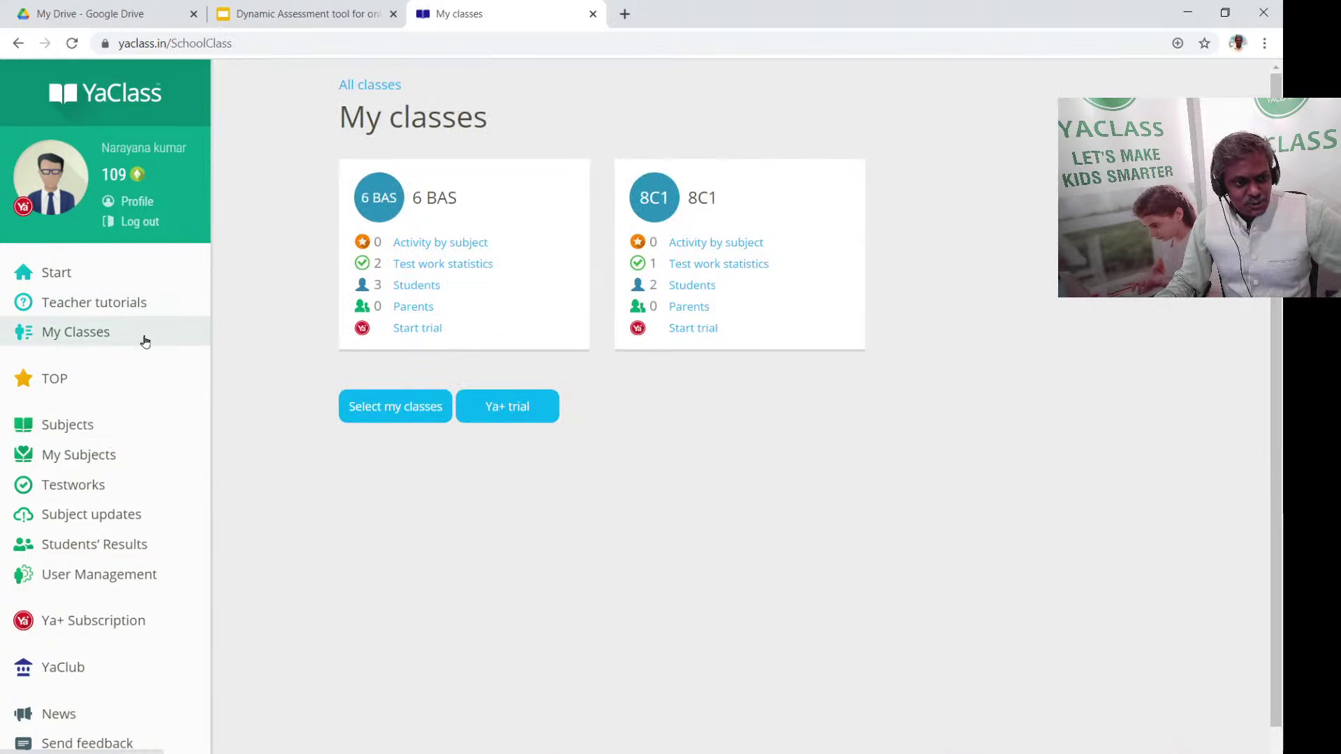
pyautogui.click(102, 430)
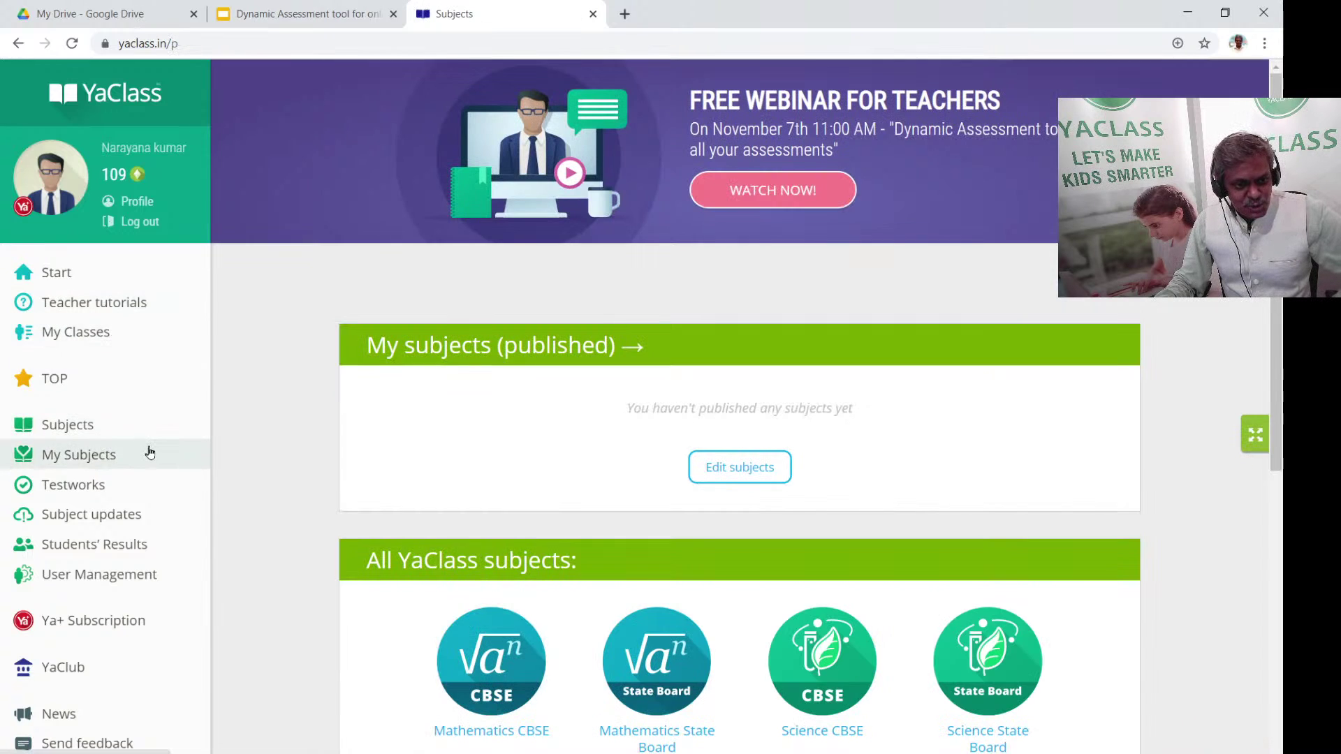
pyautogui.scroll(-3, 175, 475)
pyautogui.scroll(-1, 274, 446)
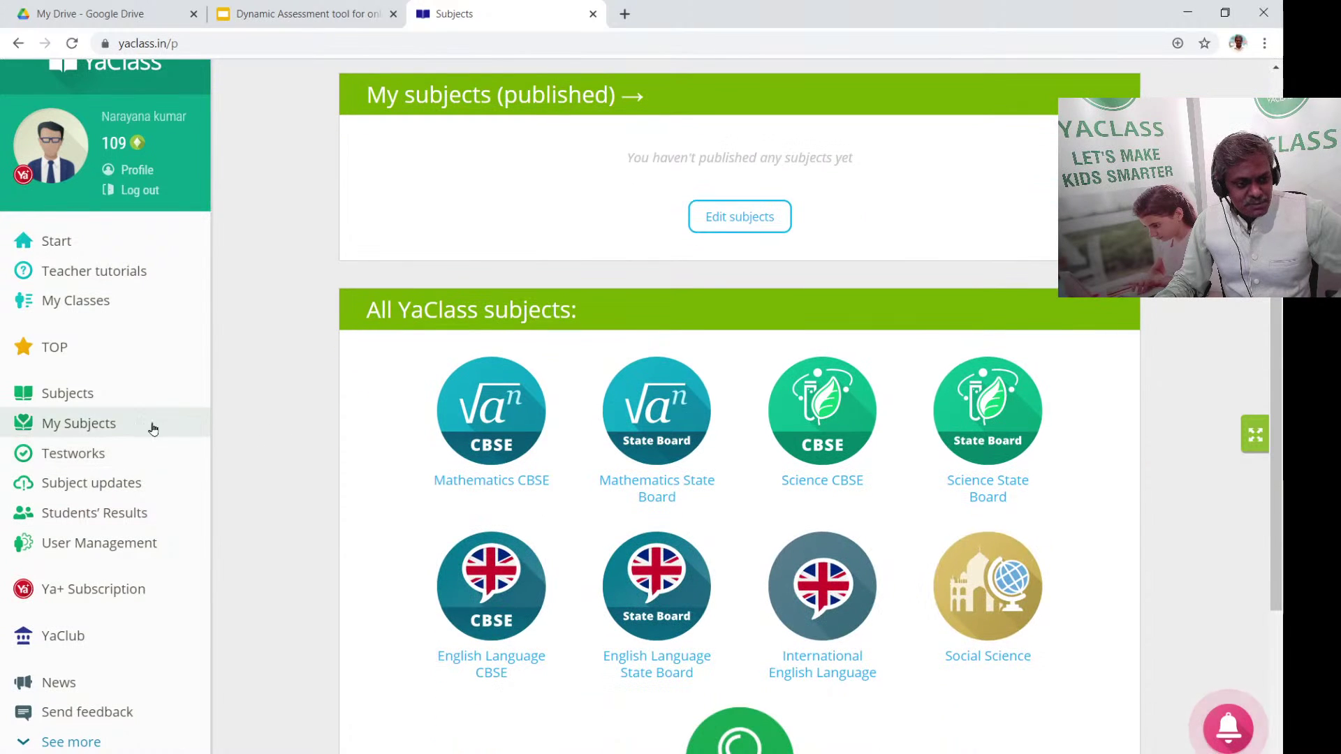
pyautogui.click(121, 457)
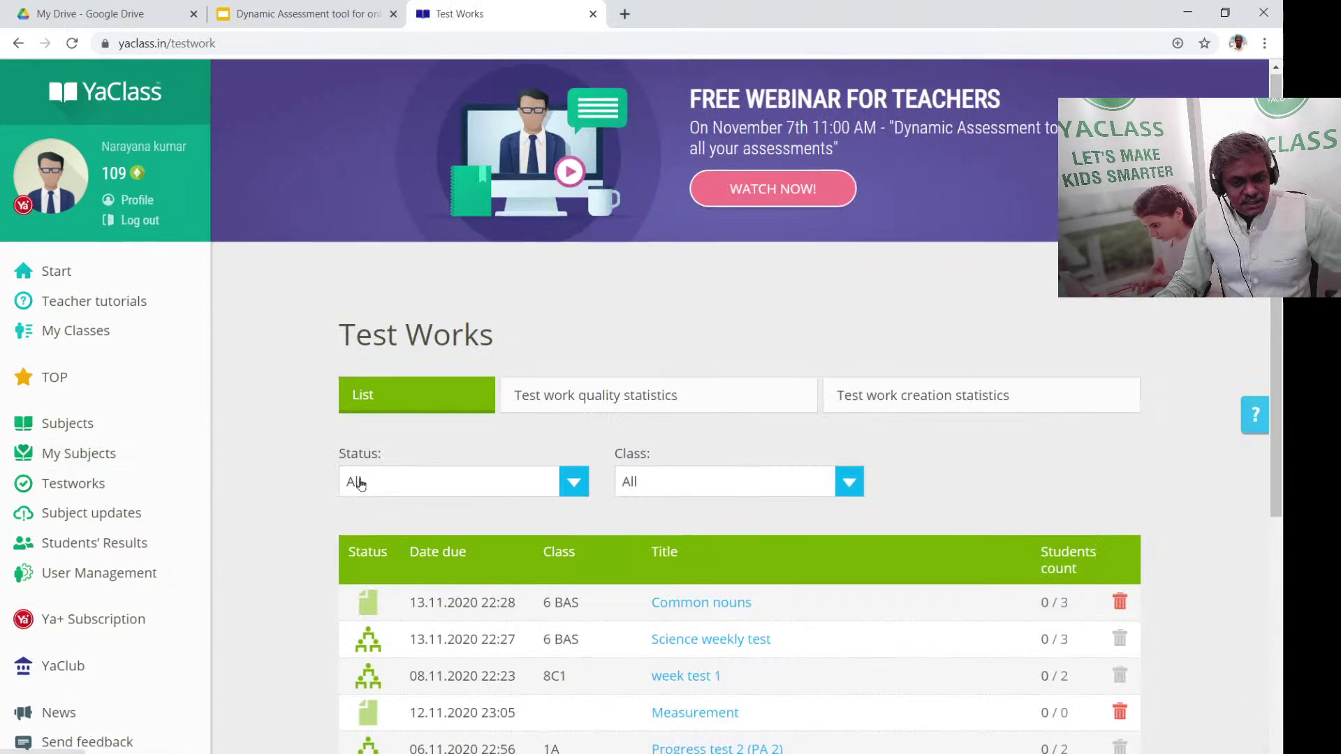
pyautogui.scroll(-3, 354, 481)
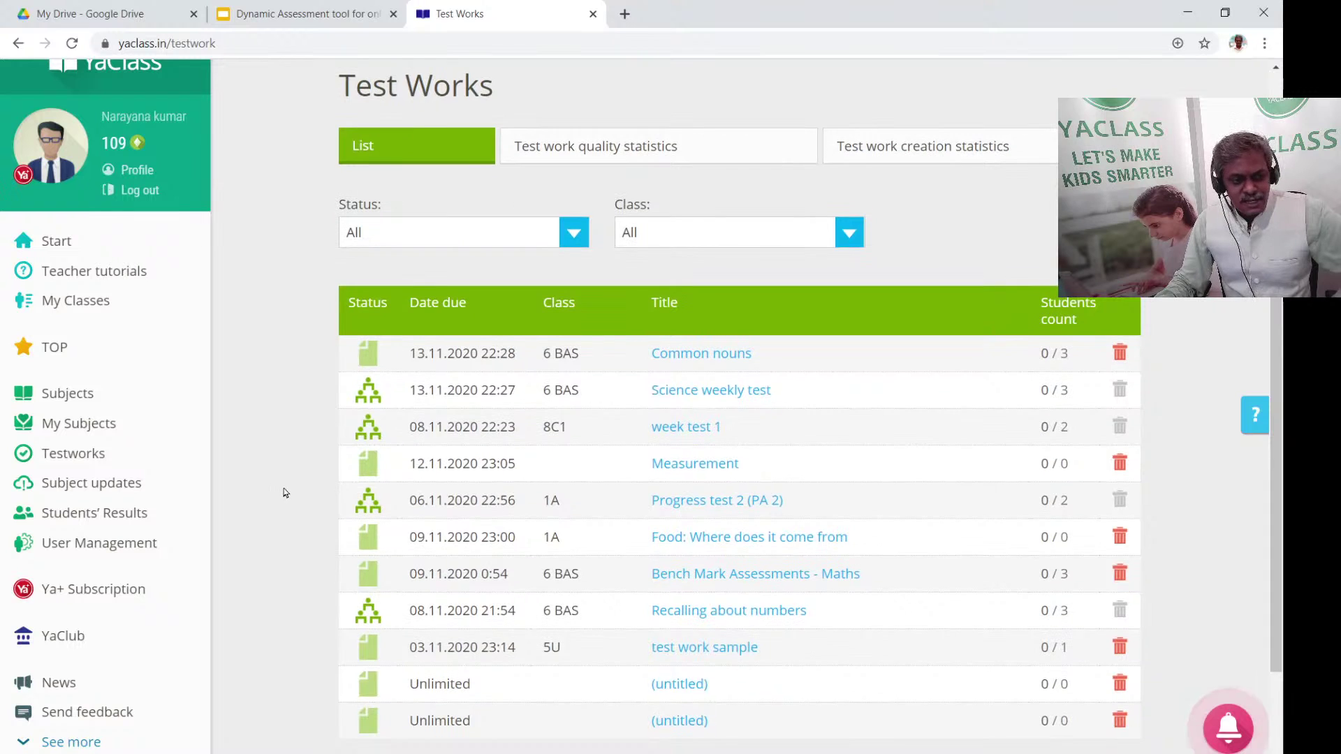
pyautogui.scroll(-3, 284, 494)
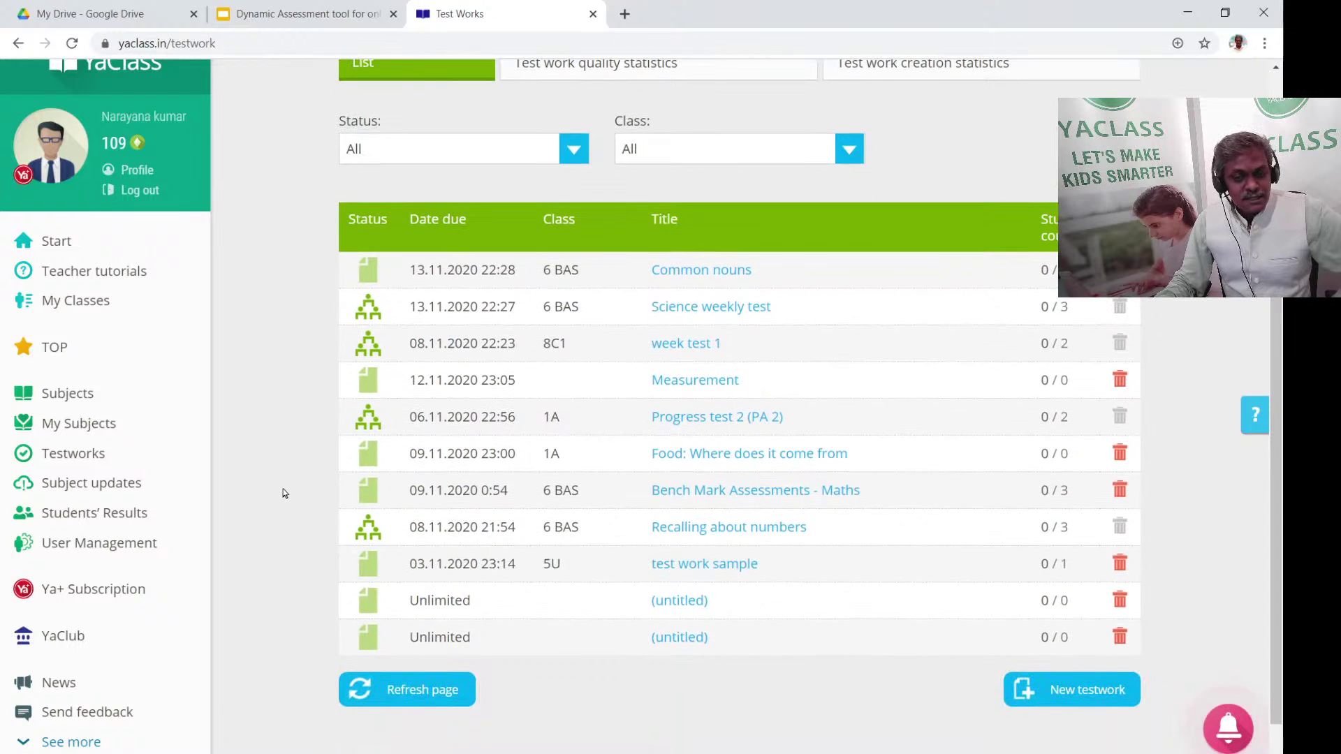
# Open the Common nouns test, return to Test works, and view the Science weekly test results
pyautogui.click(714, 270)
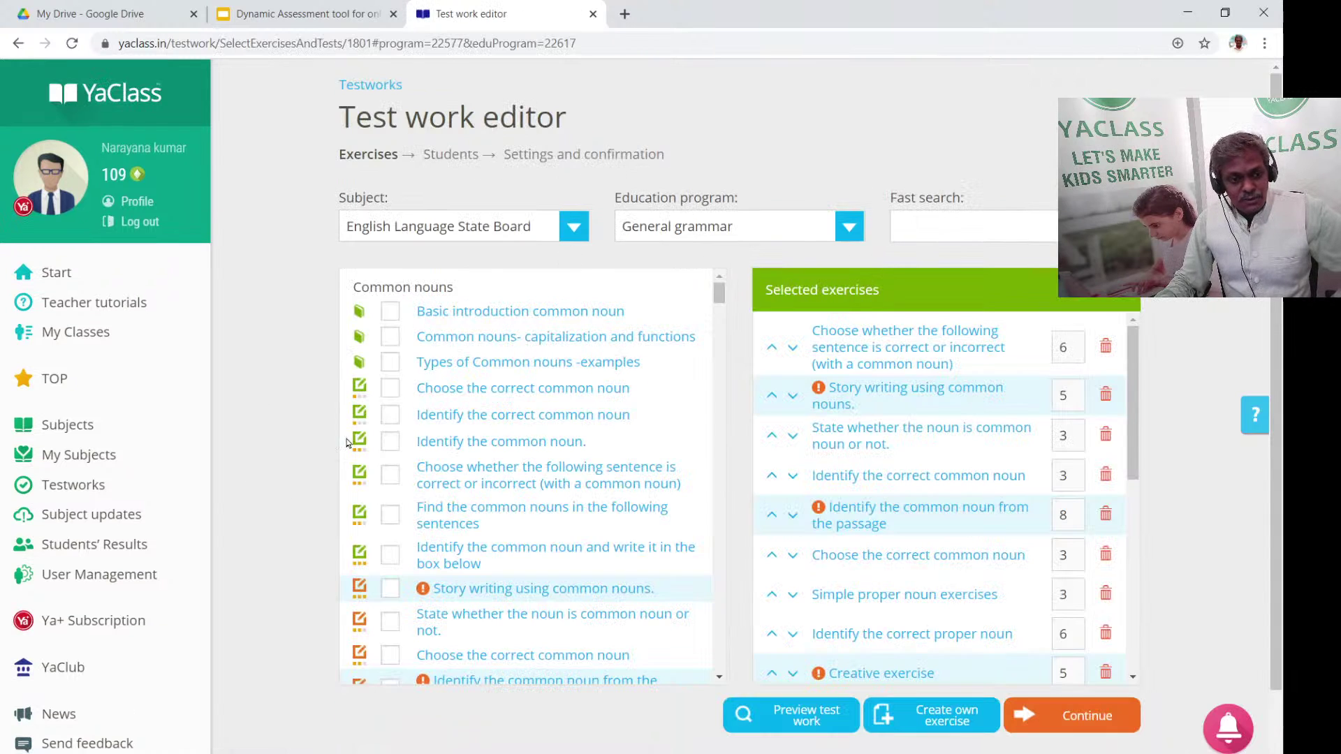
pyautogui.click(91, 487)
pyautogui.scroll(-2, 724, 462)
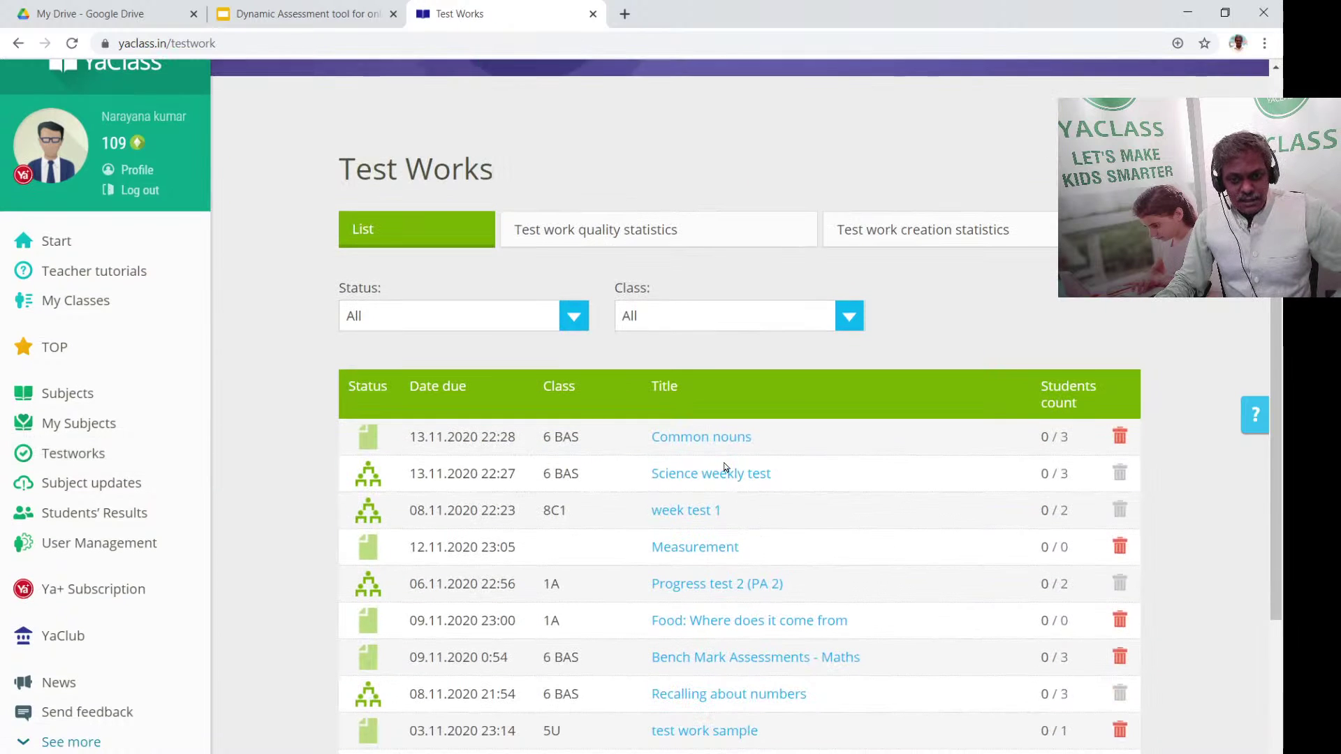
pyautogui.click(724, 469)
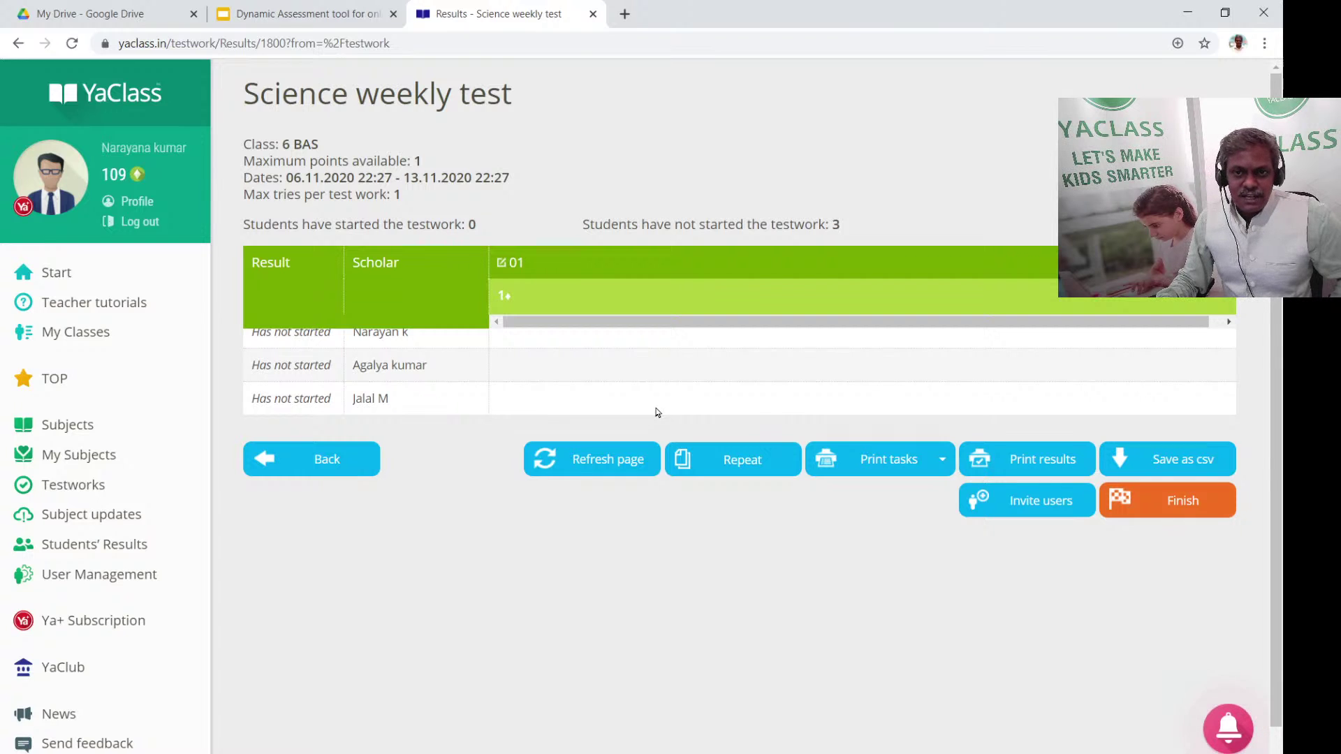
# Return to the start page listing classes 6 BAS and 8C1
pyautogui.click(59, 273)
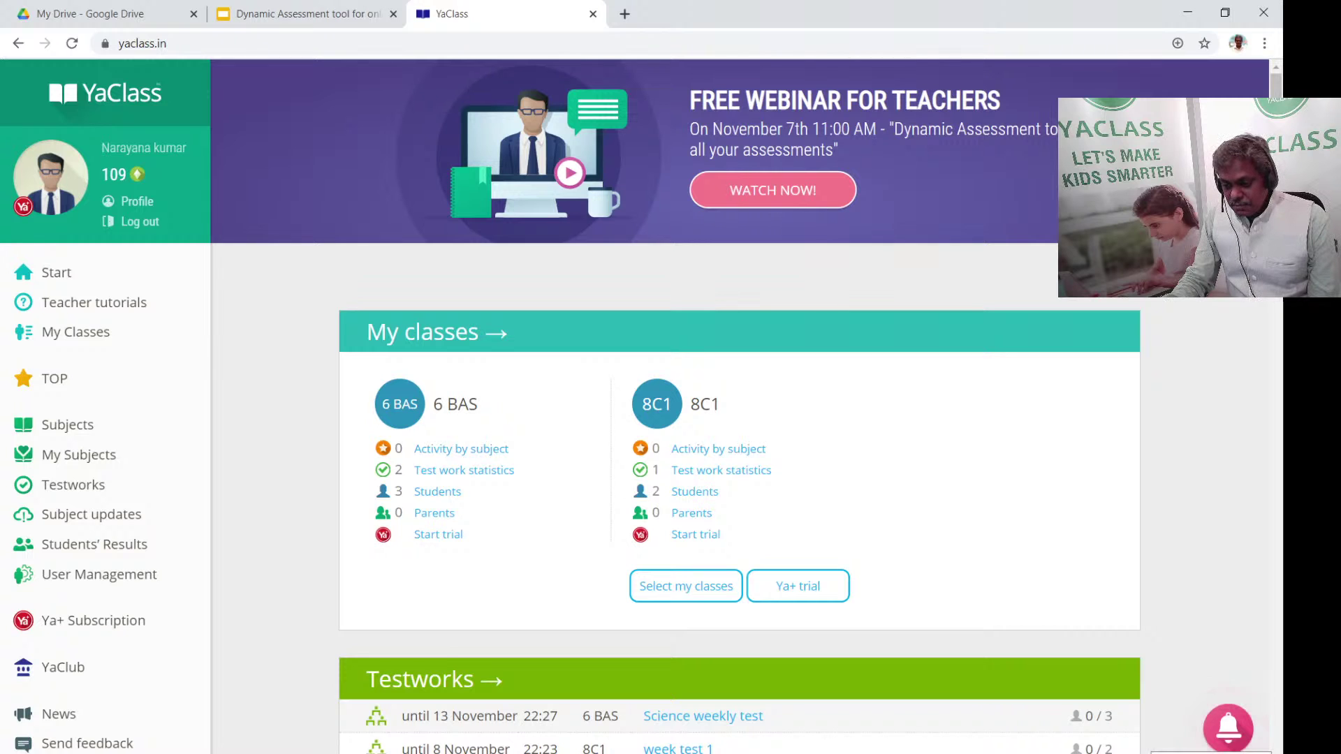
pyautogui.click(1210, 753)
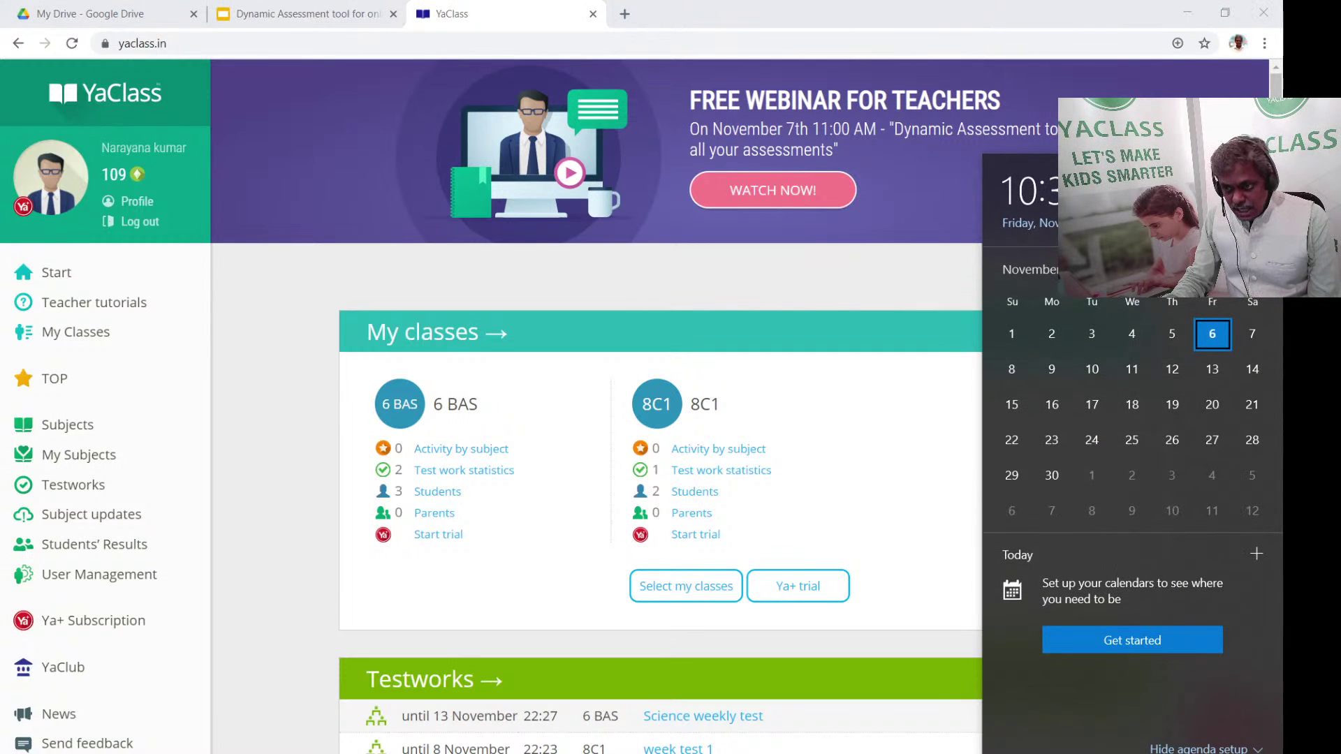
pyautogui.click(1211, 753)
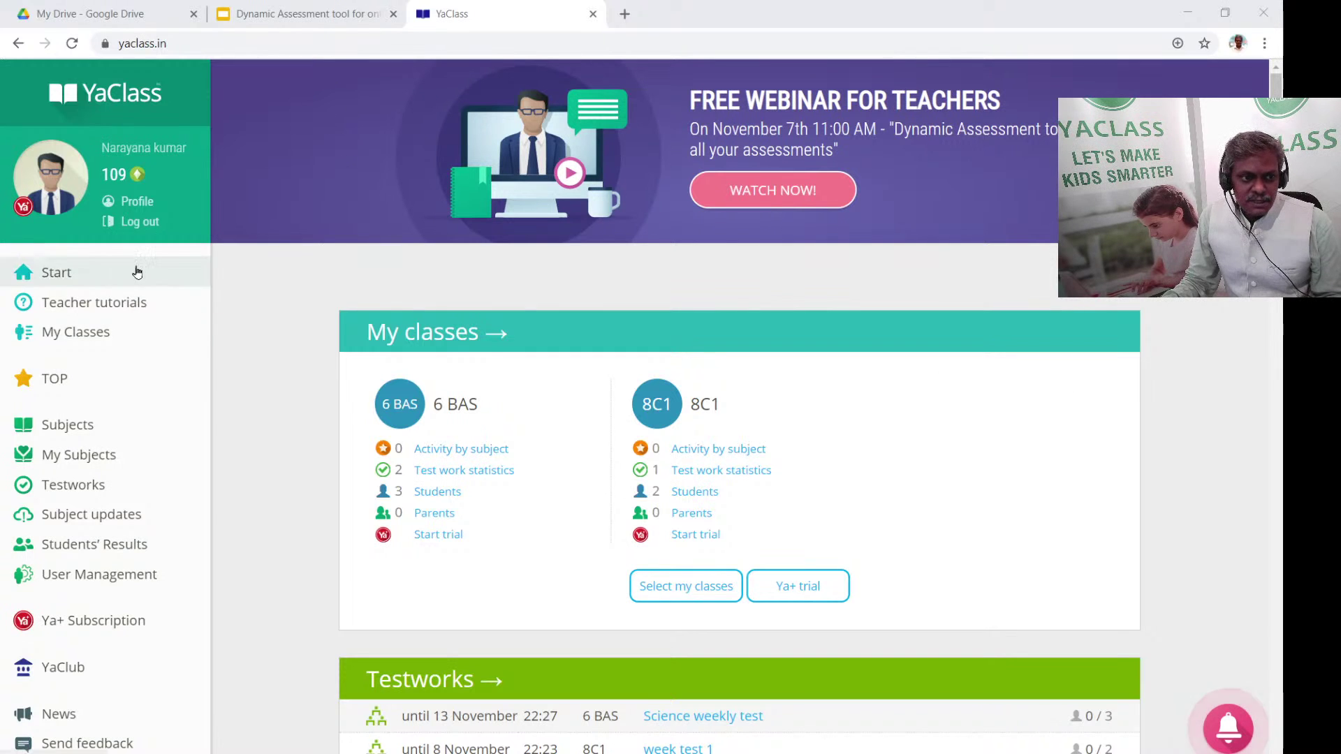
# Open class 8C1's student list and begin adding a new user
pyautogui.click(105, 341)
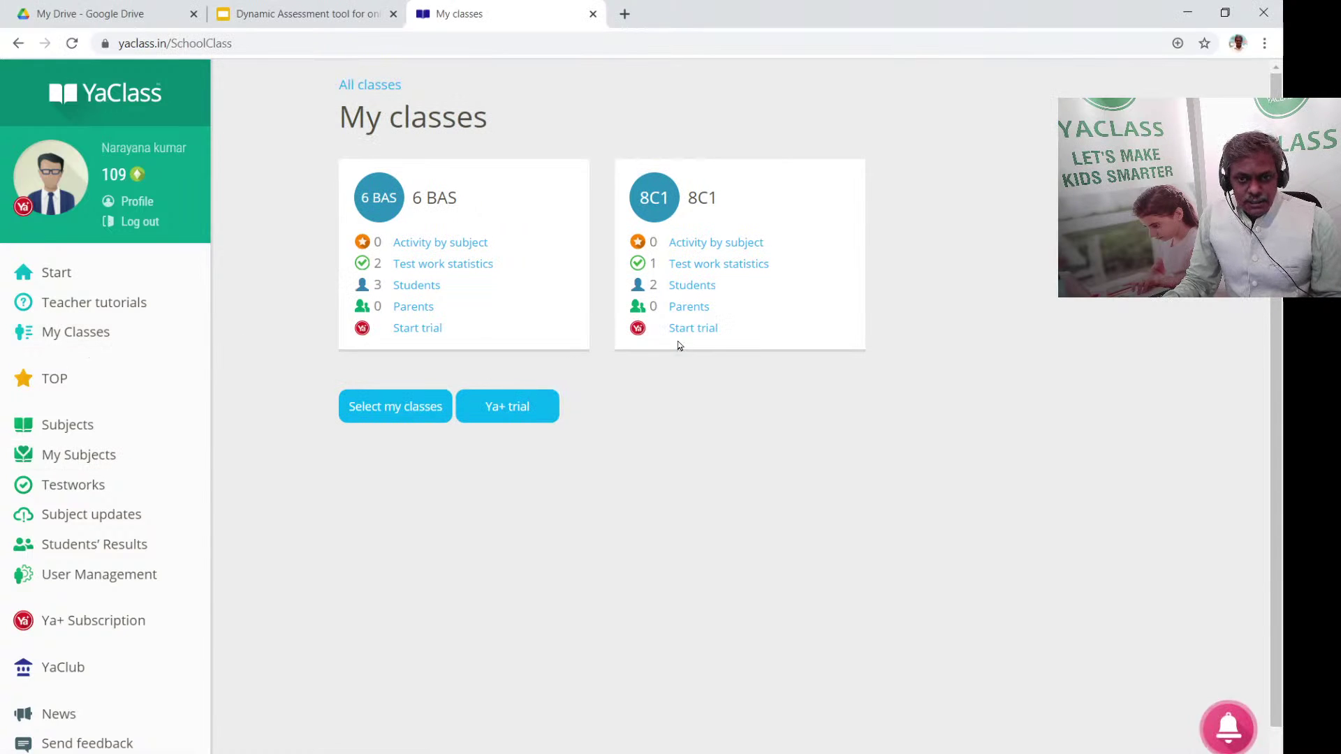
pyautogui.click(693, 285)
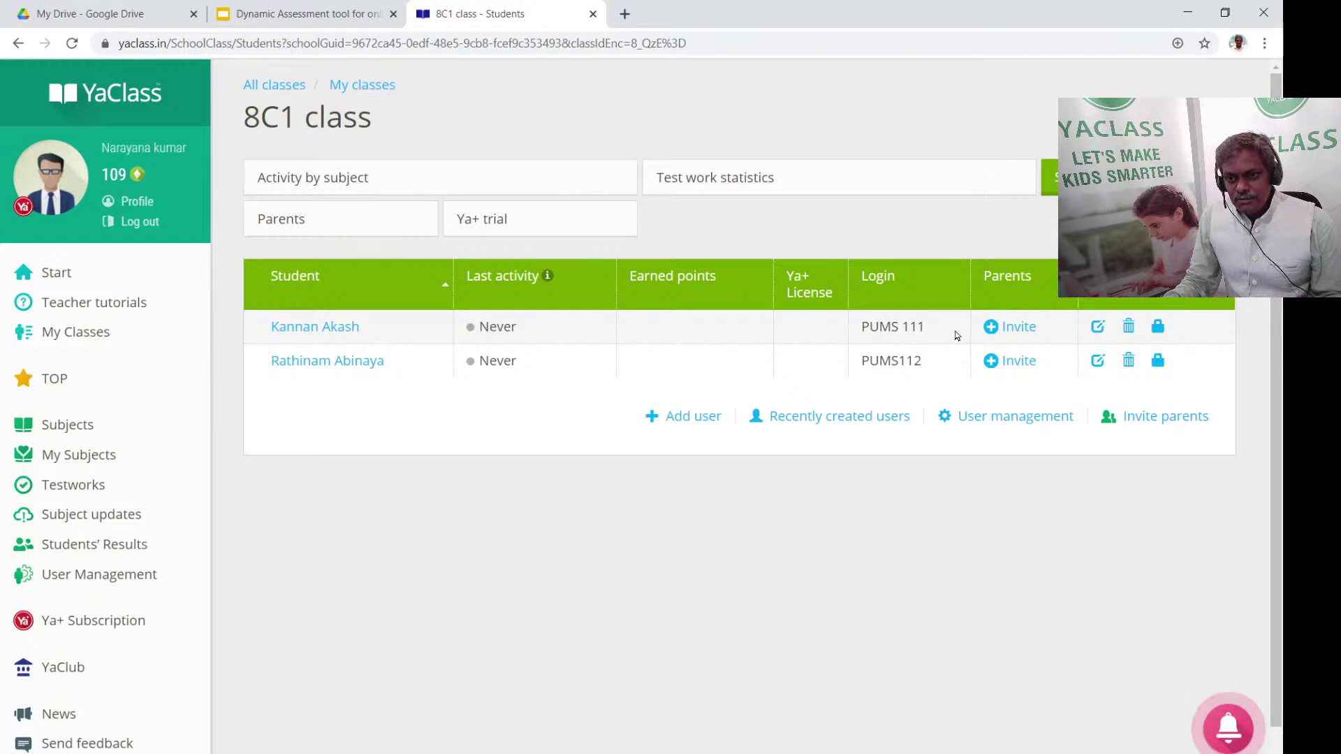
pyautogui.click(693, 421)
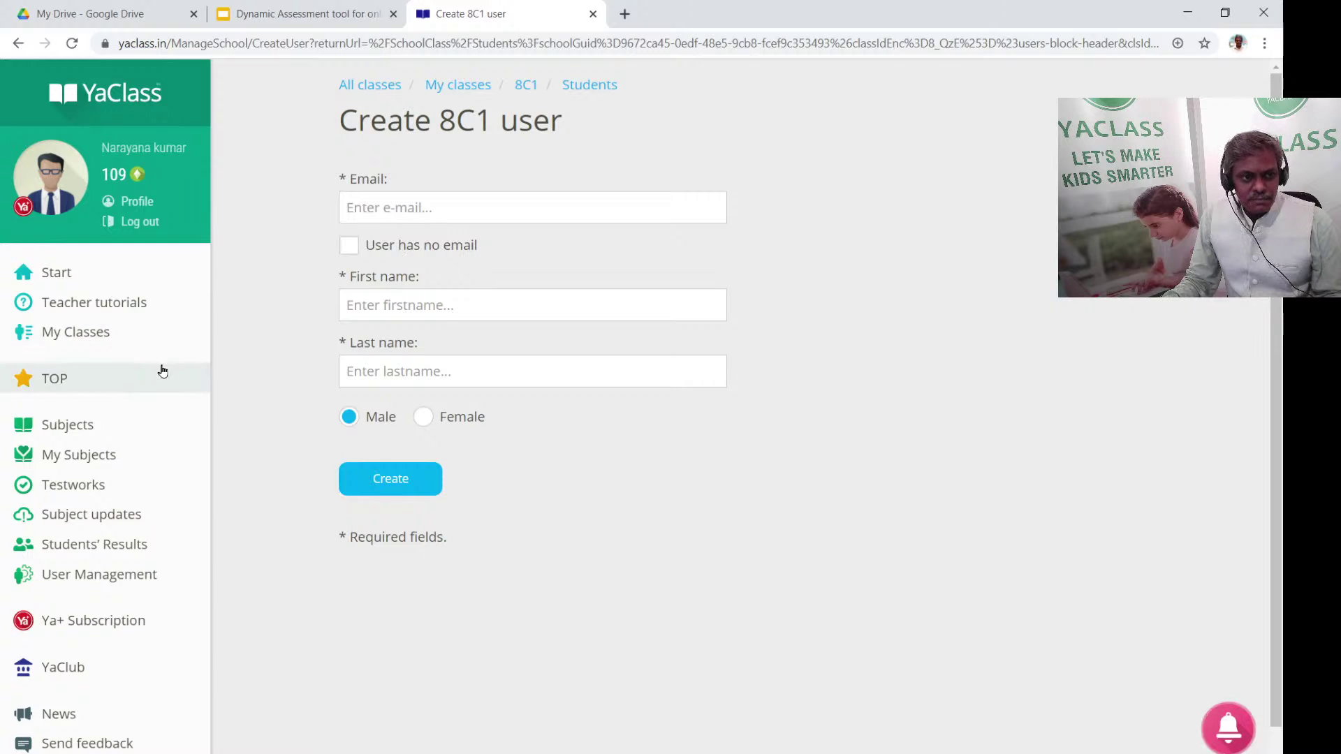
# Create a no-email student account, entering the student's username, first name and last name
pyautogui.click(349, 245)
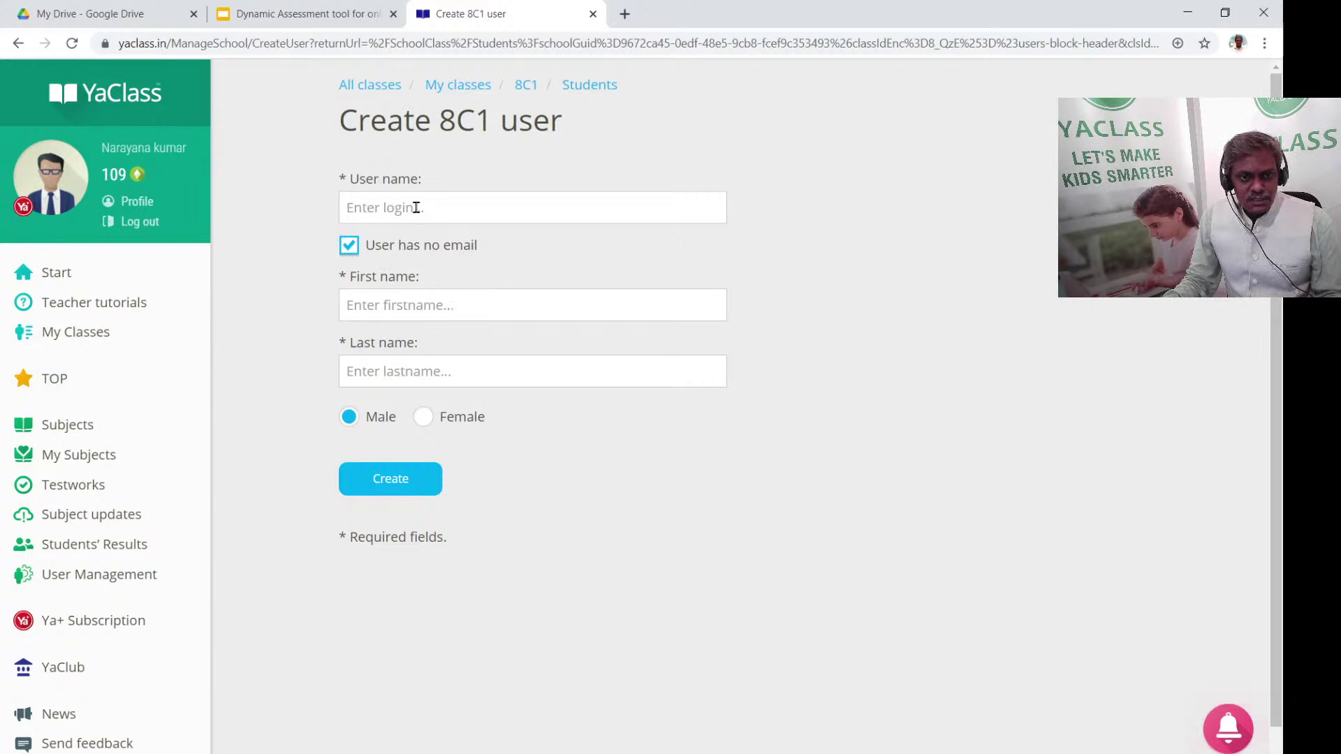
pyautogui.click(416, 208)
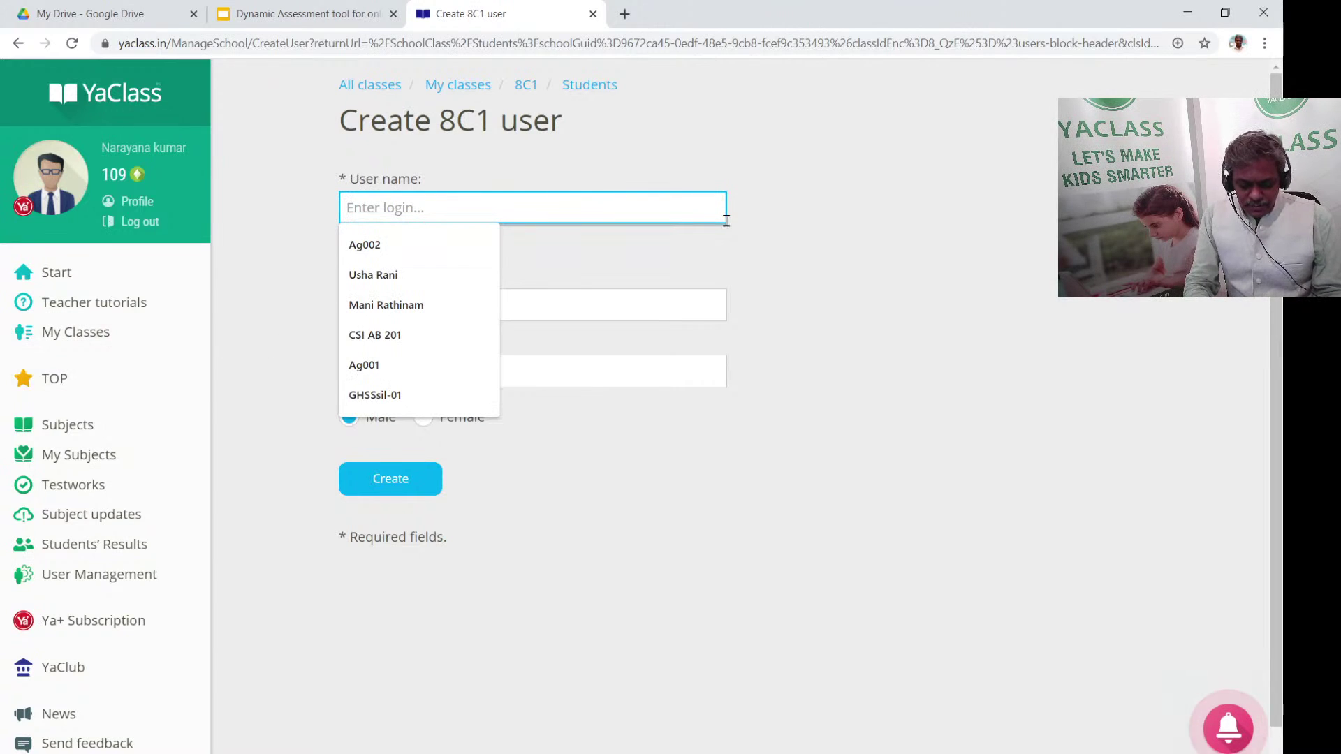
pyautogui.write('PUMS0')
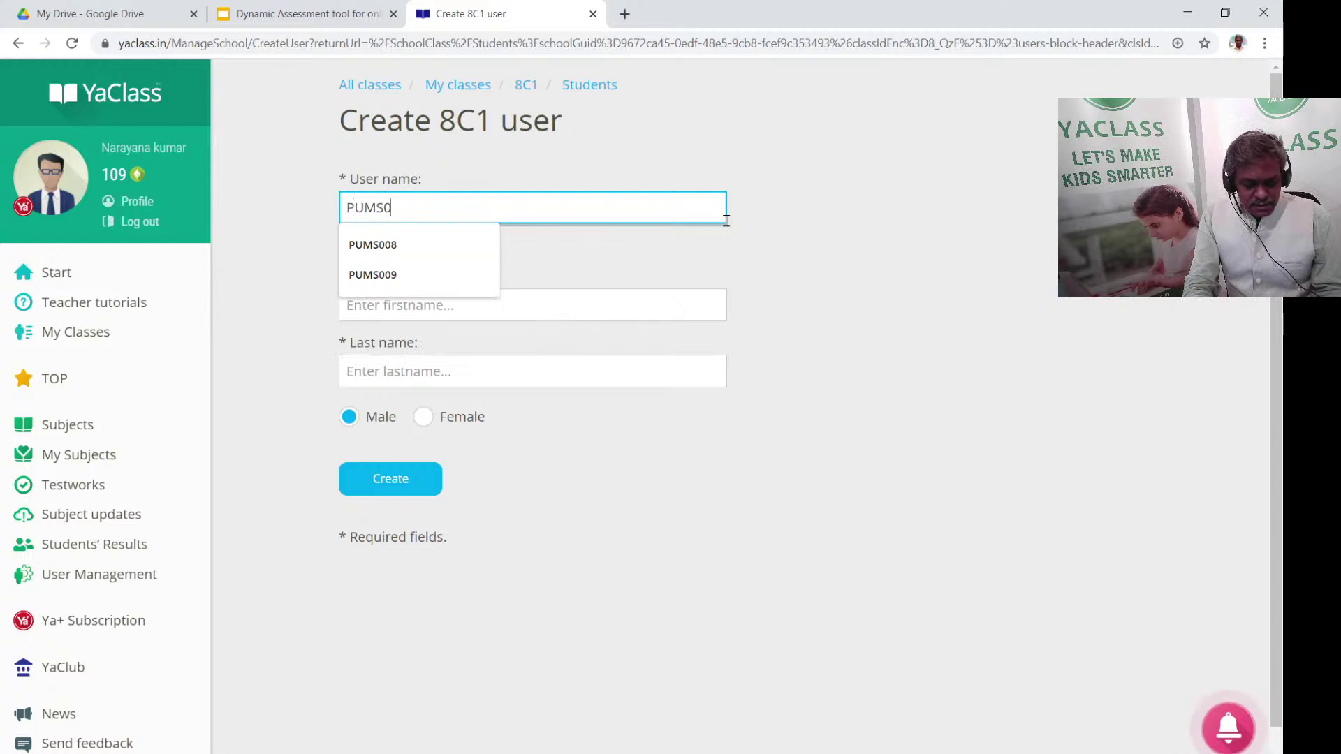
pyautogui.press('BackSpace')
pyautogui.write('113')
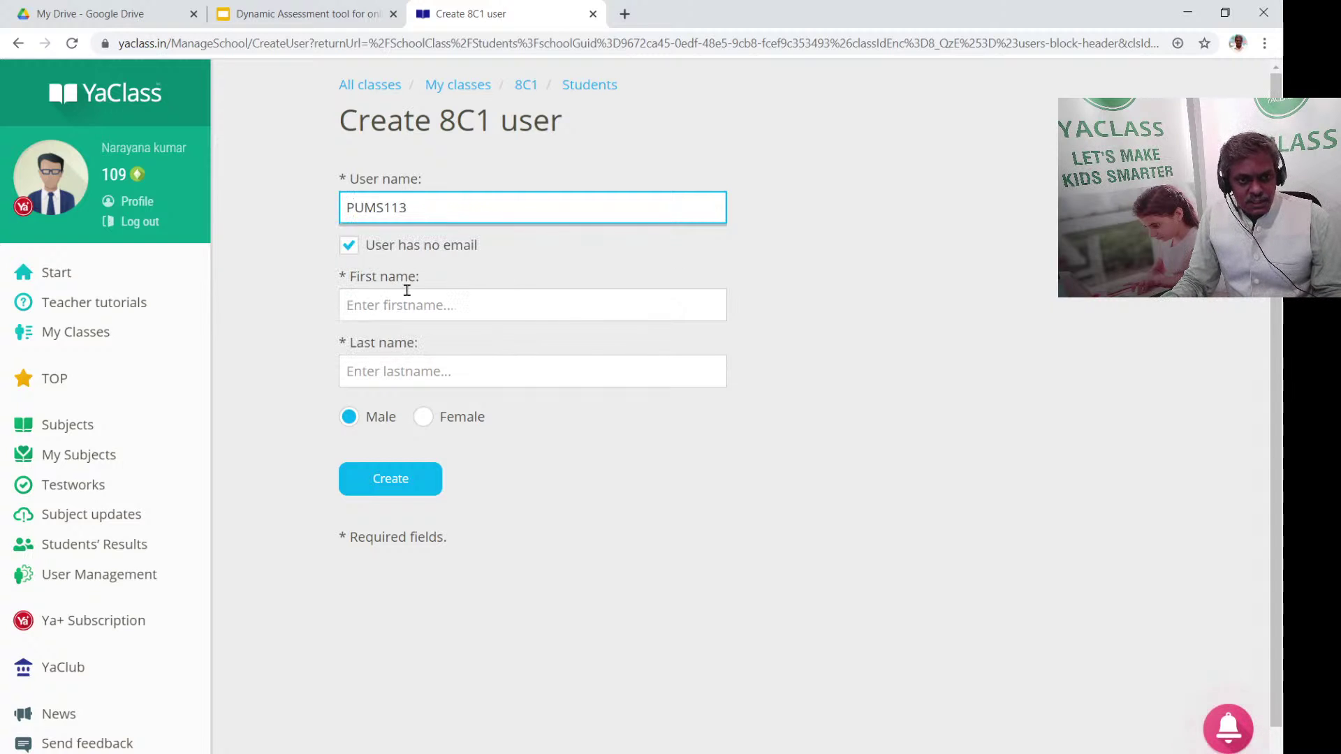
pyautogui.click(407, 293)
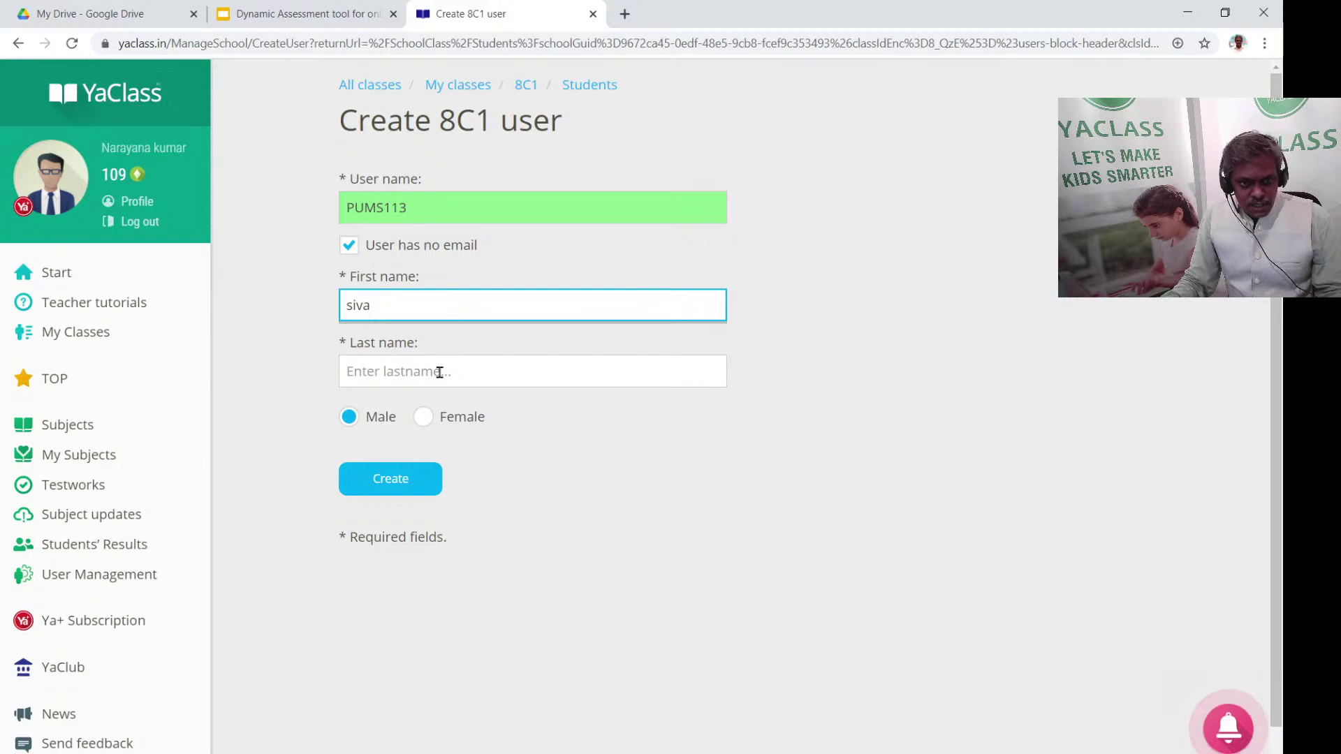
pyautogui.click(439, 372)
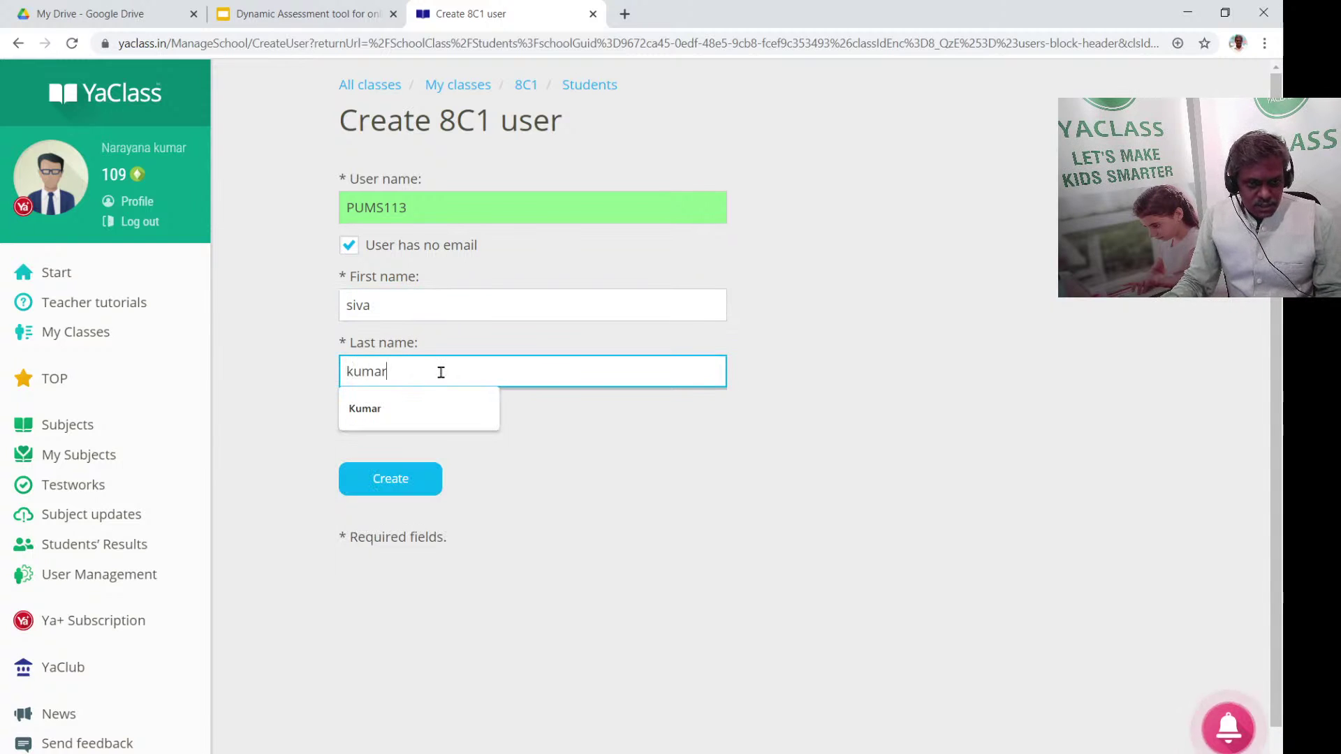
pyautogui.click(377, 409)
pyautogui.click(404, 482)
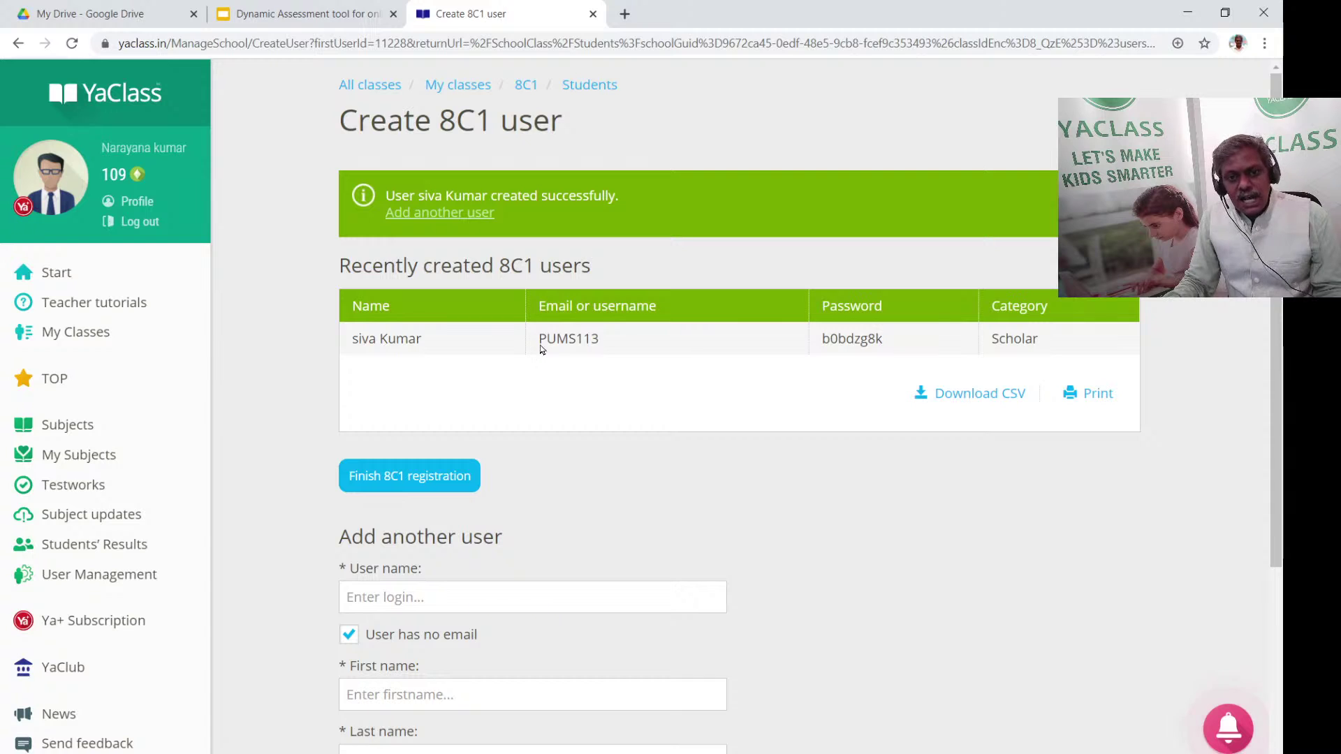
# Copy the new student's generated username and password into a blank Notepad note
pyautogui.moveTo(542, 347); pyautogui.dragTo(651, 342)
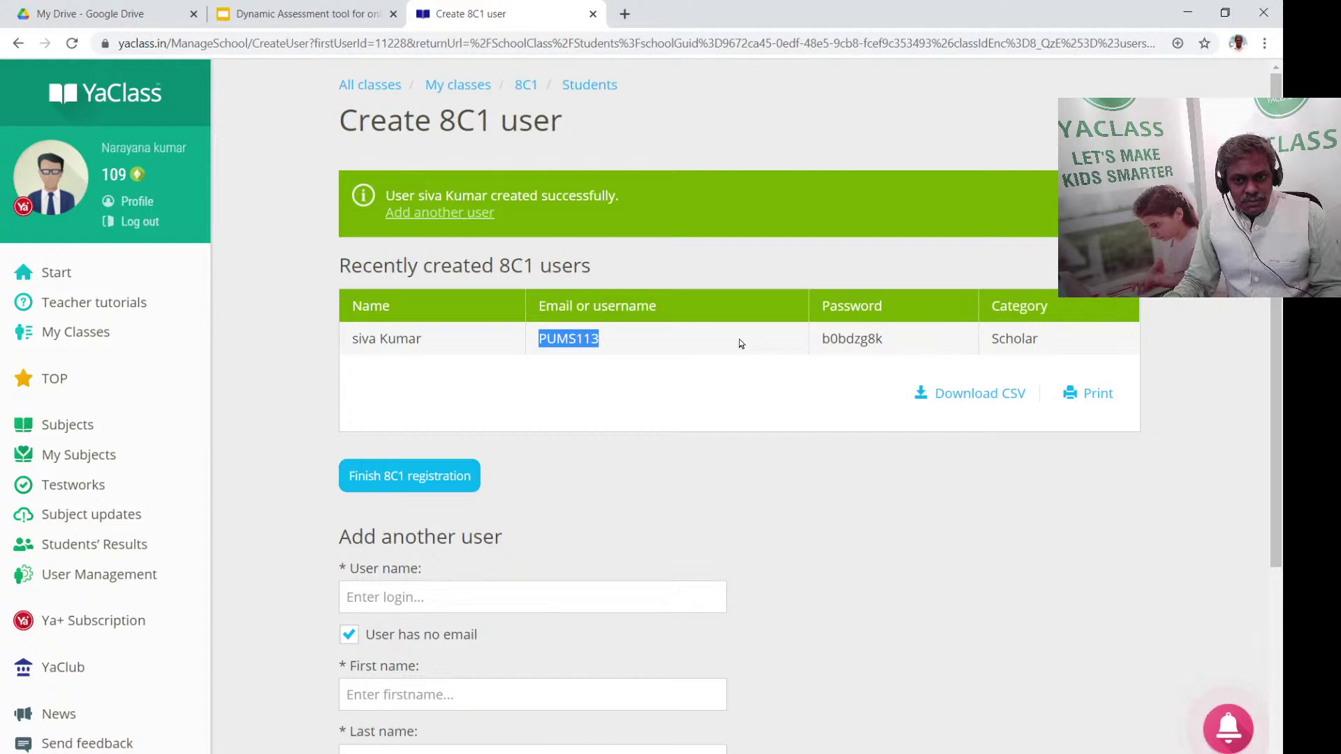
pyautogui.moveTo(538, 341); pyautogui.dragTo(903, 343)
pyautogui.hotkey('ctrl', 'c')
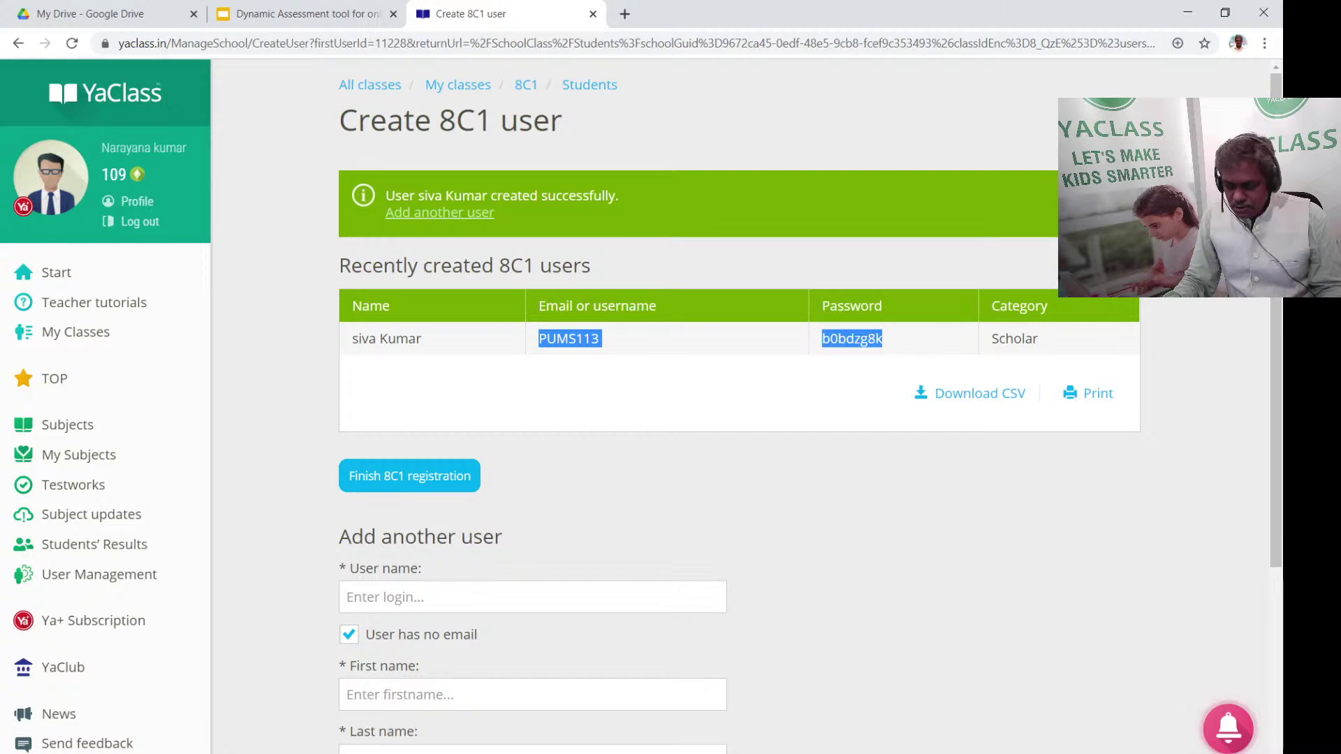
pyautogui.press('super')
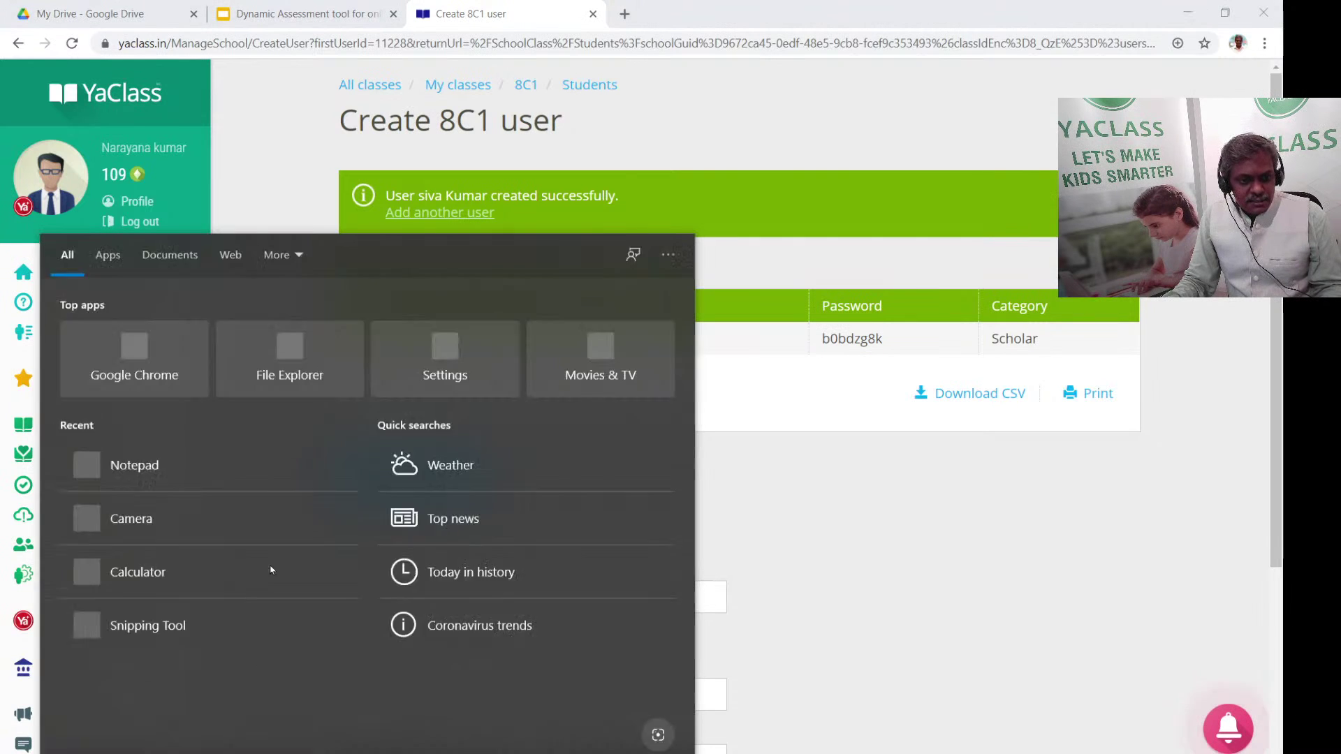
pyautogui.click(199, 458)
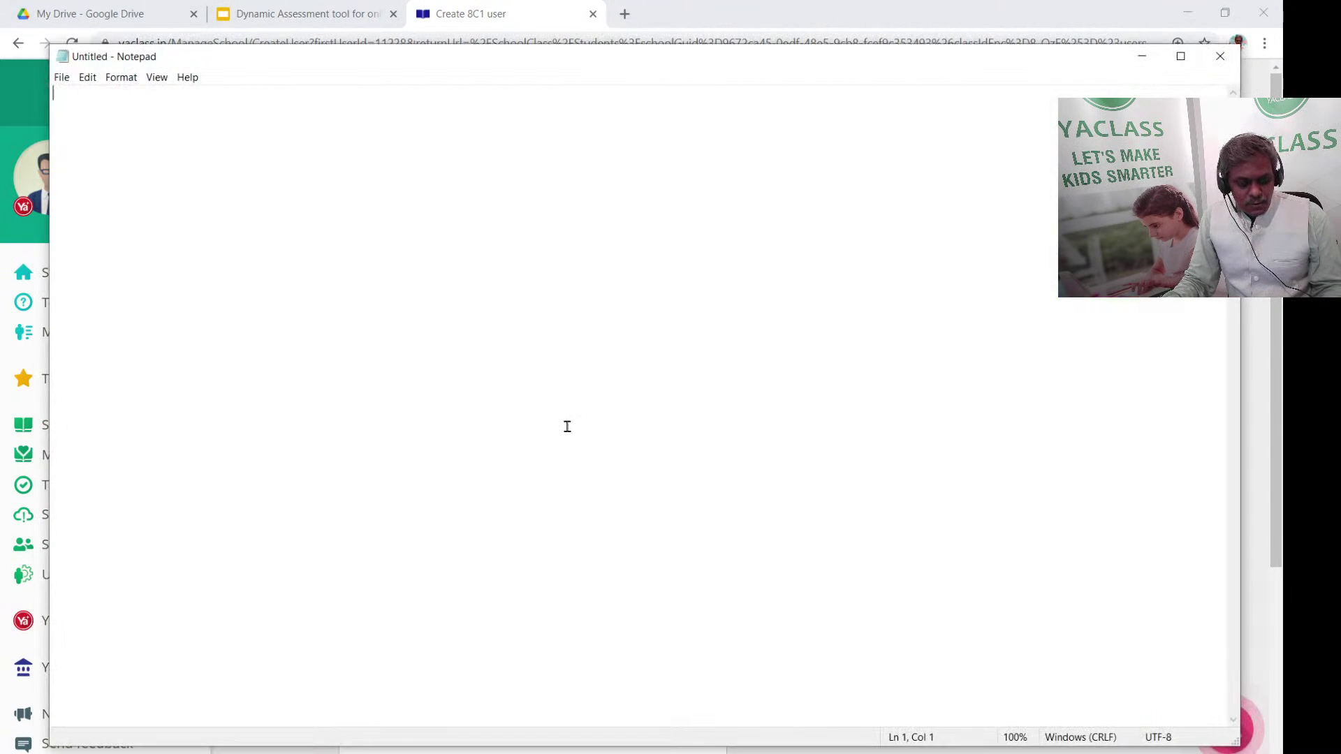
pyautogui.hotkey('ctrl', 'v')
pyautogui.click(1142, 56)
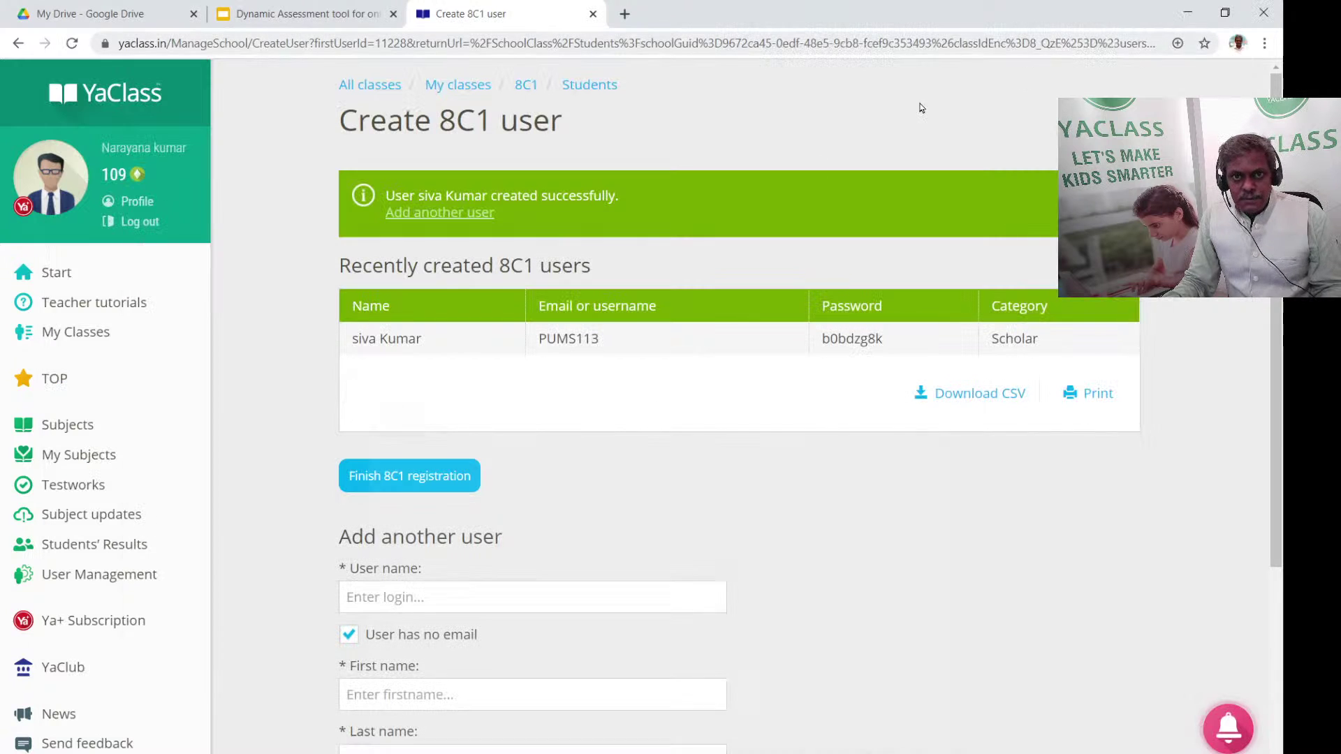
# Log out of the teacher account and enter the new student's username on the login page
pyautogui.click(189, 224)
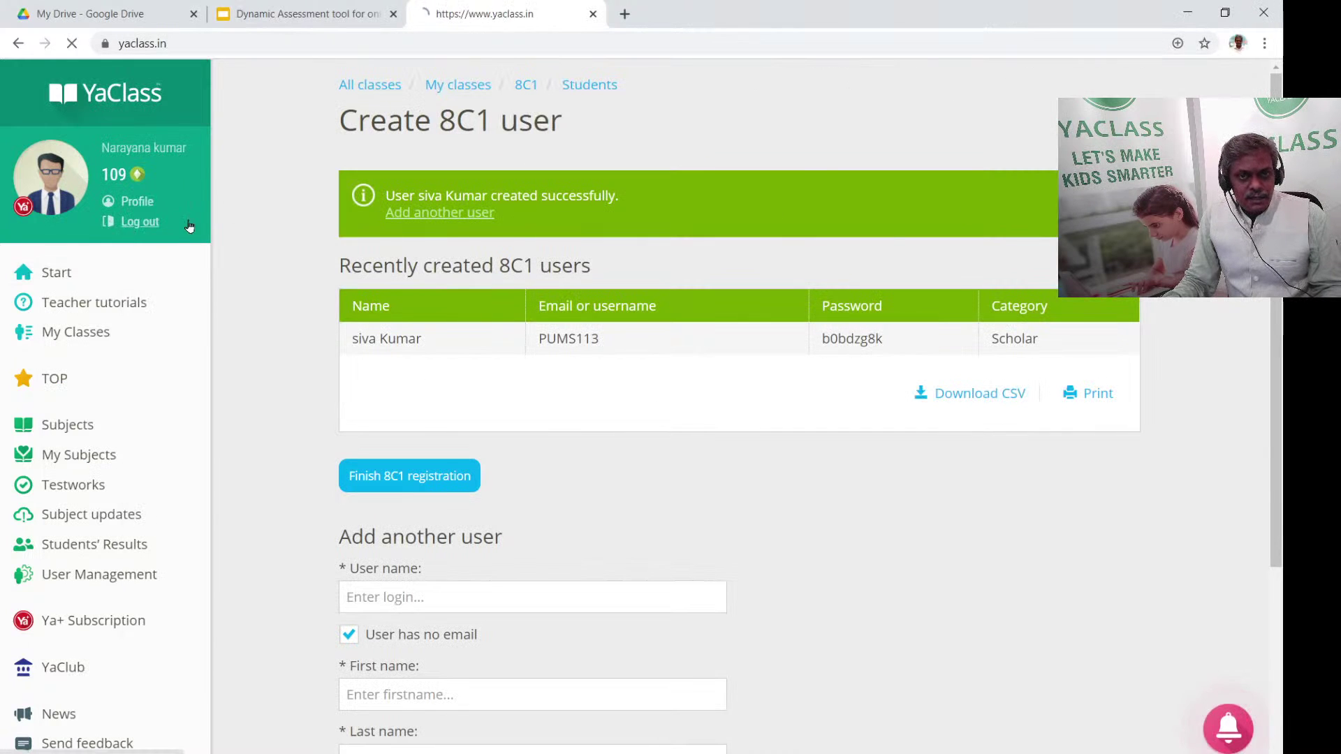
pyautogui.click(1083, 93)
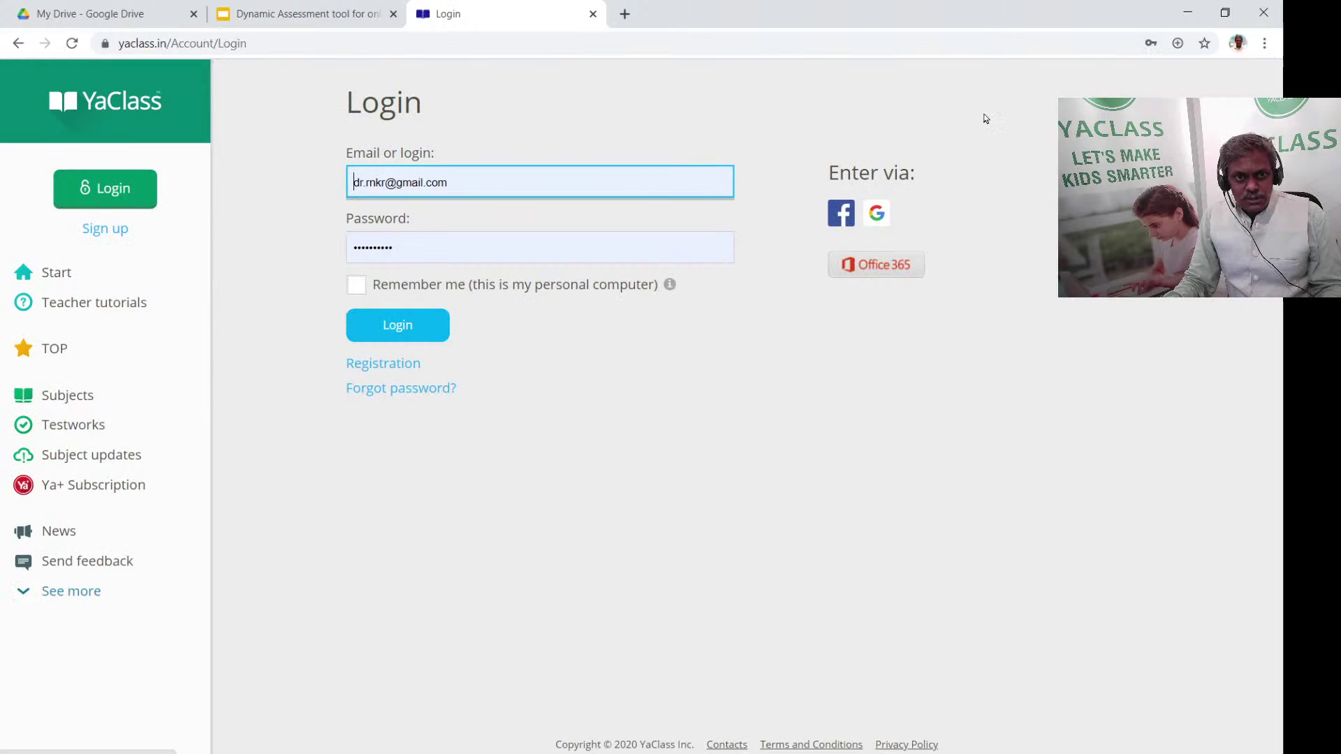
pyautogui.hotkey('alt', 'Tab')
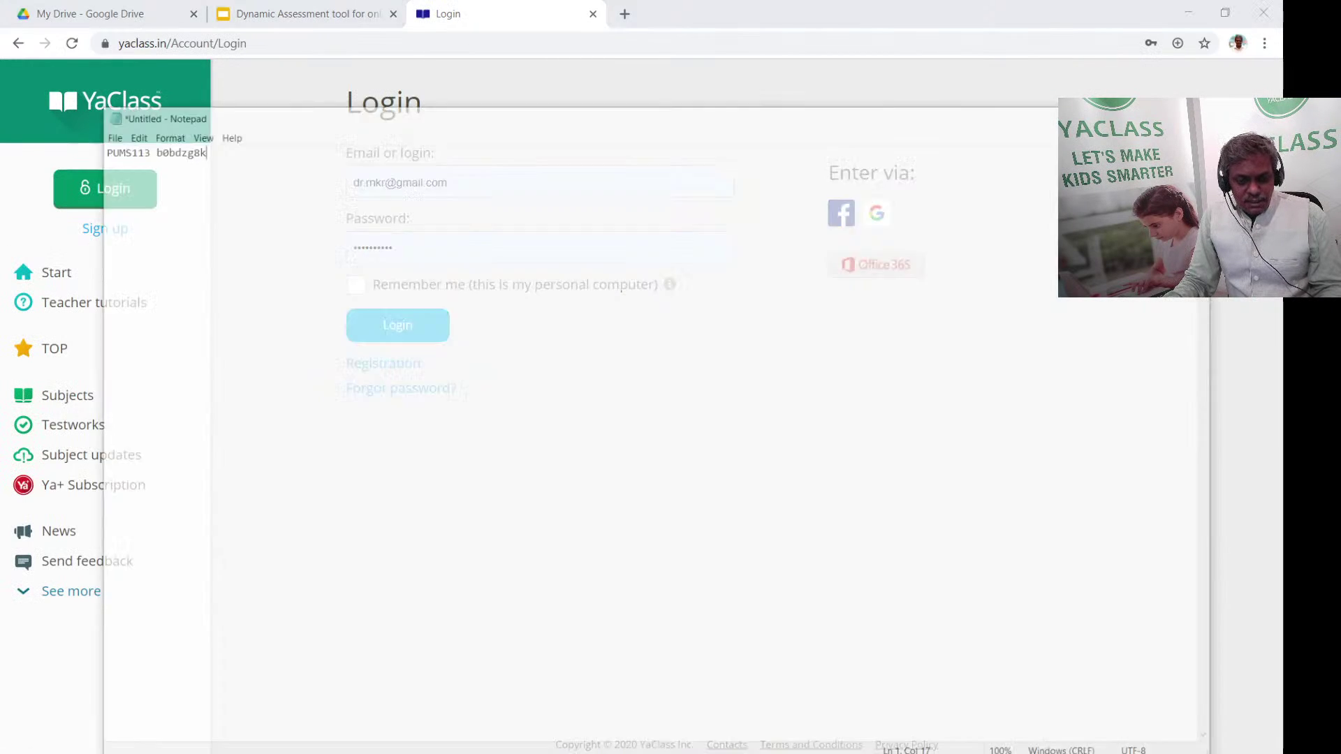
pyautogui.moveTo(102, 93); pyautogui.dragTo(42, 101)
pyautogui.hotkey('ctrl', 'c')
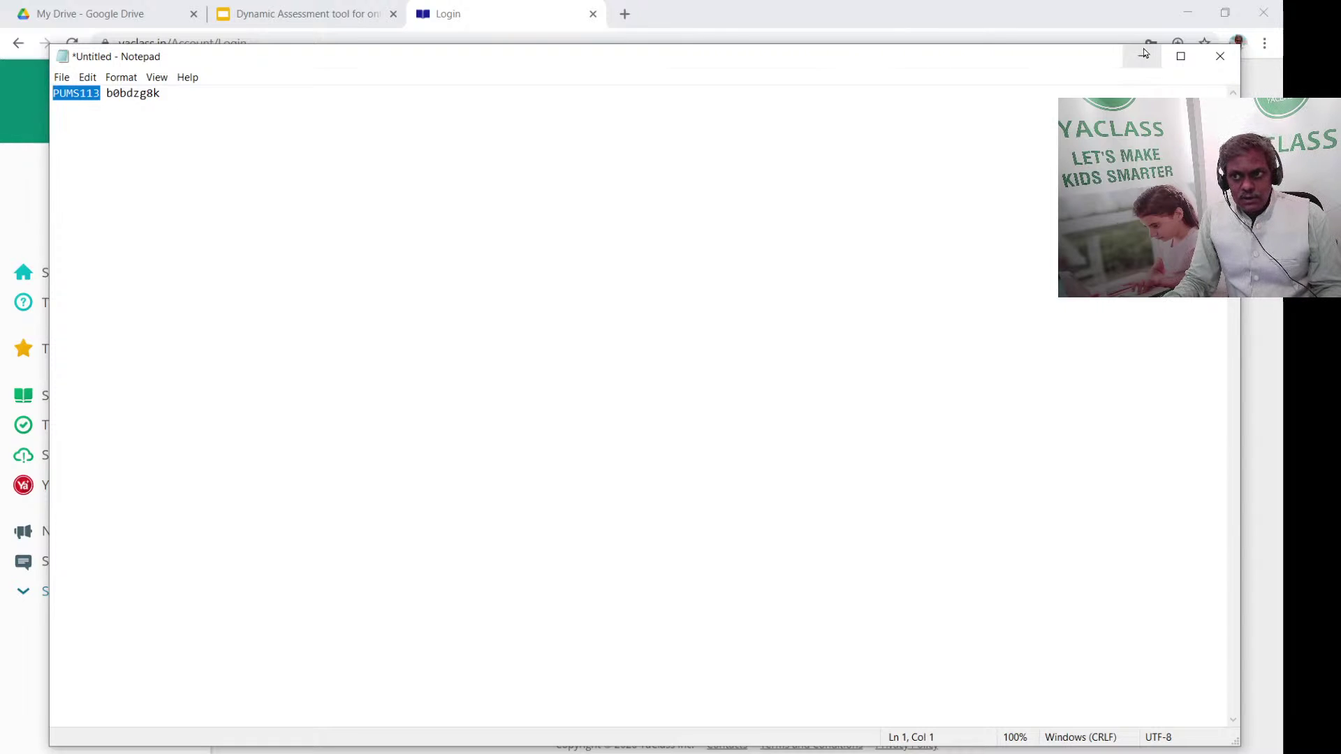
pyautogui.click(1143, 53)
pyautogui.tripleClick(490, 187)
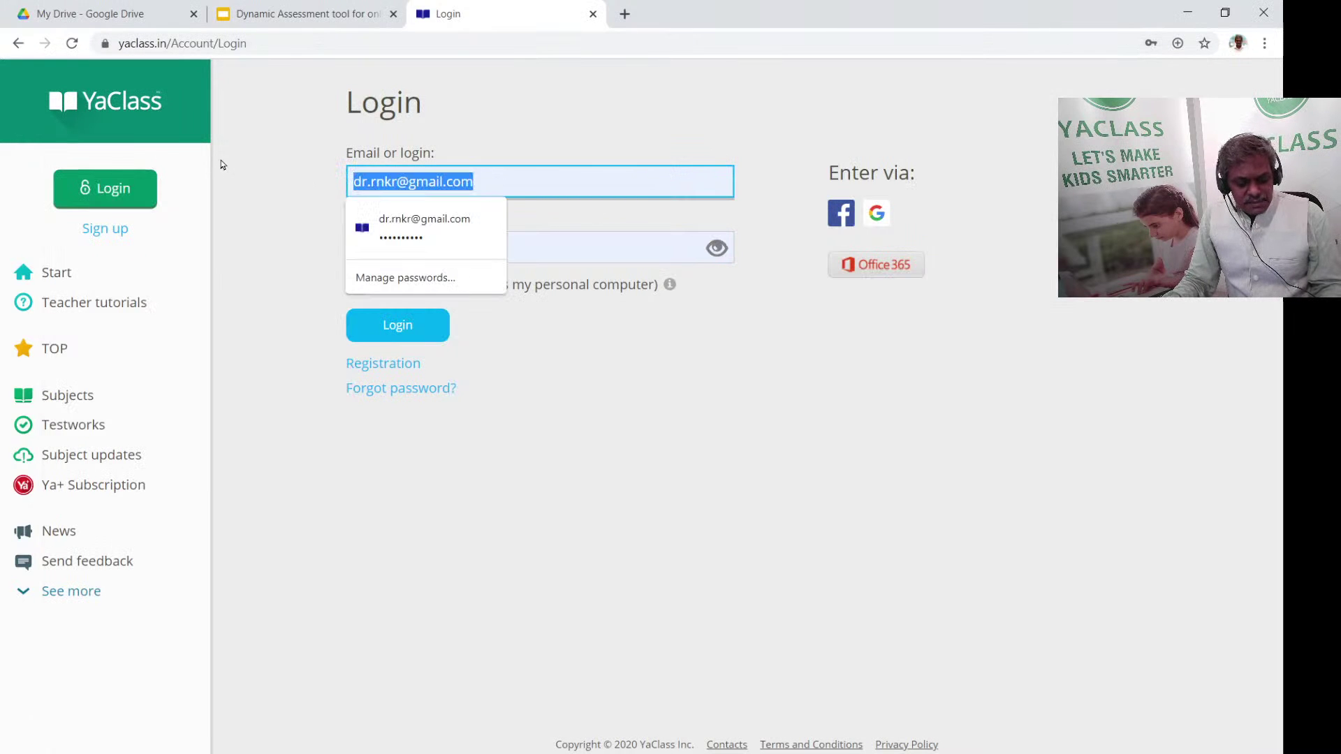
pyautogui.hotkey('ctrl', 'v')
# Fill in the student's password copied from the notes and sign in
pyautogui.tripleClick(432, 244)
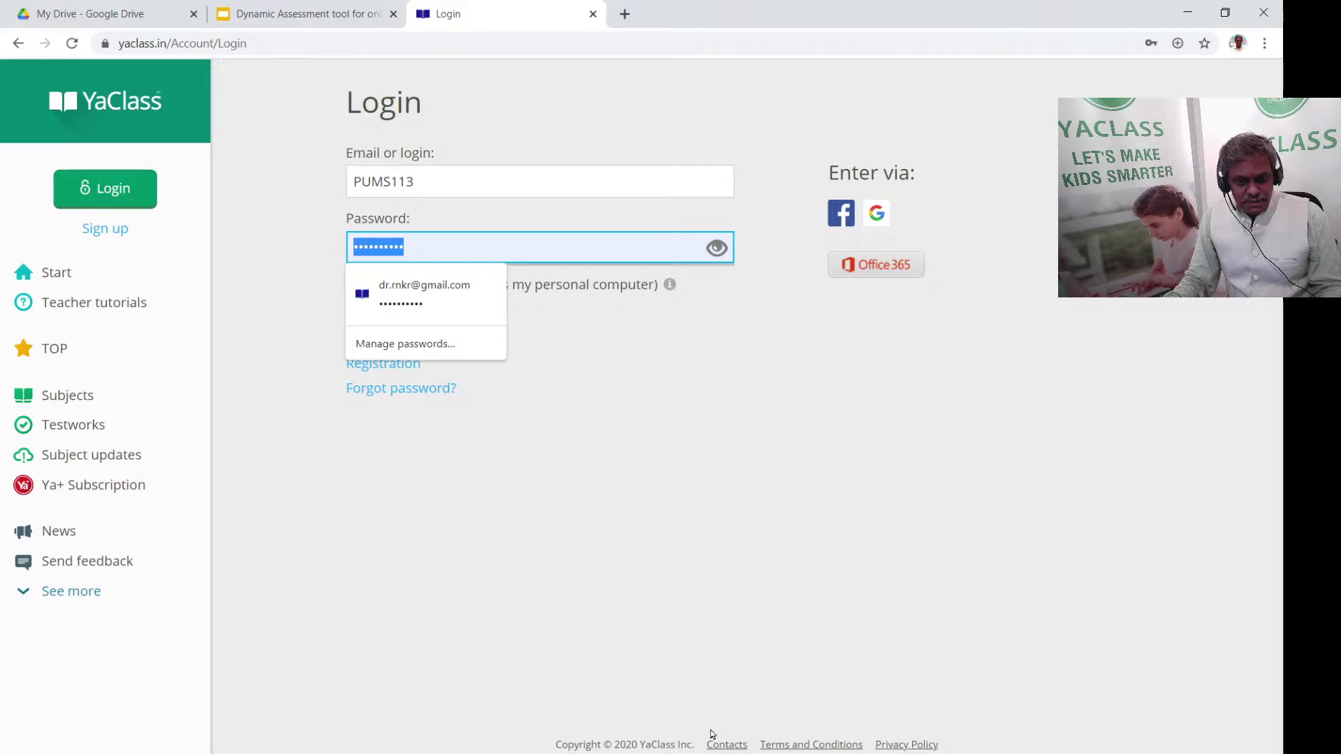
pyautogui.hotkey('alt', 'Tab')
pyautogui.press('End')
pyautogui.hotkey('ctrl', 'shift', 'Left')
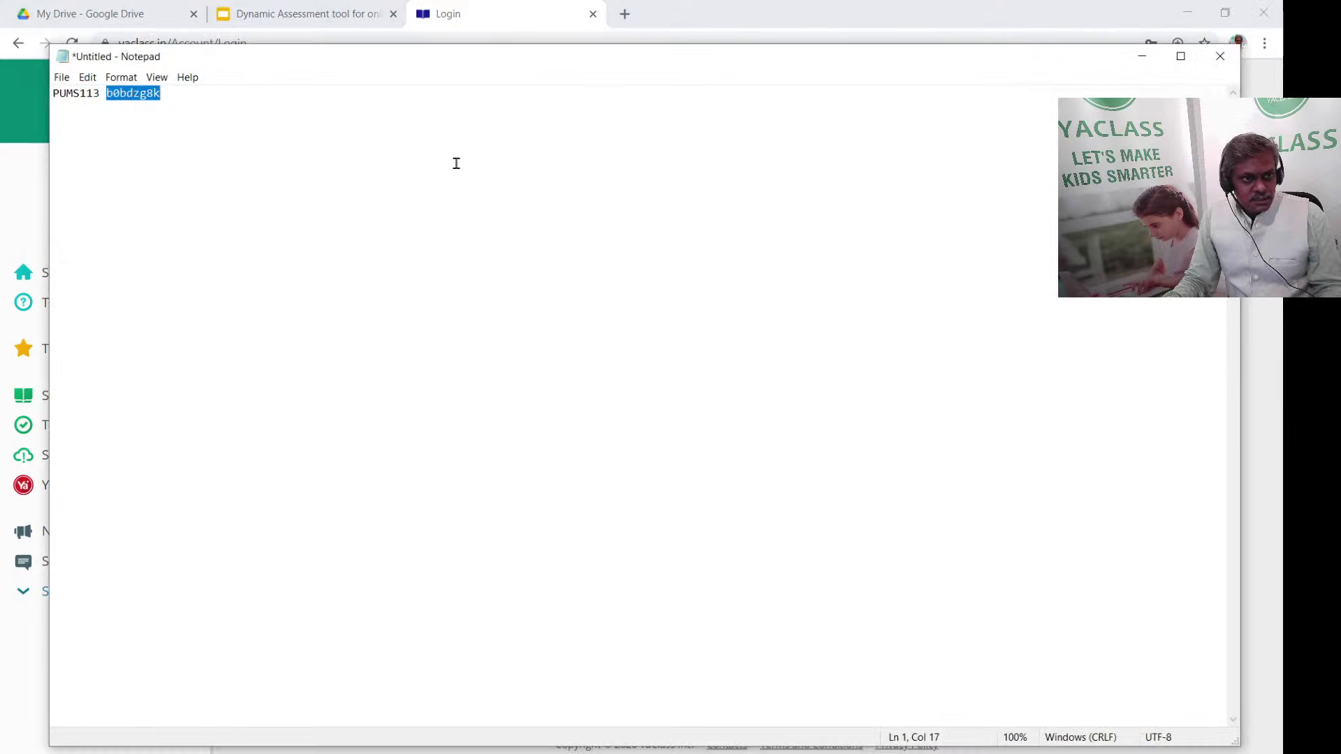
pyautogui.click(1143, 56)
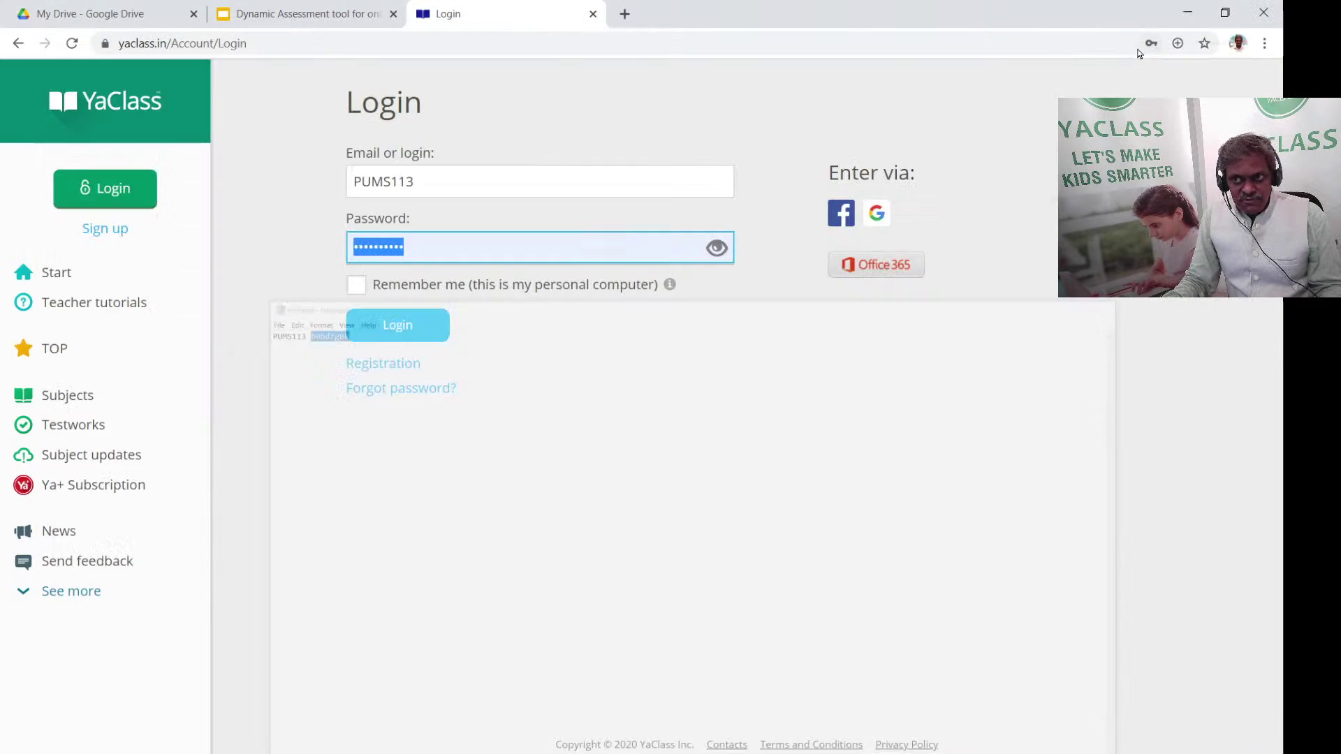
pyautogui.tripleClick(468, 248)
pyautogui.hotkey('ctrl', 'v')
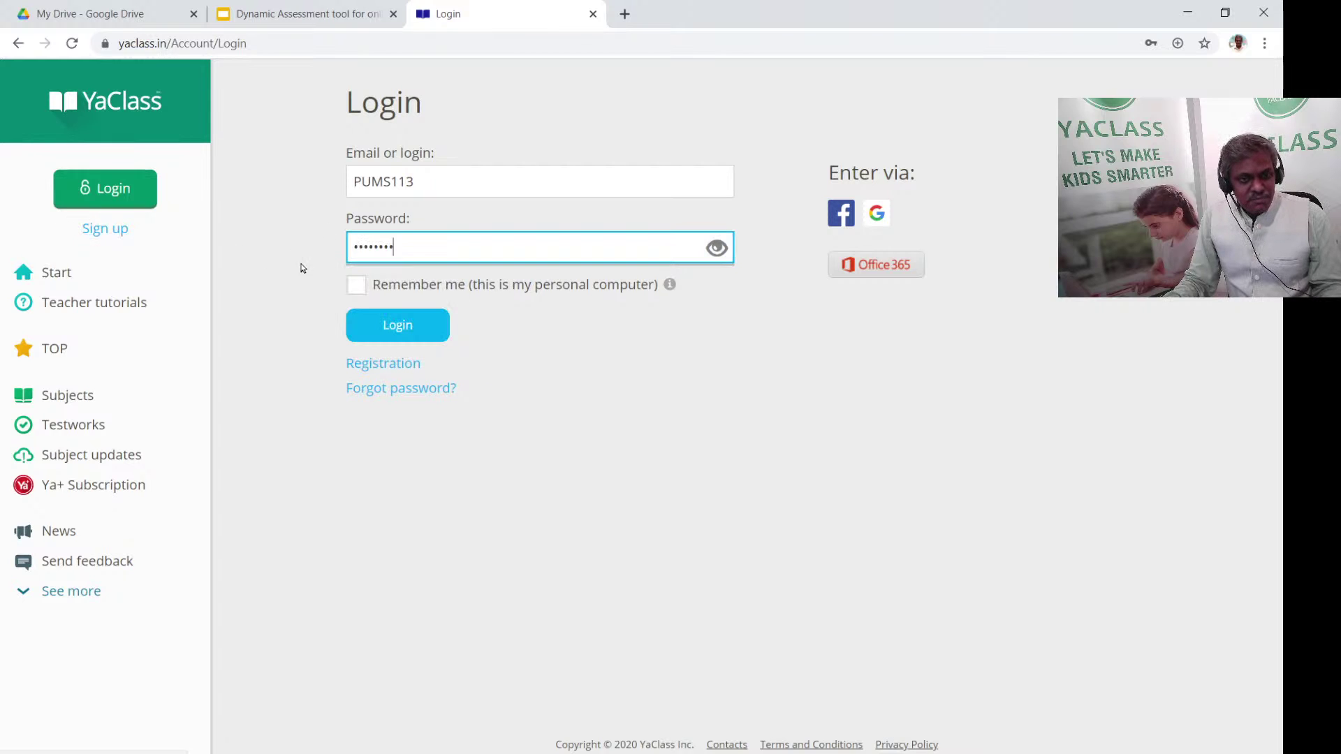
pyautogui.click(407, 335)
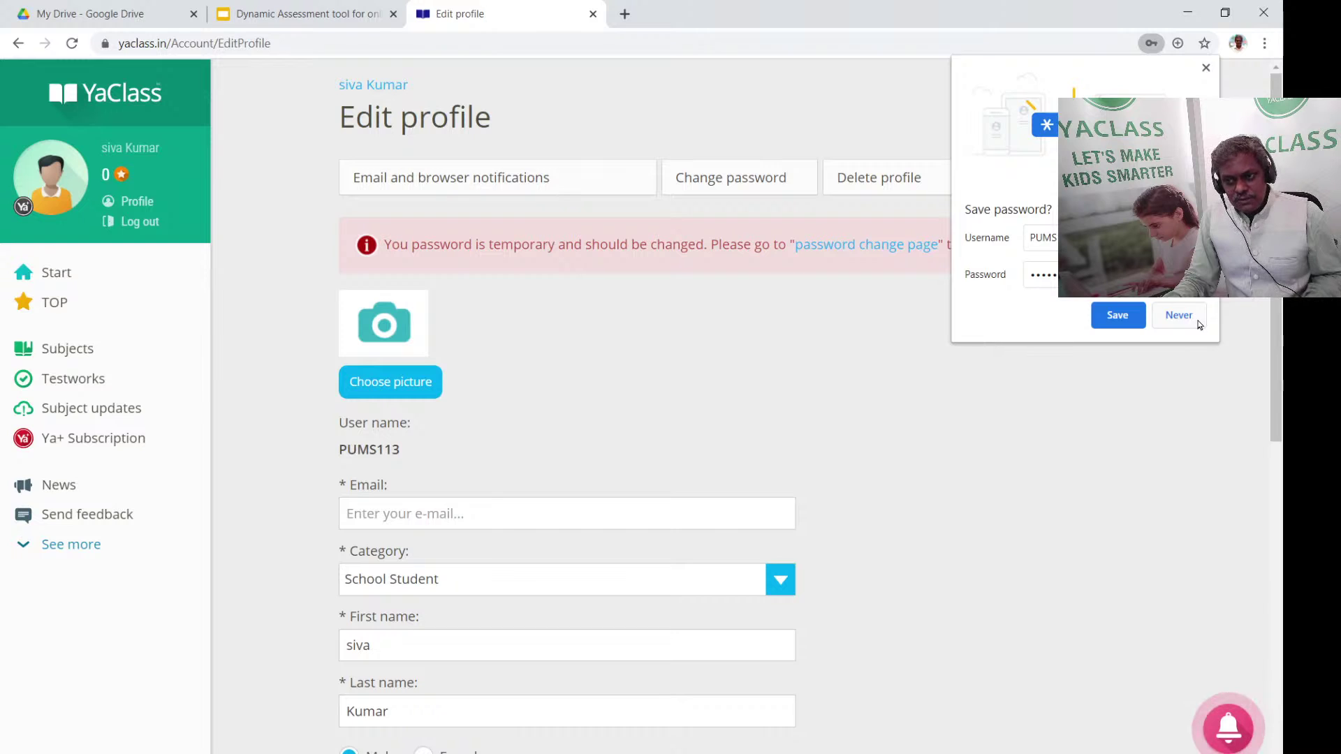
# Decline the browser's save-password prompt and look over the student's Edit profile page
pyautogui.click(1187, 316)
pyautogui.scroll(-2, 715, 500)
pyautogui.scroll(-3, 600, 466)
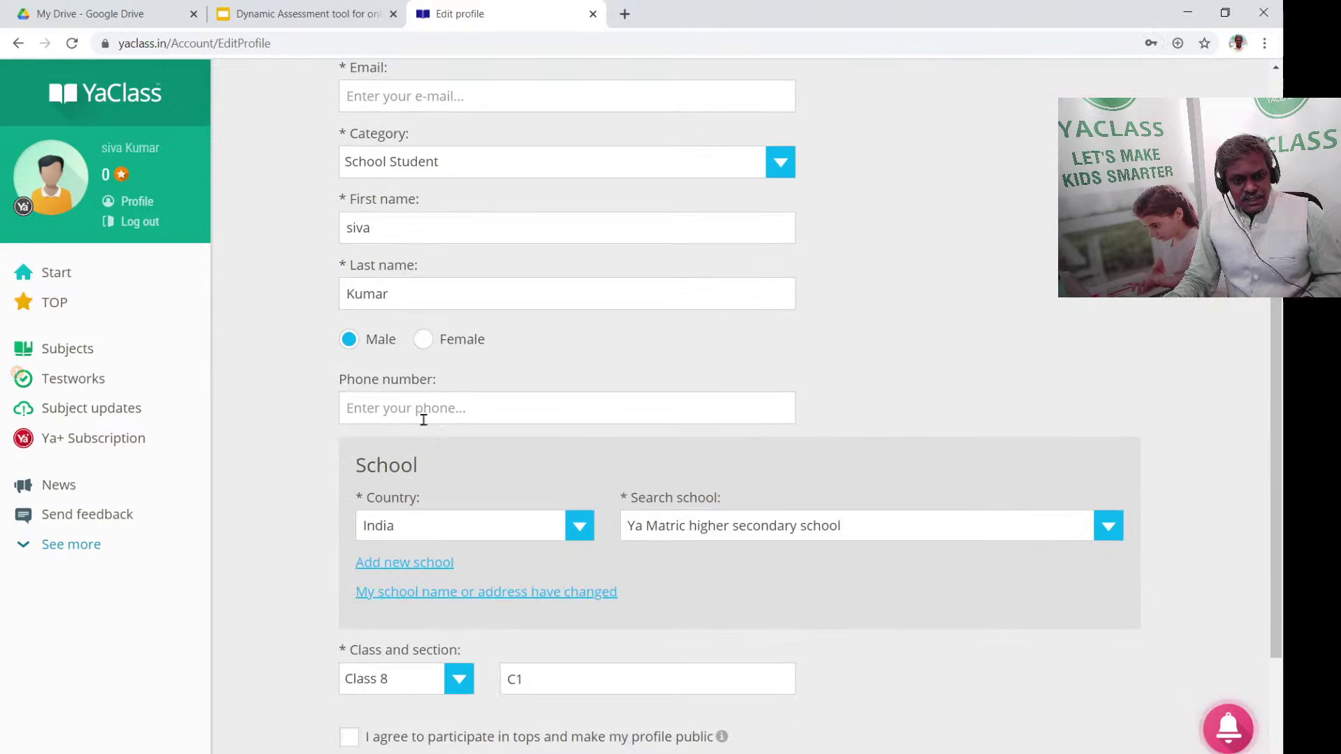
pyautogui.scroll(1, 551, 428)
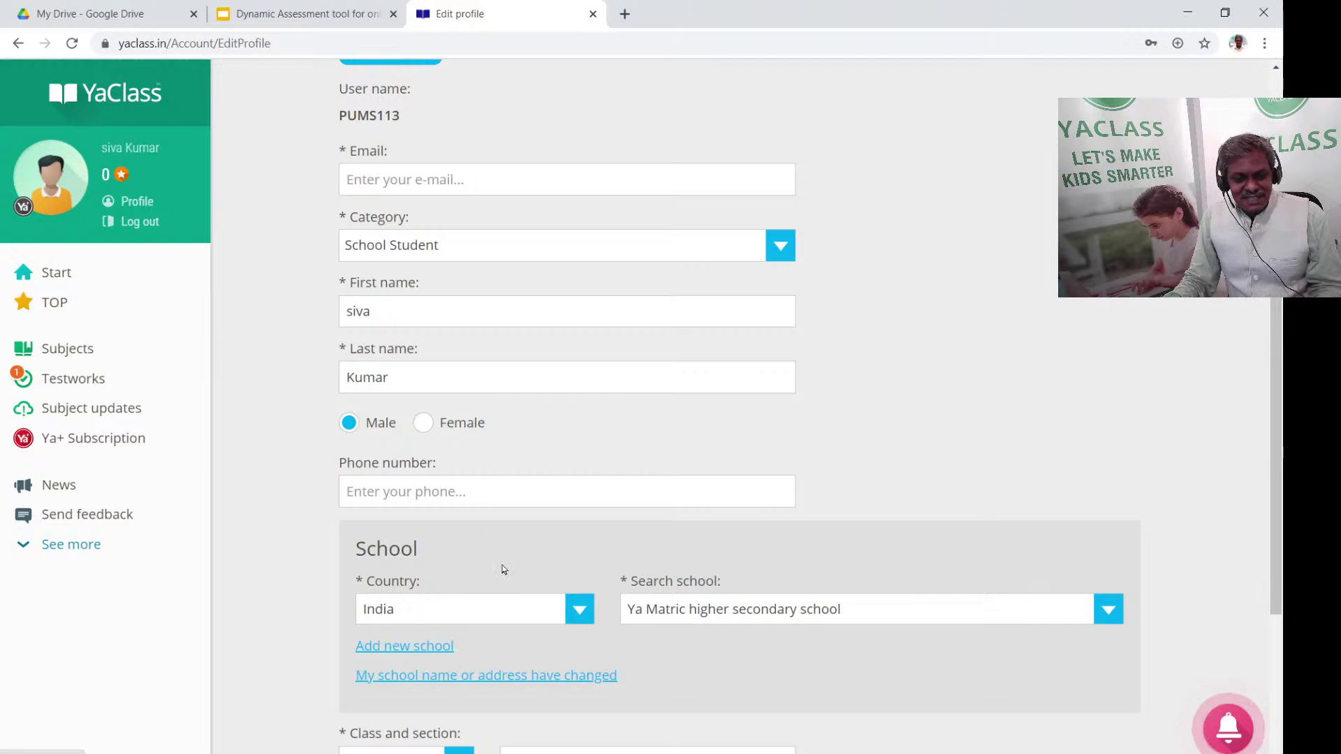
pyautogui.scroll(2, 442, 387)
pyautogui.scroll(1, 442, 387)
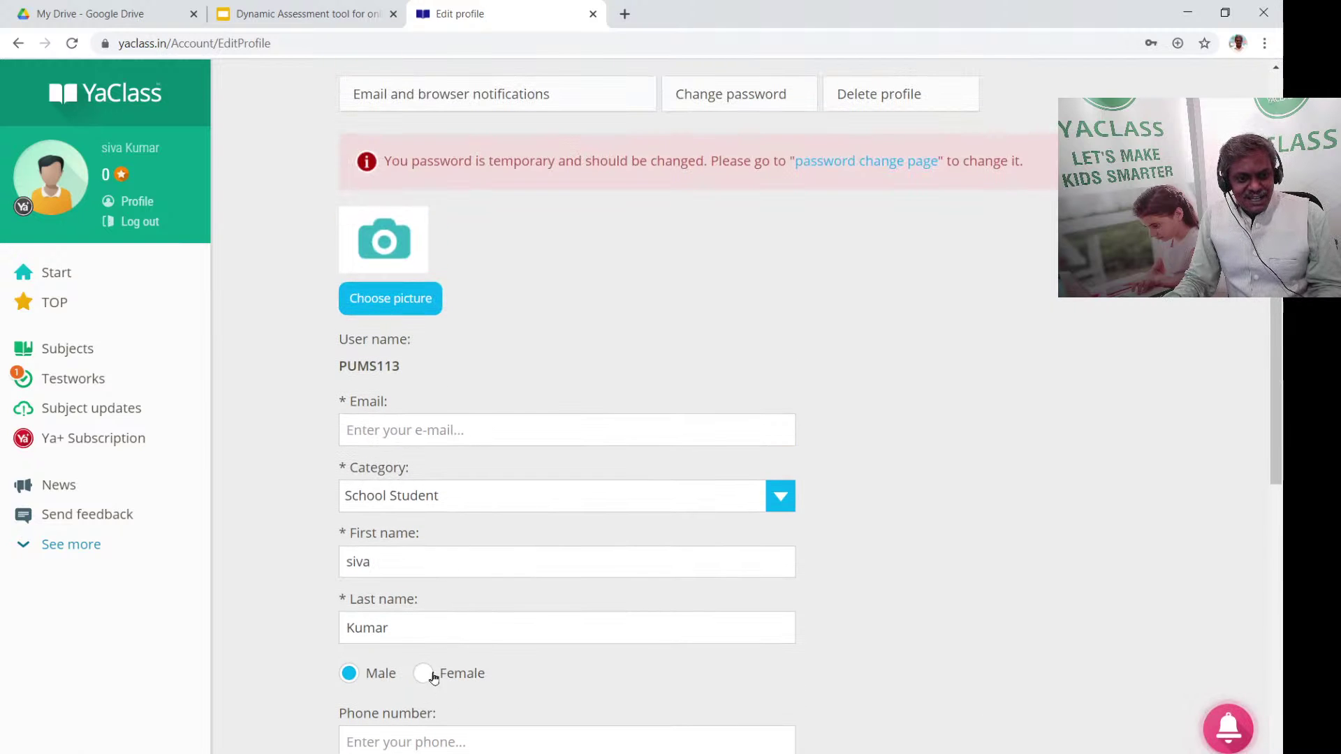
pyautogui.scroll(-1, 441, 602)
pyautogui.scroll(-3, 441, 602)
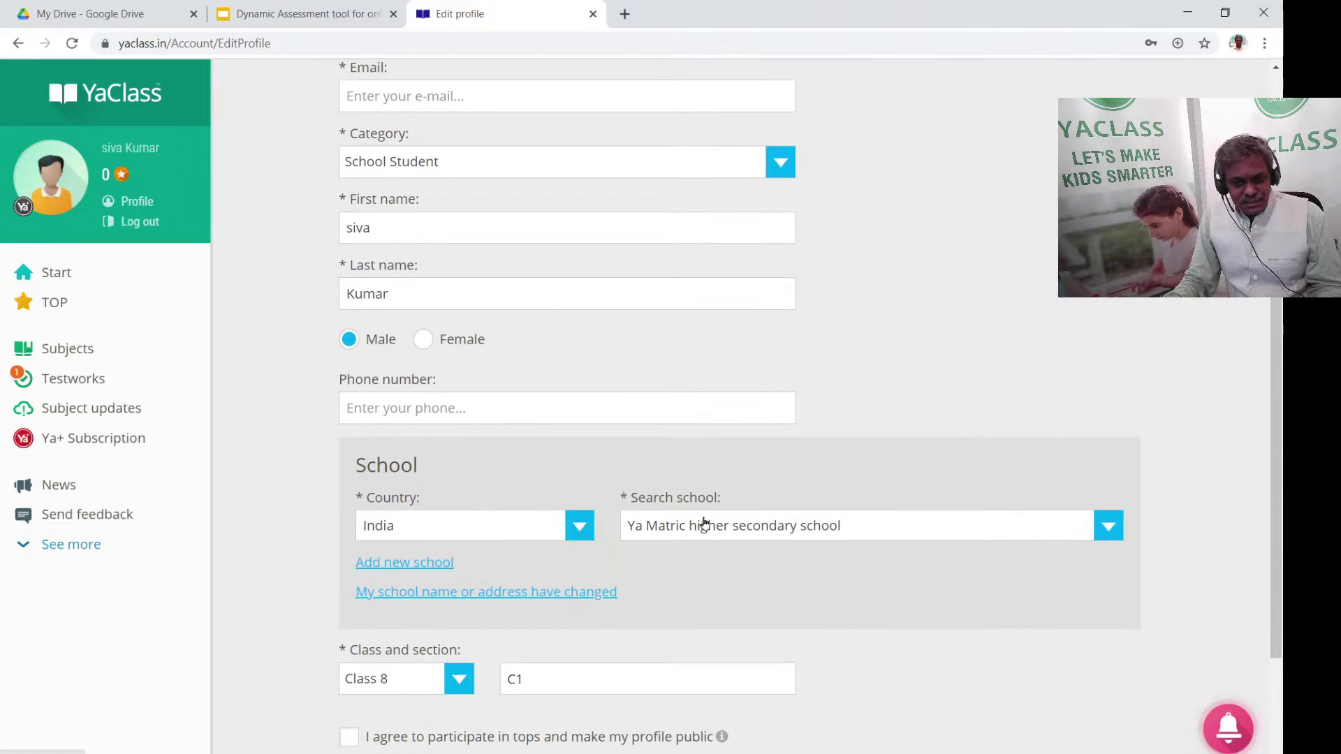
# Search the school list for 'PUMS', then close it keeping the current school
pyautogui.click(665, 528)
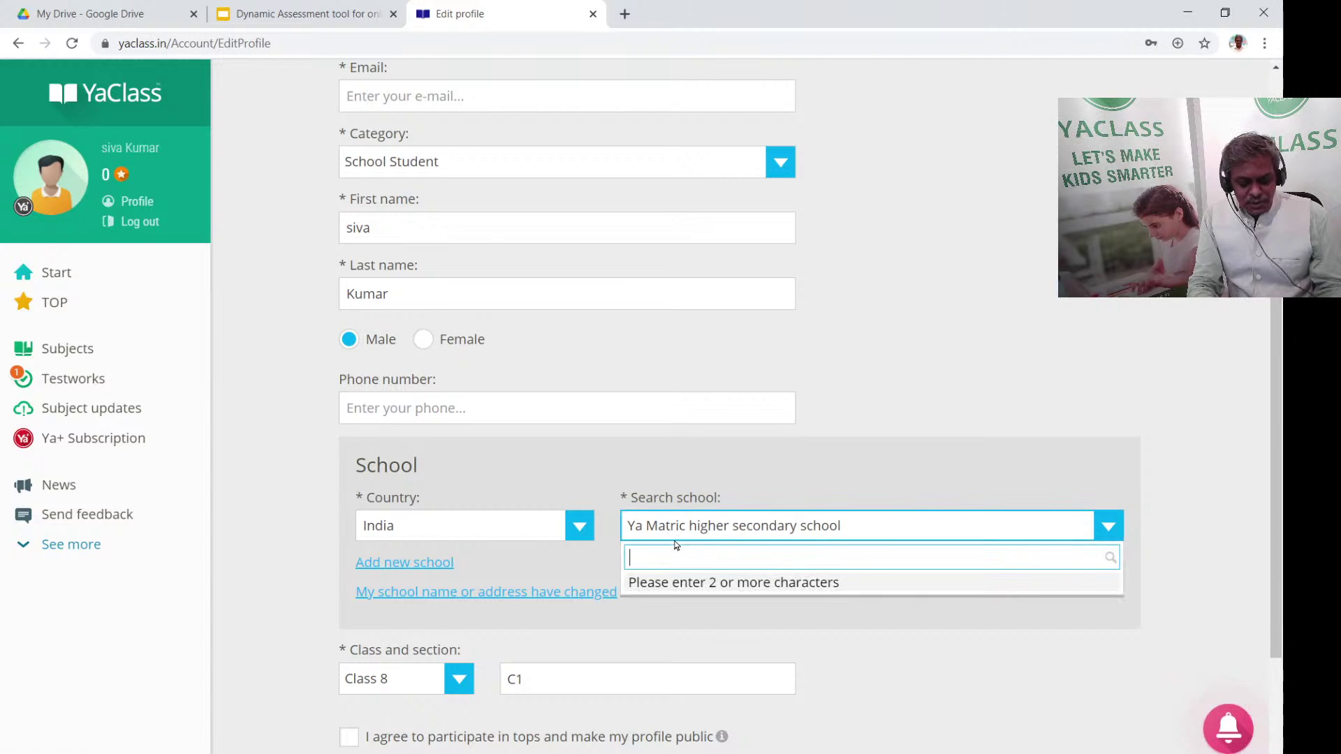
pyautogui.write('PUMS')
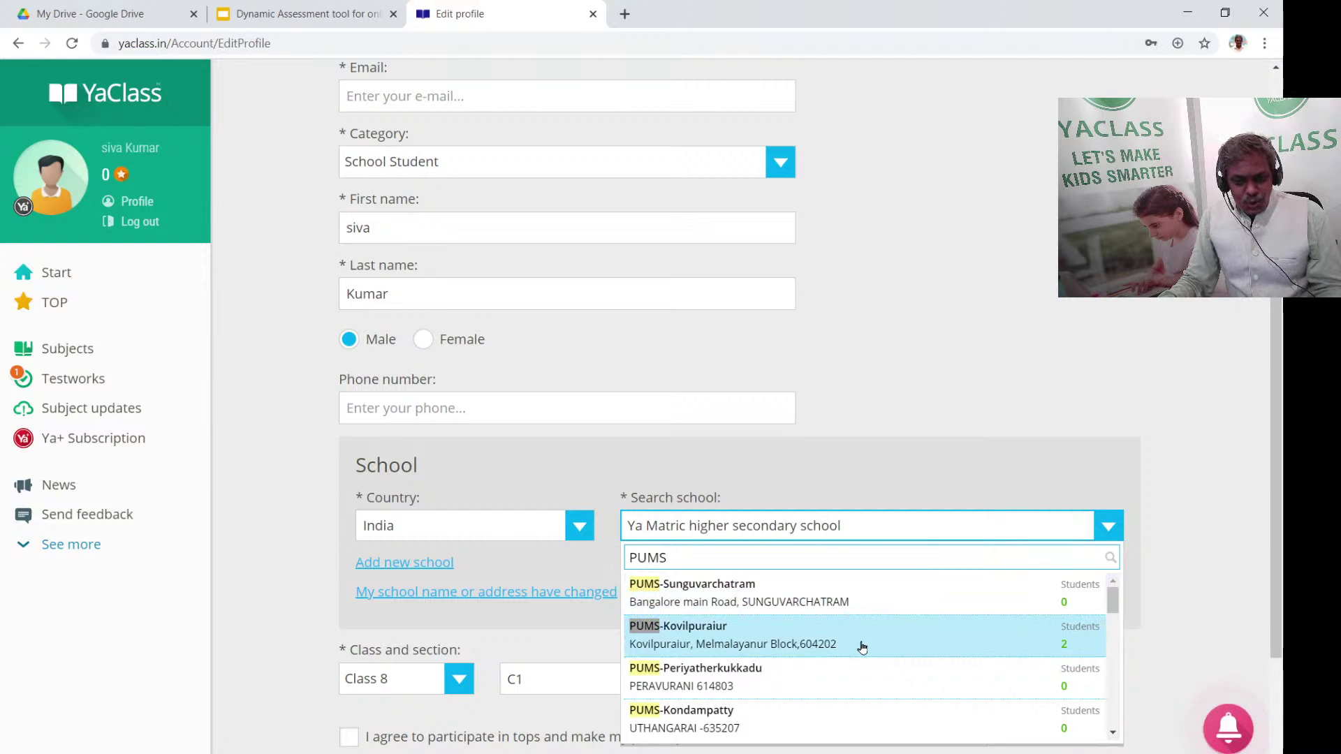
pyautogui.scroll(-3, 800, 691)
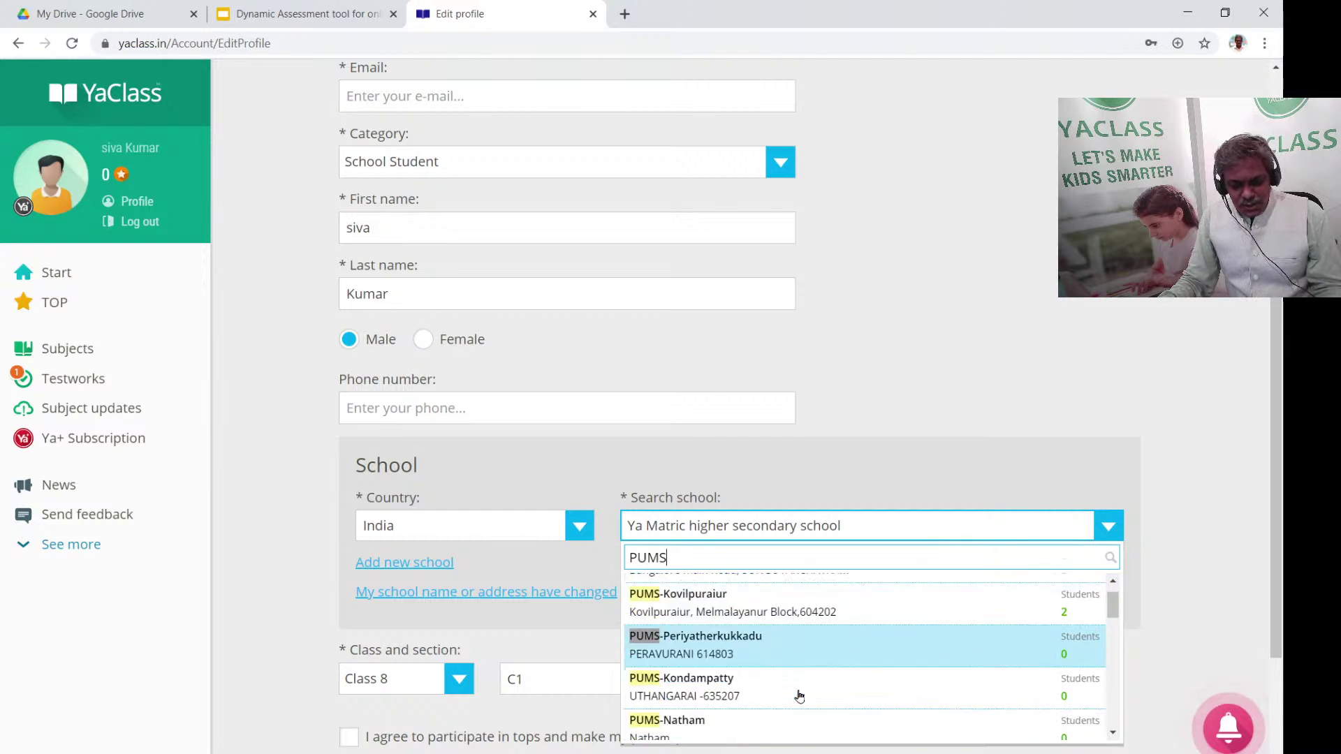
pyautogui.scroll(-3, 806, 693)
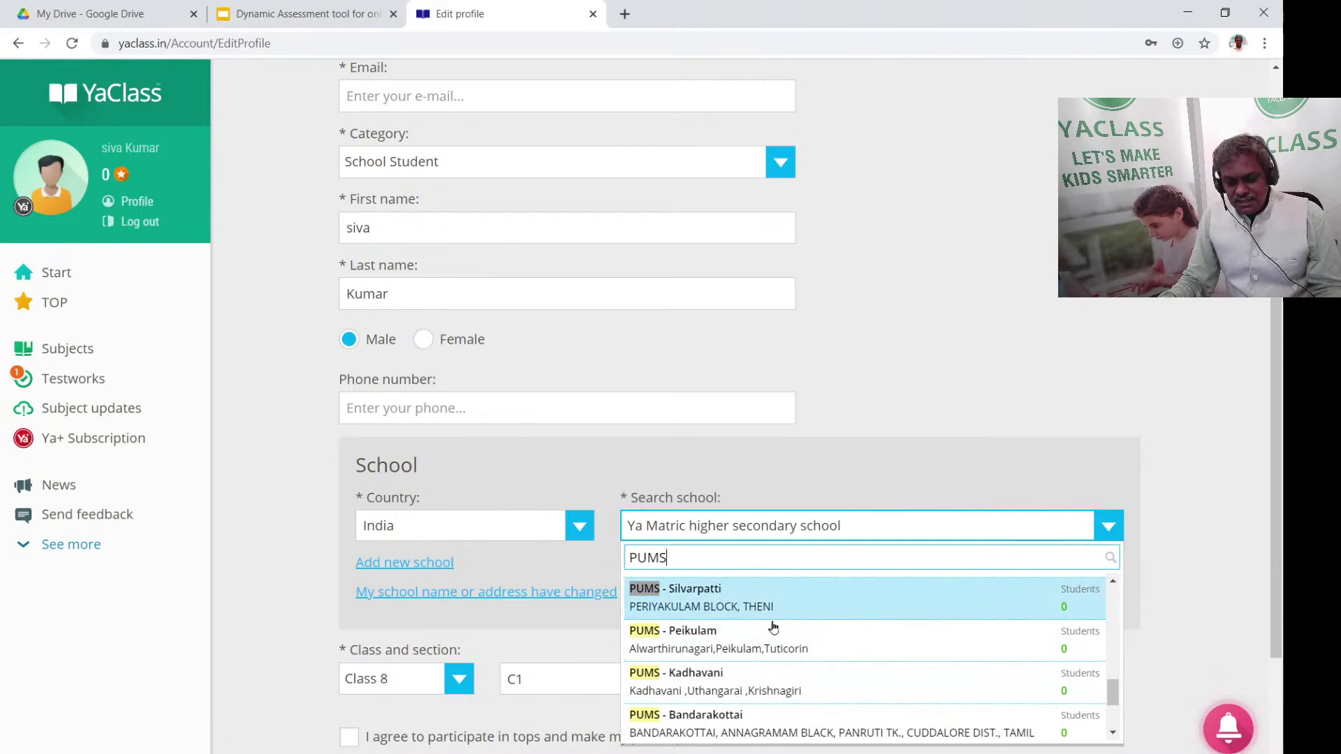
pyautogui.scroll(1, 829, 580)
pyautogui.click(973, 438)
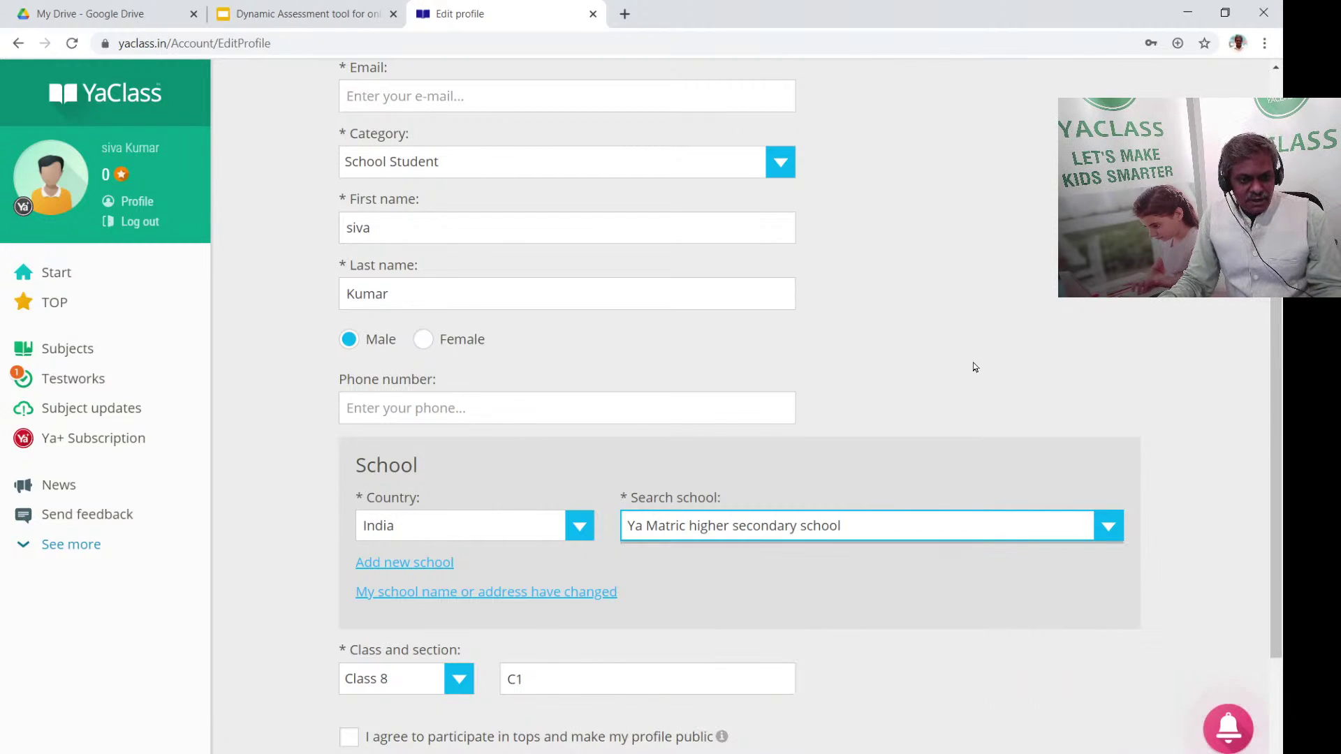
# Agree to participate in tops with a public profile and save the profile changes
pyautogui.scroll(-1, 735, 432)
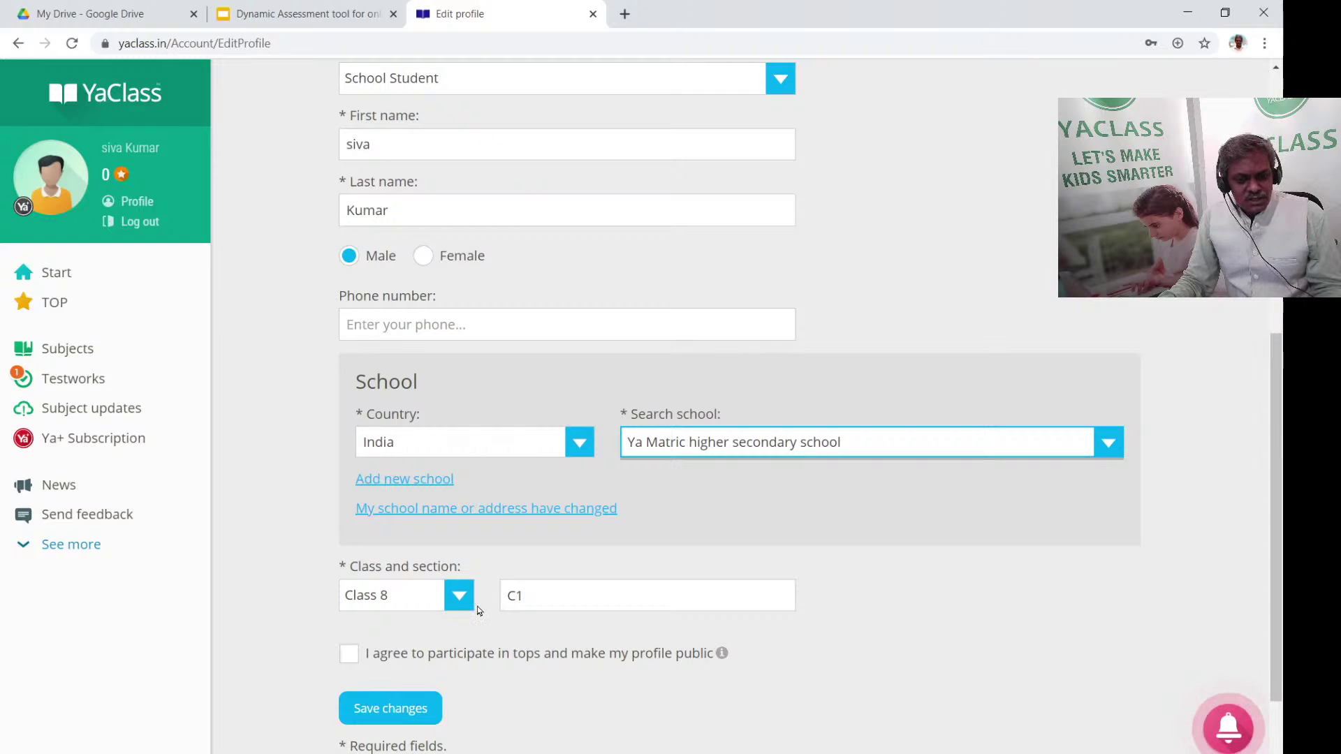
pyautogui.scroll(-1, 479, 610)
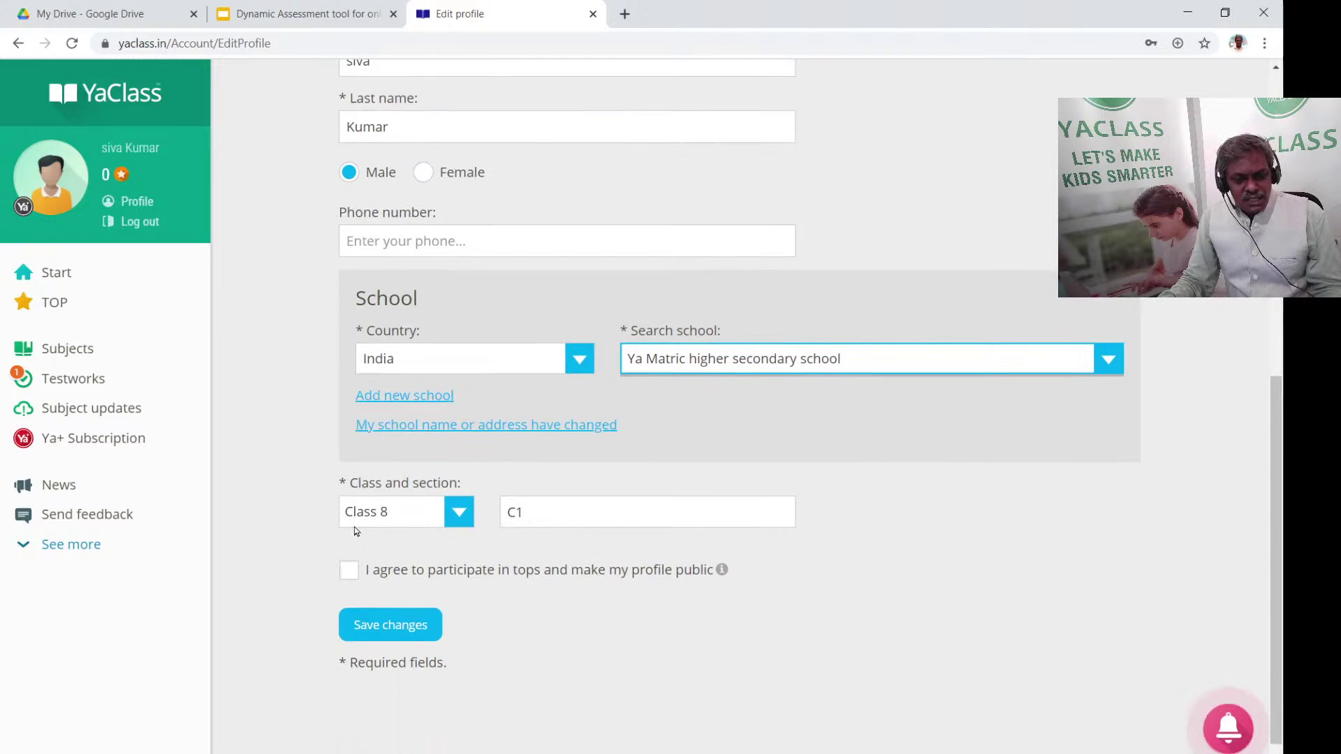
pyautogui.click(348, 571)
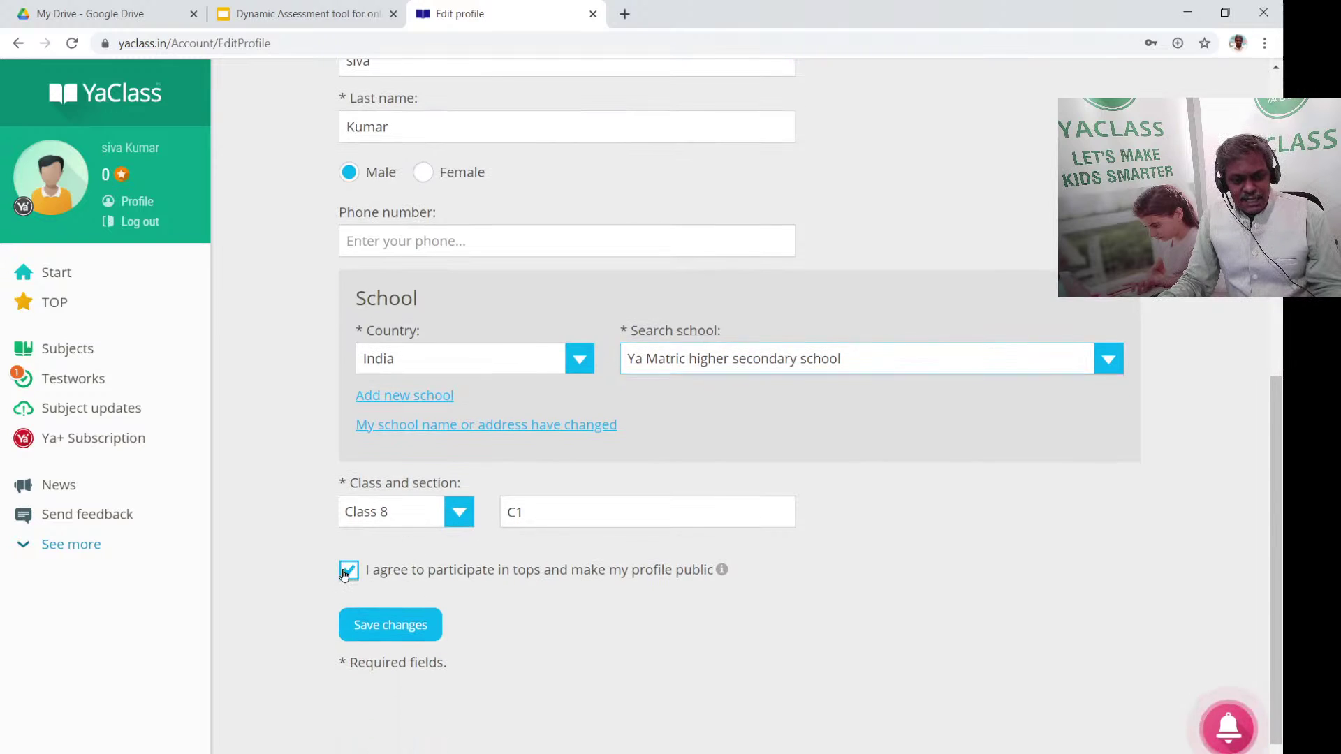
pyautogui.click(386, 634)
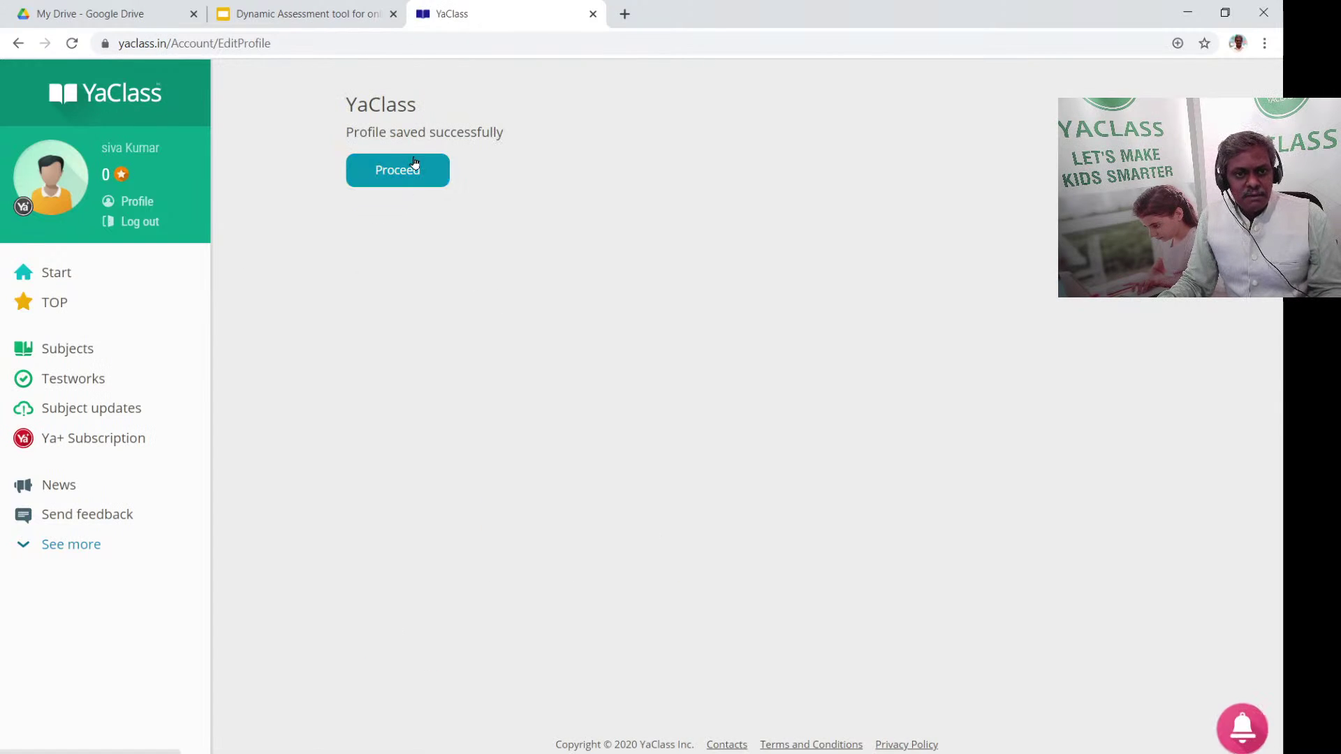
# Proceed to the student's profile showing Ya Matric higher secondary school and class 8C1, then log out
pyautogui.click(414, 163)
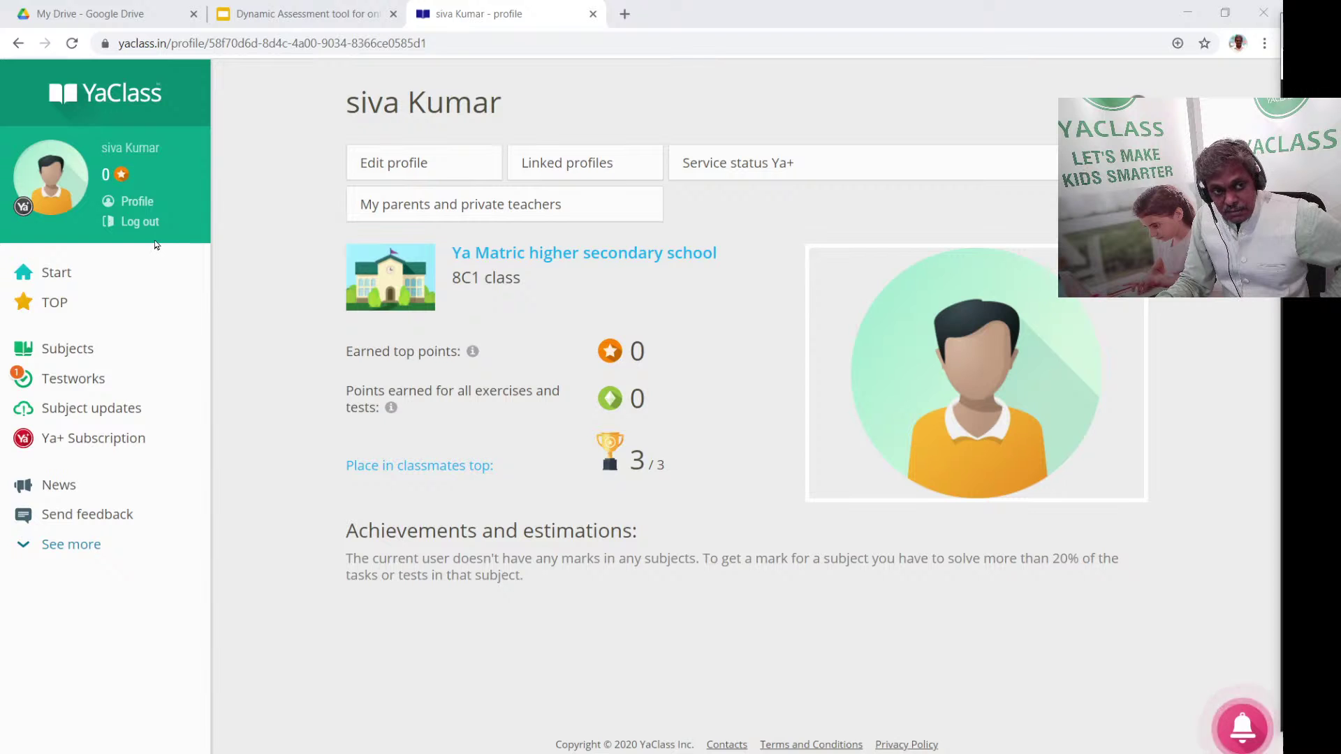
pyautogui.click(139, 221)
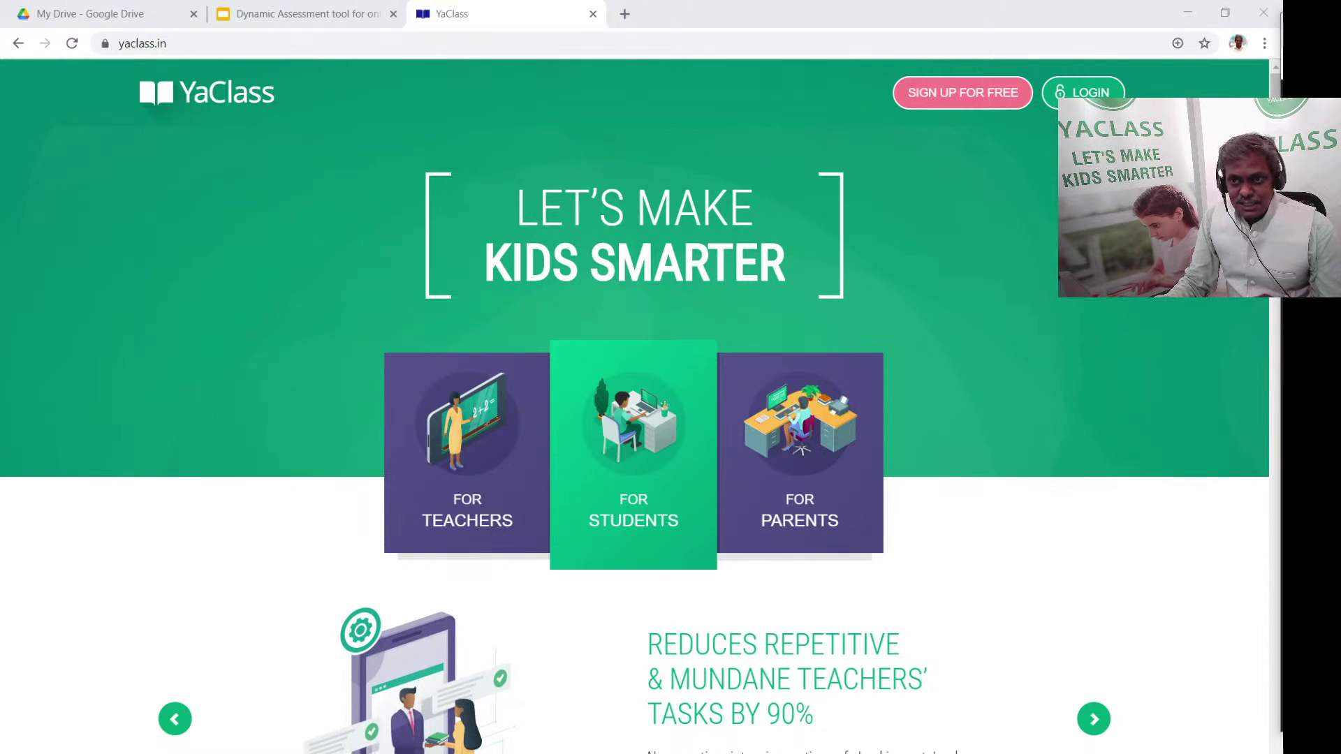
# Log in as the teacher with the saved credentials to reach the dashboard listing 6 BAS and 8C1
pyautogui.click(1082, 92)
pyautogui.press('Return')
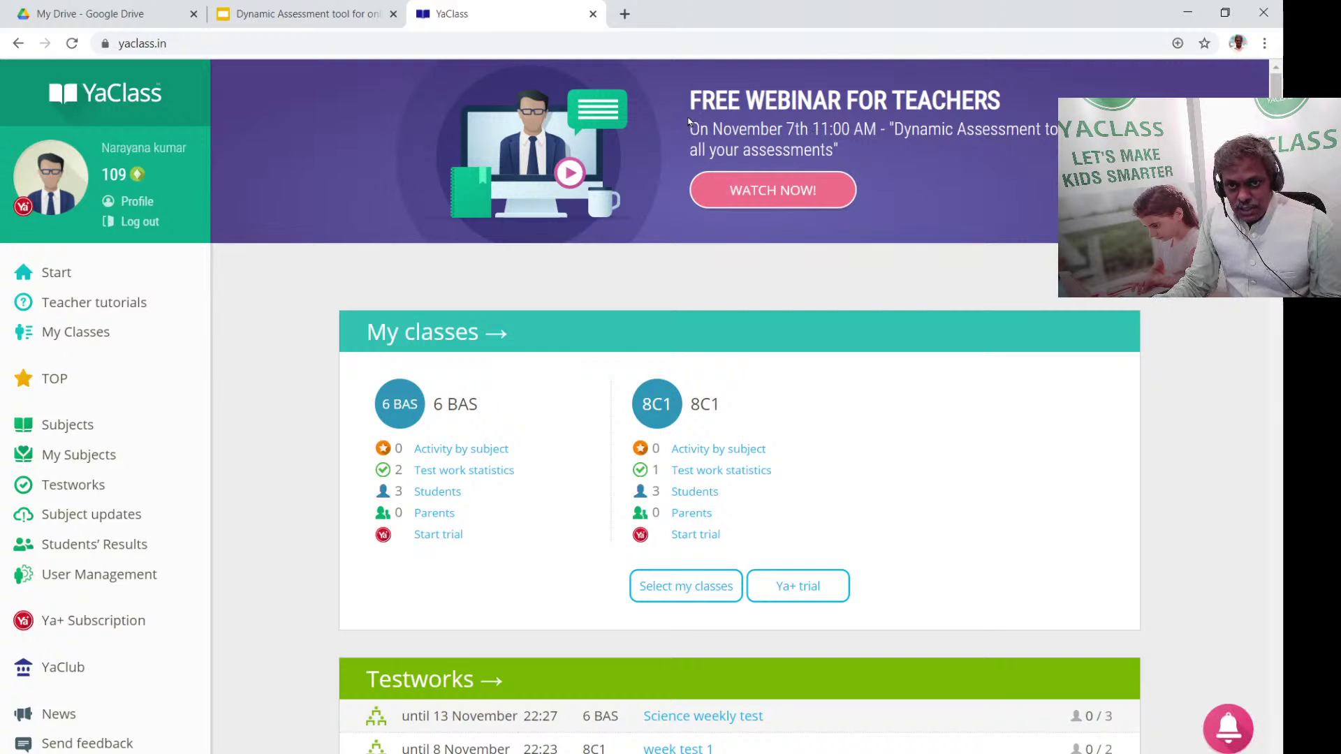
pyautogui.moveTo(690, 97); pyautogui.dragTo(1037, 132)
pyautogui.click(1035, 178)
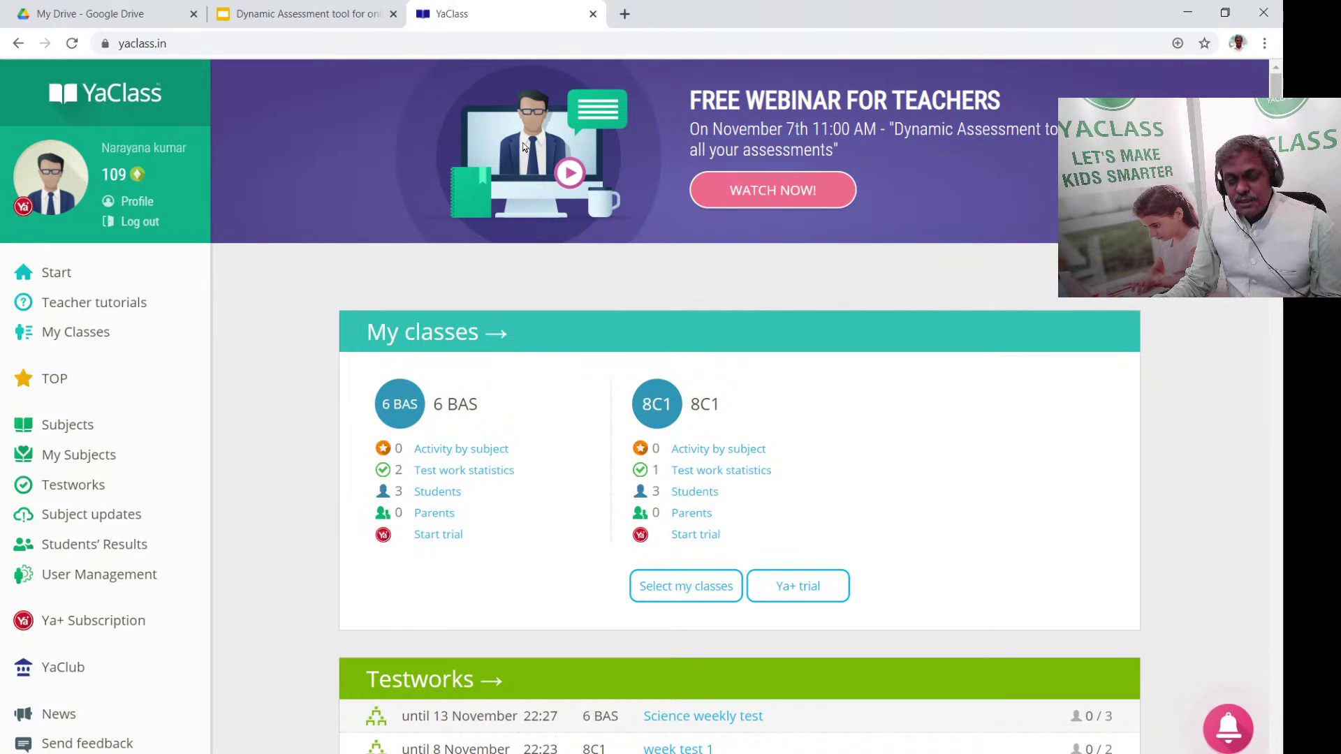